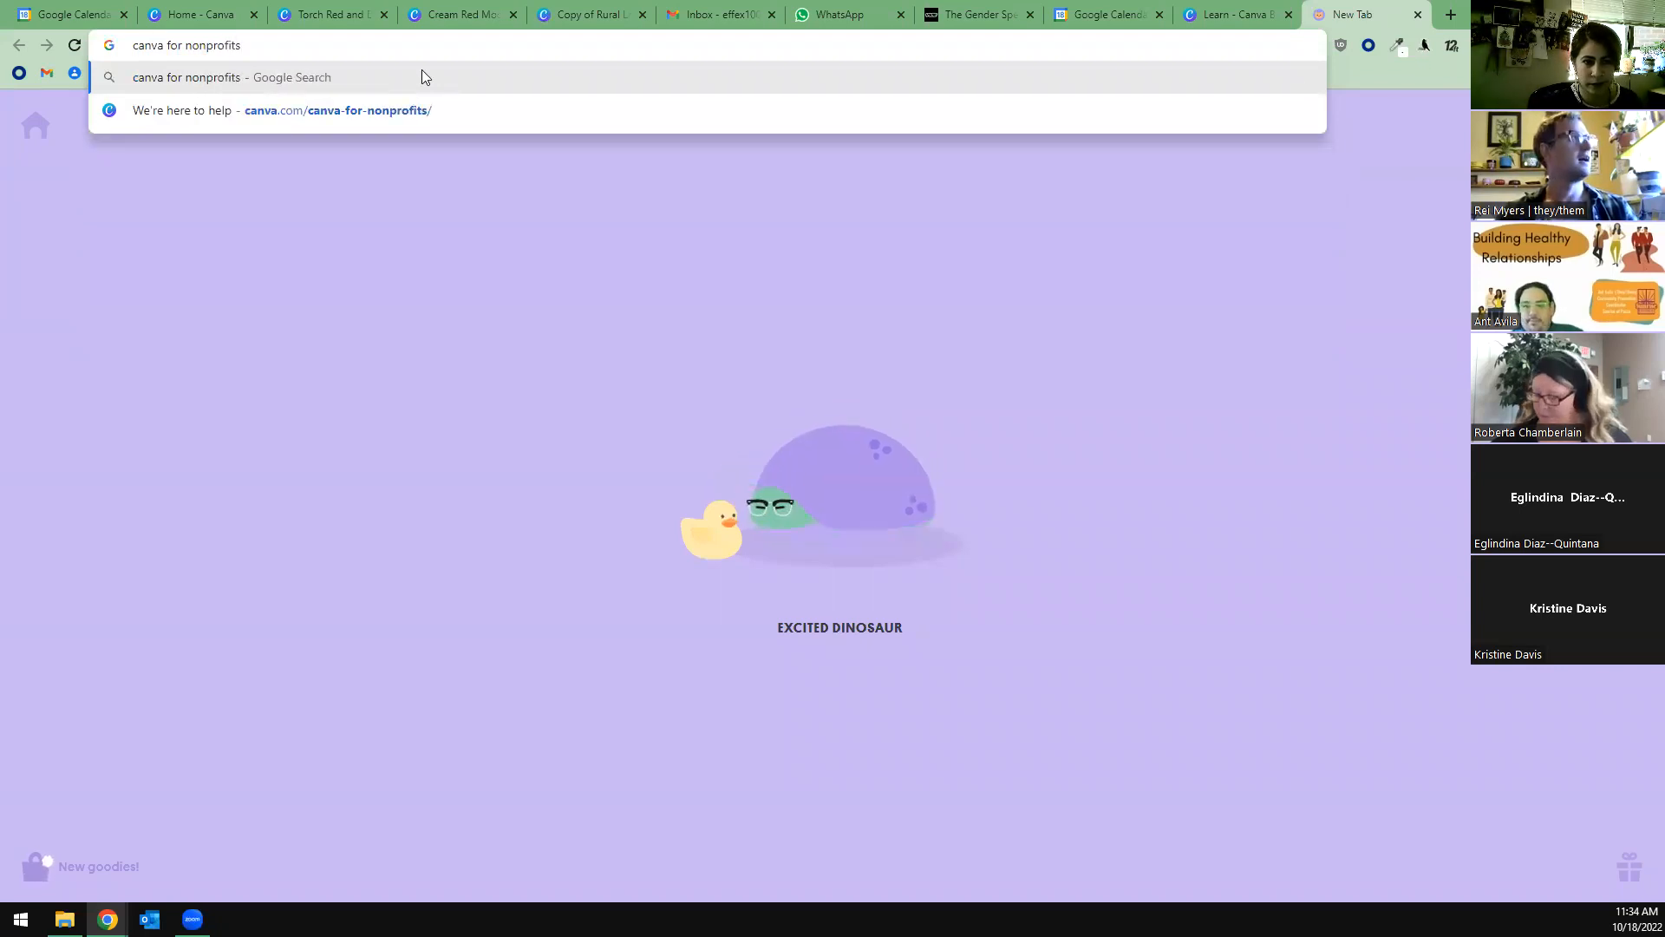
Search the web for "canva for nonprofits", open Canva's official nonprofits page and examine its list of included features.
{"action": "key", "text": "Return"}
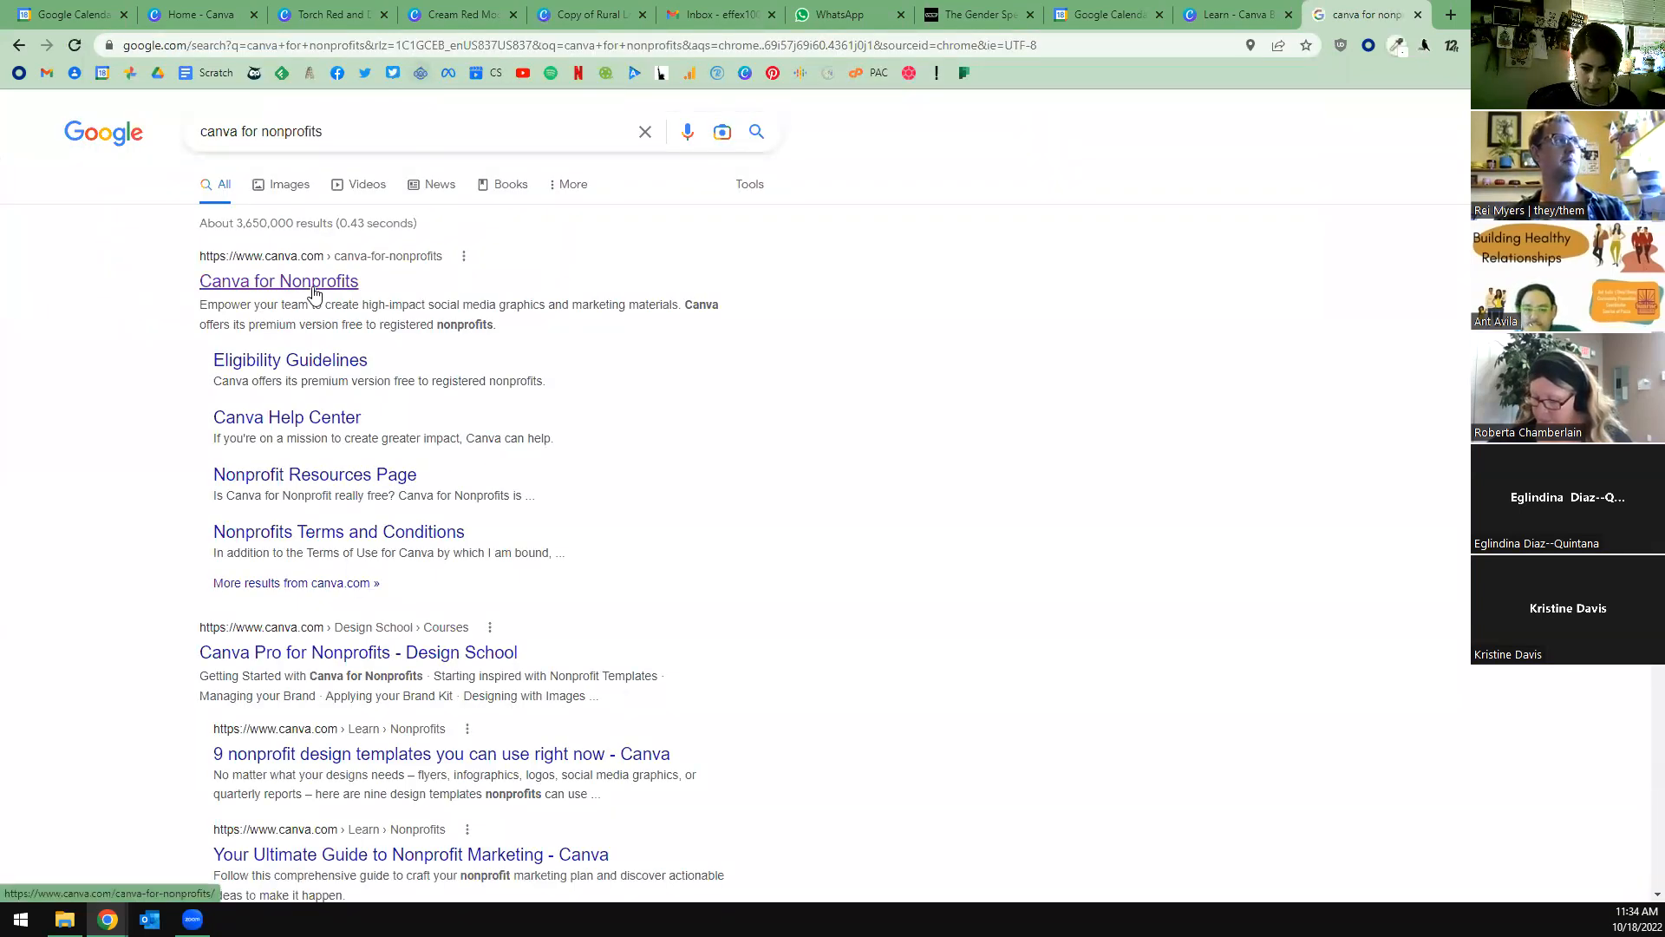
{"action": "left_click", "coordinate": [317, 283]}
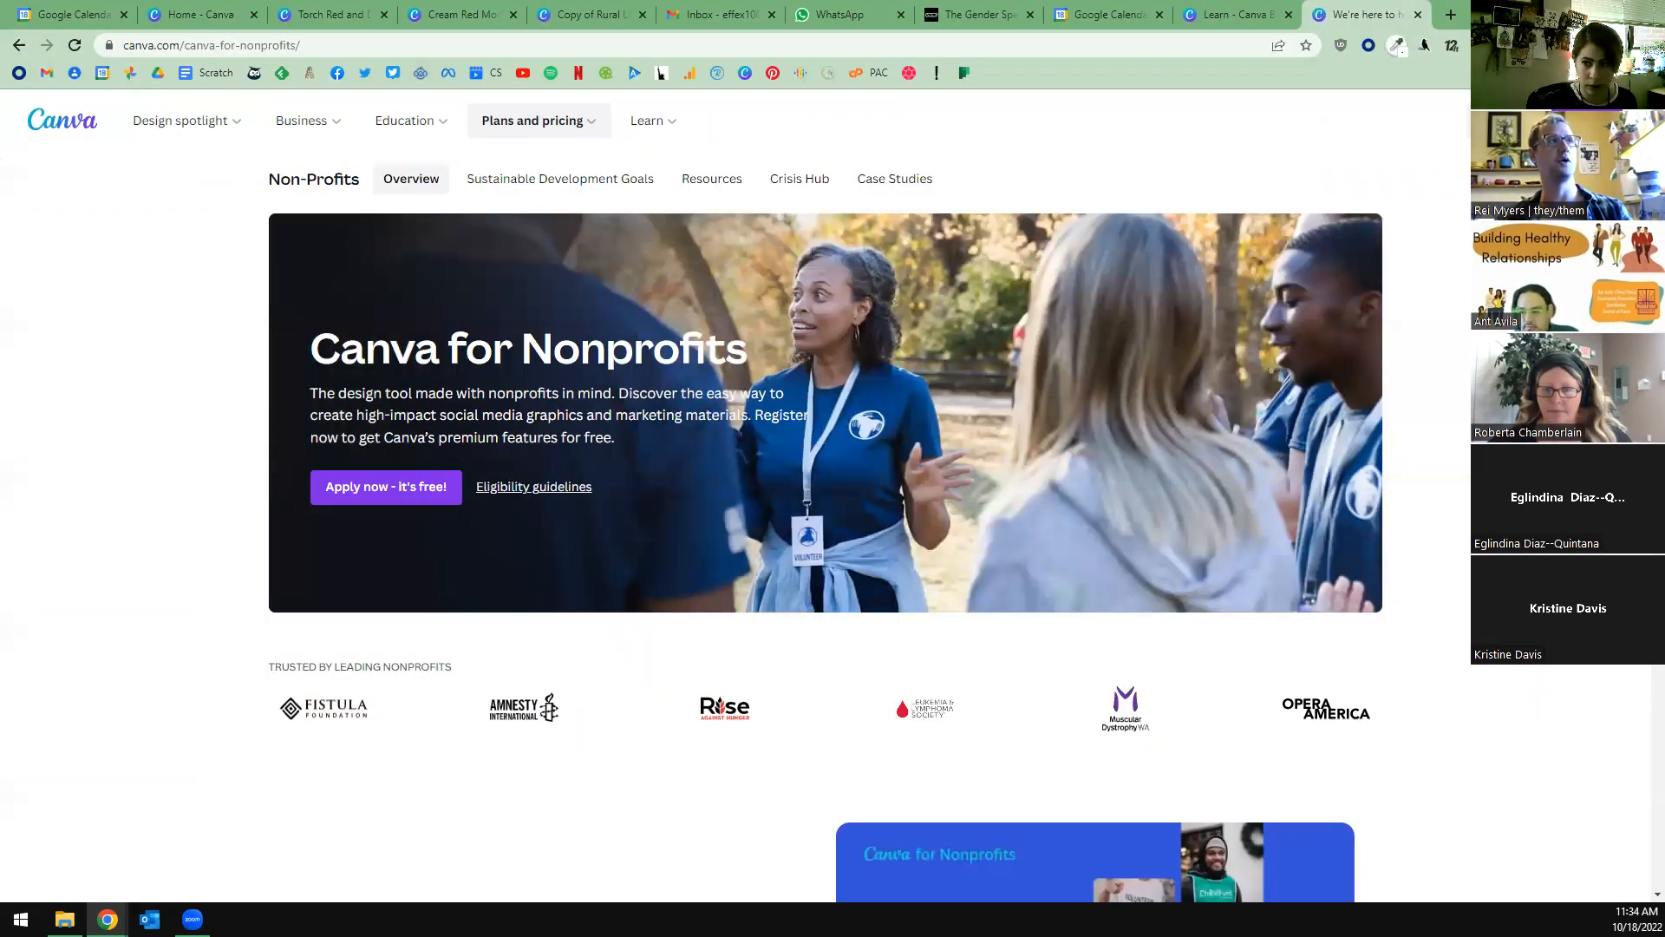
{"action": "scroll", "coordinate": [1325, 537], "scroll_direction": "down", "scroll_amount": 10}
{"action": "scroll", "coordinate": [1023, 359], "scroll_direction": "up", "scroll_amount": 5}
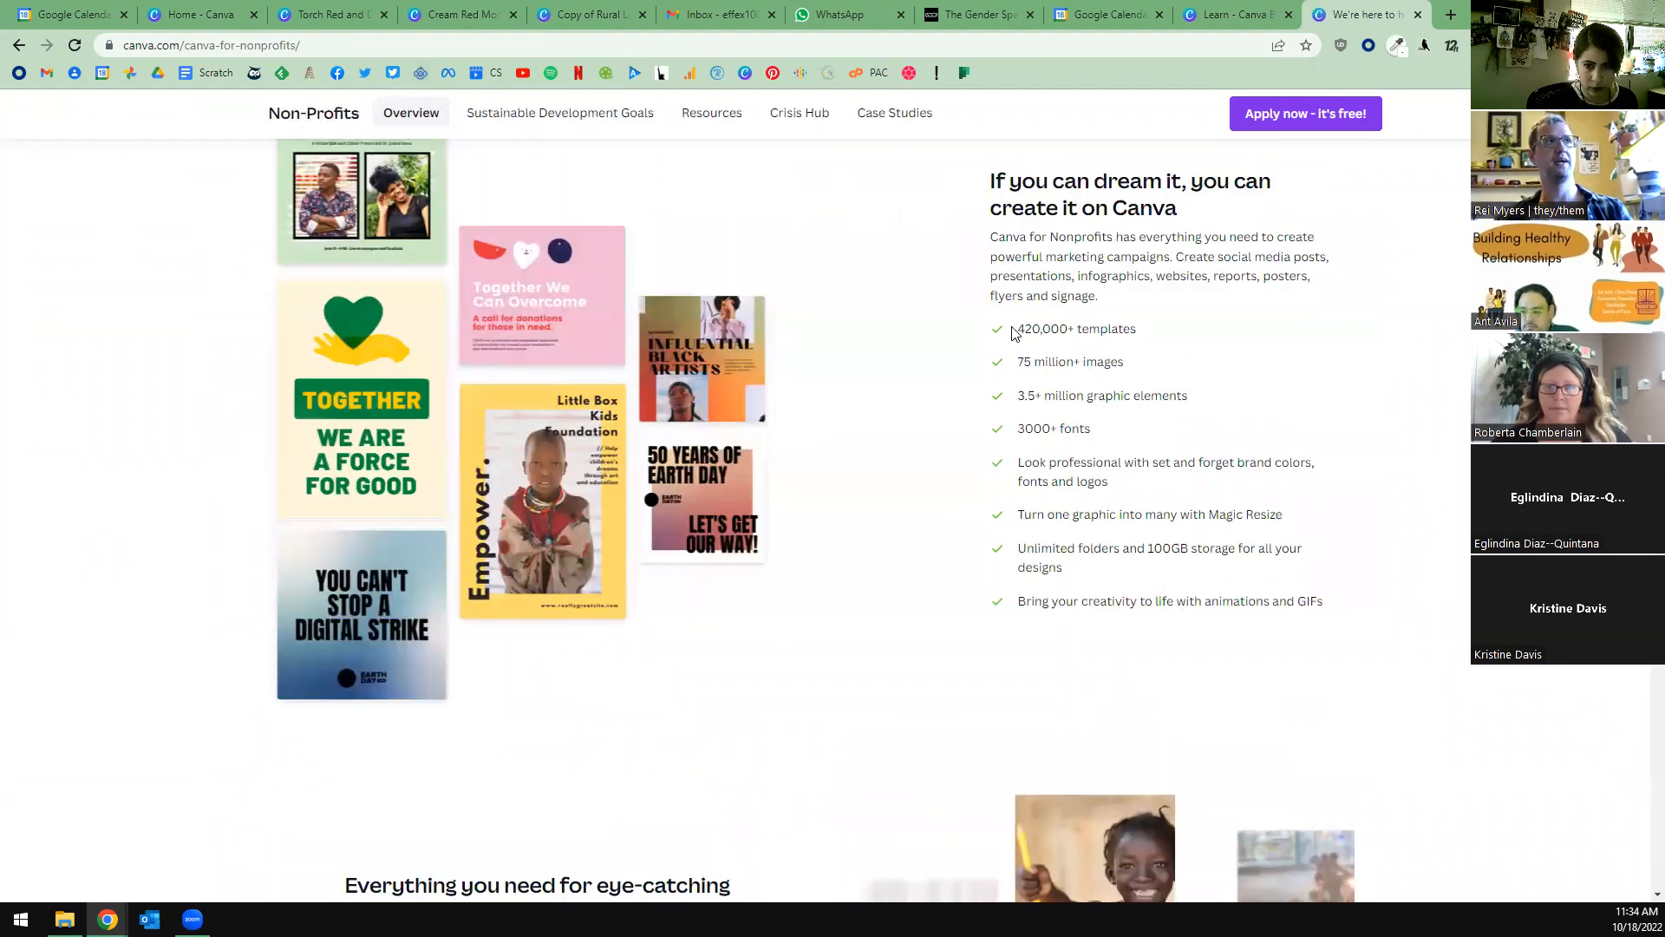
{"action": "left_click_drag", "start_coordinate": [1016, 328], "coordinate": [1117, 442]}
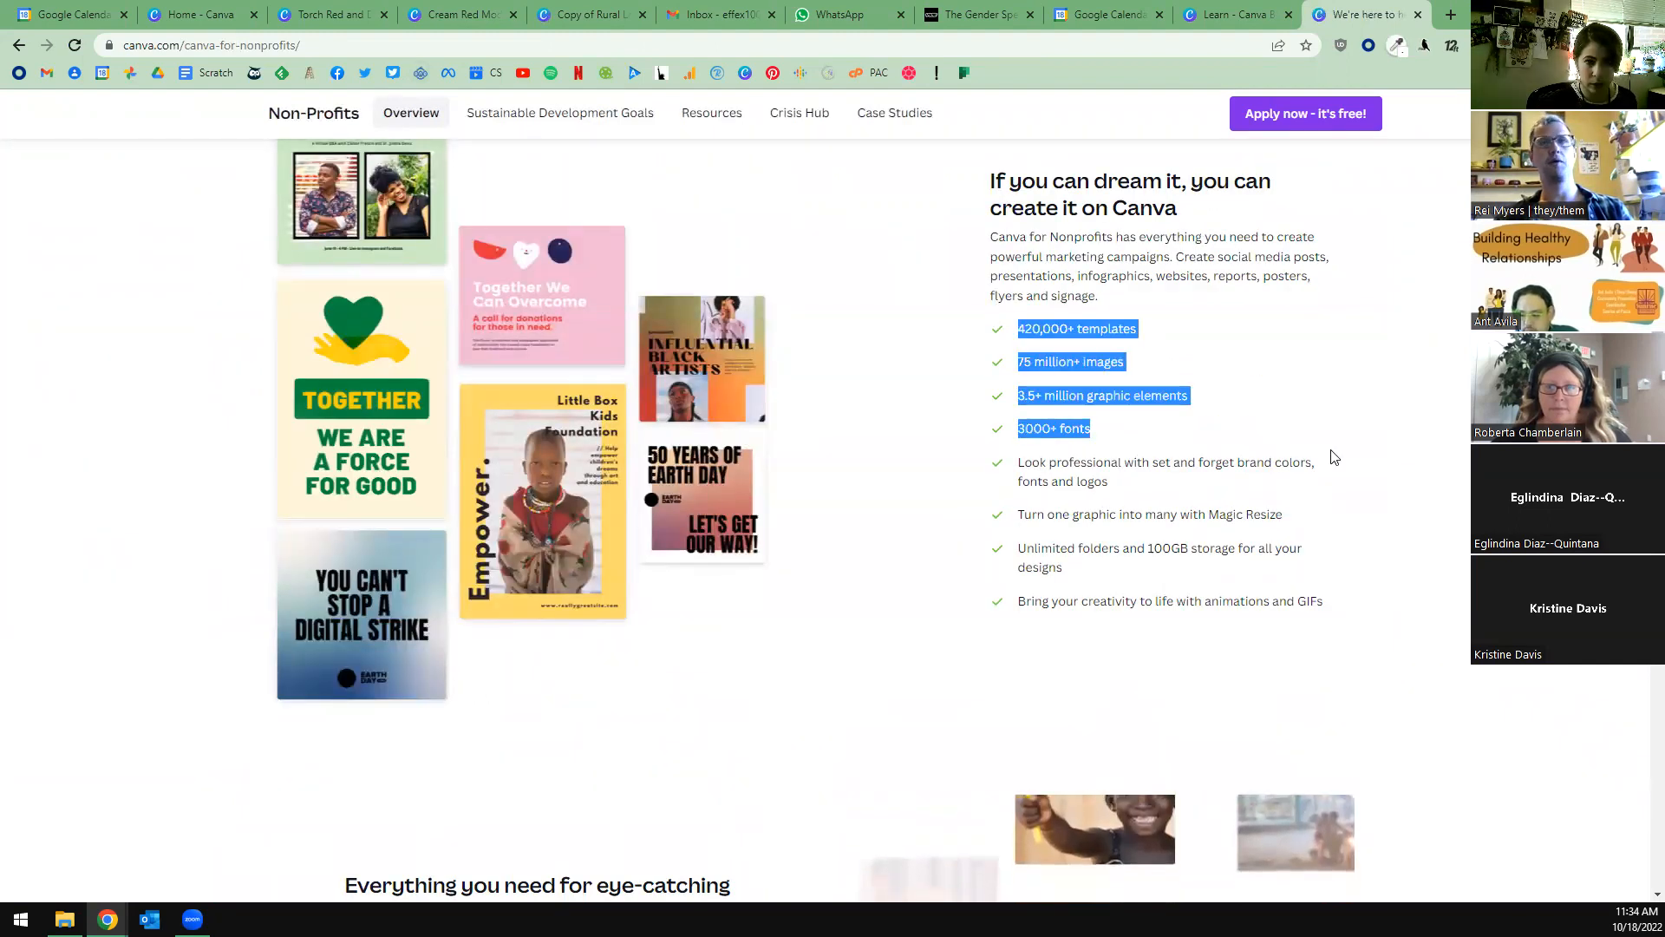
{"action": "left_click", "coordinate": [1425, 475]}
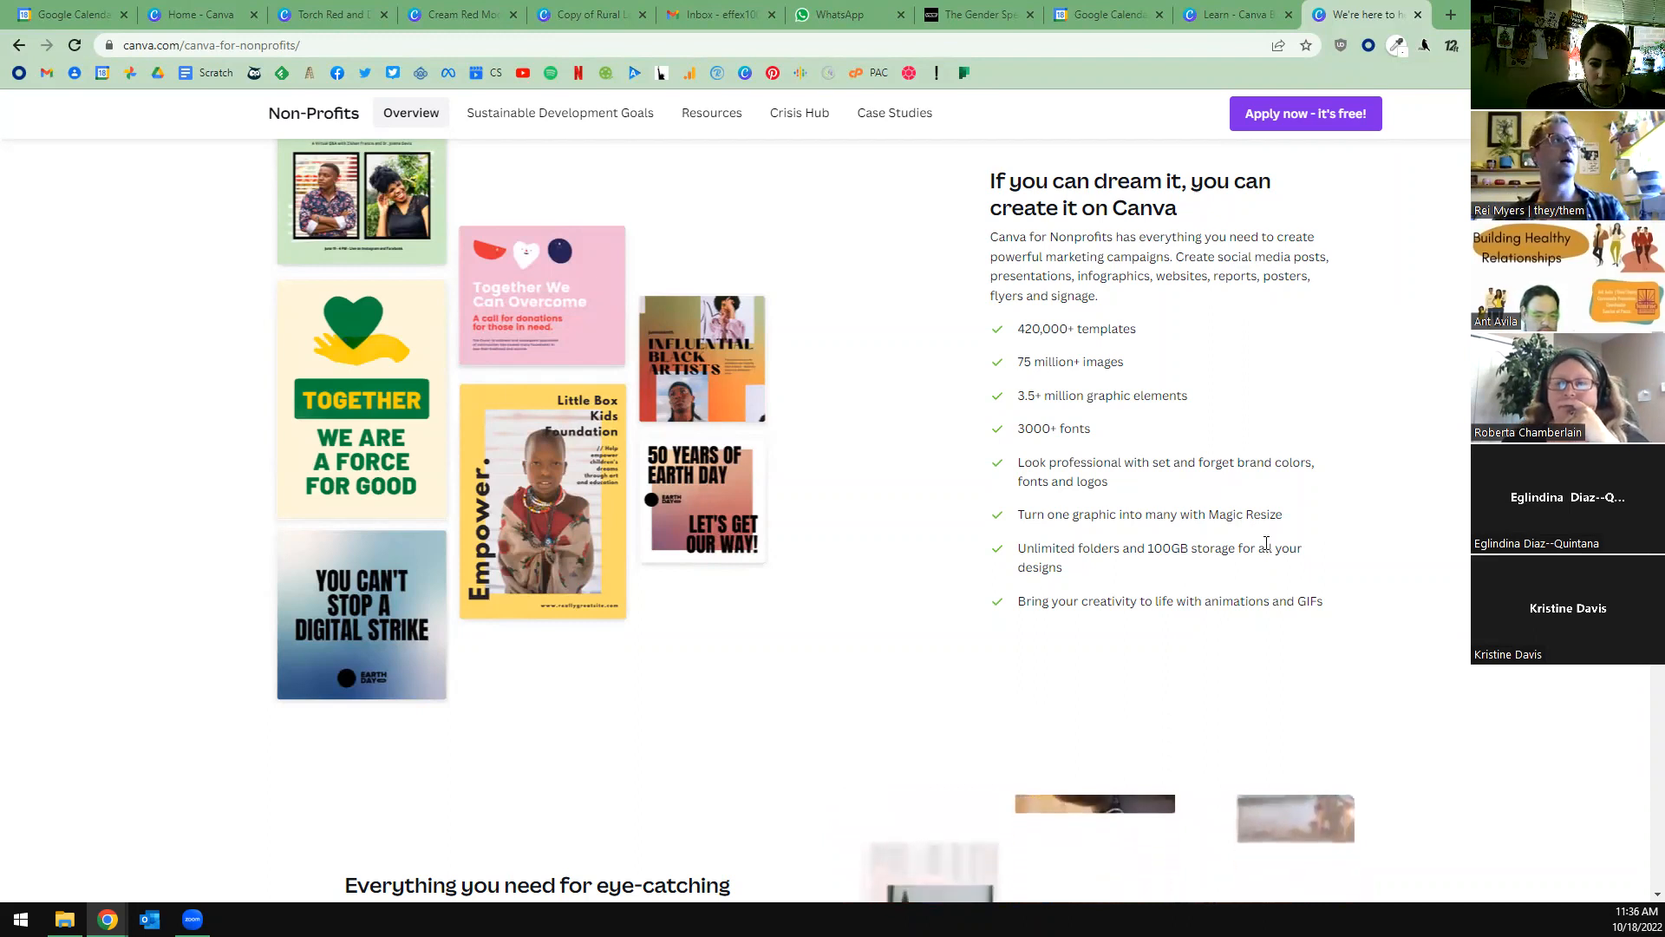
Close the nonprofits page and look through the suggested formats and recent designs on the Canva home page.
{"action": "left_click", "coordinate": [1418, 15]}
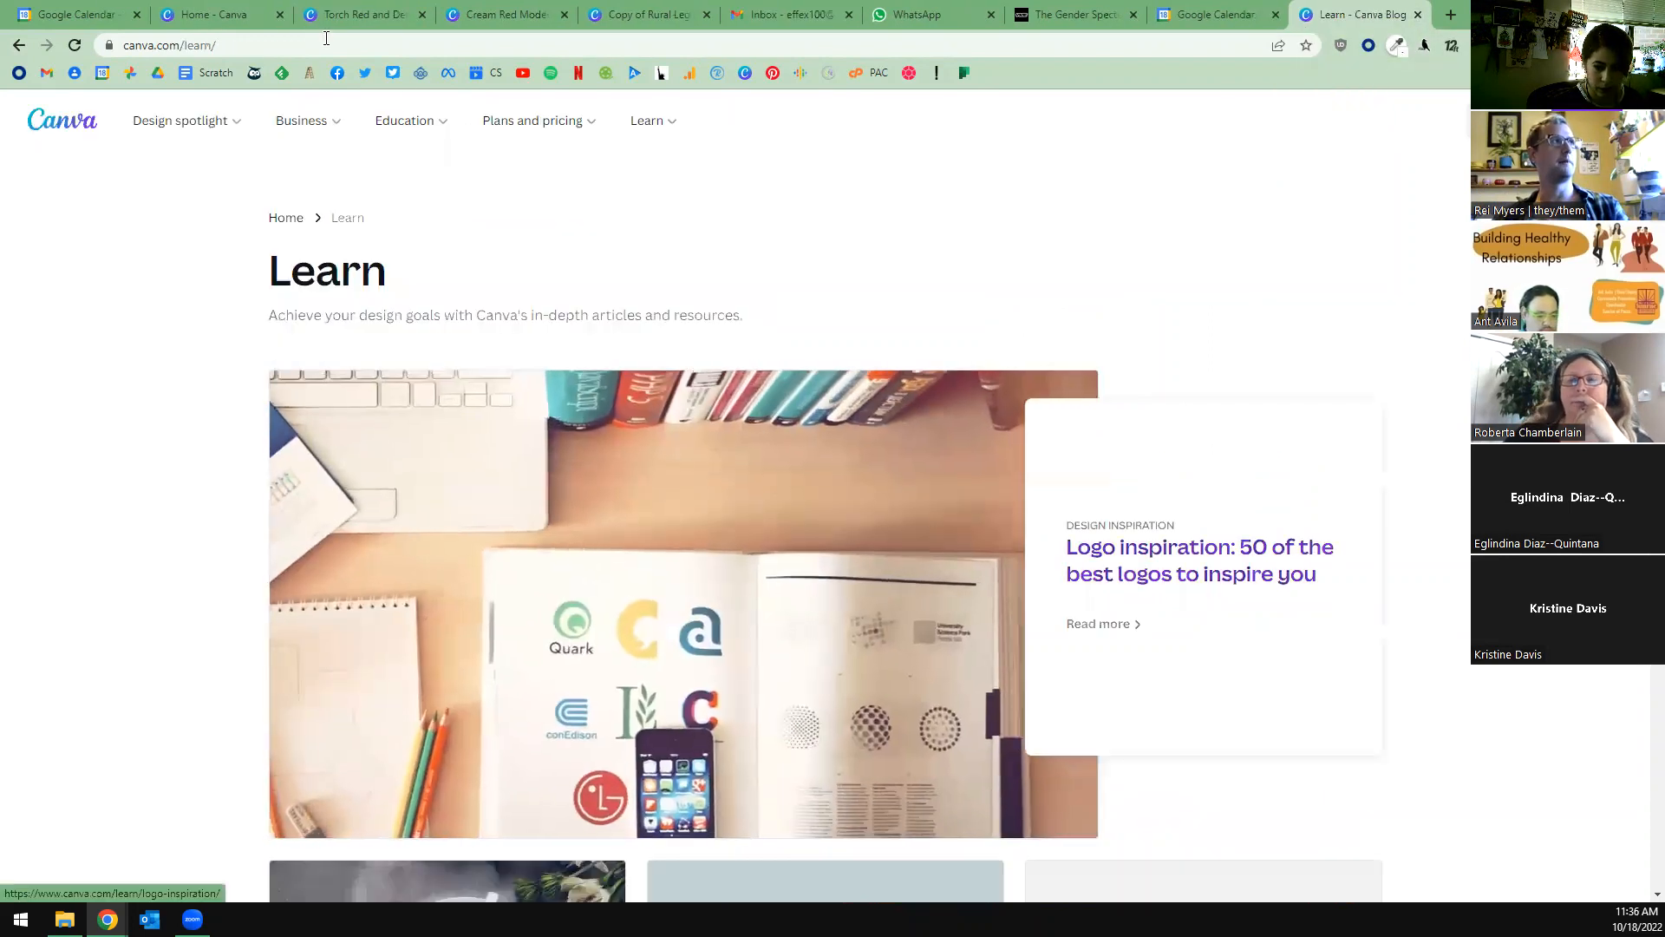
{"action": "left_click", "coordinate": [229, 16]}
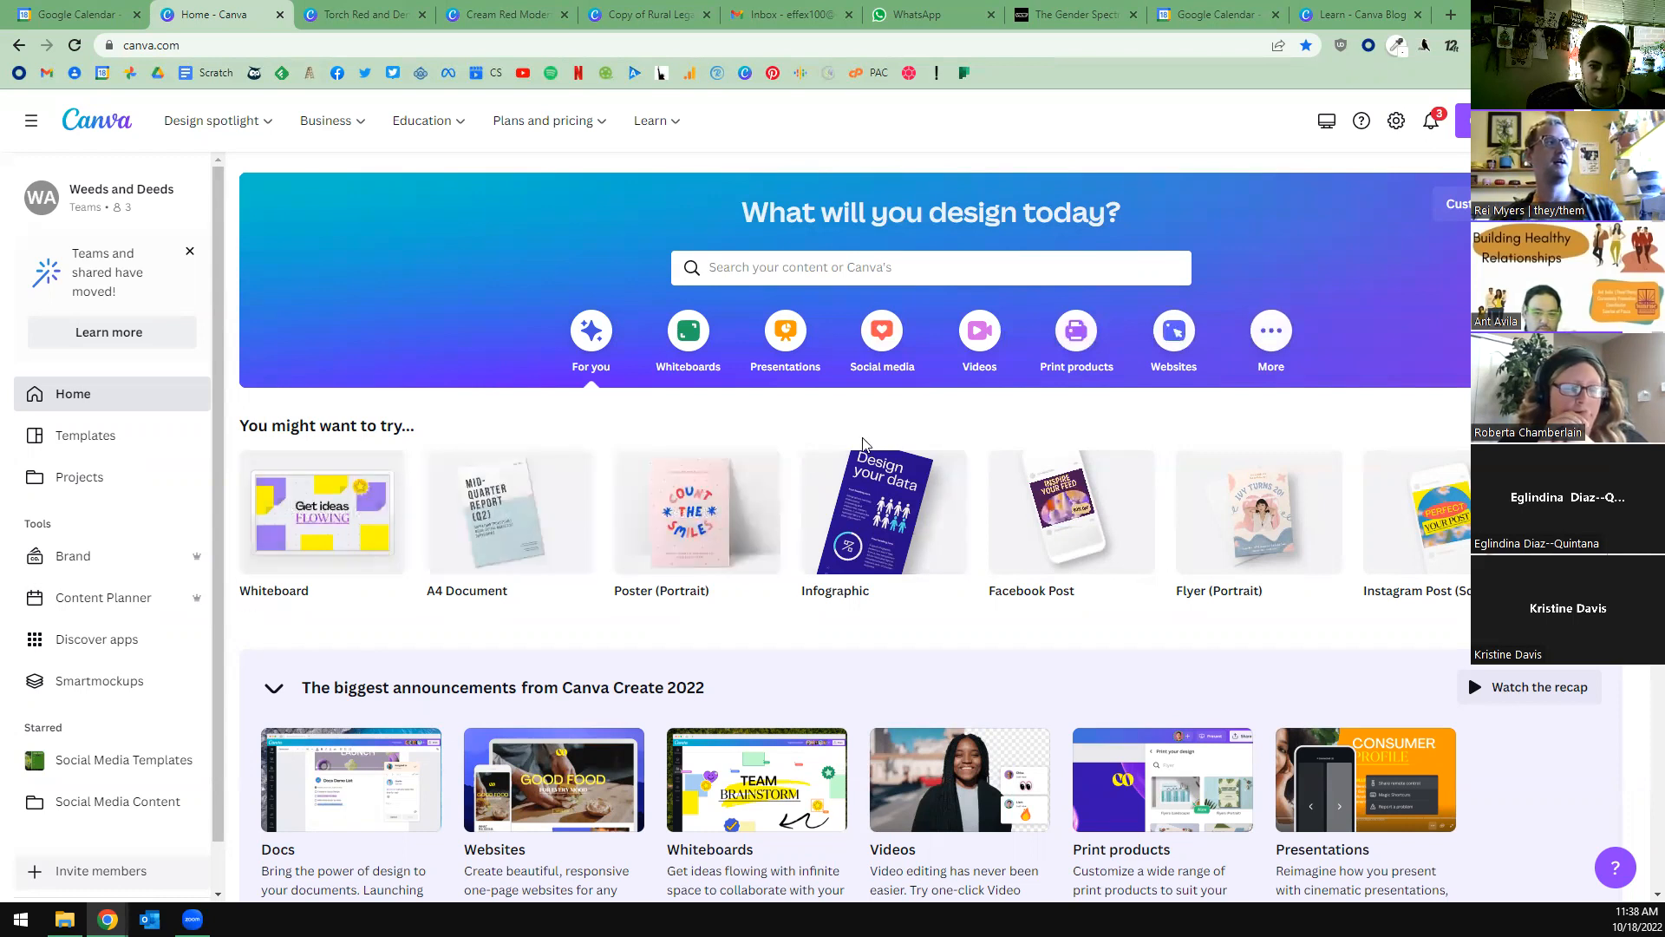
{"action": "scroll", "coordinate": [819, 440], "scroll_direction": "down", "scroll_amount": 3}
{"action": "scroll", "coordinate": [850, 440], "scroll_direction": "down", "scroll_amount": 1}
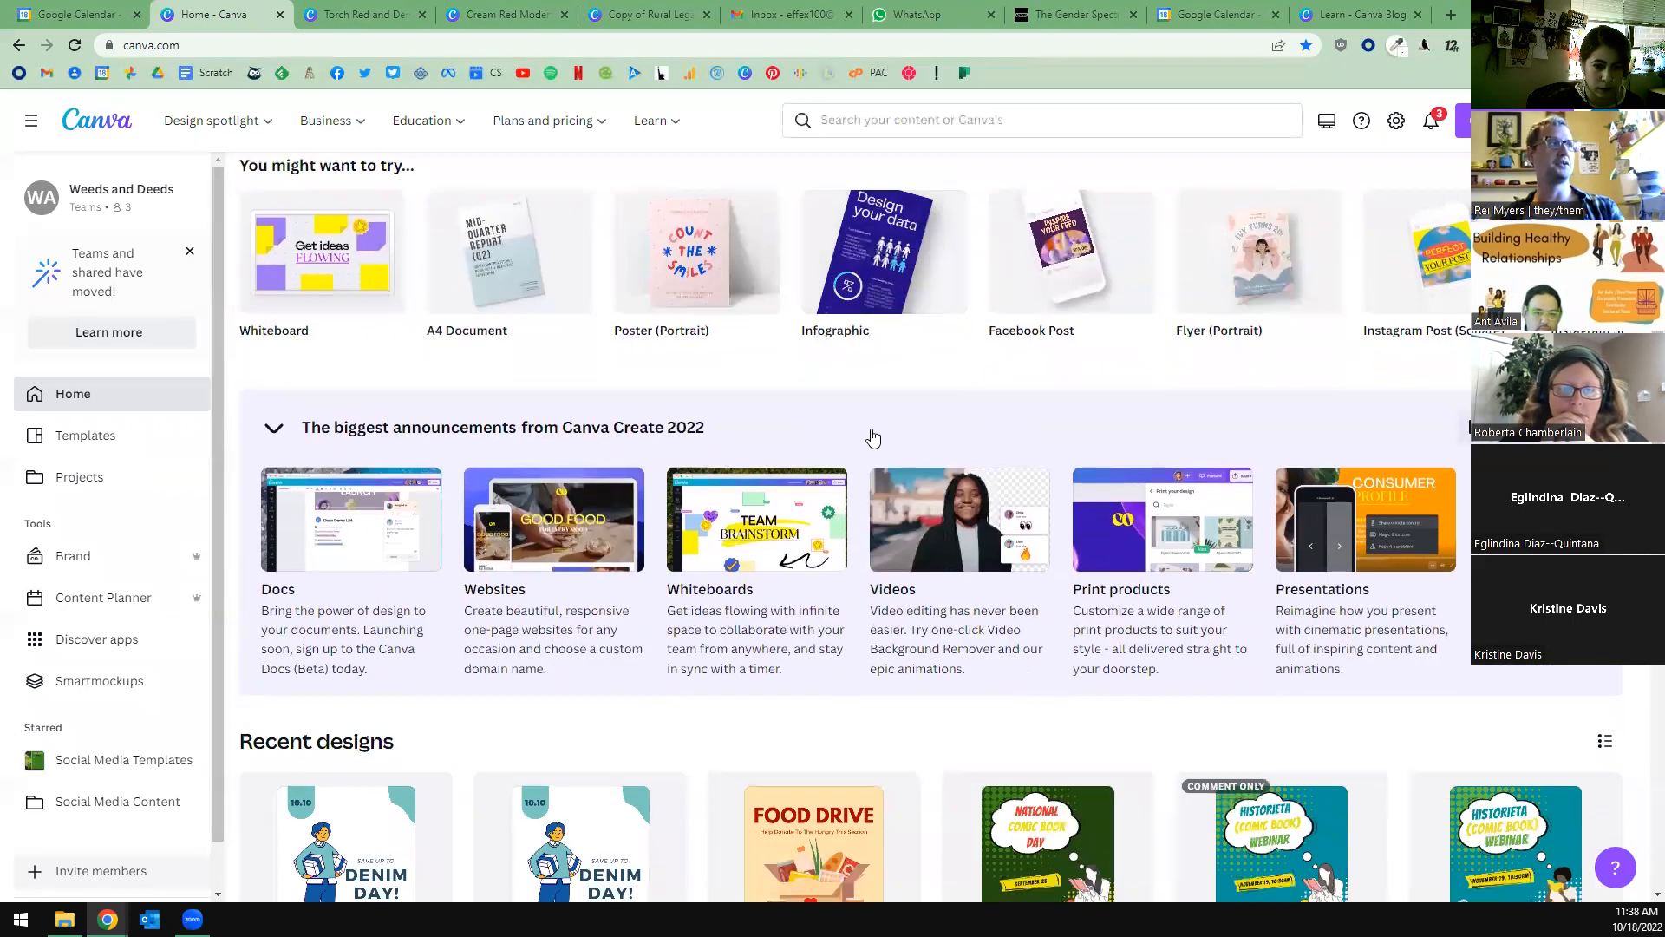
{"action": "scroll", "coordinate": [763, 346], "scroll_direction": "down", "scroll_amount": 4}
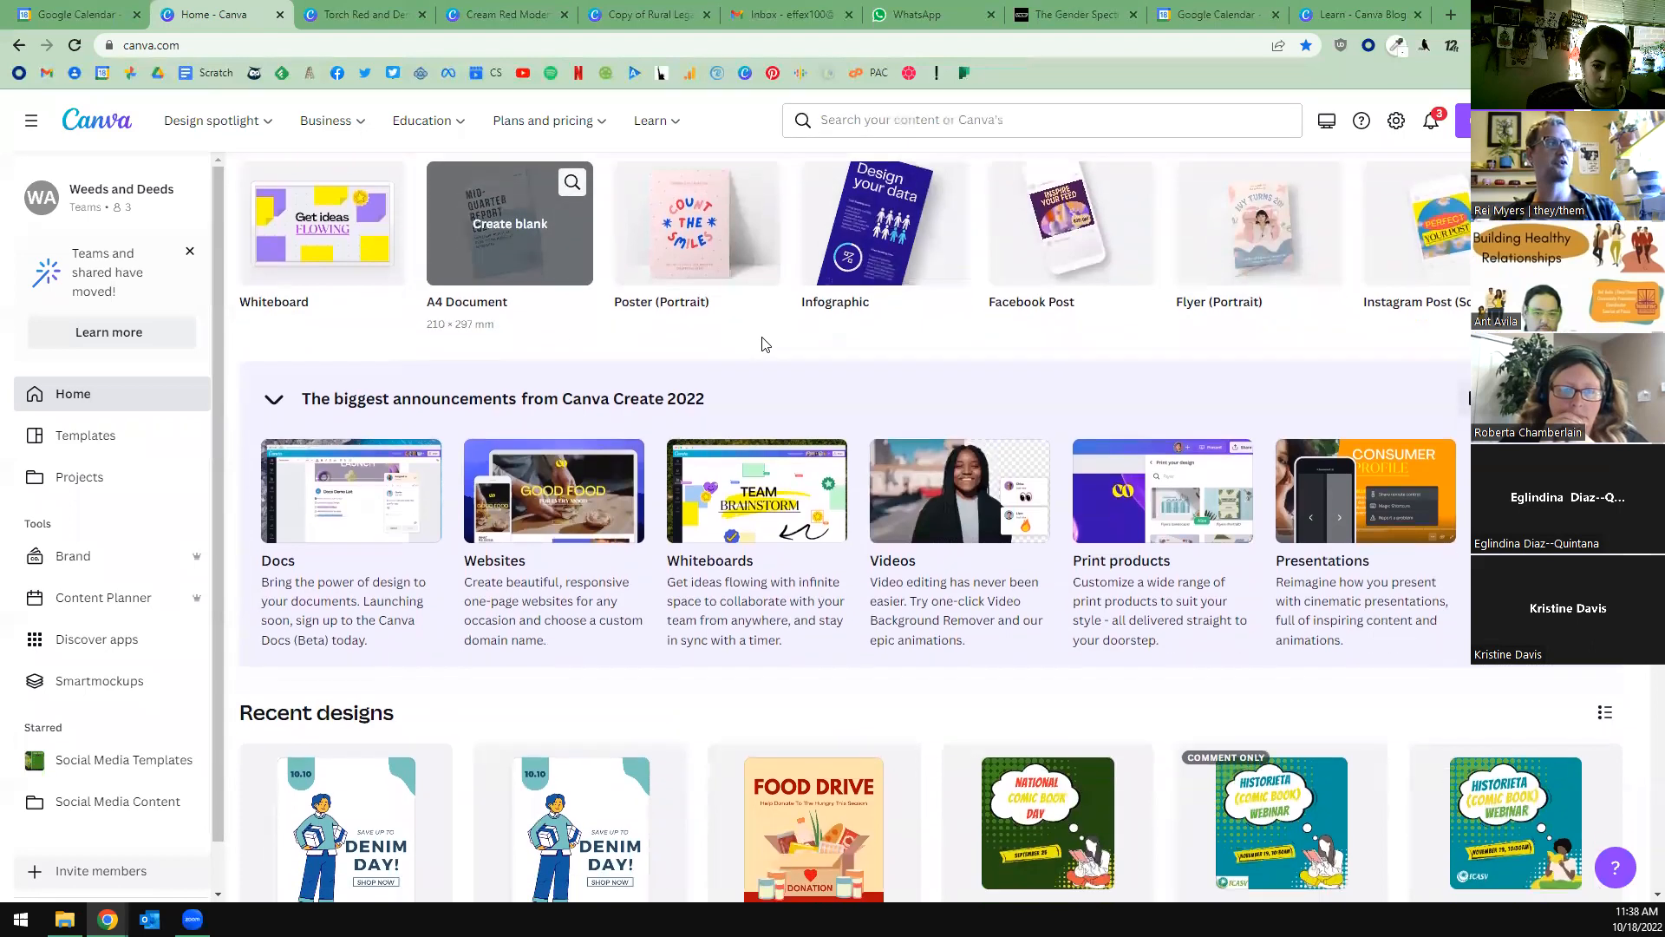
{"action": "scroll", "coordinate": [1405, 453], "scroll_direction": "down", "scroll_amount": 9}
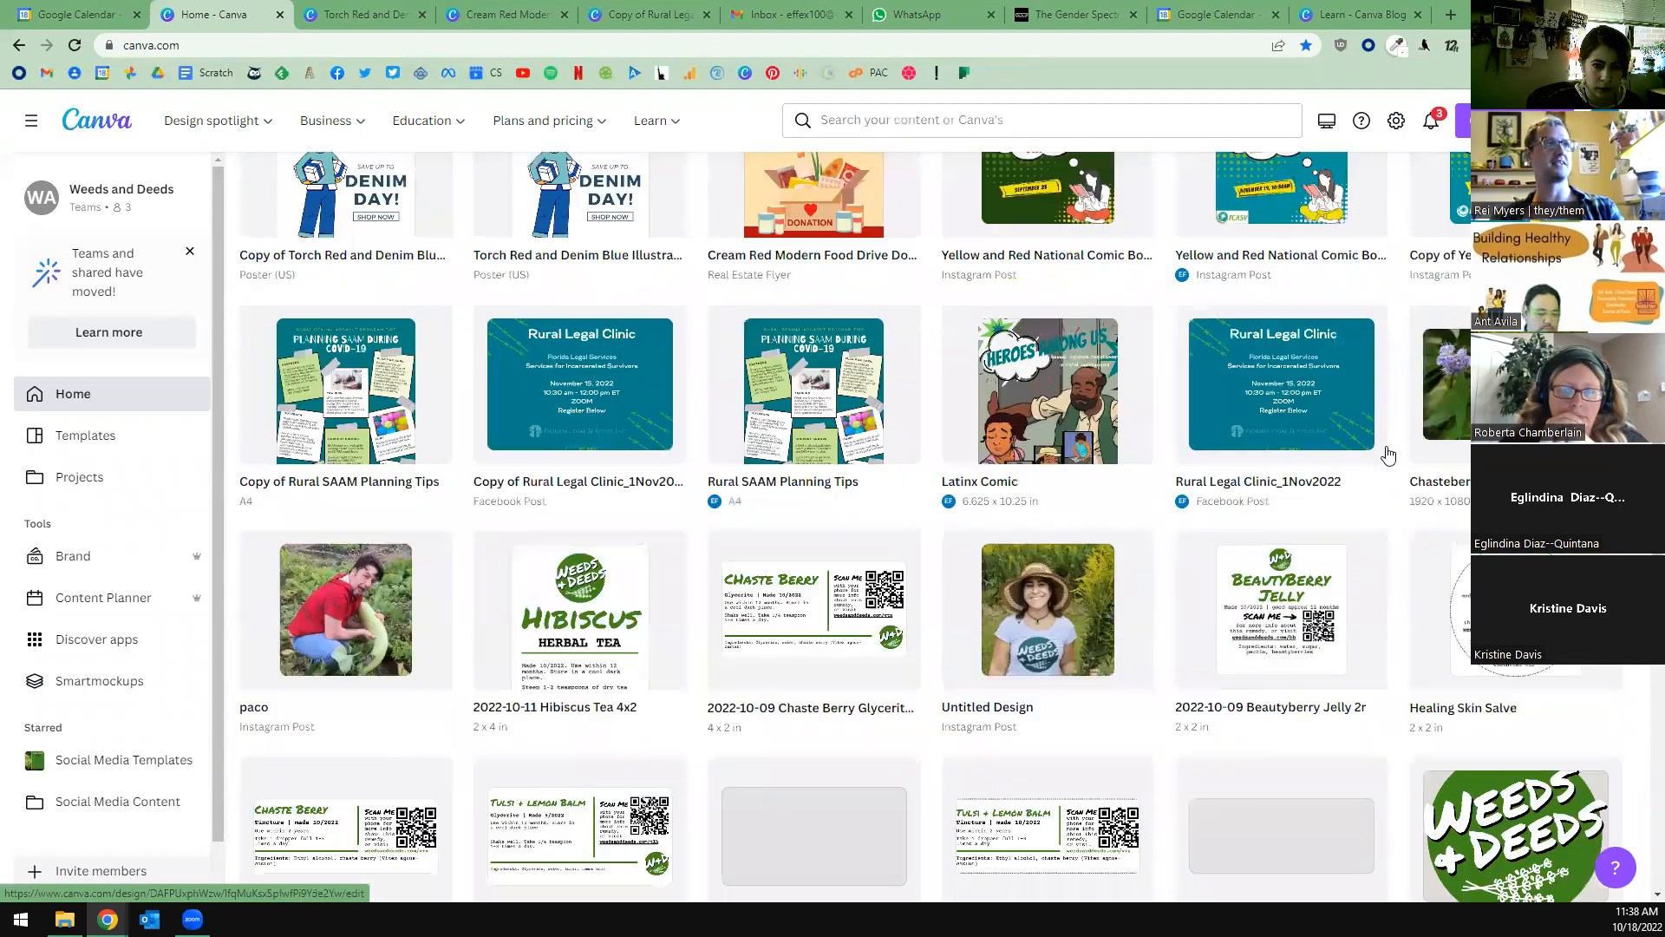
{"action": "scroll", "coordinate": [1388, 454], "scroll_direction": "up", "scroll_amount": 13}
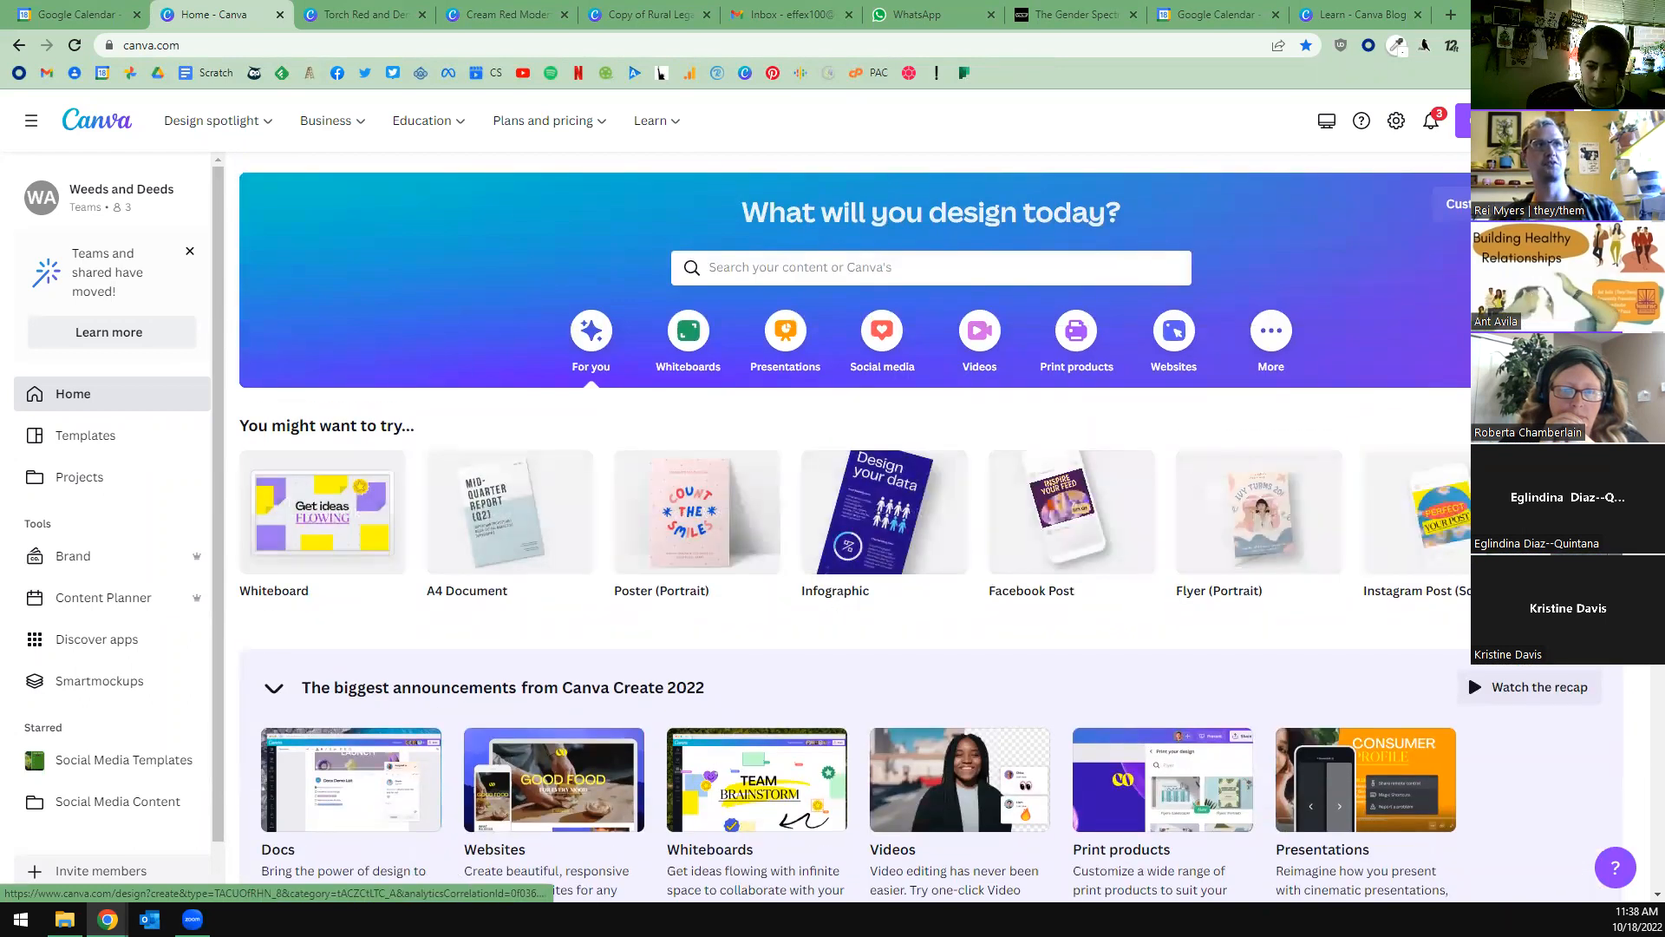
Search the design types for "faceb" to examine the available Facebook formats, and dismiss the list without creating a design.
{"action": "left_click", "coordinate": [1464, 121]}
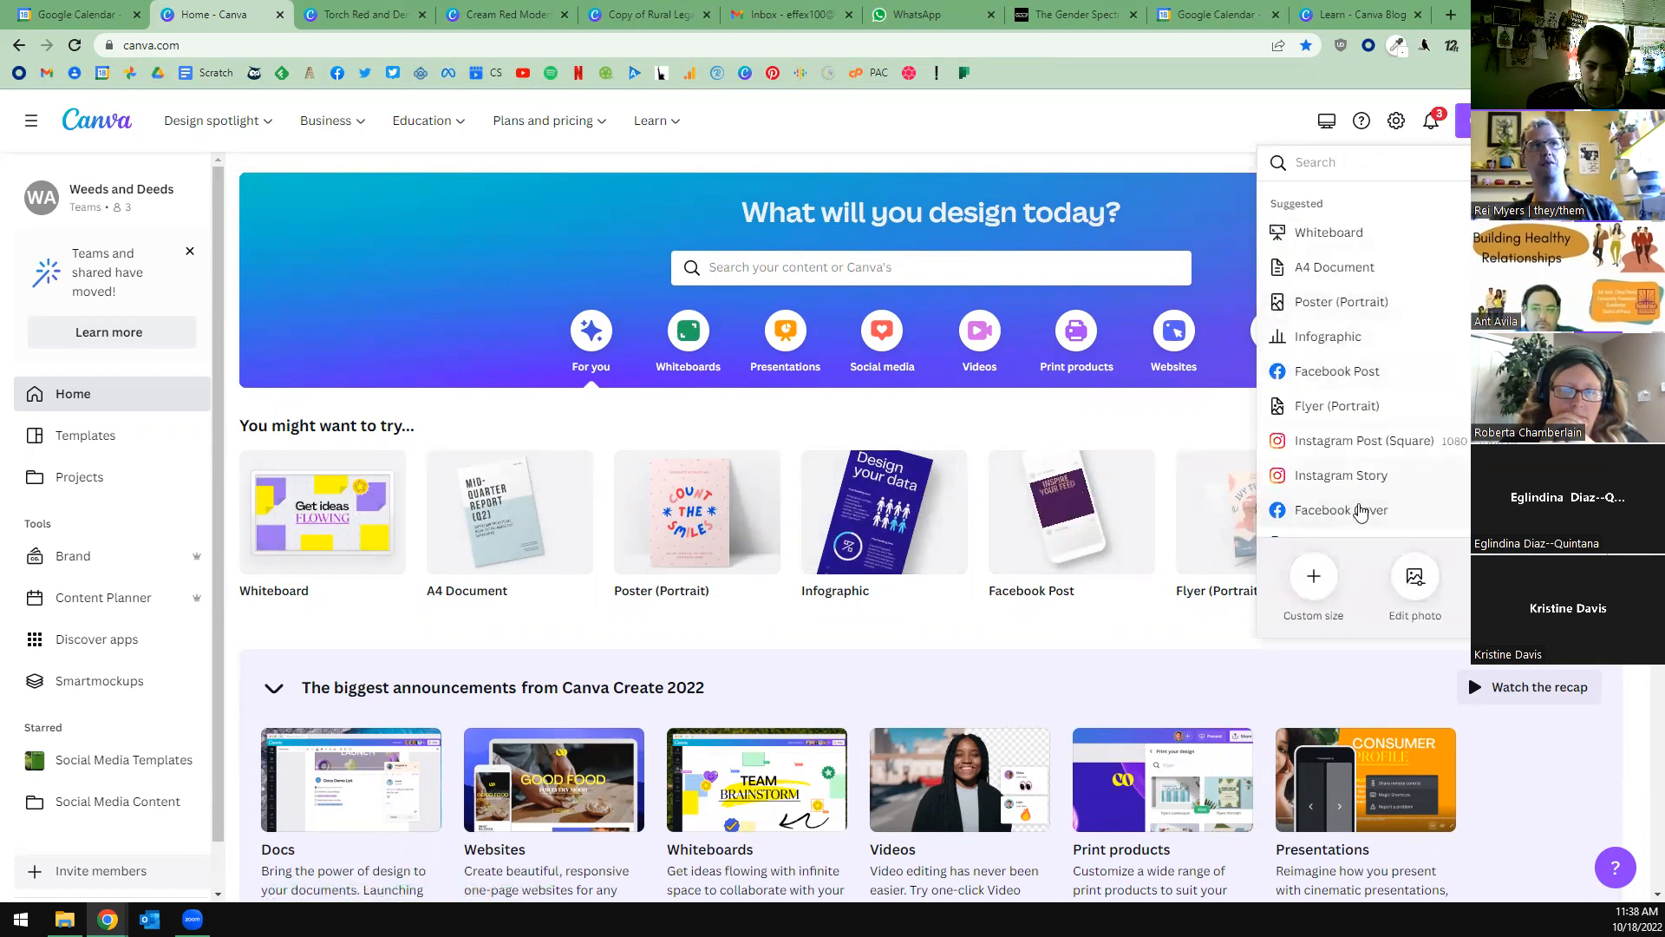
{"action": "type", "text": "faceb"}
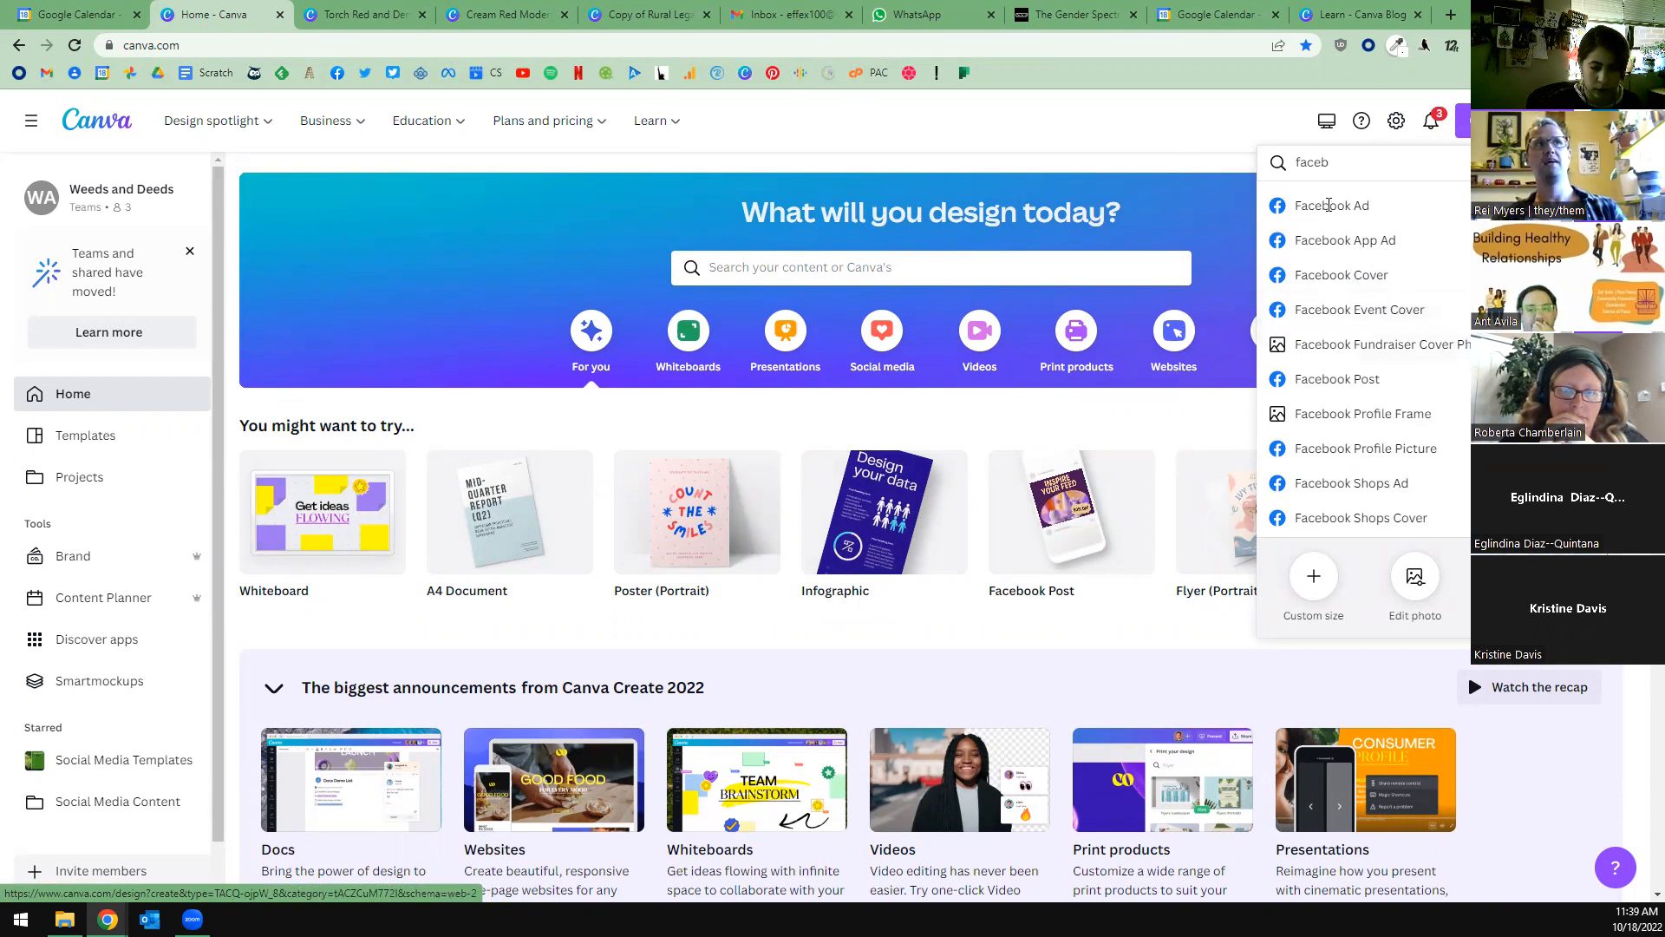
{"action": "left_click", "coordinate": [1073, 109]}
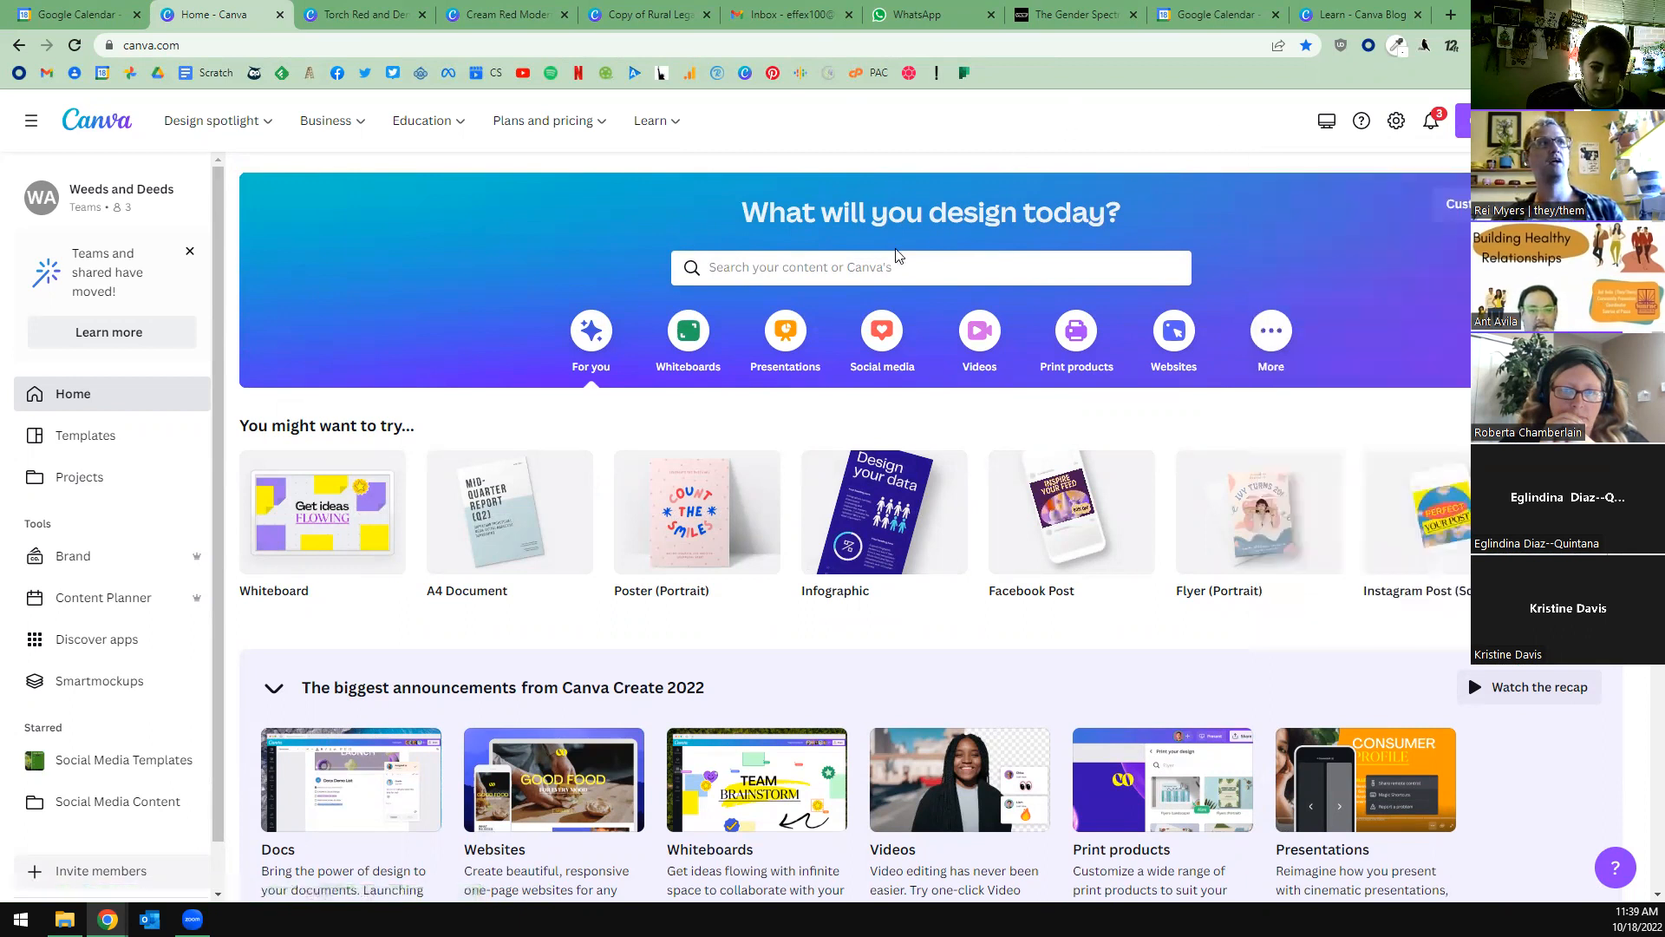
Search the Canva templates for "event flyer".
{"action": "left_click", "coordinate": [915, 268]}
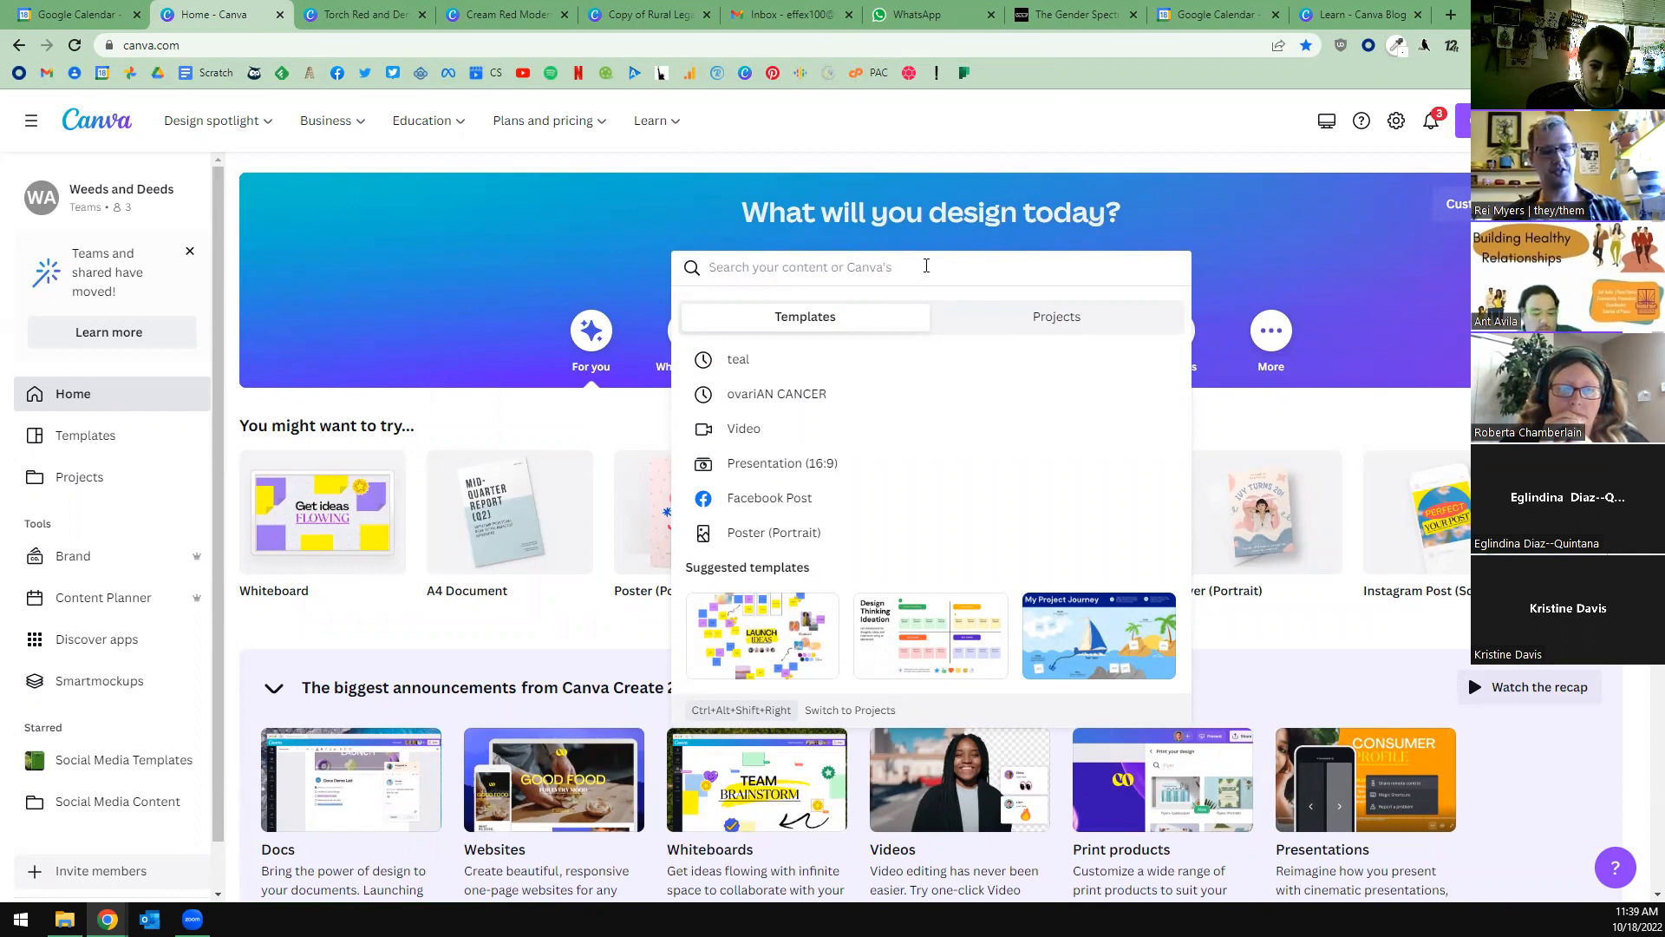
{"action": "type", "text": "event flyer"}
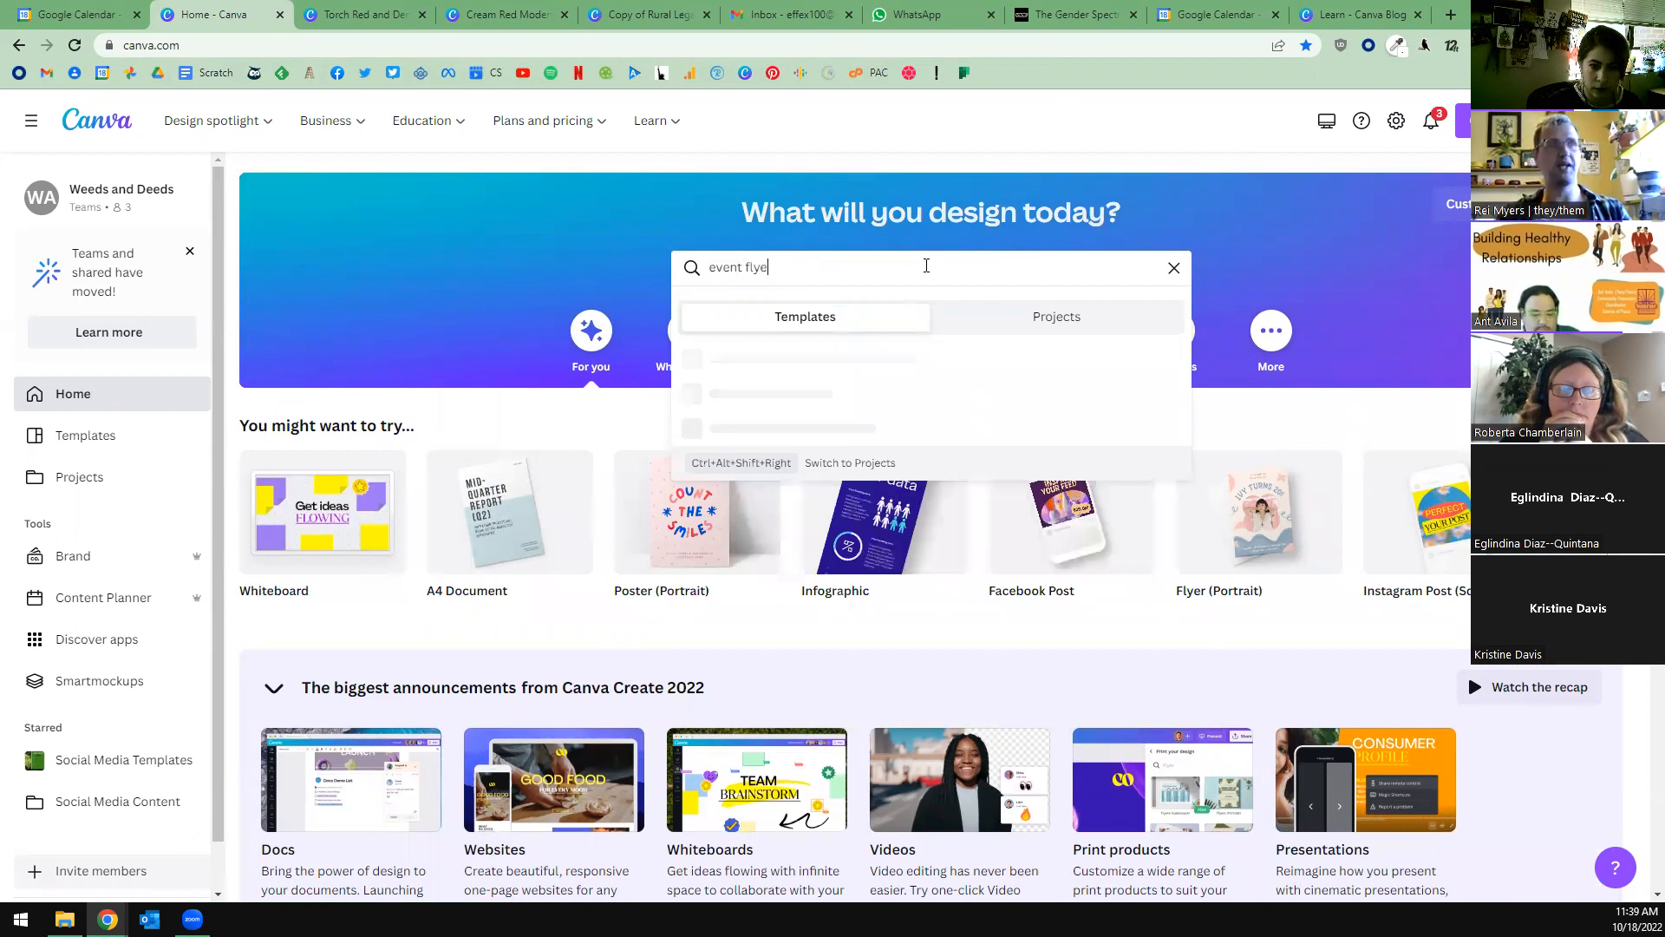
{"action": "key", "text": "Return"}
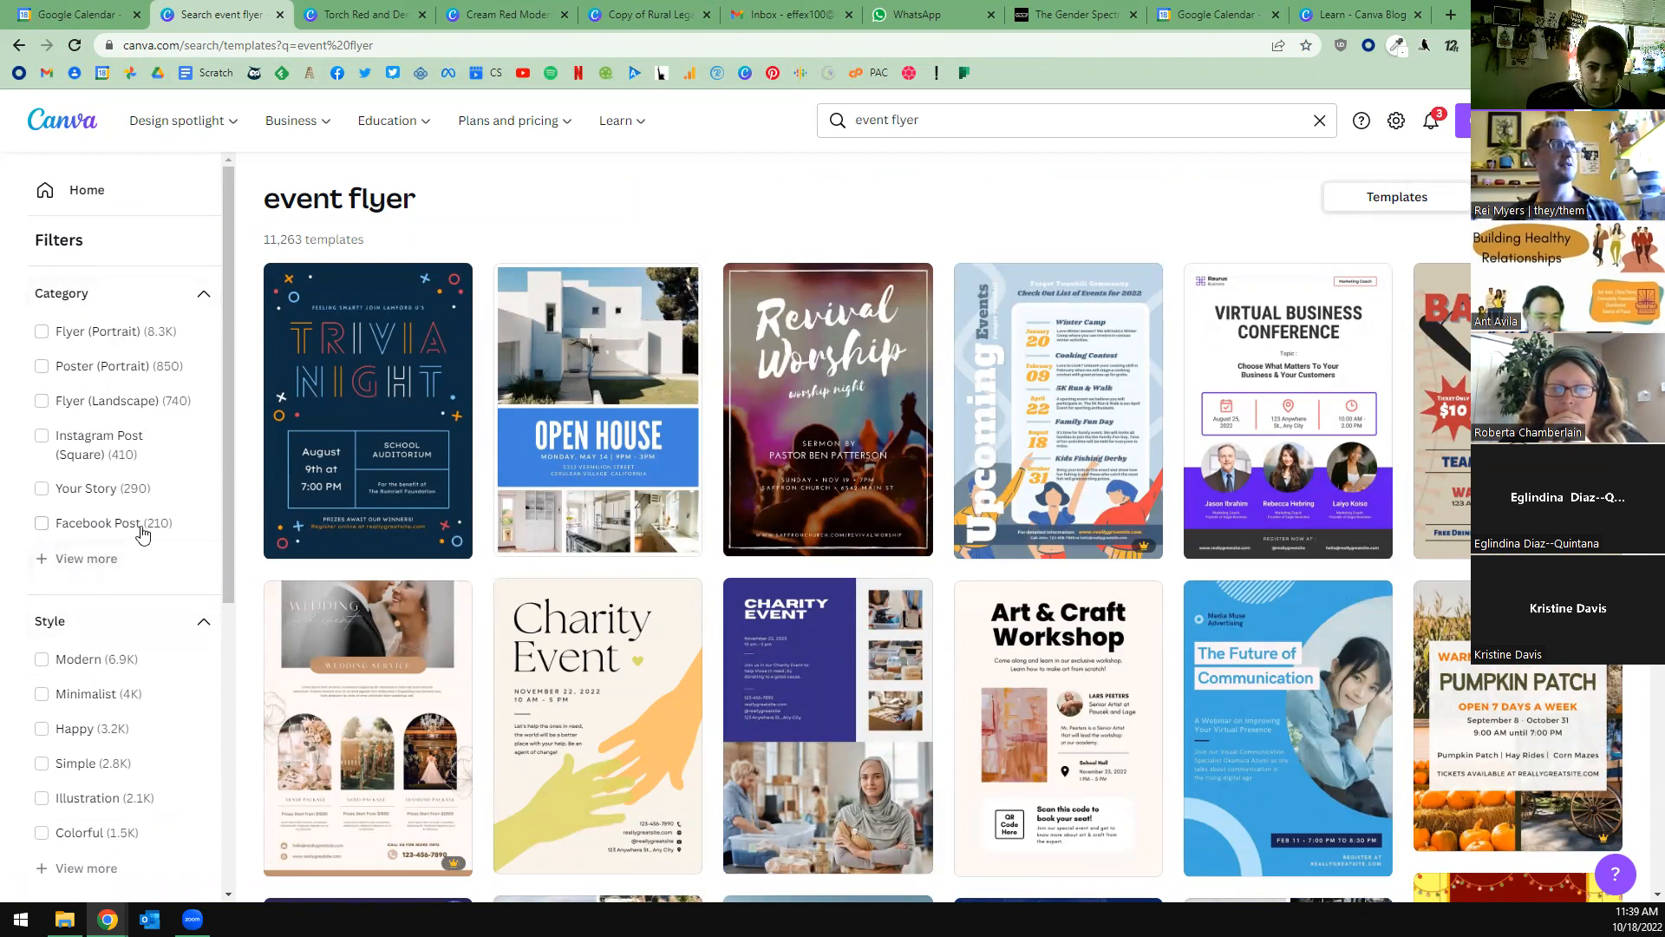
Filter the event flyer templates by the Greeting theme and browse the matching designs.
{"action": "scroll", "coordinate": [143, 533], "scroll_direction": "down", "scroll_amount": 2}
{"action": "scroll", "coordinate": [148, 483], "scroll_direction": "down", "scroll_amount": 1}
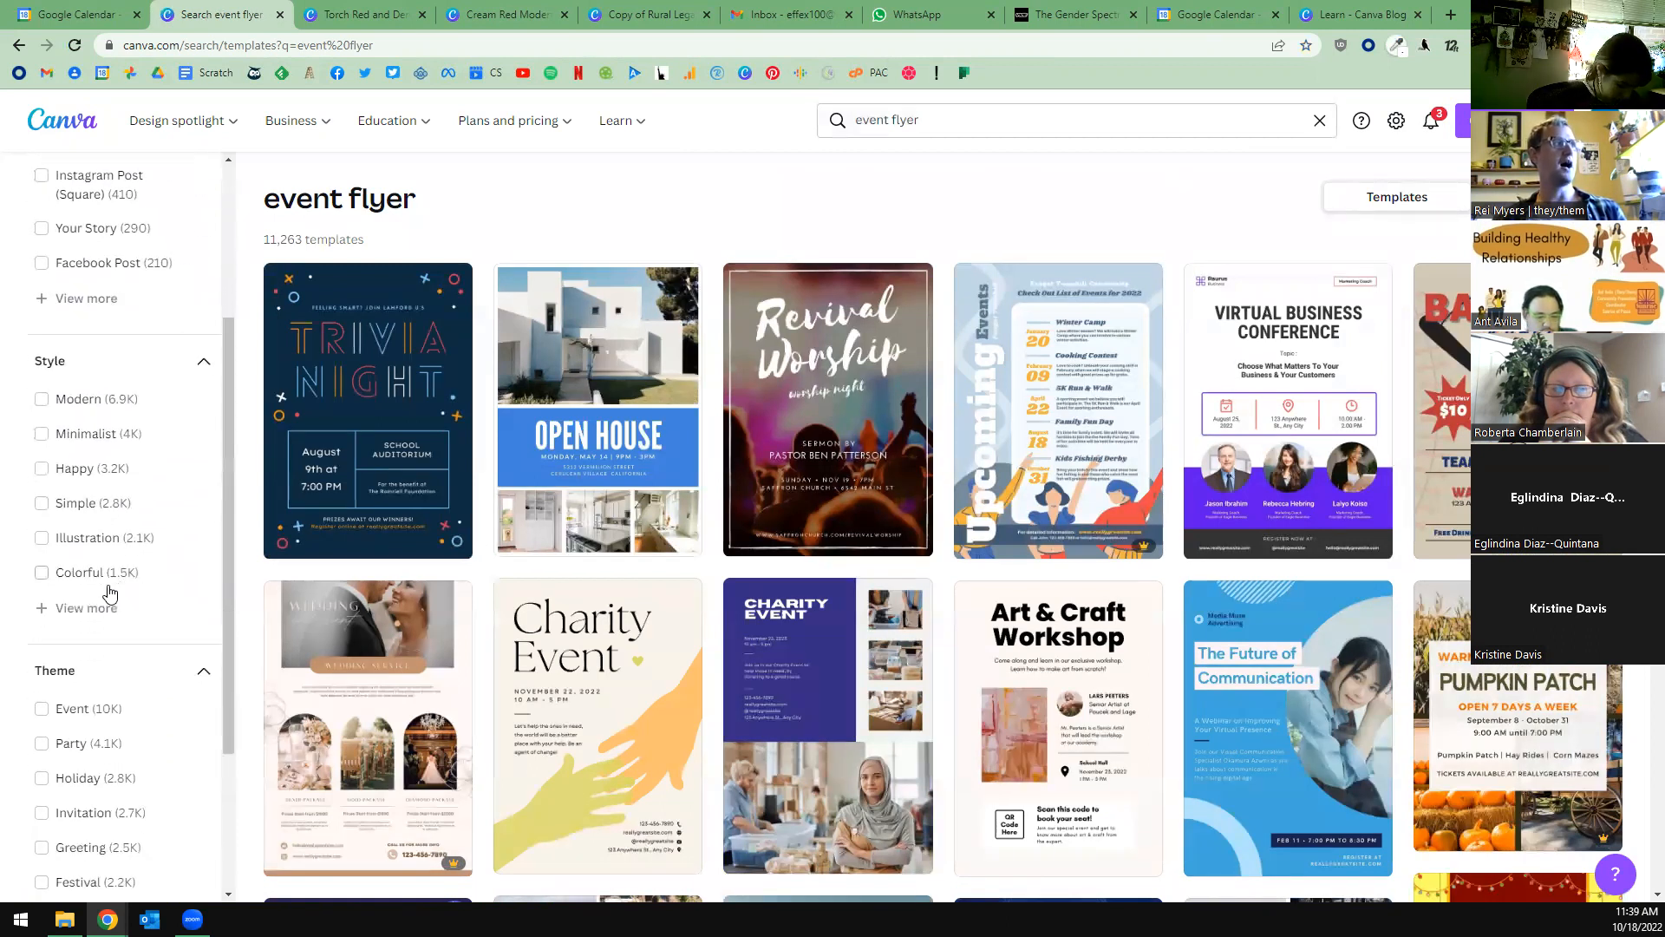
{"action": "scroll", "coordinate": [152, 581], "scroll_direction": "down", "scroll_amount": 2}
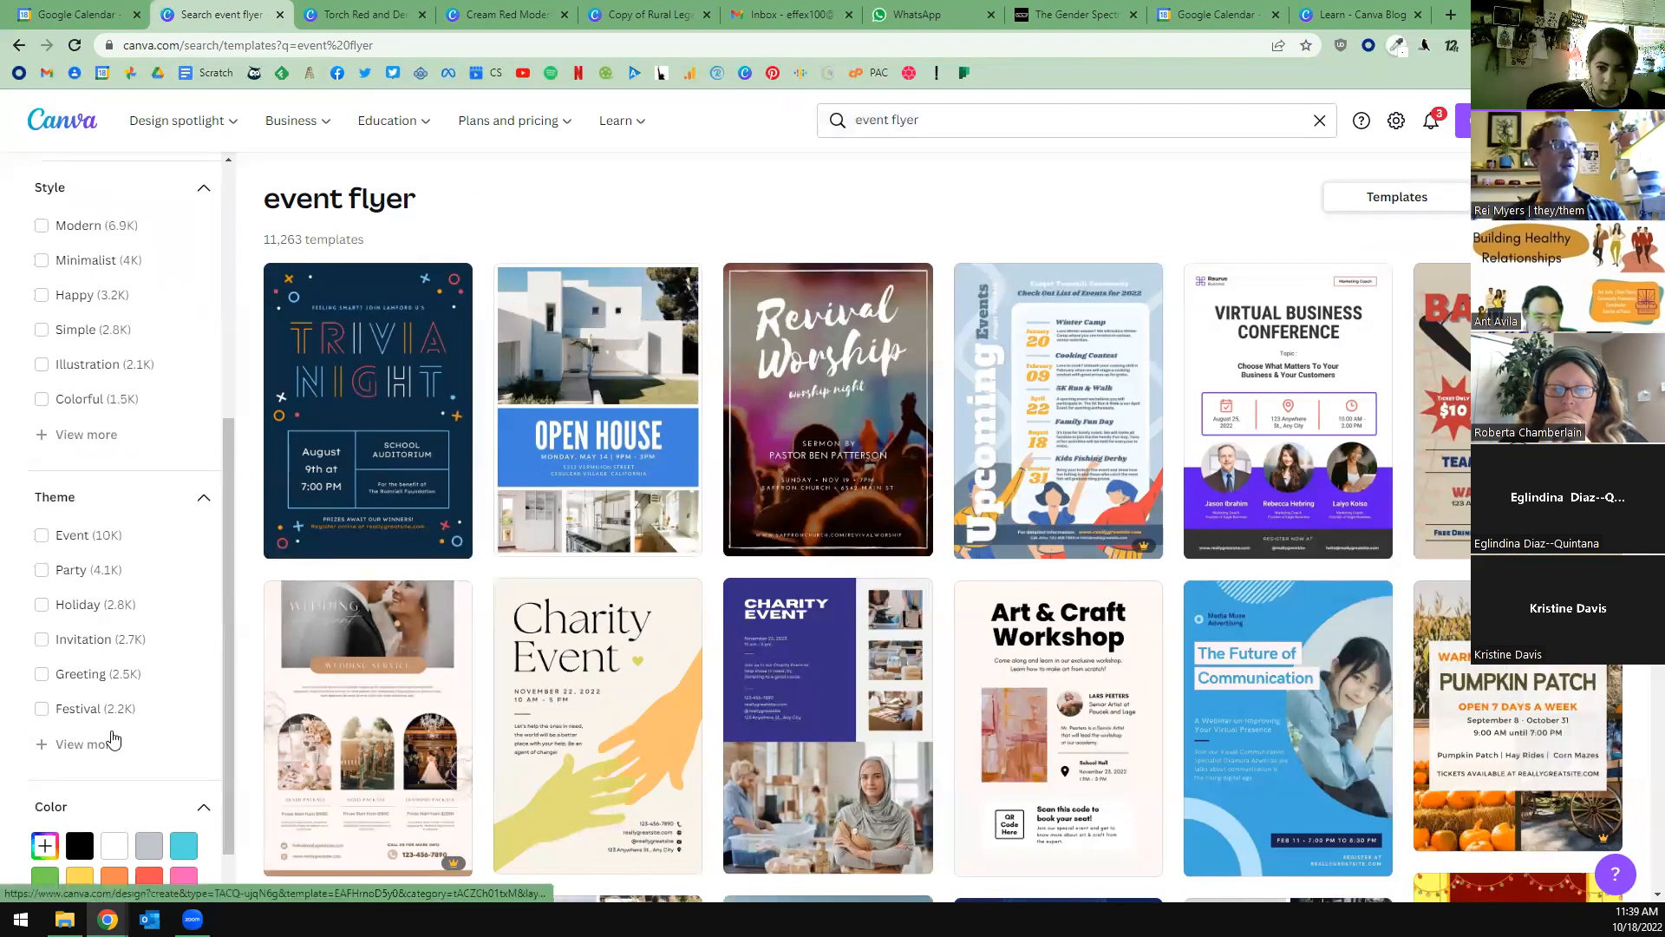
{"action": "left_click", "coordinate": [93, 676]}
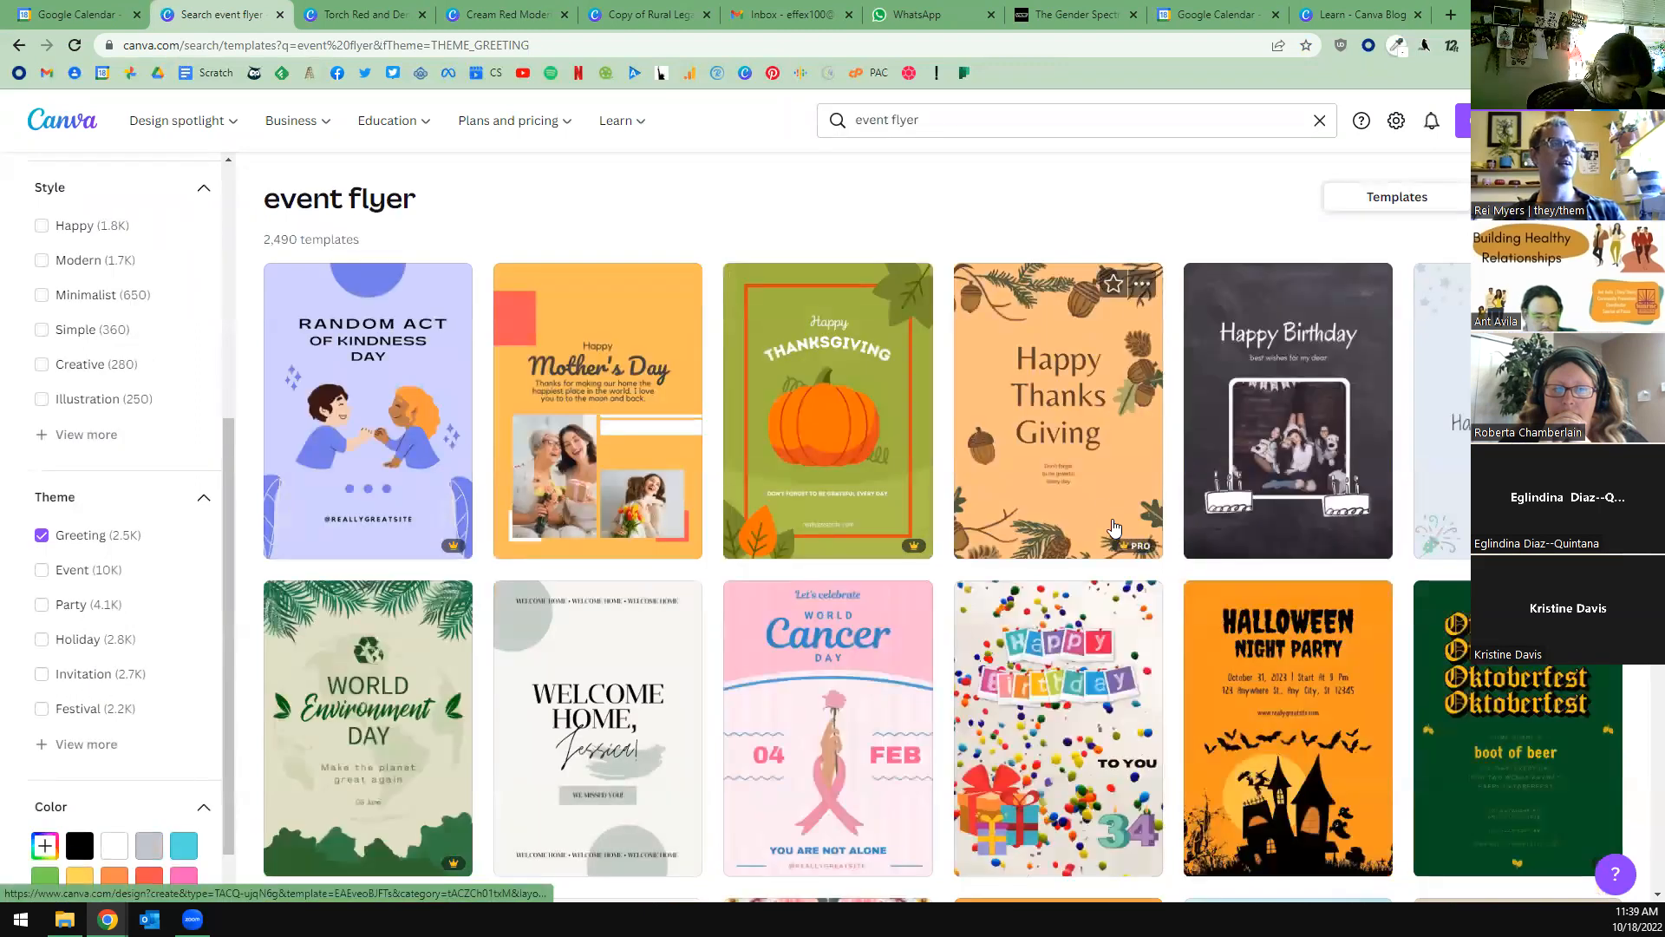
{"action": "scroll", "coordinate": [1080, 494], "scroll_direction": "down", "scroll_amount": 1}
{"action": "scroll", "coordinate": [1080, 493], "scroll_direction": "down", "scroll_amount": 2}
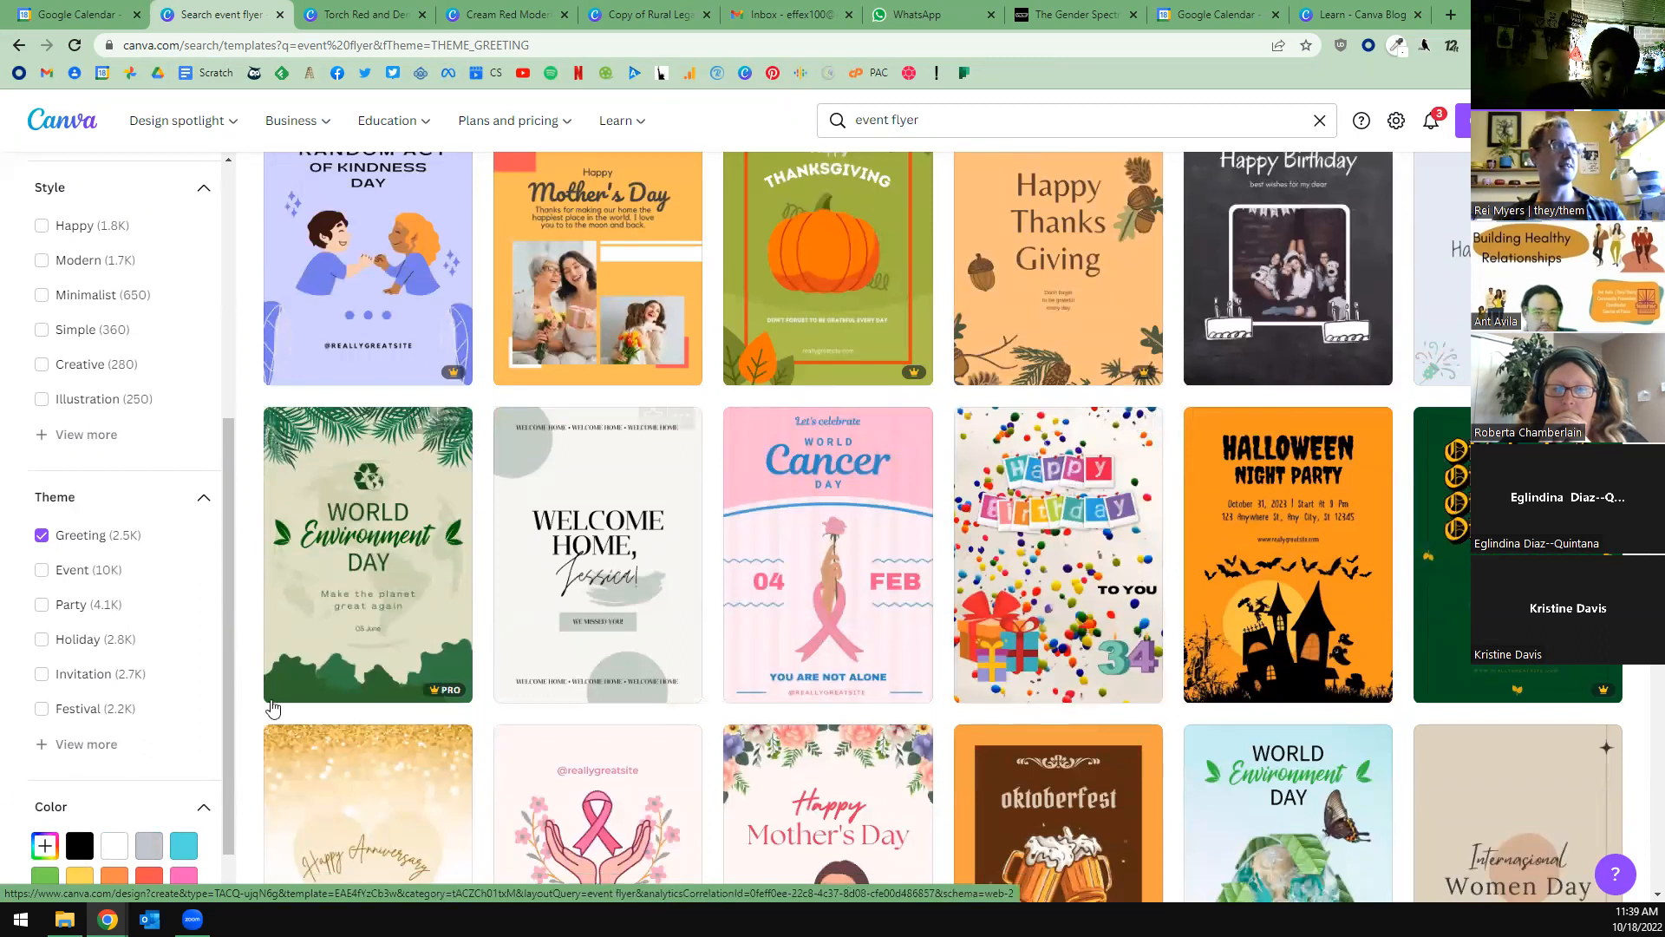
Expand the list of themes to look through its options, and remove the Greeting filter.
{"action": "scroll", "coordinate": [121, 738], "scroll_direction": "down", "scroll_amount": 1}
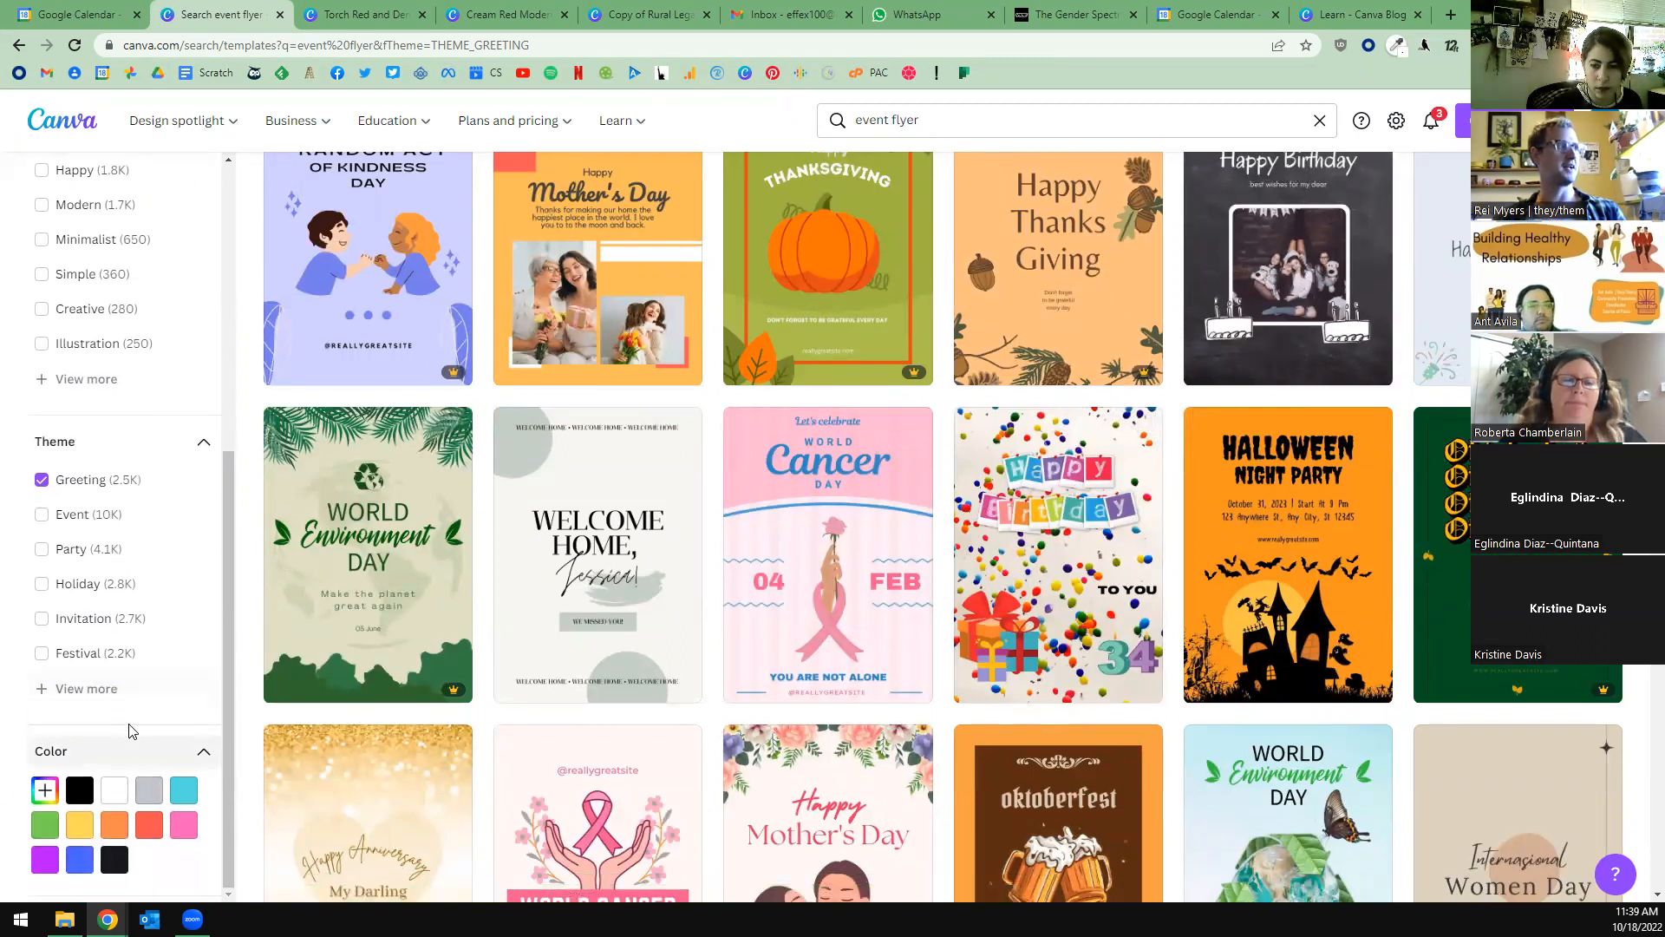
{"action": "left_click", "coordinate": [84, 690]}
{"action": "scroll", "coordinate": [163, 685], "scroll_direction": "down", "scroll_amount": 2}
{"action": "scroll", "coordinate": [163, 686], "scroll_direction": "down", "scroll_amount": 15}
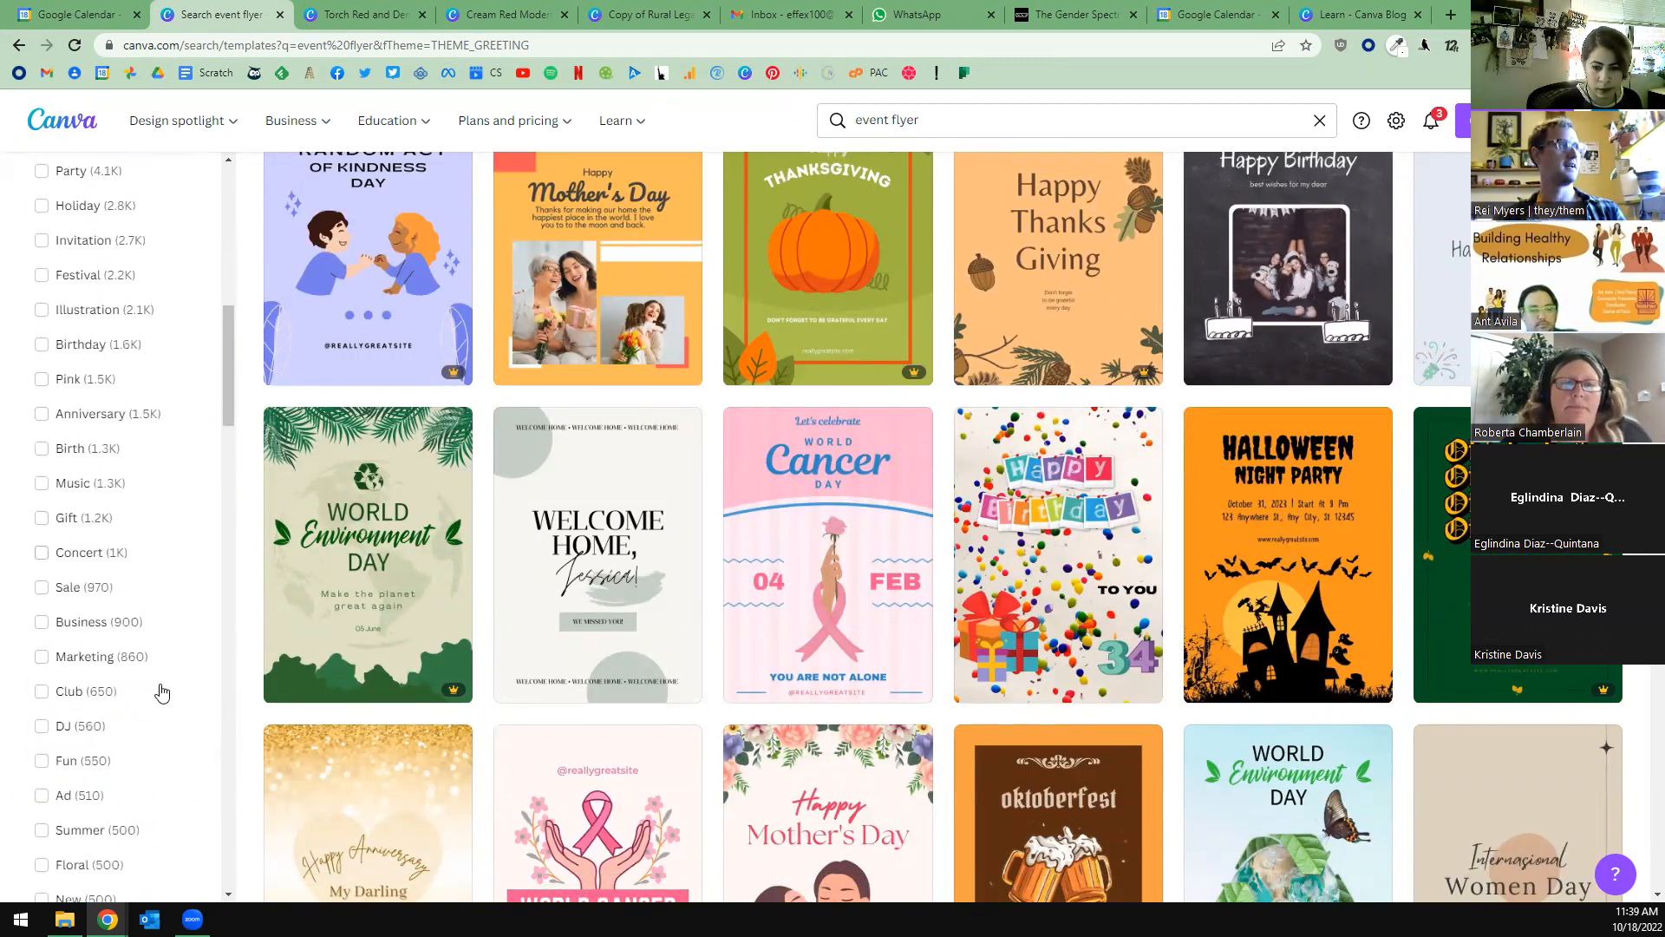
{"action": "scroll", "coordinate": [197, 825], "scroll_direction": "down", "scroll_amount": 1}
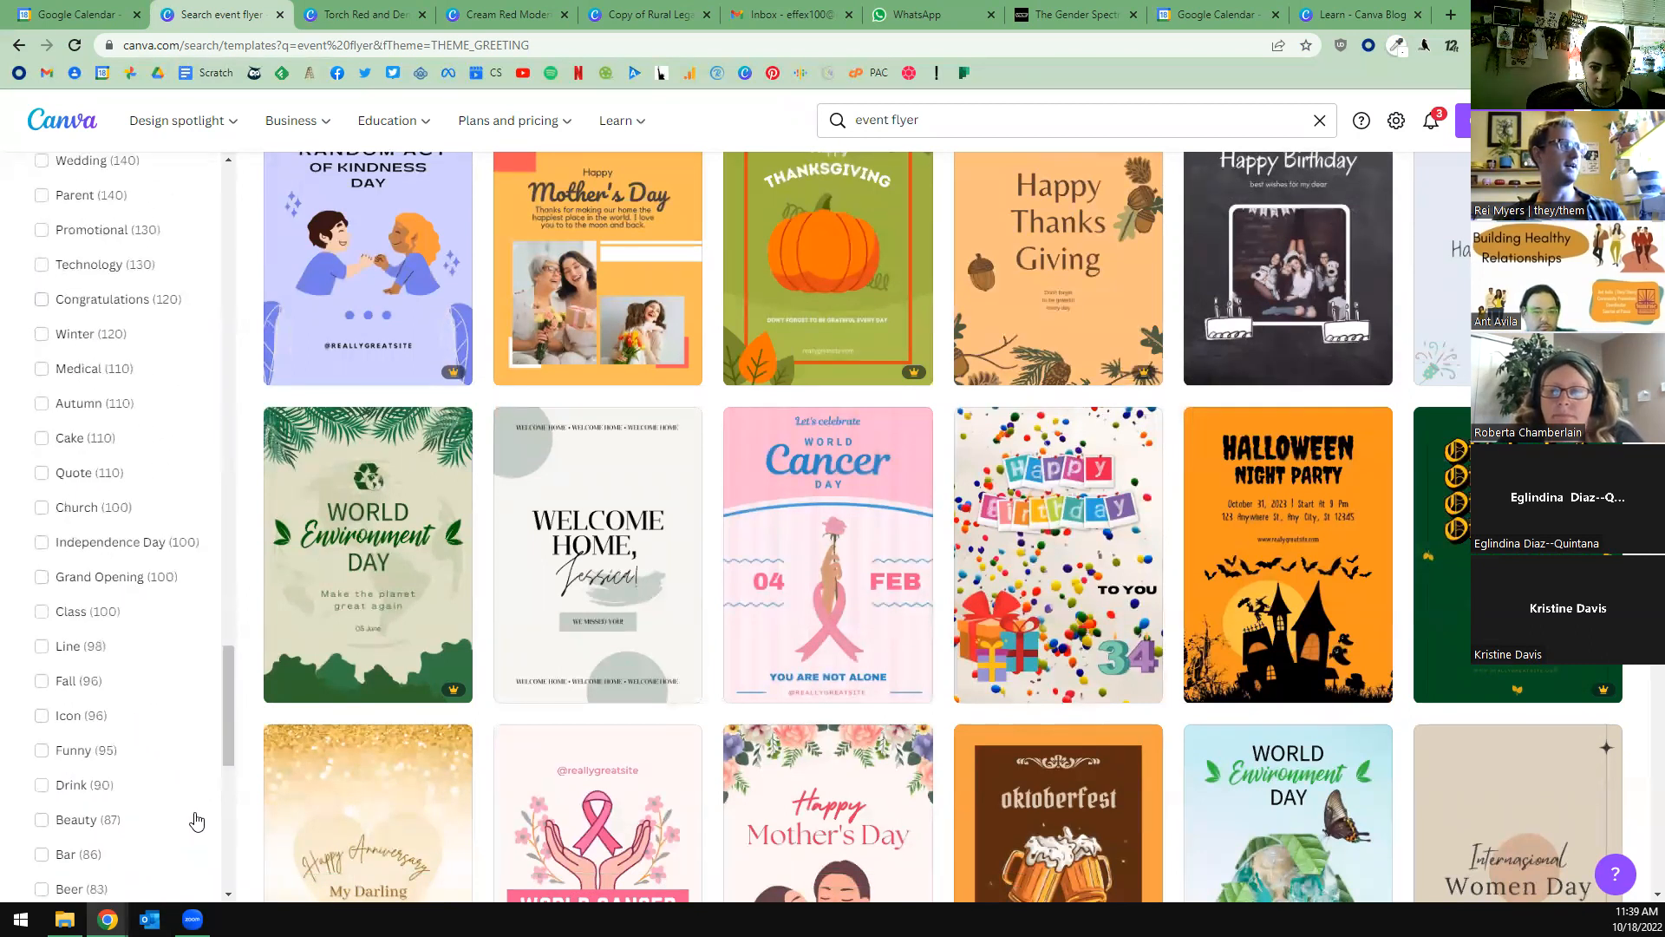
{"action": "scroll", "coordinate": [187, 772], "scroll_direction": "up", "scroll_amount": 15}
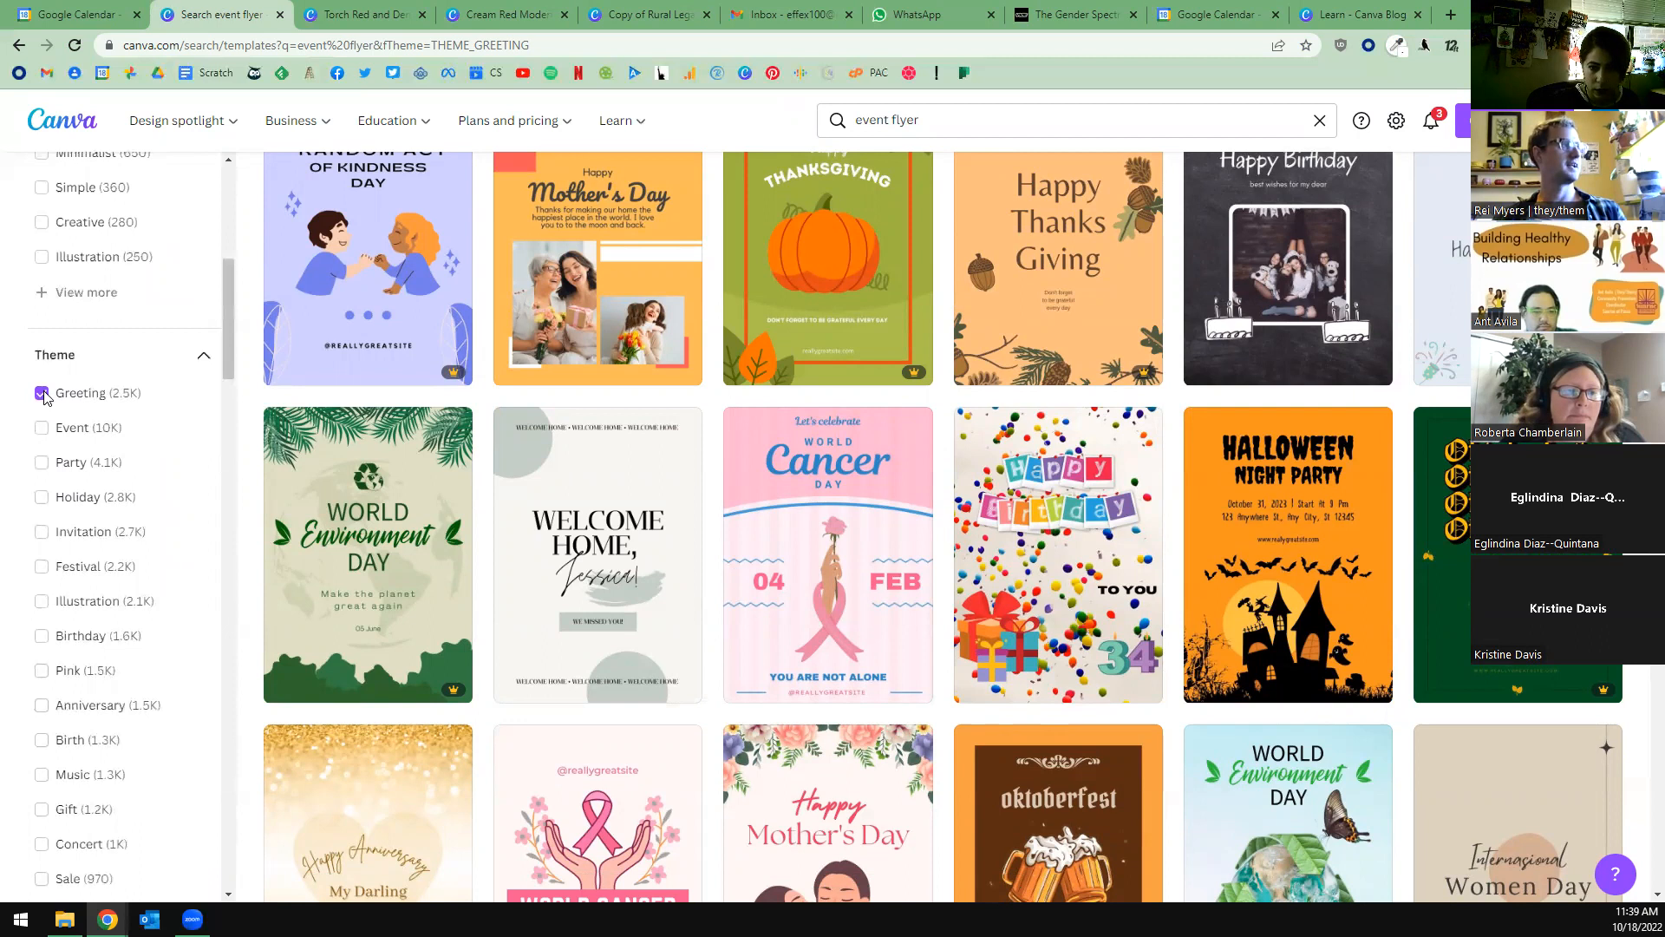
{"action": "left_click", "coordinate": [42, 393]}
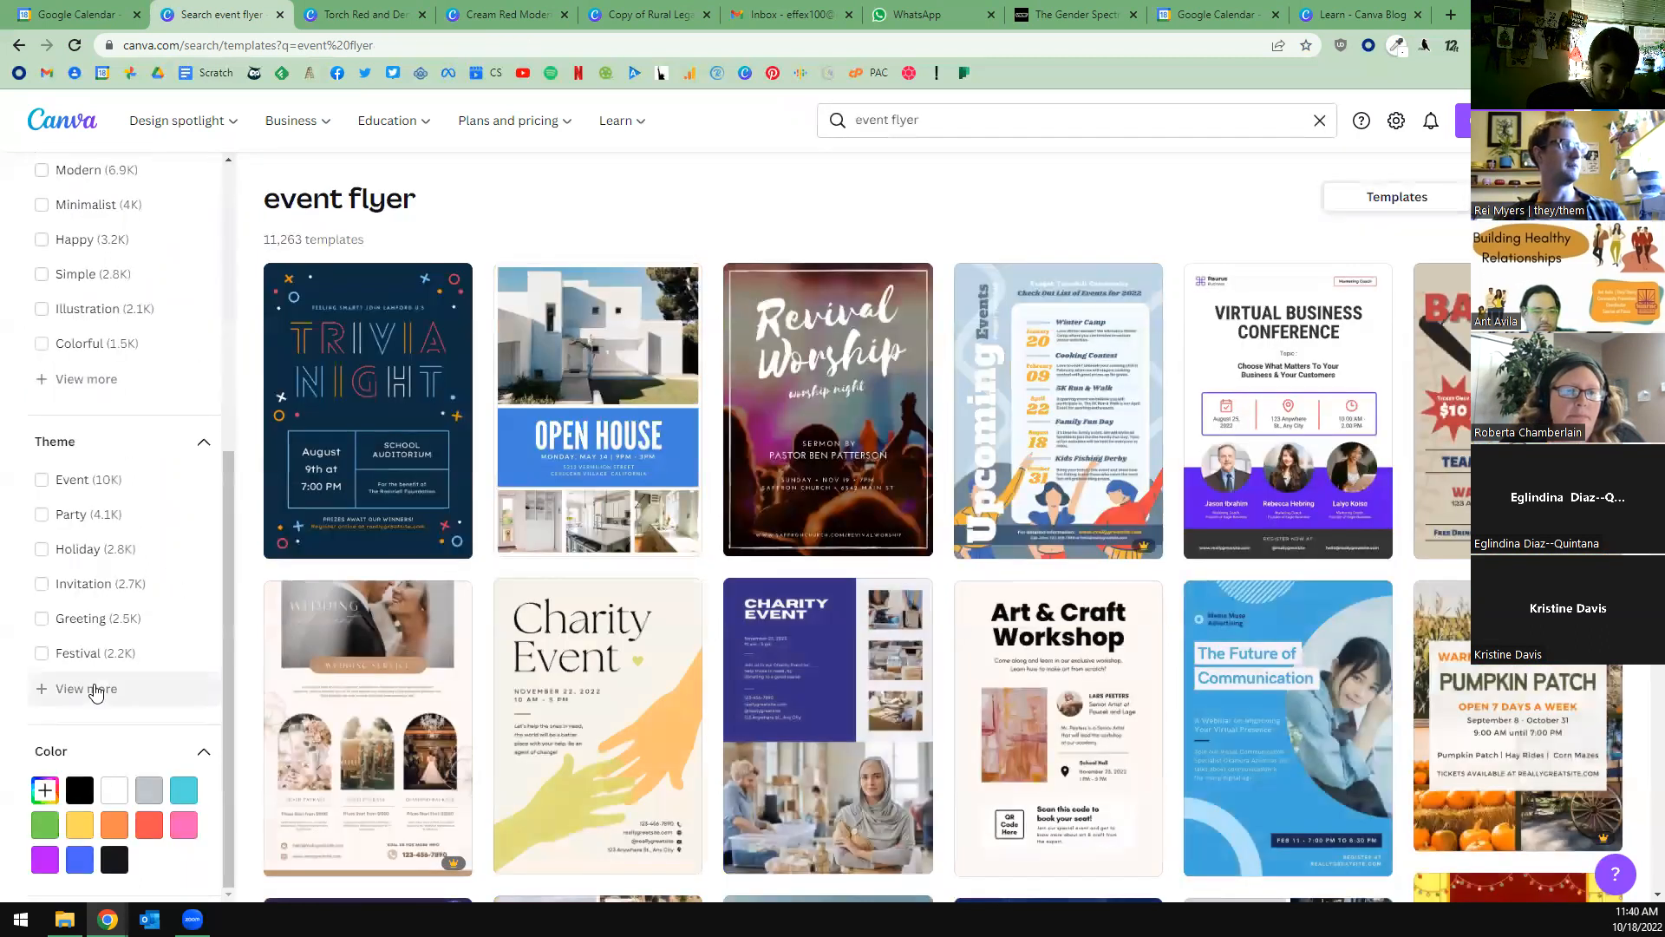
Expand the full list of themes and filter the event flyer templates by the Conference theme.
{"action": "left_click", "coordinate": [95, 688]}
{"action": "scroll", "coordinate": [152, 607], "scroll_direction": "down", "scroll_amount": 3}
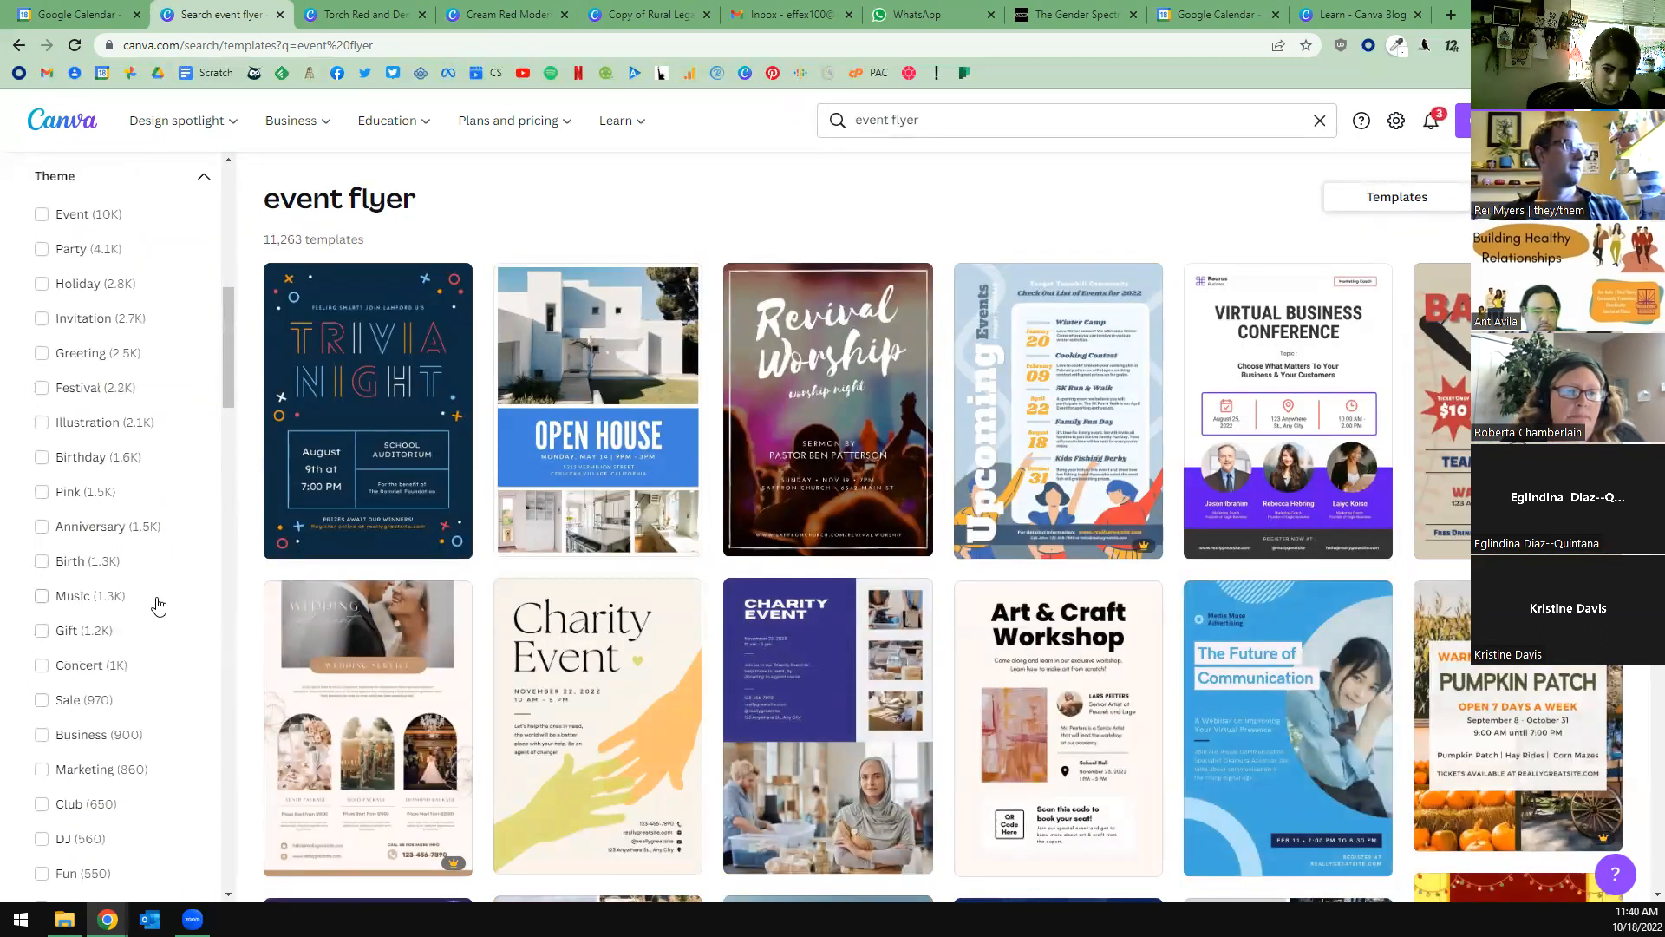
{"action": "scroll", "coordinate": [158, 605], "scroll_direction": "down", "scroll_amount": 1}
{"action": "scroll", "coordinate": [171, 661], "scroll_direction": "down", "scroll_amount": 5}
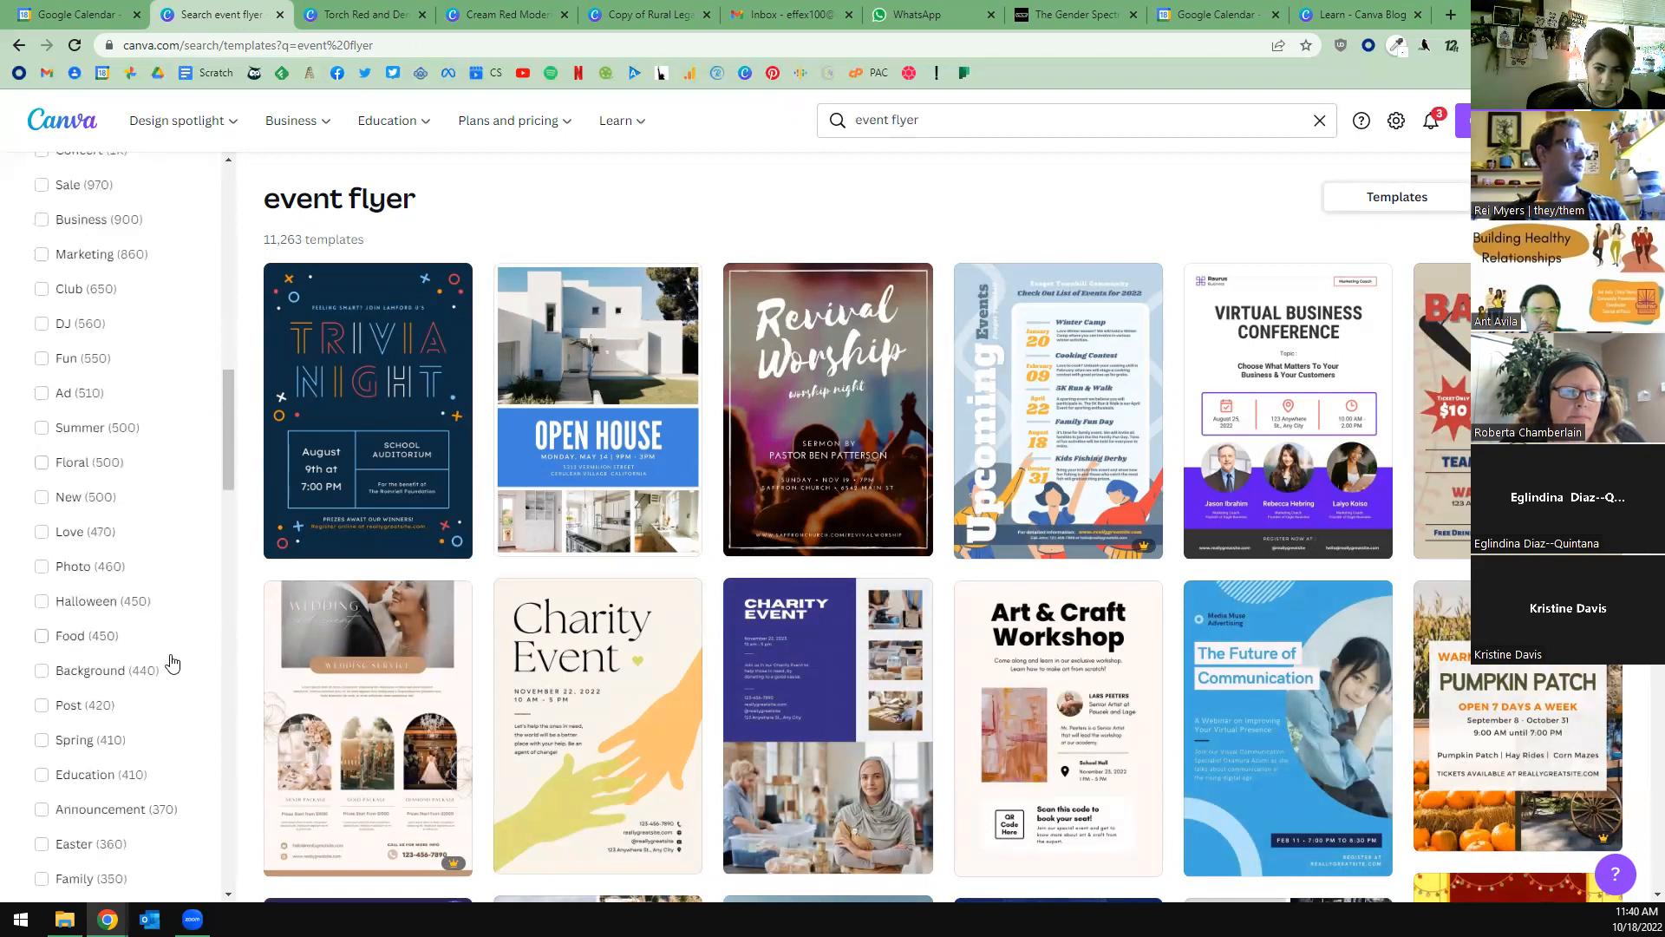
{"action": "scroll", "coordinate": [178, 662], "scroll_direction": "down", "scroll_amount": 2}
{"action": "scroll", "coordinate": [174, 666], "scroll_direction": "down", "scroll_amount": 3}
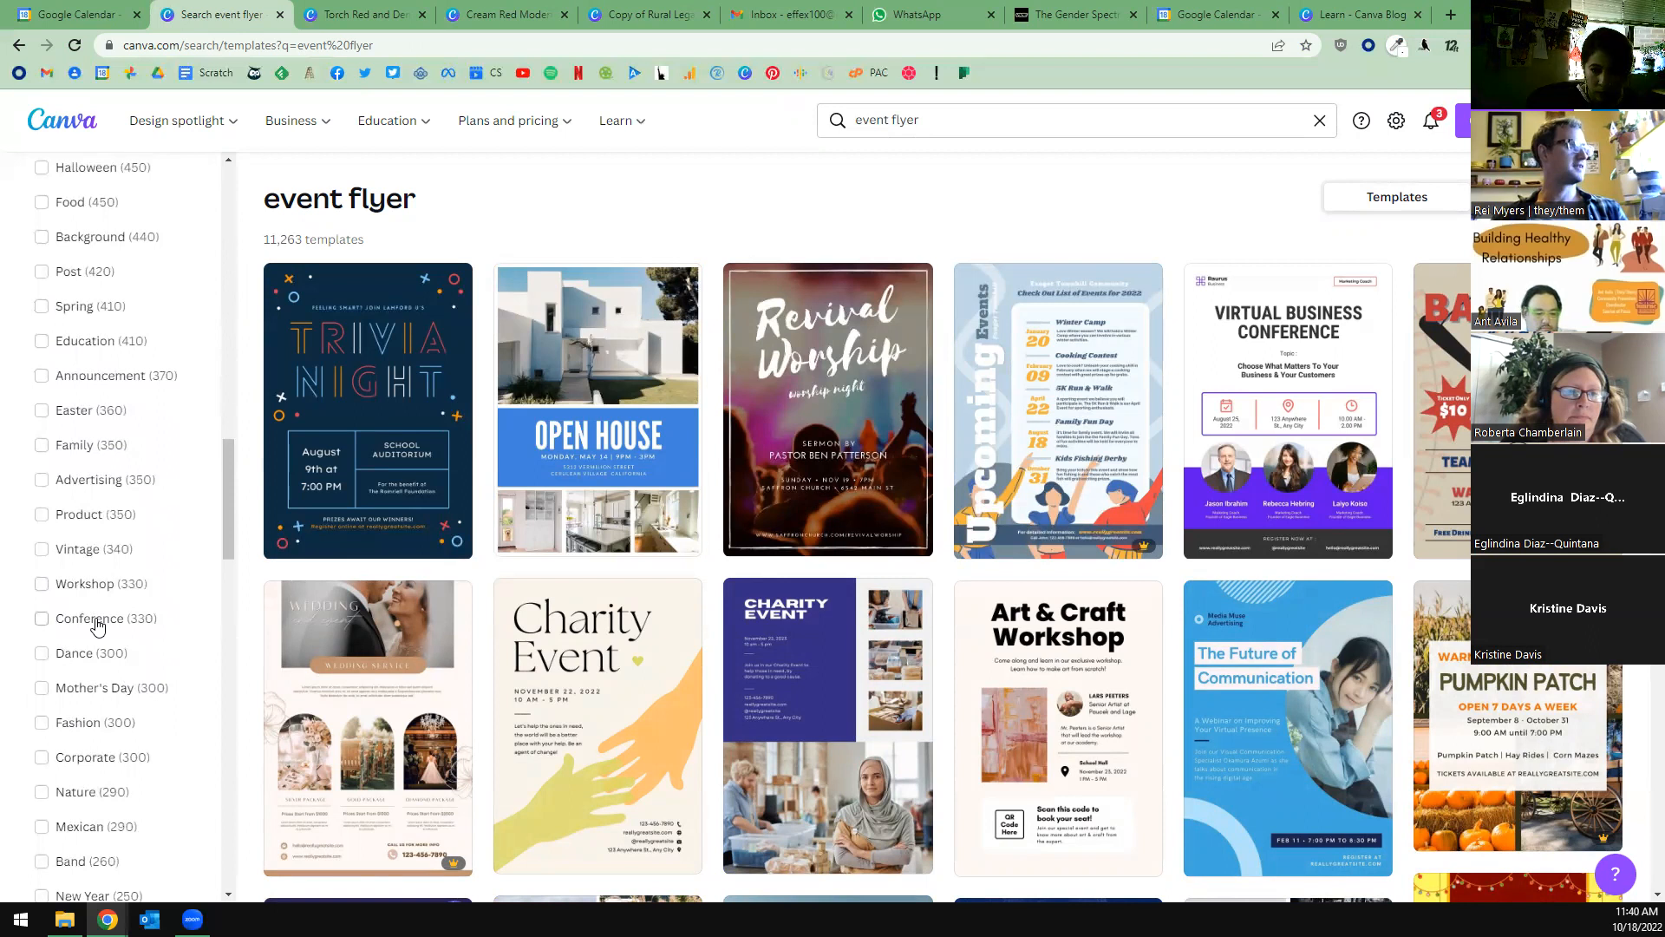
{"action": "left_click", "coordinate": [95, 625]}
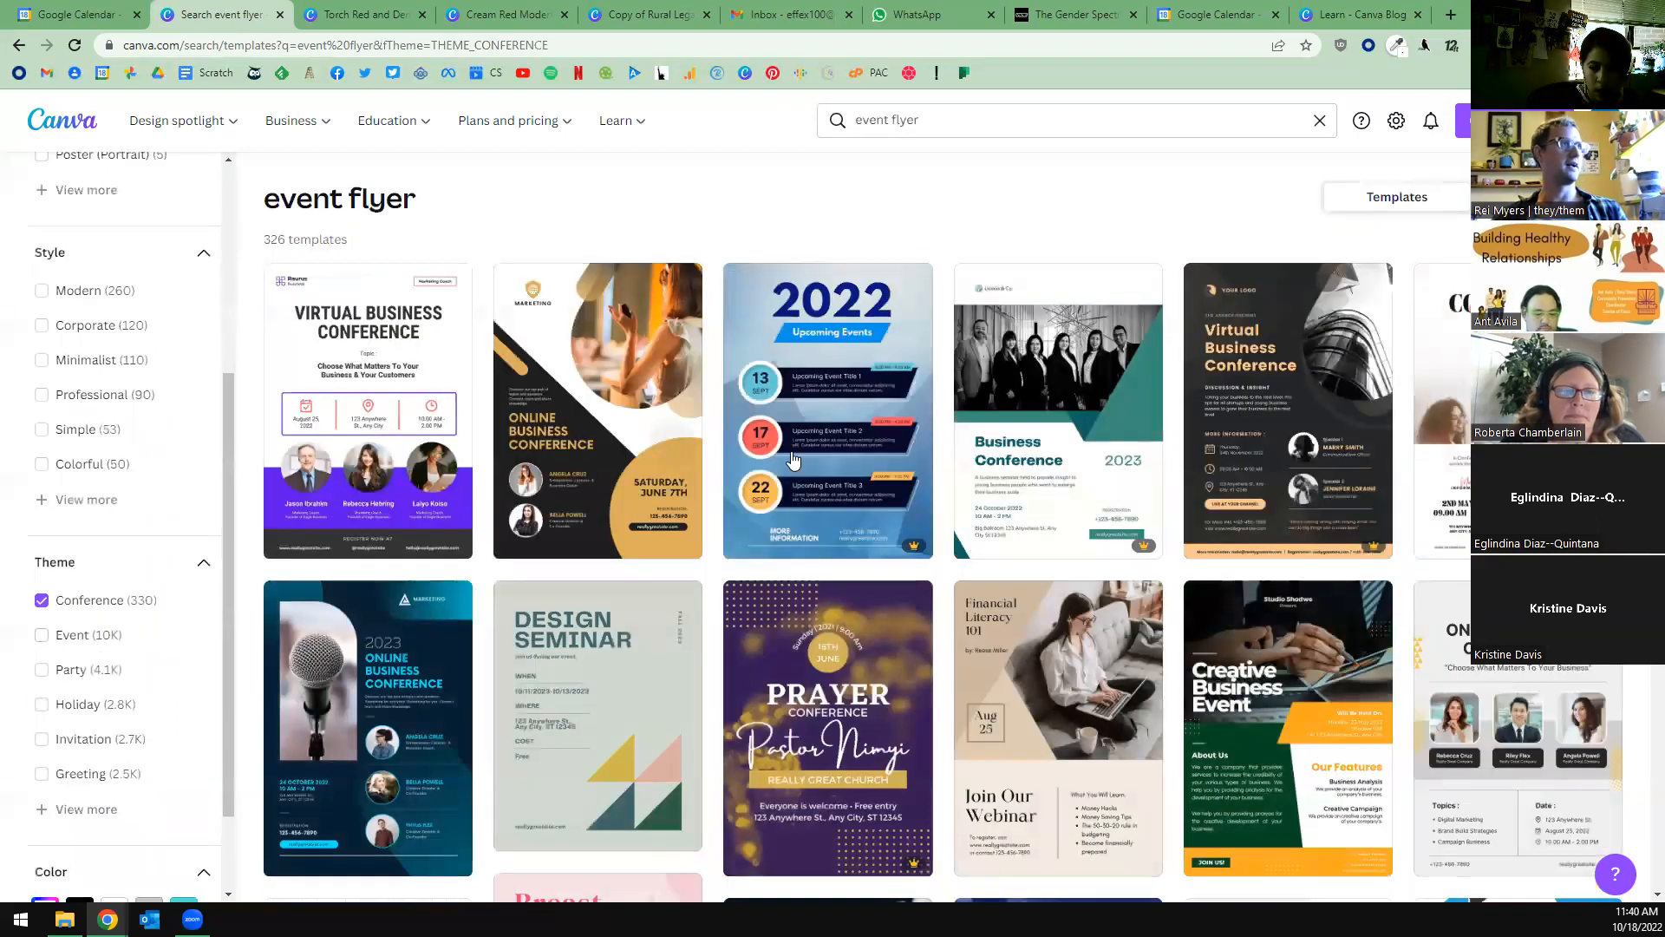
Browse the conference-themed event flyer templates to compare their layouts.
{"action": "scroll", "coordinate": [954, 451], "scroll_direction": "down", "scroll_amount": 3}
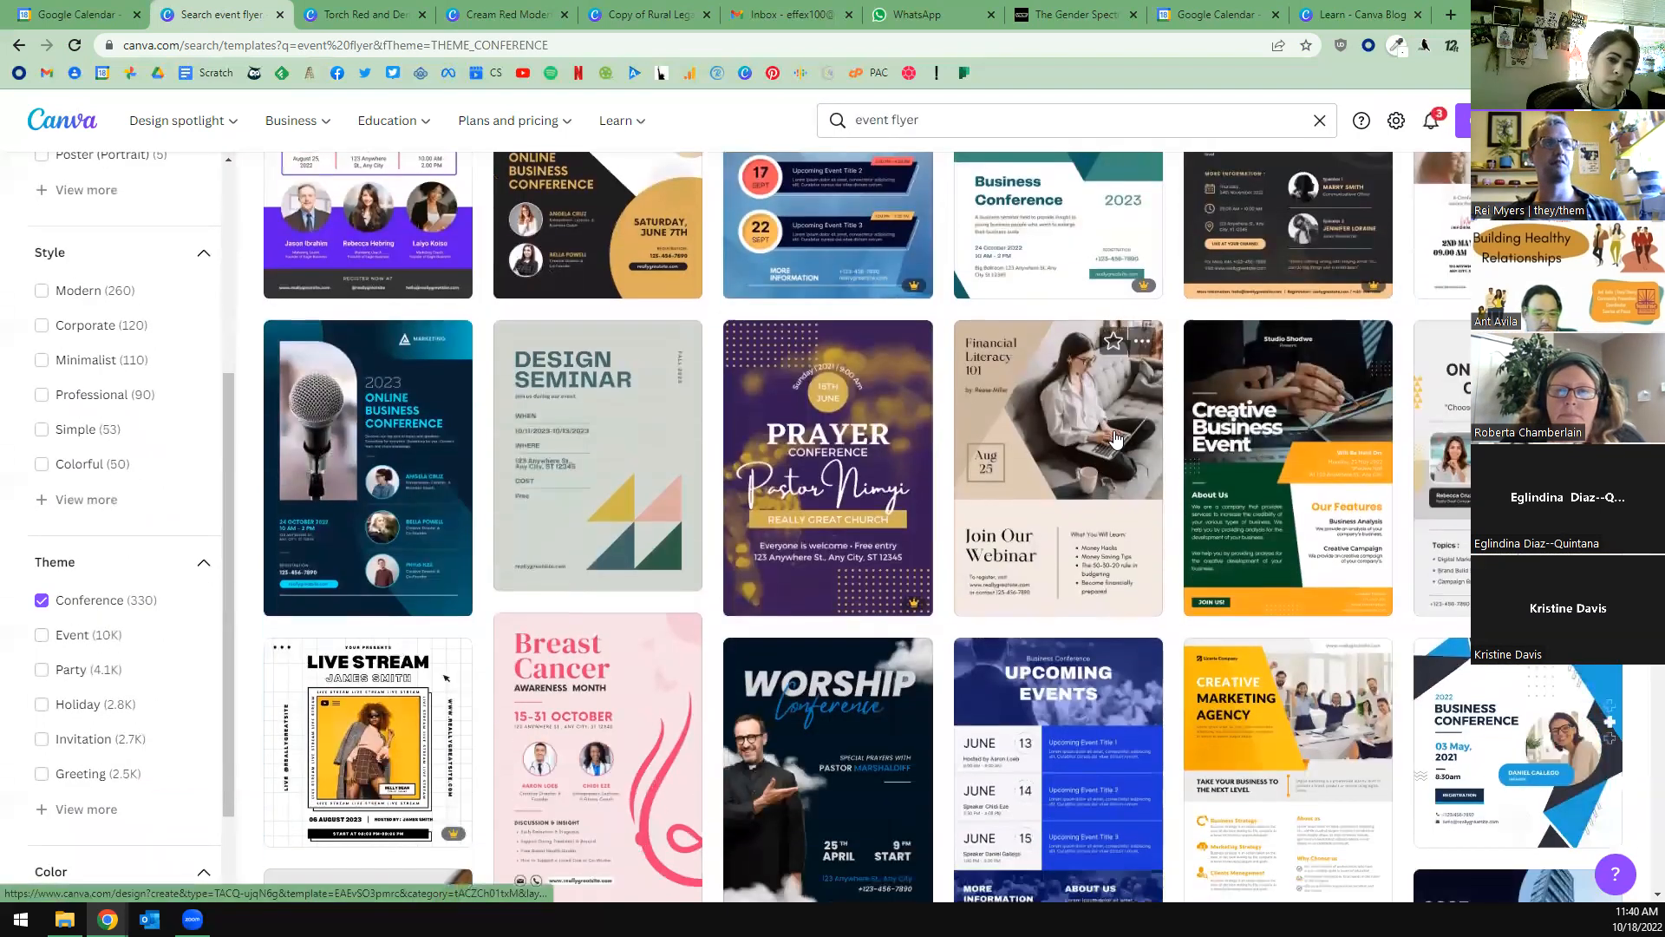
{"action": "scroll", "coordinate": [1121, 427], "scroll_direction": "down", "scroll_amount": 8}
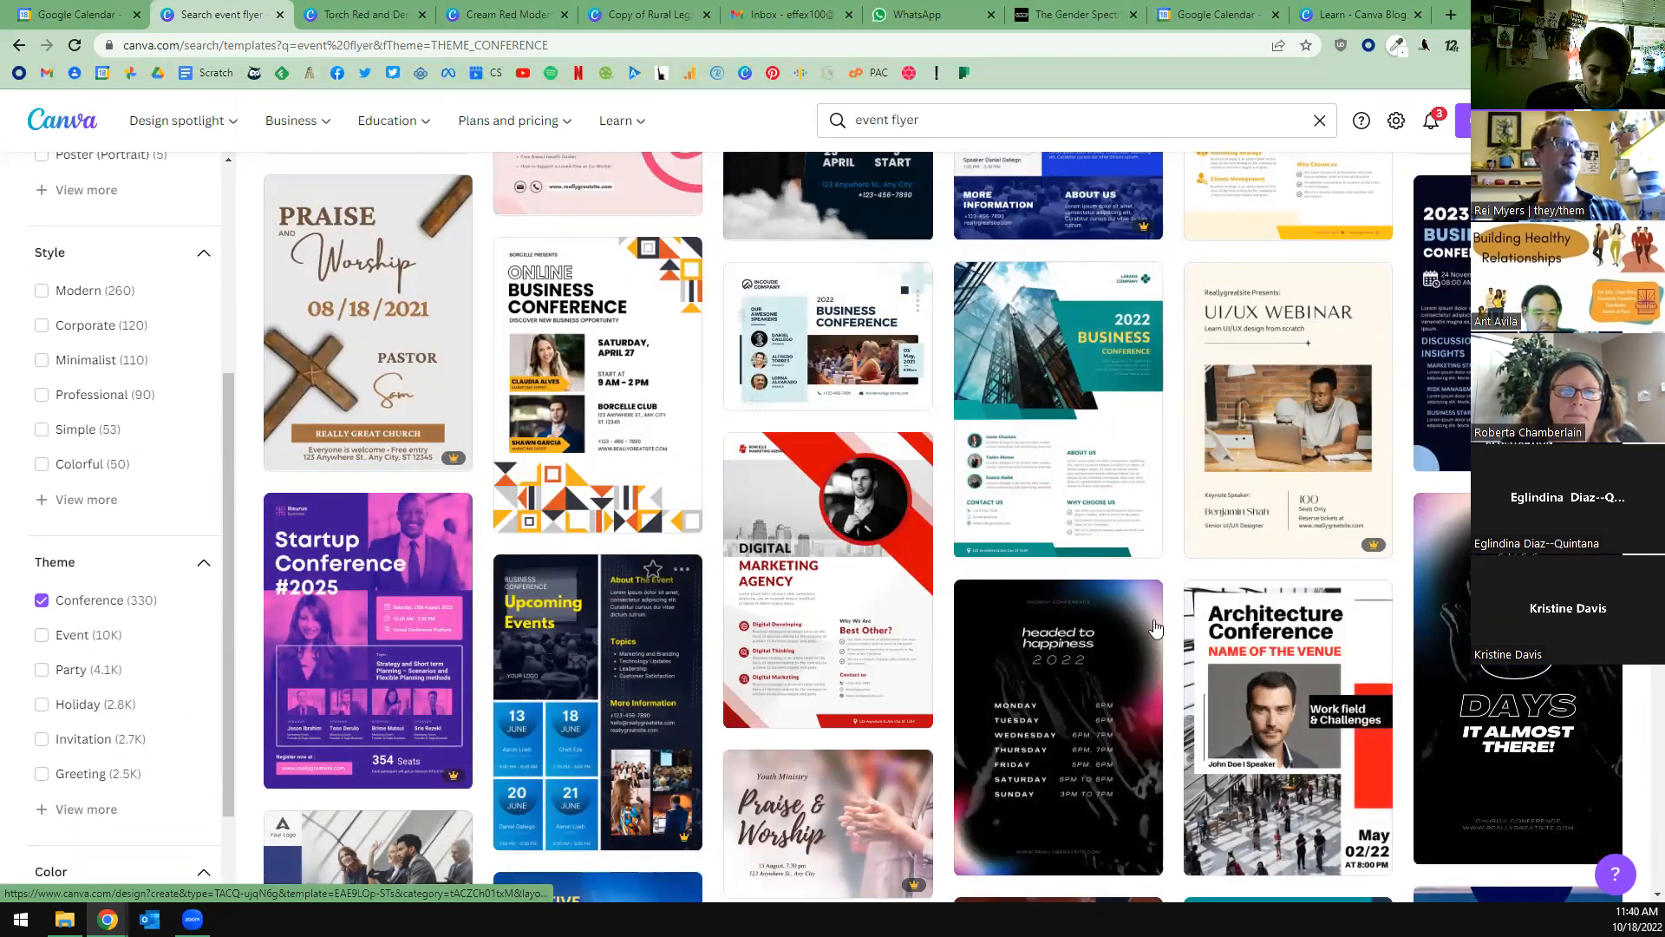
{"action": "scroll", "coordinate": [954, 607], "scroll_direction": "up", "scroll_amount": 5}
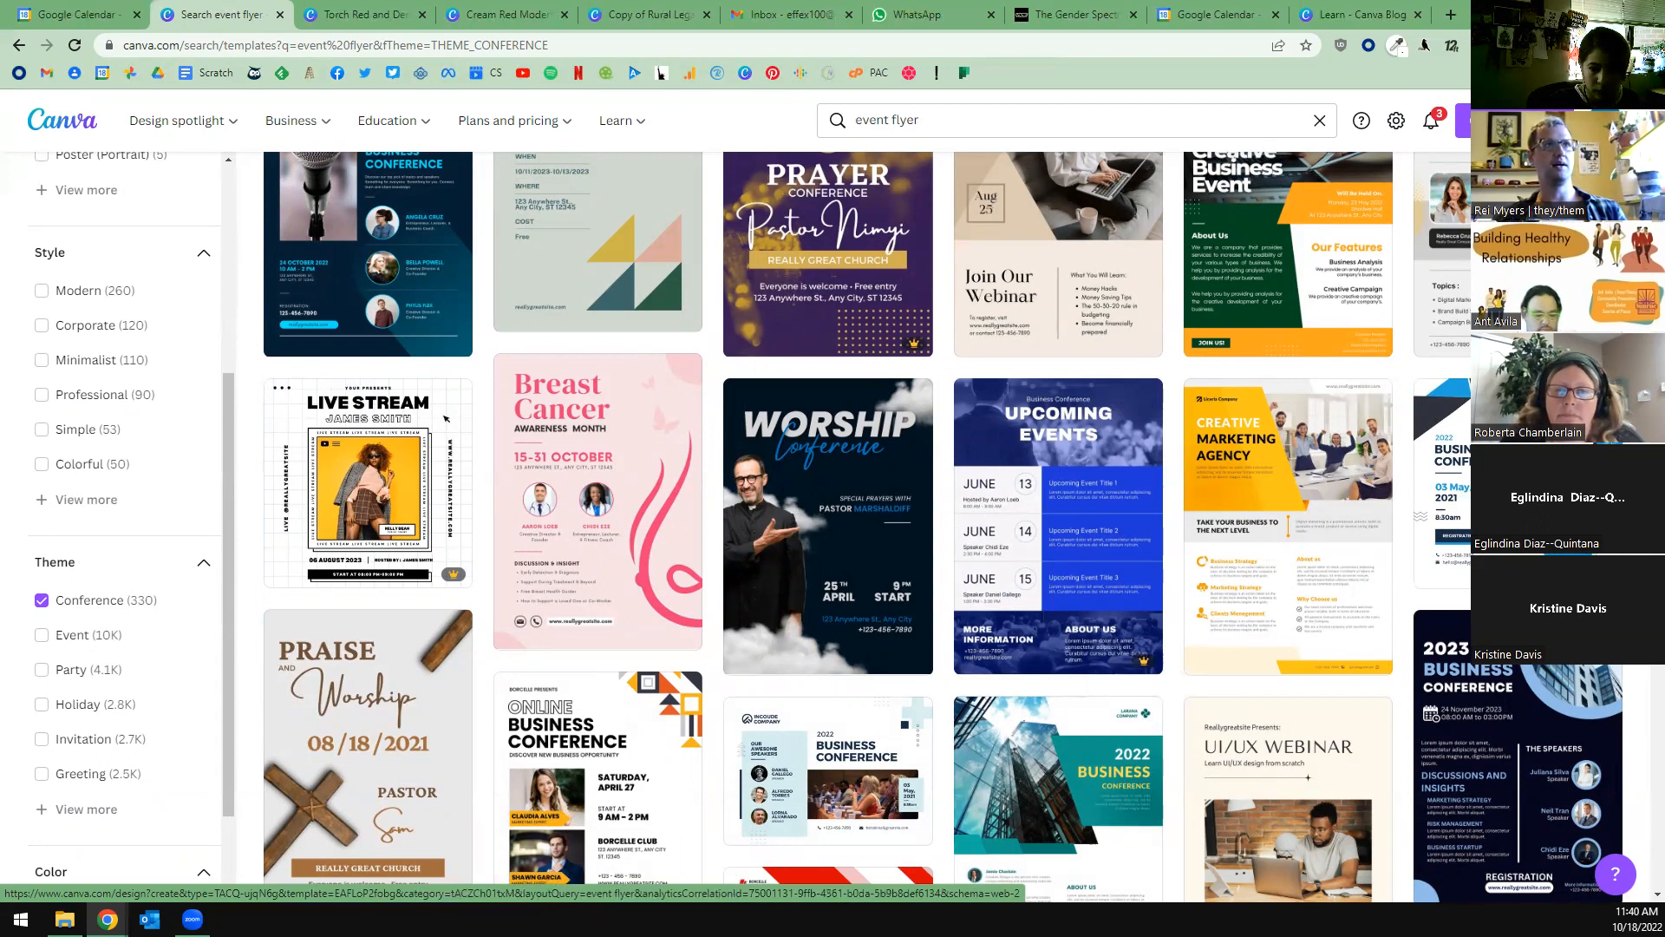
{"action": "scroll", "coordinate": [1426, 481], "scroll_direction": "up", "scroll_amount": 3}
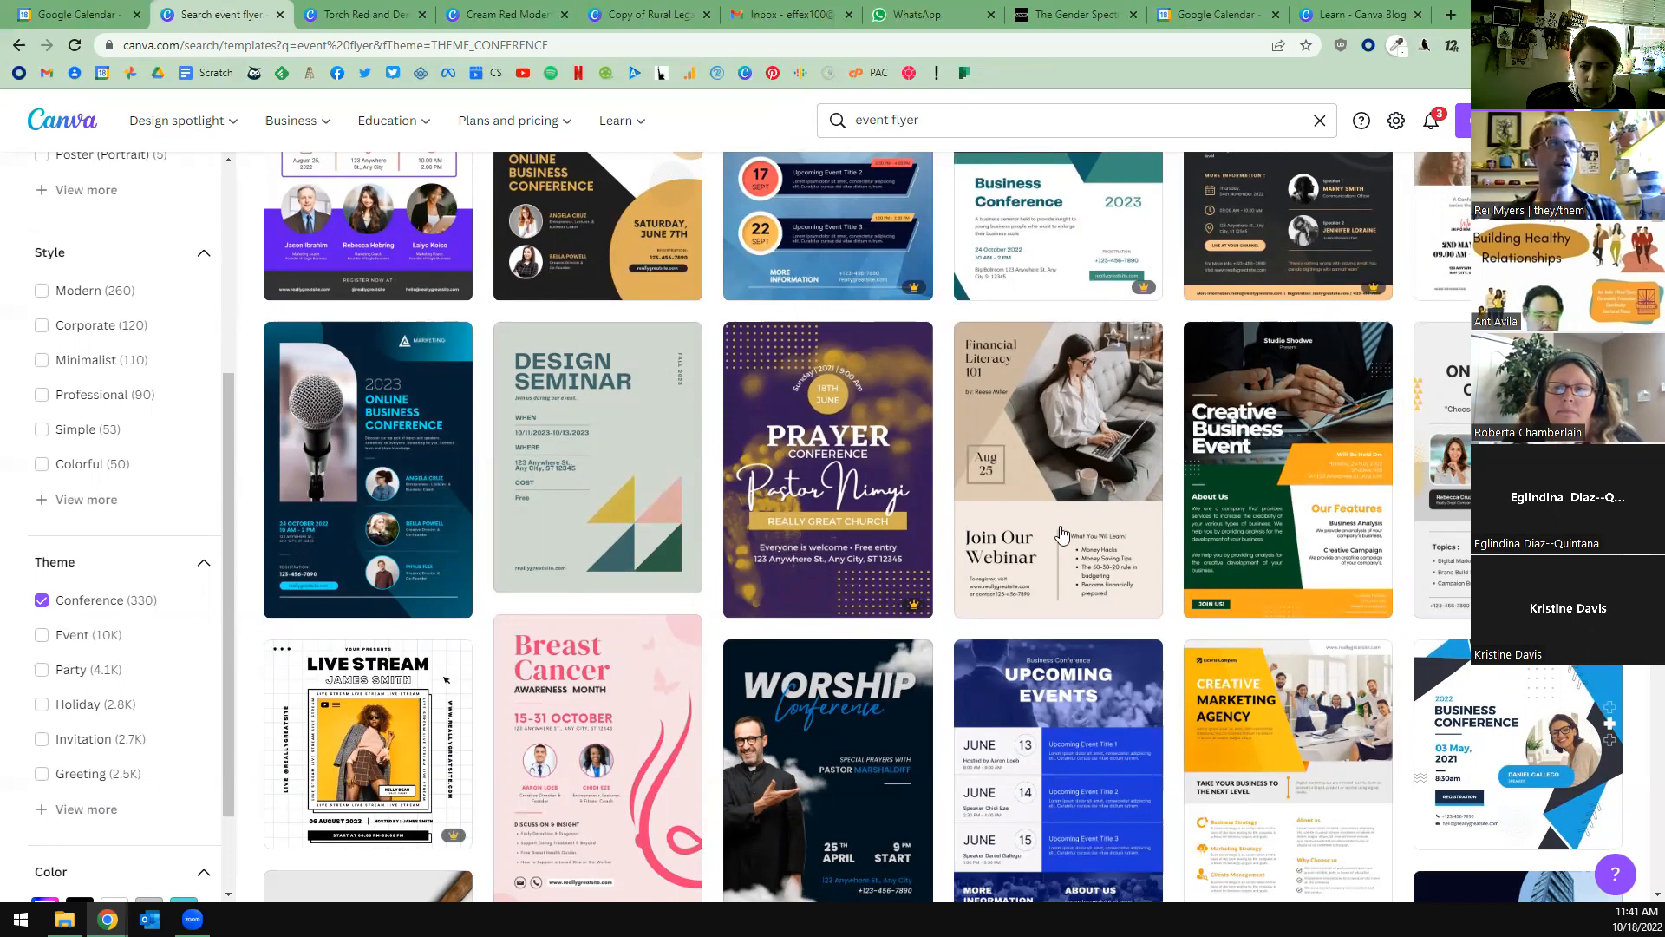
{"action": "scroll", "coordinate": [1090, 520], "scroll_direction": "down", "scroll_amount": 2}
{"action": "scroll", "coordinate": [1090, 521], "scroll_direction": "down", "scroll_amount": 2}
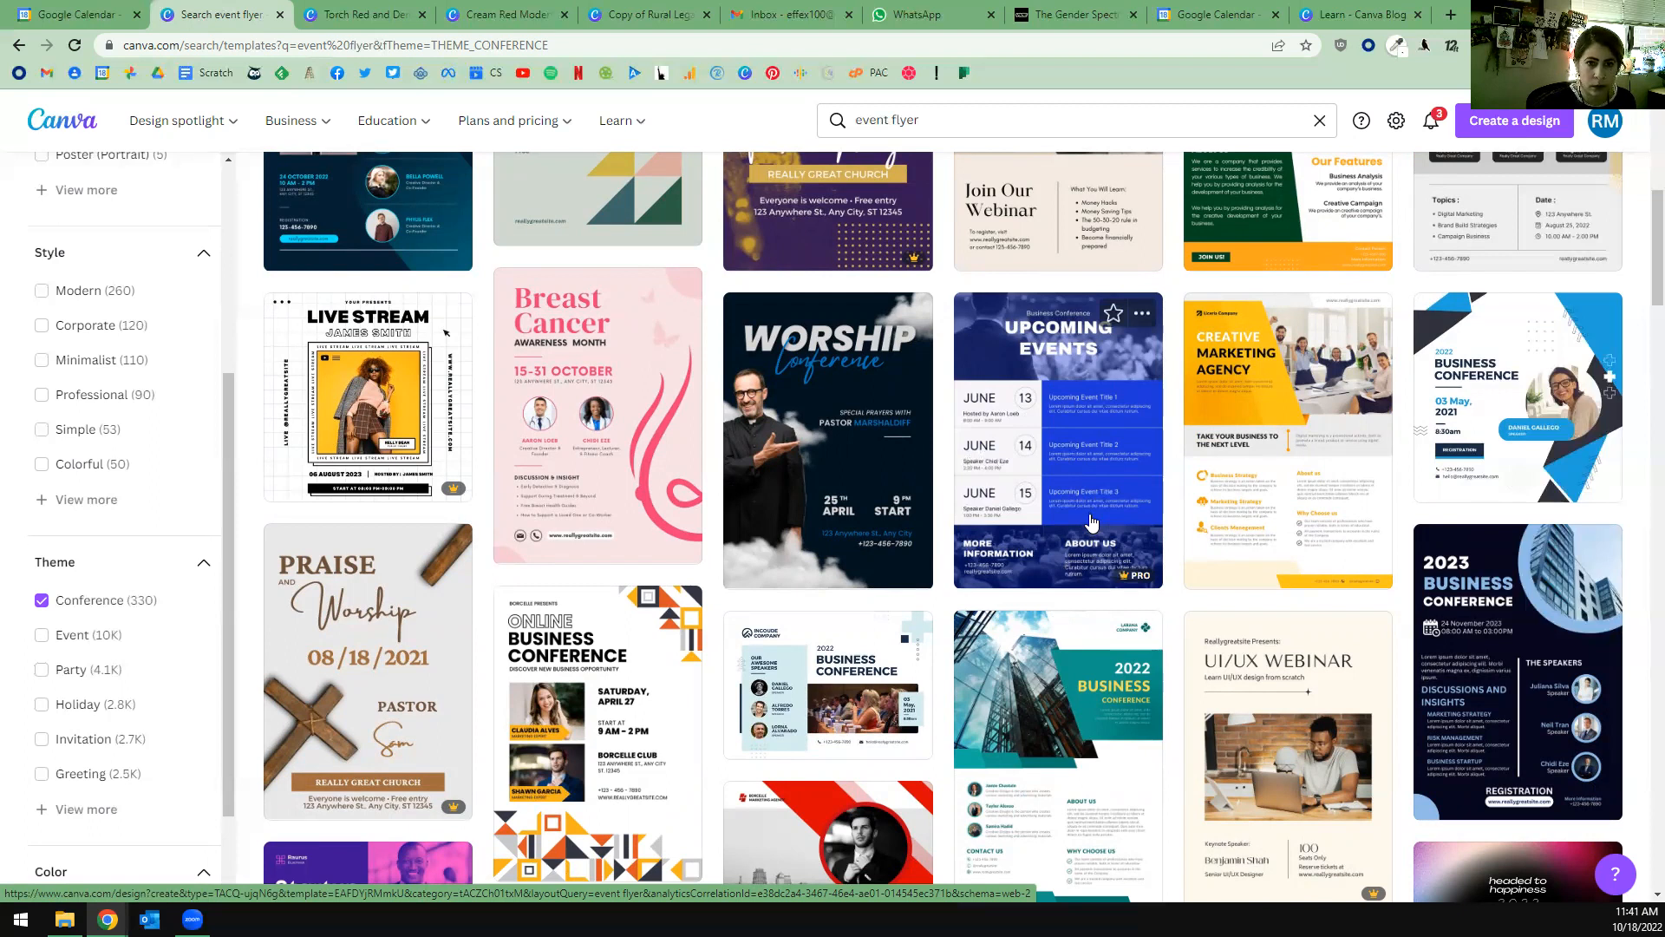
Open the blue Business Conference Upcoming Events flyer template for editing, and look at the image effects offered for its header photo.
{"action": "left_click", "coordinate": [1049, 345]}
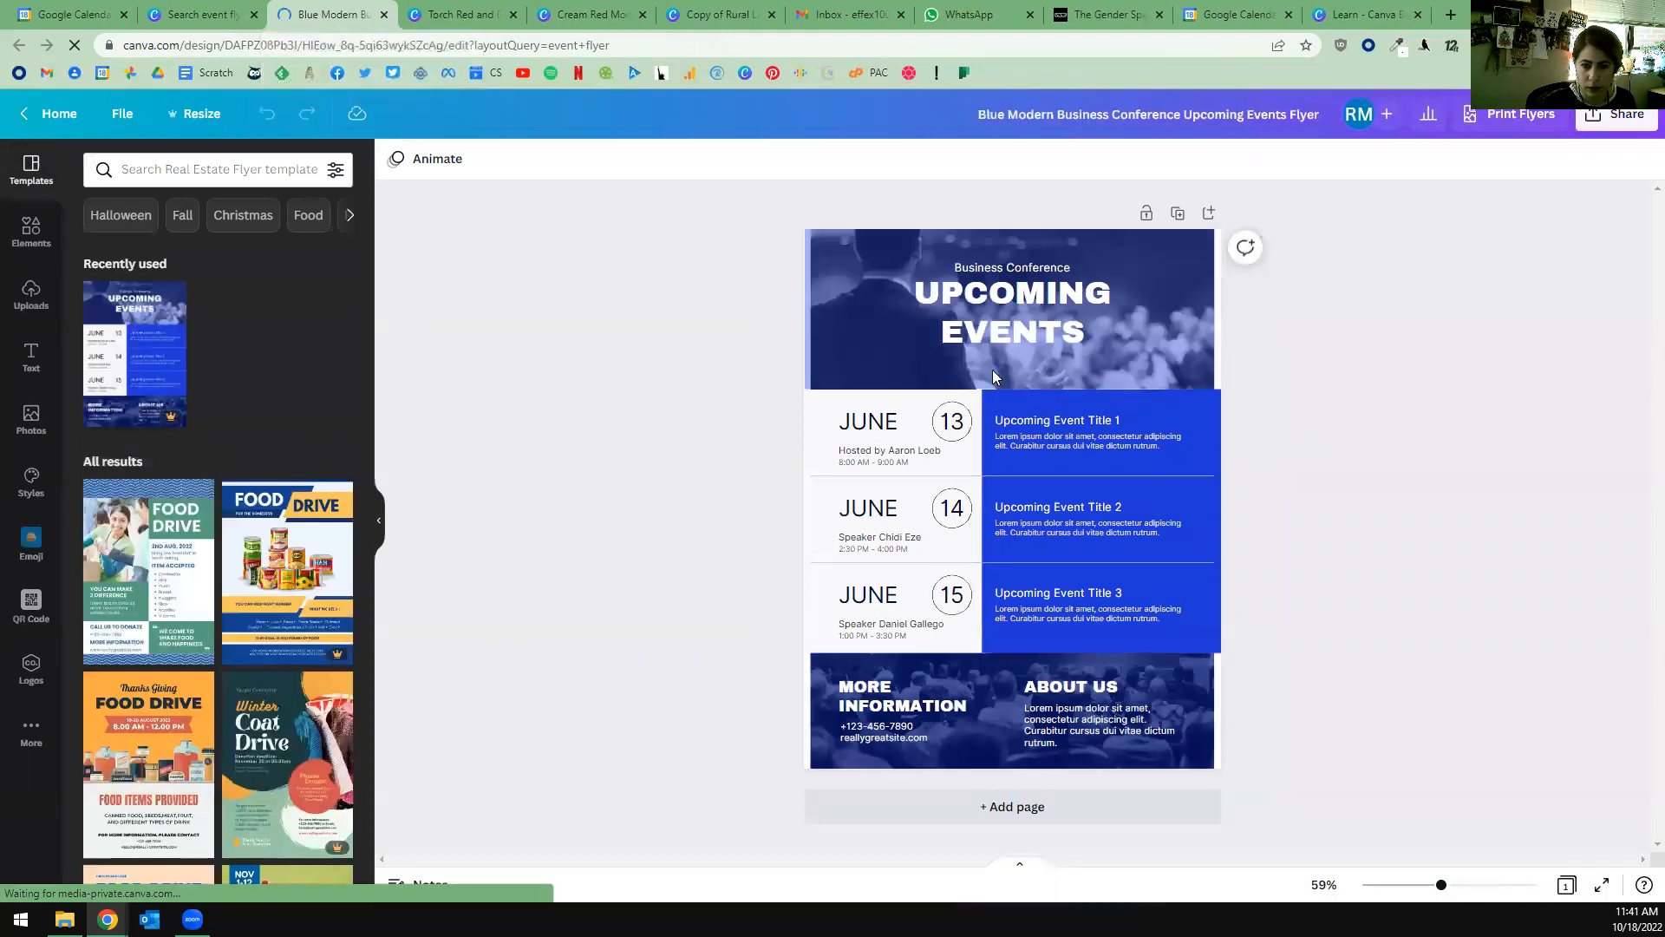
{"action": "left_click", "coordinate": [865, 317]}
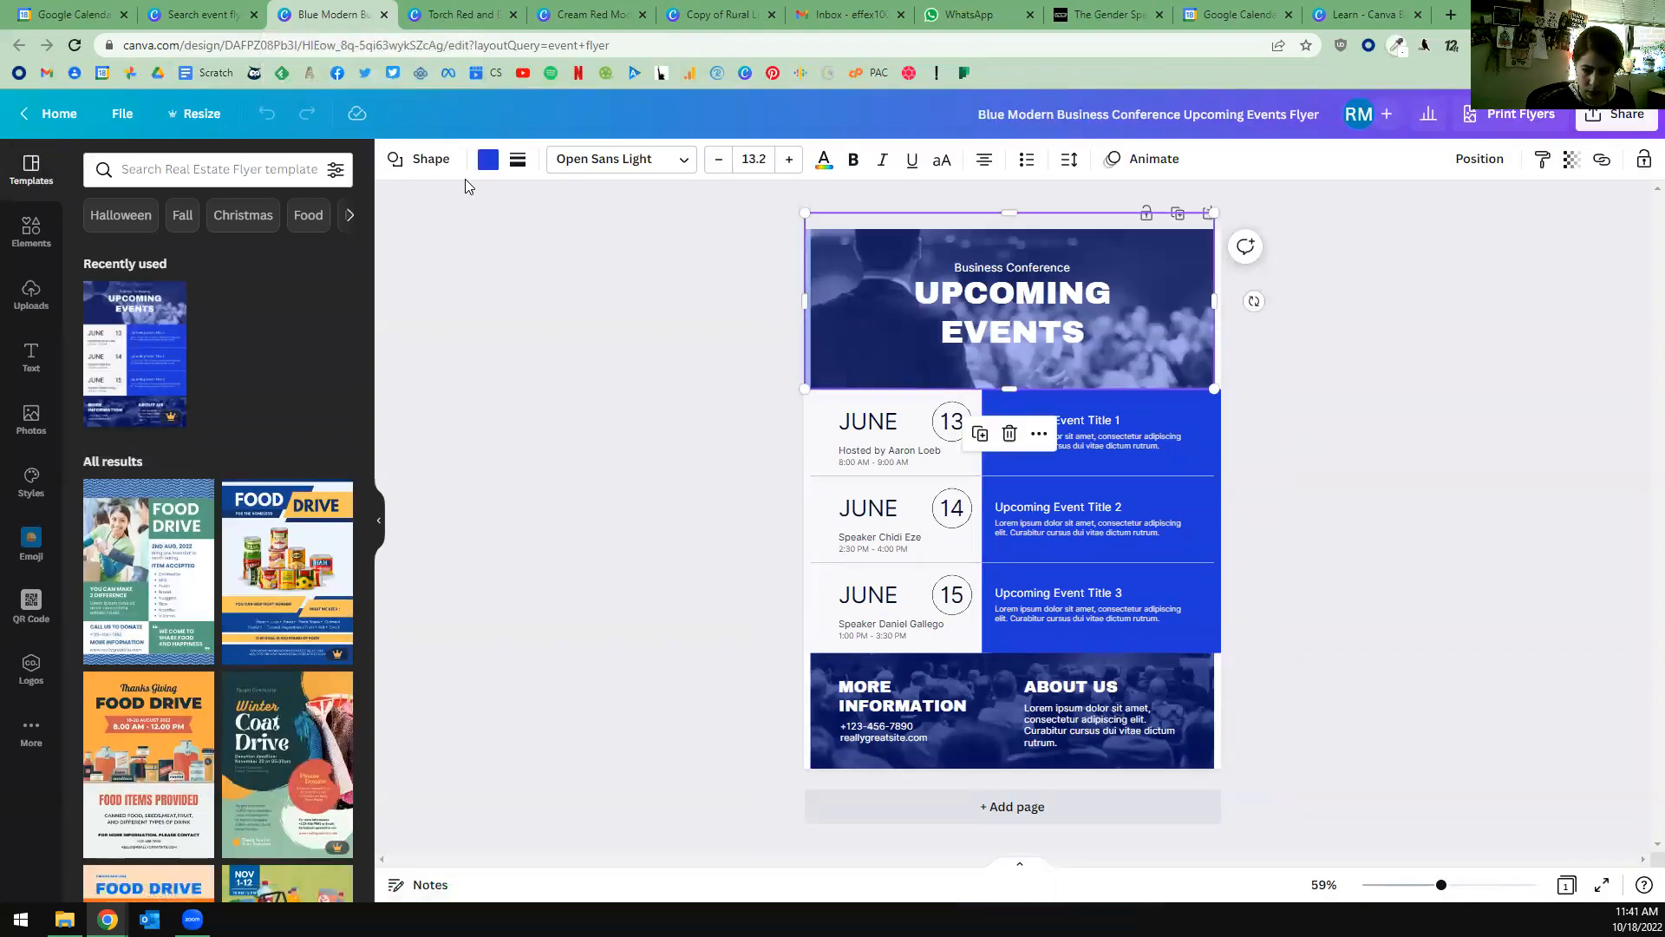
{"action": "left_click", "coordinate": [1333, 336]}
{"action": "left_click", "coordinate": [1176, 307]}
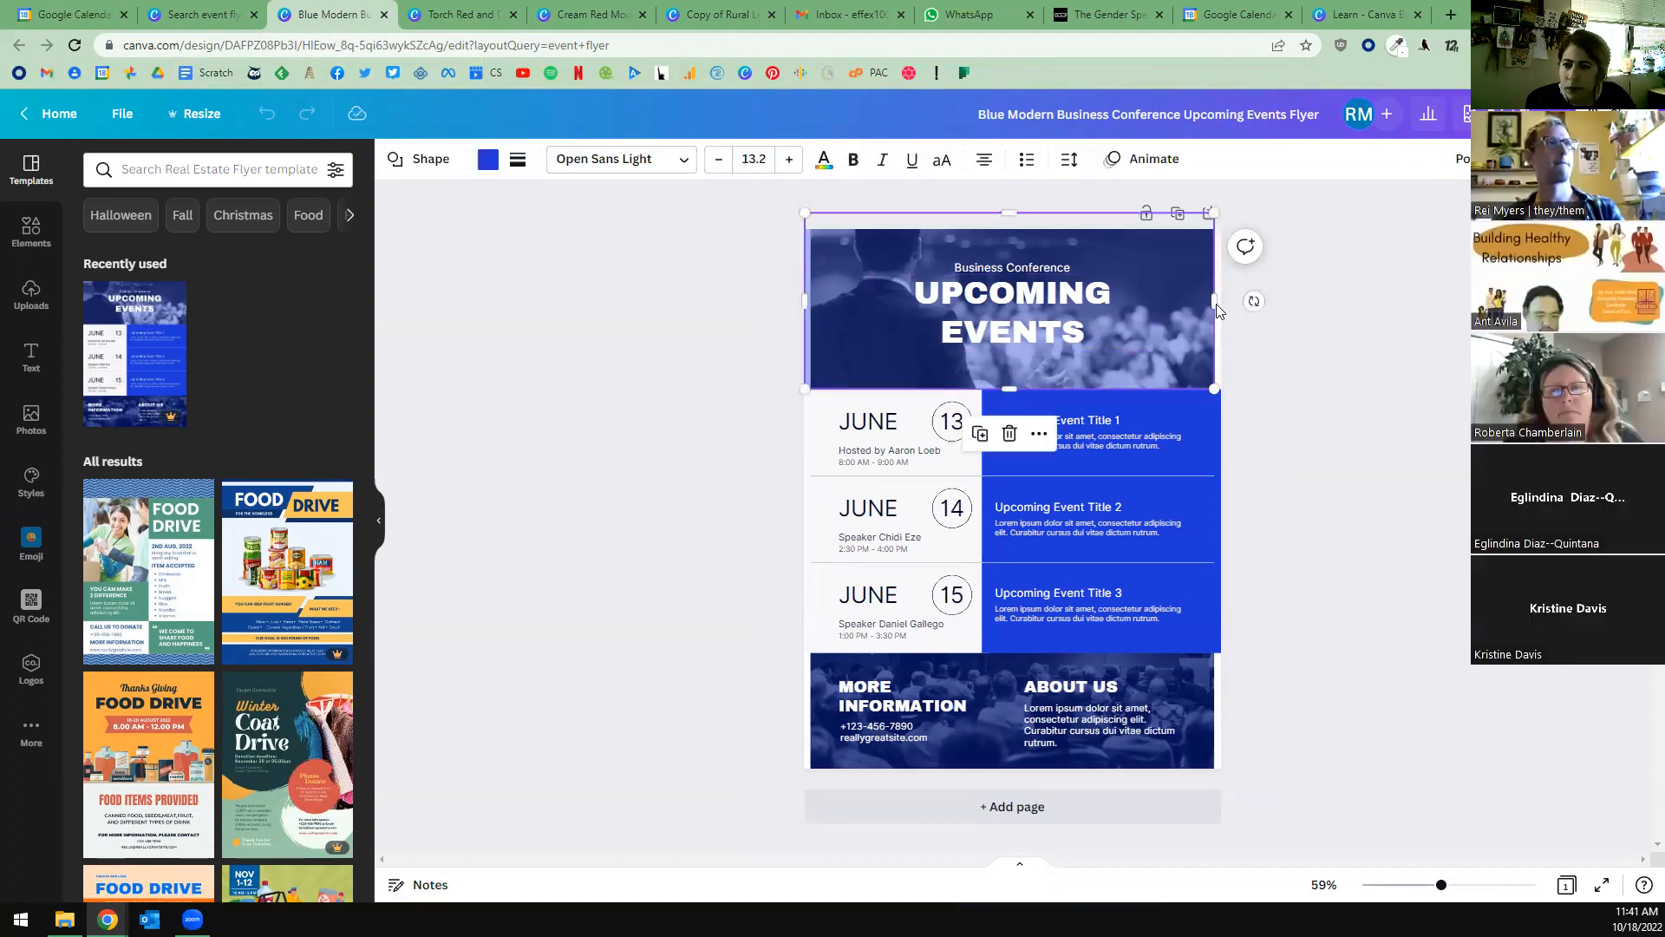
{"action": "left_click", "coordinate": [1266, 349]}
{"action": "left_click", "coordinate": [1166, 345]}
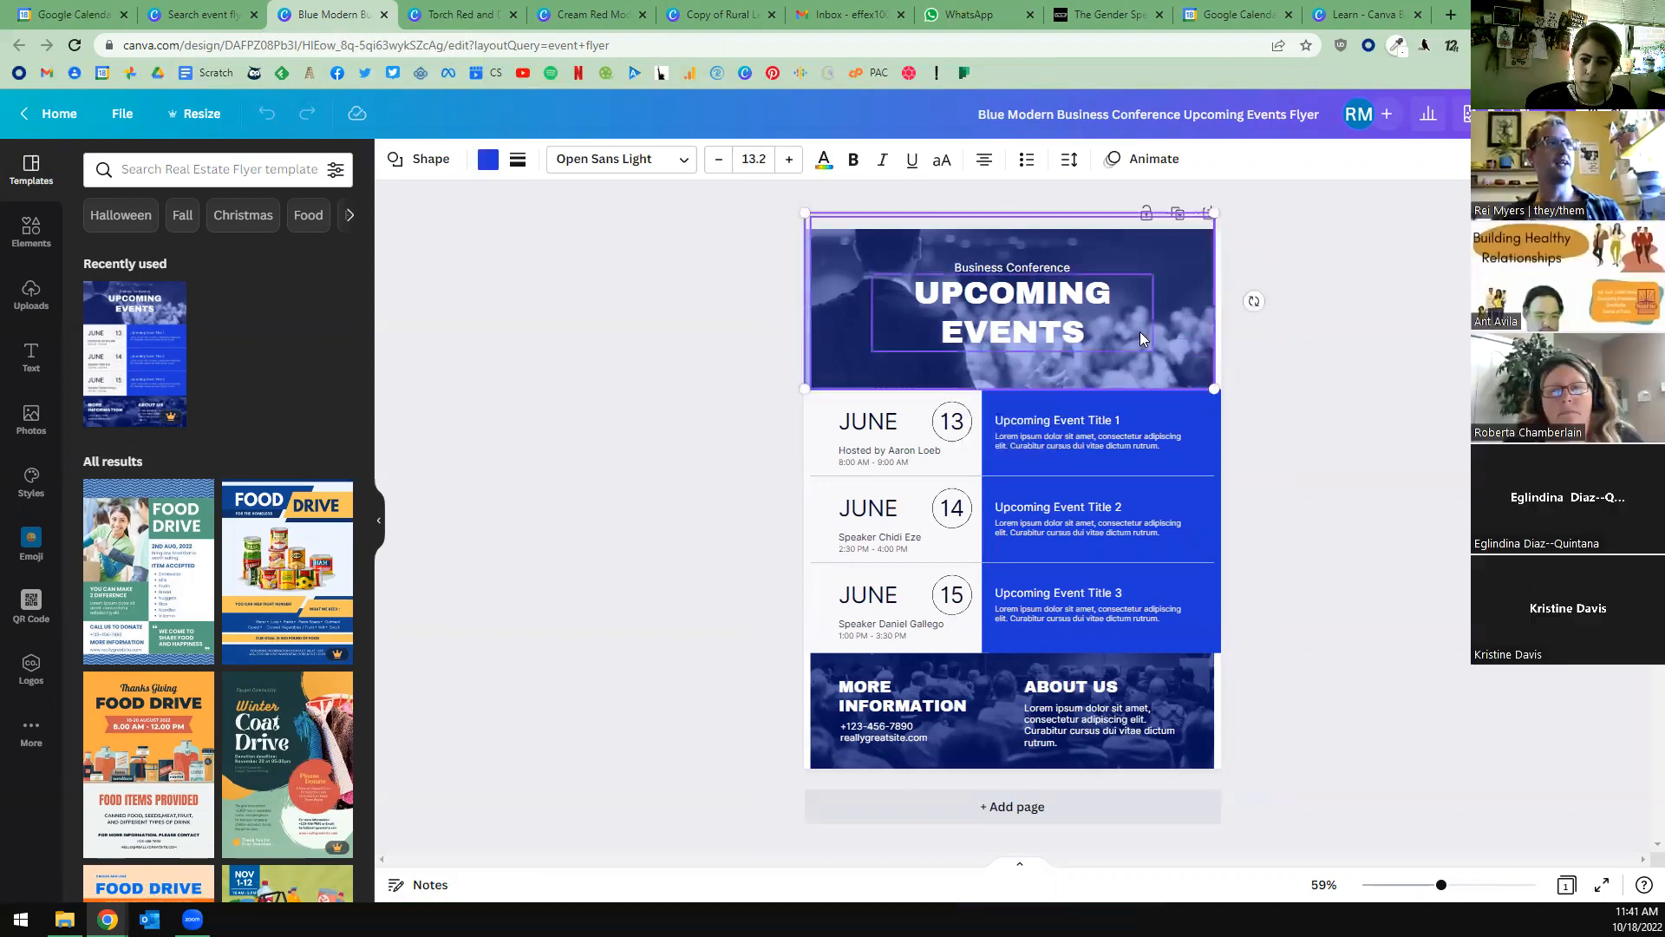
{"action": "left_click", "coordinate": [1186, 335]}
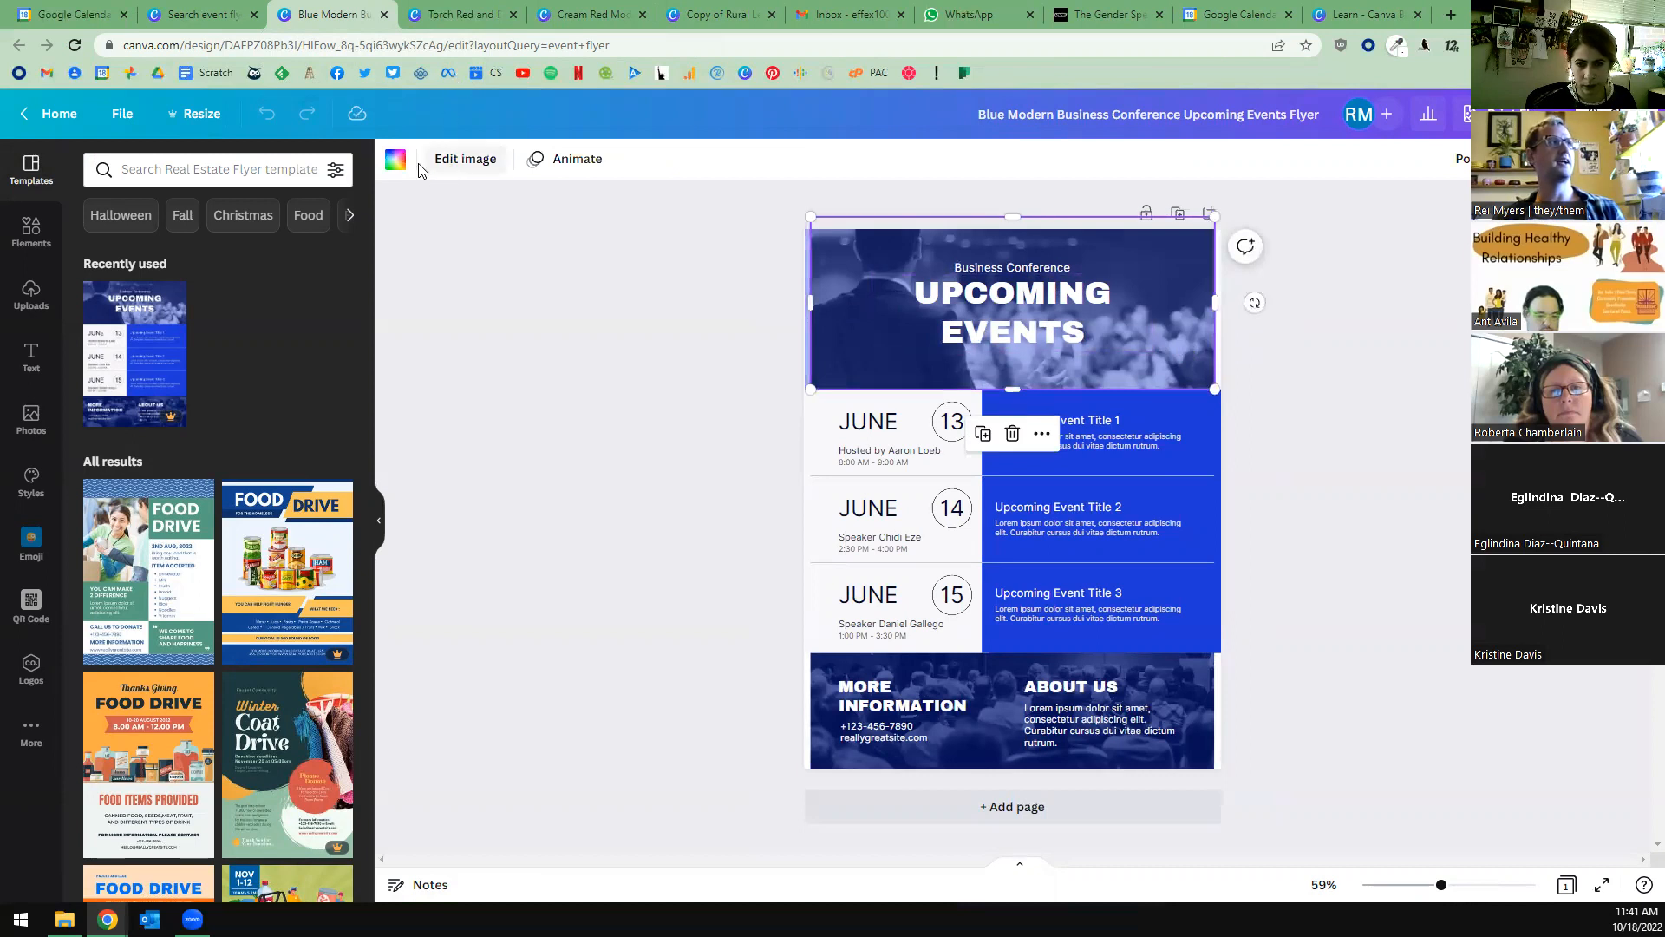
{"action": "left_click", "coordinate": [460, 163]}
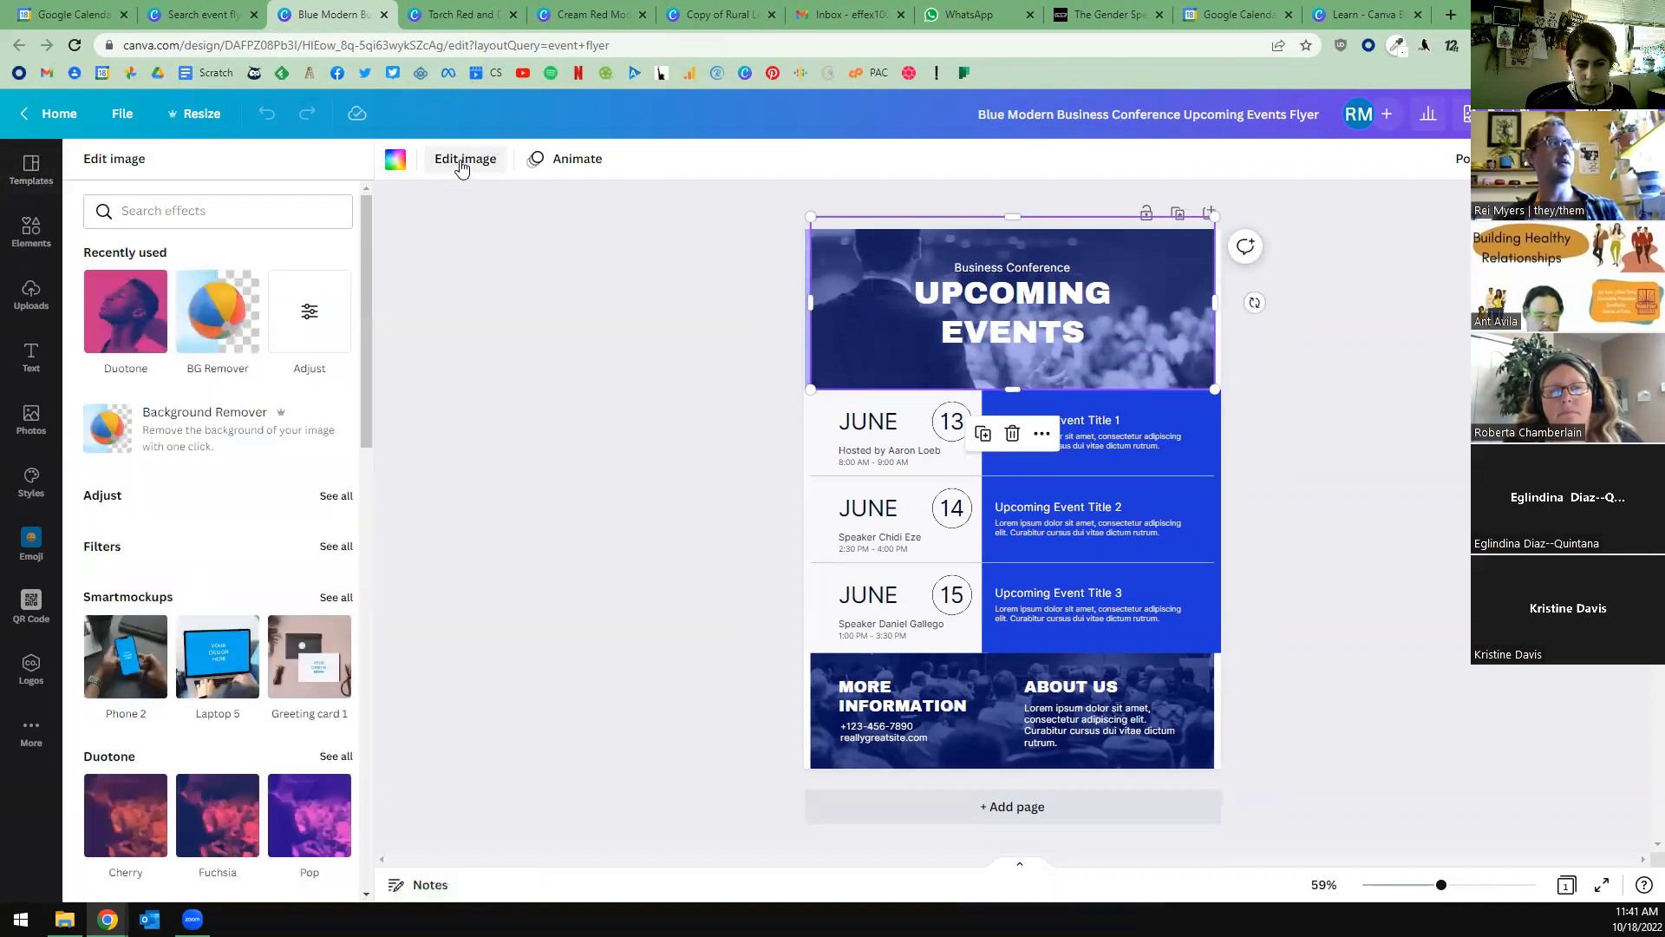
{"action": "left_click", "coordinate": [461, 161]}
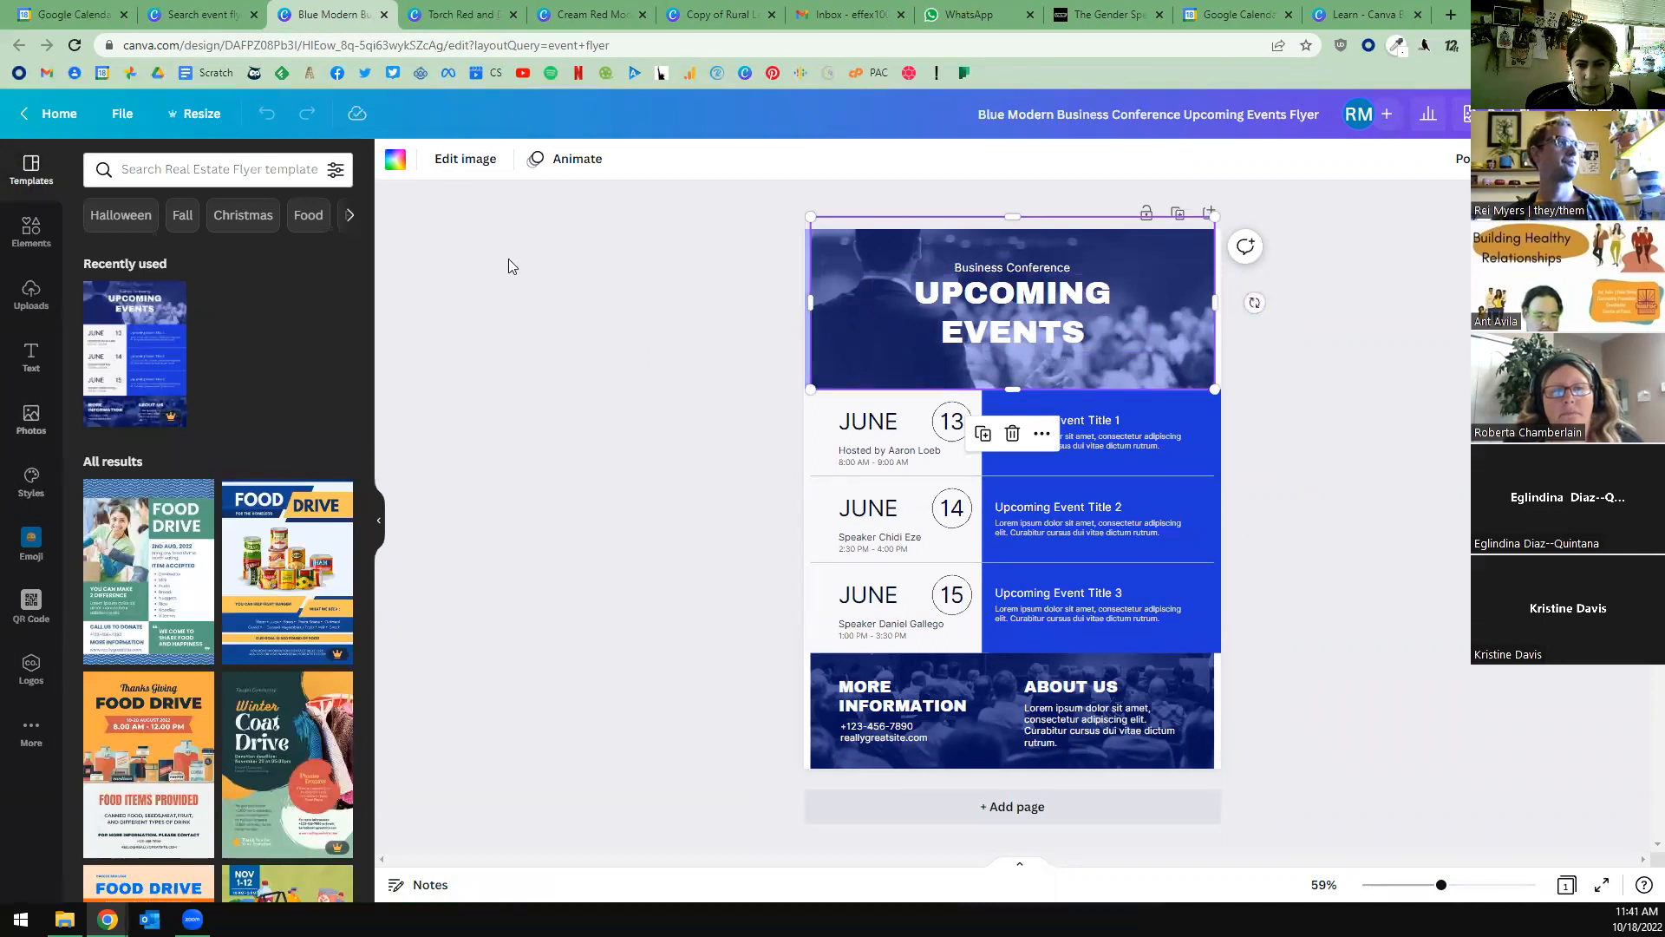
Replace the flyer's header photo with the pink Halloween pumpkin bucket image from the trending photos.
{"action": "left_click", "coordinate": [31, 417]}
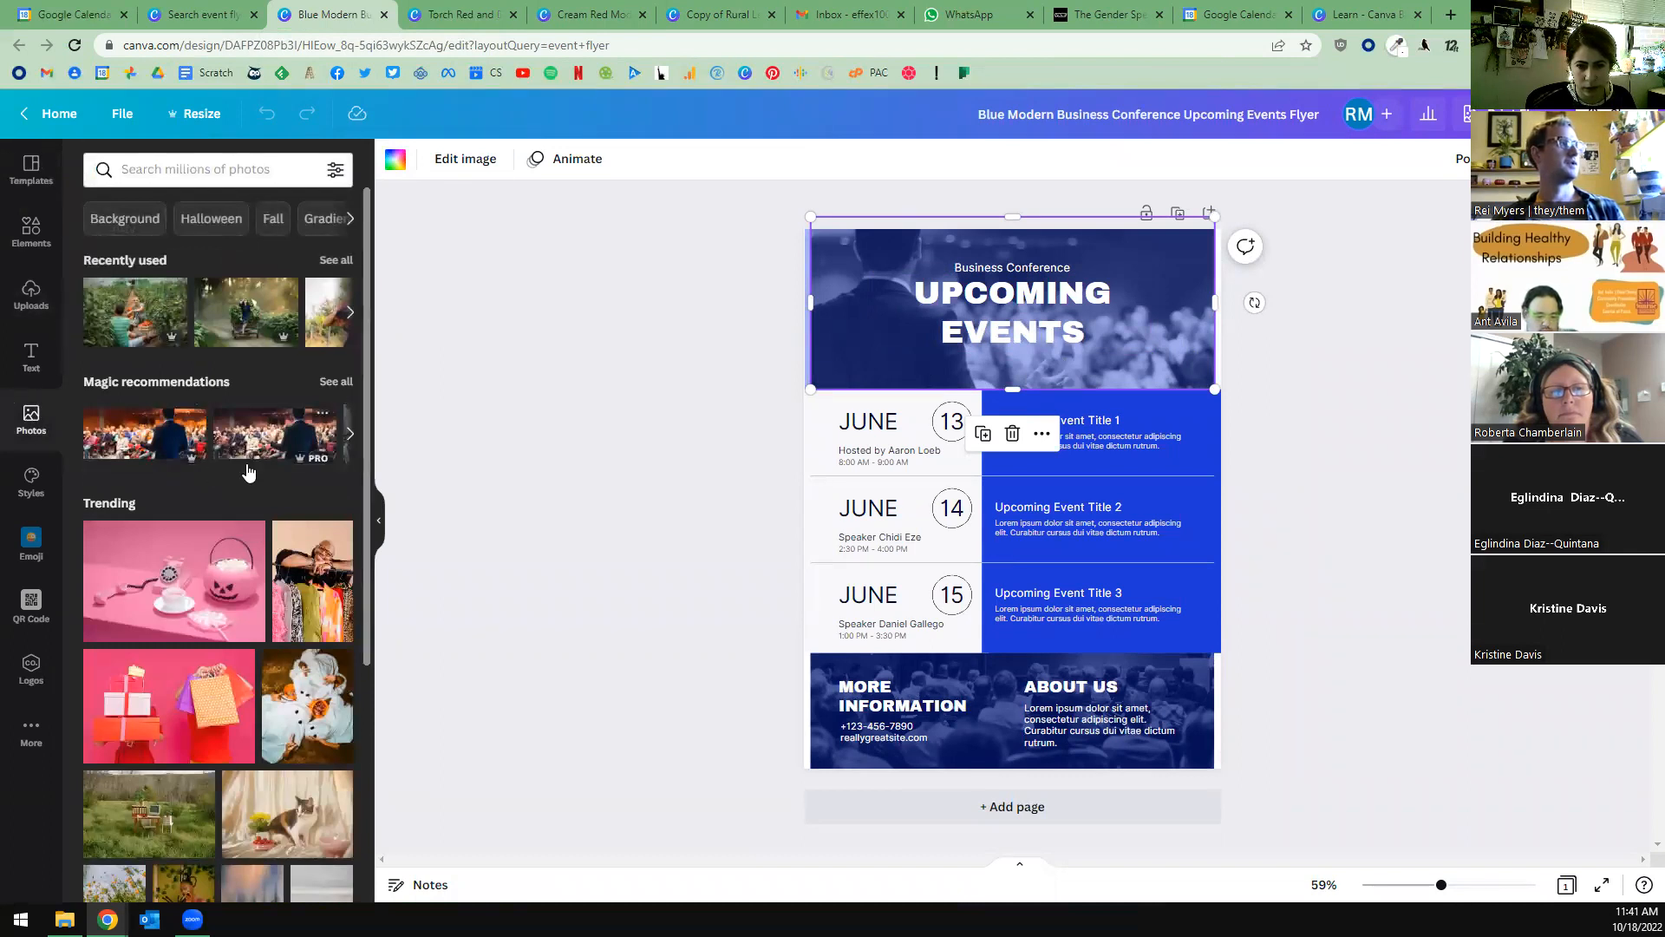
{"action": "scroll", "coordinate": [252, 364], "scroll_direction": "down", "scroll_amount": 2}
{"action": "left_click_drag", "start_coordinate": [252, 369], "coordinate": [96, 355]}
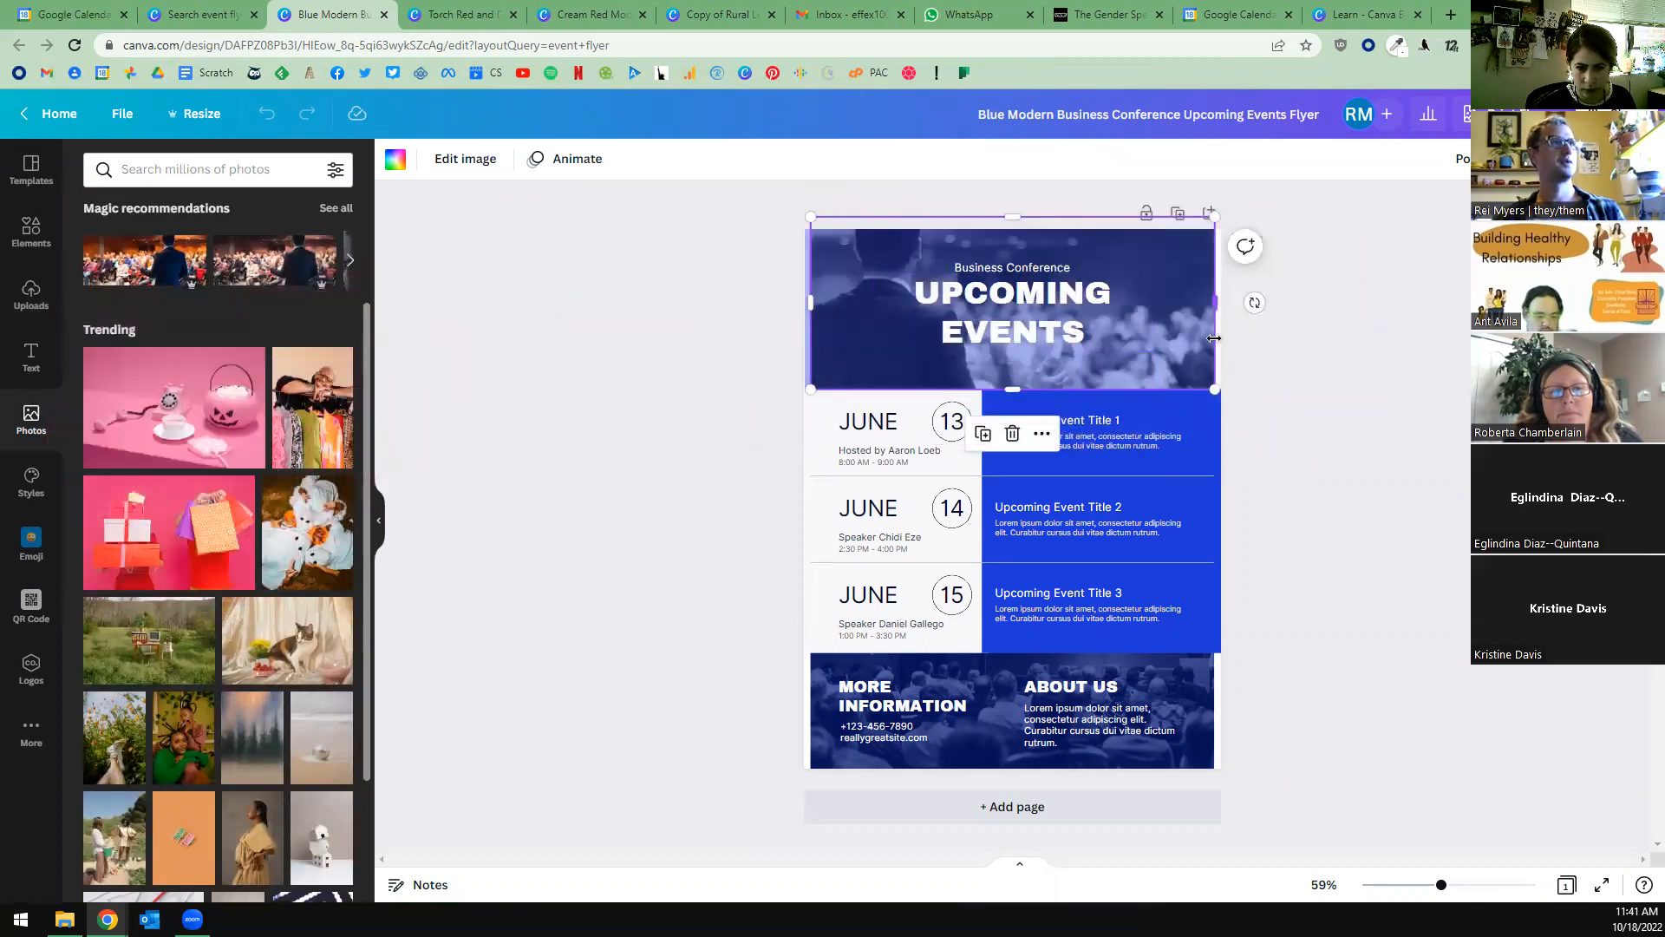
{"action": "left_click", "coordinate": [1180, 298]}
{"action": "left_click_drag", "start_coordinate": [1215, 303], "coordinate": [1137, 302]}
{"action": "left_click_drag", "start_coordinate": [251, 360], "coordinate": [1211, 306]}
Recolor the header and footer overlays of the flyer with the dark pink from the Halloween photo's color palette.
{"action": "left_click", "coordinate": [488, 159]}
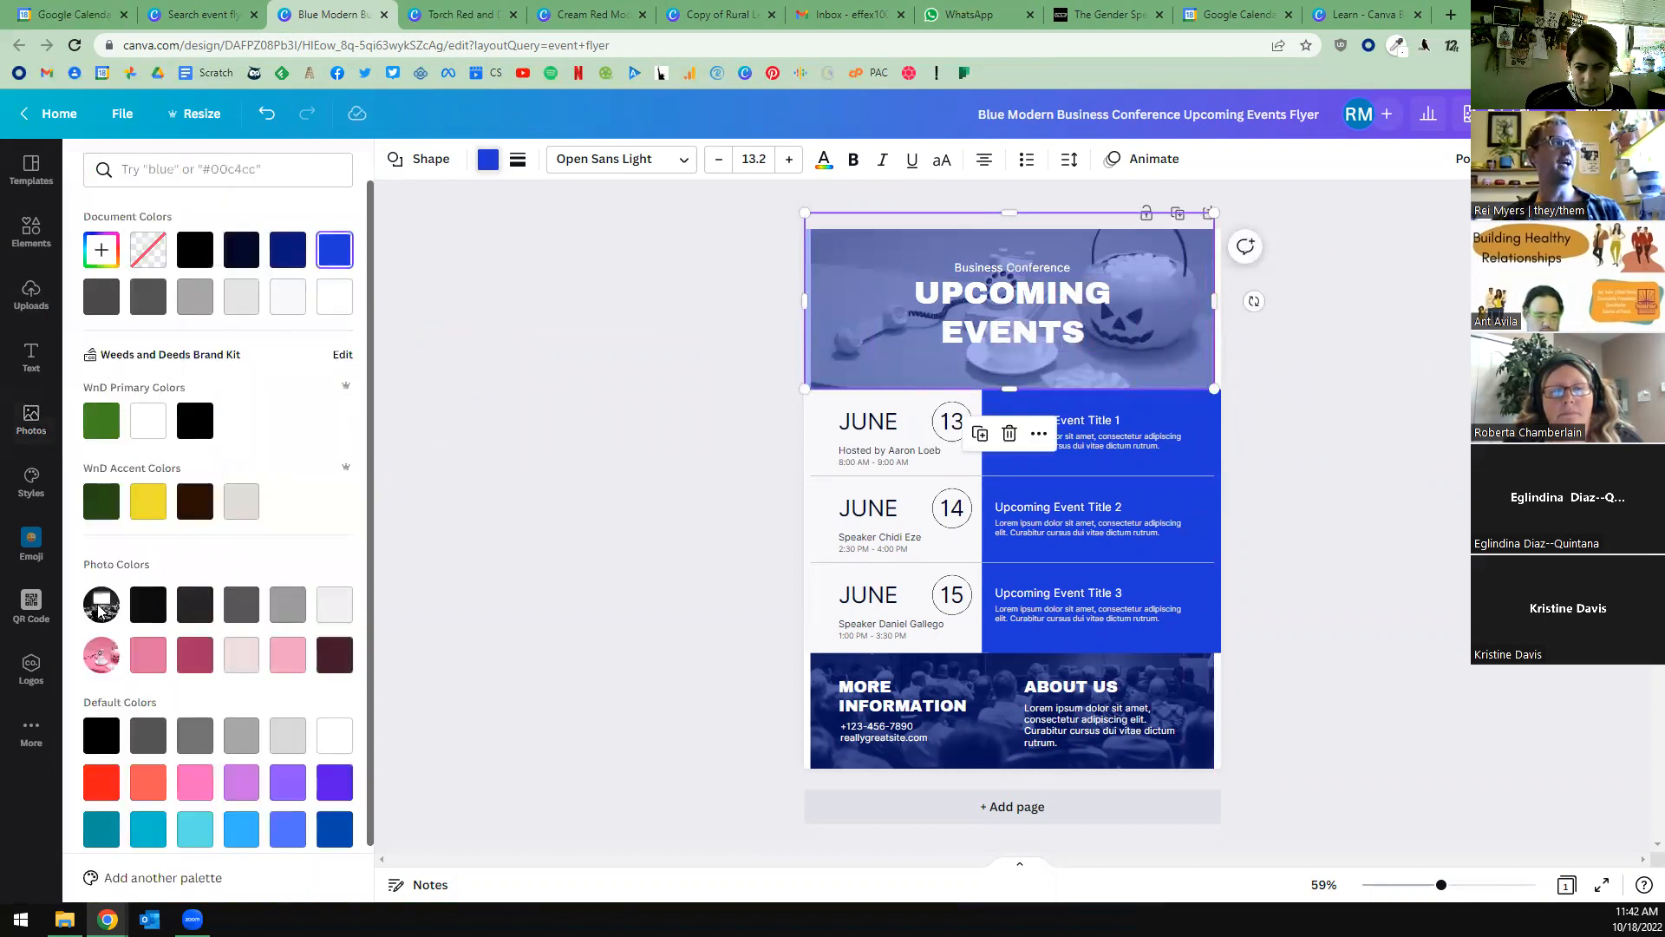
{"action": "left_click", "coordinate": [193, 657]}
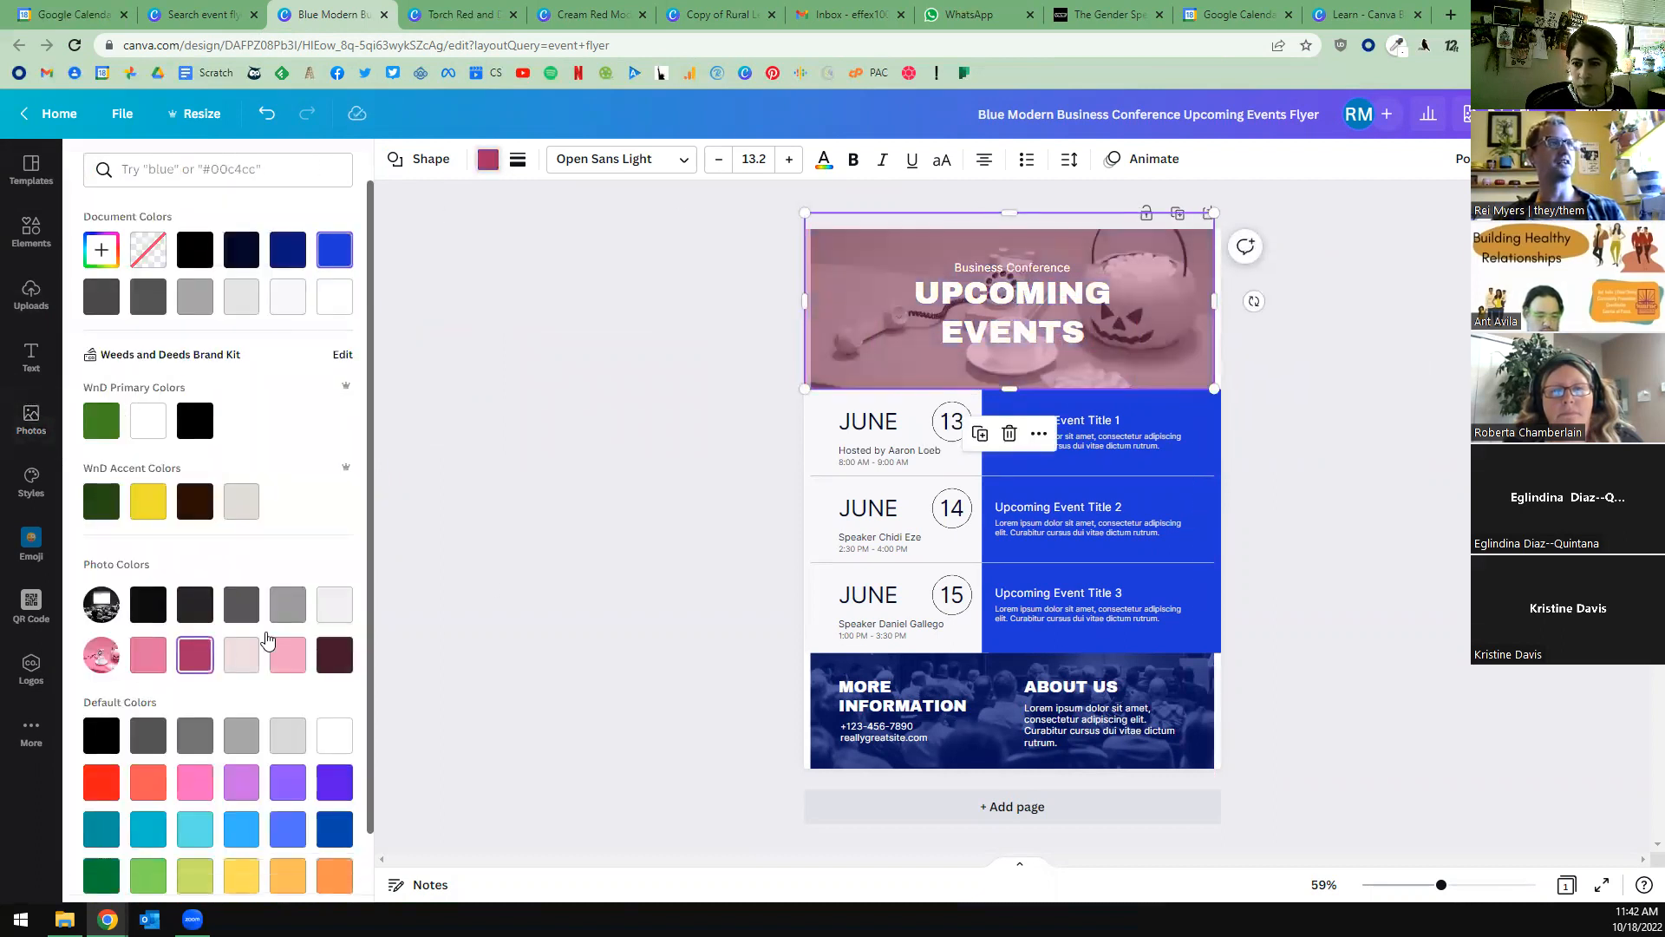
{"action": "left_click", "coordinate": [1023, 673]}
{"action": "left_click", "coordinate": [195, 656]}
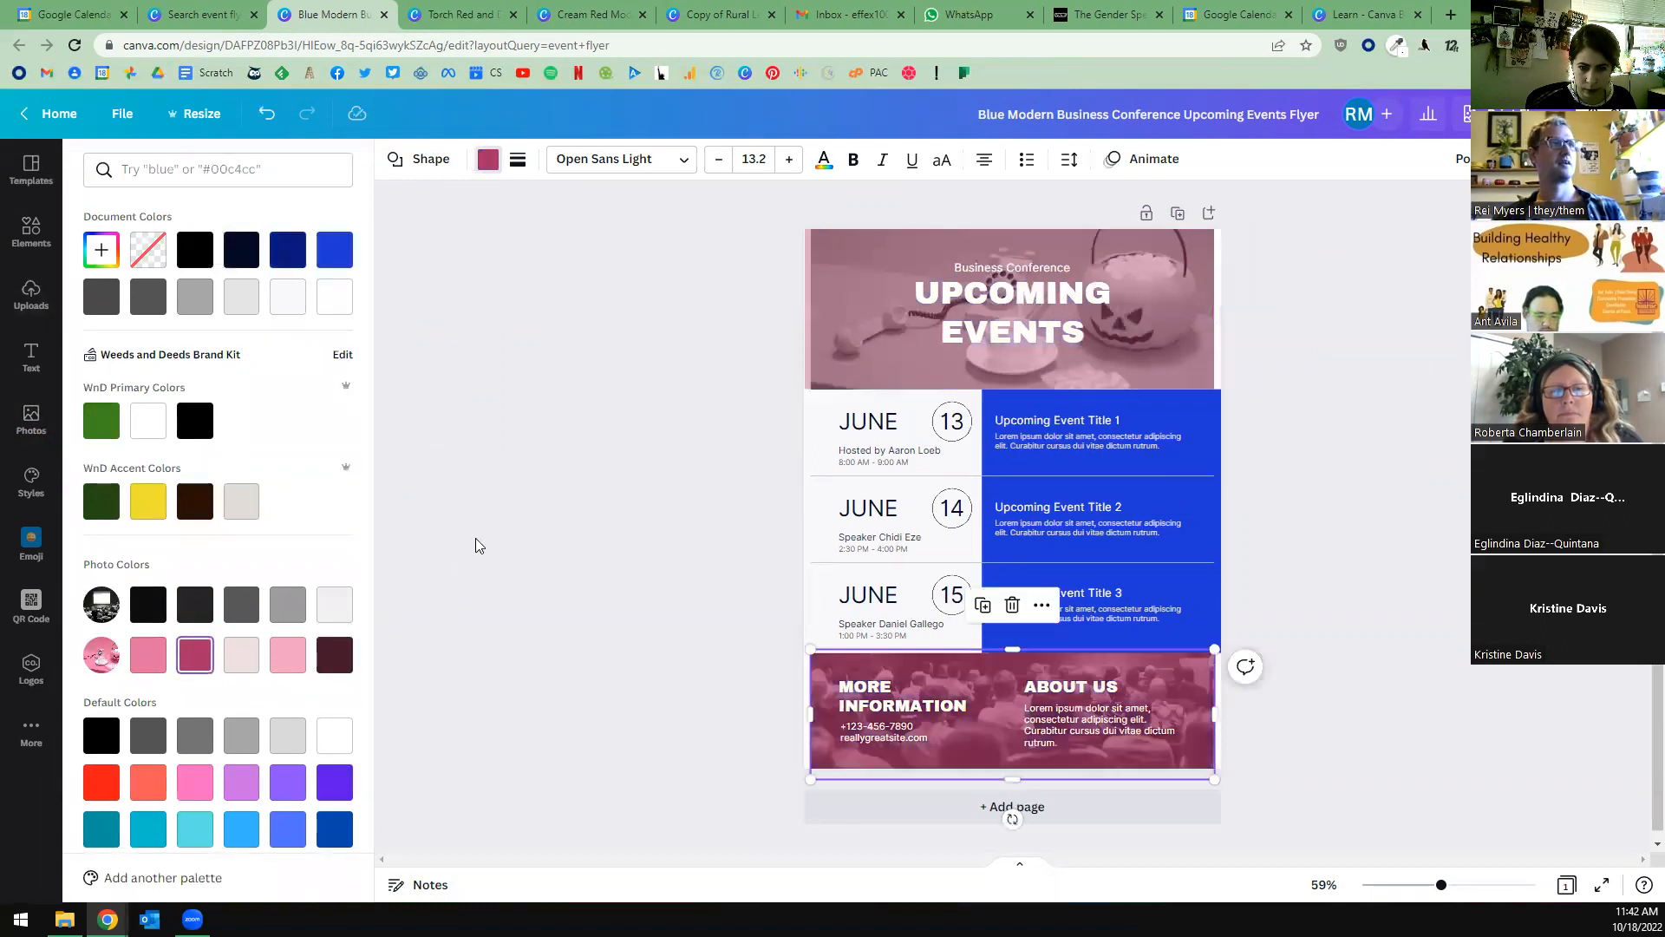
{"action": "key", "text": "Escape"}
{"action": "left_click", "coordinate": [525, 502]}
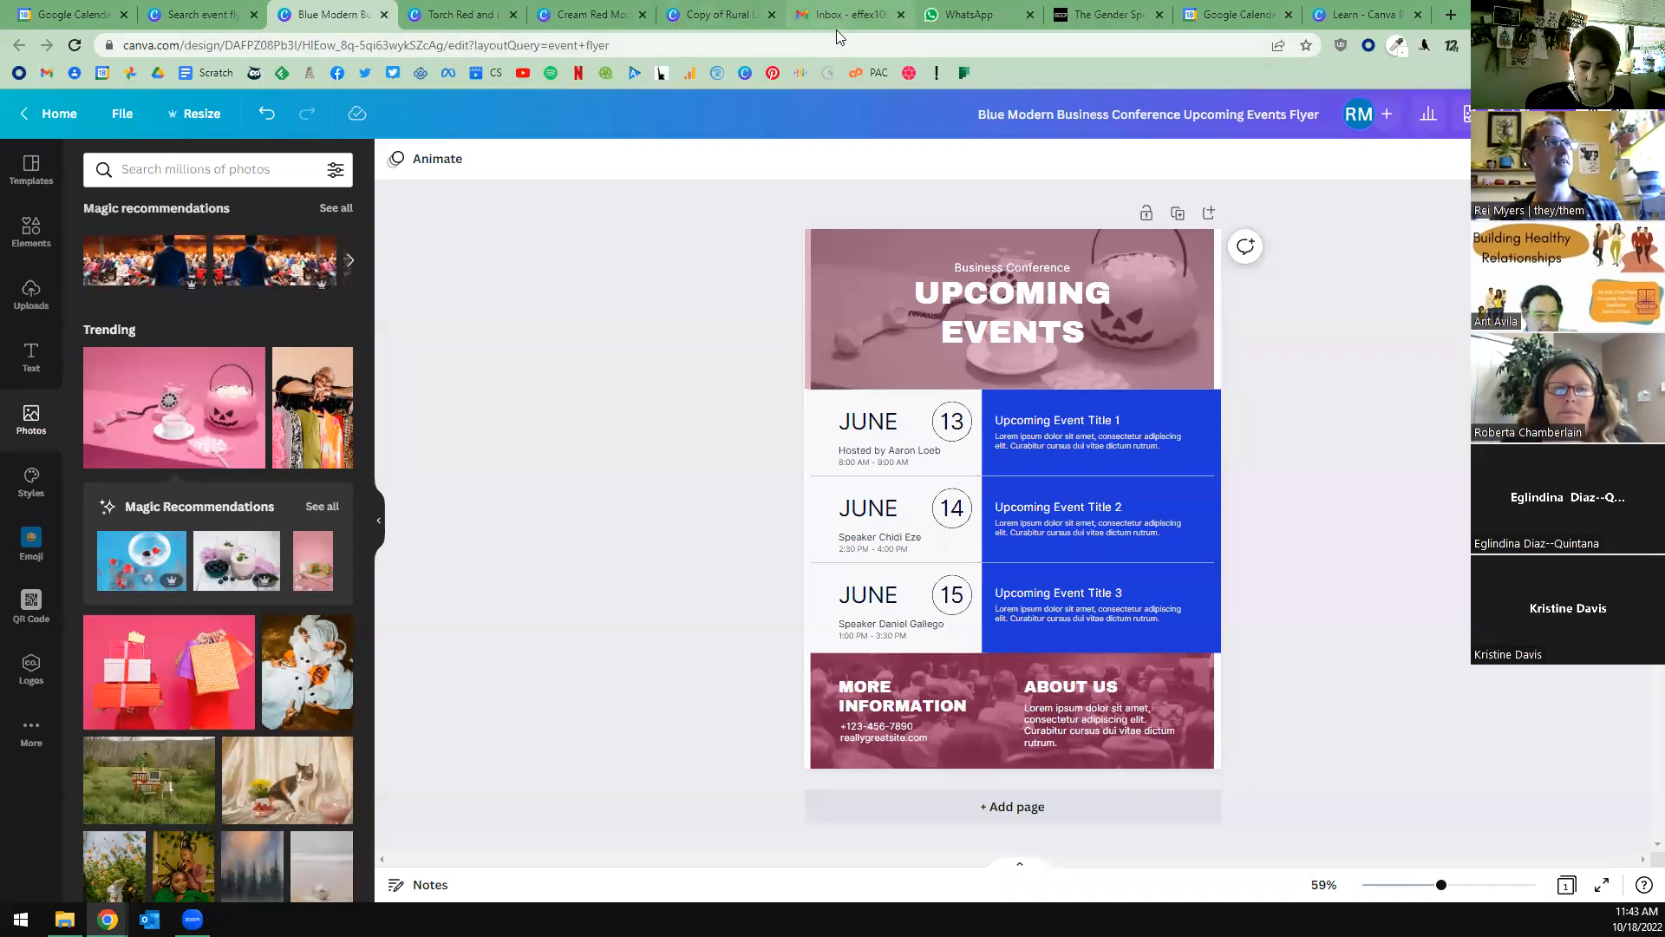
View the Cream Red Modern Food Drive Donate Flyer, and return to the Upcoming Events flyer.
{"action": "left_click", "coordinate": [600, 20]}
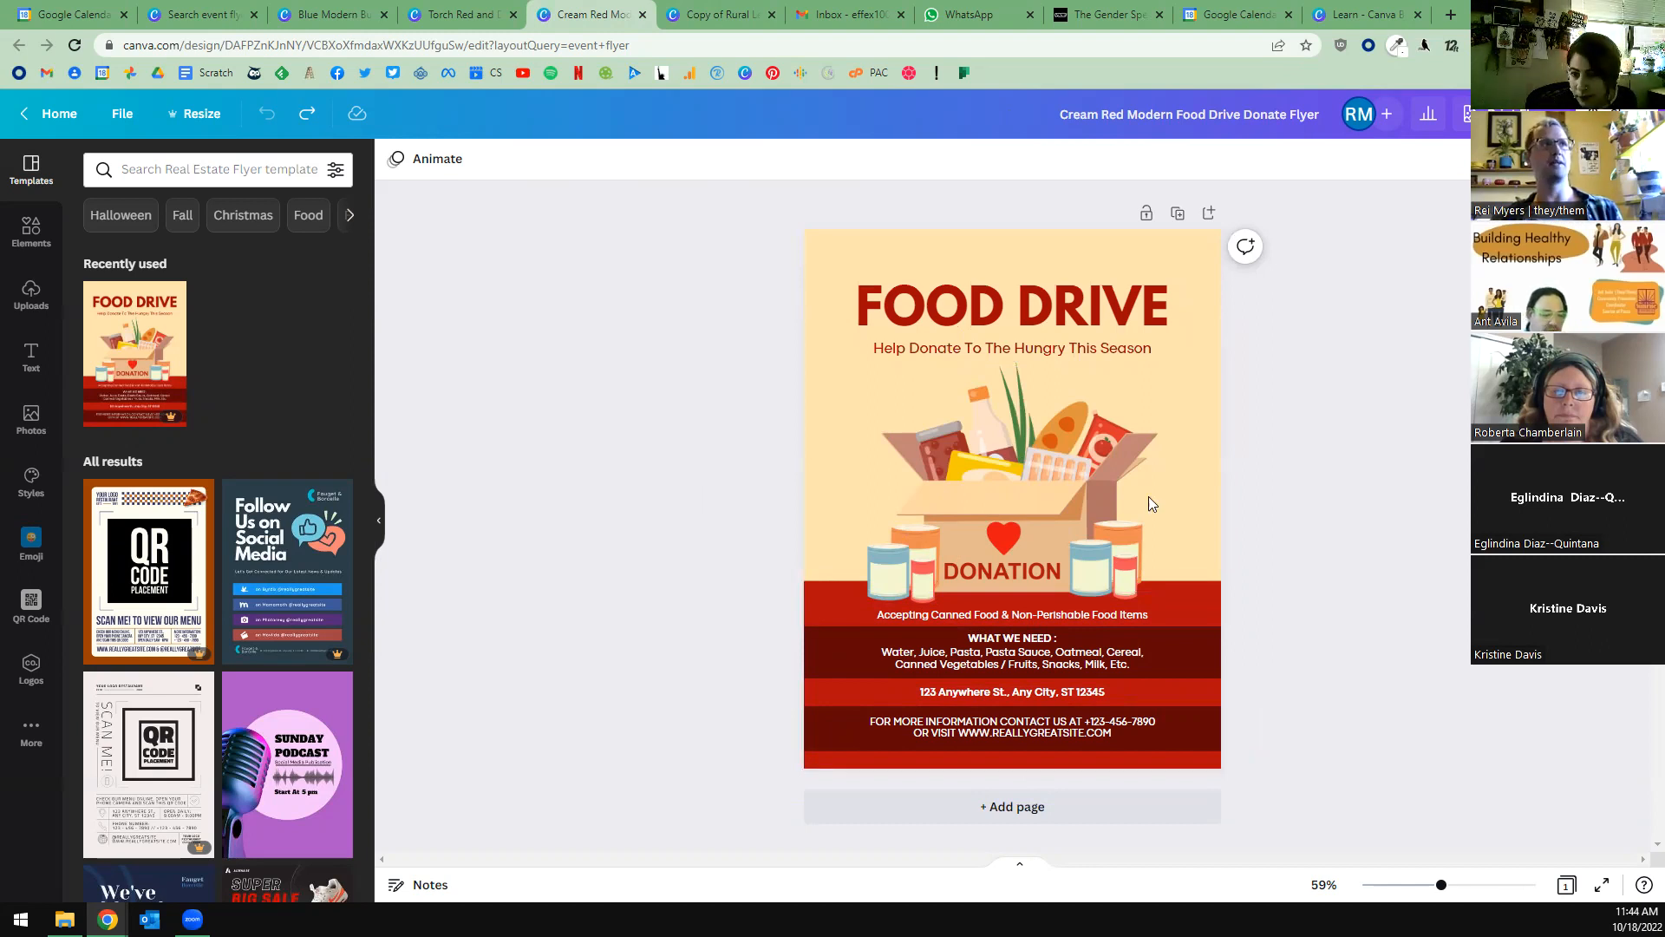
{"action": "left_click", "coordinate": [343, 19]}
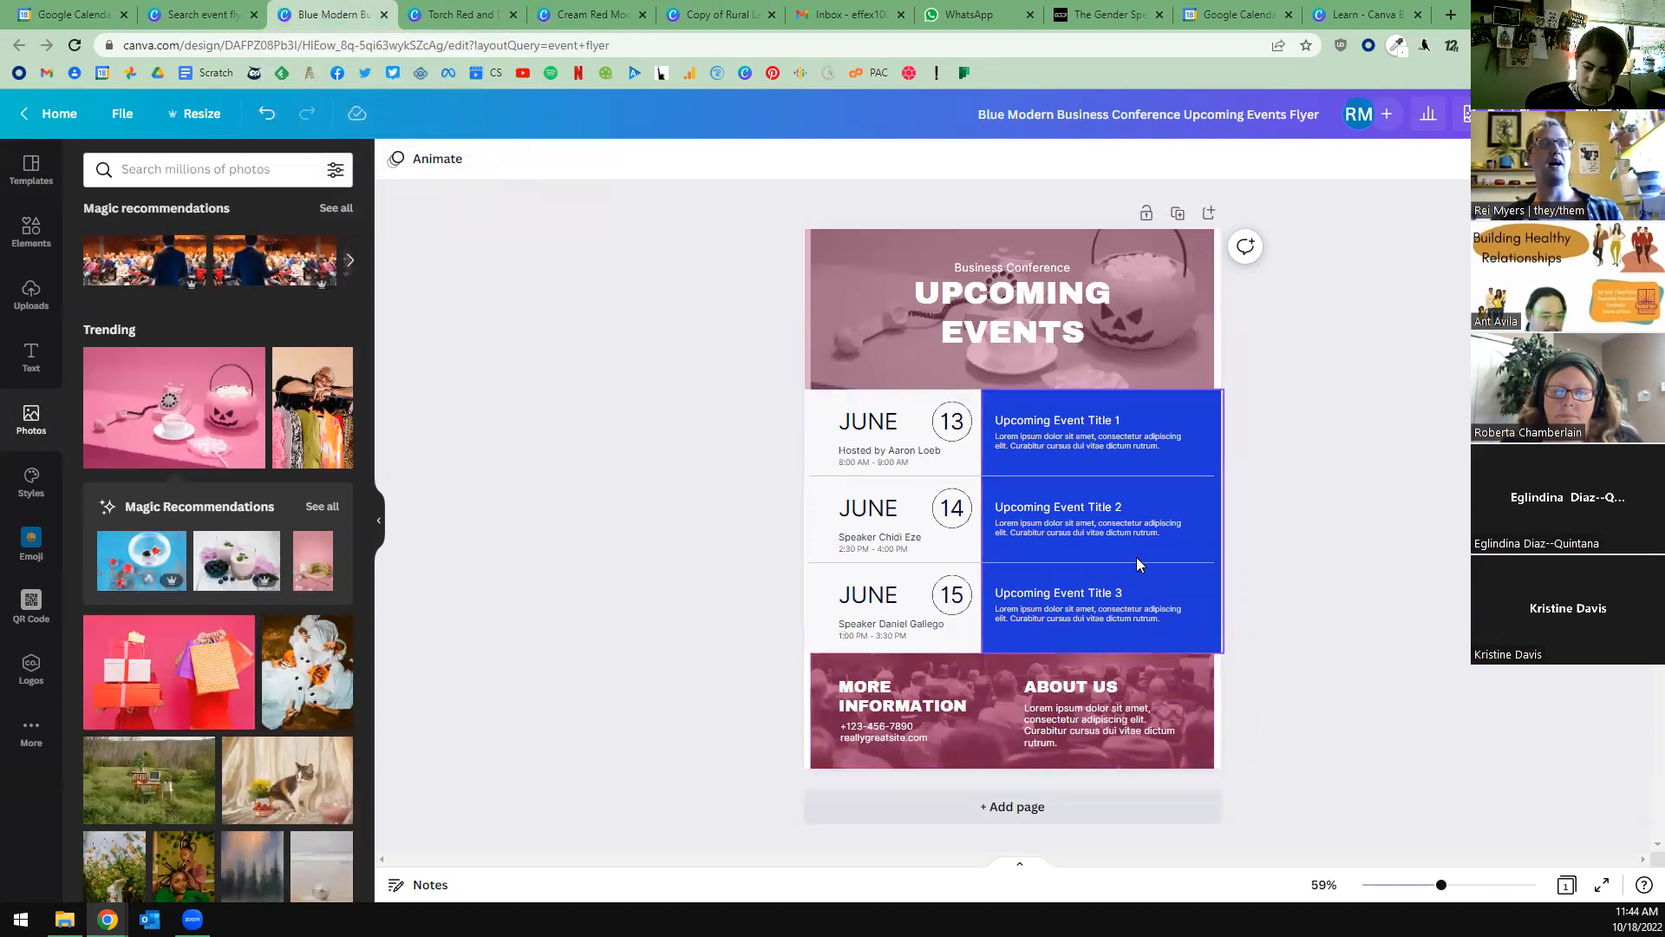
Enlarge the UPCOMING EVENTS heading to font size 61.
{"action": "left_click", "coordinate": [1015, 308]}
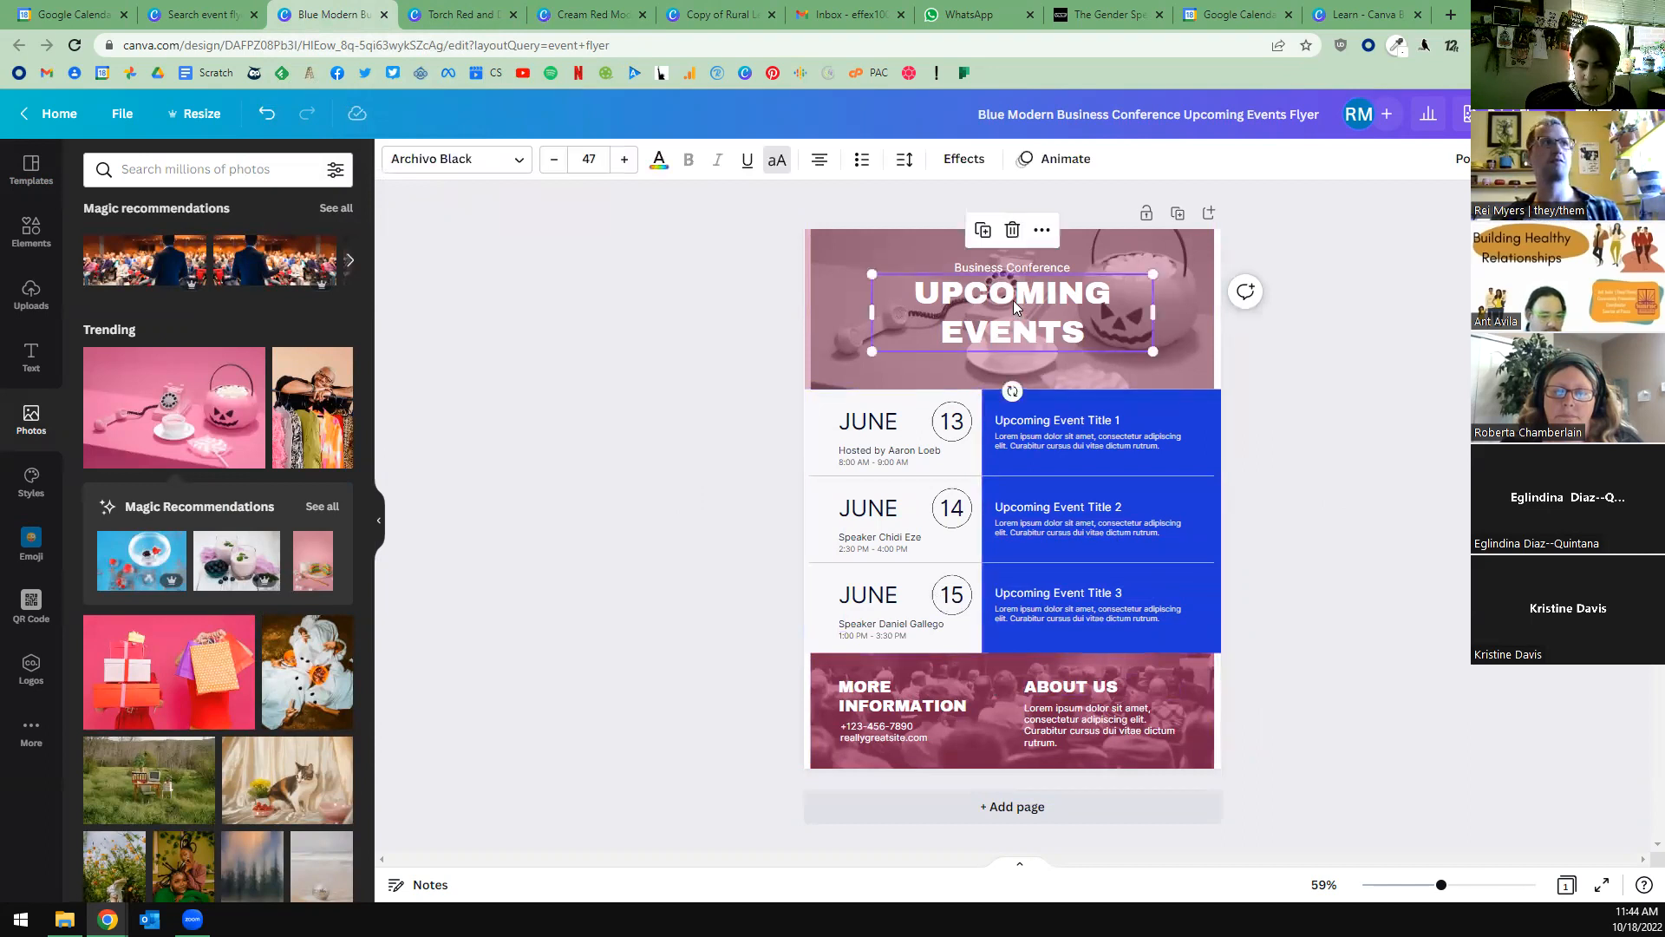
{"action": "left_click", "coordinate": [624, 159]}
{"action": "left_click", "coordinate": [624, 159]}
{"action": "left_click", "coordinate": [624, 159]}
{"action": "left_click", "coordinate": [625, 159]}
{"action": "left_click", "coordinate": [624, 158]}
{"action": "left_click", "coordinate": [624, 158]}
{"action": "left_click", "coordinate": [624, 159]}
{"action": "left_click", "coordinate": [624, 159]}
{"action": "double_click", "coordinate": [625, 158]}
{"action": "left_click", "coordinate": [624, 159]}
{"action": "left_click", "coordinate": [624, 159]}
{"action": "left_click", "coordinate": [624, 158]}
{"action": "left_click", "coordinate": [625, 158]}
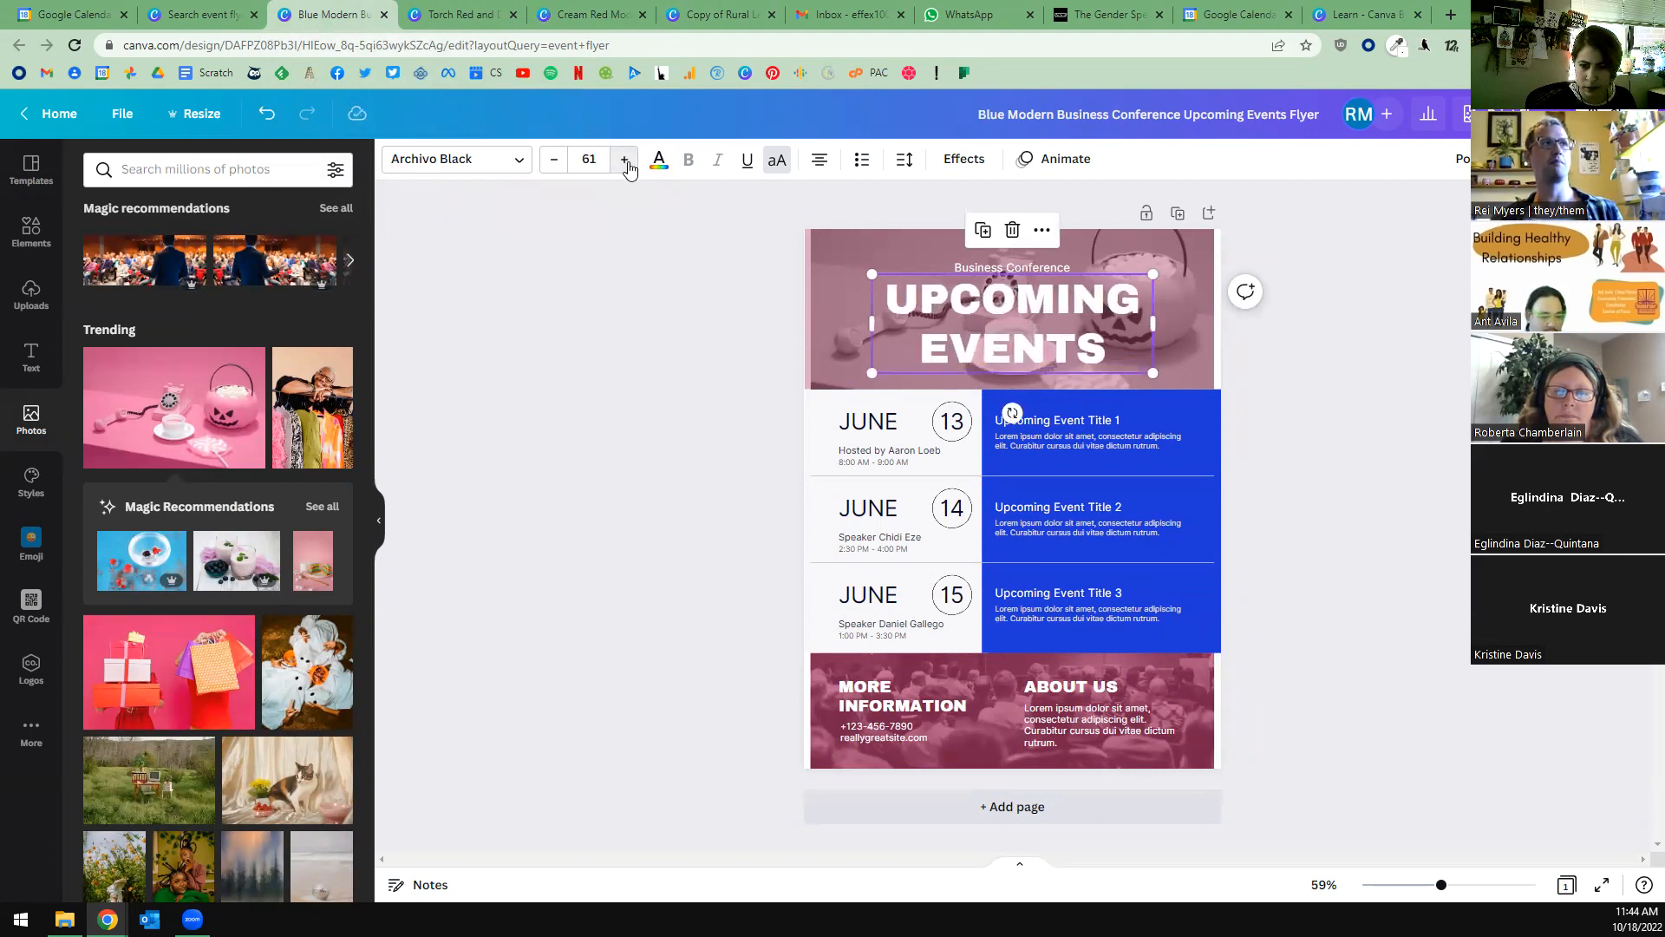
View the heading's letter and line spacing options, and try to toggle bold on the first JUNE label.
{"action": "left_click", "coordinate": [905, 159]}
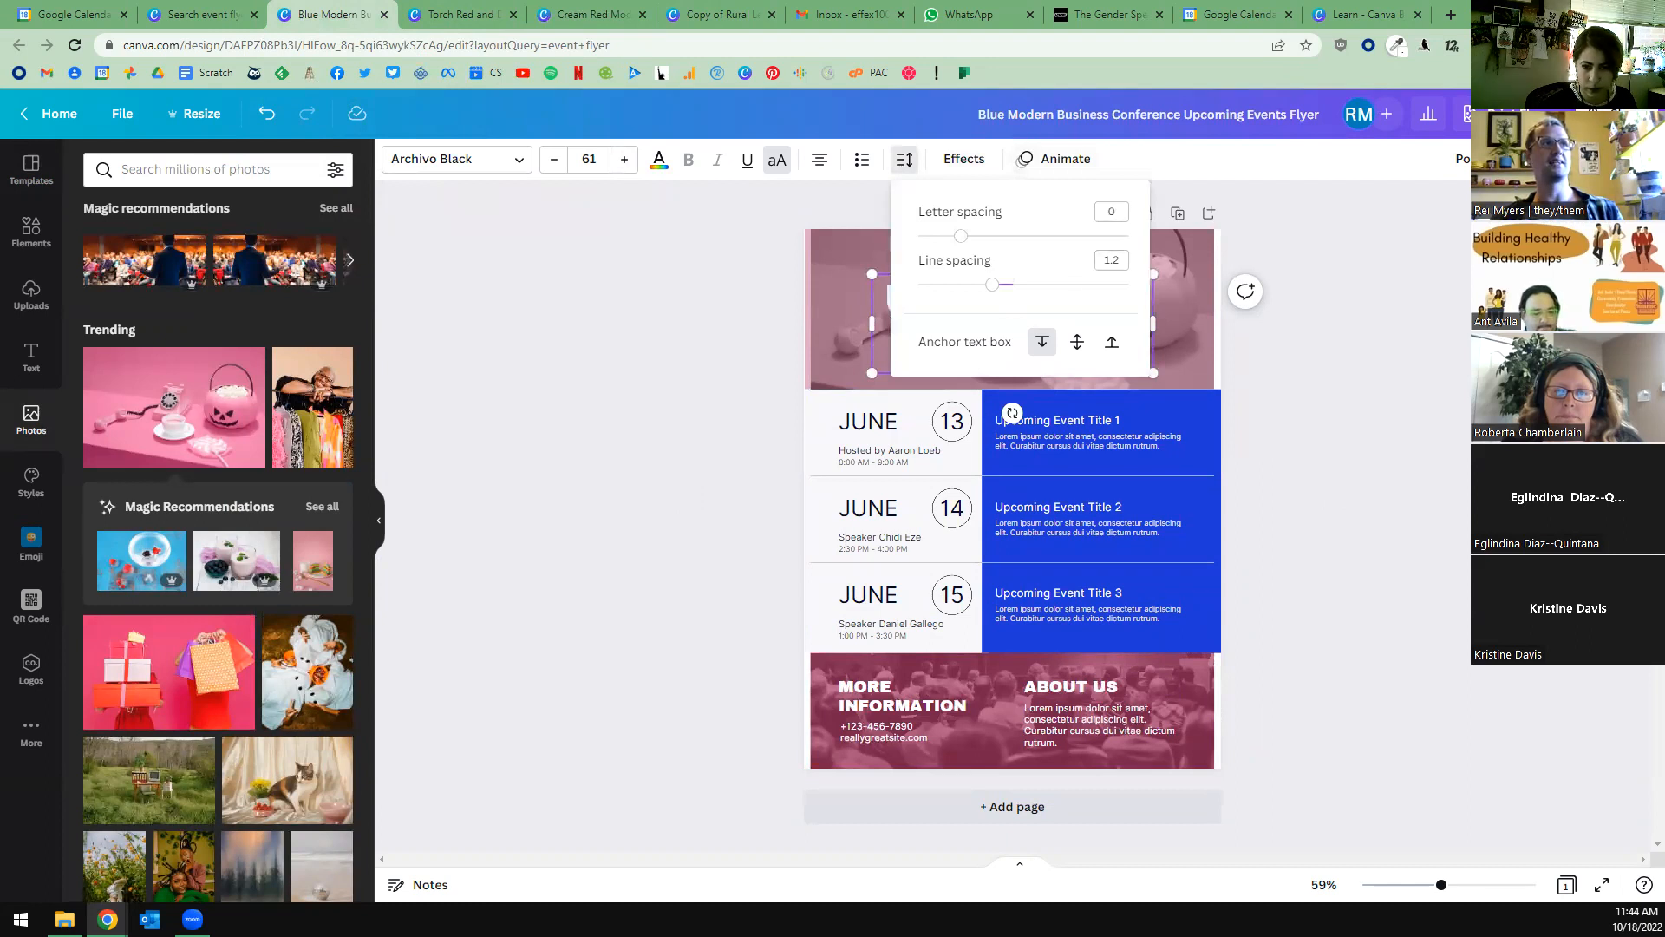
{"action": "left_click", "coordinate": [905, 162]}
{"action": "left_click", "coordinate": [886, 423]}
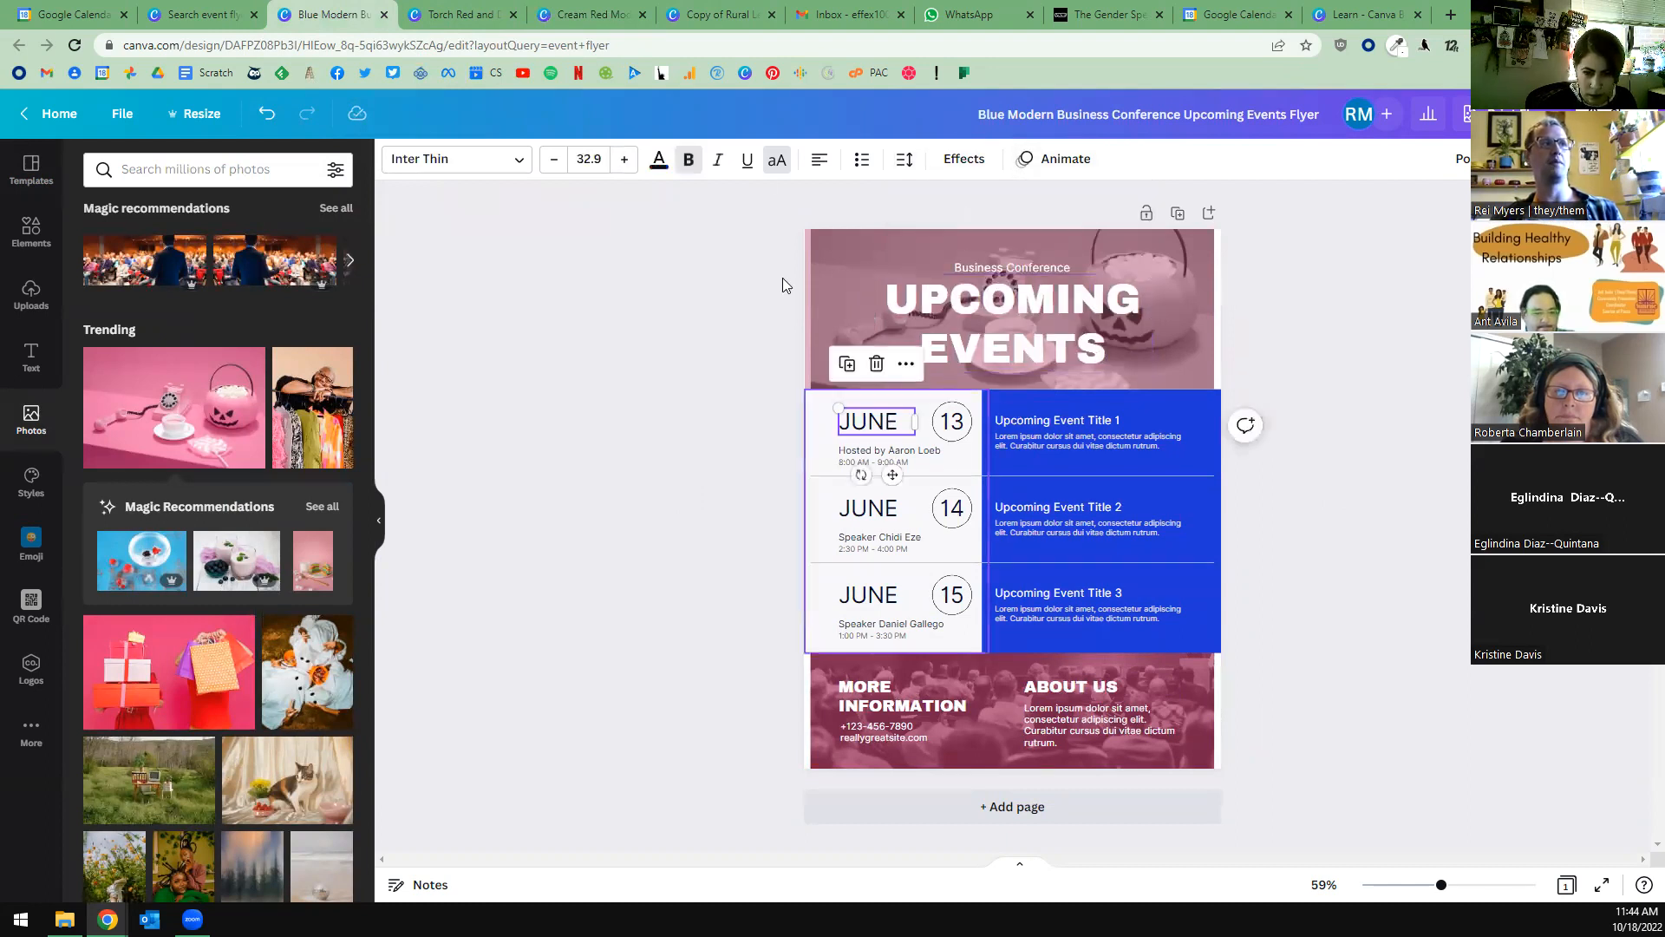
{"action": "left_click", "coordinate": [686, 163]}
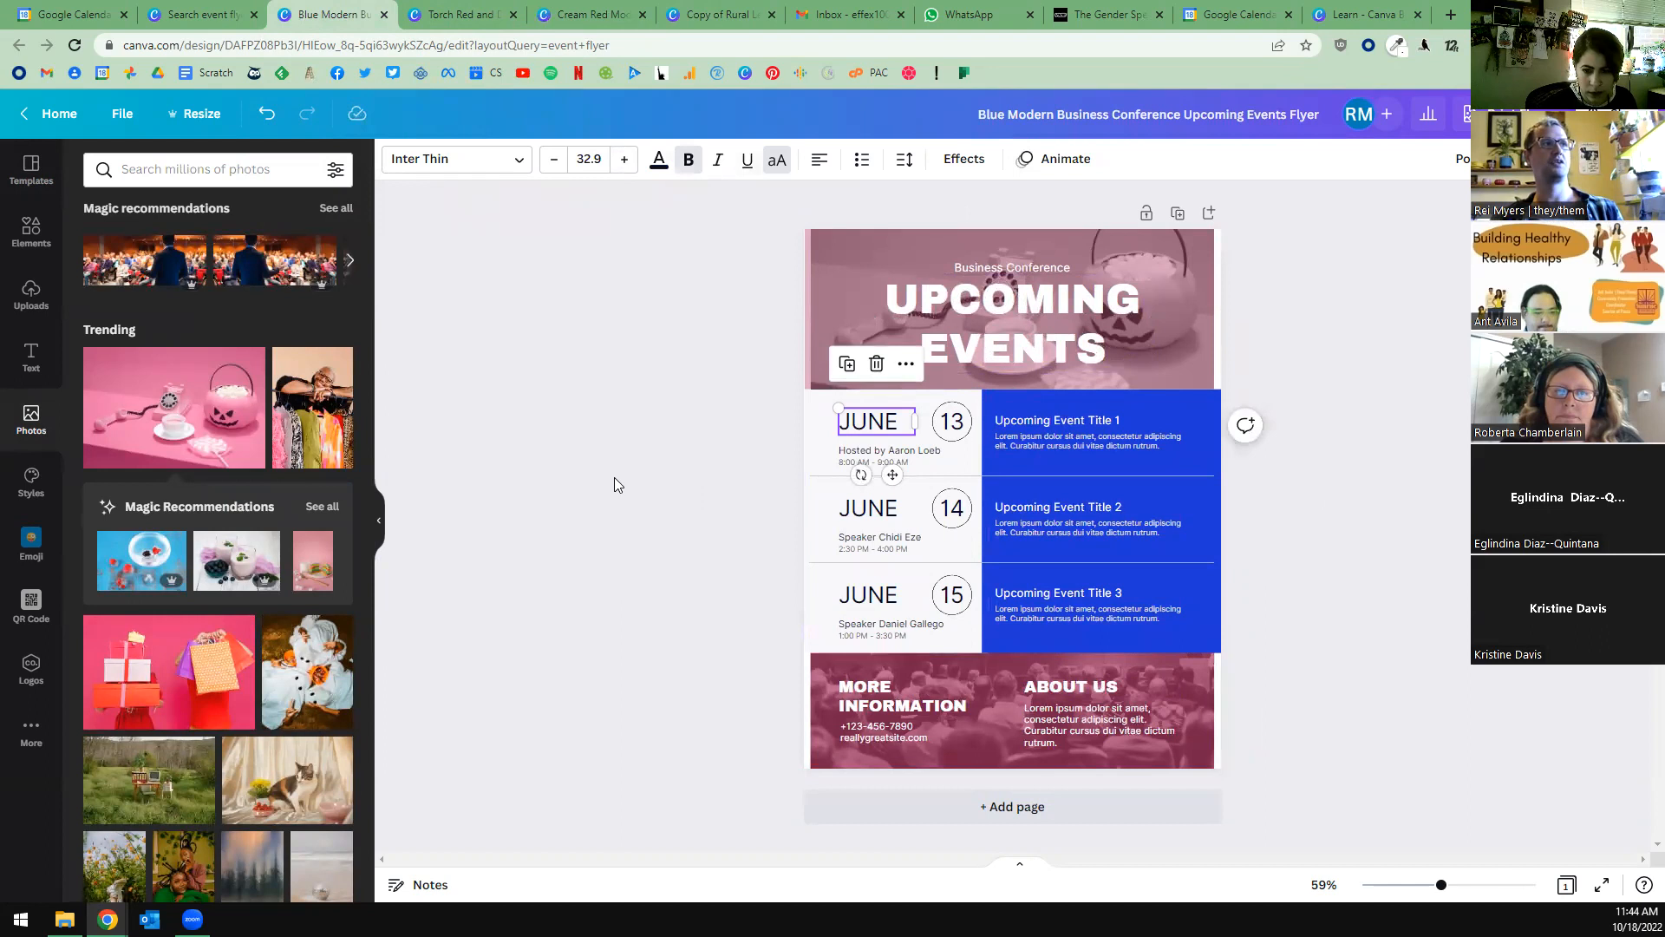
{"action": "left_click", "coordinate": [1469, 566]}
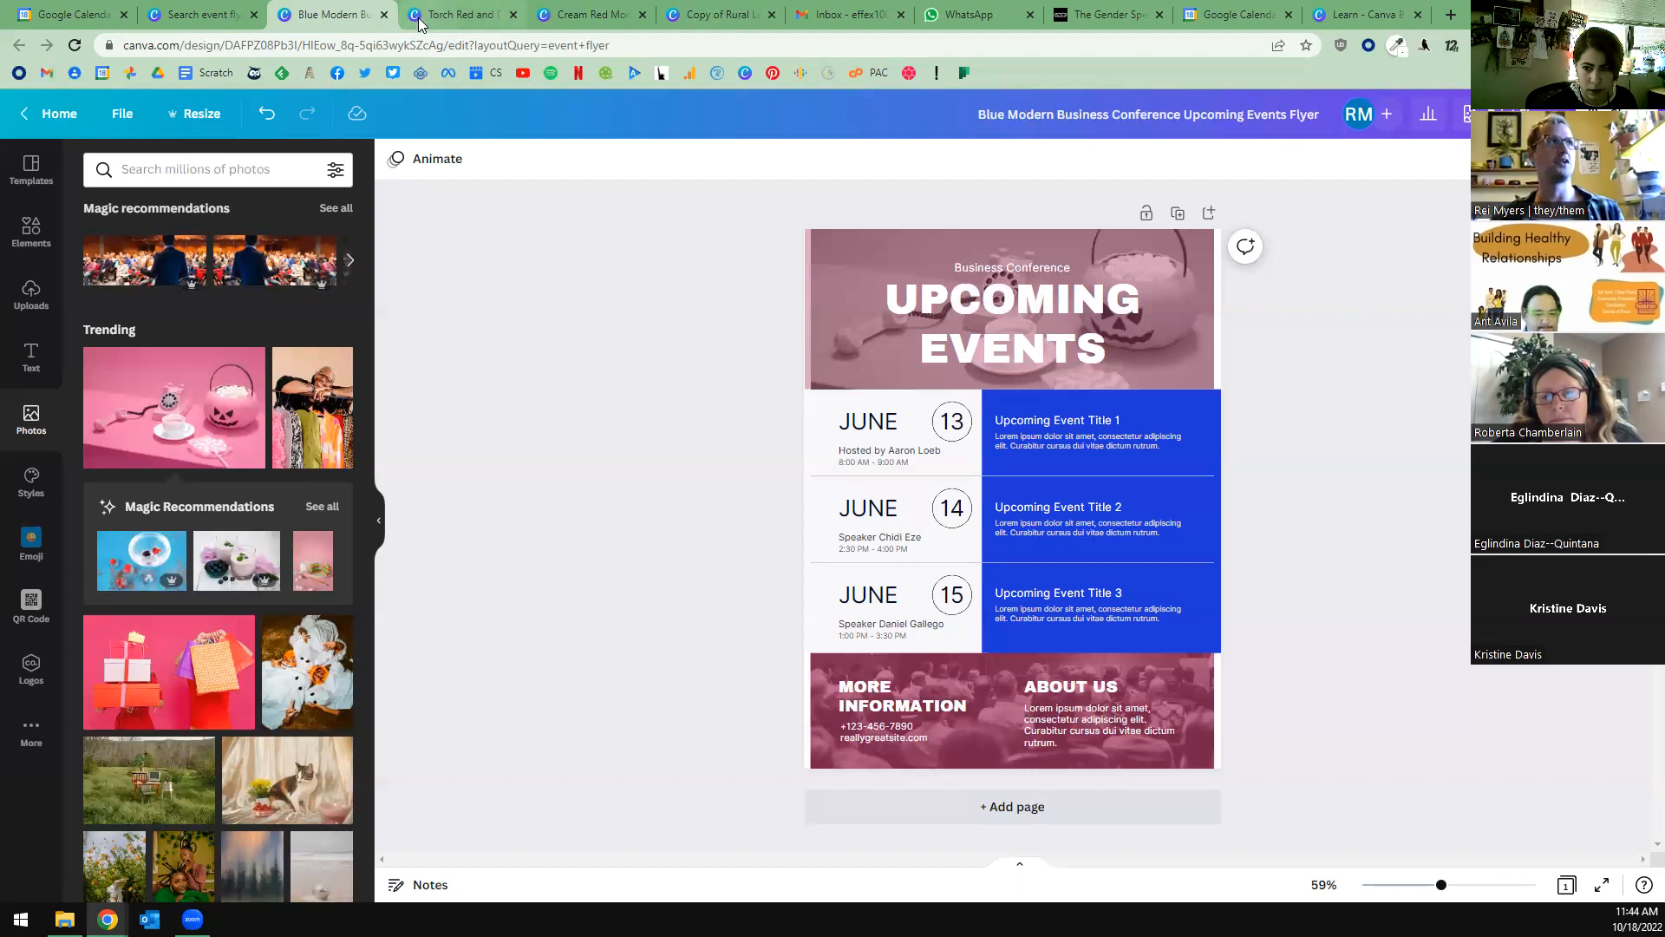
Switch to the Cream Red Modern Food Drive Donate Flyer, and demonstrate selecting its heading text for editing.
{"action": "left_click", "coordinate": [586, 16]}
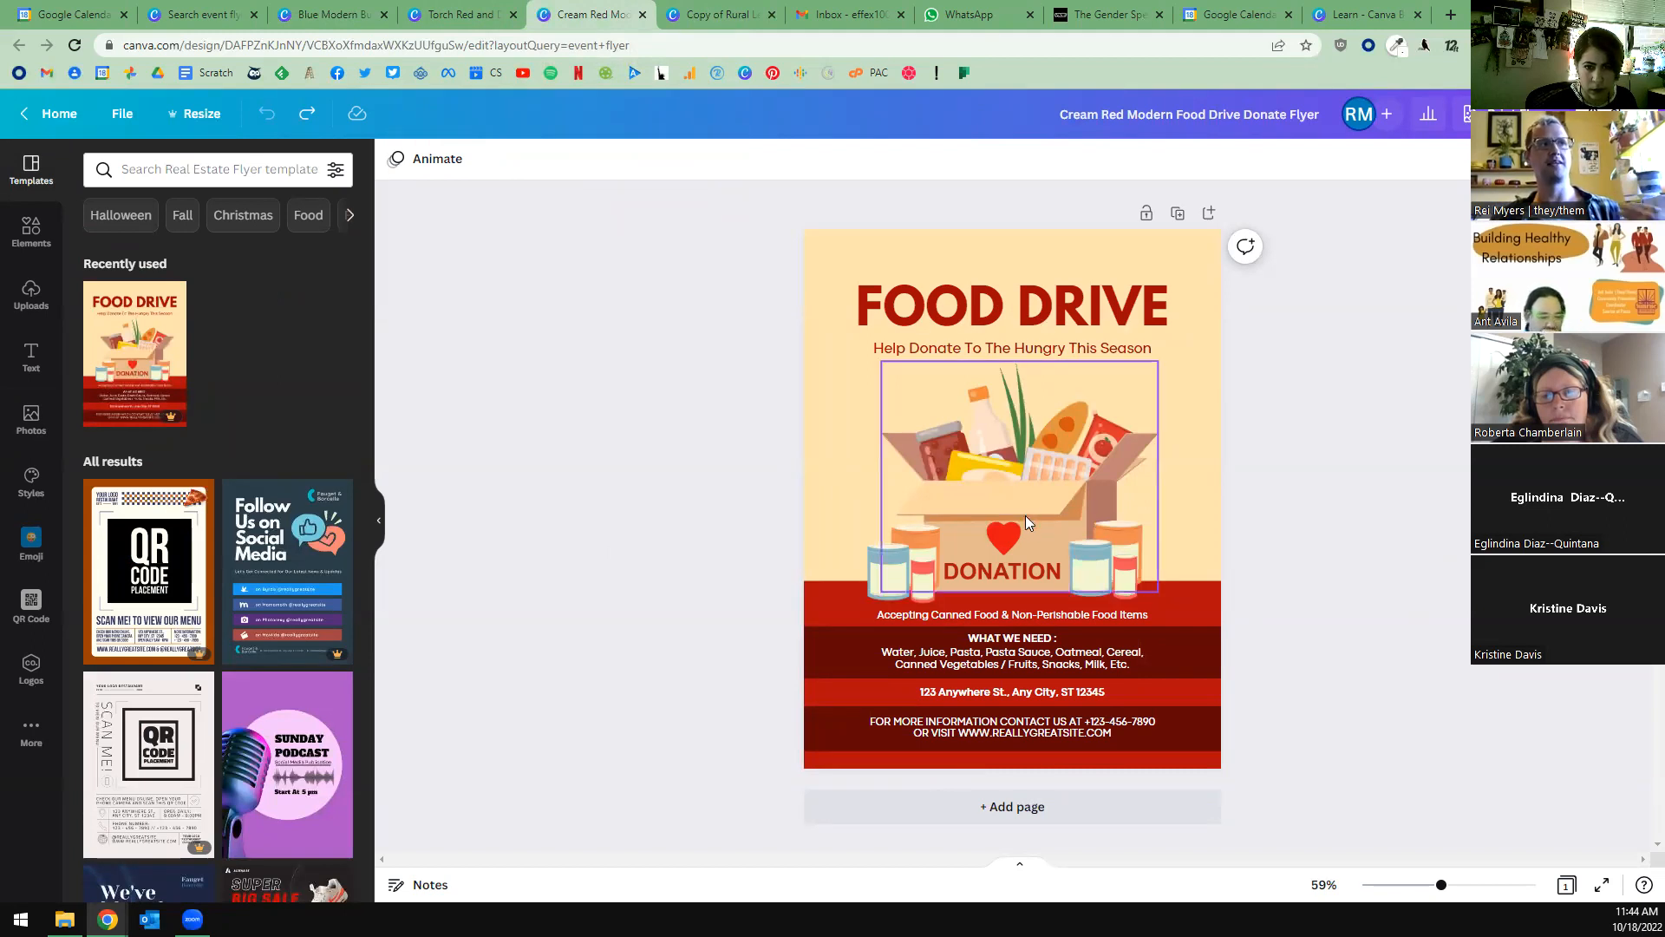
{"action": "left_click", "coordinate": [867, 305]}
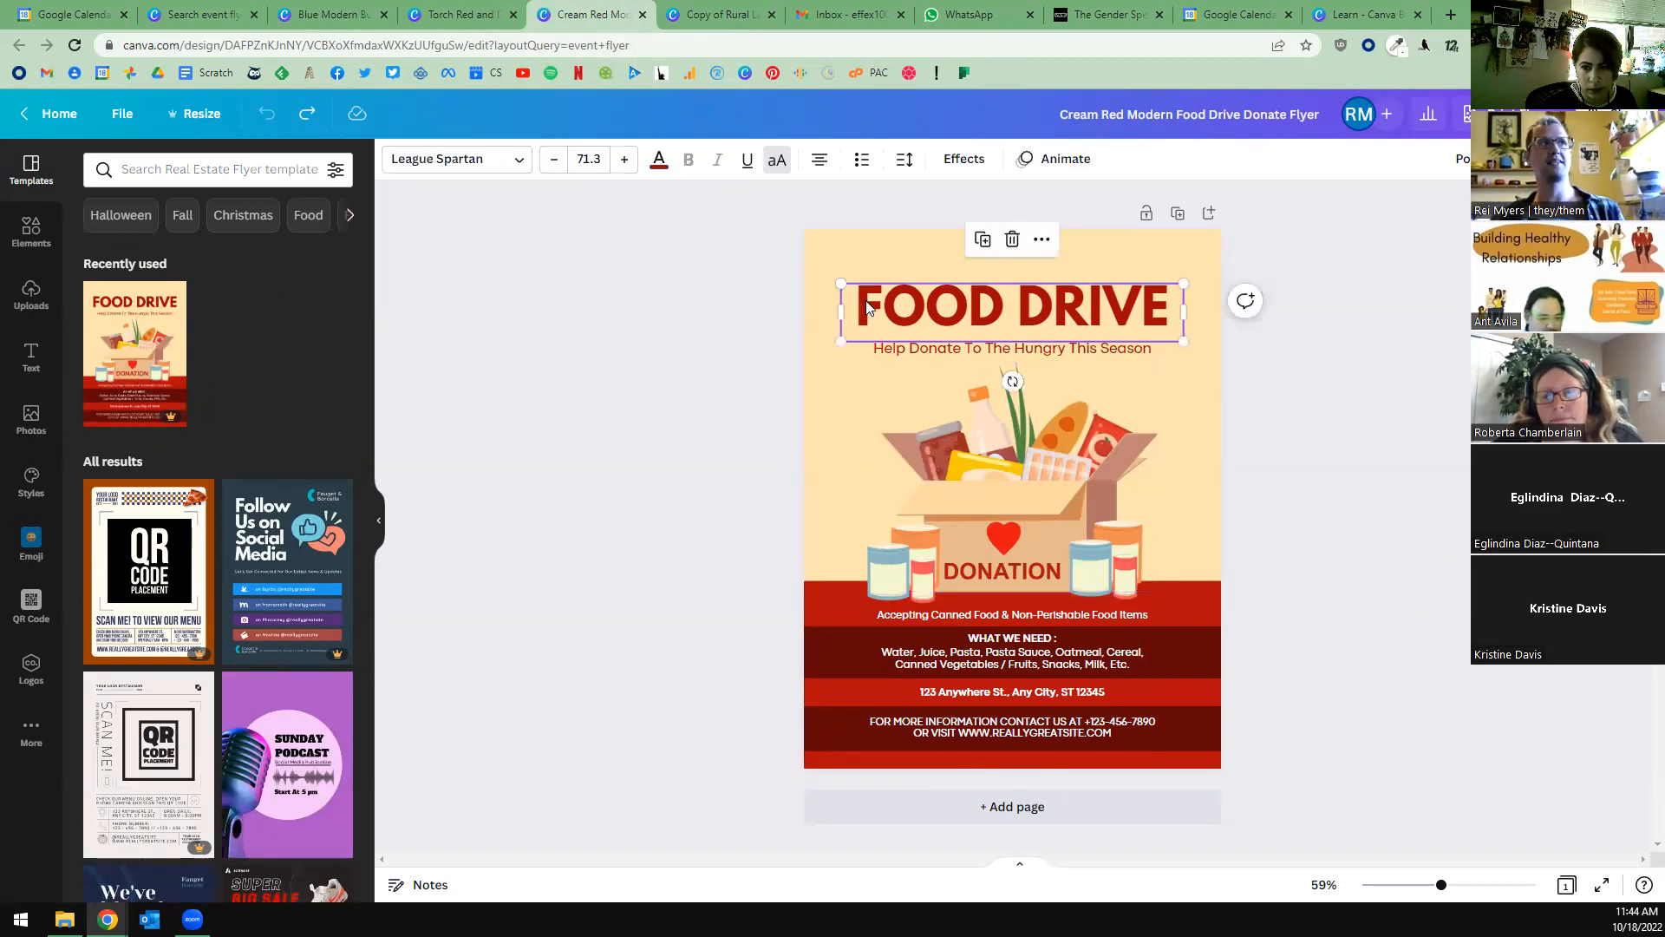
{"action": "double_click", "coordinate": [867, 306]}
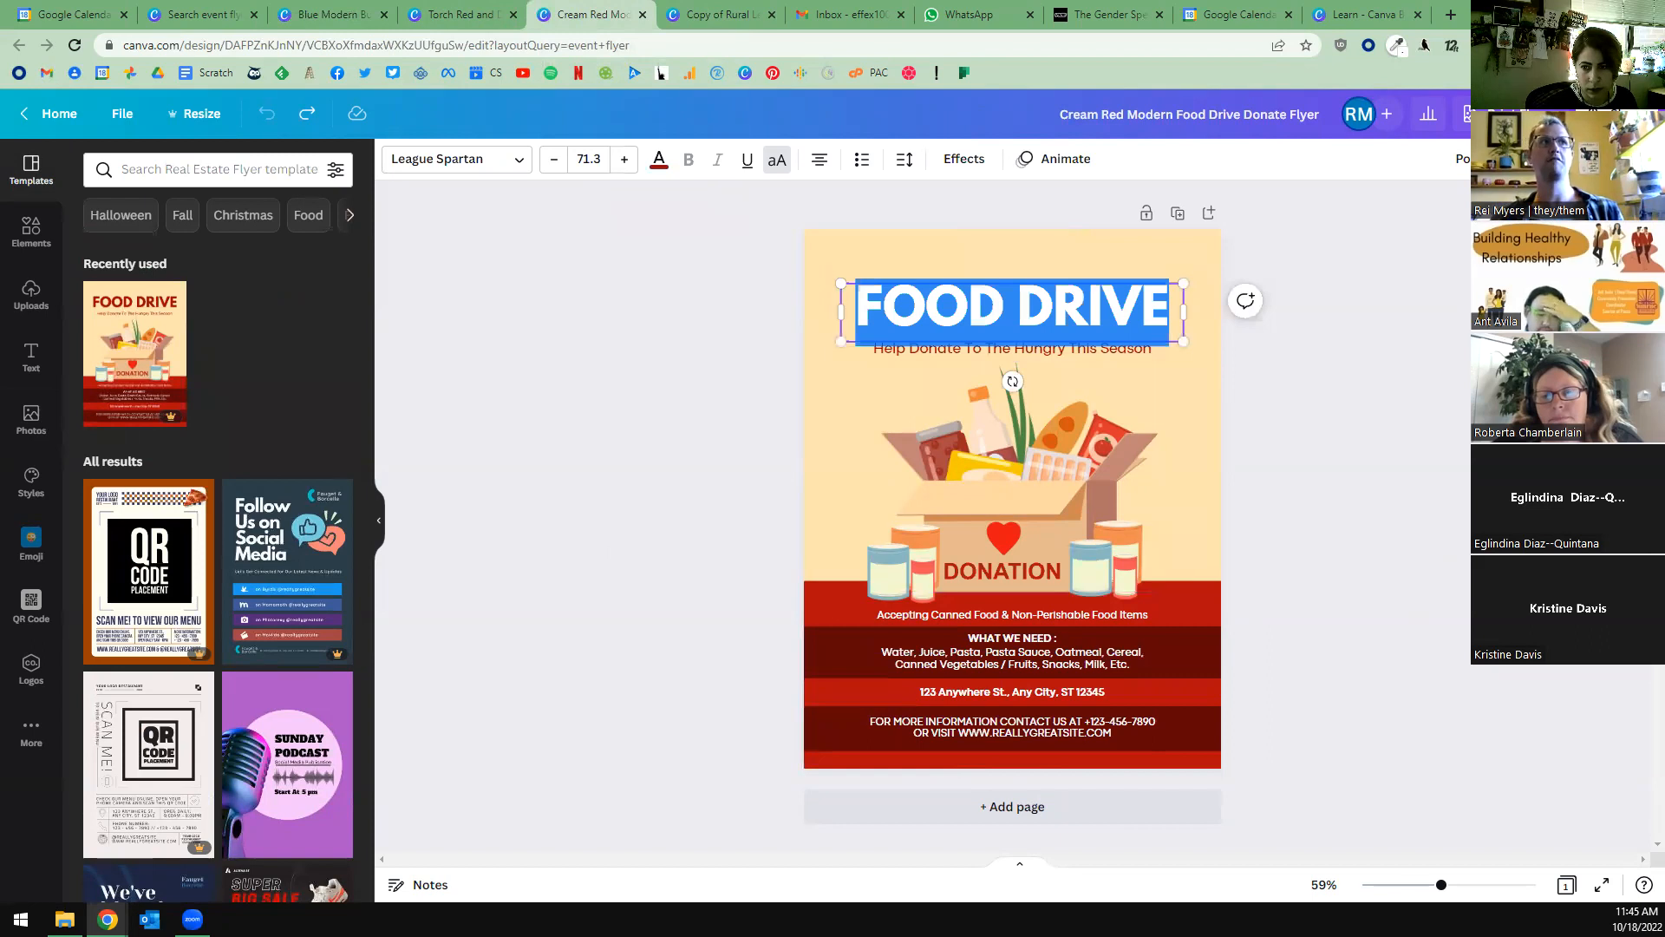
{"action": "key", "text": "Escape"}
{"action": "left_click", "coordinate": [1415, 475]}
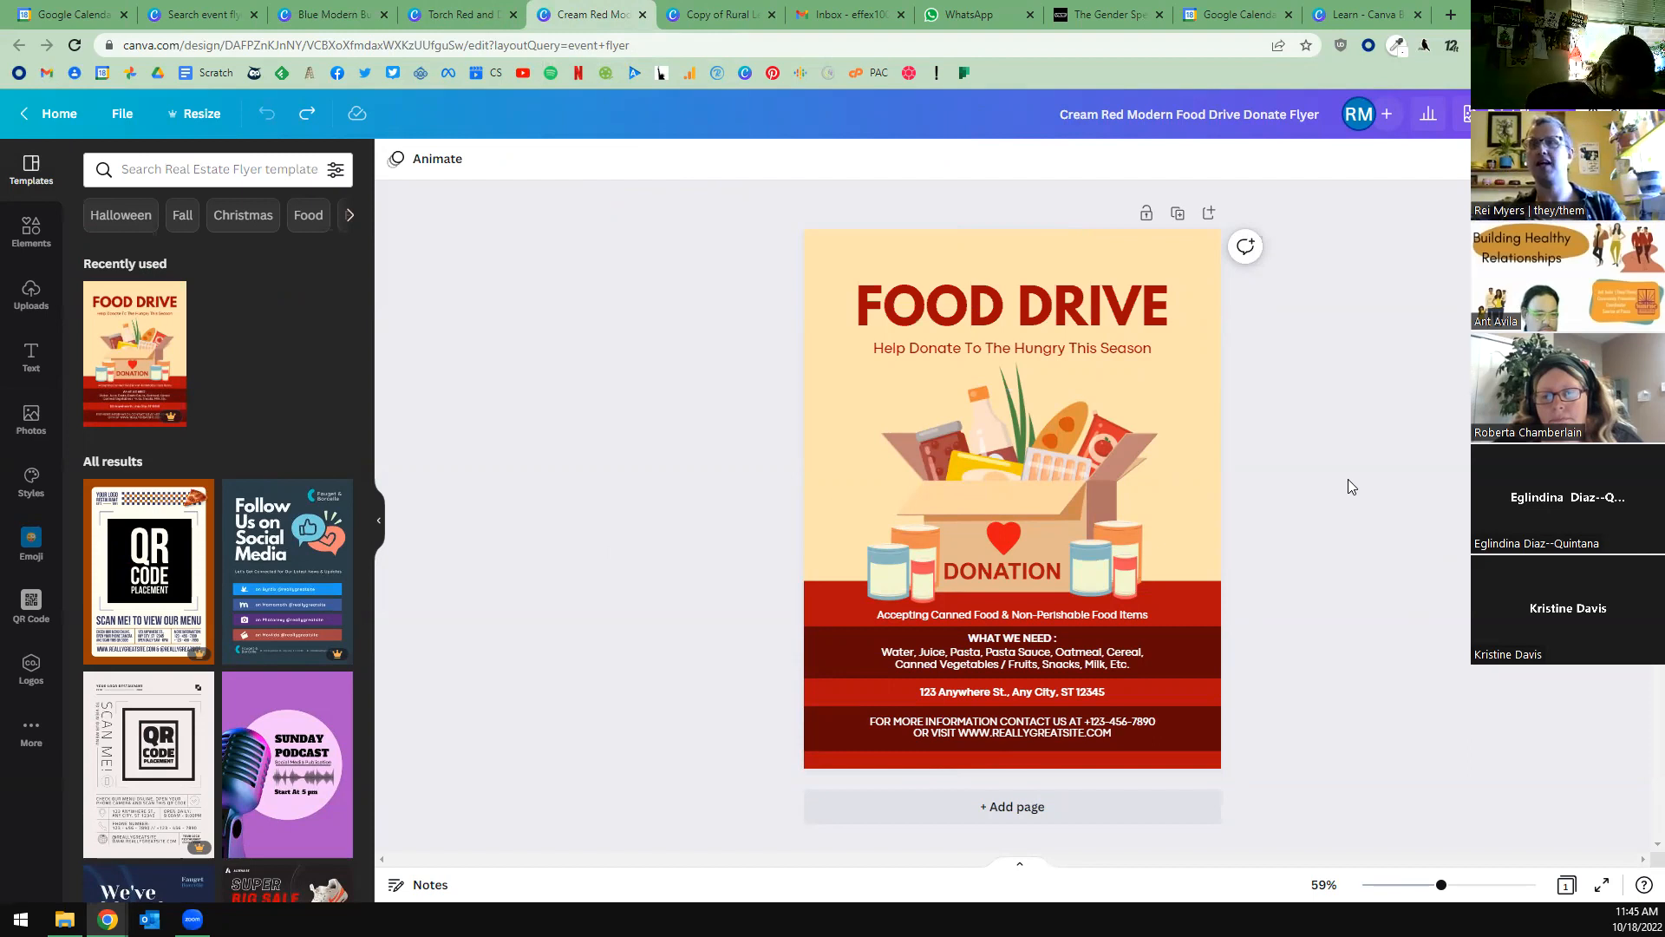
Try the Codec Pro and League Gothic fonts on the FOOD DRIVE heading, and undo the font changes.
{"action": "left_click", "coordinate": [1157, 335]}
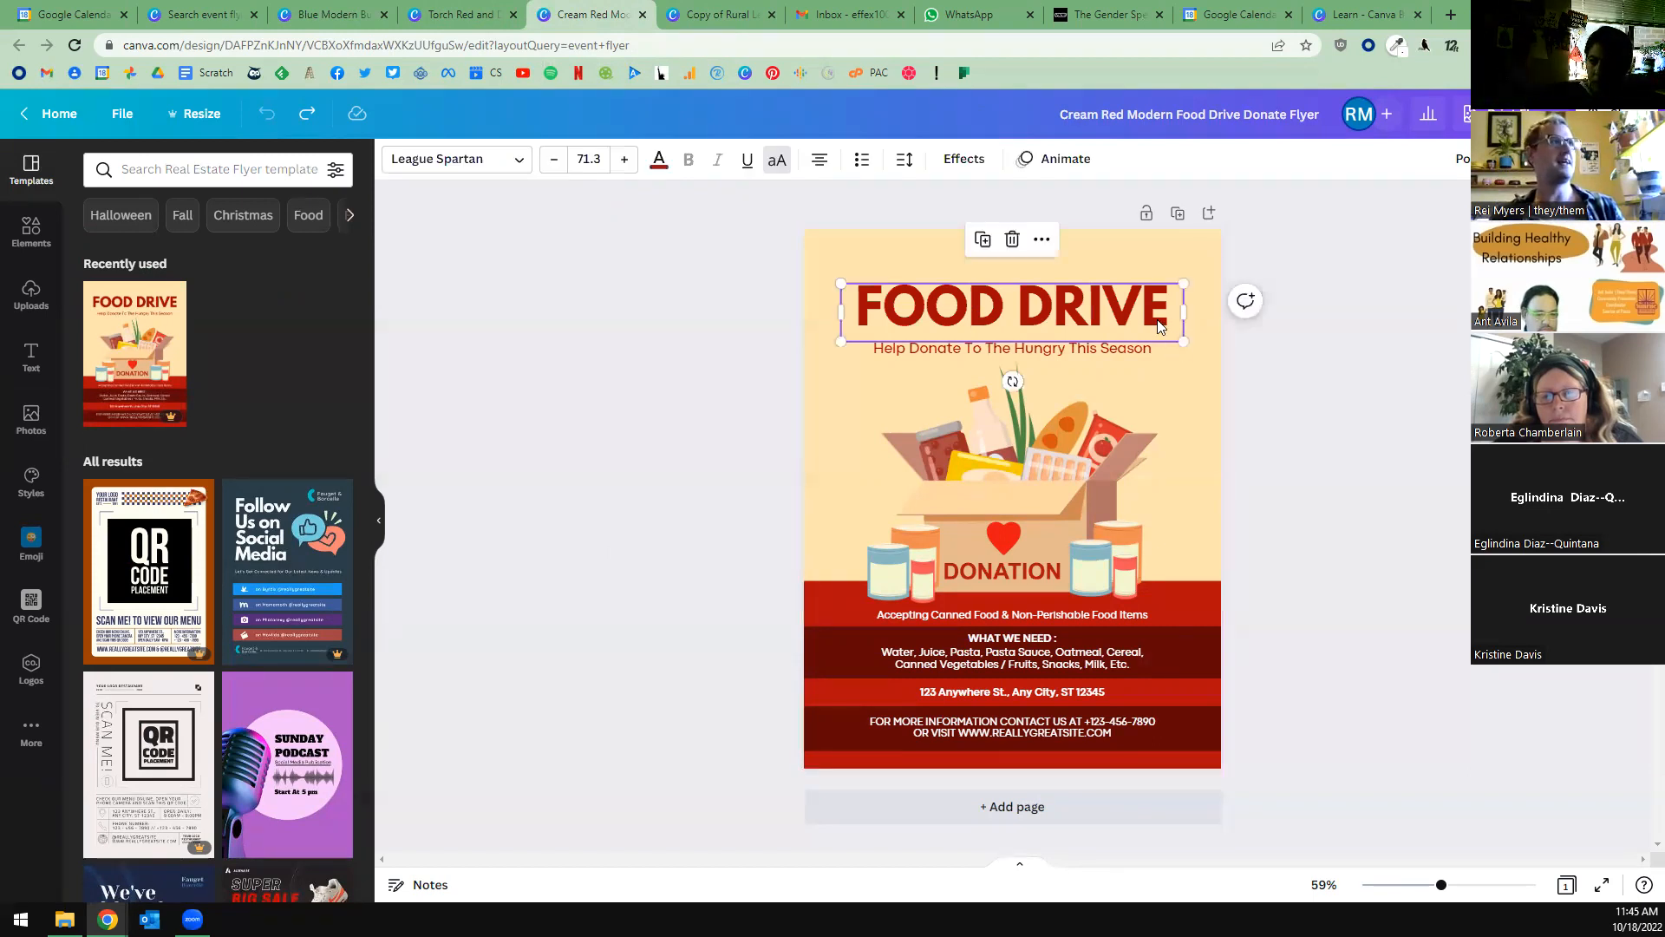
{"action": "left_click", "coordinate": [468, 158]}
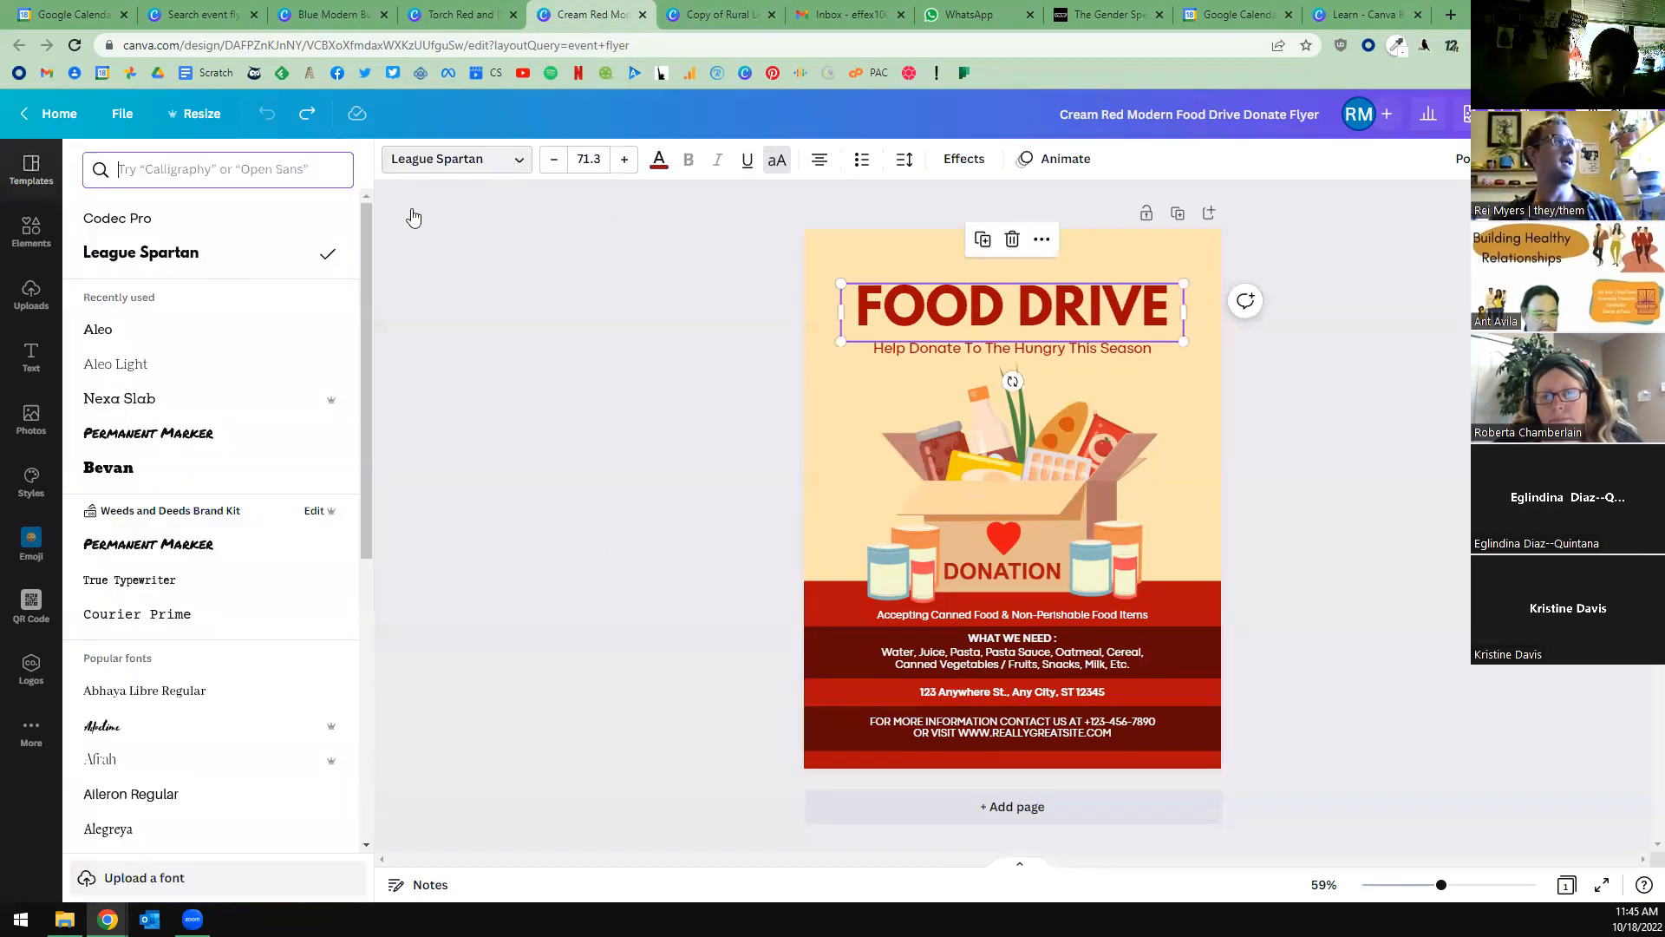
{"action": "left_click", "coordinate": [123, 227]}
{"action": "left_click", "coordinate": [342, 404]}
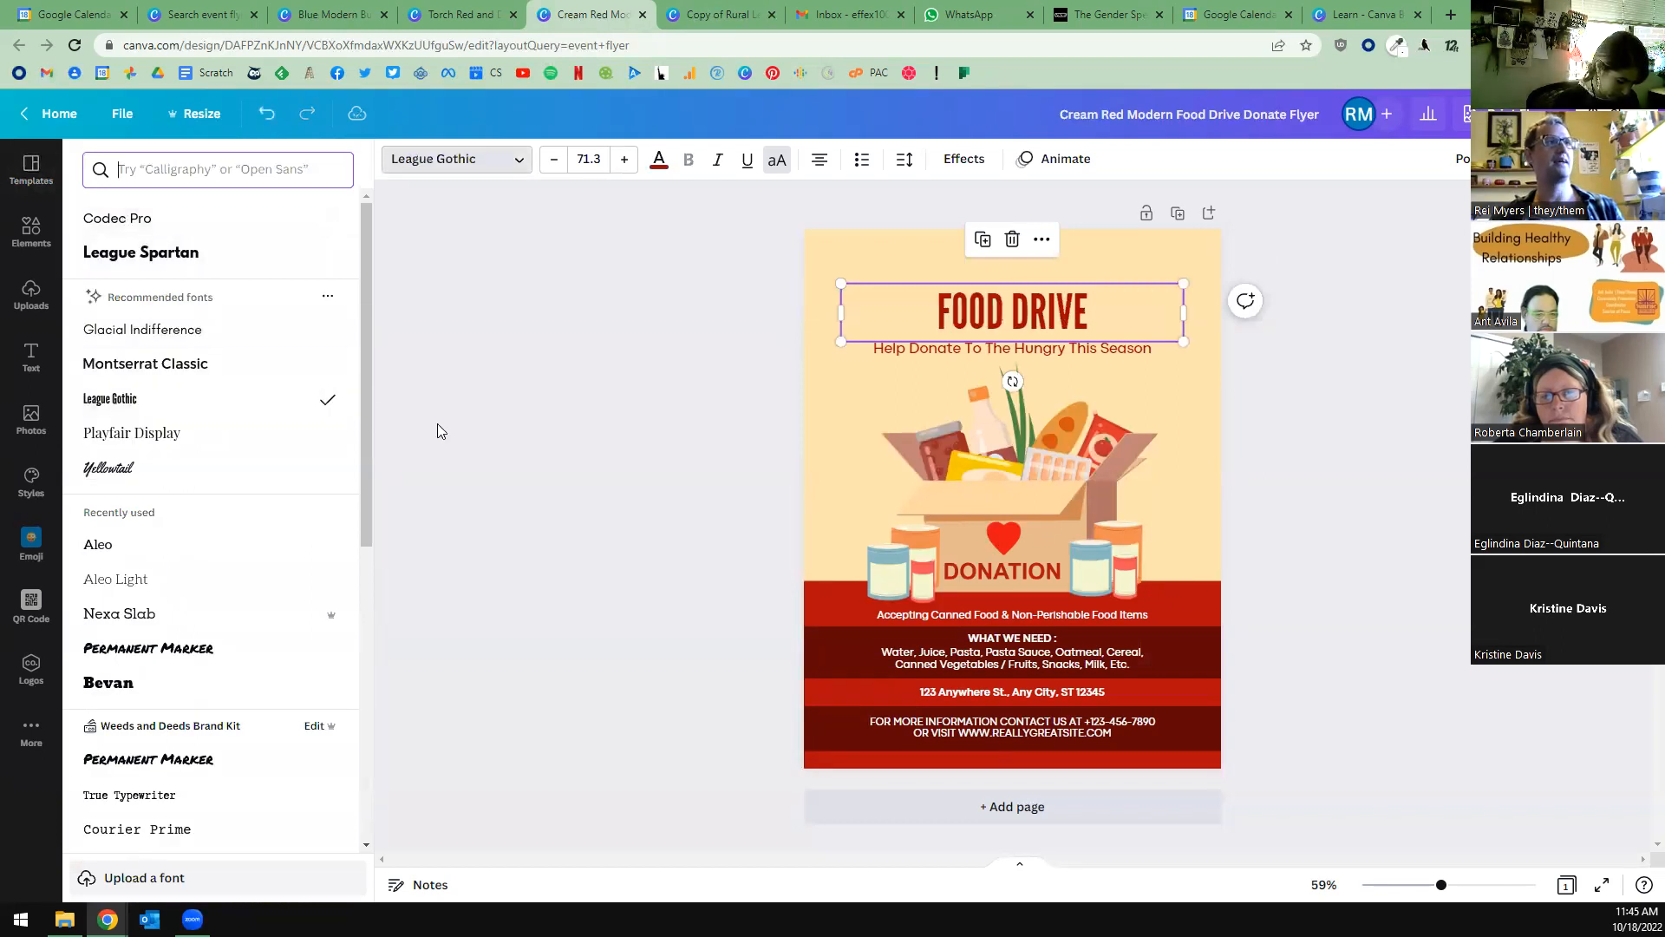
{"action": "key", "text": "ctrl+z"}
{"action": "key", "text": "ctrl+z"}
{"action": "left_click", "coordinate": [599, 429]}
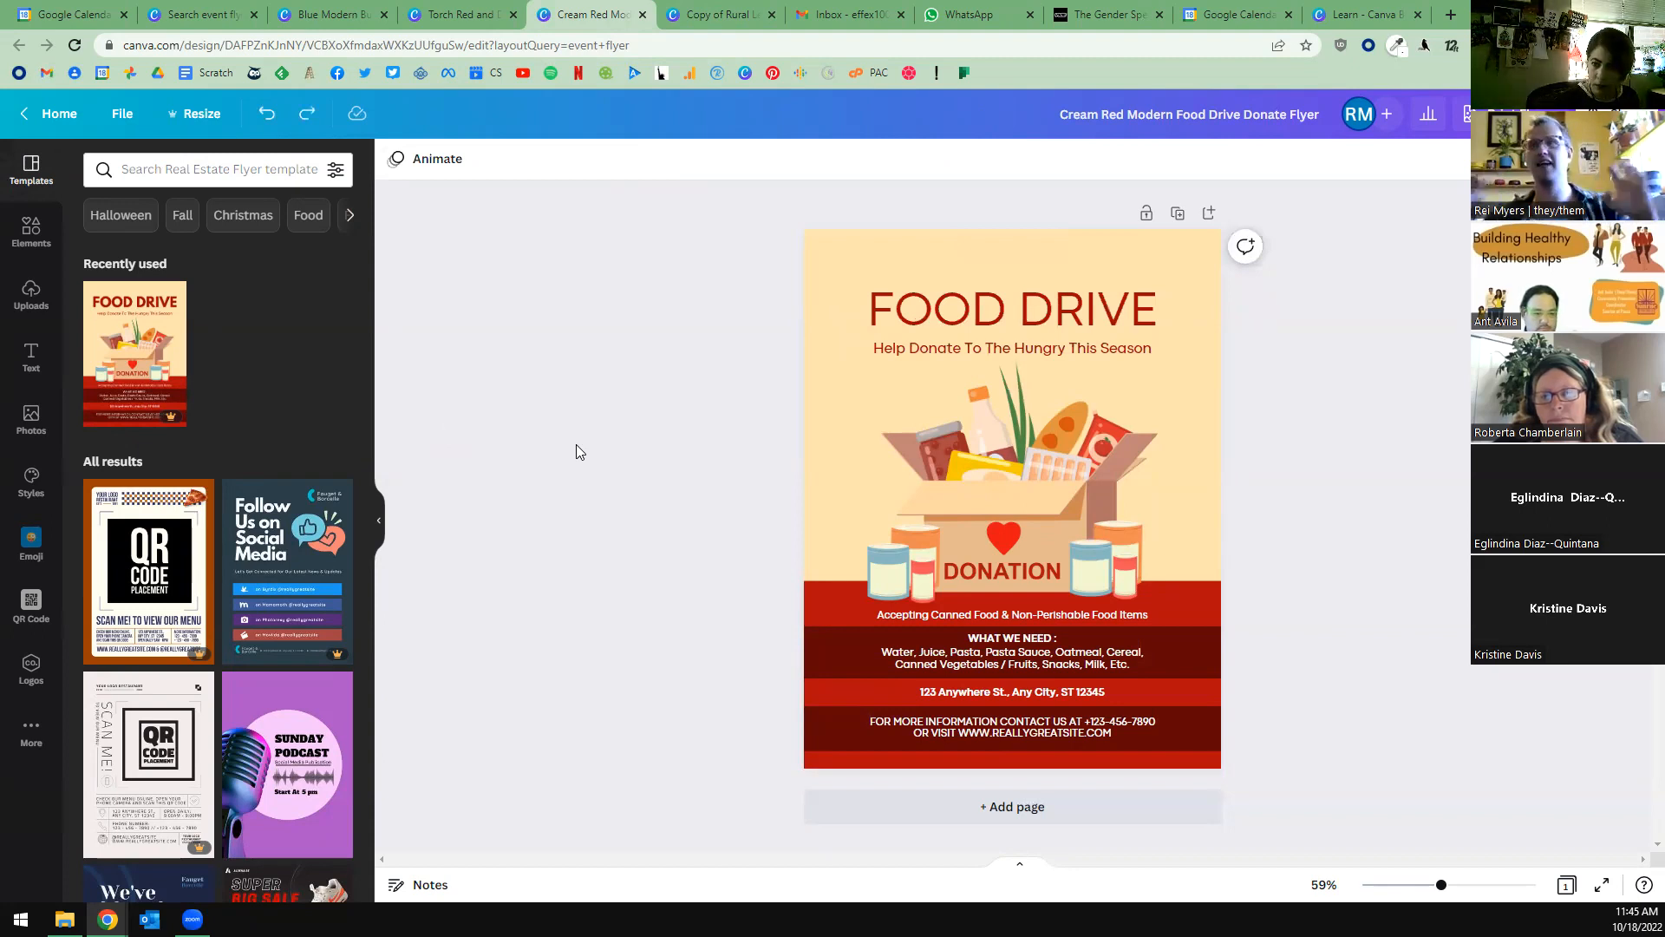
{"action": "key", "text": "ctrl+z"}
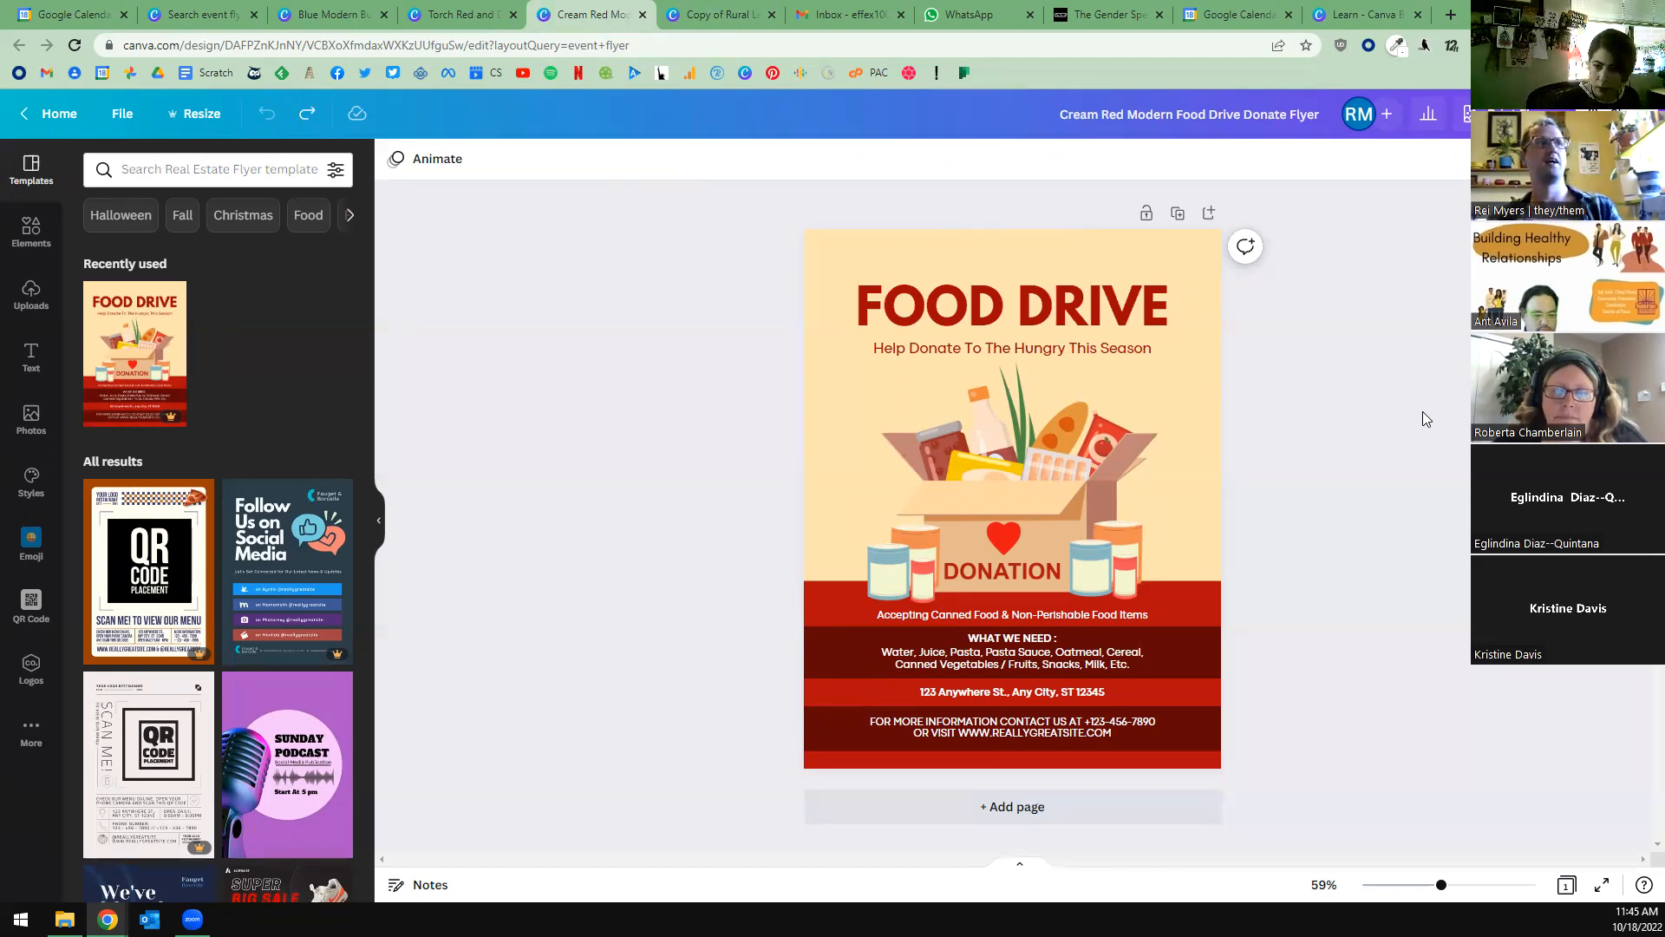
Delete the donation box illustration and both groups of cans beside it from the food drive flyer.
{"action": "left_click", "coordinate": [1010, 498]}
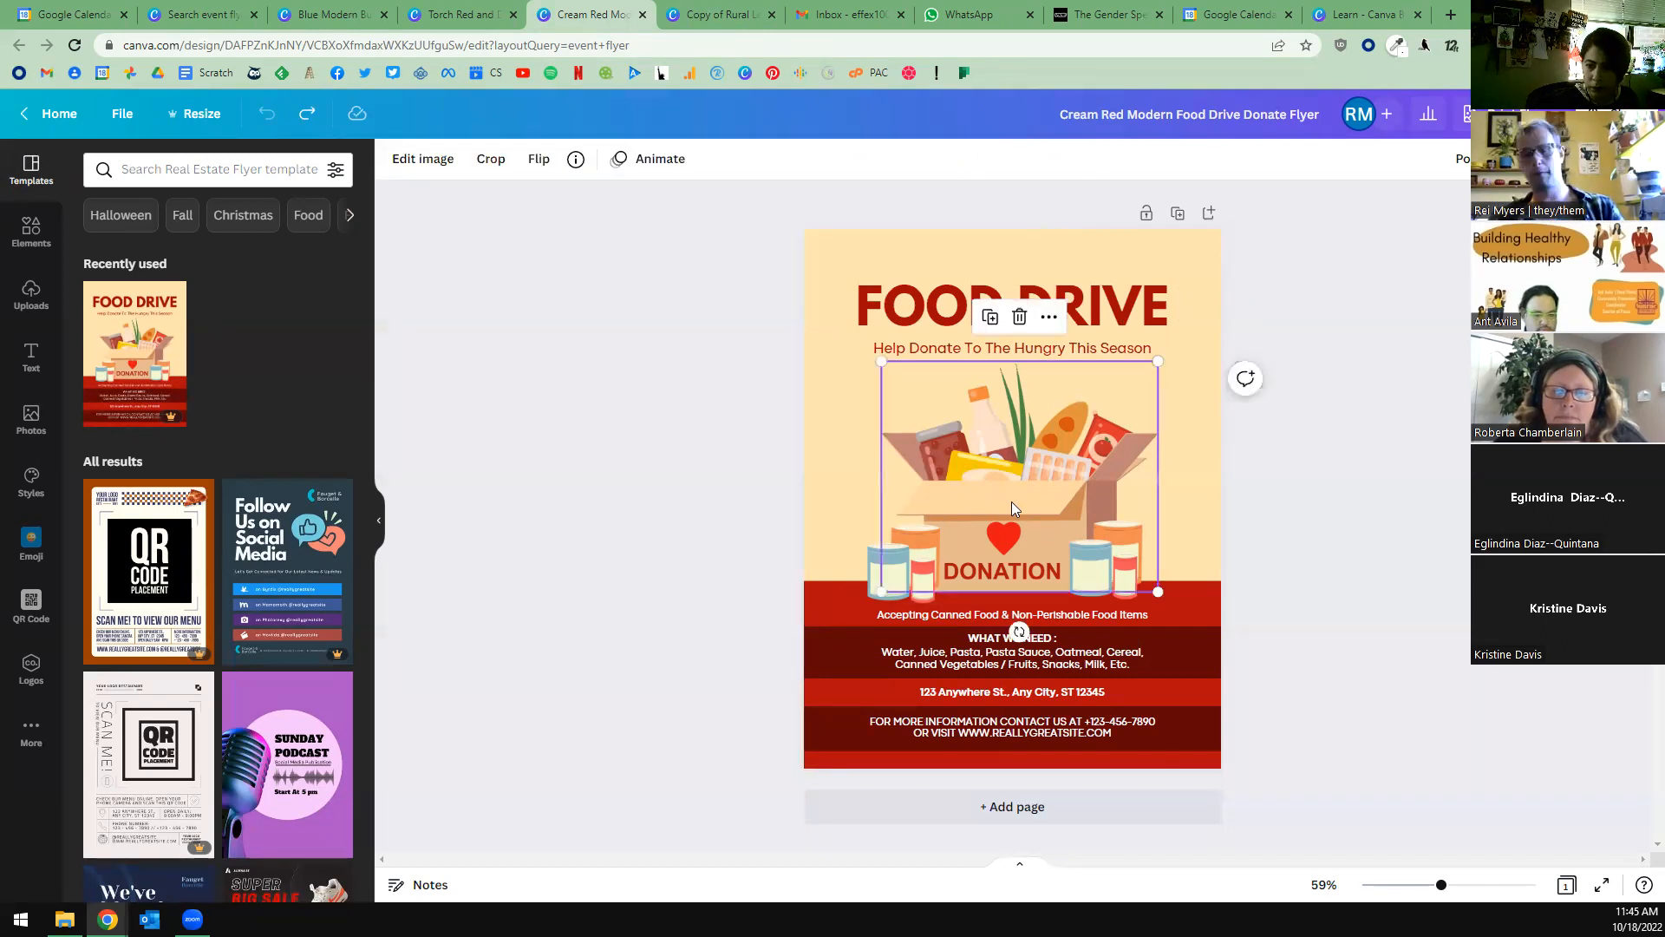
{"action": "key", "text": "Delete"}
{"action": "left_click", "coordinate": [902, 562]}
{"action": "key", "text": "Delete"}
{"action": "left_click", "coordinate": [1114, 558]}
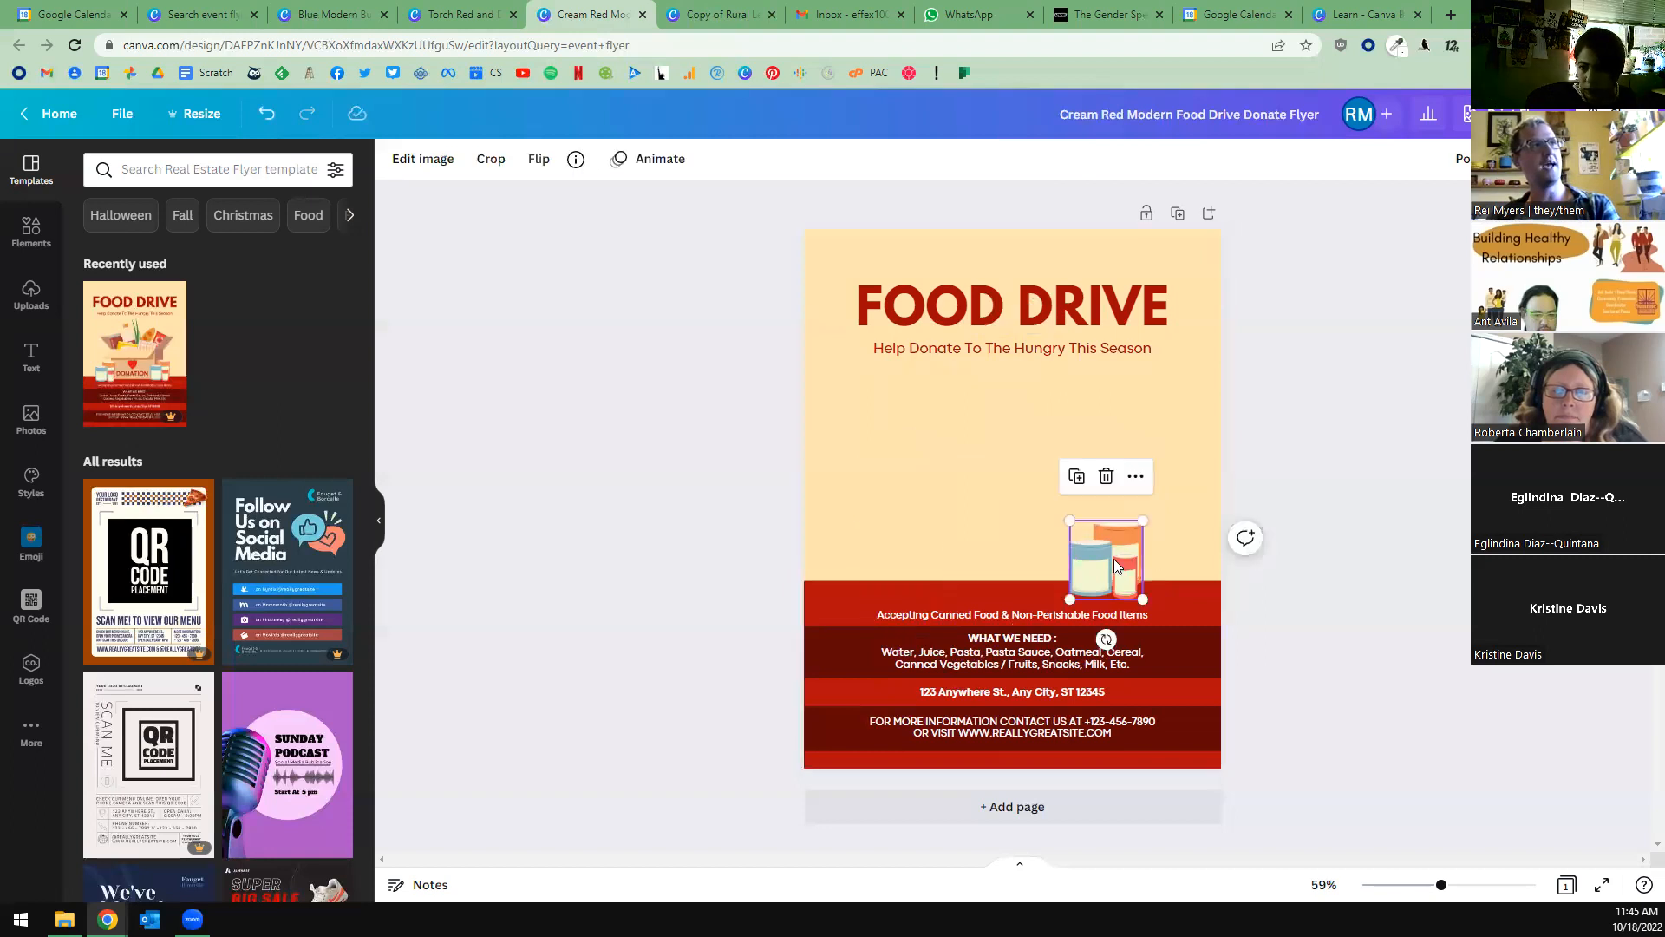
{"action": "key", "text": "Delete"}
Replace the FOOD DRIVE heading text with SUPPORT GROUP.
{"action": "left_click", "coordinate": [1020, 300]}
{"action": "double_click", "coordinate": [1020, 300]}
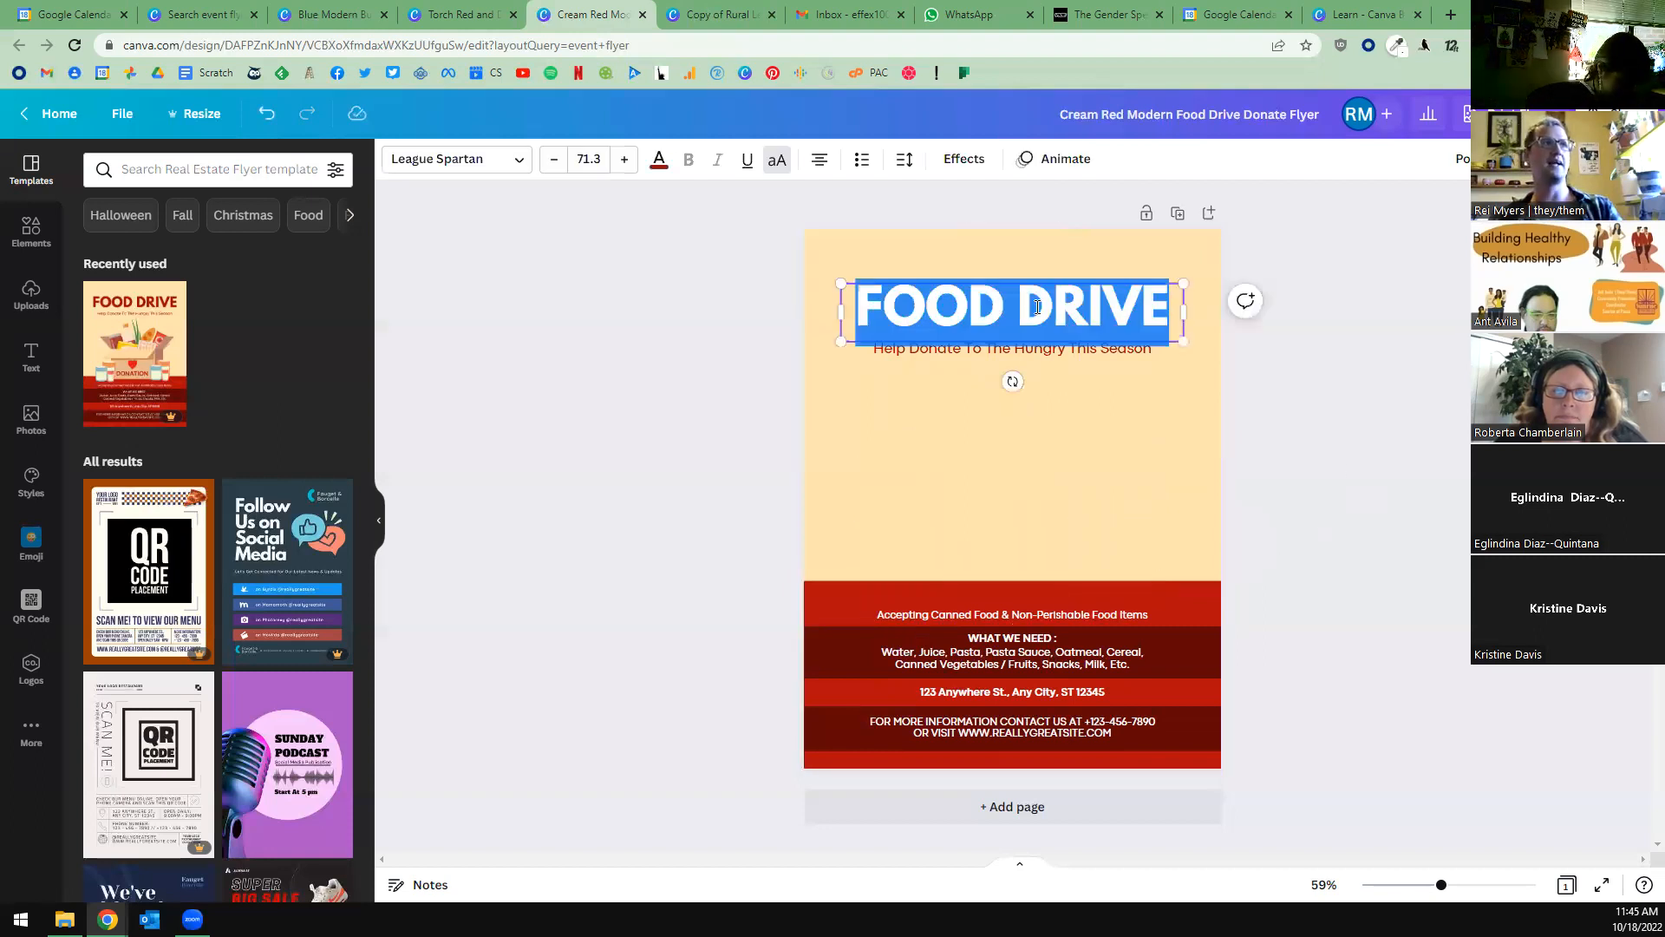
{"action": "left_click", "coordinate": [699, 471]}
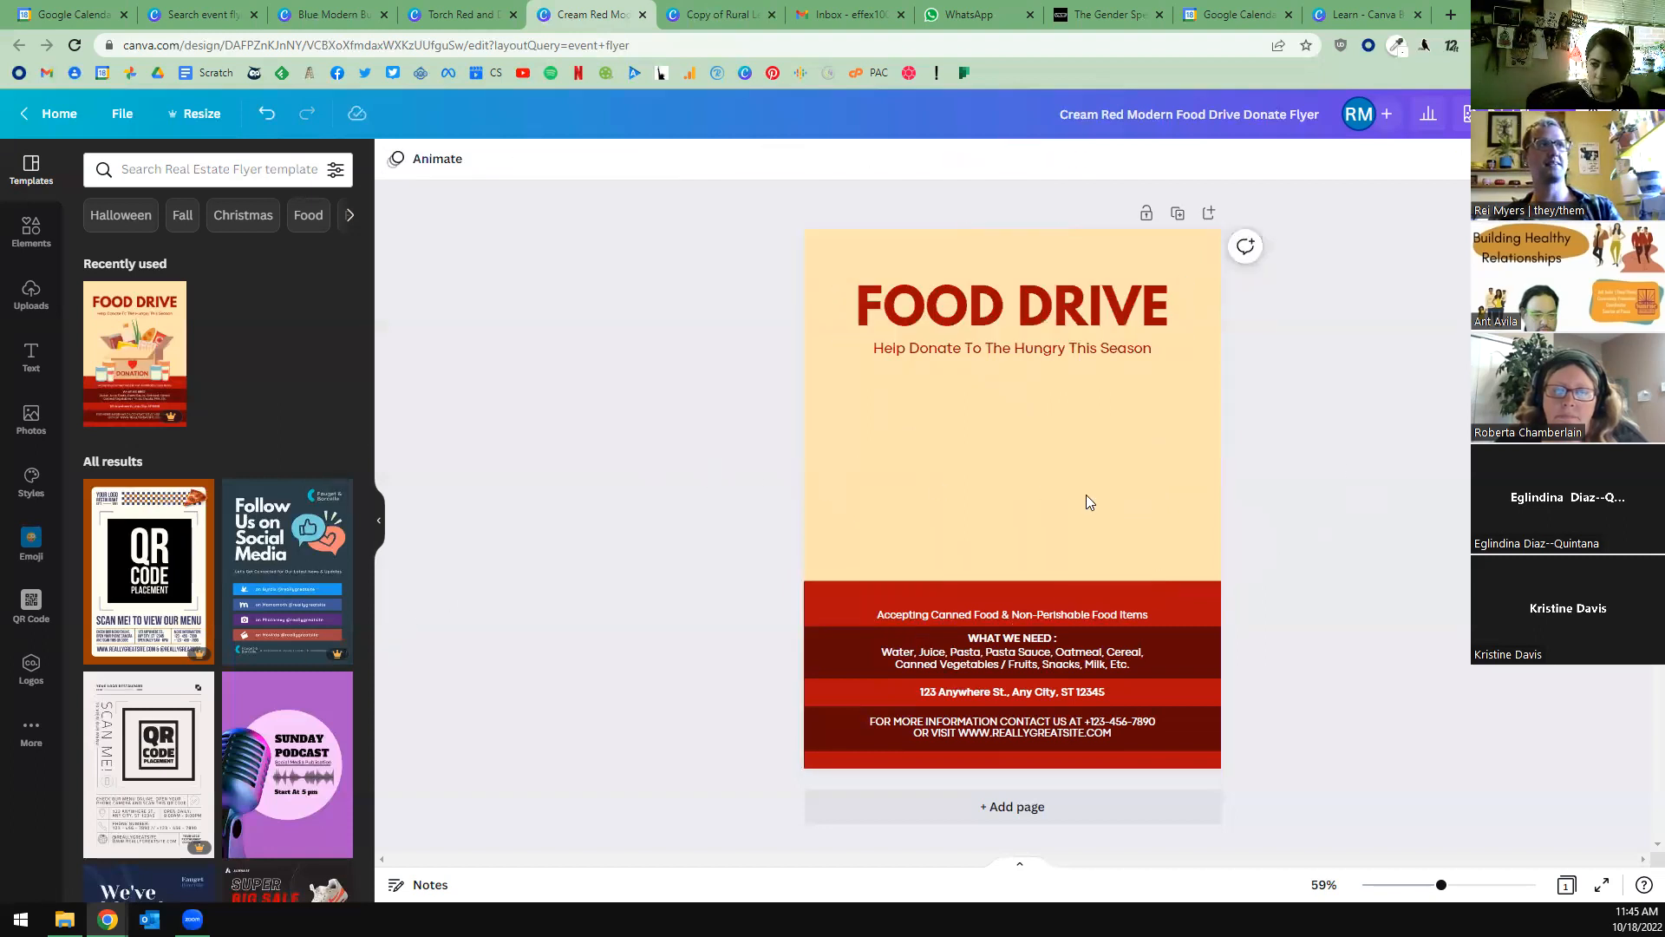
{"action": "left_click", "coordinate": [999, 304]}
{"action": "double_click", "coordinate": [999, 304]}
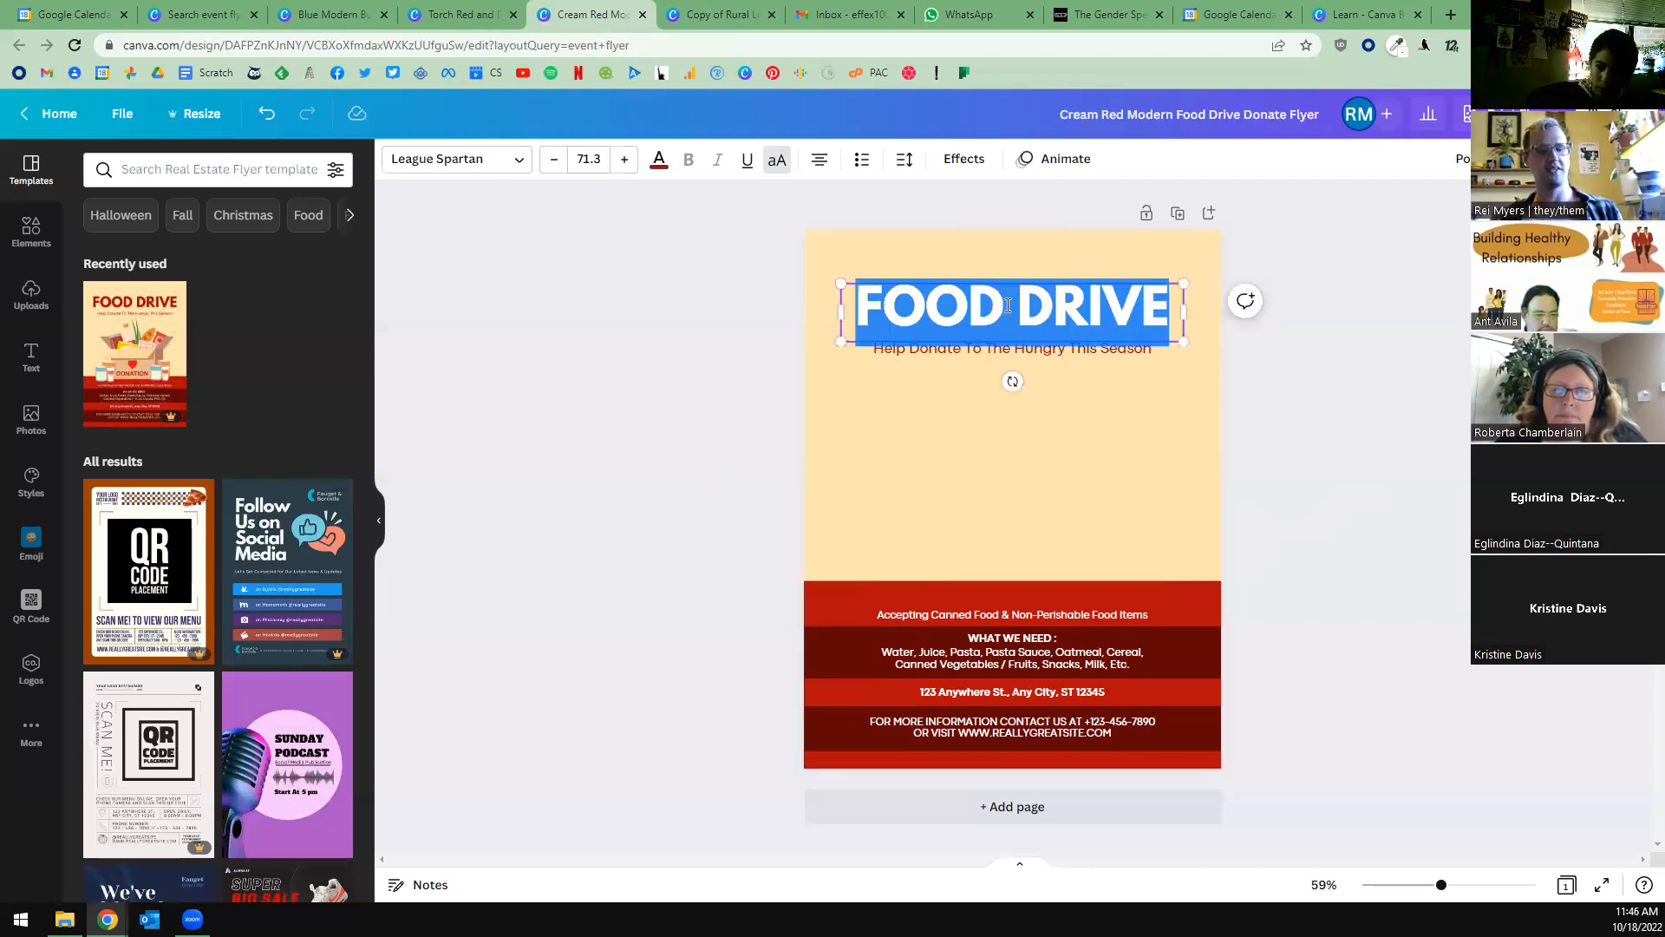
{"action": "type", "text": "SUPPO"}
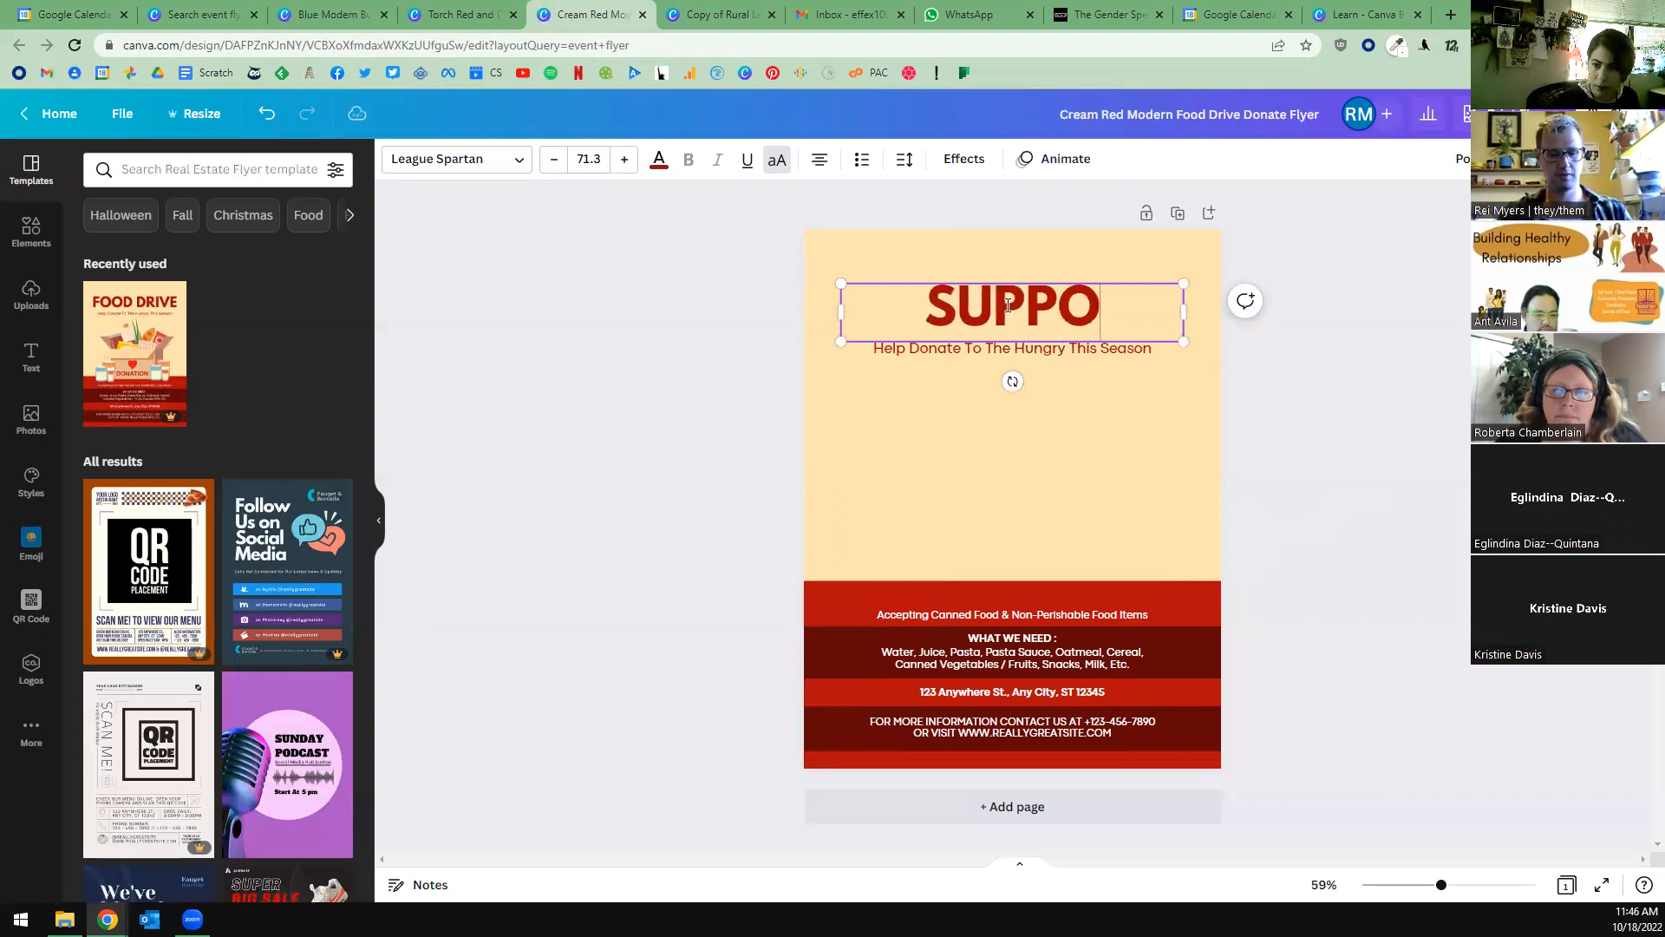
{"action": "type", "text": "RT GROUP"}
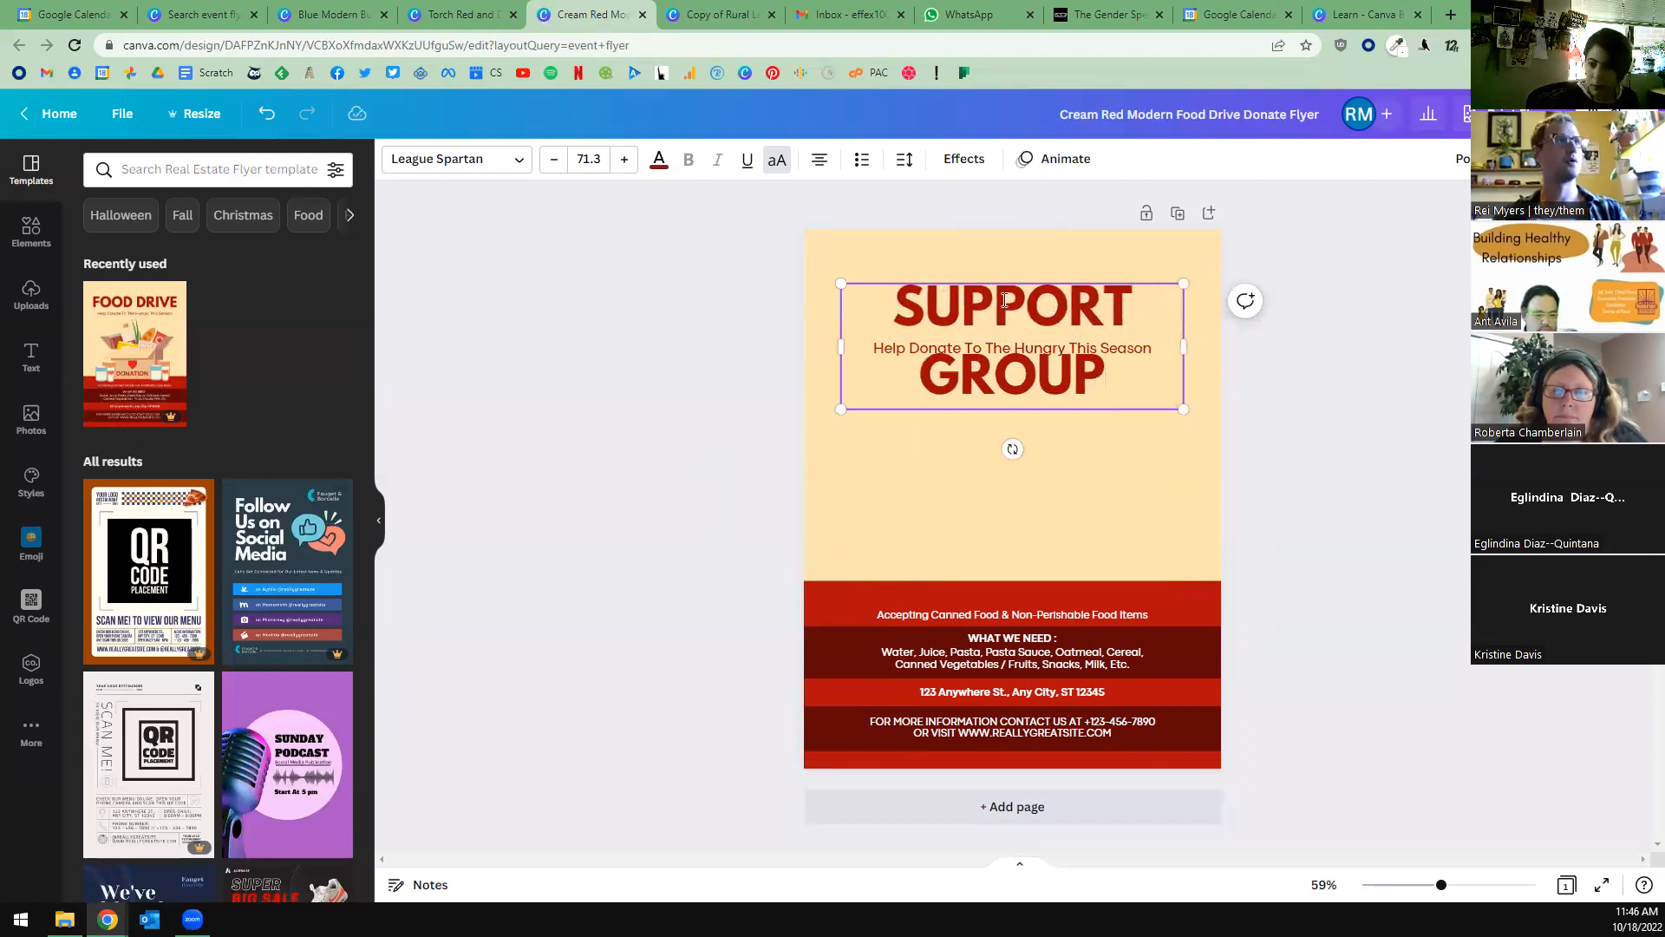
{"action": "key", "text": "Escape"}
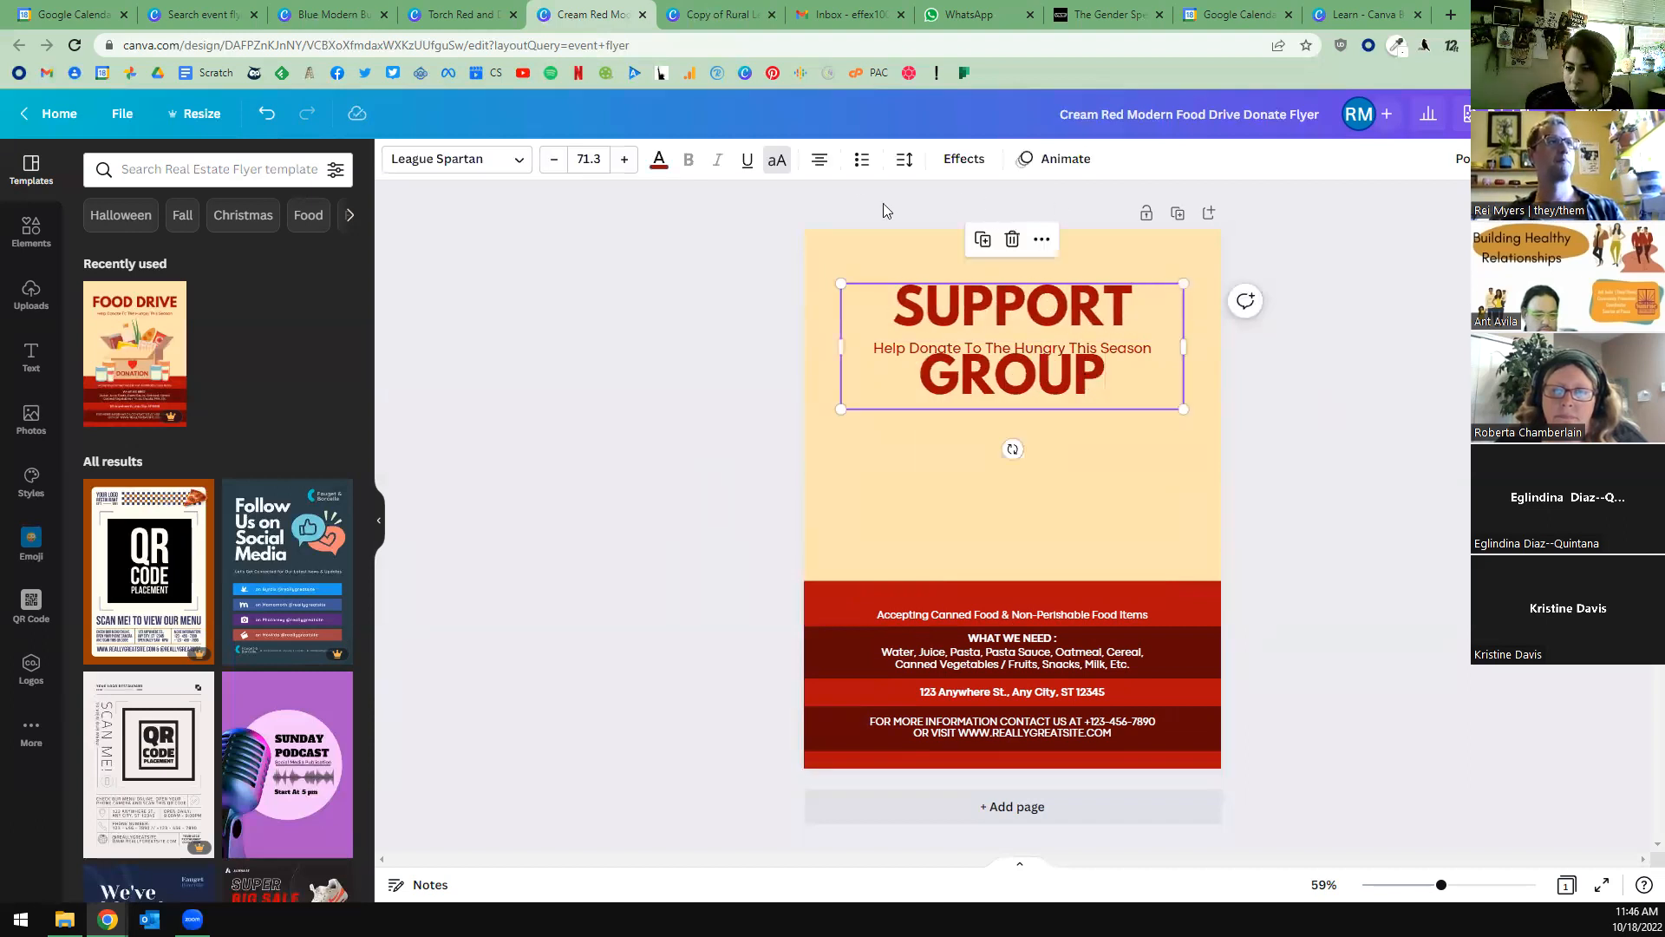
Tighten the SUPPORT GROUP heading's line spacing to 1.1.
{"action": "left_click", "coordinate": [905, 159]}
{"action": "left_click", "coordinate": [1113, 259]}
{"action": "type", "text": "1.1"}
{"action": "key", "text": "Return"}
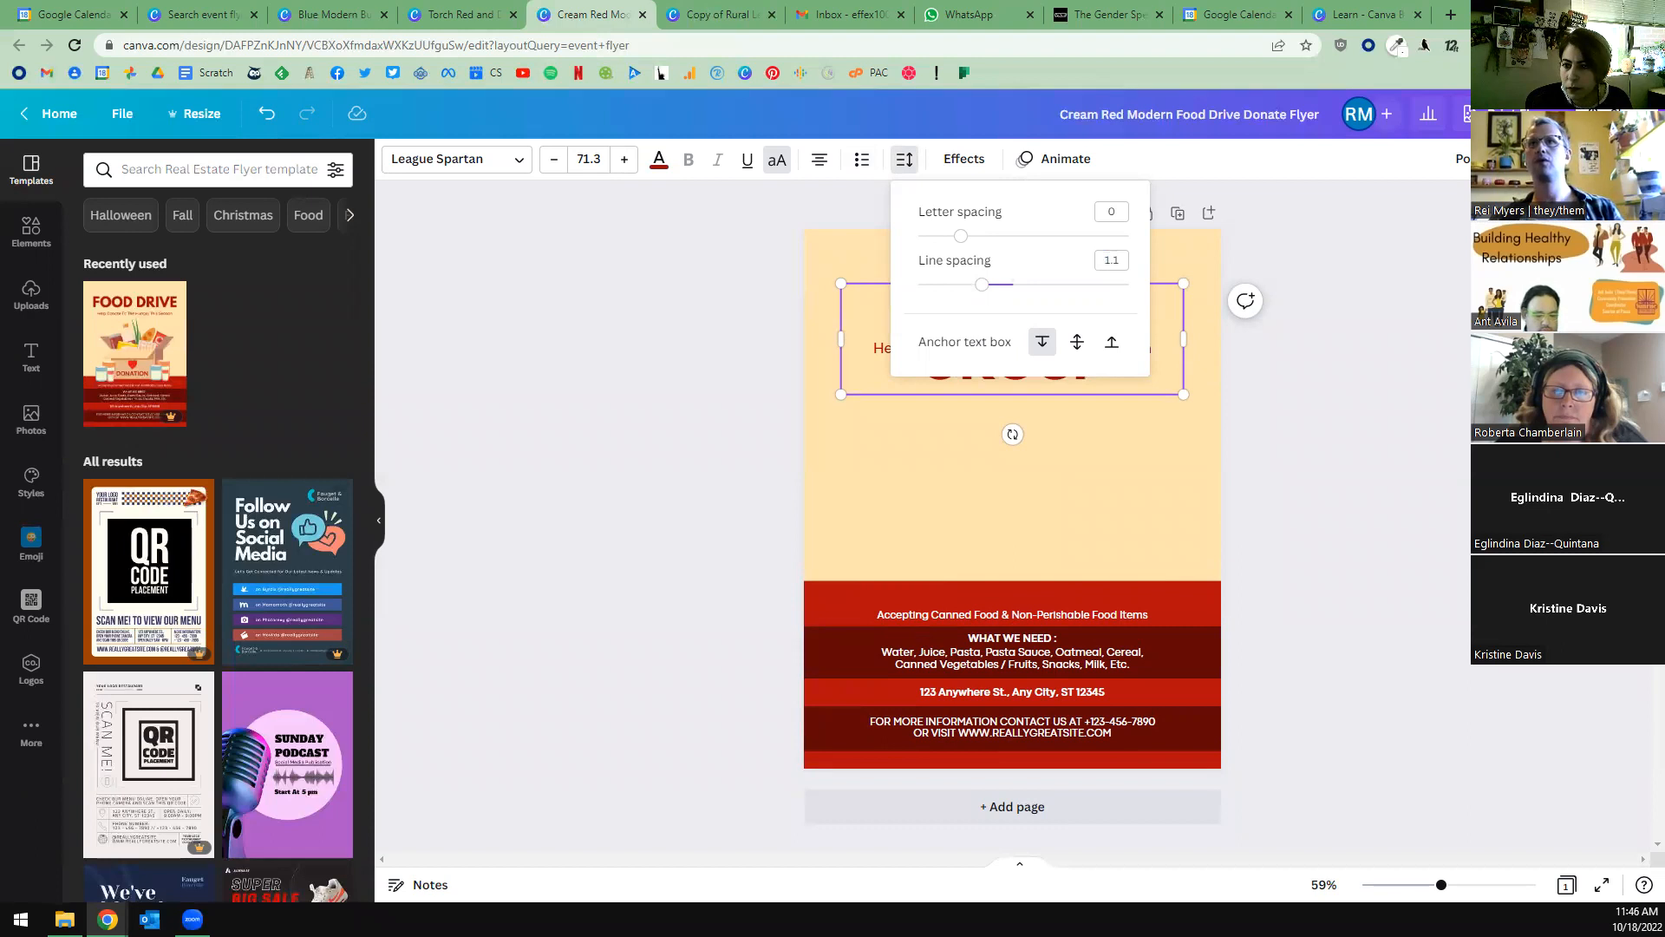
{"action": "left_click", "coordinate": [1372, 434]}
Move the SUPPORT GROUP heading up and the subtitle slightly down so the two no longer overlap.
{"action": "left_click", "coordinate": [1043, 375]}
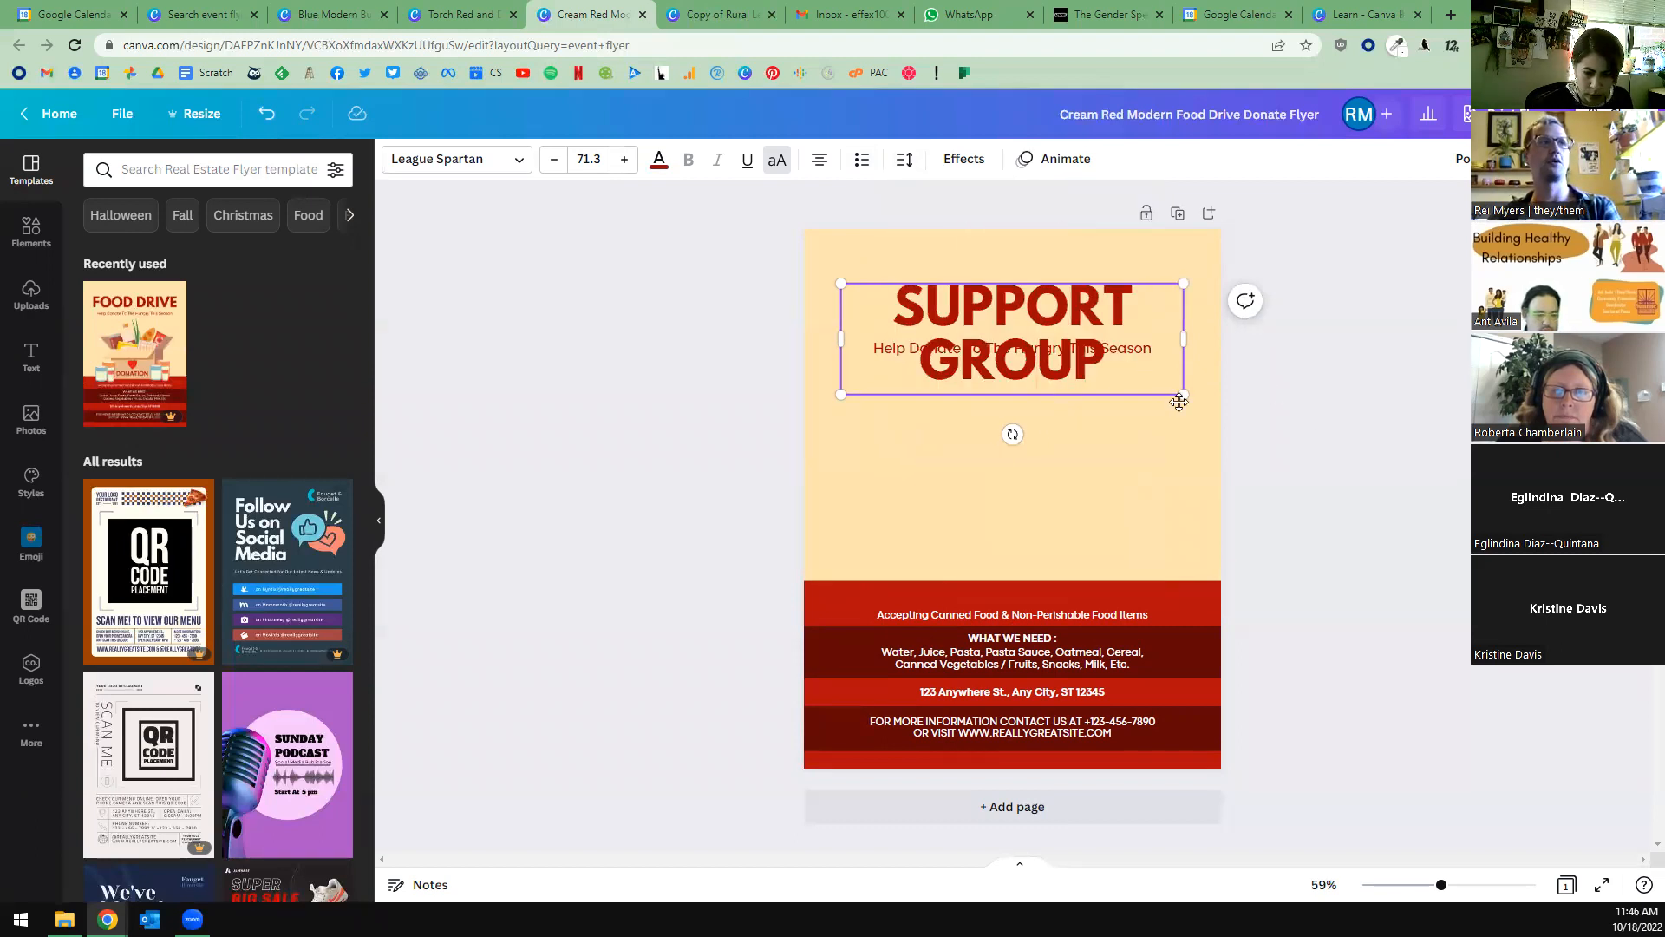
{"action": "left_click", "coordinate": [1178, 422]}
{"action": "left_click_drag", "start_coordinate": [1058, 380], "coordinate": [1128, 404]}
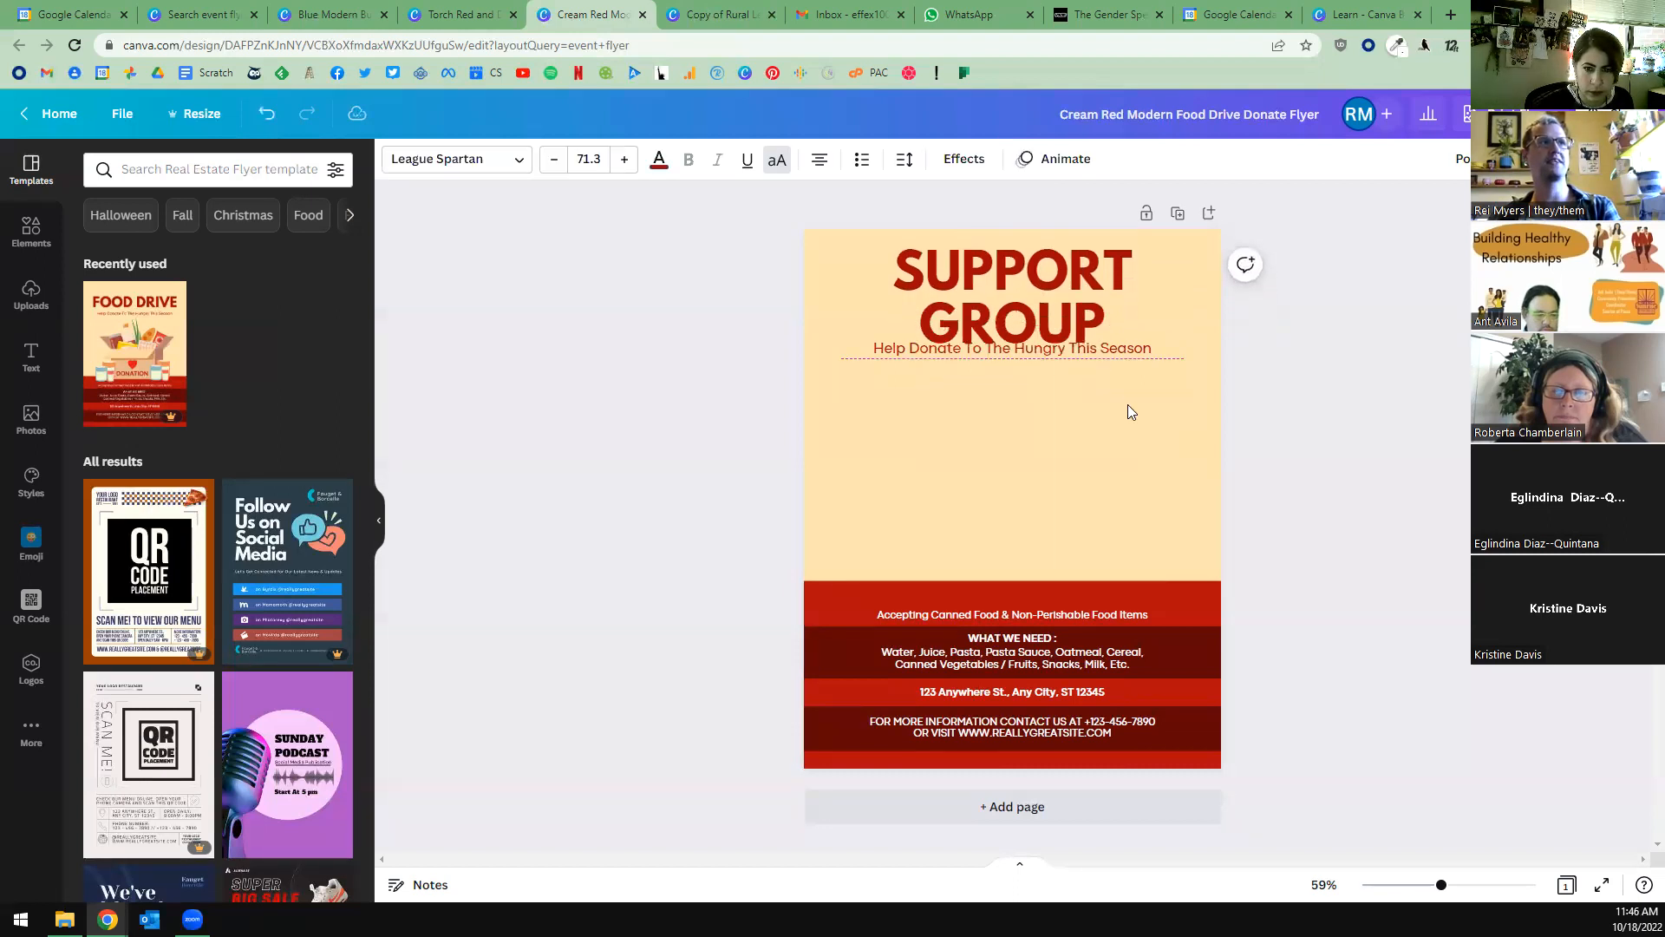
{"action": "left_click", "coordinate": [1110, 355]}
{"action": "left_click_drag", "start_coordinate": [1053, 335], "coordinate": [1052, 338]}
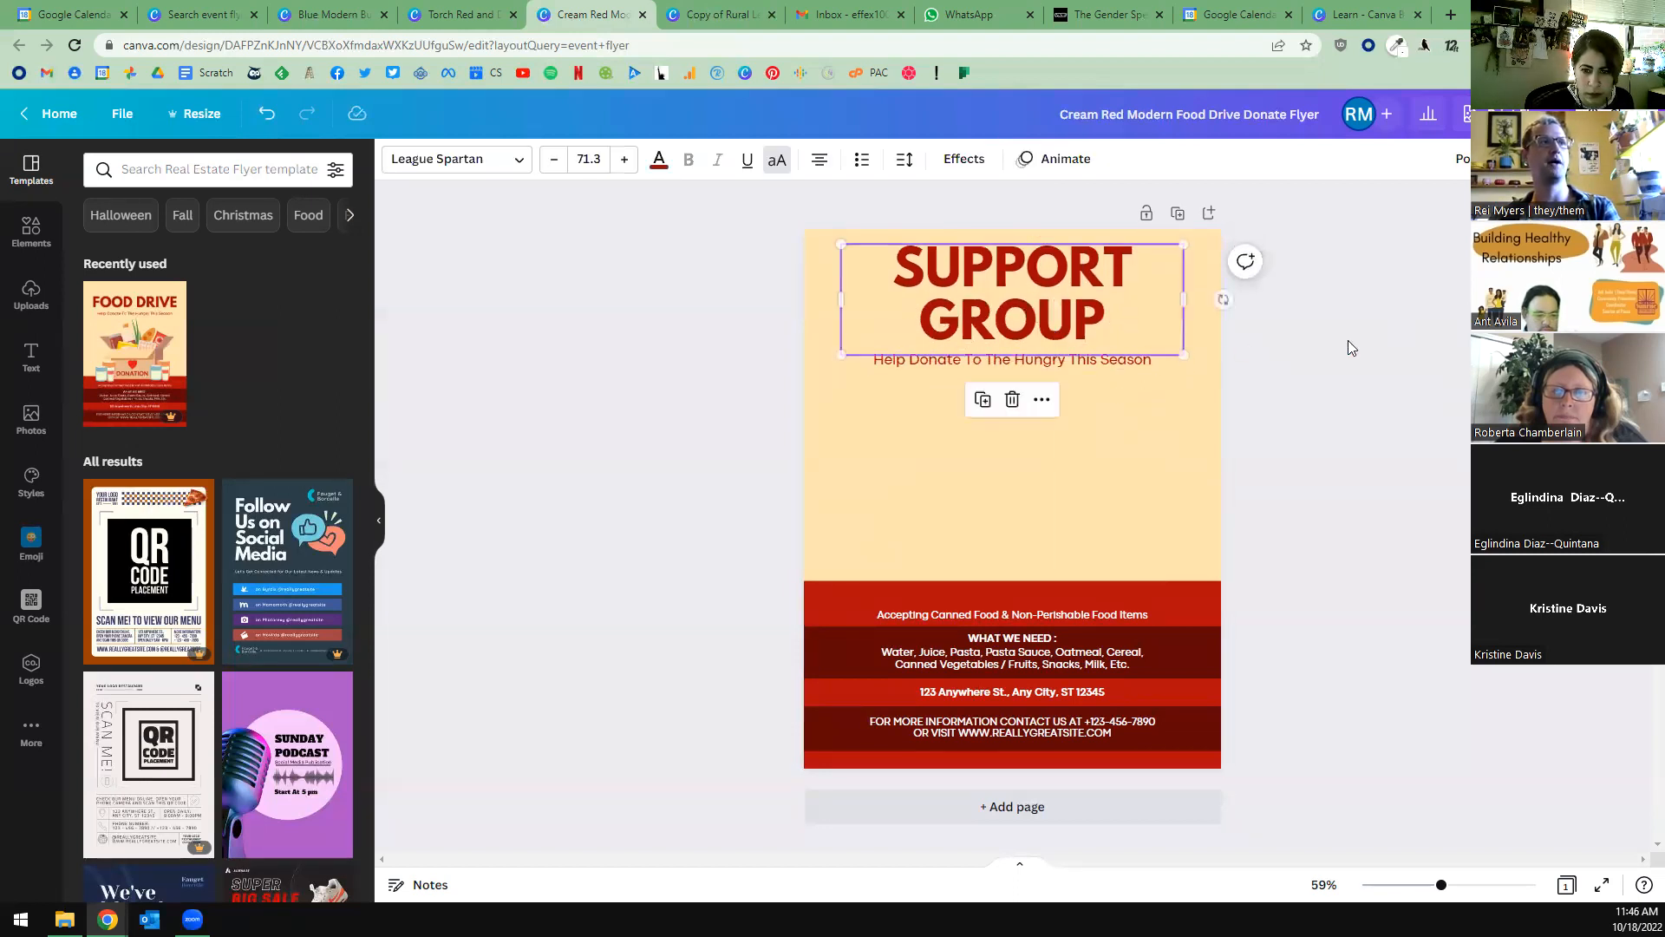
Lower the heading and subtitle together to leave more space at the flyer's upper edge.
{"action": "left_click", "coordinate": [1070, 366], "text": "shift"}
{"action": "key", "text": "Down"}
{"action": "key", "text": "Down"}
{"action": "key", "text": "Down"}
{"action": "key", "text": "Down"}
{"action": "key", "text": "Down"}
{"action": "key", "text": "Down"}
{"action": "key", "text": "Down"}
{"action": "key", "text": "Down"}
{"action": "key", "text": "Down"}
{"action": "key", "text": "Down"}
{"action": "key", "text": "Down"}
{"action": "key", "text": "Down"}
{"action": "key", "text": "Down"}
{"action": "key", "text": "Down"}
{"action": "key", "text": "Down"}
{"action": "key", "text": "Down"}
{"action": "key", "text": "Down"}
{"action": "key", "text": "Down"}
{"action": "key", "text": "Down"}
{"action": "key", "text": "Down"}
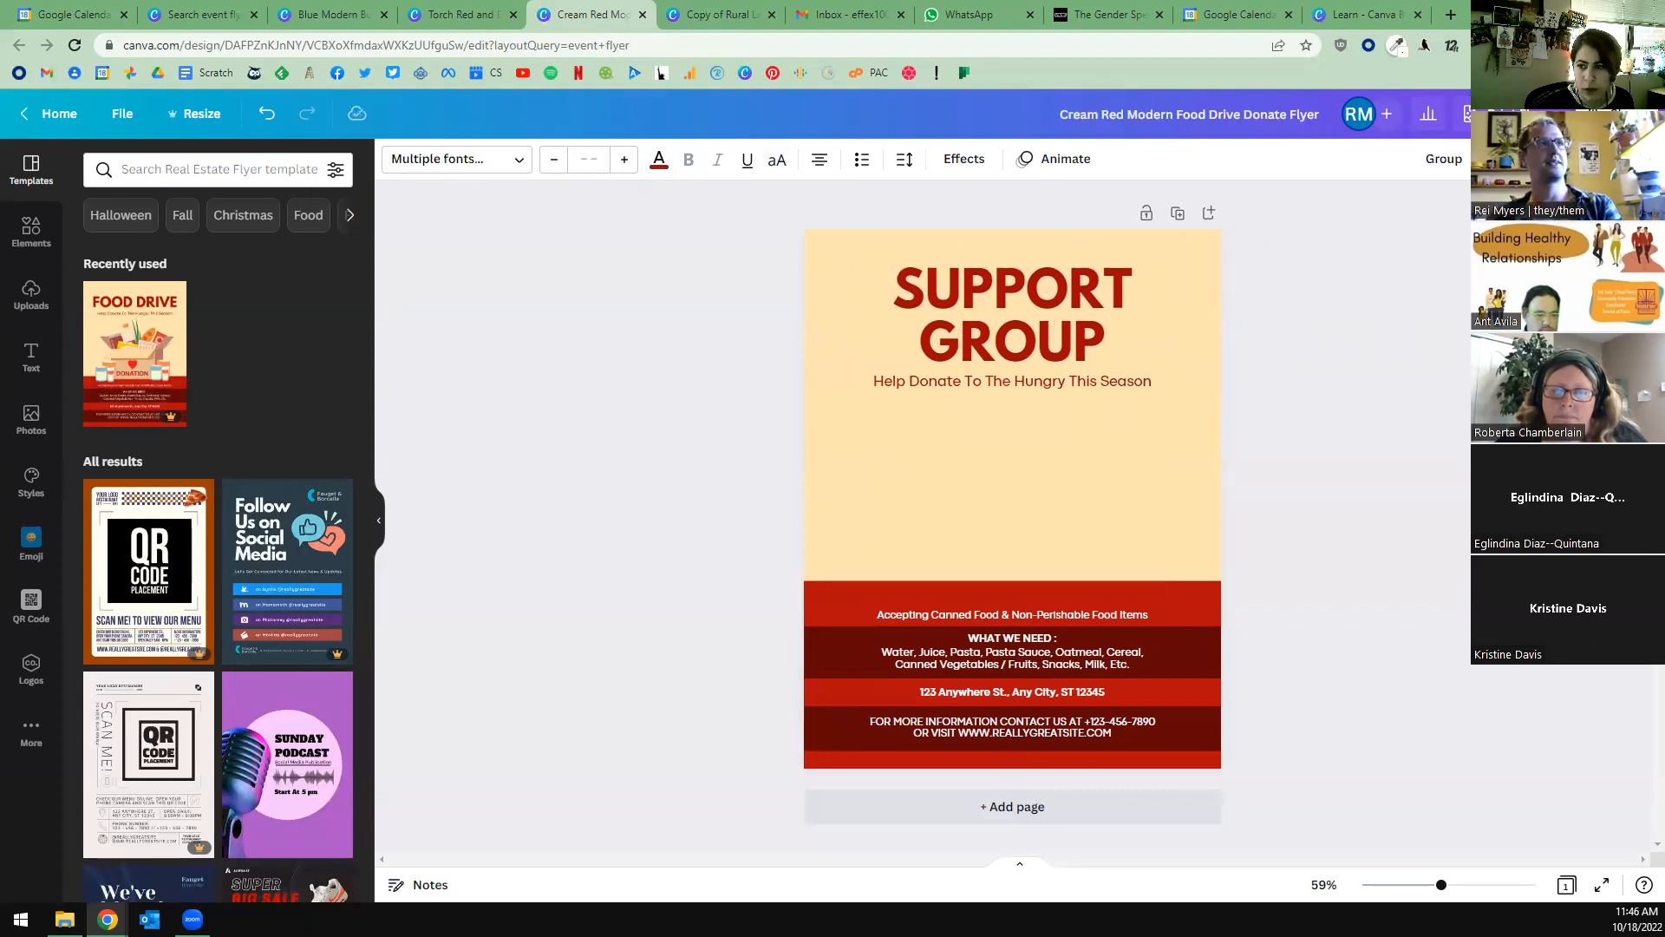
{"action": "left_click", "coordinate": [1391, 473]}
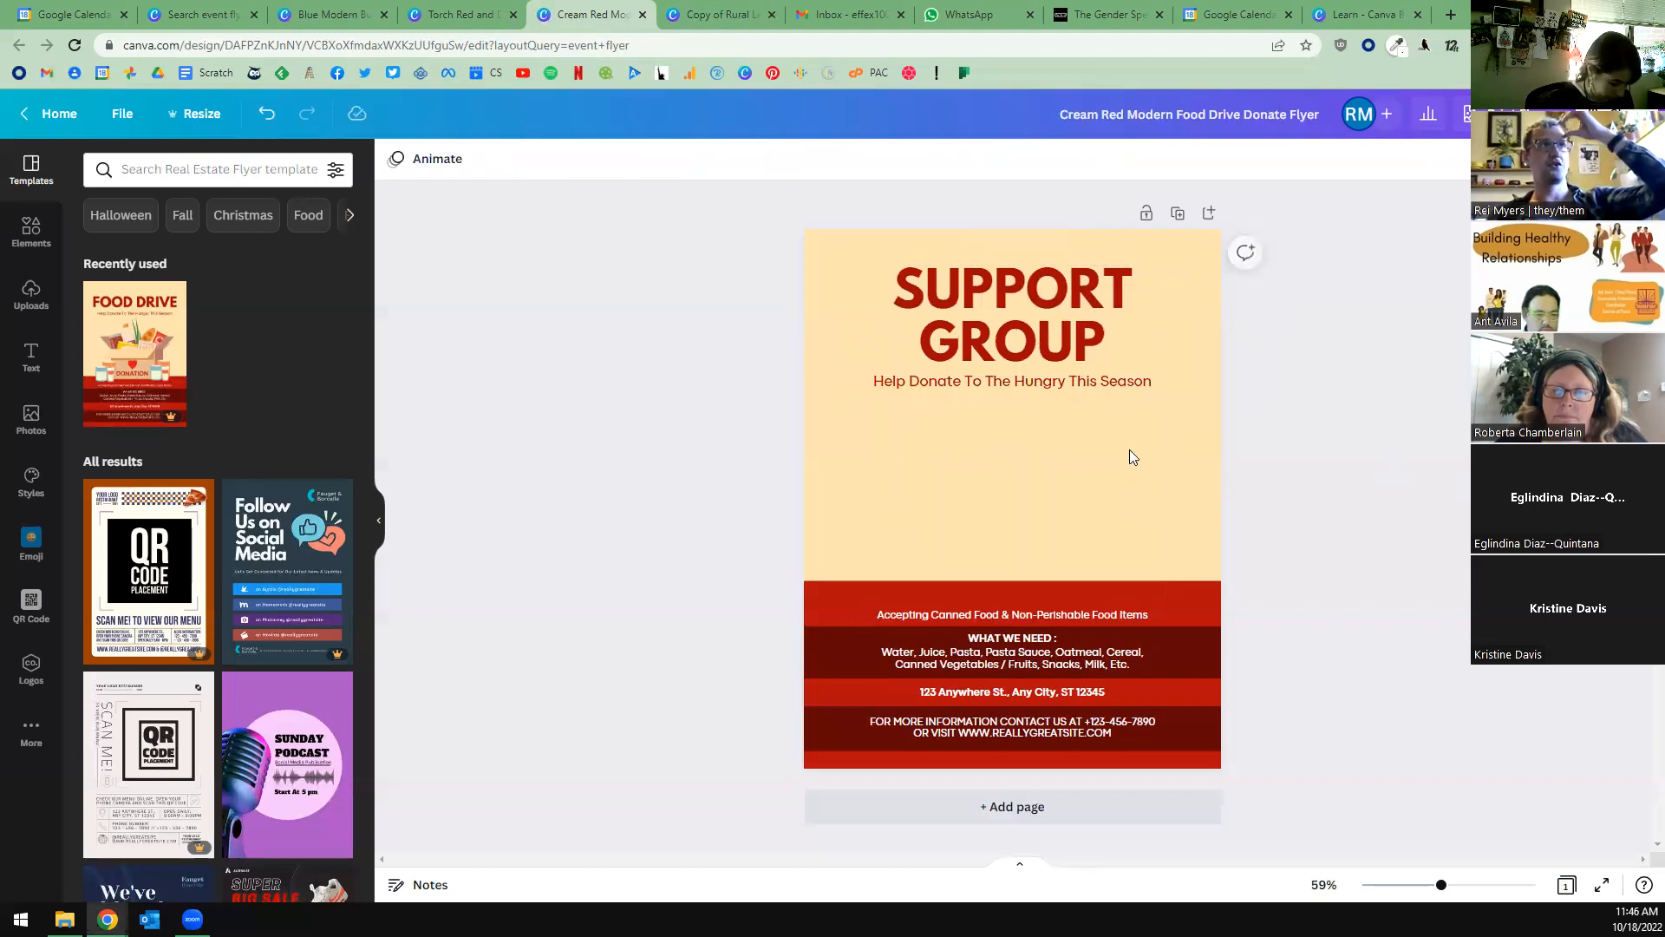
Replace the subtitle with FOR PEOPLE WHO NEED SUPPORT and make it all uppercase.
{"action": "left_click", "coordinate": [1086, 392]}
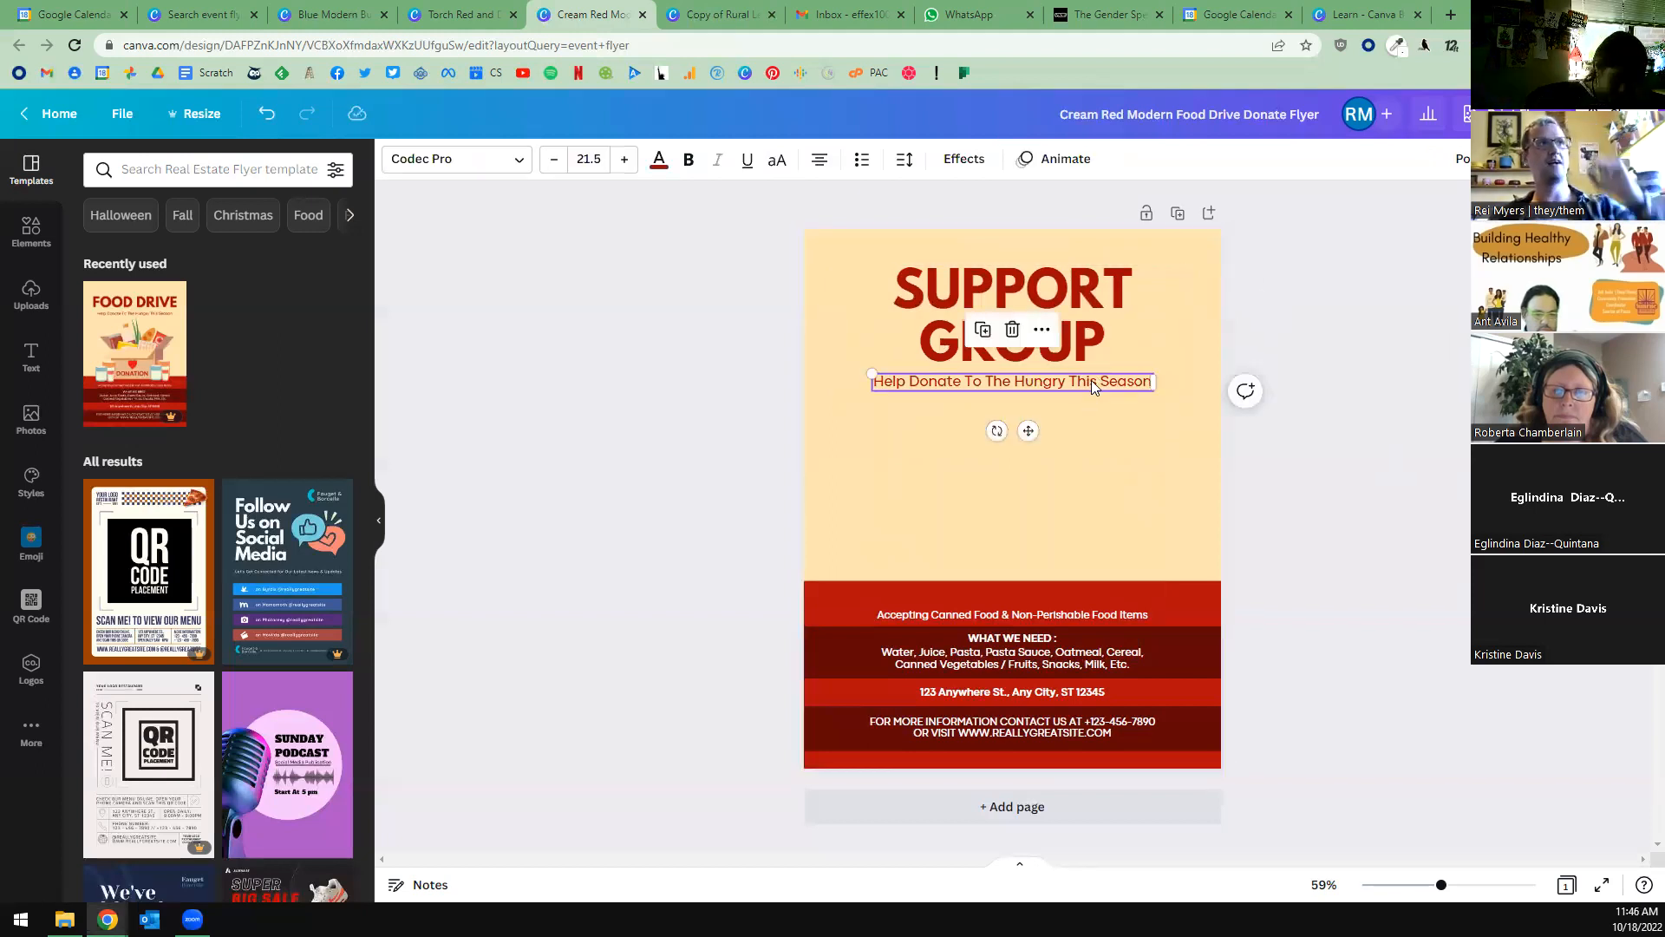
{"action": "double_click", "coordinate": [1091, 381]}
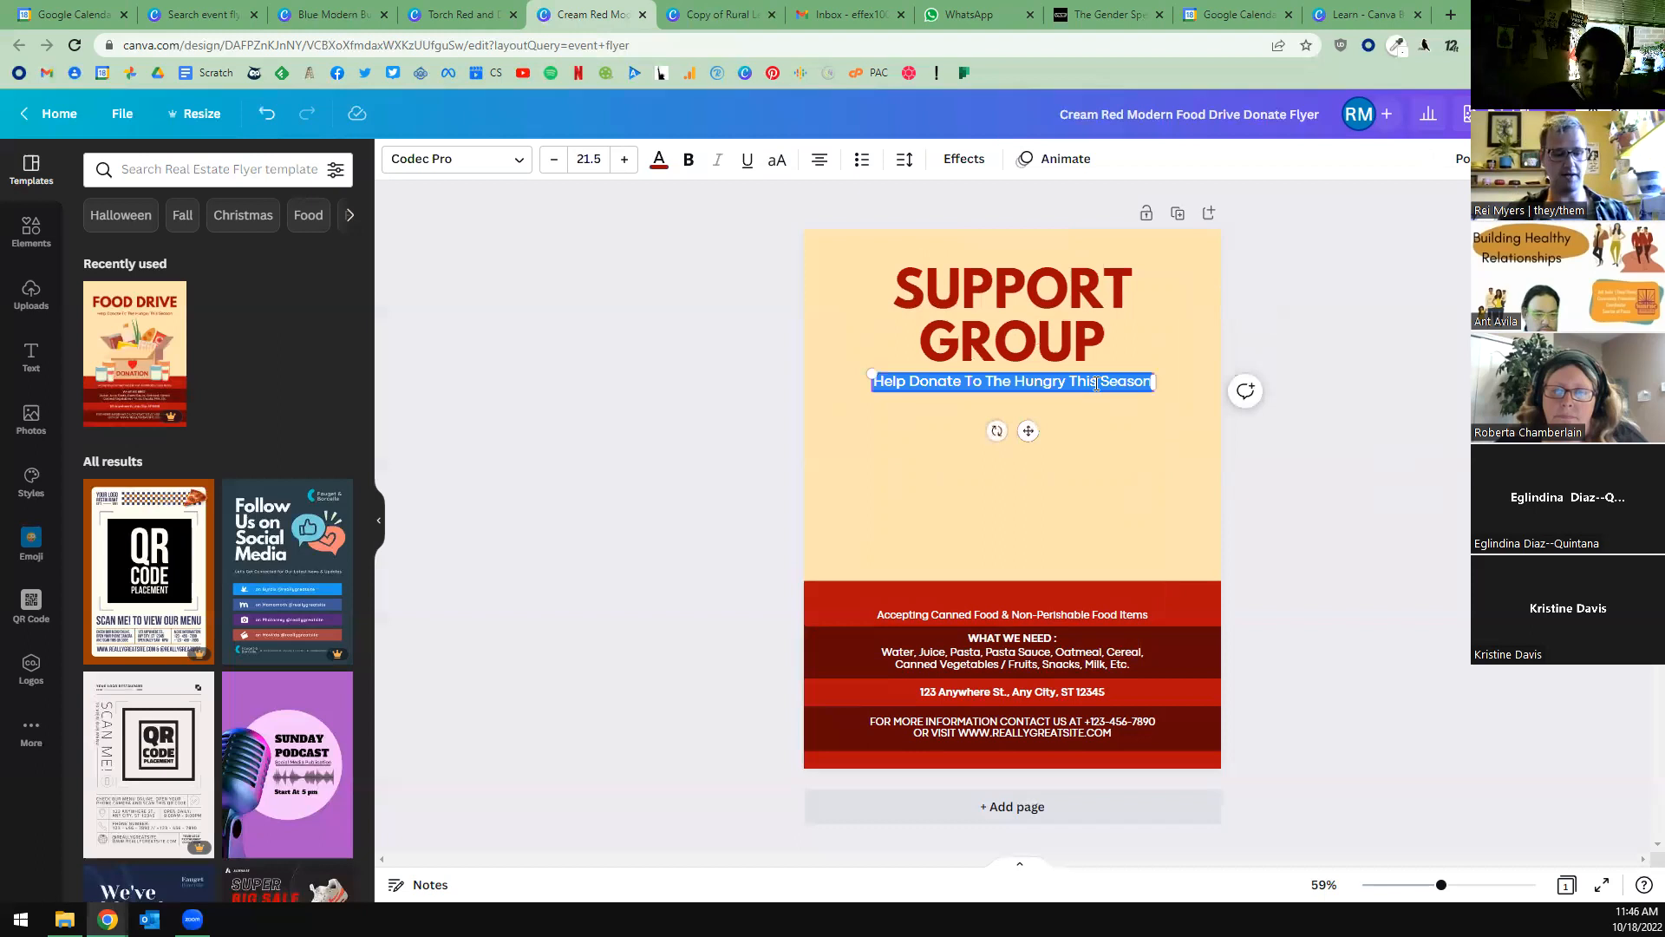
{"action": "type", "text": "fOR PEOPLE "}
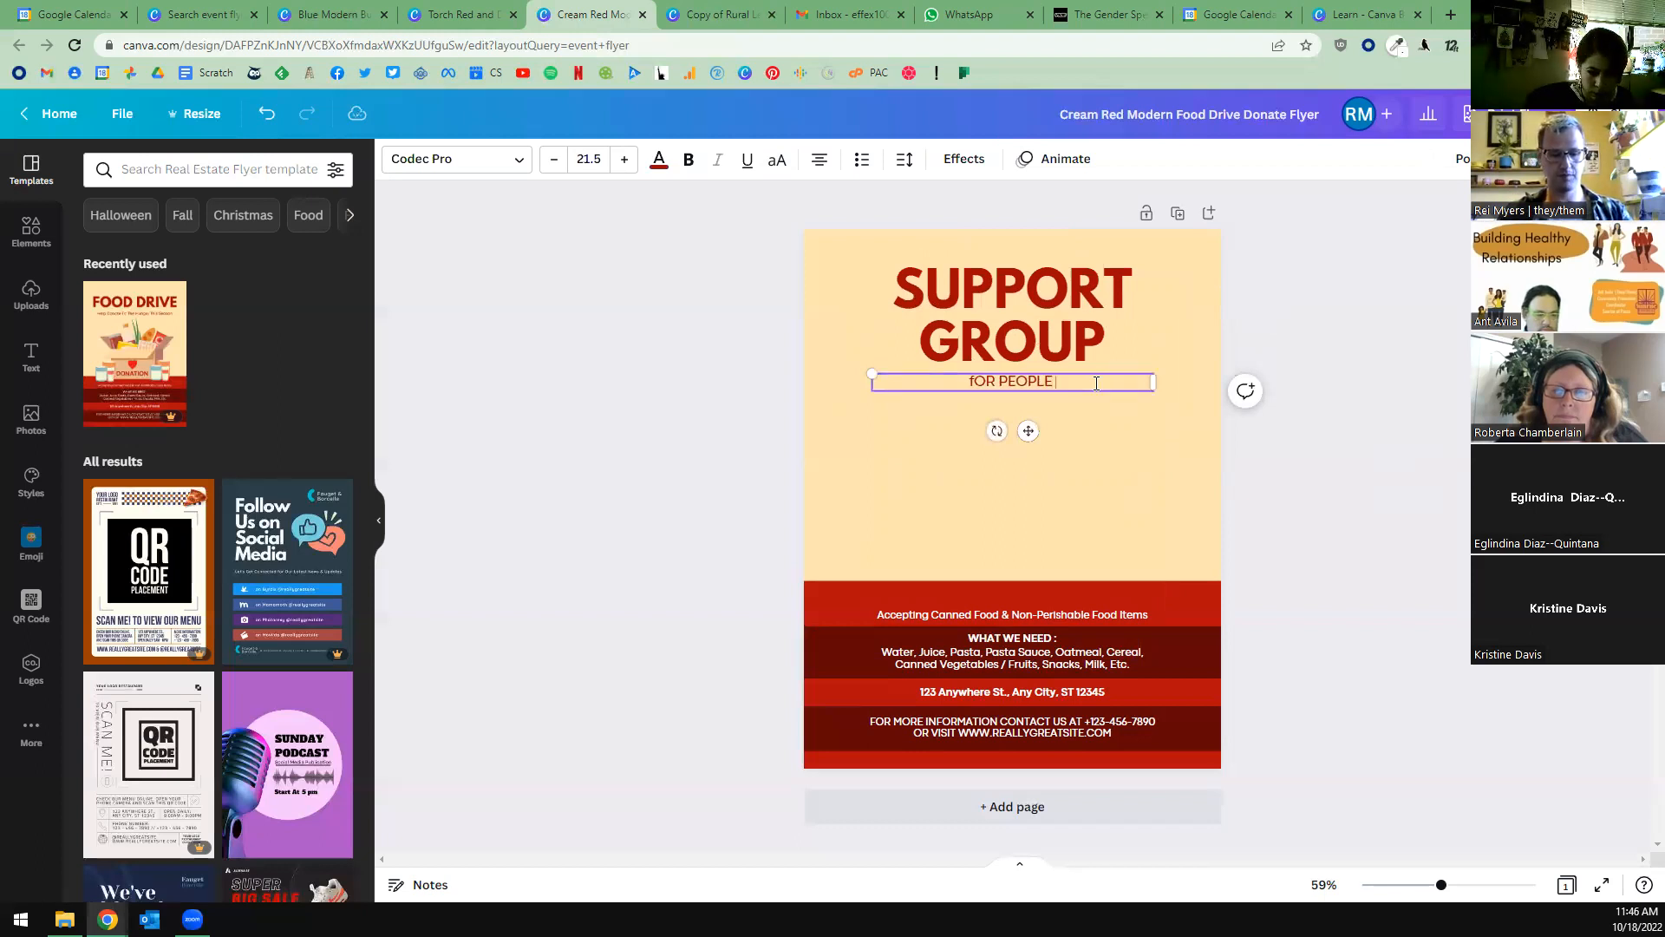
{"action": "type", "text": "WHO NEED SUPPORT"}
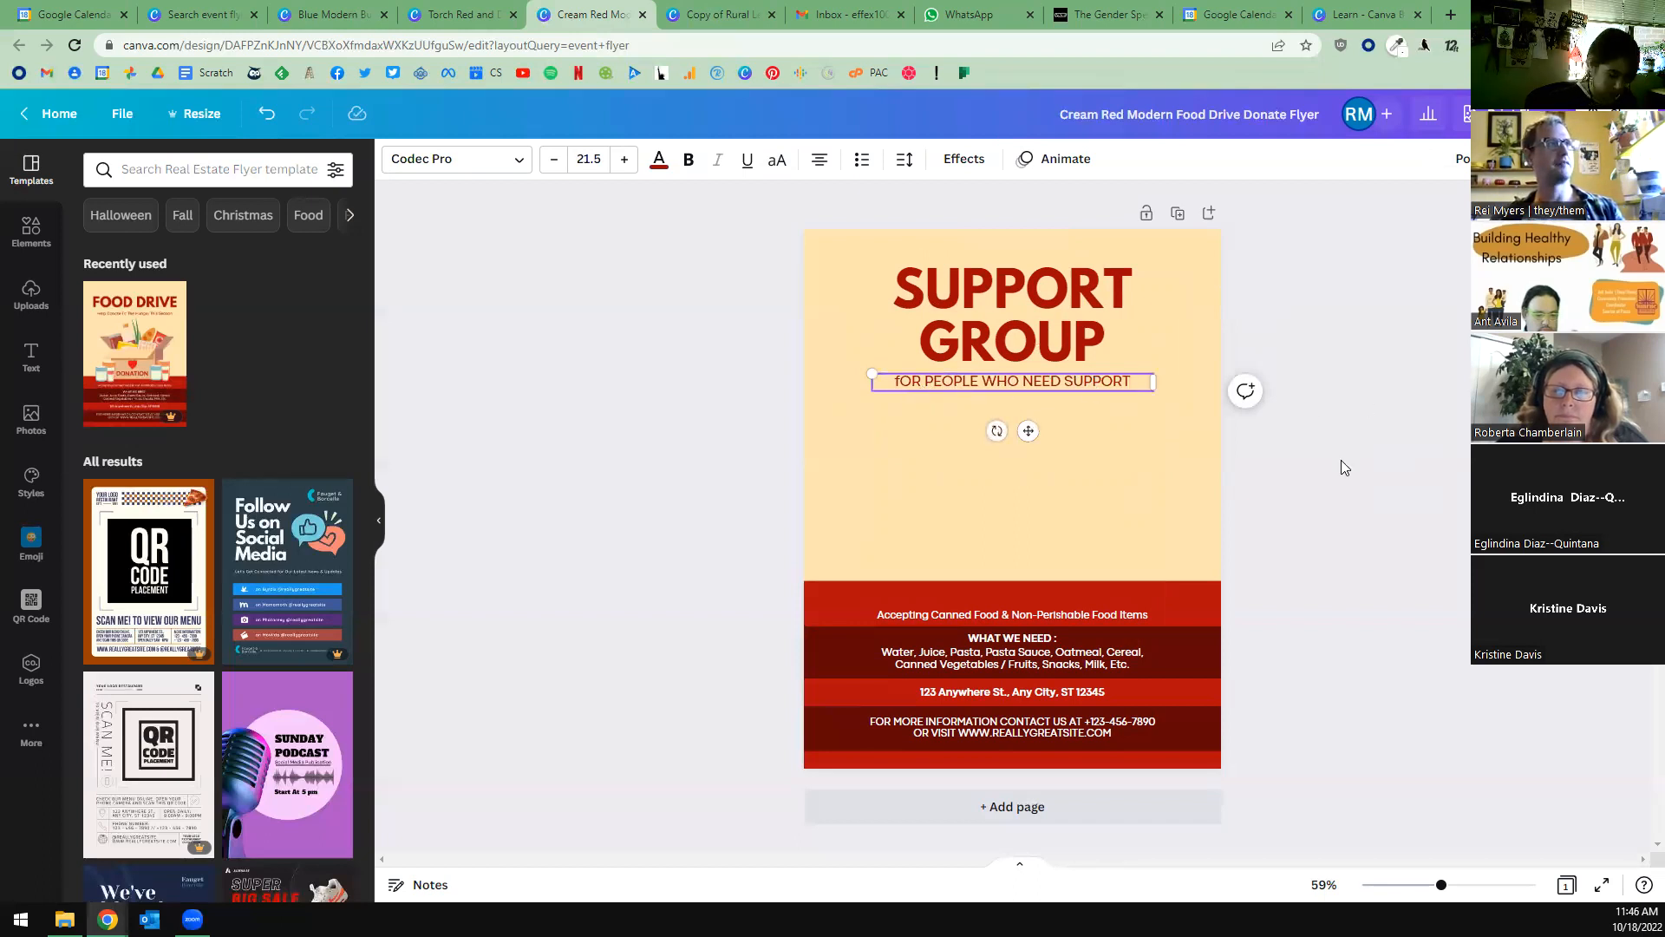
{"action": "left_click", "coordinate": [777, 160]}
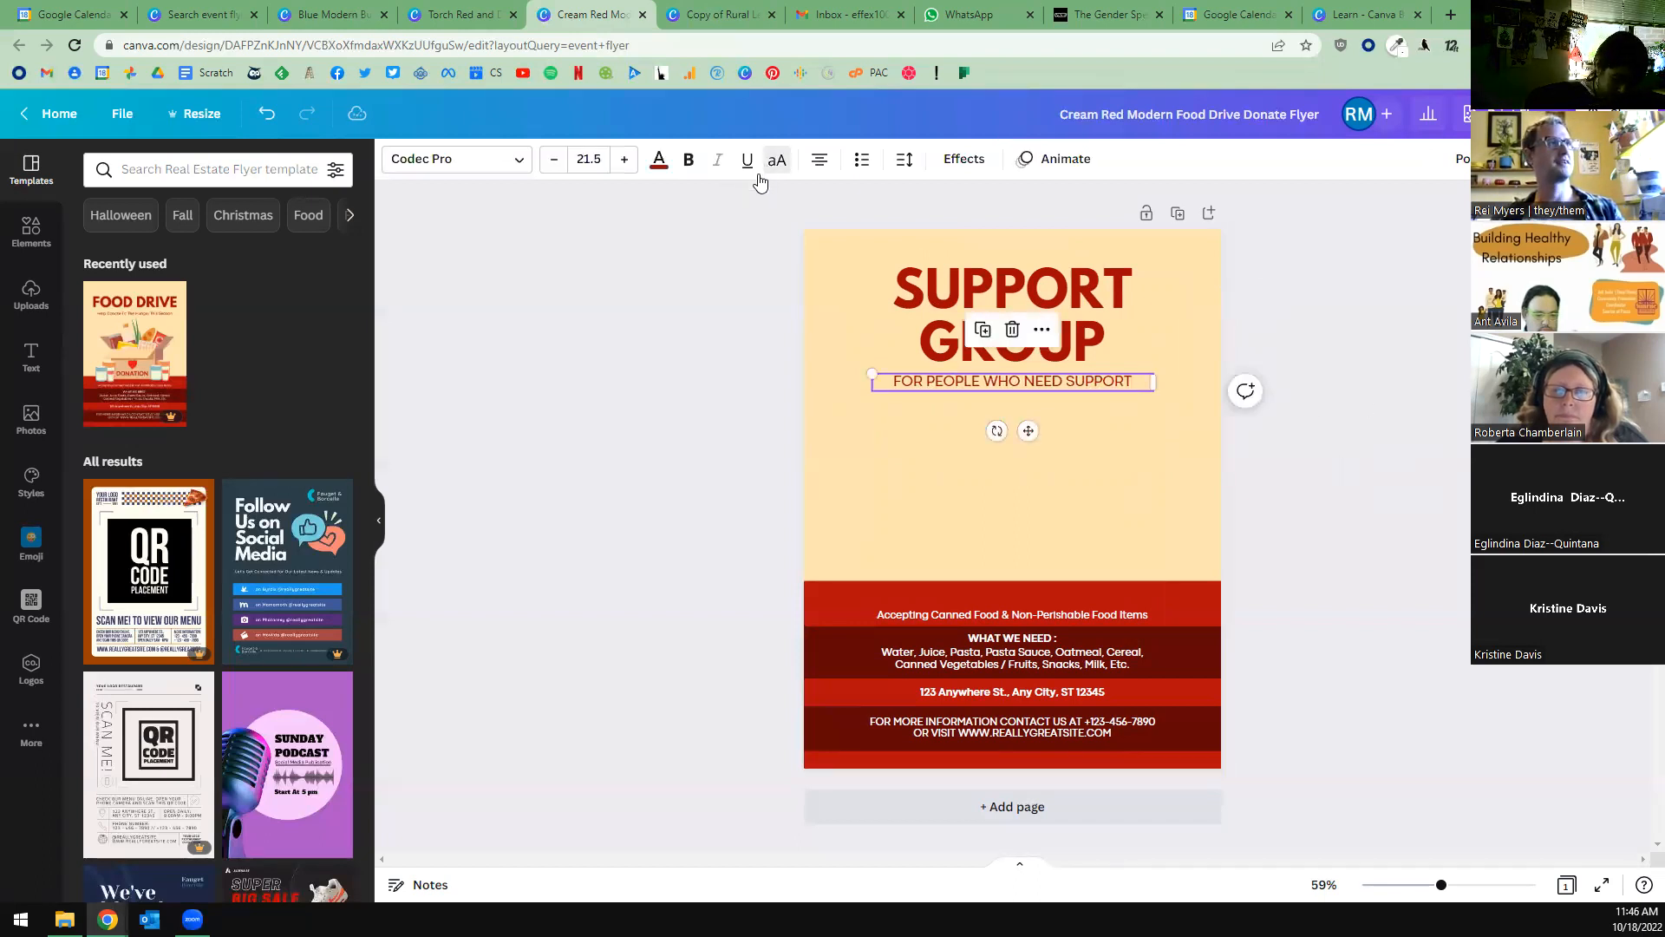
{"action": "left_click", "coordinate": [650, 375]}
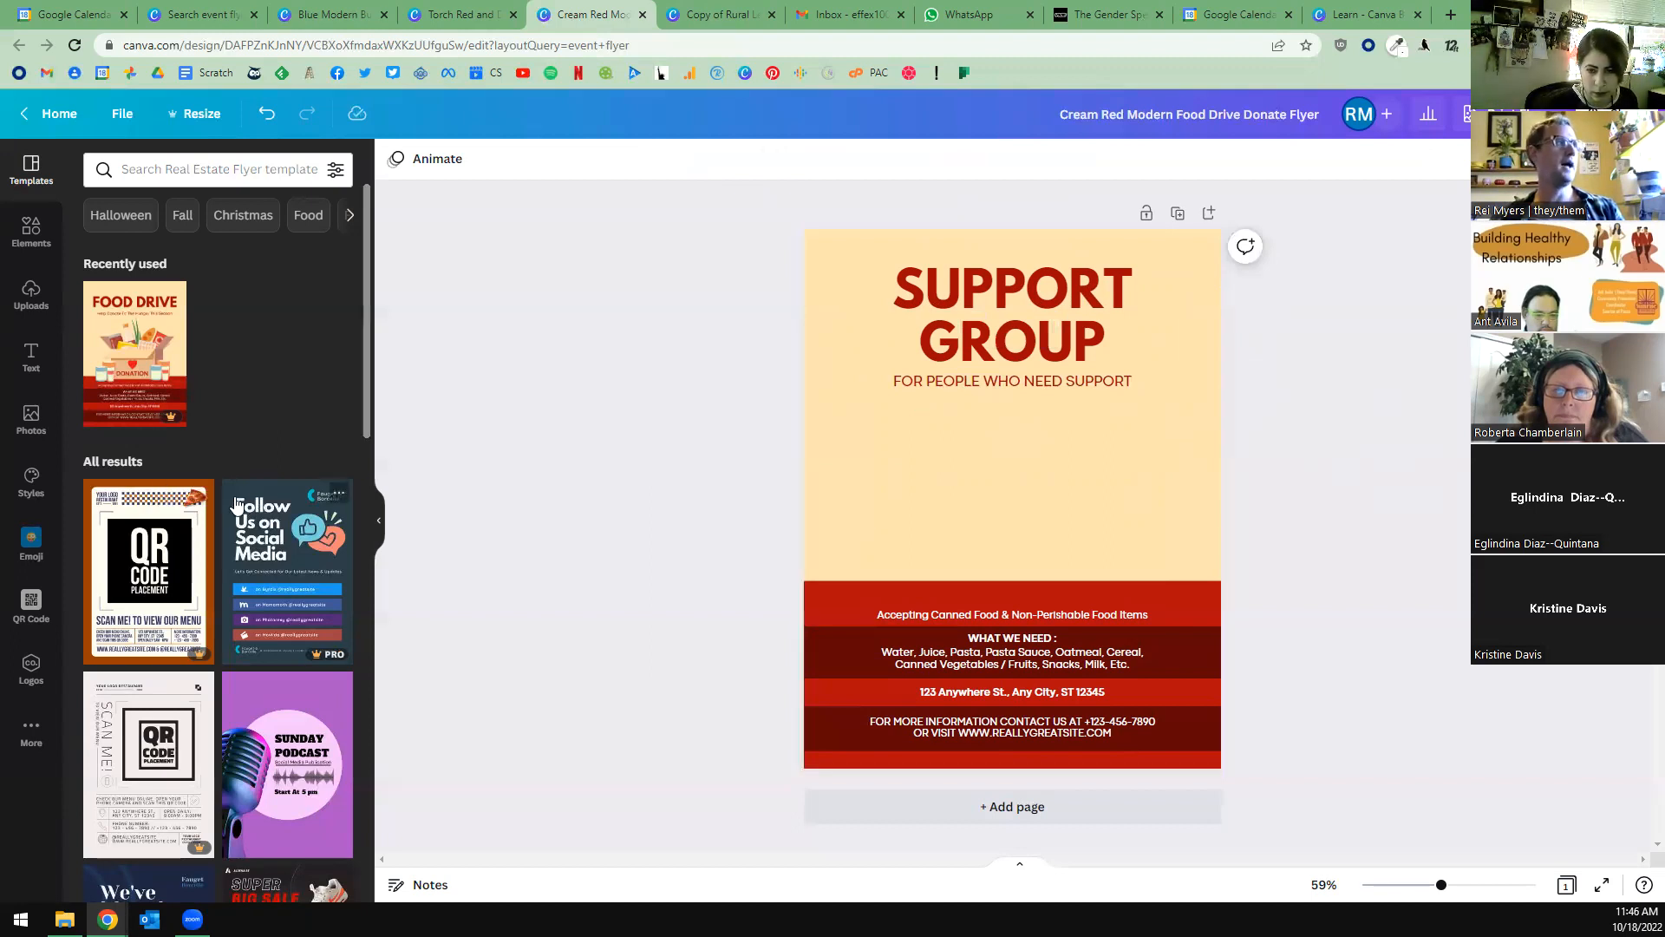
Select the flyer's cream background and open the stock photo library.
{"action": "left_click", "coordinate": [958, 503]}
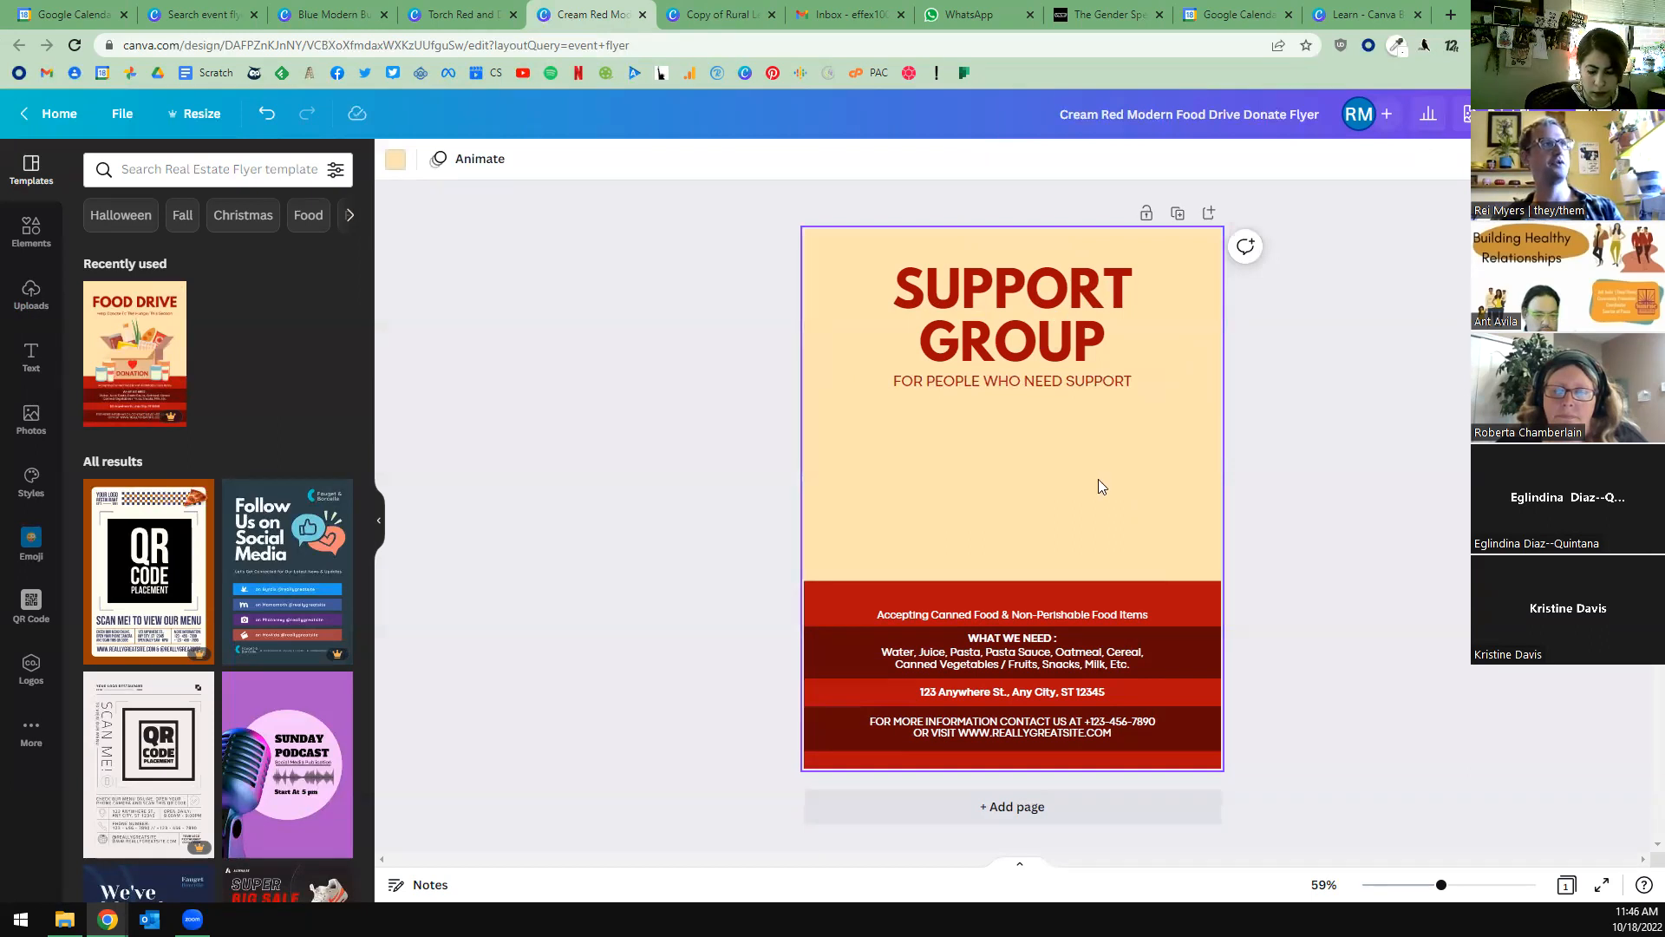
{"action": "left_click_drag", "start_coordinate": [856, 504], "coordinate": [1216, 582]}
{"action": "left_click", "coordinate": [1163, 484]}
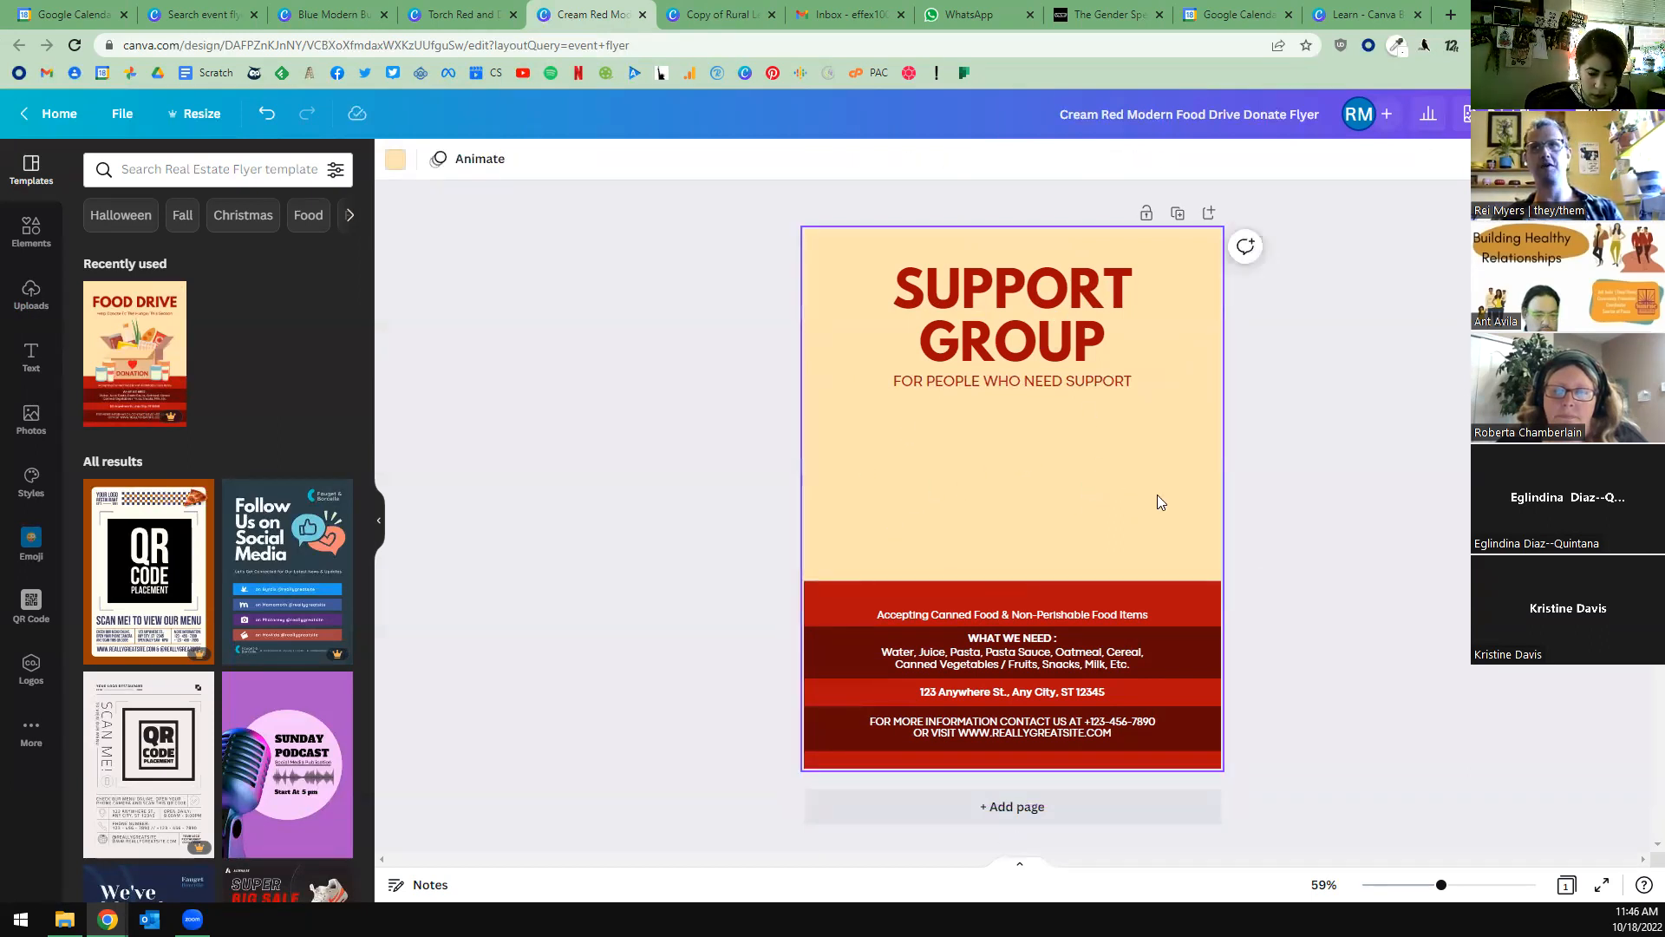
{"action": "left_click", "coordinate": [28, 416]}
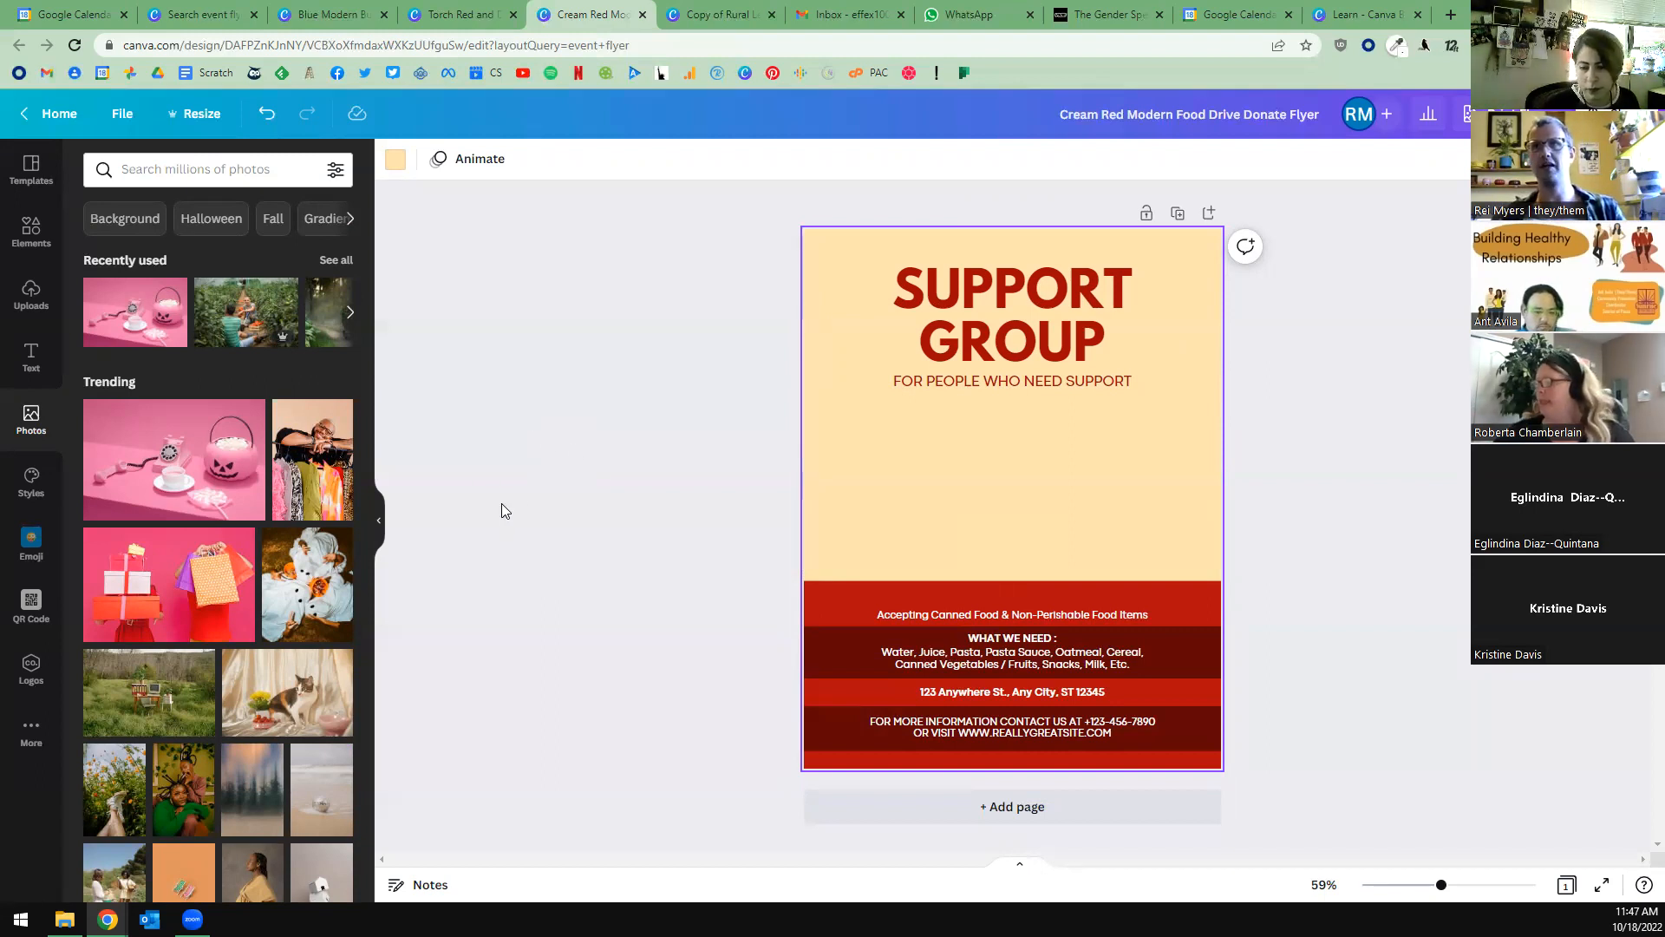
Try the photo search terms women and smiling, clearing each one without running the search.
{"action": "left_click", "coordinate": [201, 172]}
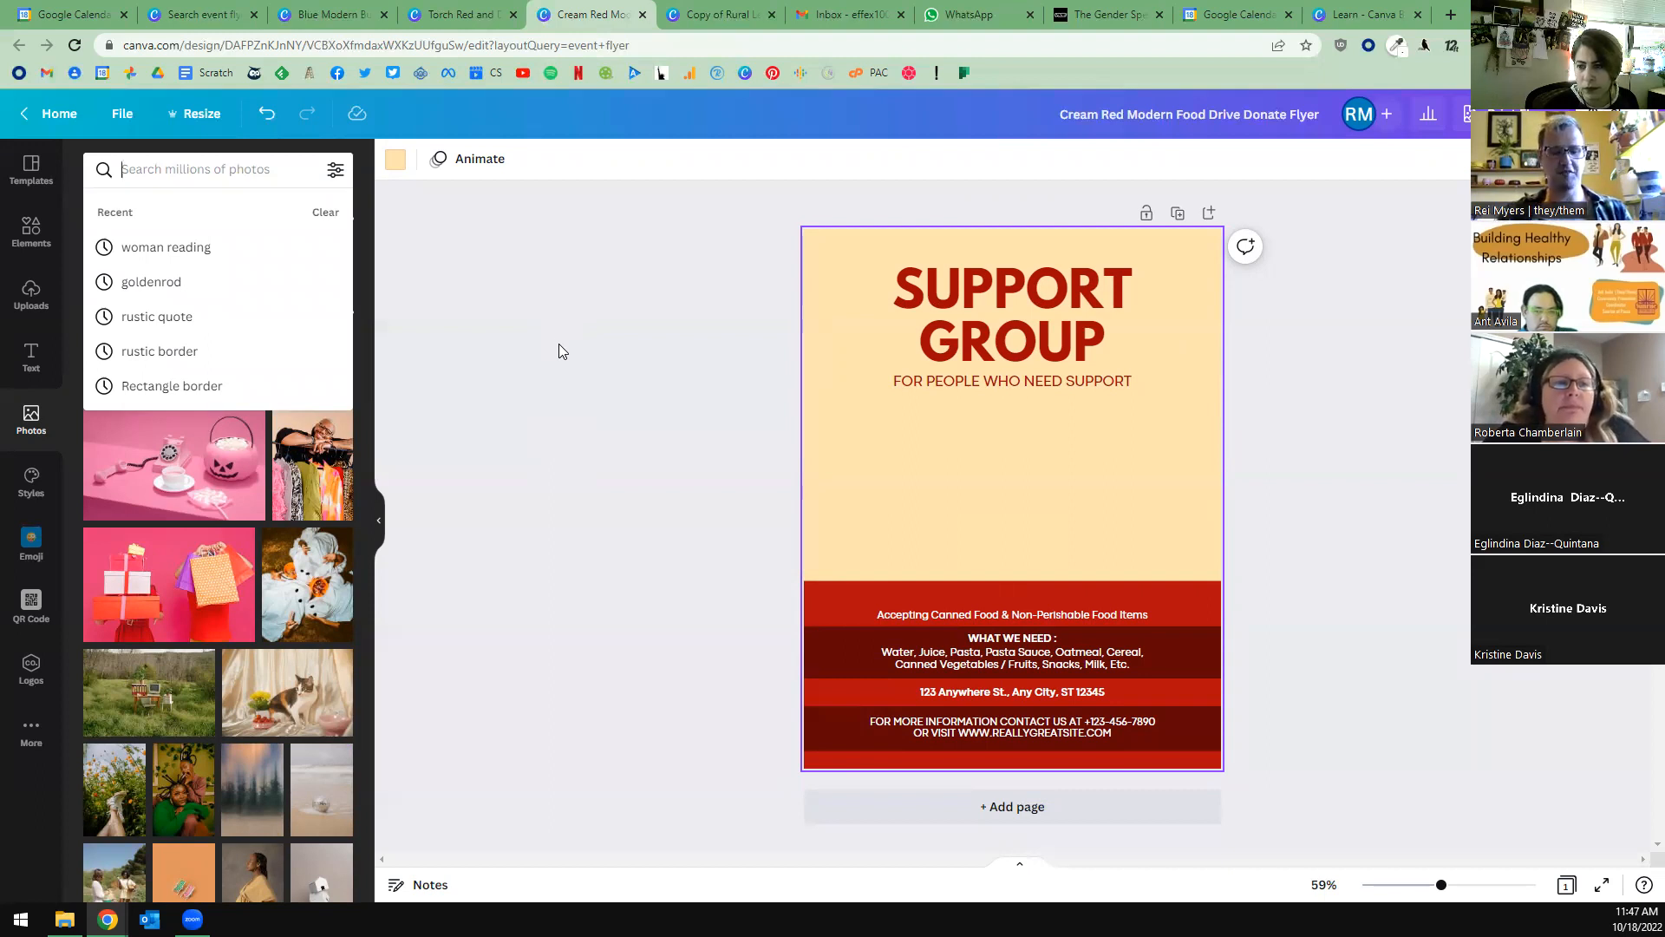
{"action": "type", "text": "women"}
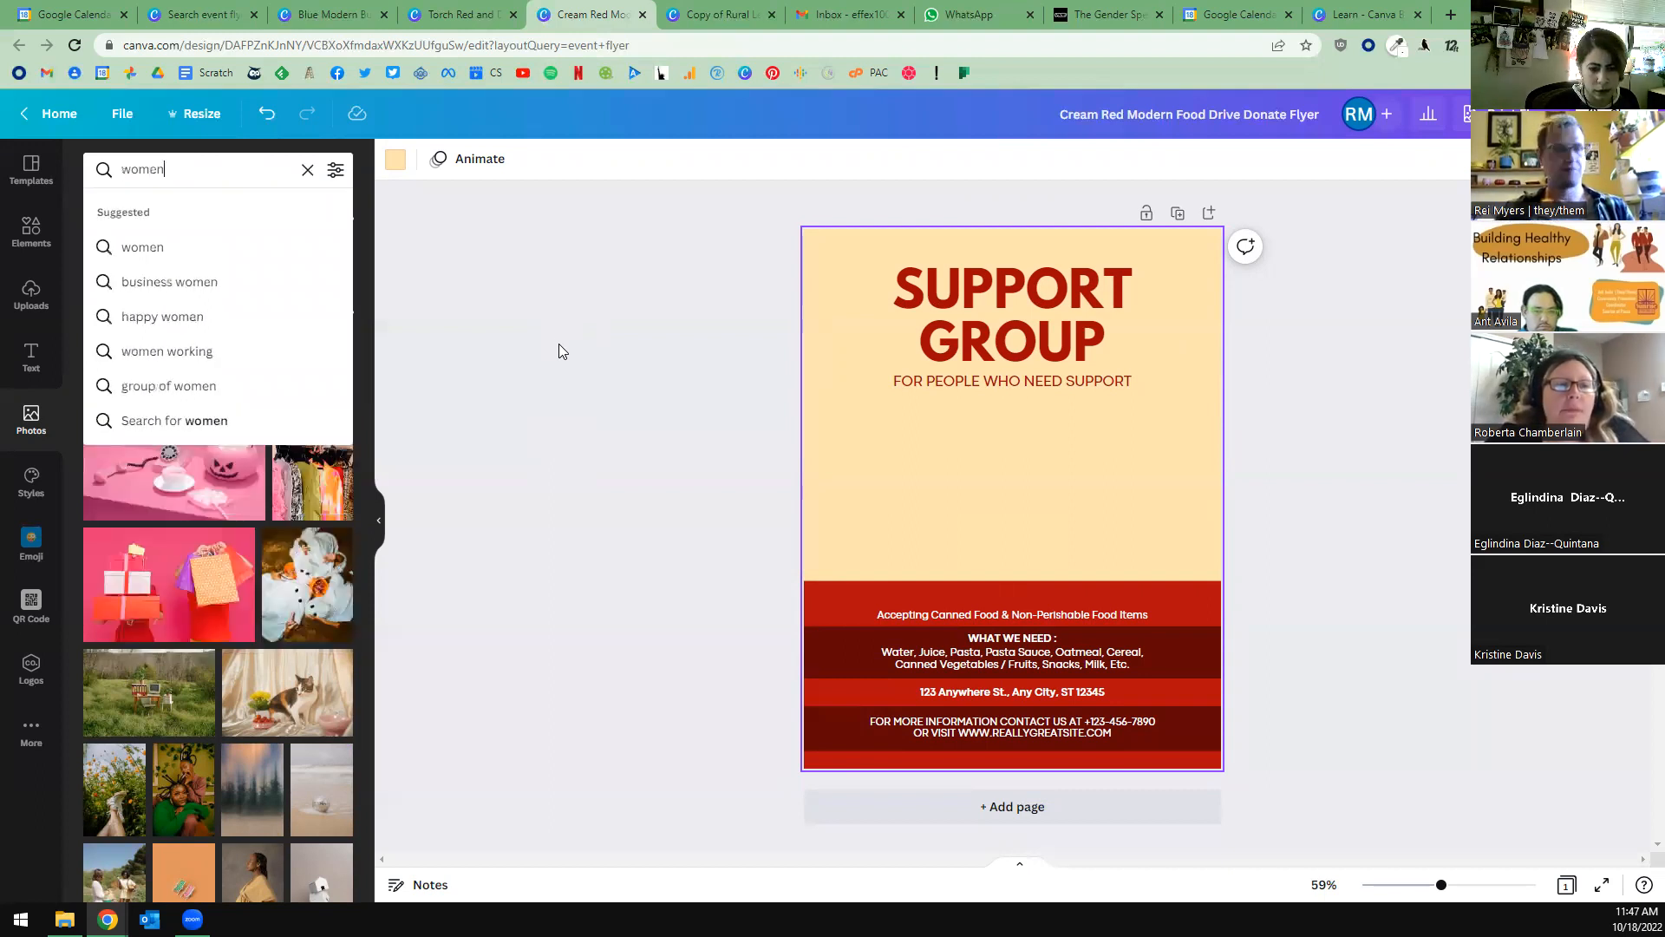
{"action": "key", "text": "BackSpace"}
{"action": "key", "text": "BackSpace"}
{"action": "key", "text": "BackSpace"}
{"action": "key", "text": "BackSpace"}
{"action": "key", "text": "BackSpace"}
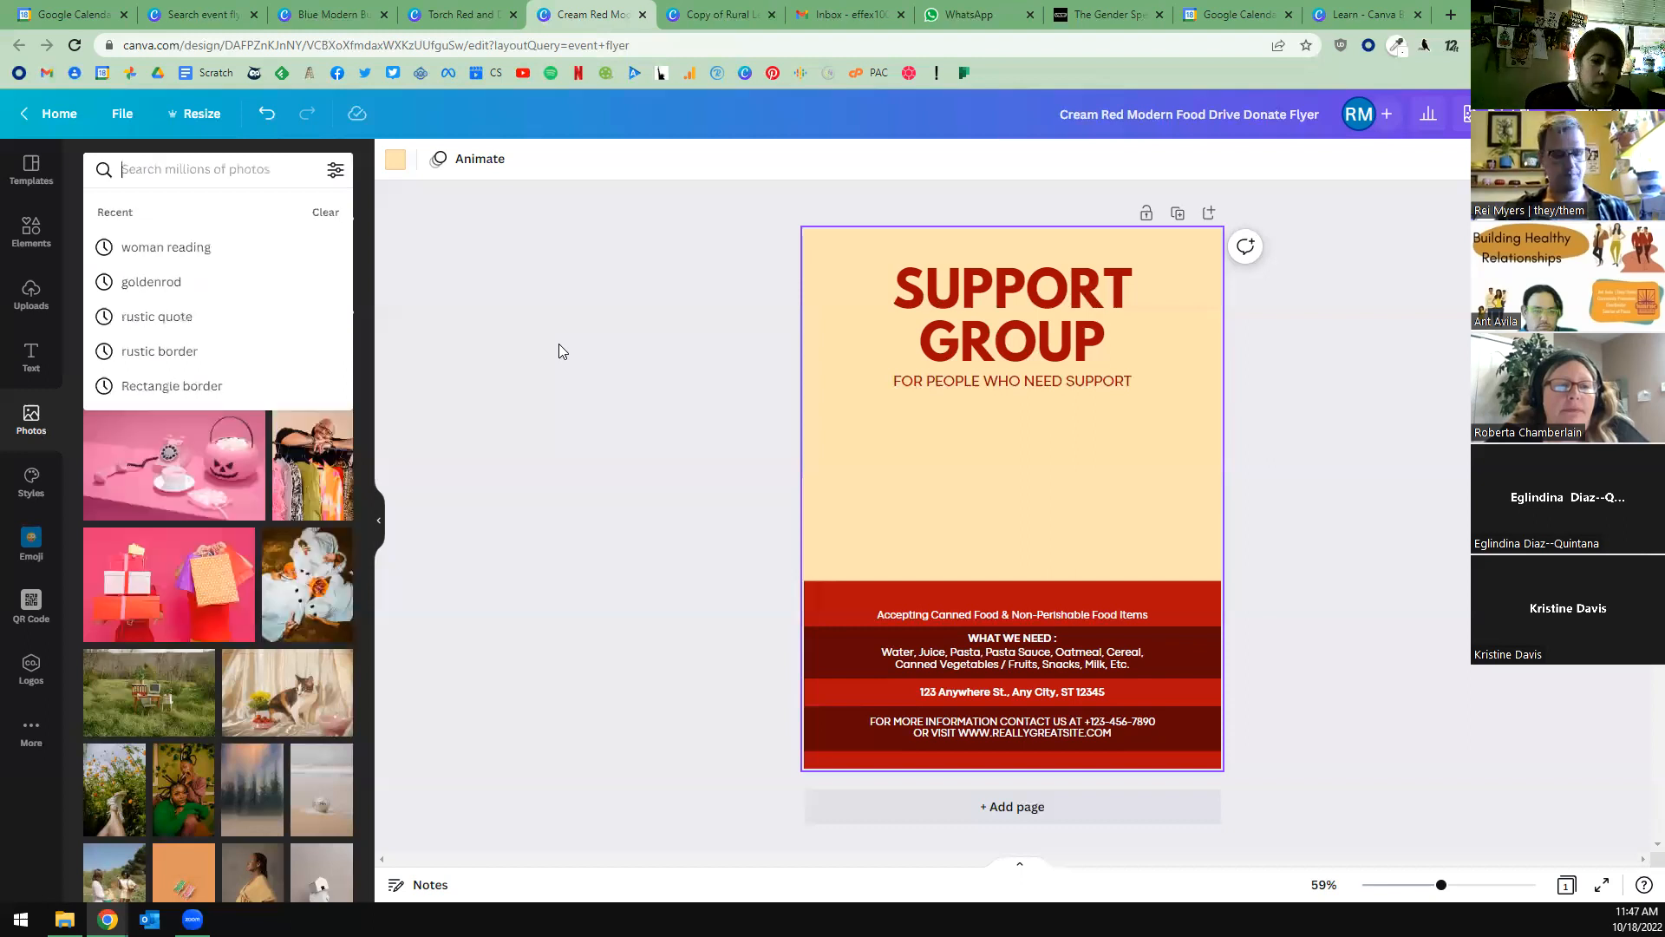
{"action": "type", "text": "smiling"}
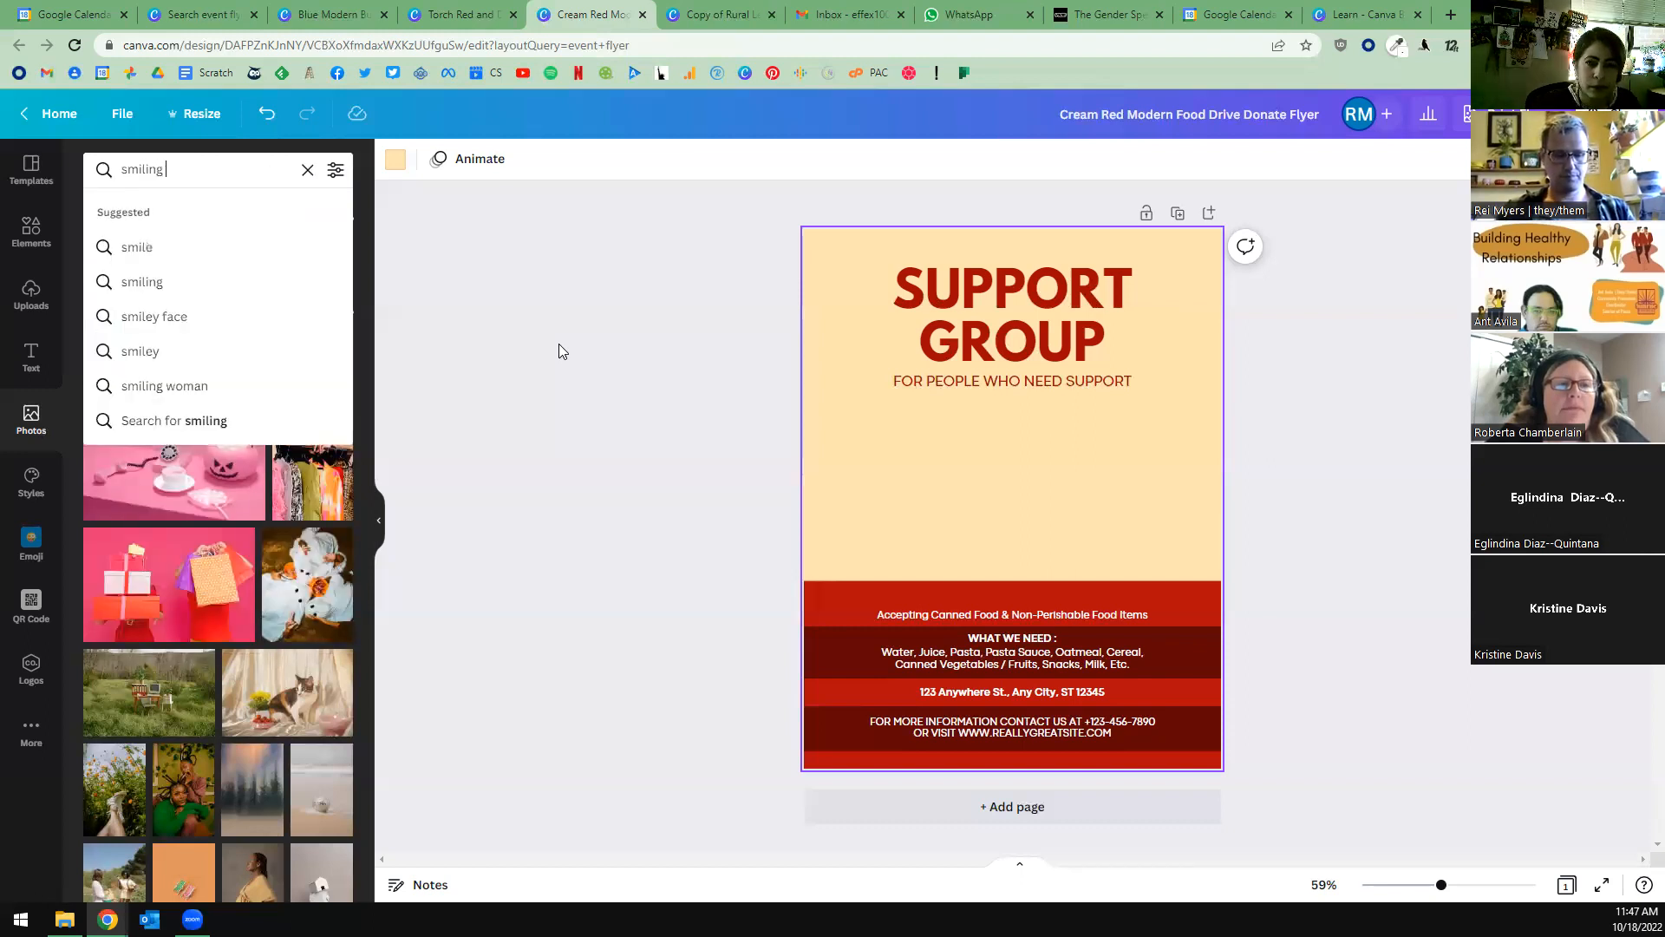
{"action": "key", "text": "BackSpace"}
{"action": "key", "text": "BackSpace"}
{"action": "key", "text": "BackSpace"}
{"action": "key", "text": "BackSpace"}
{"action": "key", "text": "BackSpace"}
{"action": "key", "text": "BackSpace"}
{"action": "key", "text": "BackSpace"}
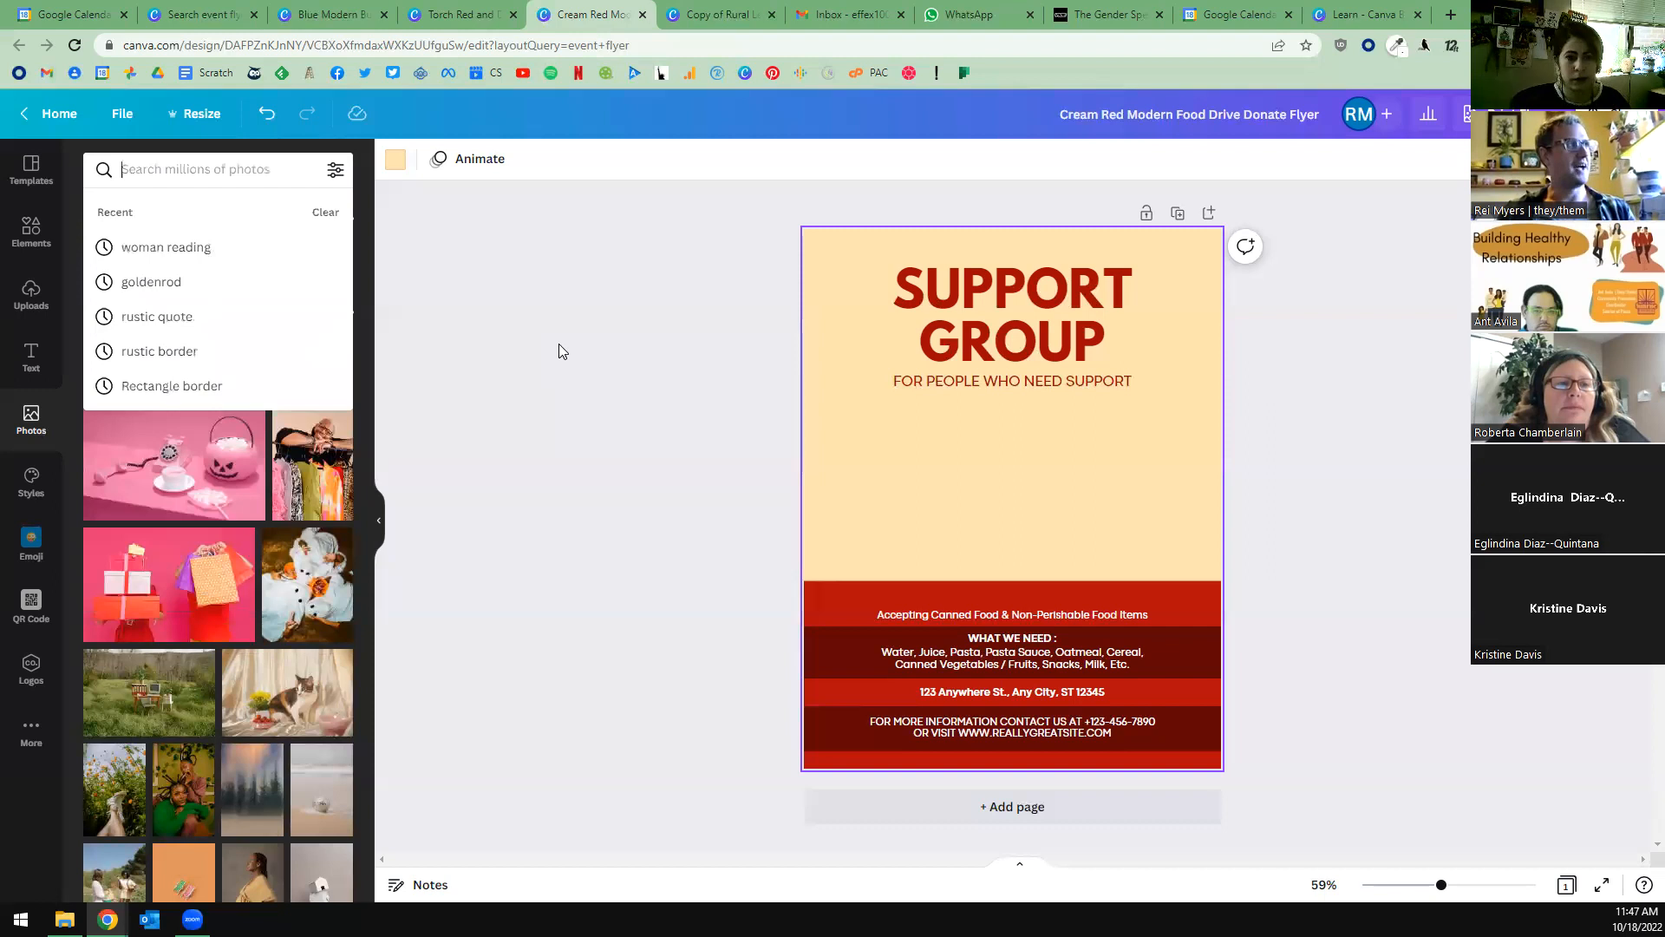
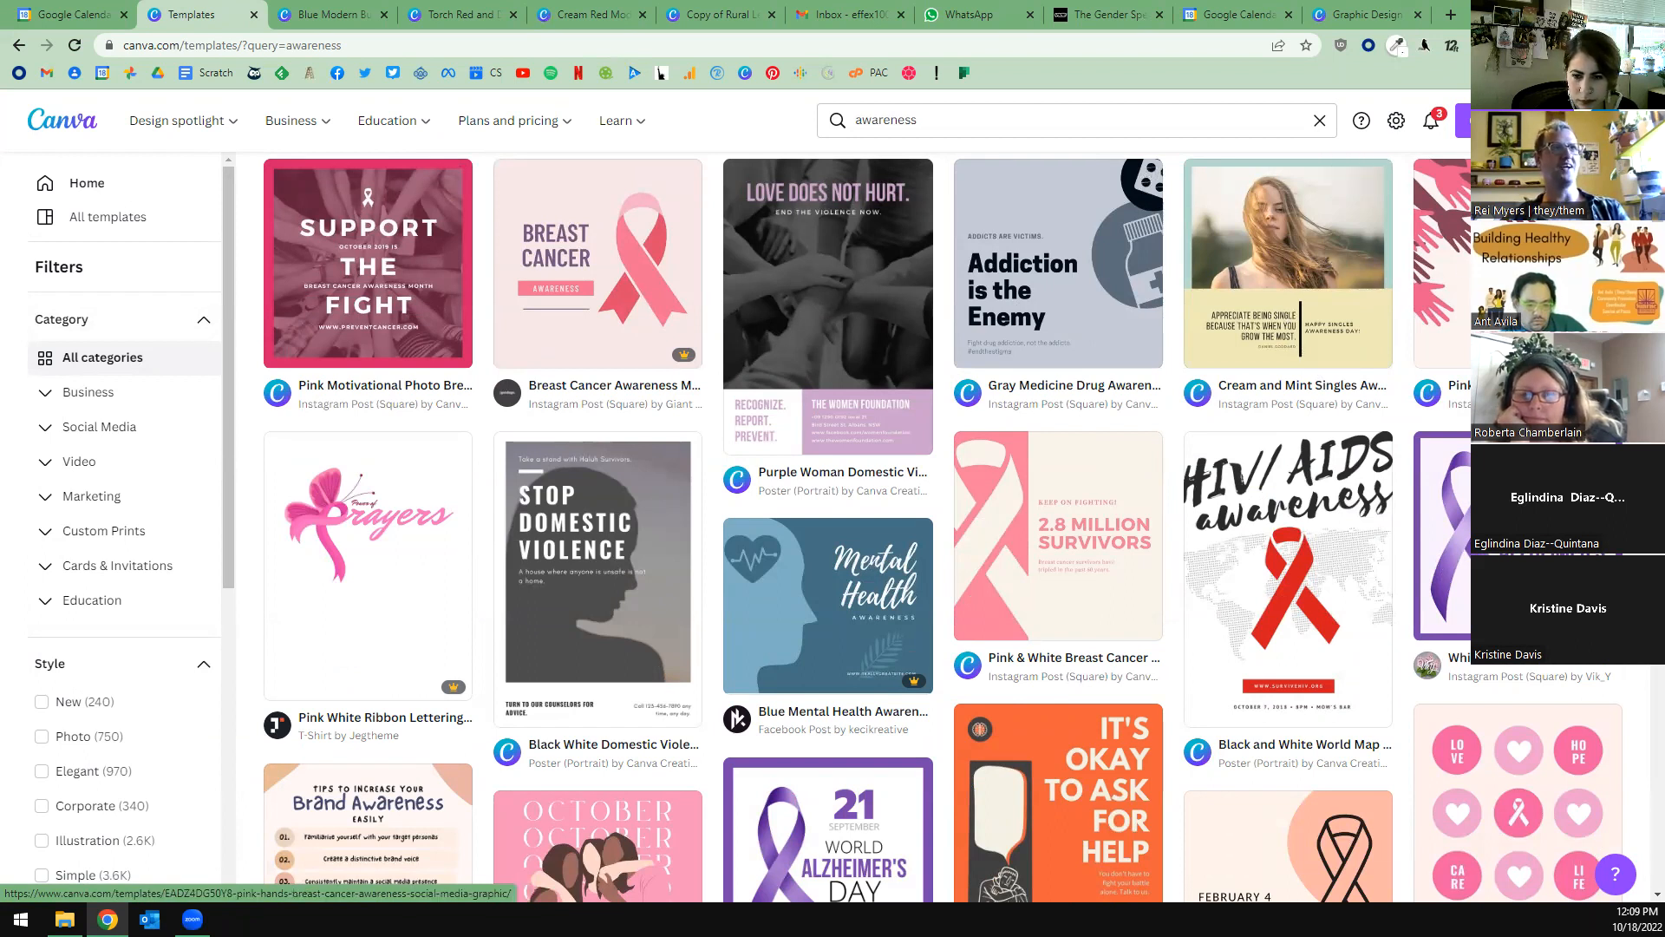
Browse the awareness template results for designs suited to nonprofit campaigns.
{"action": "scroll", "coordinate": [942, 526], "scroll_direction": "down", "scroll_amount": 2}
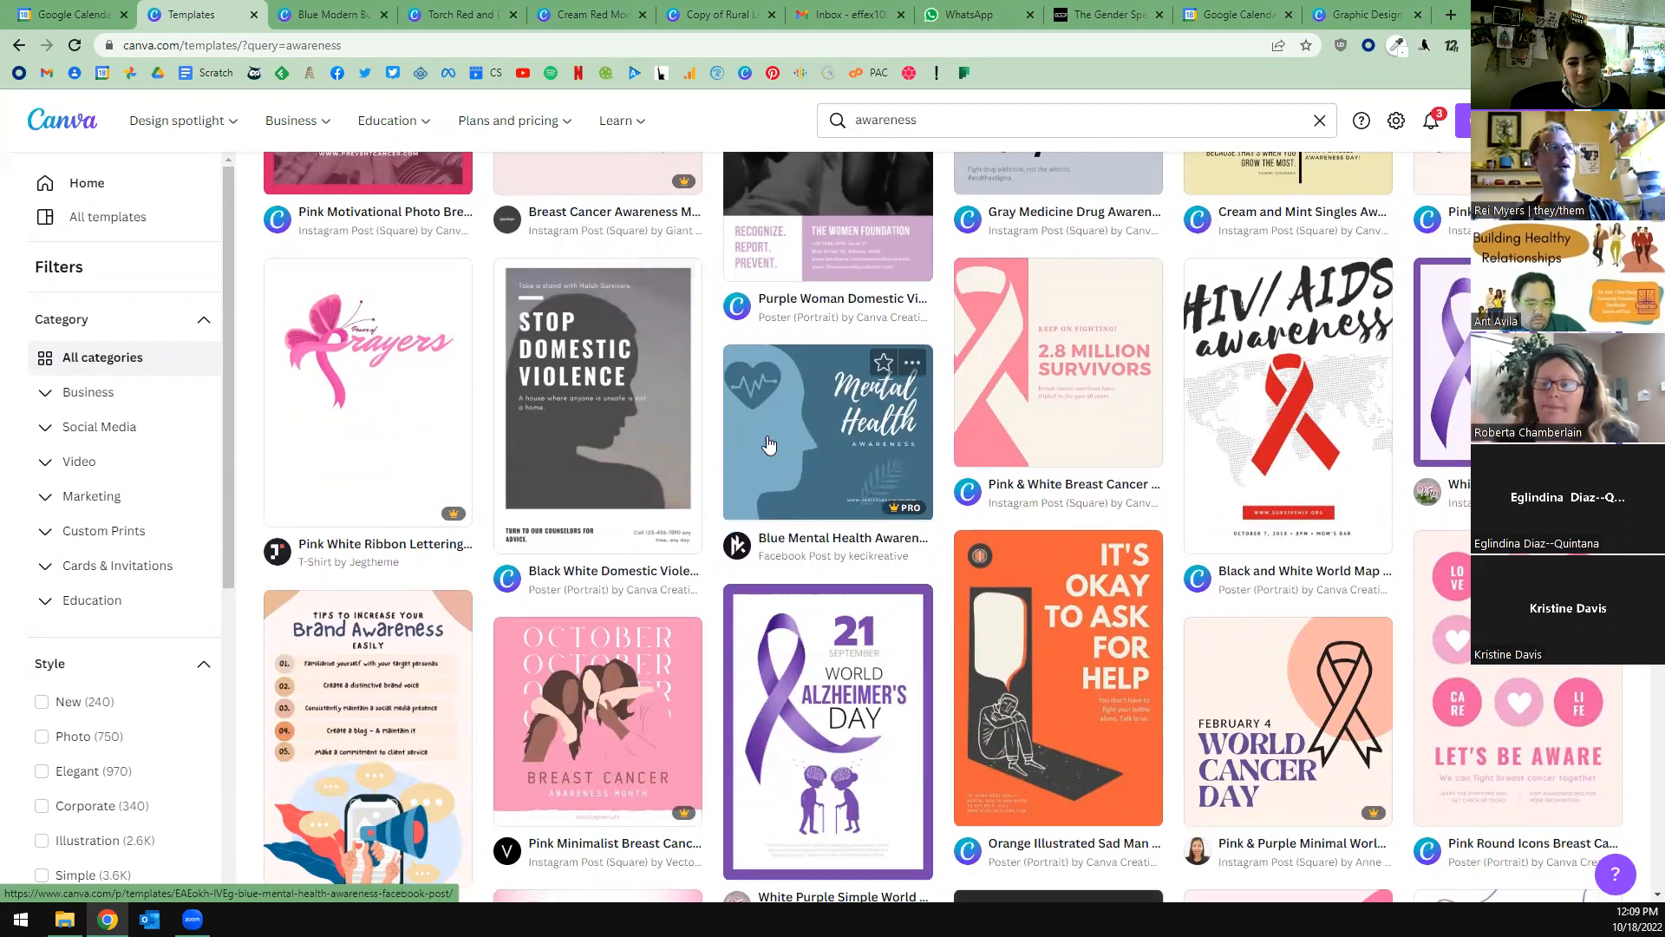
{"action": "scroll", "coordinate": [934, 496], "scroll_direction": "down", "scroll_amount": 2}
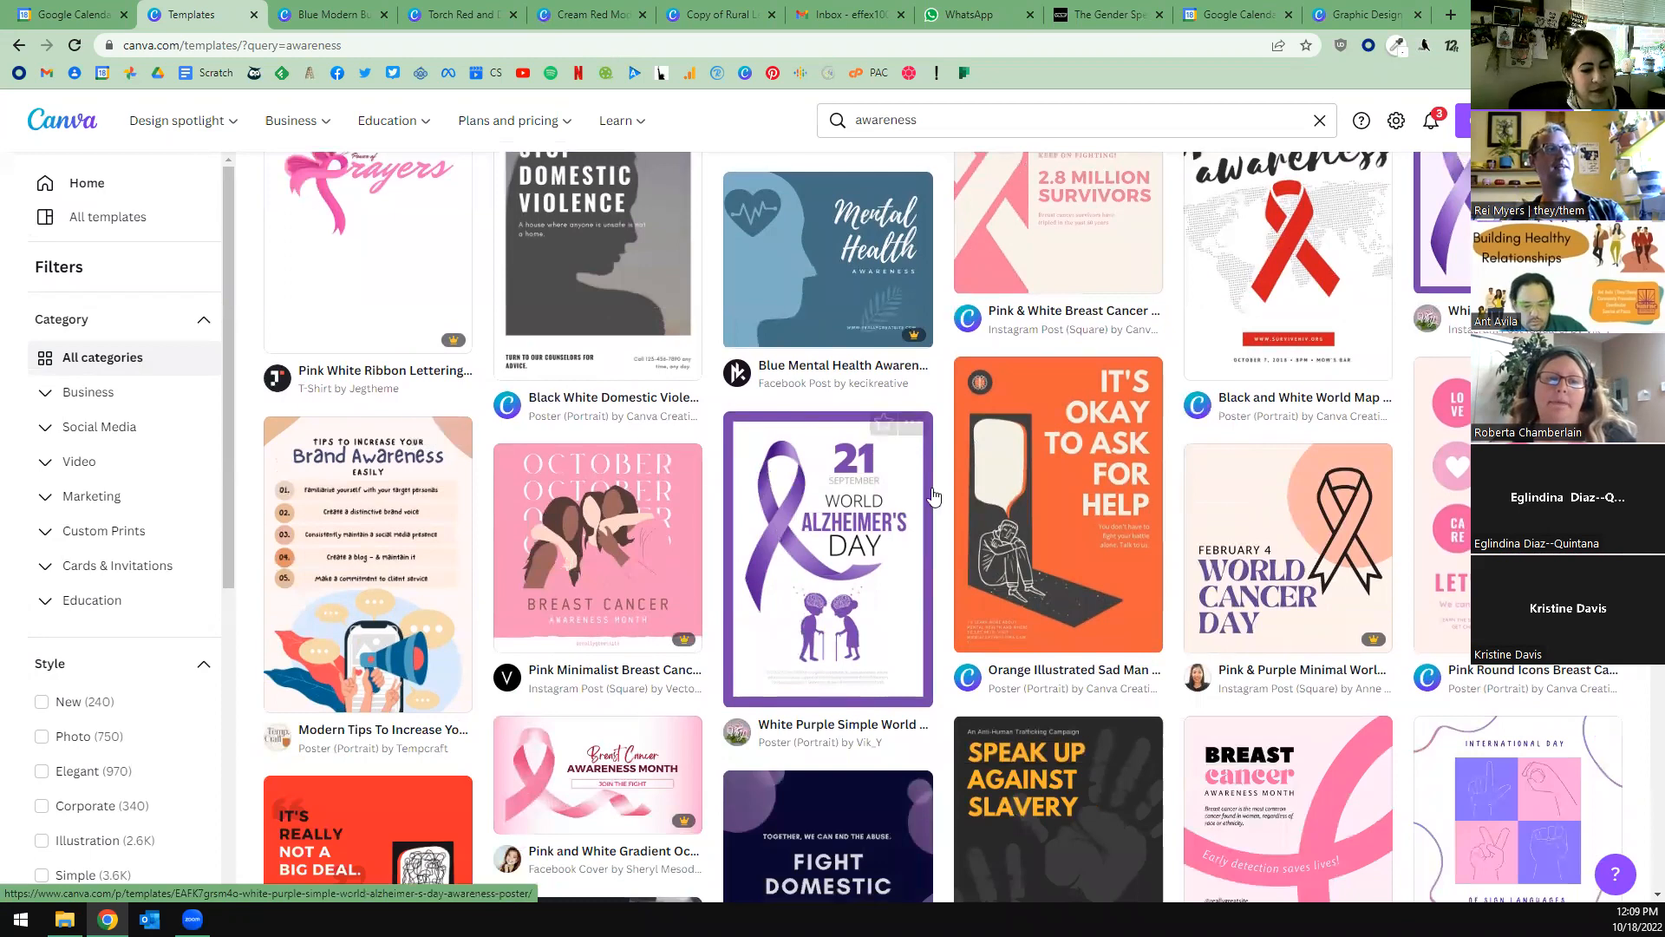
{"action": "scroll", "coordinate": [1167, 483], "scroll_direction": "down", "scroll_amount": 4}
{"action": "scroll", "coordinate": [1144, 486], "scroll_direction": "down", "scroll_amount": 6}
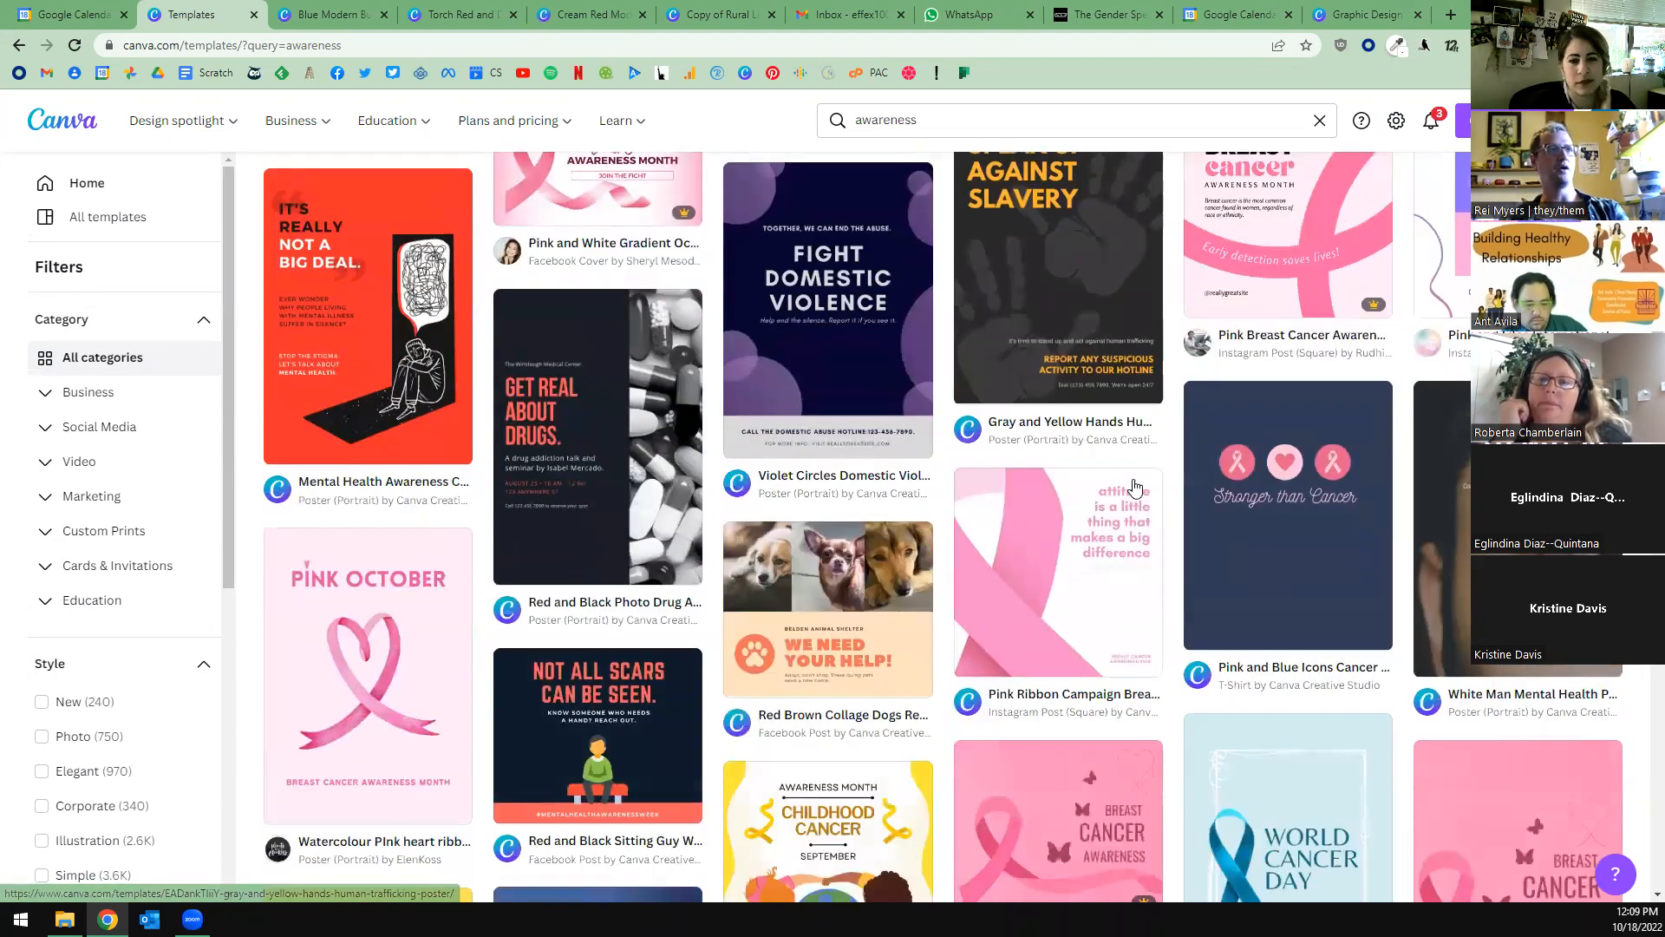
{"action": "scroll", "coordinate": [1195, 634], "scroll_direction": "down", "scroll_amount": 3}
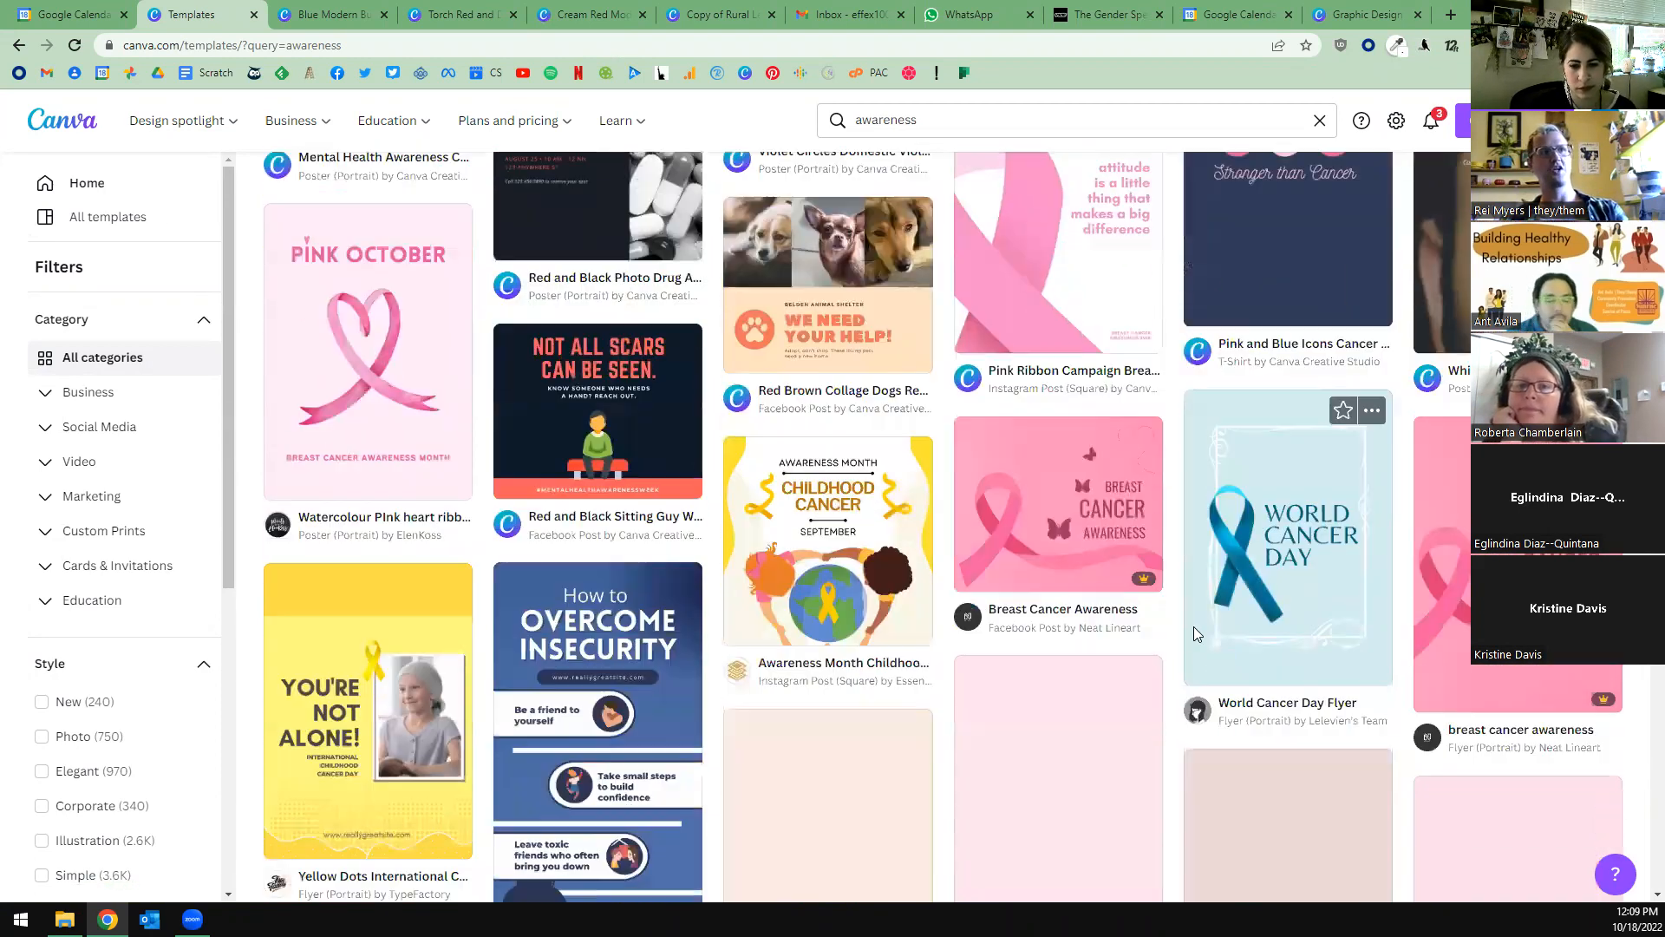
{"action": "scroll", "coordinate": [1284, 587], "scroll_direction": "down", "scroll_amount": 4}
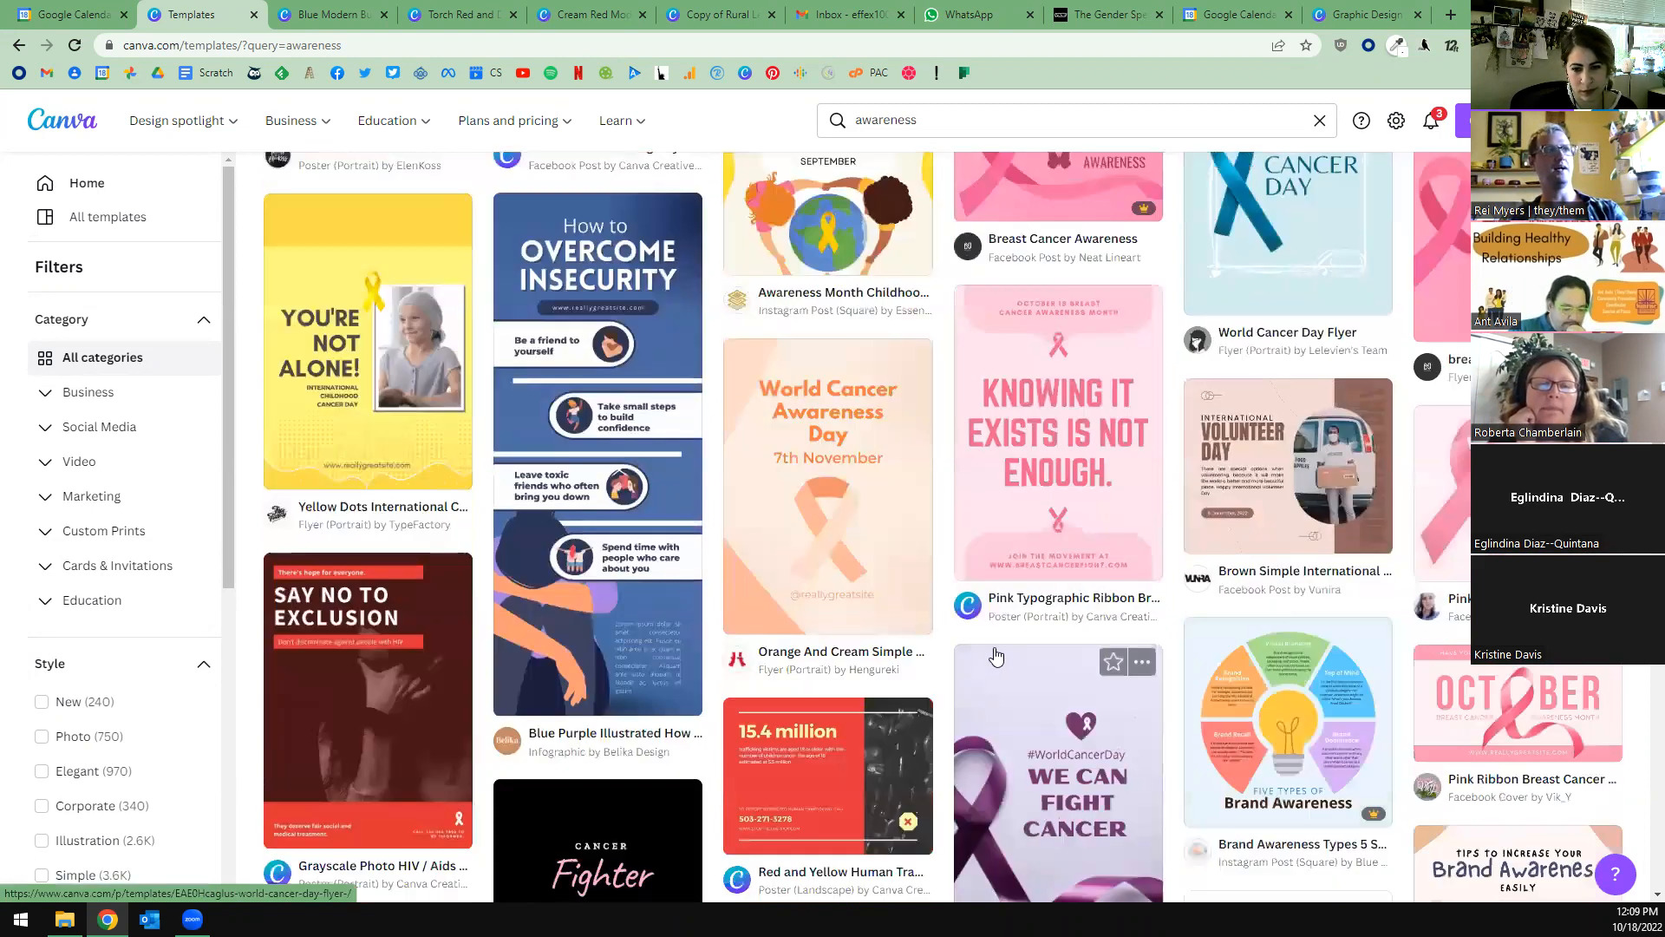
{"action": "scroll", "coordinate": [1006, 609], "scroll_direction": "up", "scroll_amount": 10}
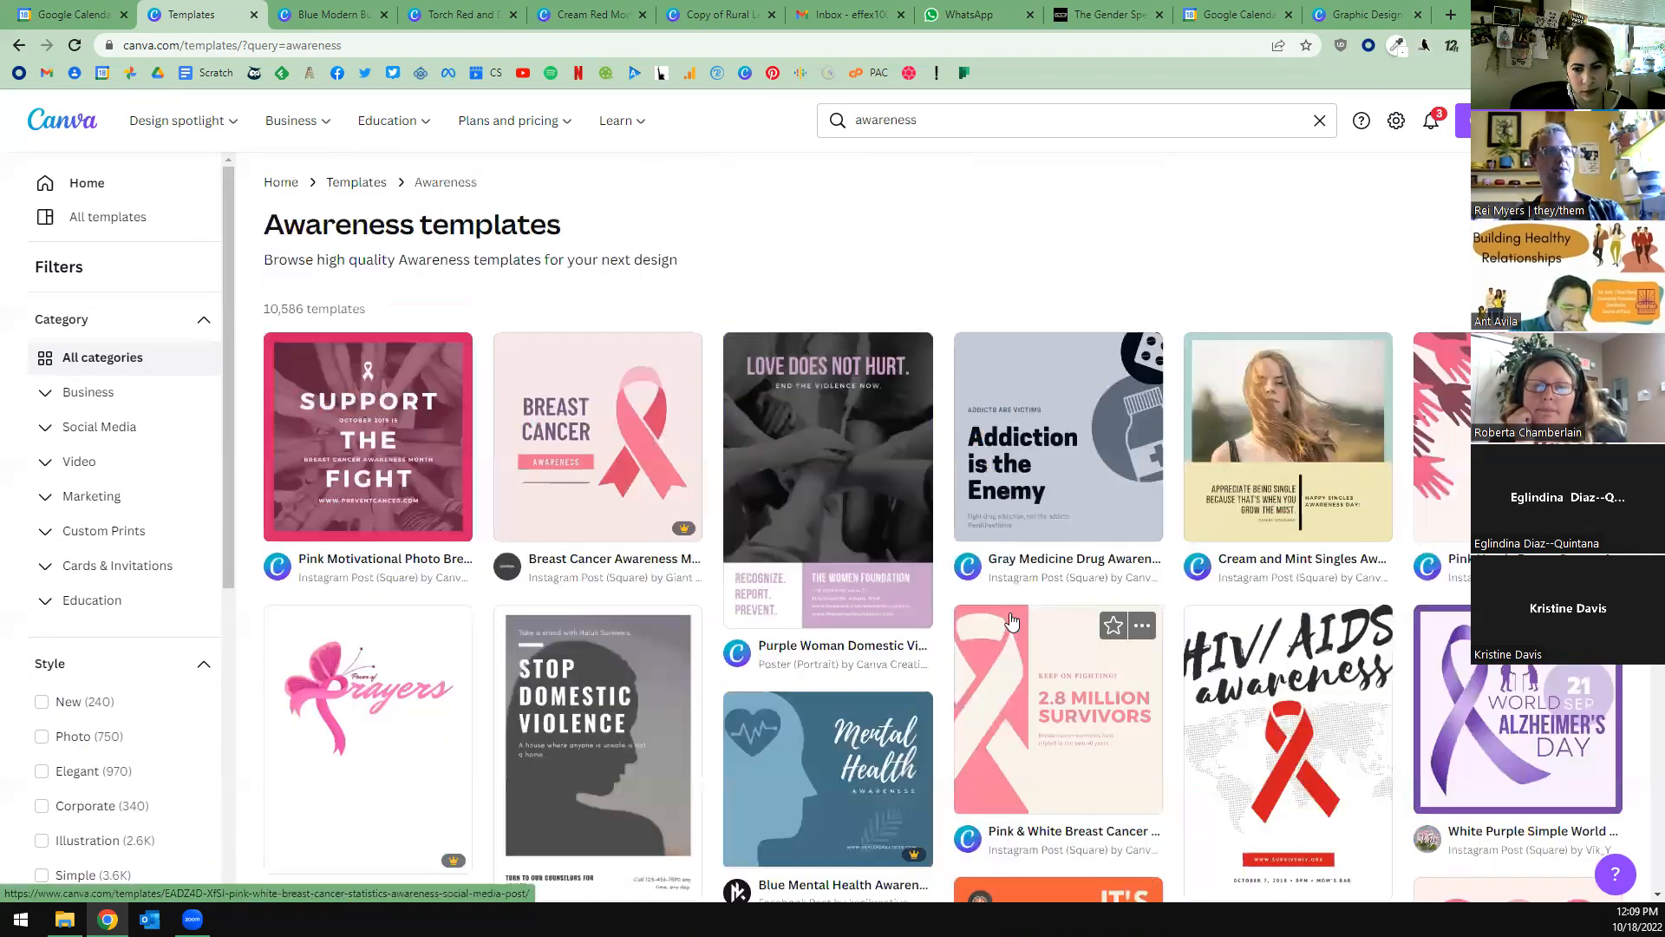
Search the template library for teal and look through the matching designs.
{"action": "left_click", "coordinate": [944, 122]}
{"action": "type", "text": "teal"}
{"action": "key", "text": "Return"}
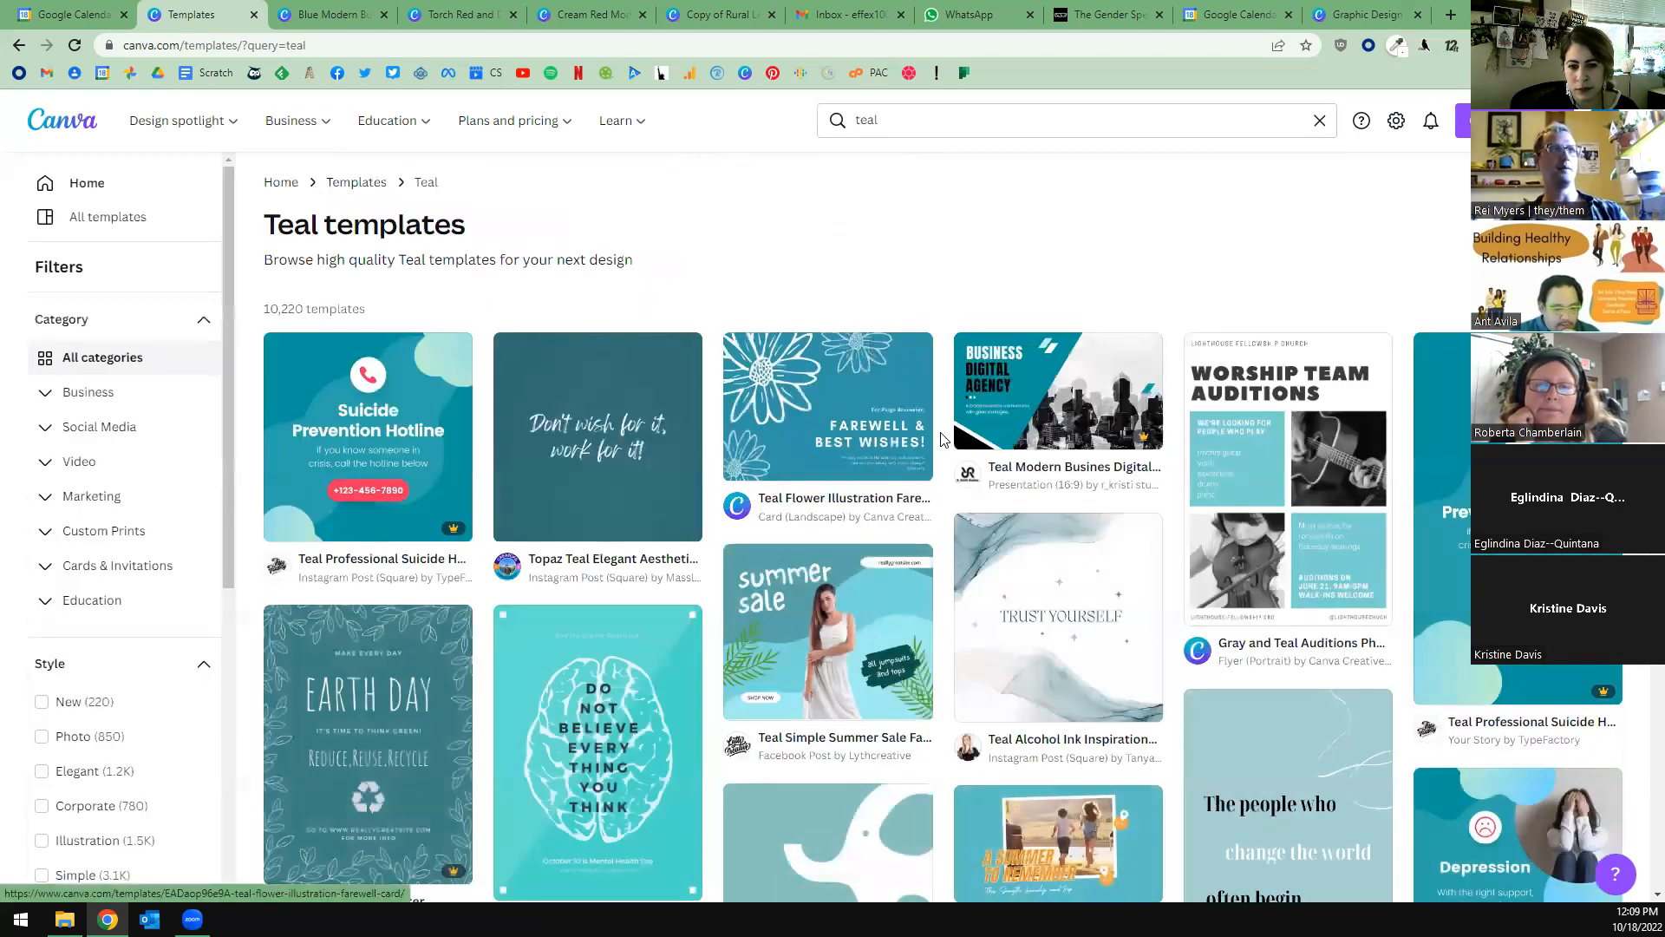
{"action": "scroll", "coordinate": [950, 447], "scroll_direction": "down", "scroll_amount": 4}
{"action": "scroll", "coordinate": [950, 447], "scroll_direction": "down", "scroll_amount": 8}
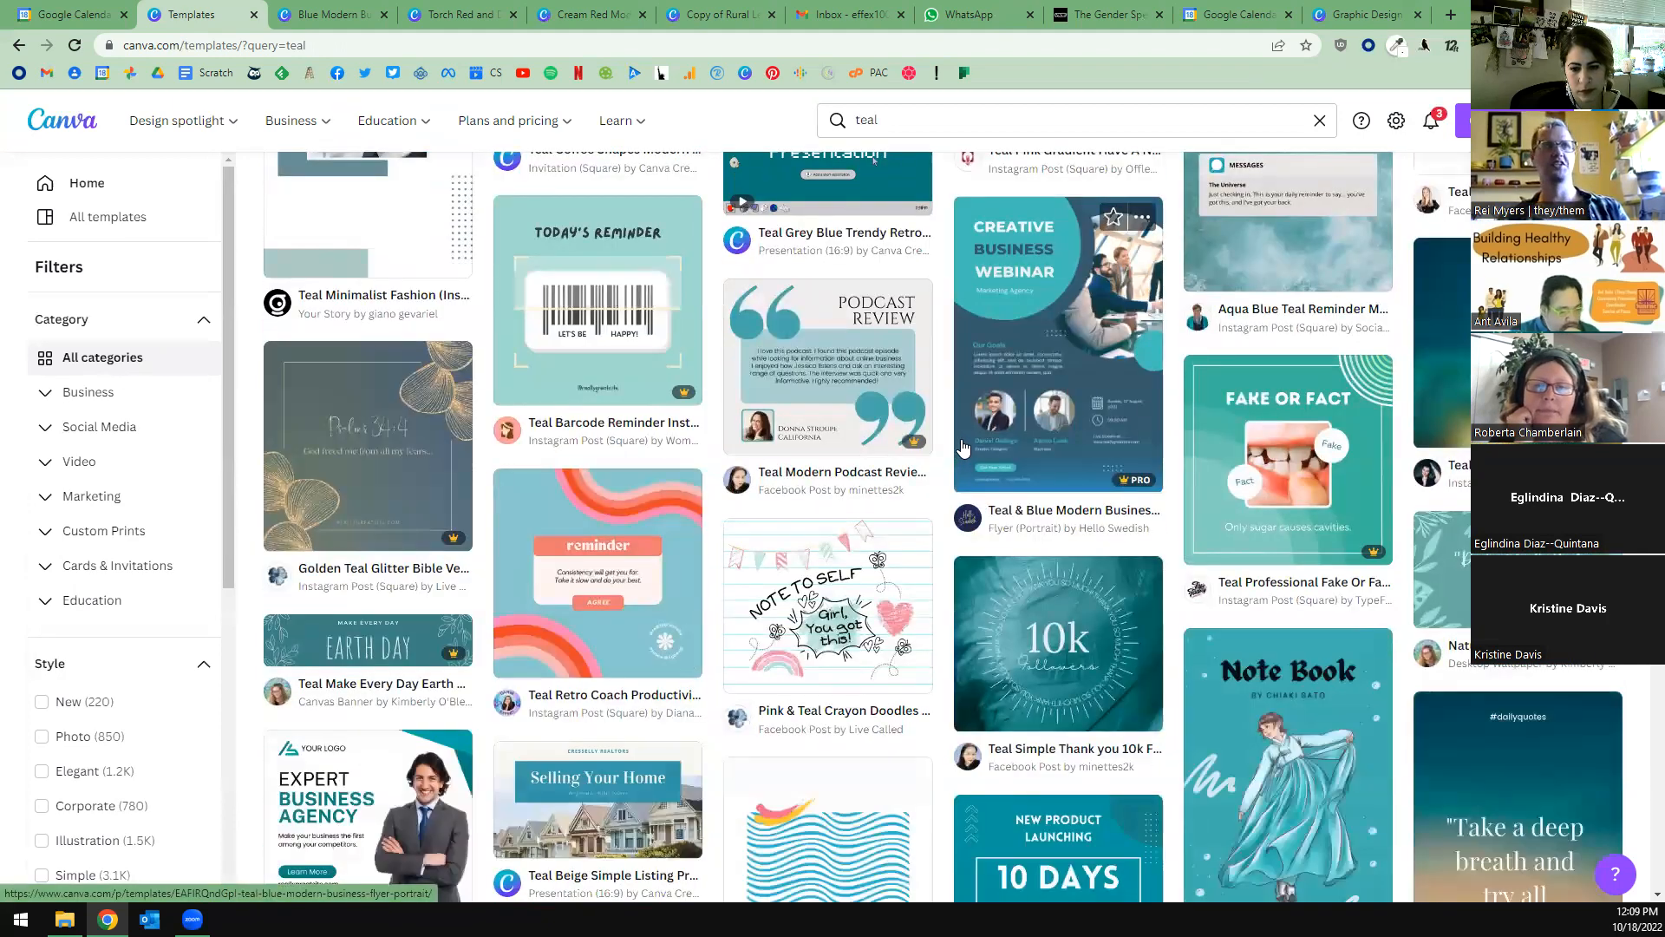
{"action": "scroll", "coordinate": [963, 449], "scroll_direction": "down", "scroll_amount": 8}
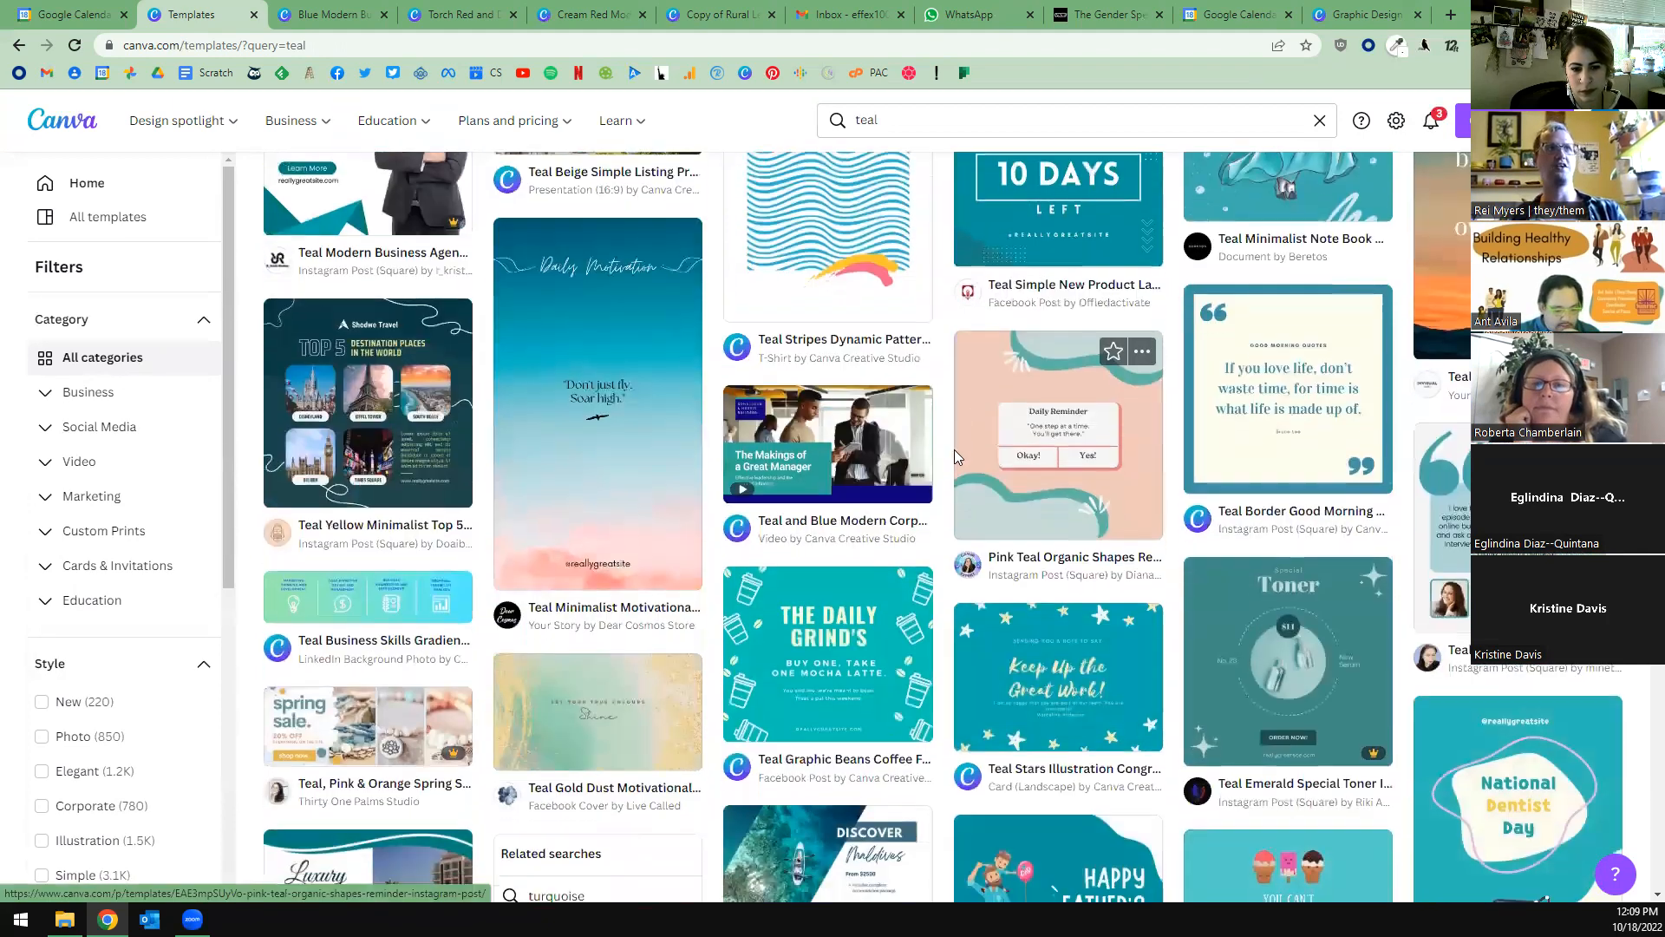
{"action": "scroll", "coordinate": [954, 449], "scroll_direction": "down", "scroll_amount": 8}
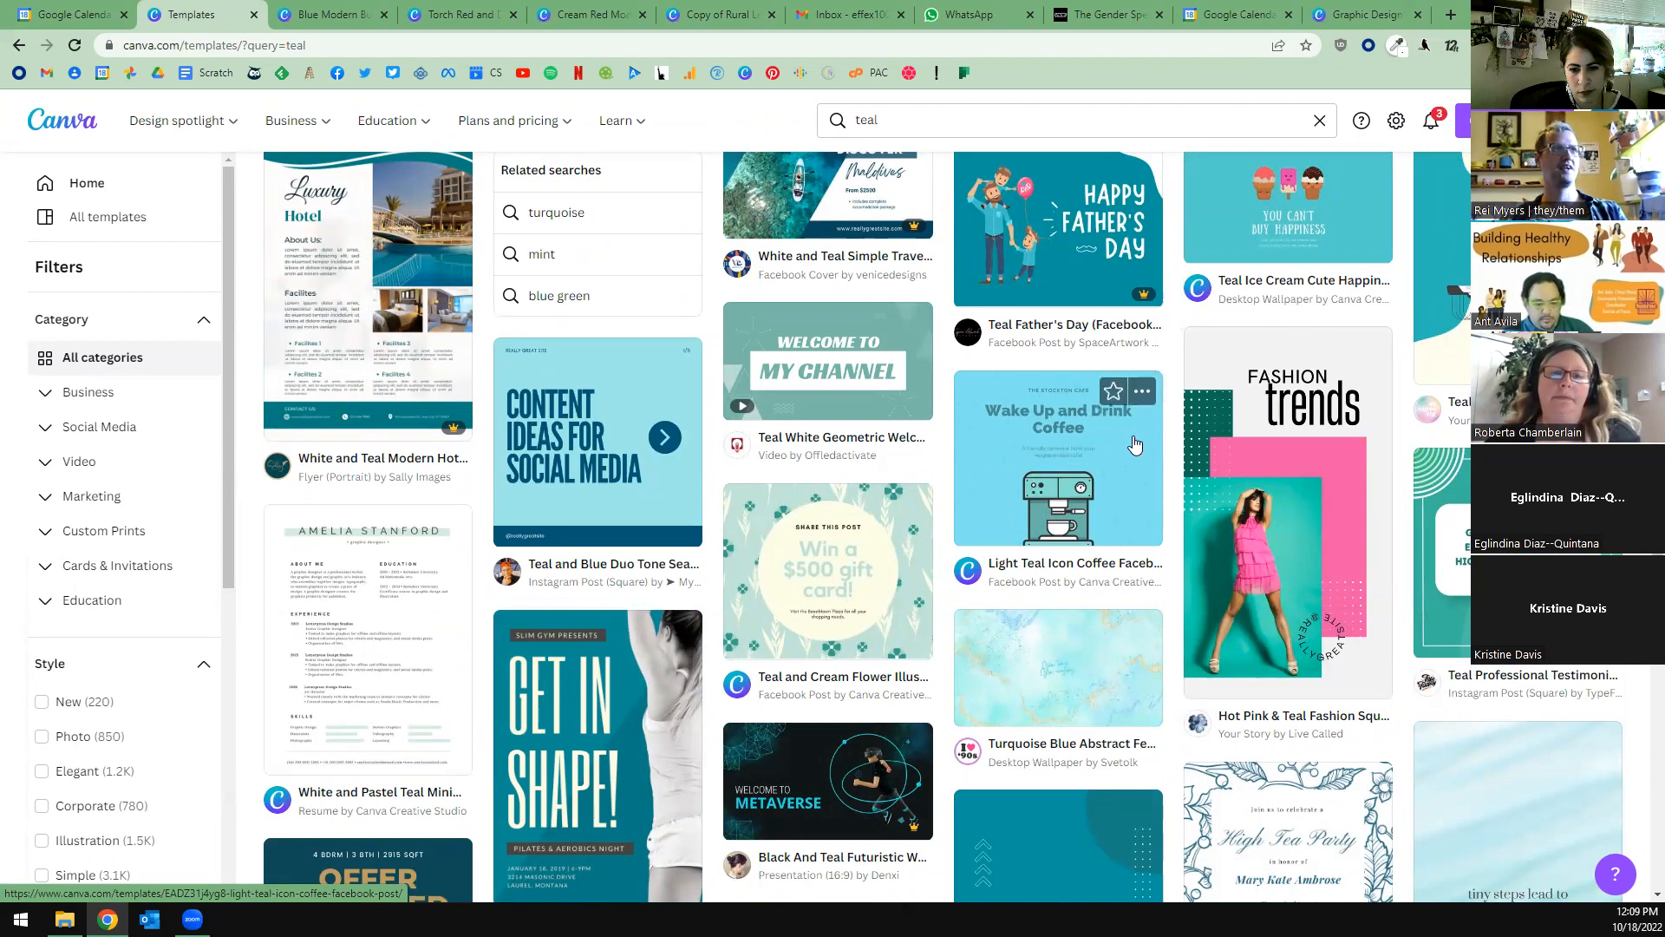
{"action": "scroll", "coordinate": [678, 490], "scroll_direction": "down", "scroll_amount": 4}
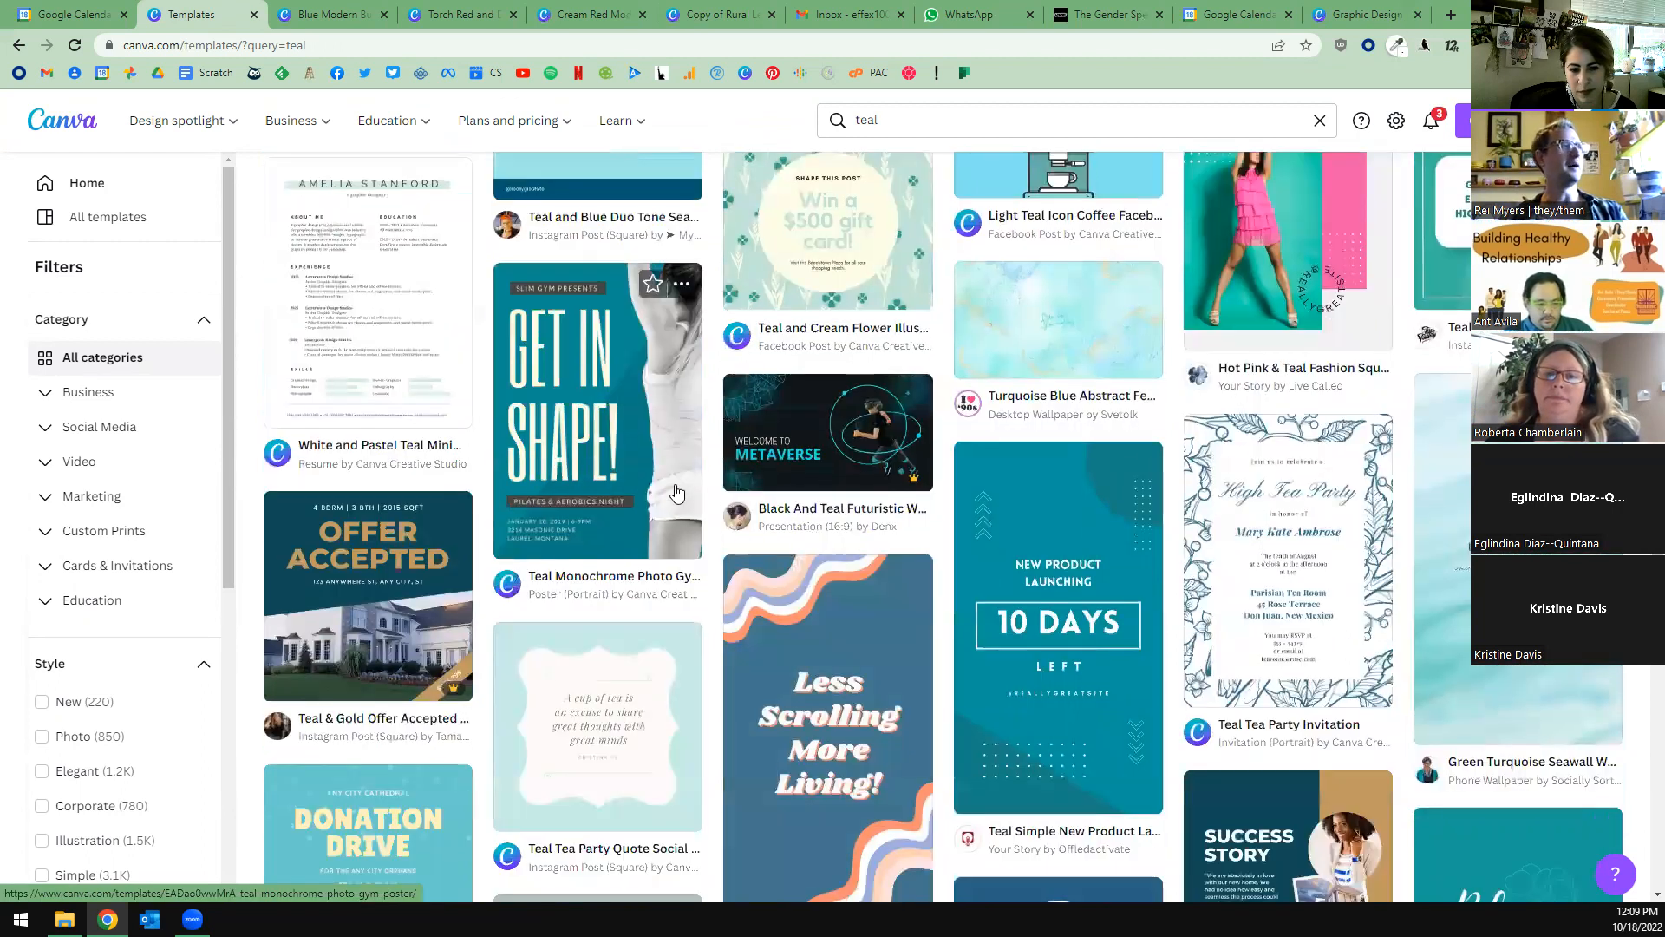
{"action": "scroll", "coordinate": [678, 490], "scroll_direction": "down", "scroll_amount": 3}
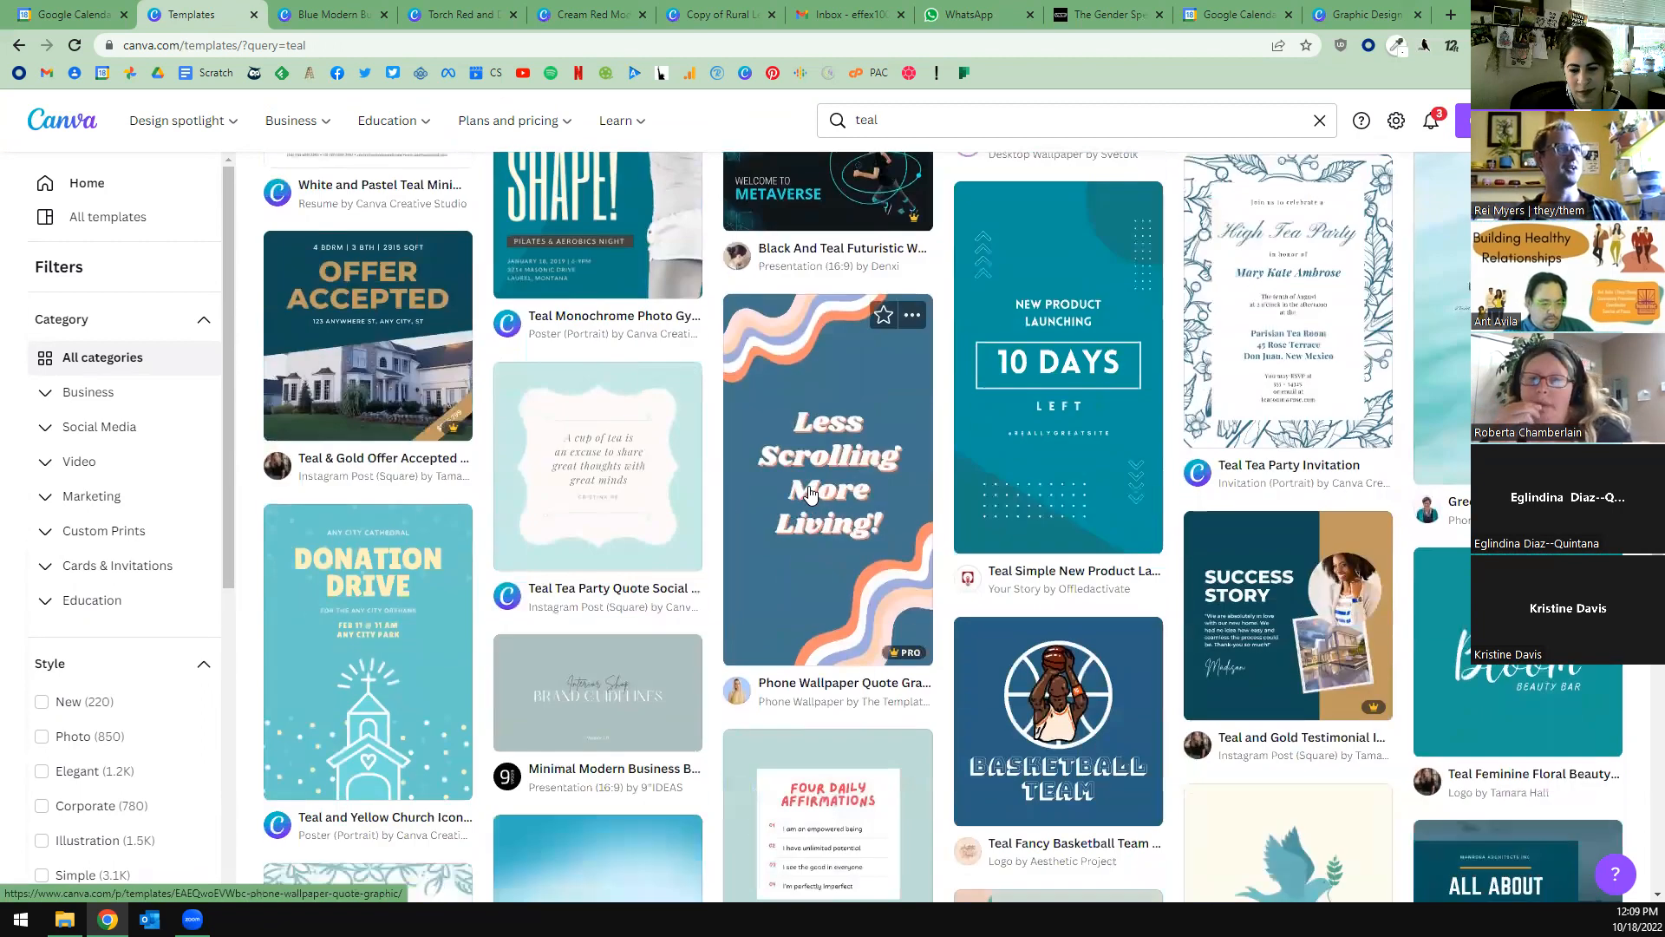
{"action": "scroll", "coordinate": [969, 488], "scroll_direction": "down", "scroll_amount": 5}
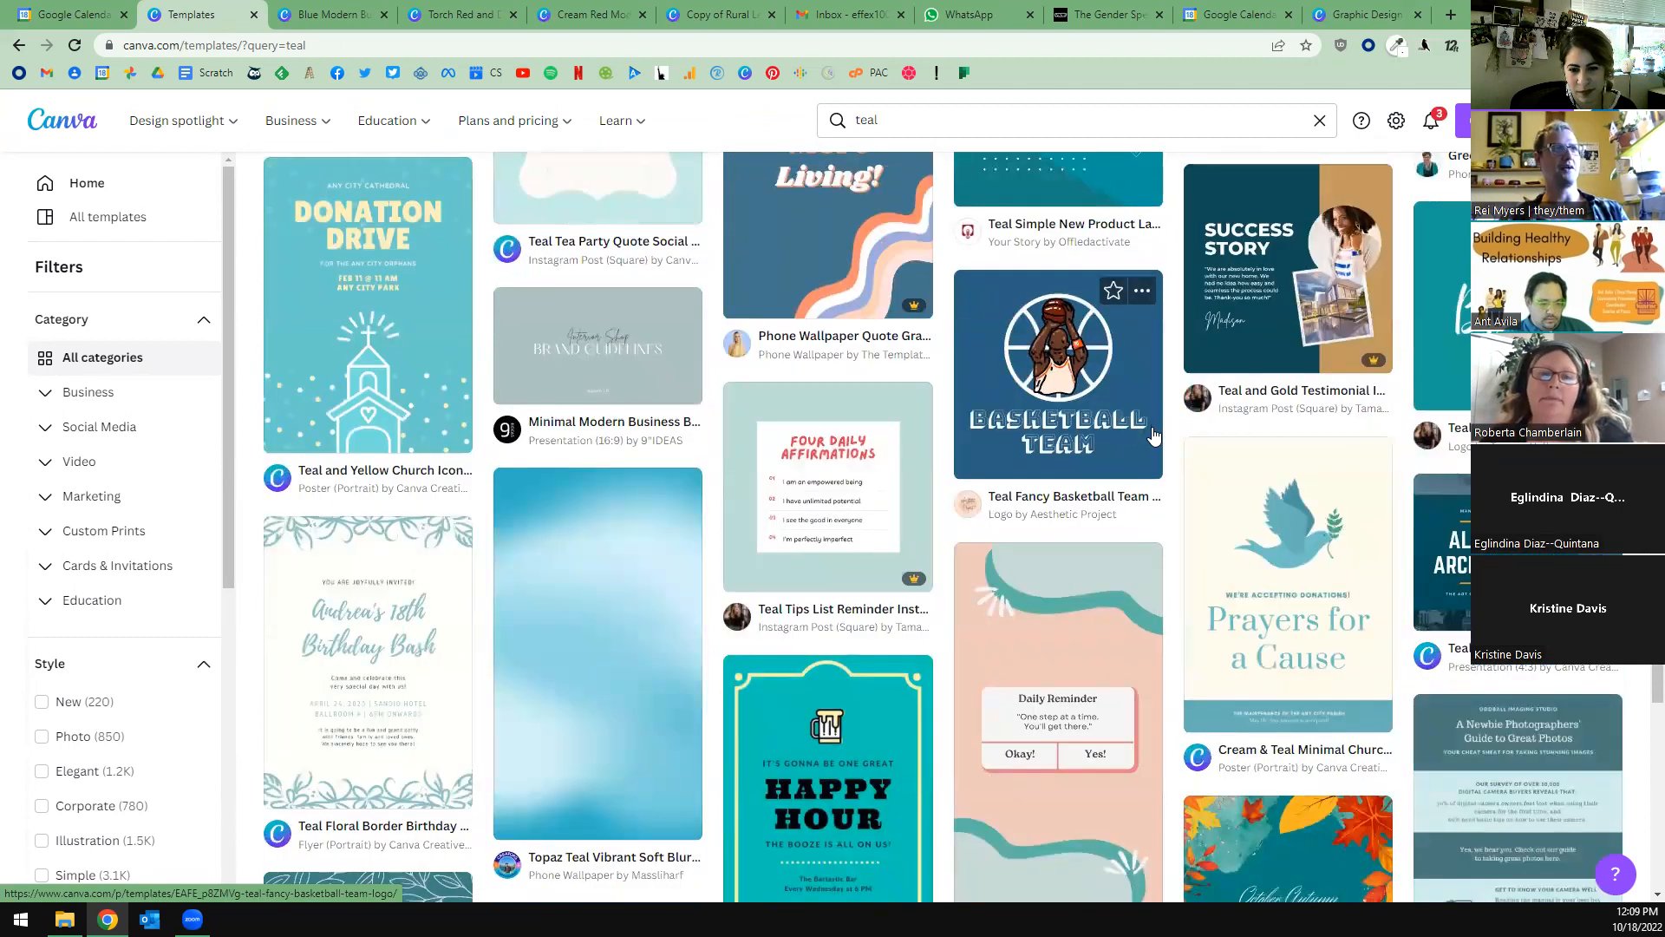
{"action": "scroll", "coordinate": [1150, 433], "scroll_direction": "down", "scroll_amount": 3}
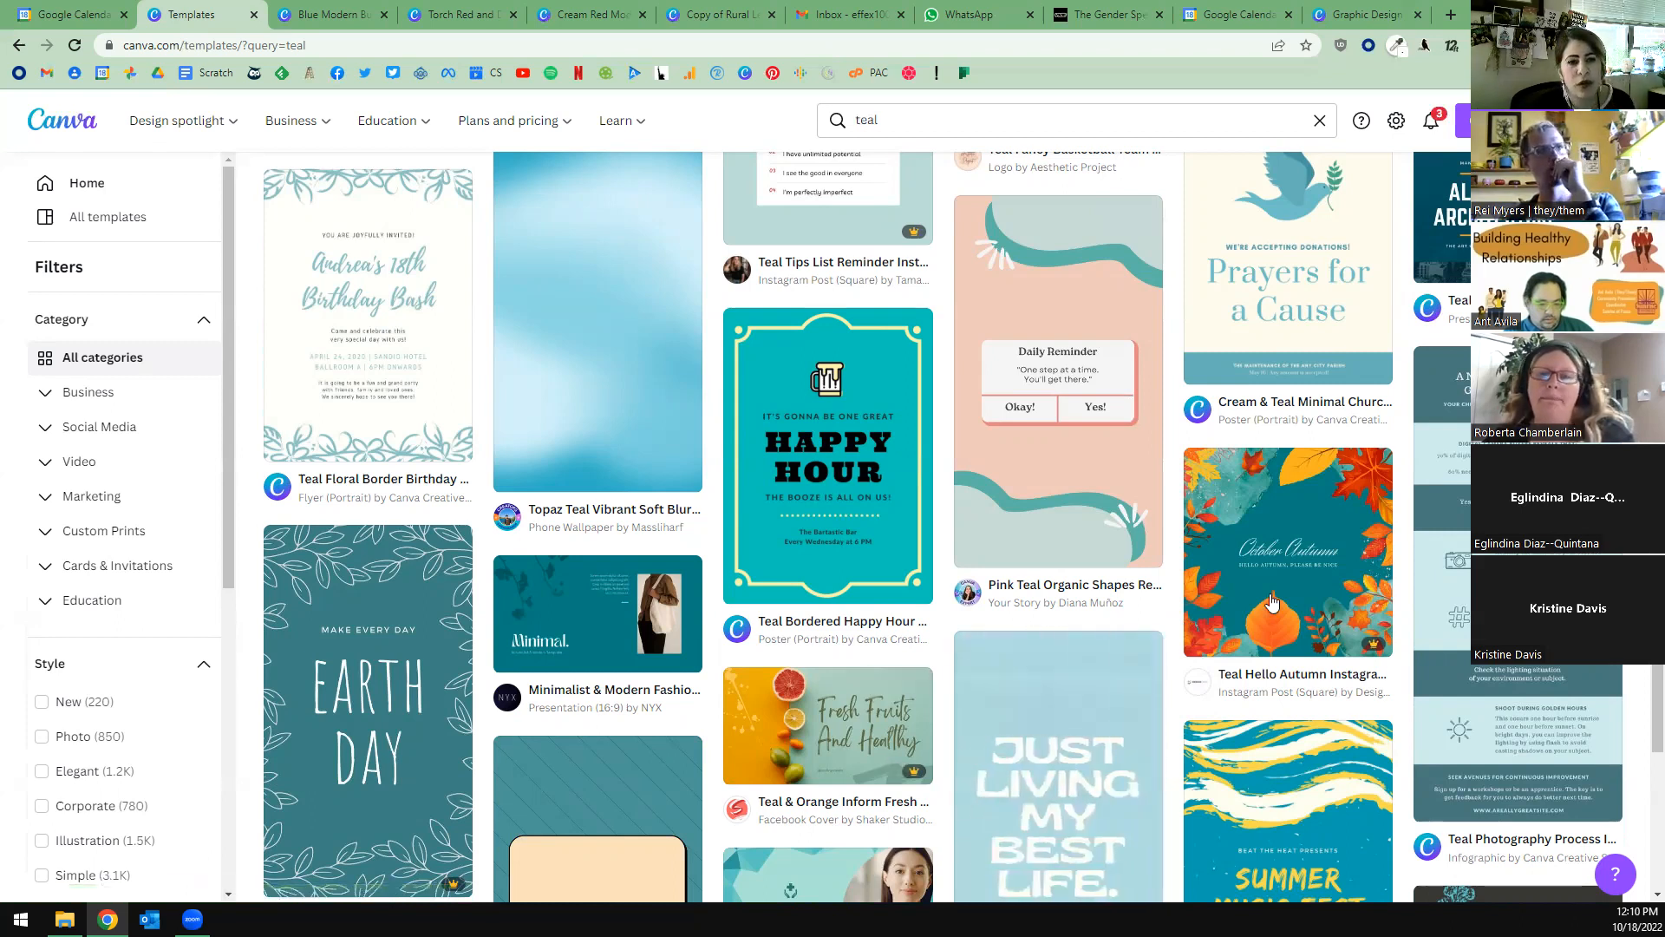
{"action": "scroll", "coordinate": [1359, 631], "scroll_direction": "up", "scroll_amount": 2}
{"action": "scroll", "coordinate": [1360, 631], "scroll_direction": "down", "scroll_amount": 2}
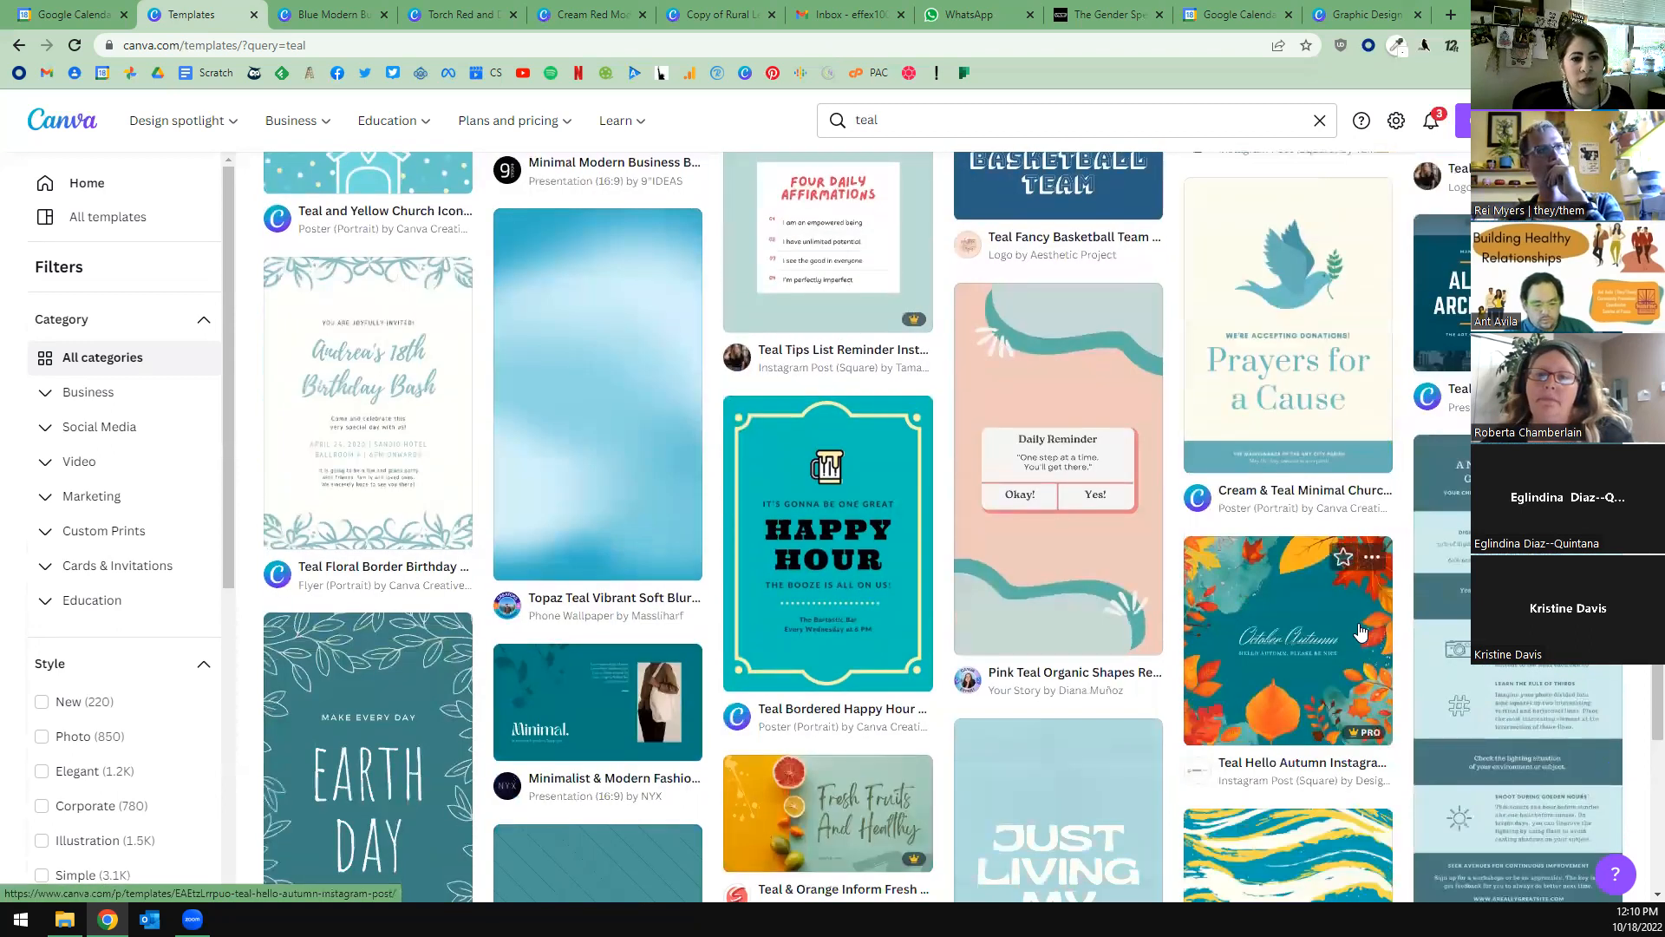
{"action": "scroll", "coordinate": [1358, 622], "scroll_direction": "down", "scroll_amount": 1}
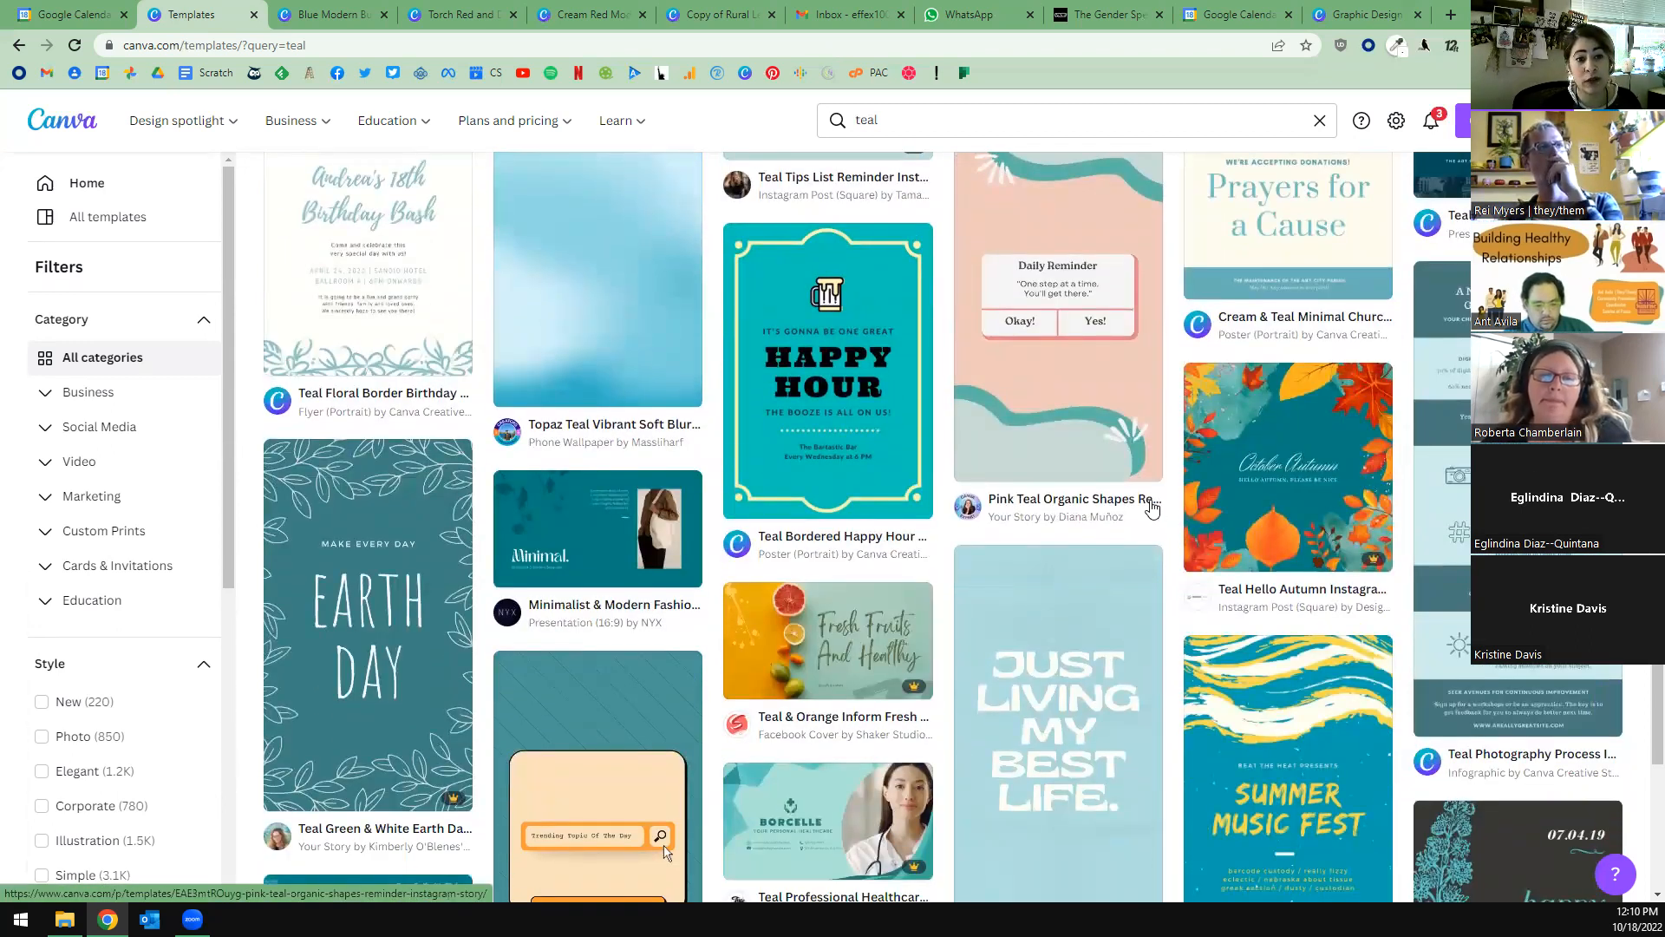
{"action": "scroll", "coordinate": [1169, 521], "scroll_direction": "up", "scroll_amount": 5}
{"action": "scroll", "coordinate": [1168, 520], "scroll_direction": "up", "scroll_amount": 8}
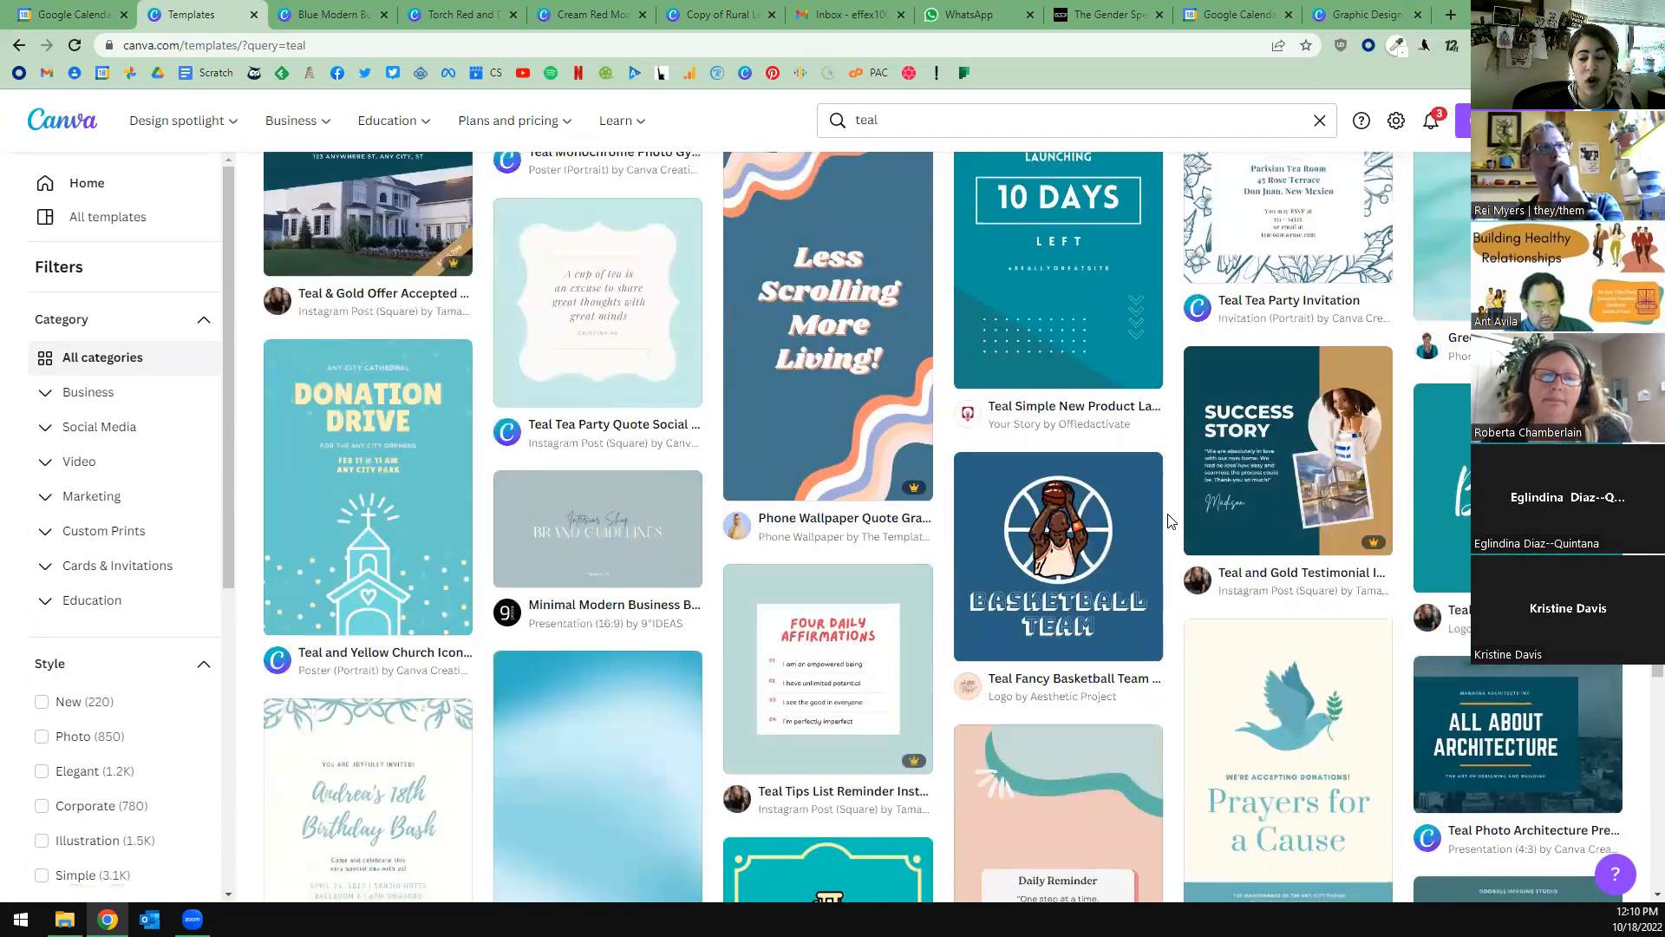
{"action": "scroll", "coordinate": [1219, 518], "scroll_direction": "up", "scroll_amount": 10}
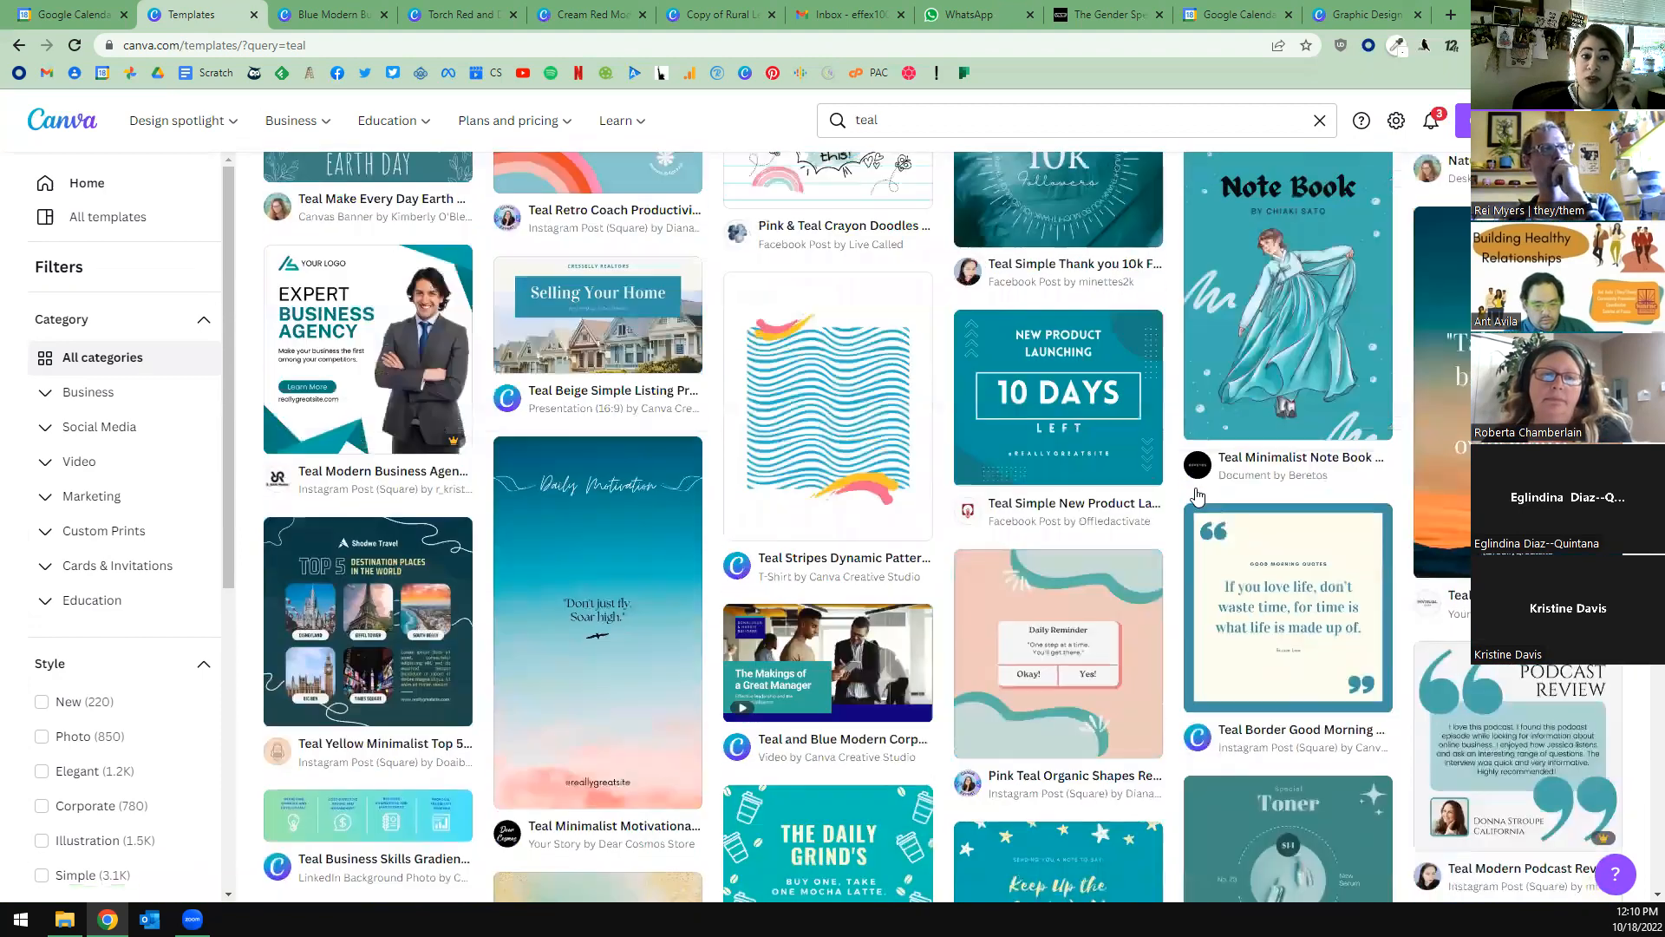
{"action": "scroll", "coordinate": [970, 179], "scroll_direction": "up", "scroll_amount": 5}
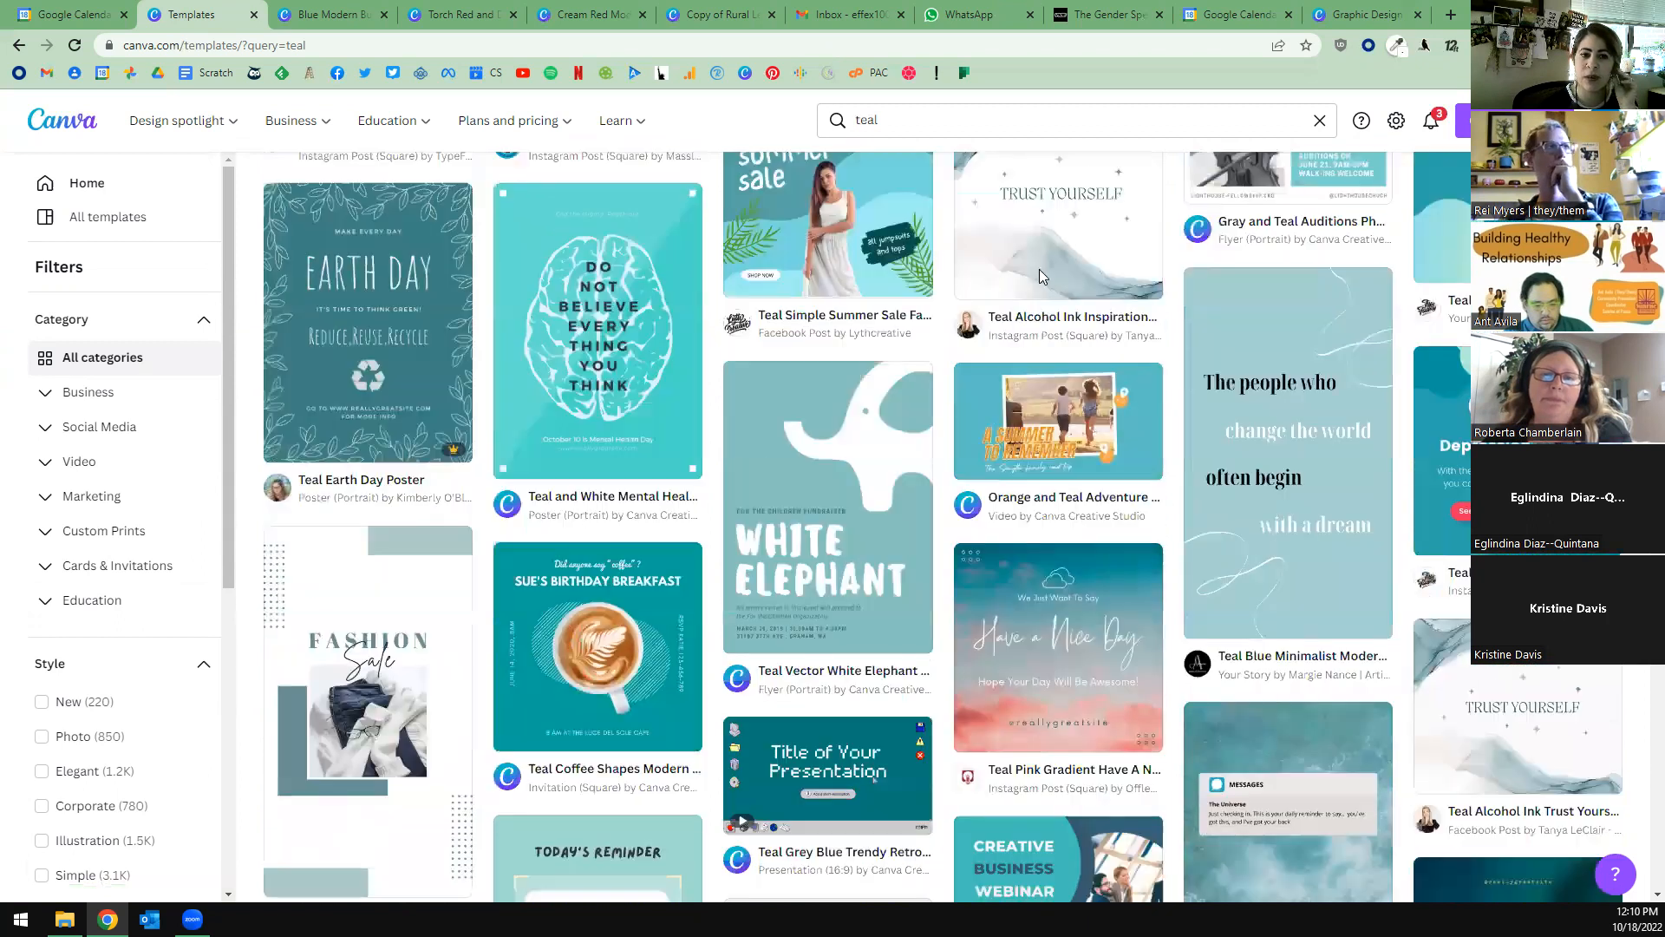
Return to the awareness template results and look further down through the health and social cause designs.
{"action": "left_click", "coordinate": [20, 46]}
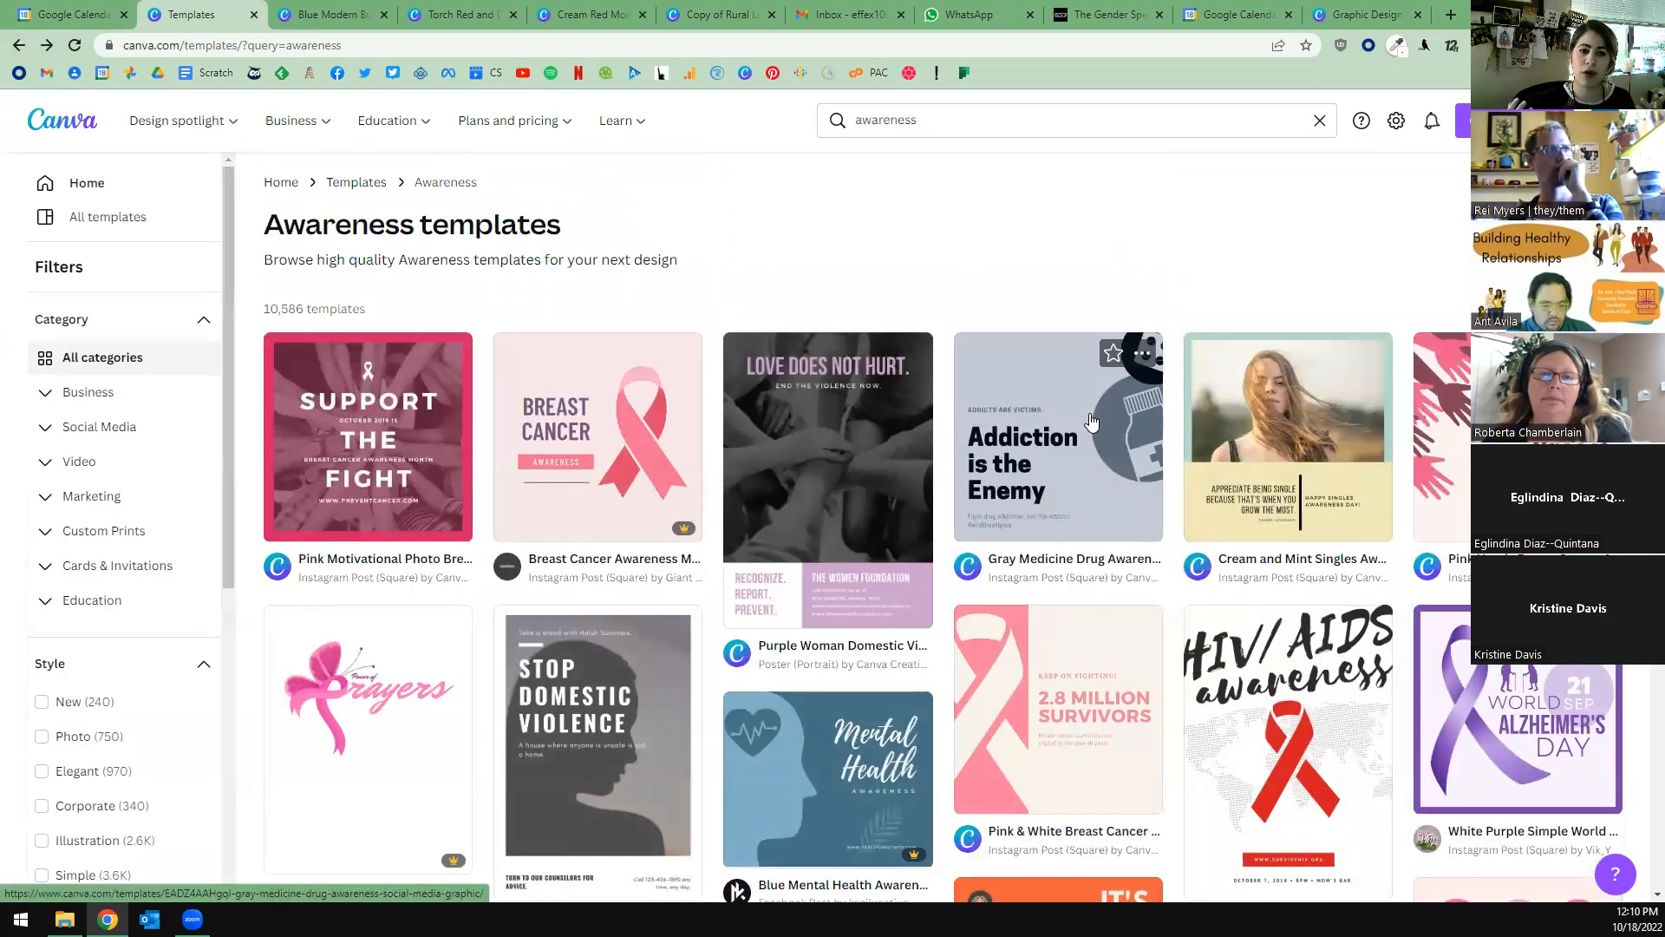
{"action": "scroll", "coordinate": [1178, 488], "scroll_direction": "down", "scroll_amount": 3}
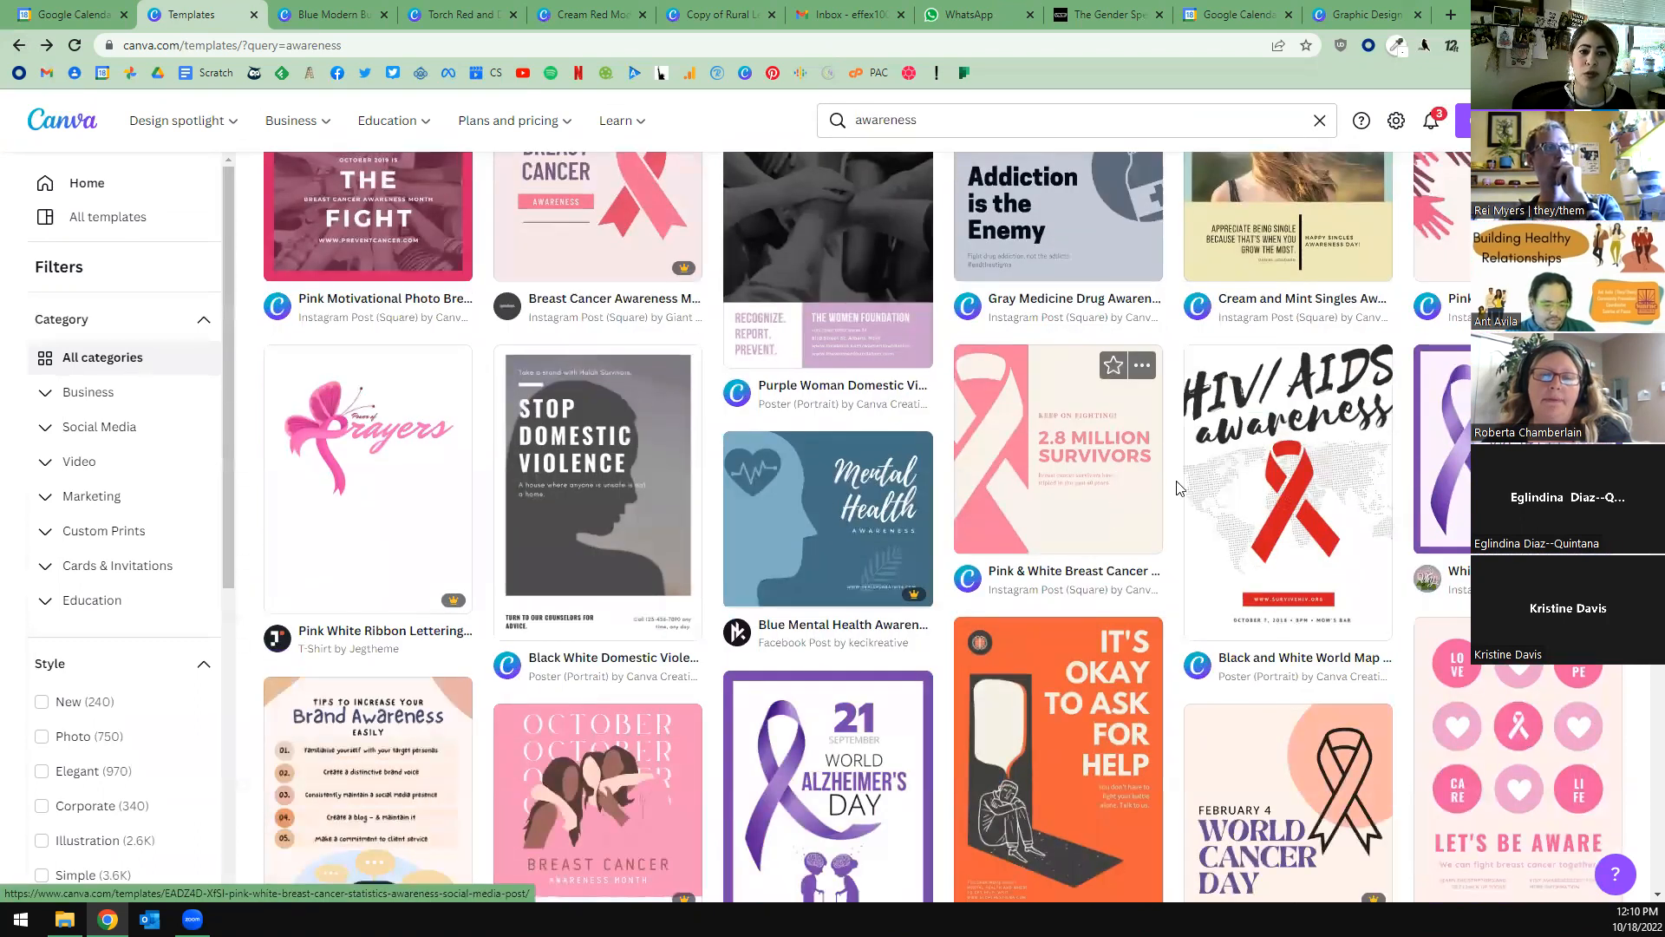
{"action": "scroll", "coordinate": [1178, 489], "scroll_direction": "down", "scroll_amount": 4}
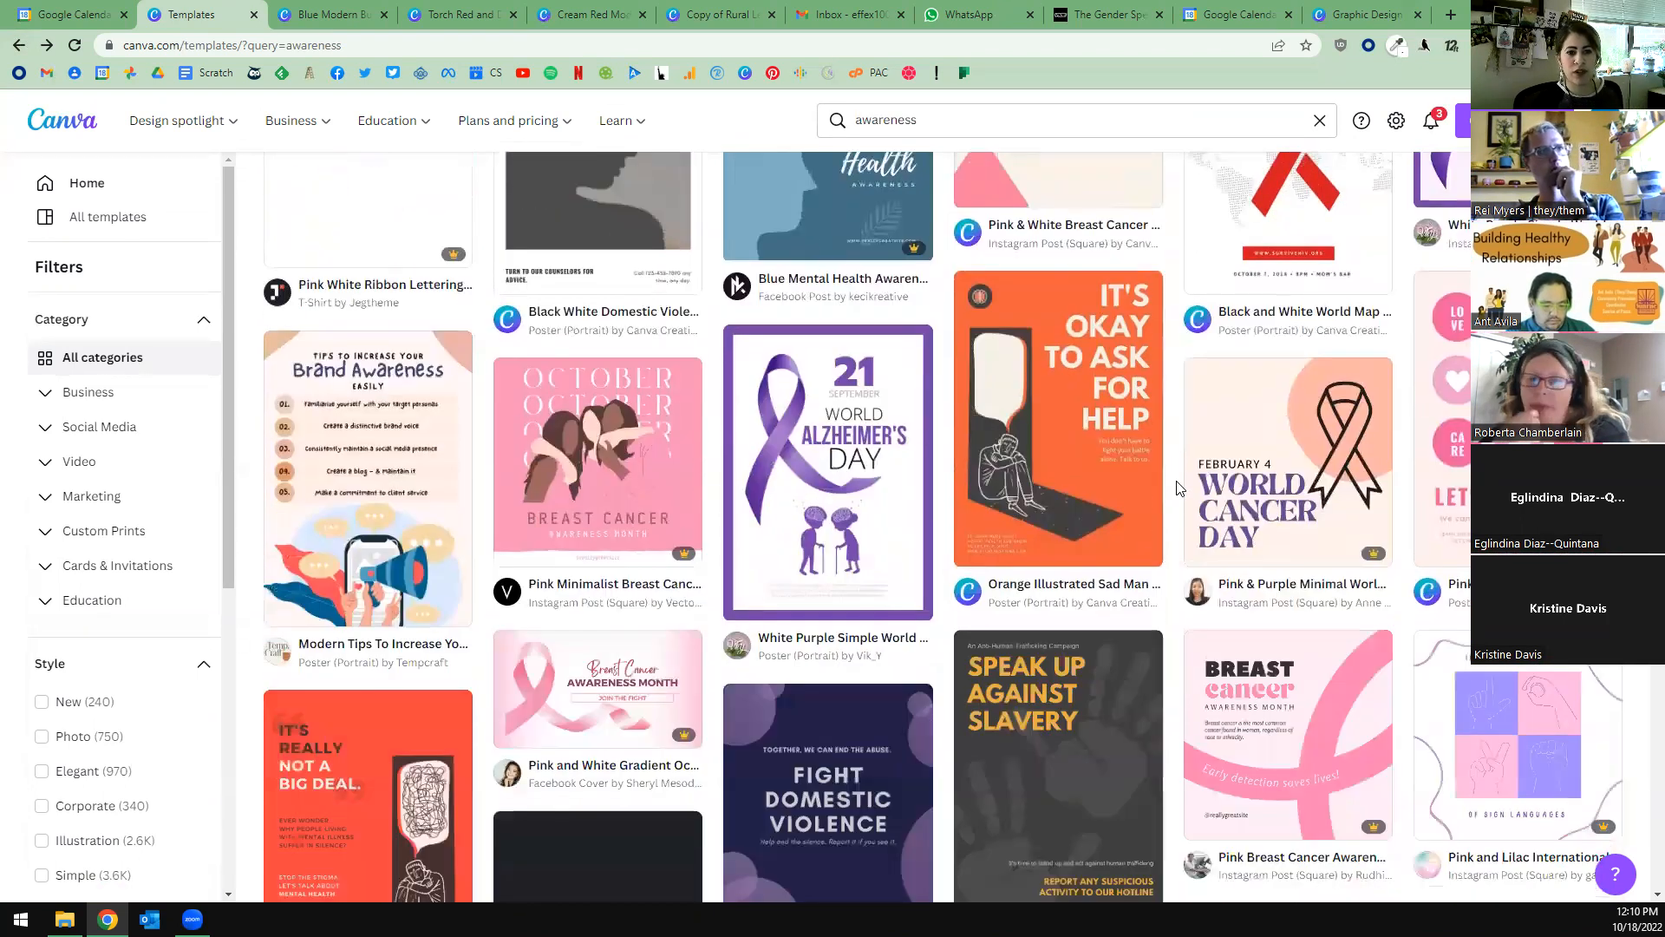
{"action": "scroll", "coordinate": [1178, 489], "scroll_direction": "down", "scroll_amount": 4}
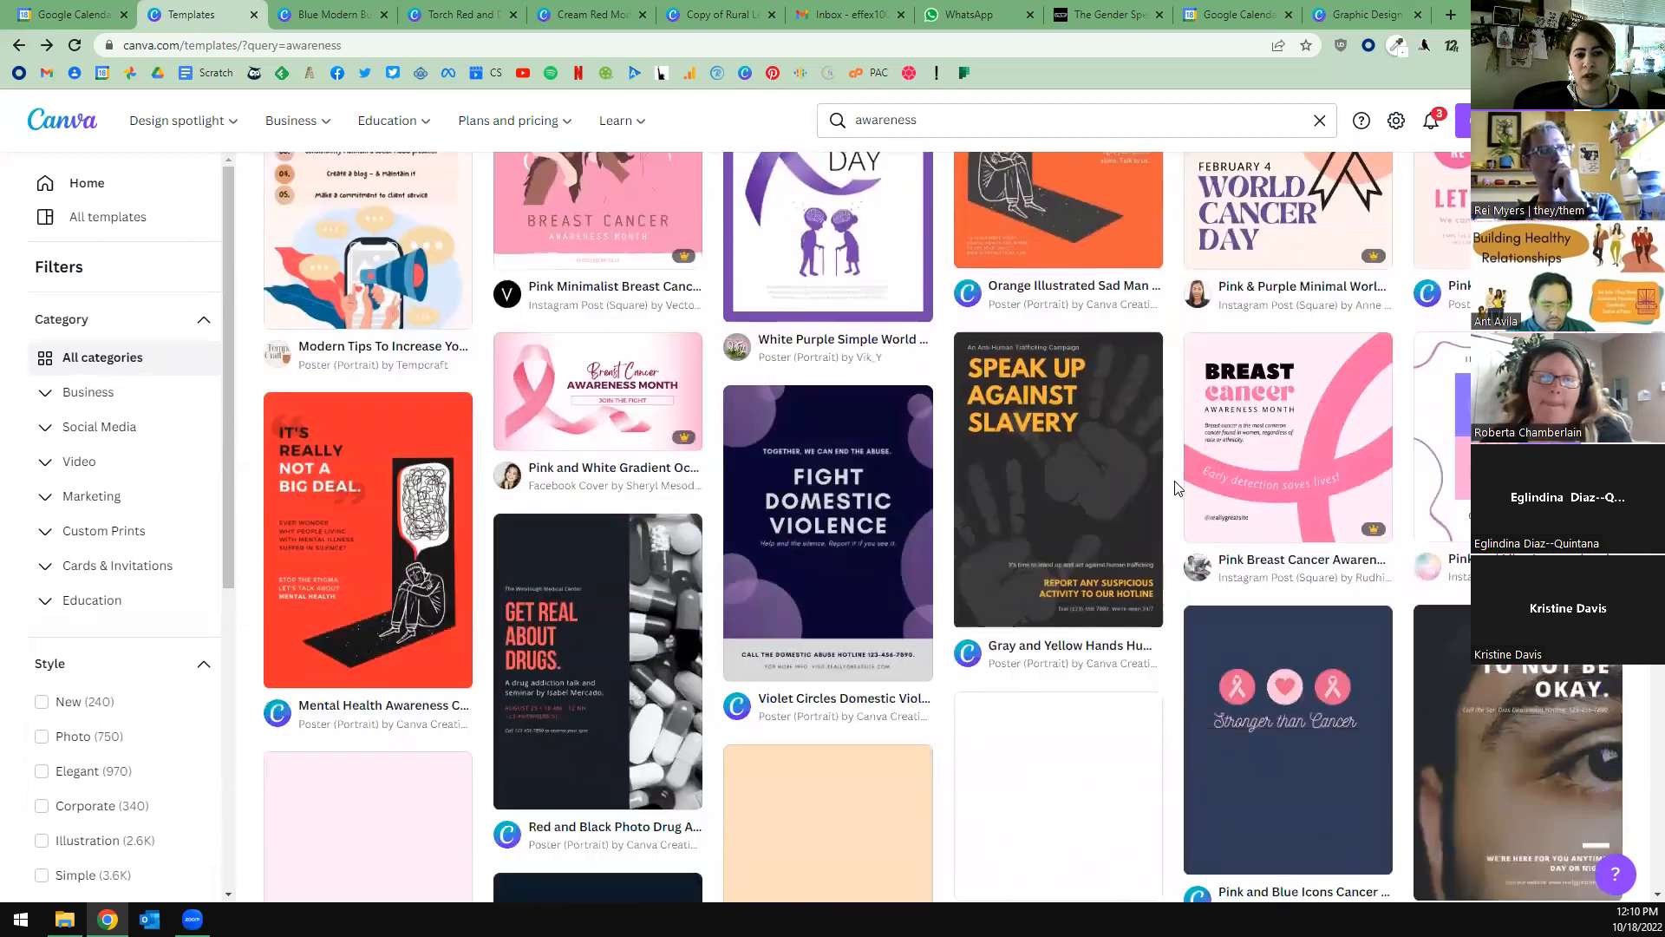
{"action": "scroll", "coordinate": [1176, 488], "scroll_direction": "down", "scroll_amount": 4}
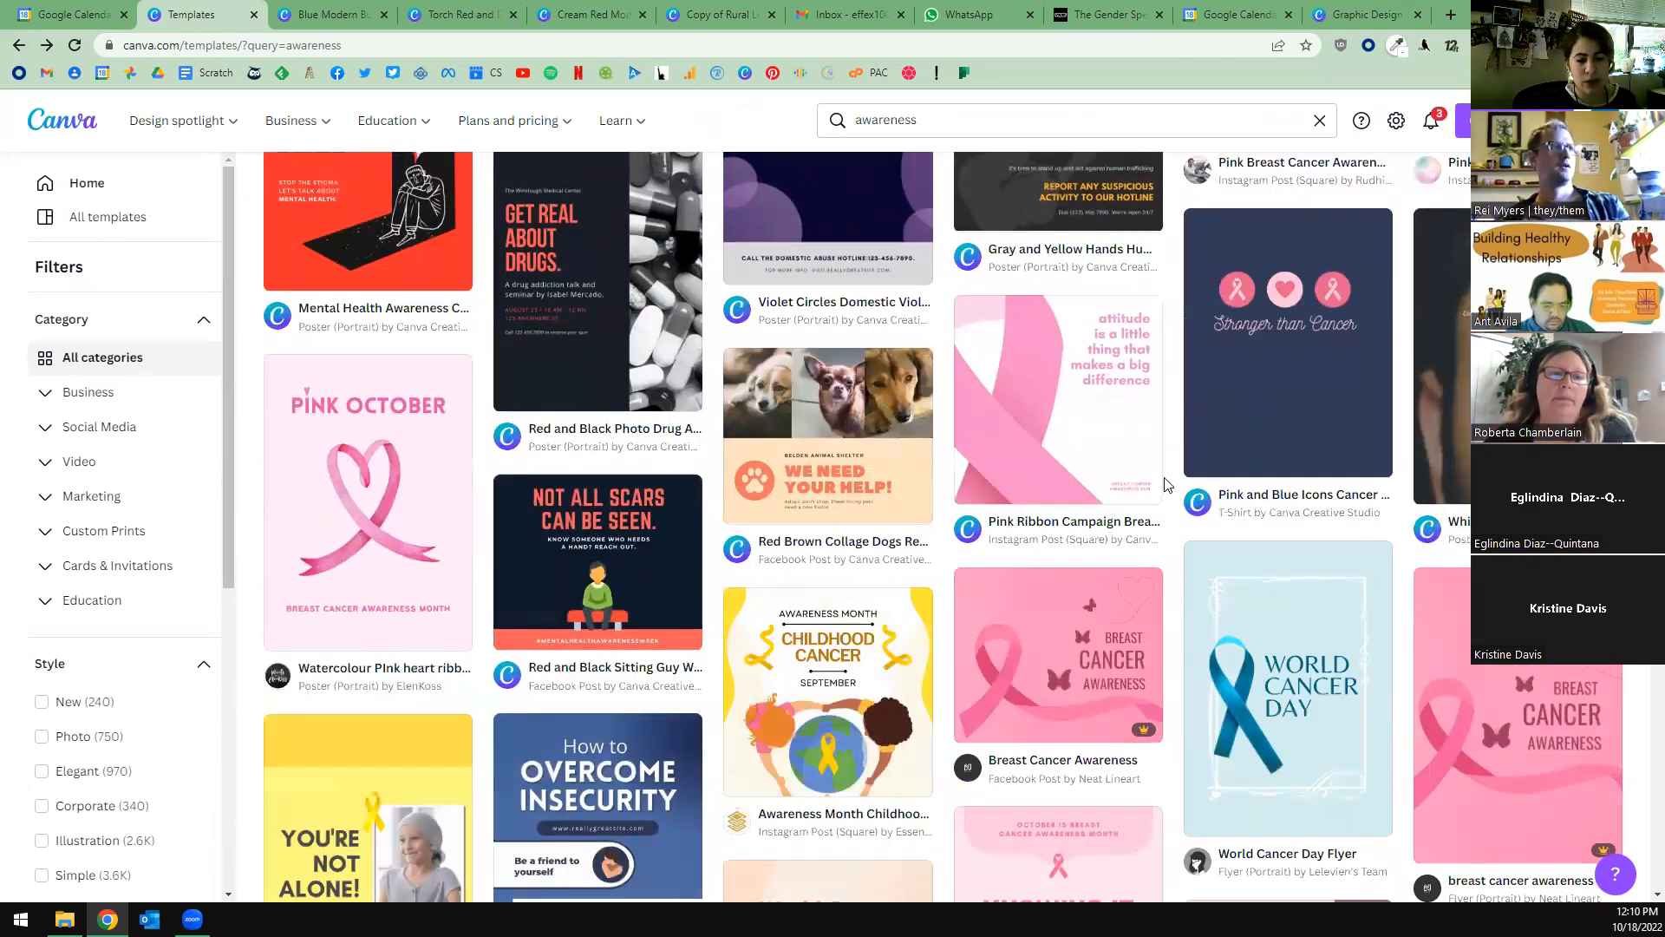
{"action": "scroll", "coordinate": [1166, 484], "scroll_direction": "down", "scroll_amount": 5}
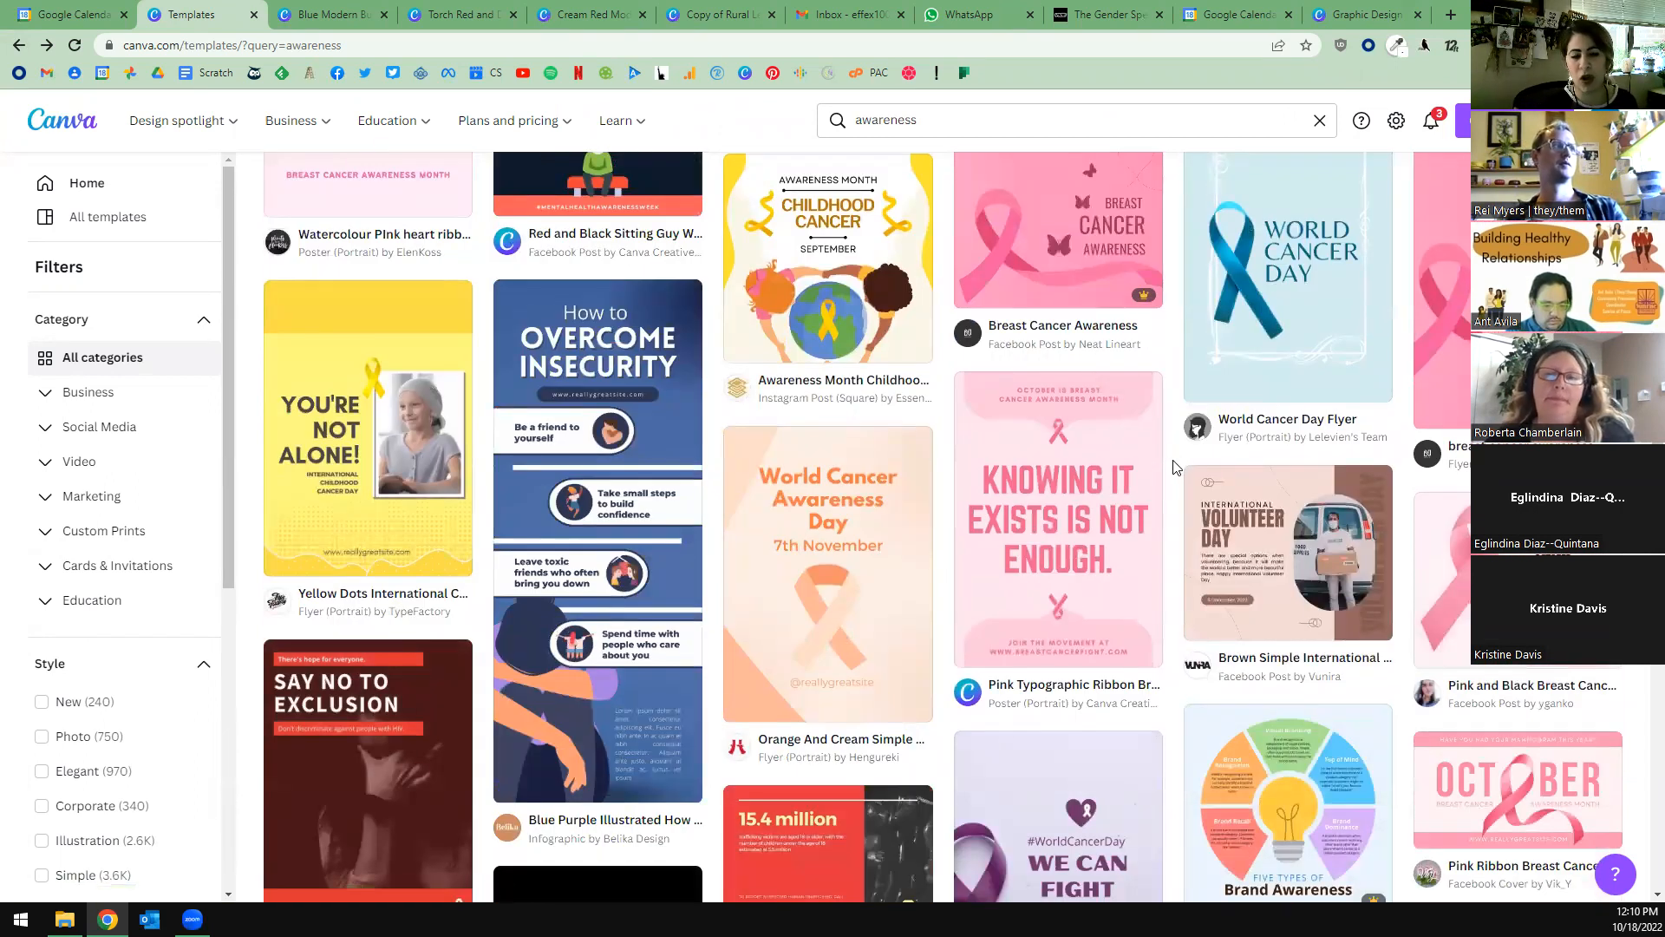
{"action": "scroll", "coordinate": [1175, 468], "scroll_direction": "down", "scroll_amount": 8}
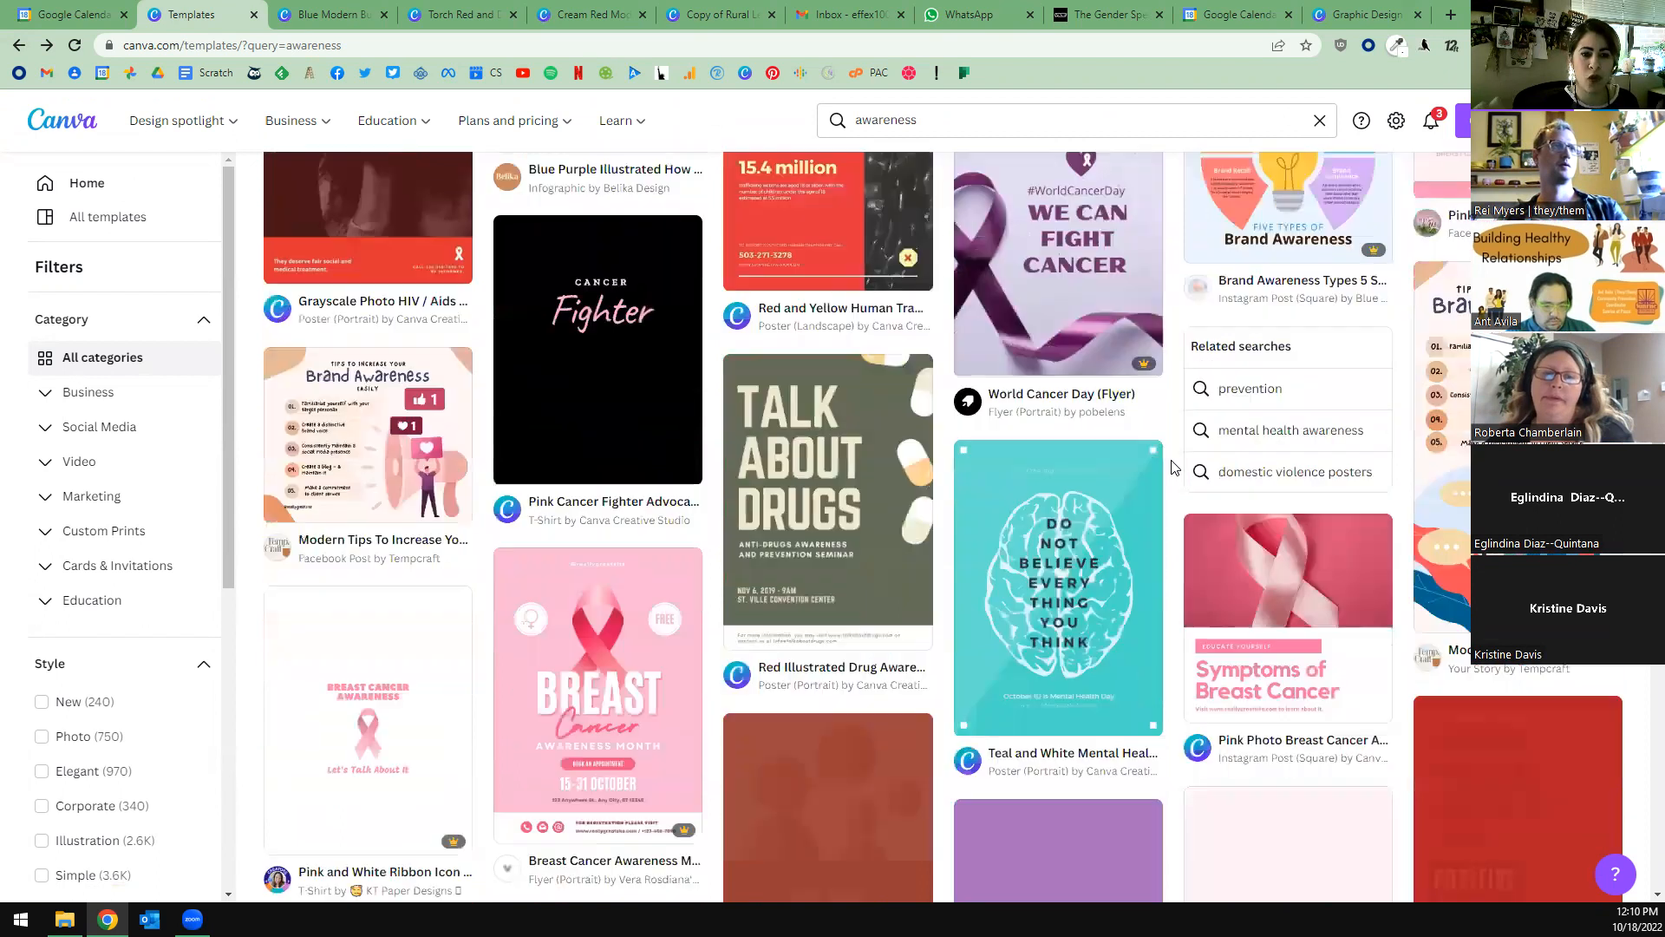
{"action": "scroll", "coordinate": [1173, 468], "scroll_direction": "down", "scroll_amount": 7}
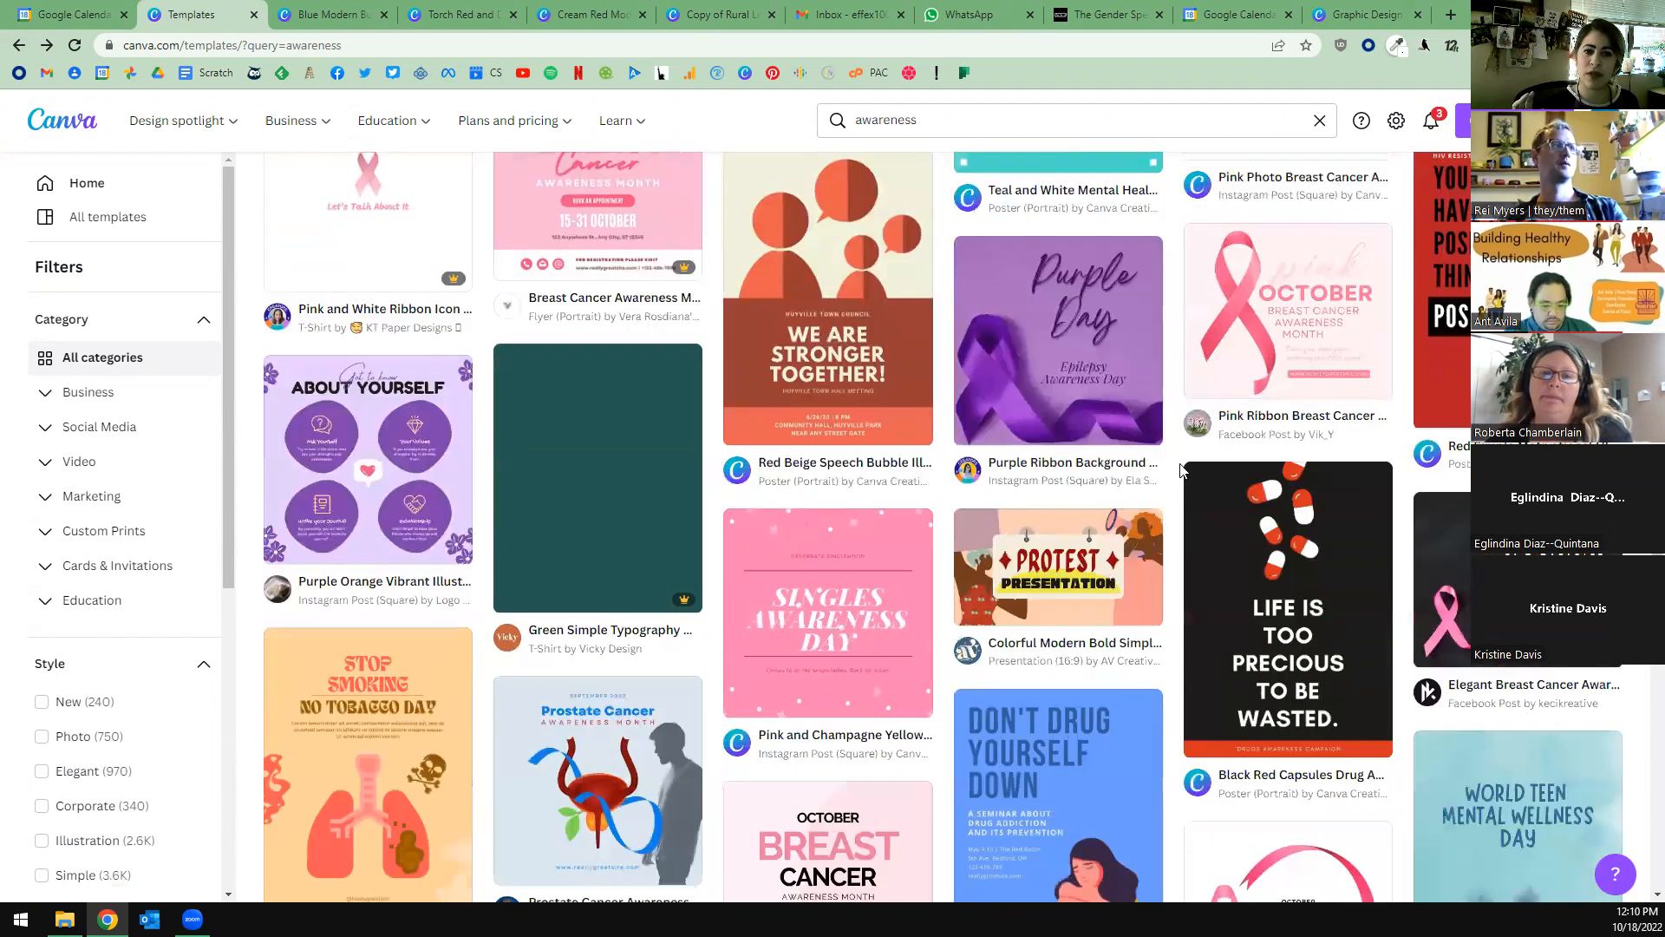
{"action": "scroll", "coordinate": [1180, 469], "scroll_direction": "down", "scroll_amount": 3}
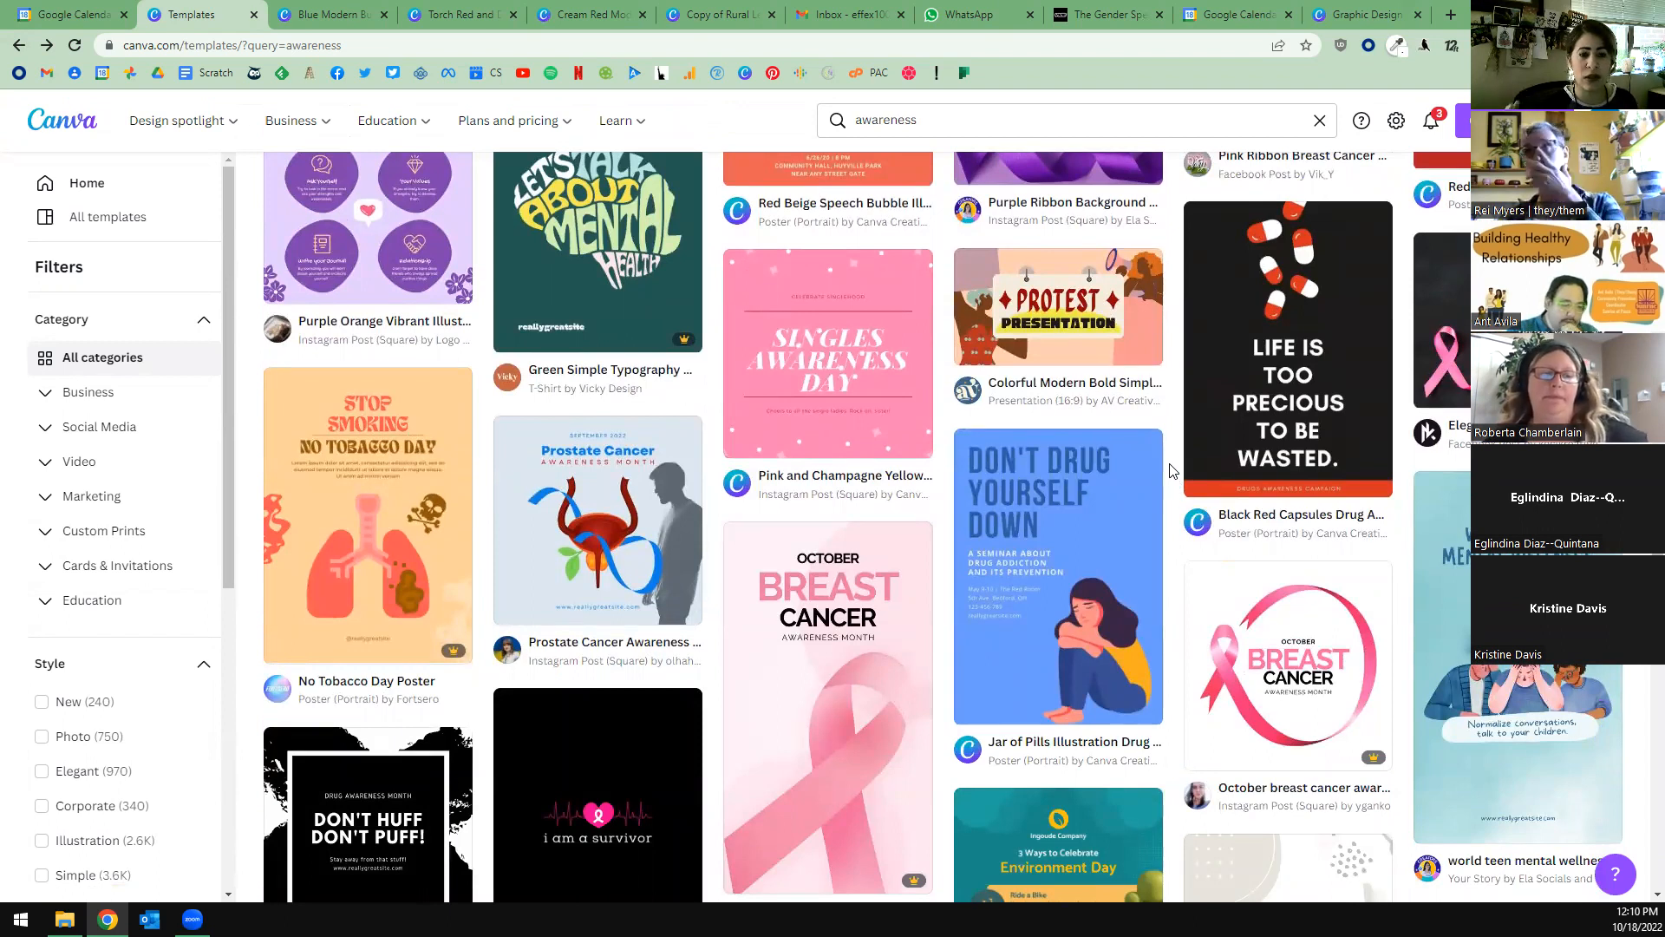
Switch to the Denim Day poster design and review its social media sharing destinations.
{"action": "left_click", "coordinate": [460, 14]}
{"action": "left_click", "coordinate": [1612, 114]}
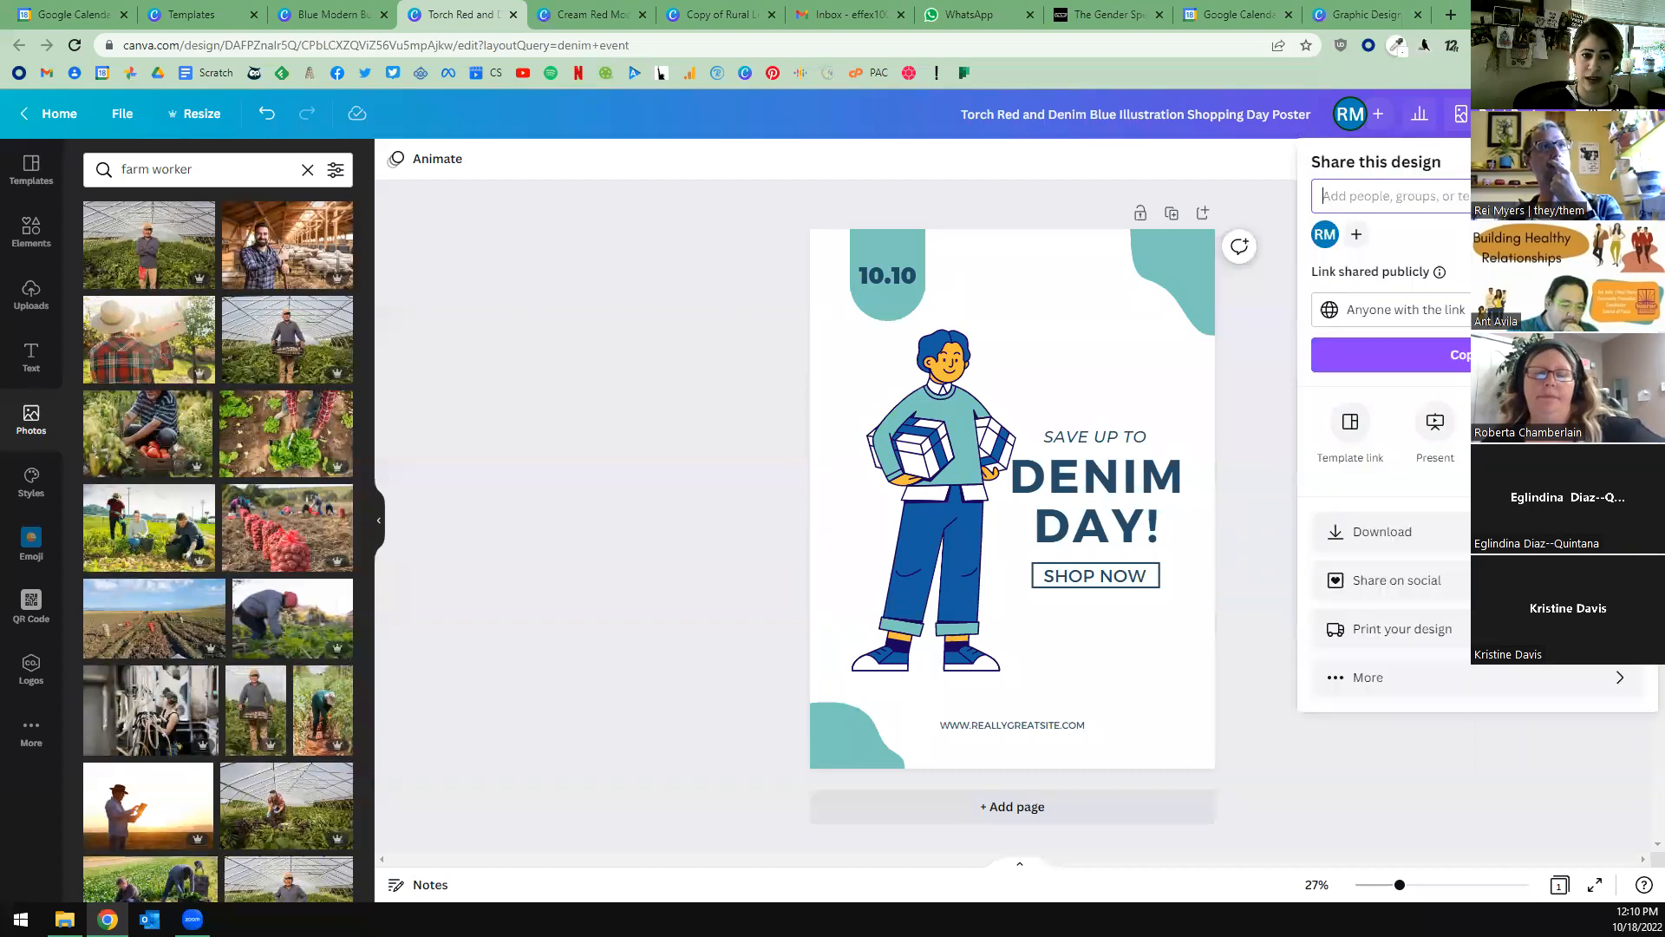
{"action": "left_click", "coordinate": [1437, 594]}
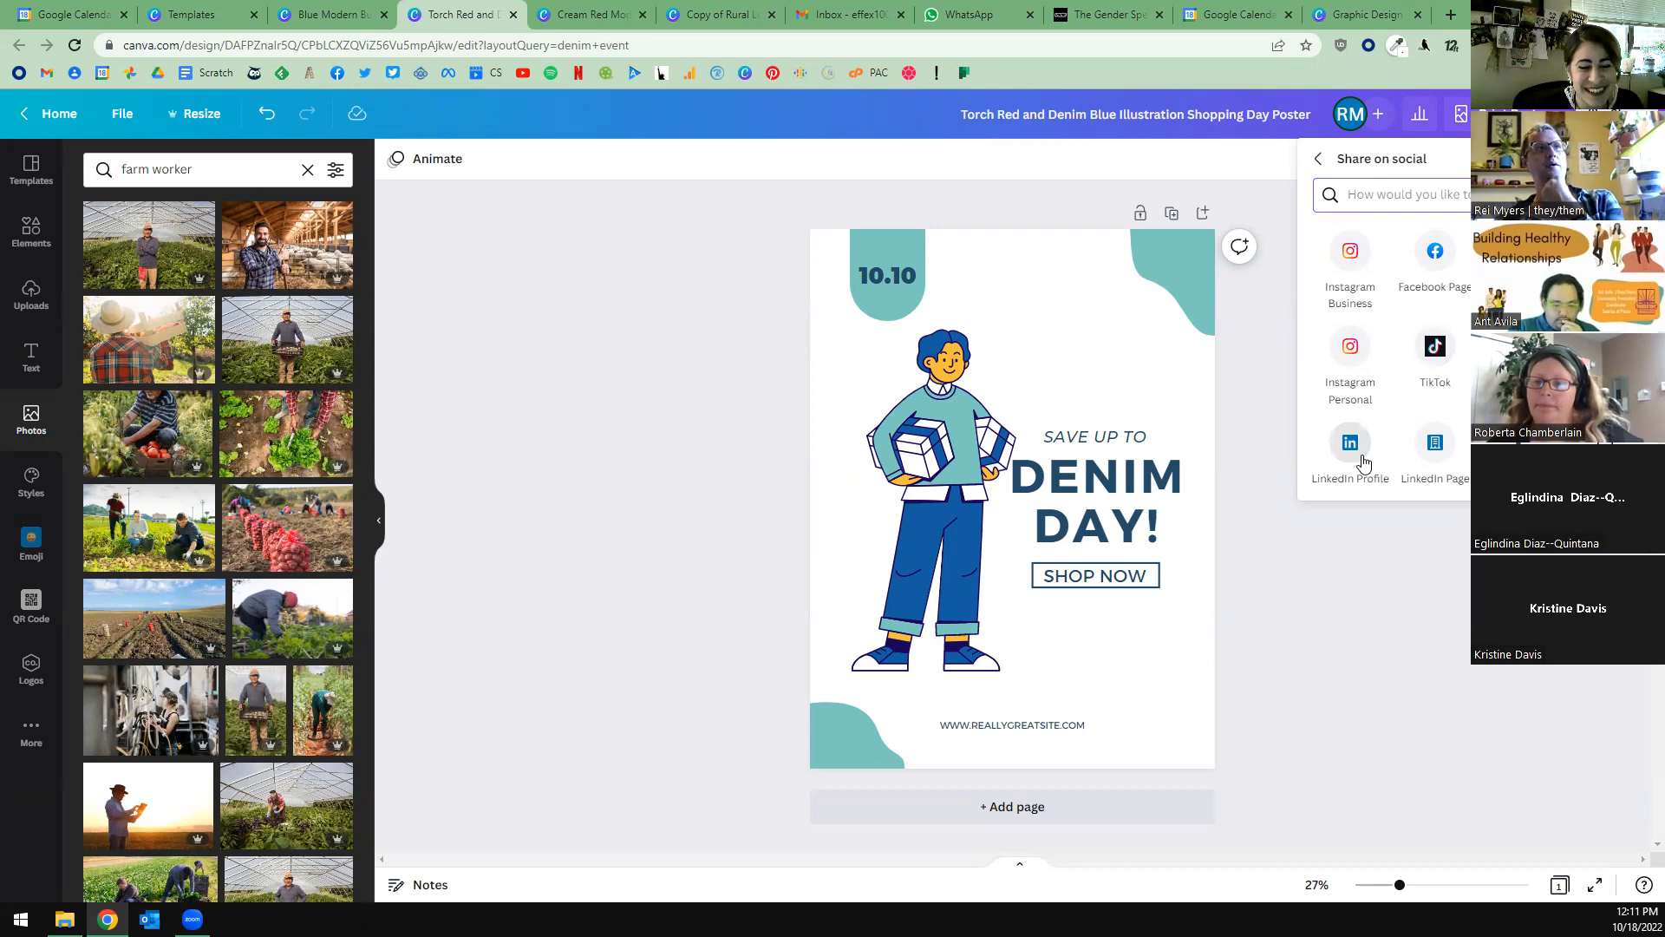
{"action": "left_click", "coordinate": [1336, 599]}
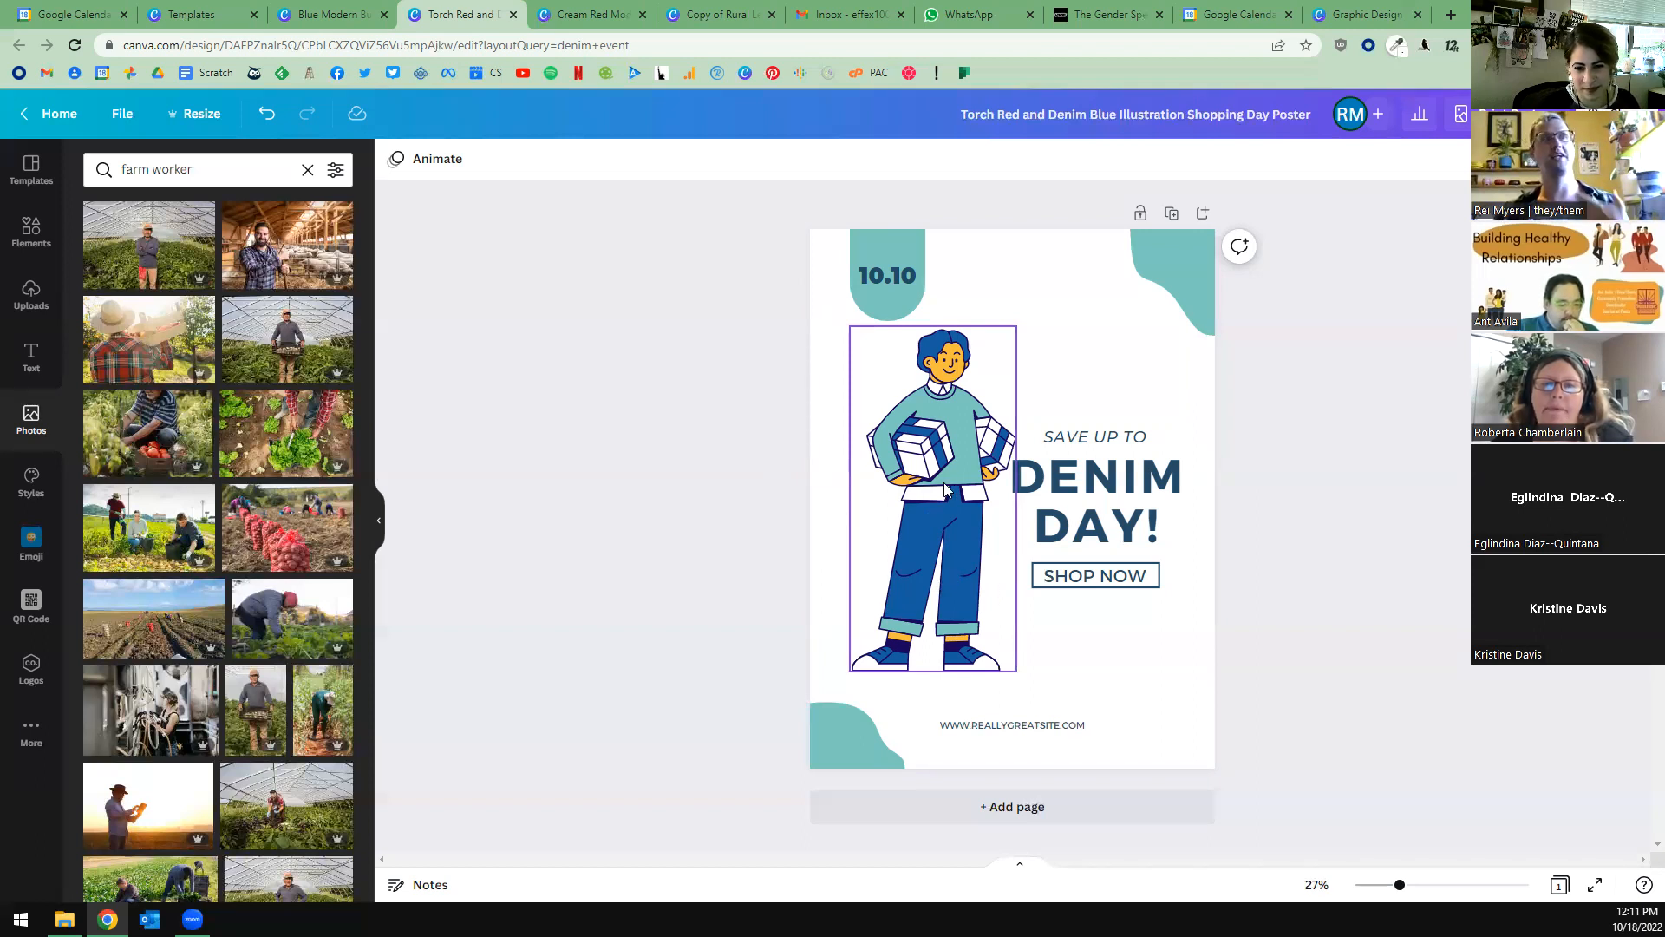
View the element library's search categories, and shift the poster's standing figure slightly up and to the left.
{"action": "left_click", "coordinate": [32, 248]}
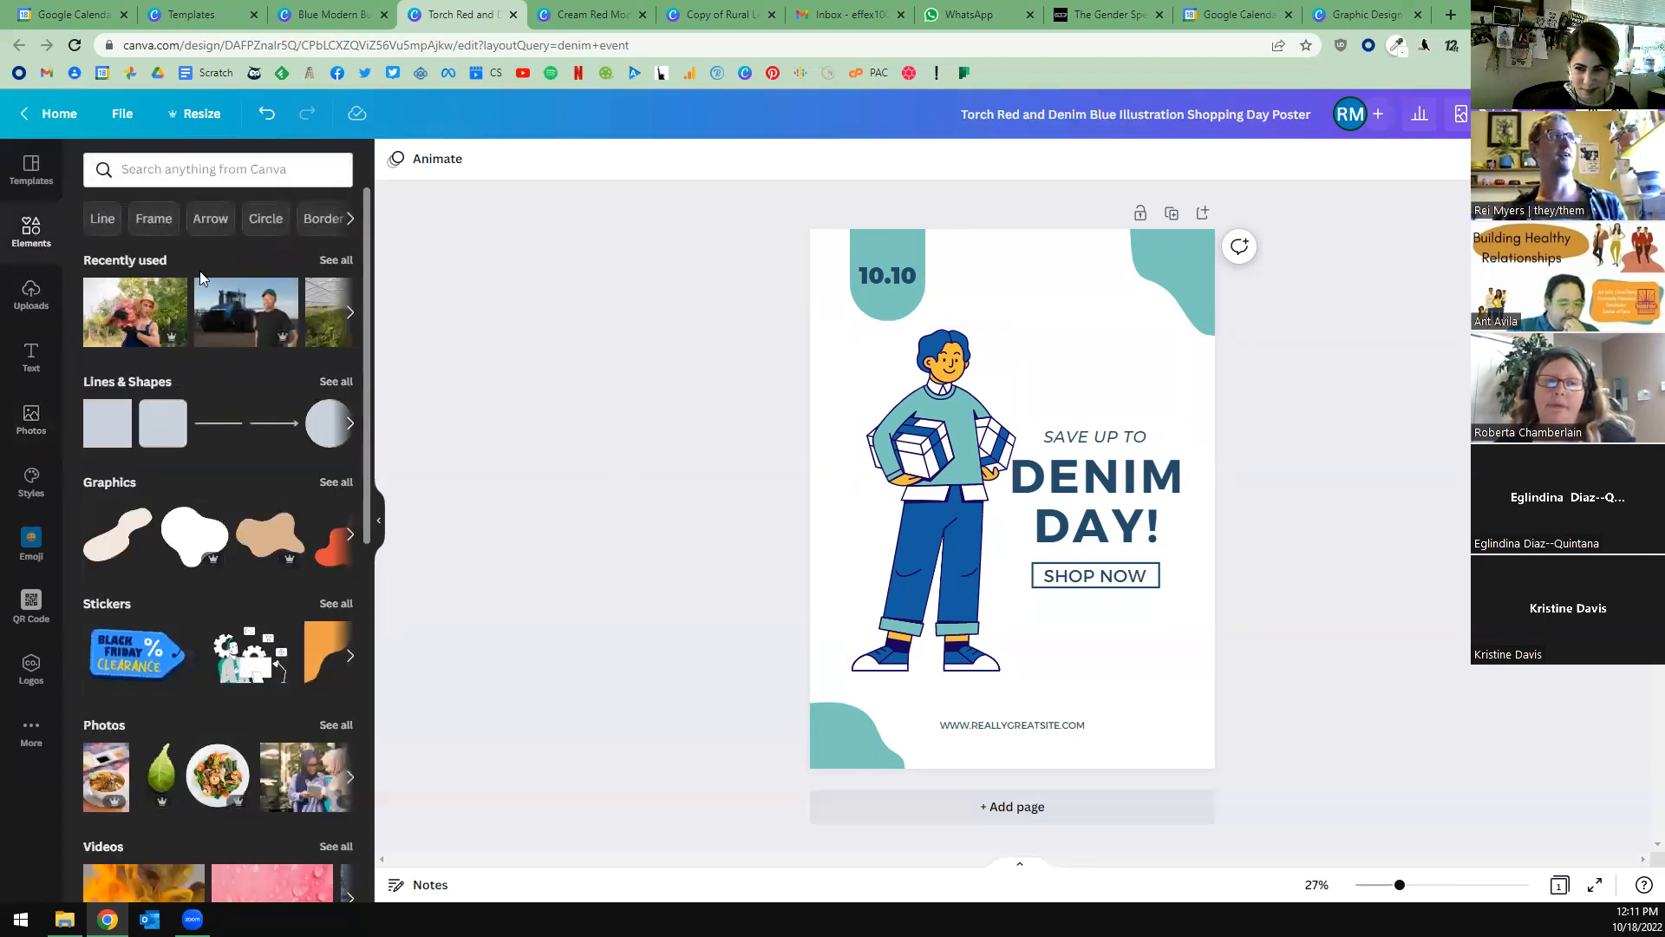
{"action": "left_click", "coordinate": [235, 170]}
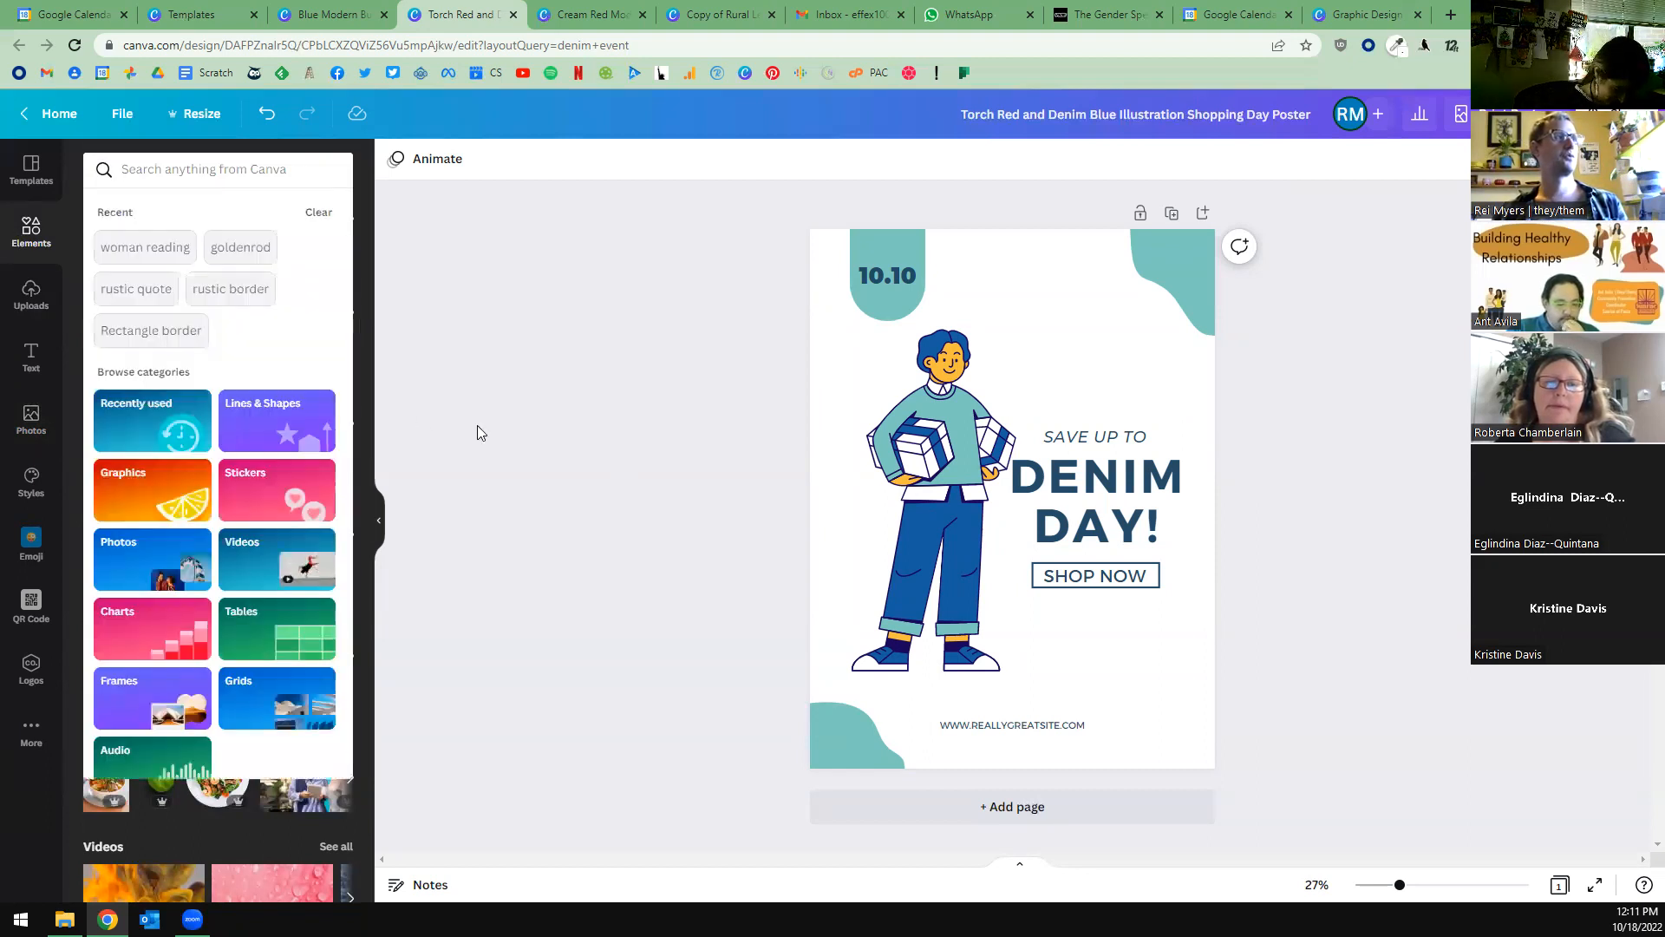
{"action": "left_click", "coordinate": [972, 488]}
{"action": "left_click_drag", "start_coordinate": [972, 489], "coordinate": [964, 483]}
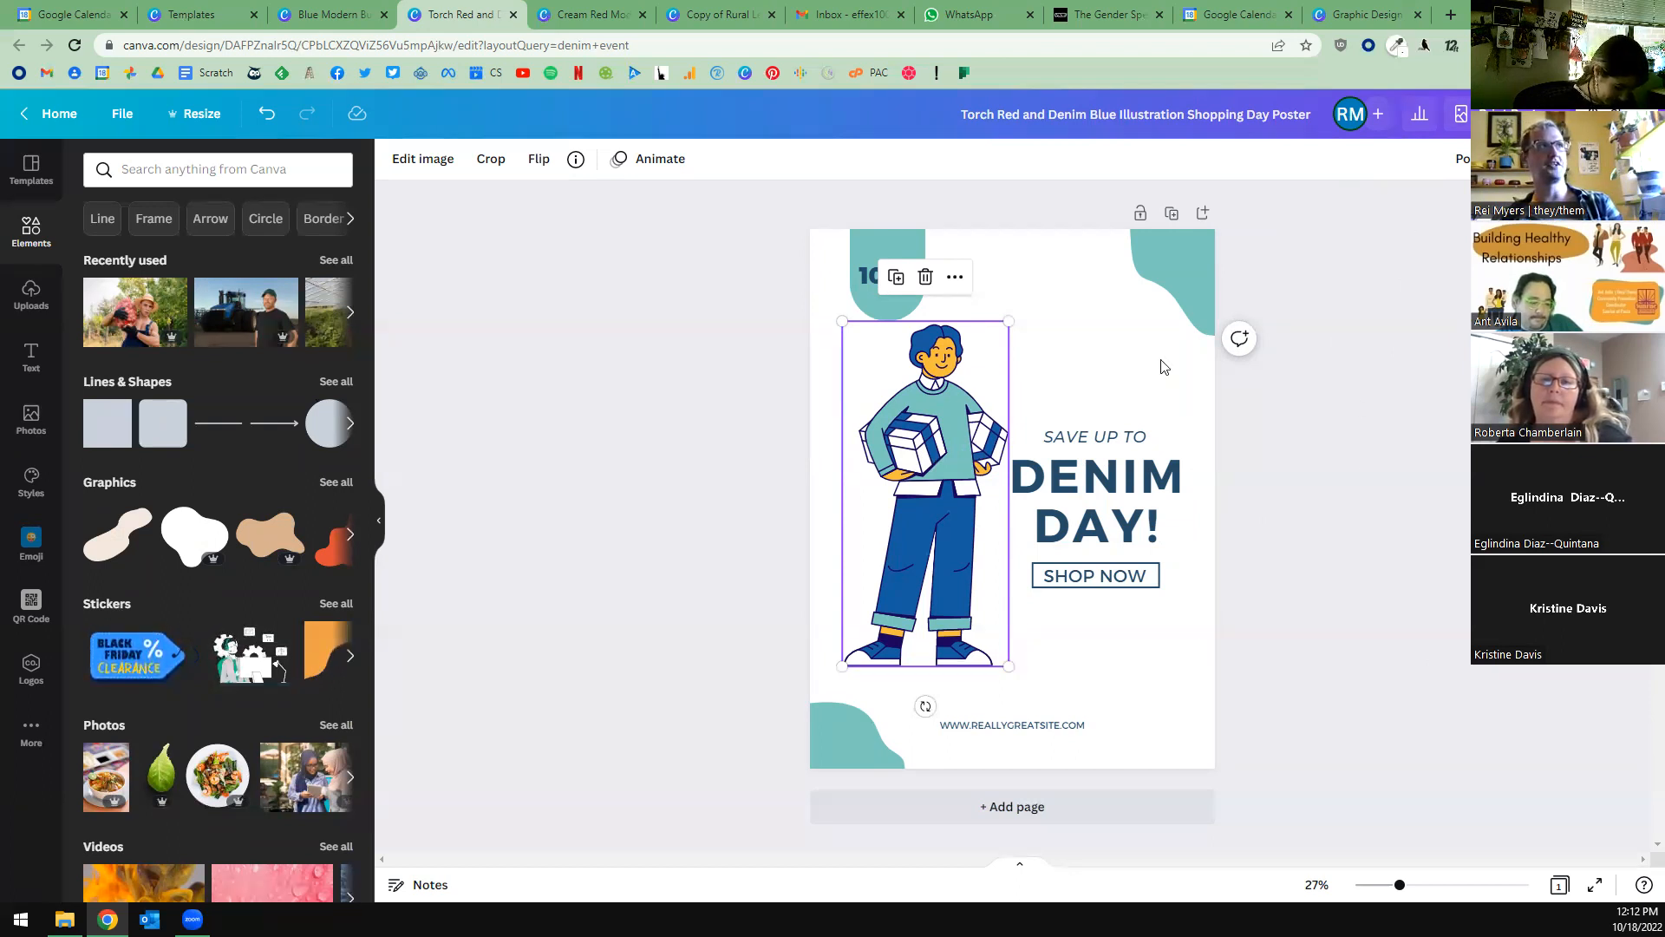
Look up the Weeds and Deeds team as a sharing recipient for the Denim Day poster, and return to the share options.
{"action": "left_click", "coordinate": [1617, 114]}
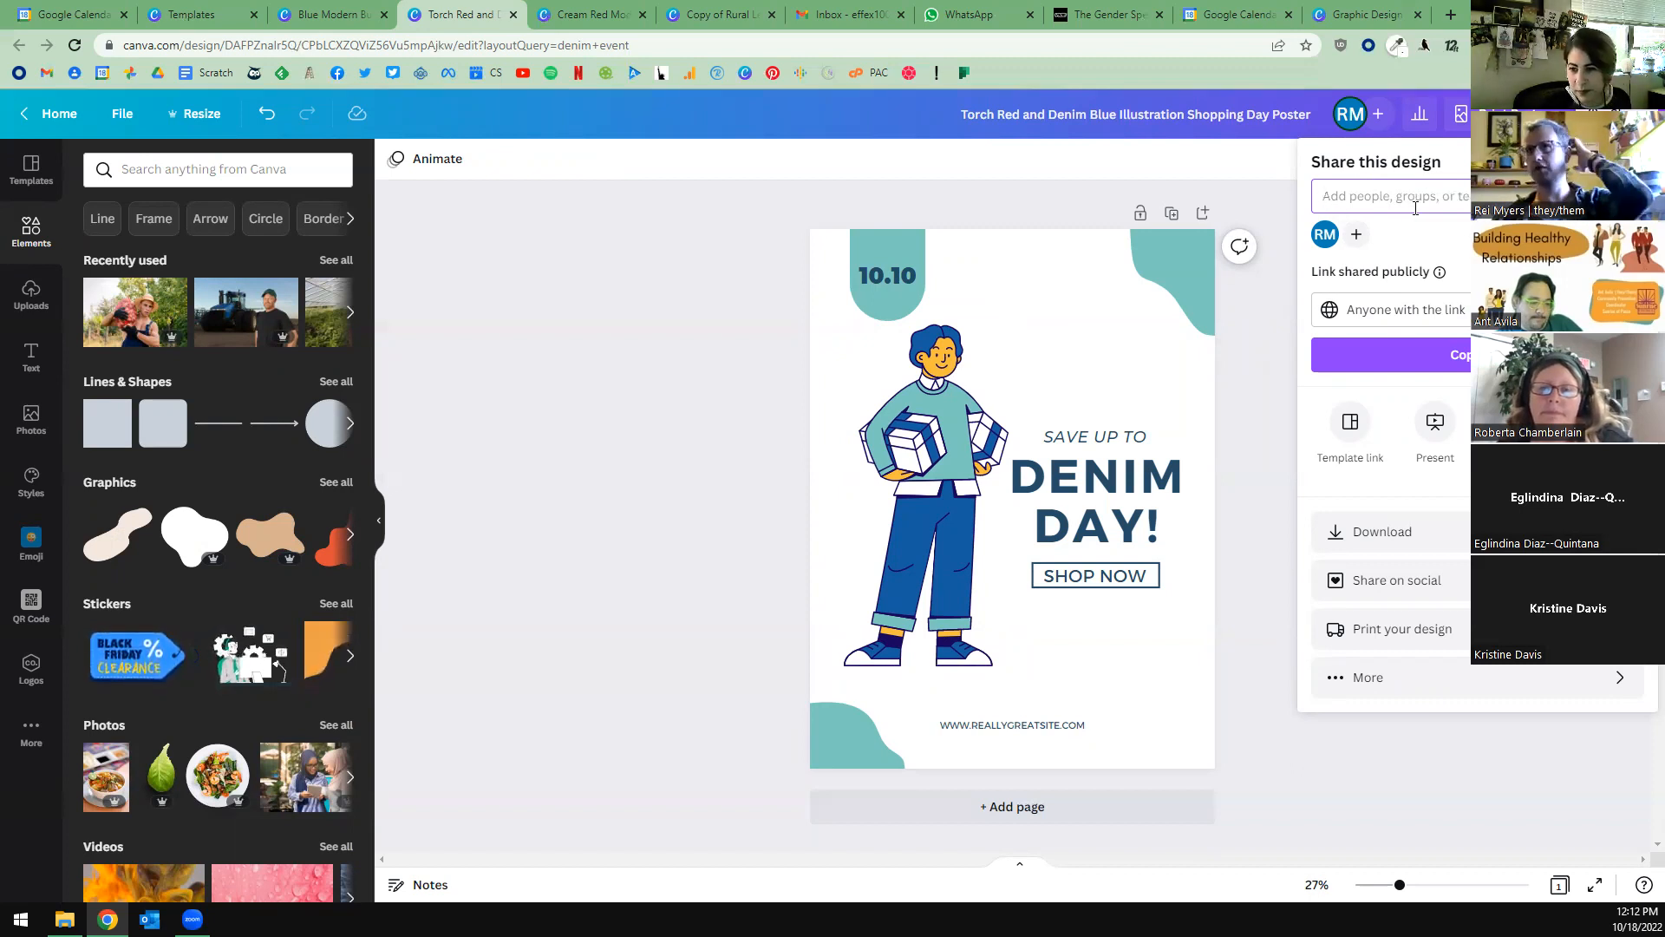
{"action": "type", "text": "weed"}
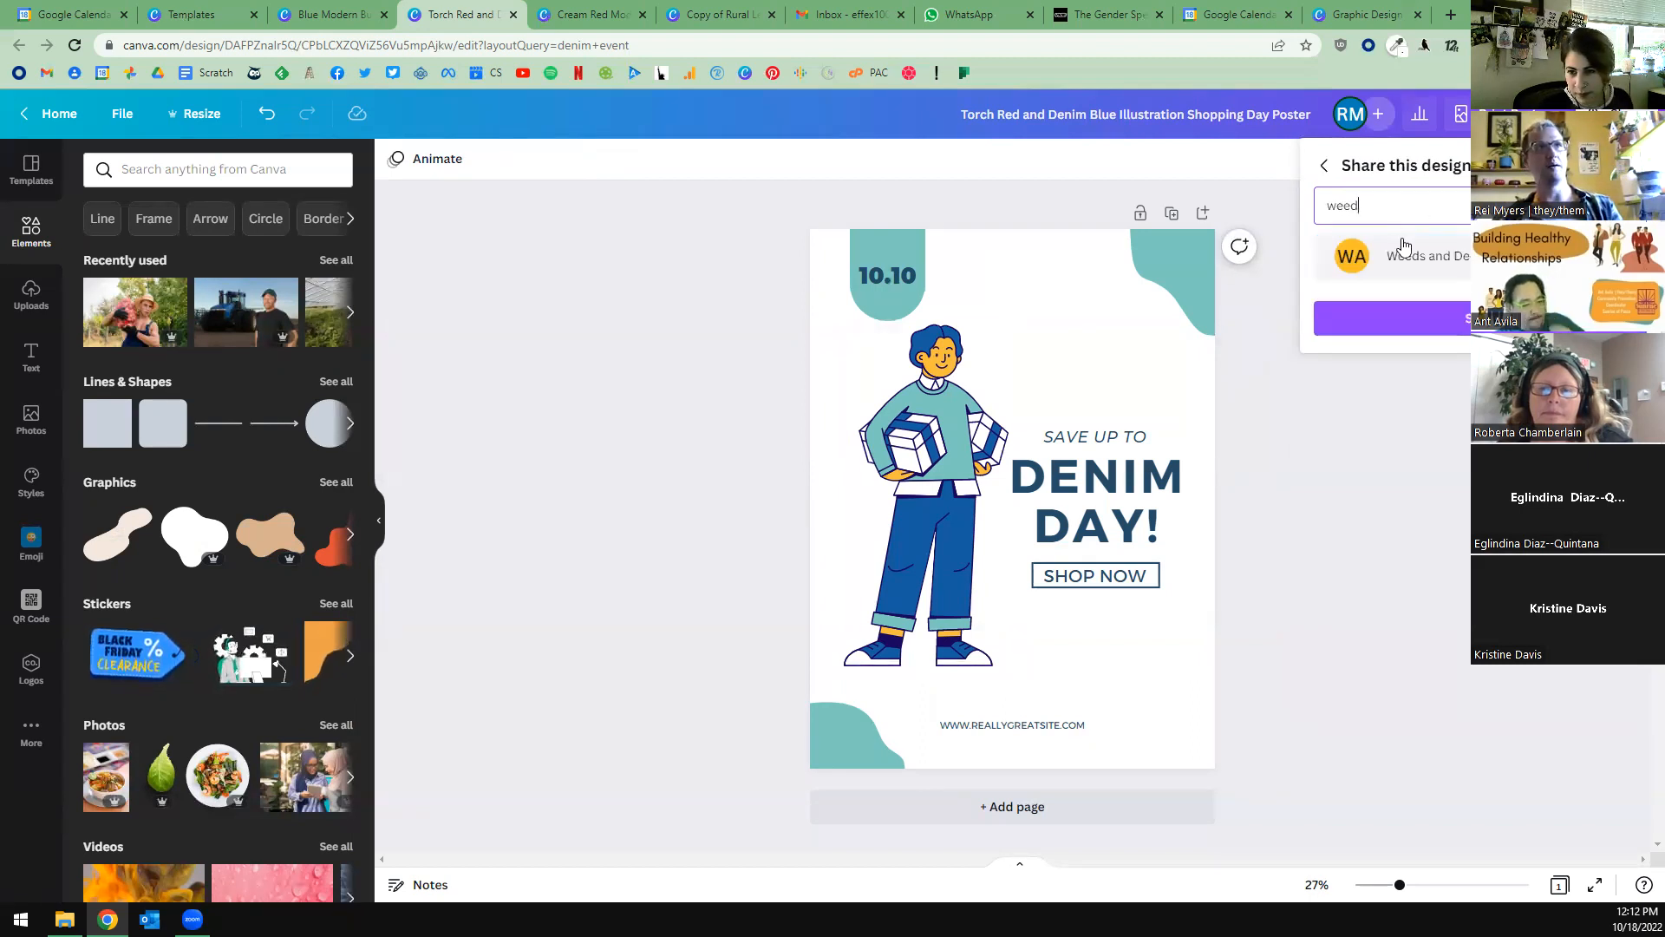
{"action": "left_click", "coordinate": [1423, 249]}
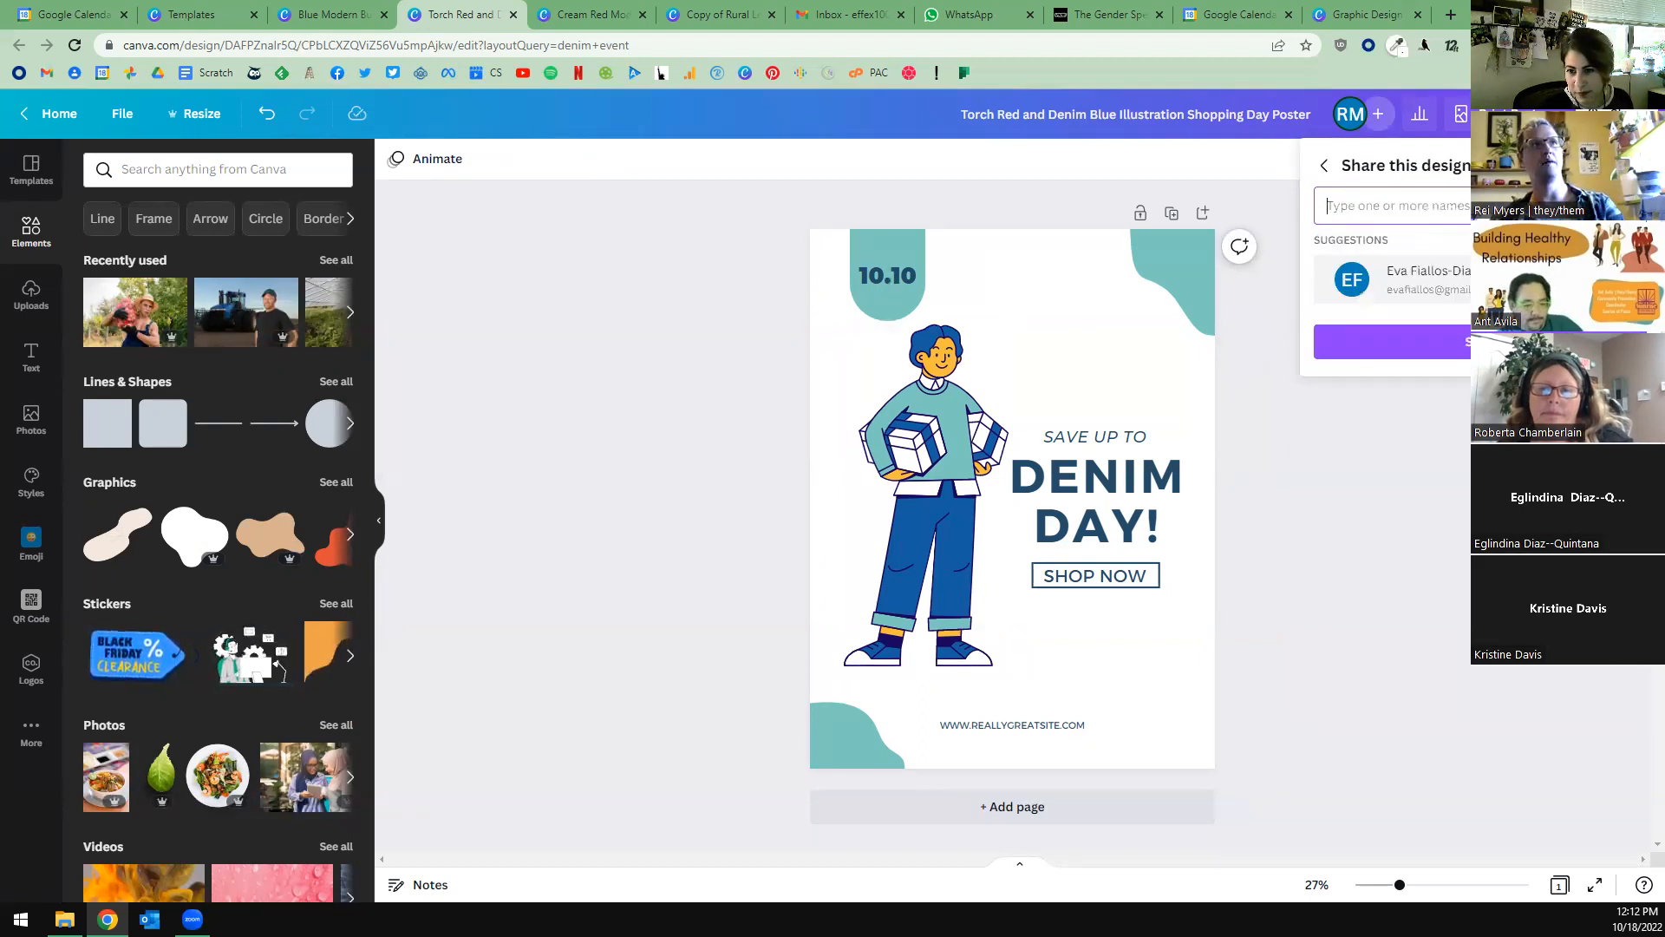
{"action": "left_click", "coordinate": [1325, 170]}
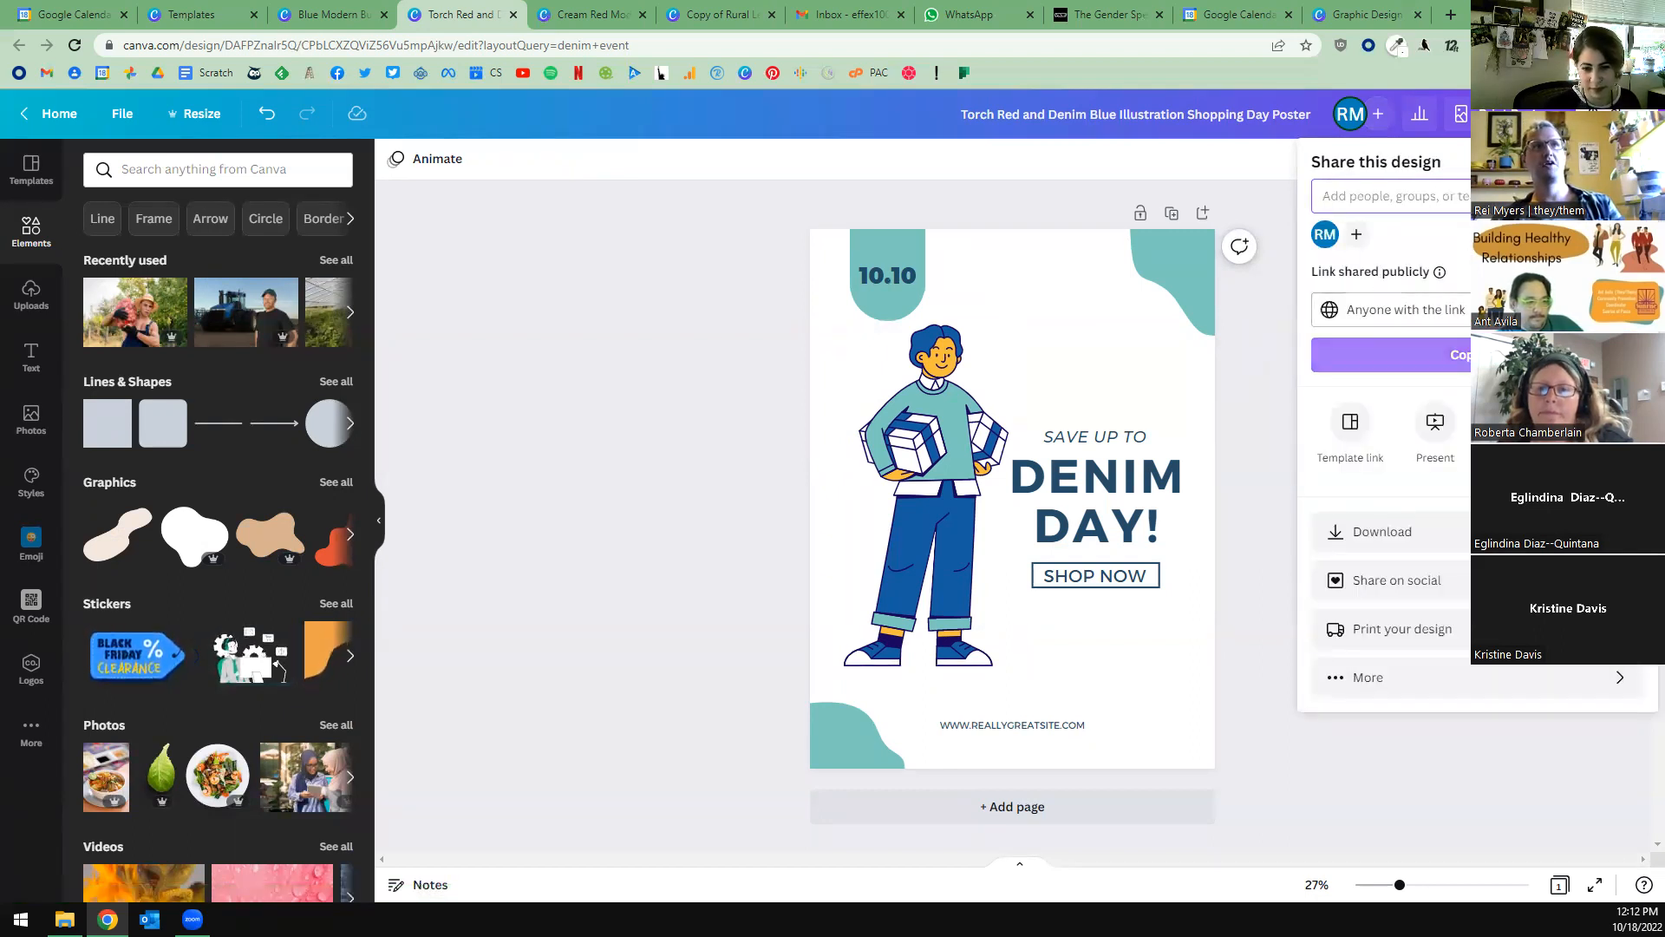
Review the link access levels, keep access for anyone with the link, and copy the poster's share link.
{"action": "left_click", "coordinate": [1414, 310]}
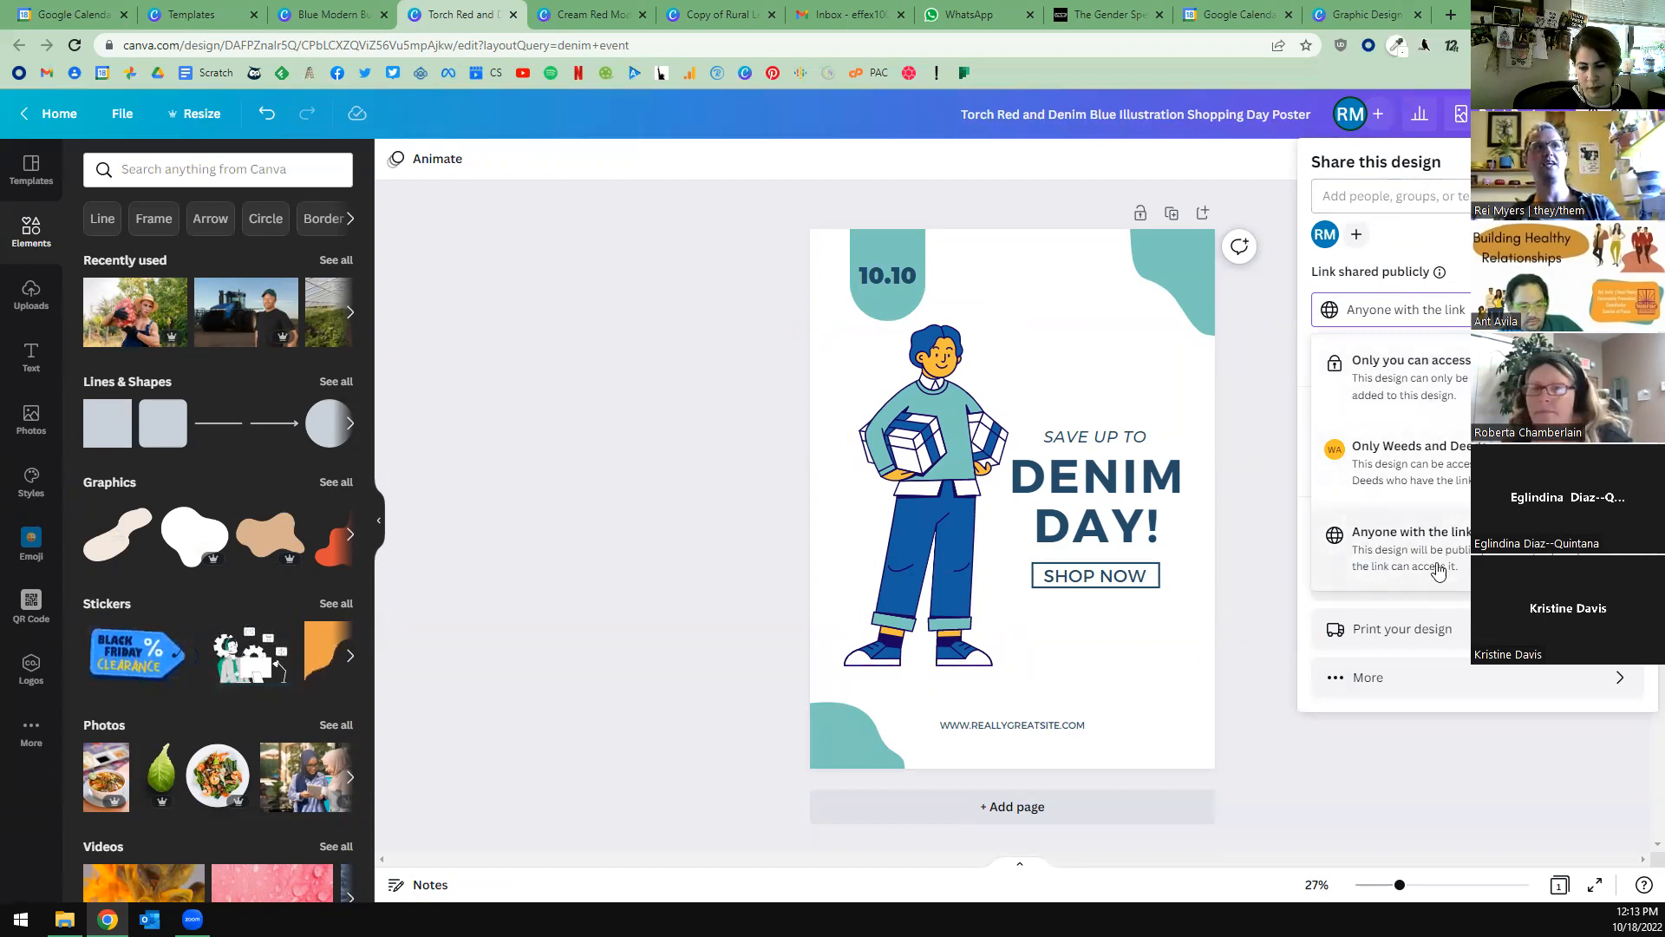
{"action": "key", "text": "Escape"}
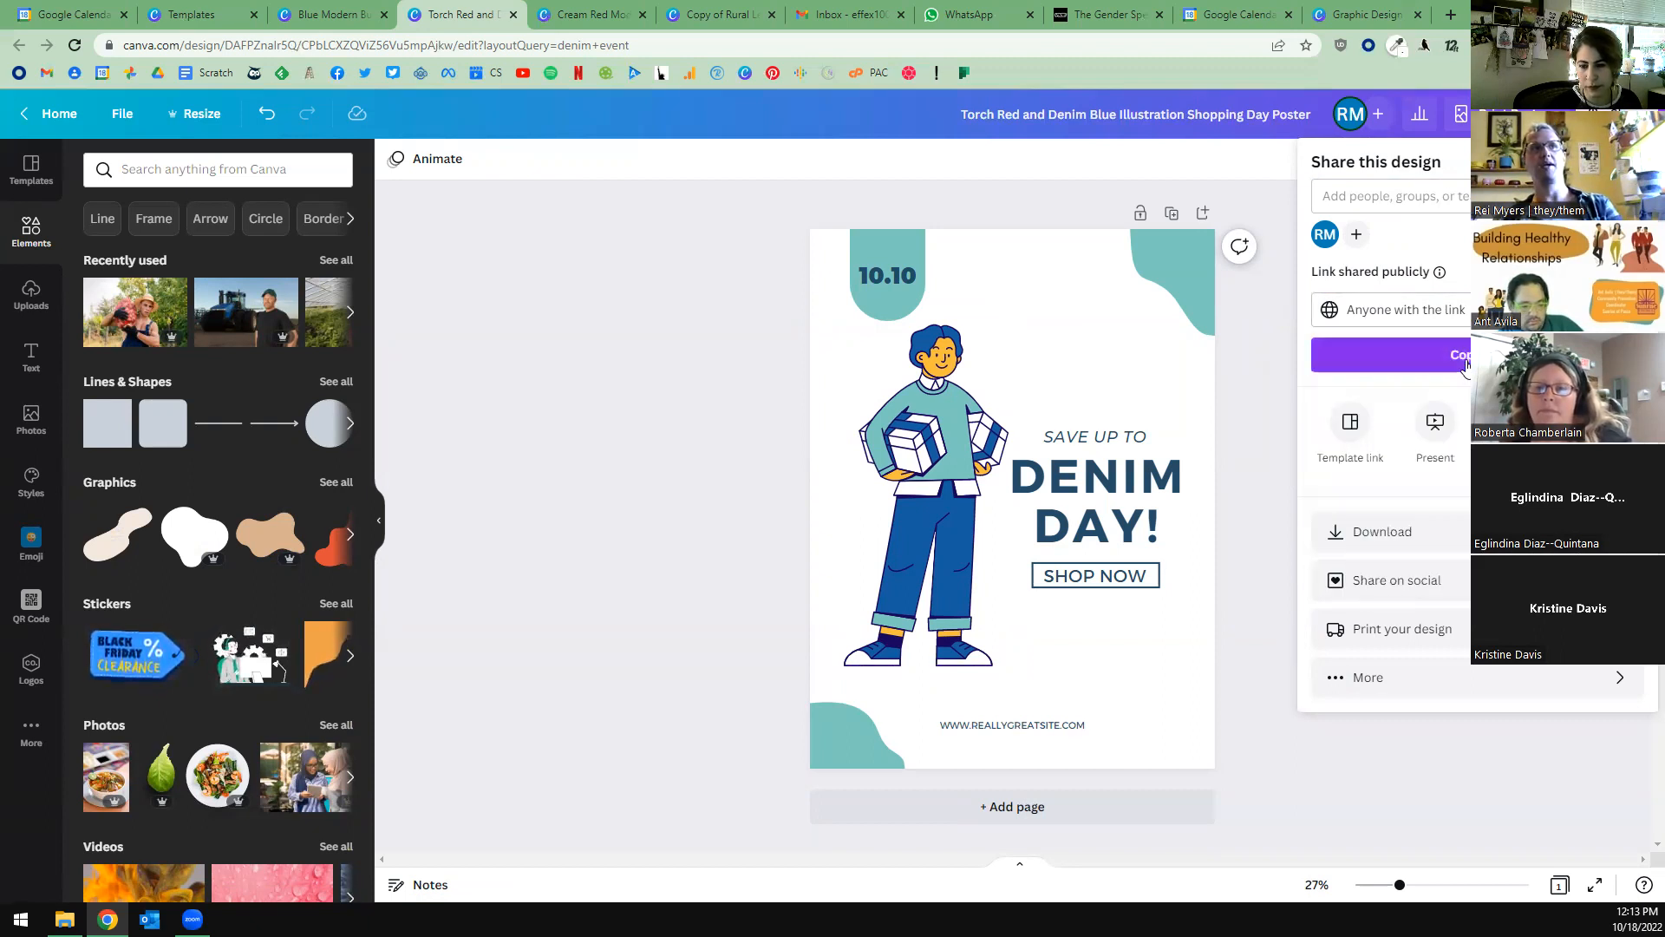
{"action": "left_click", "coordinate": [1320, 359]}
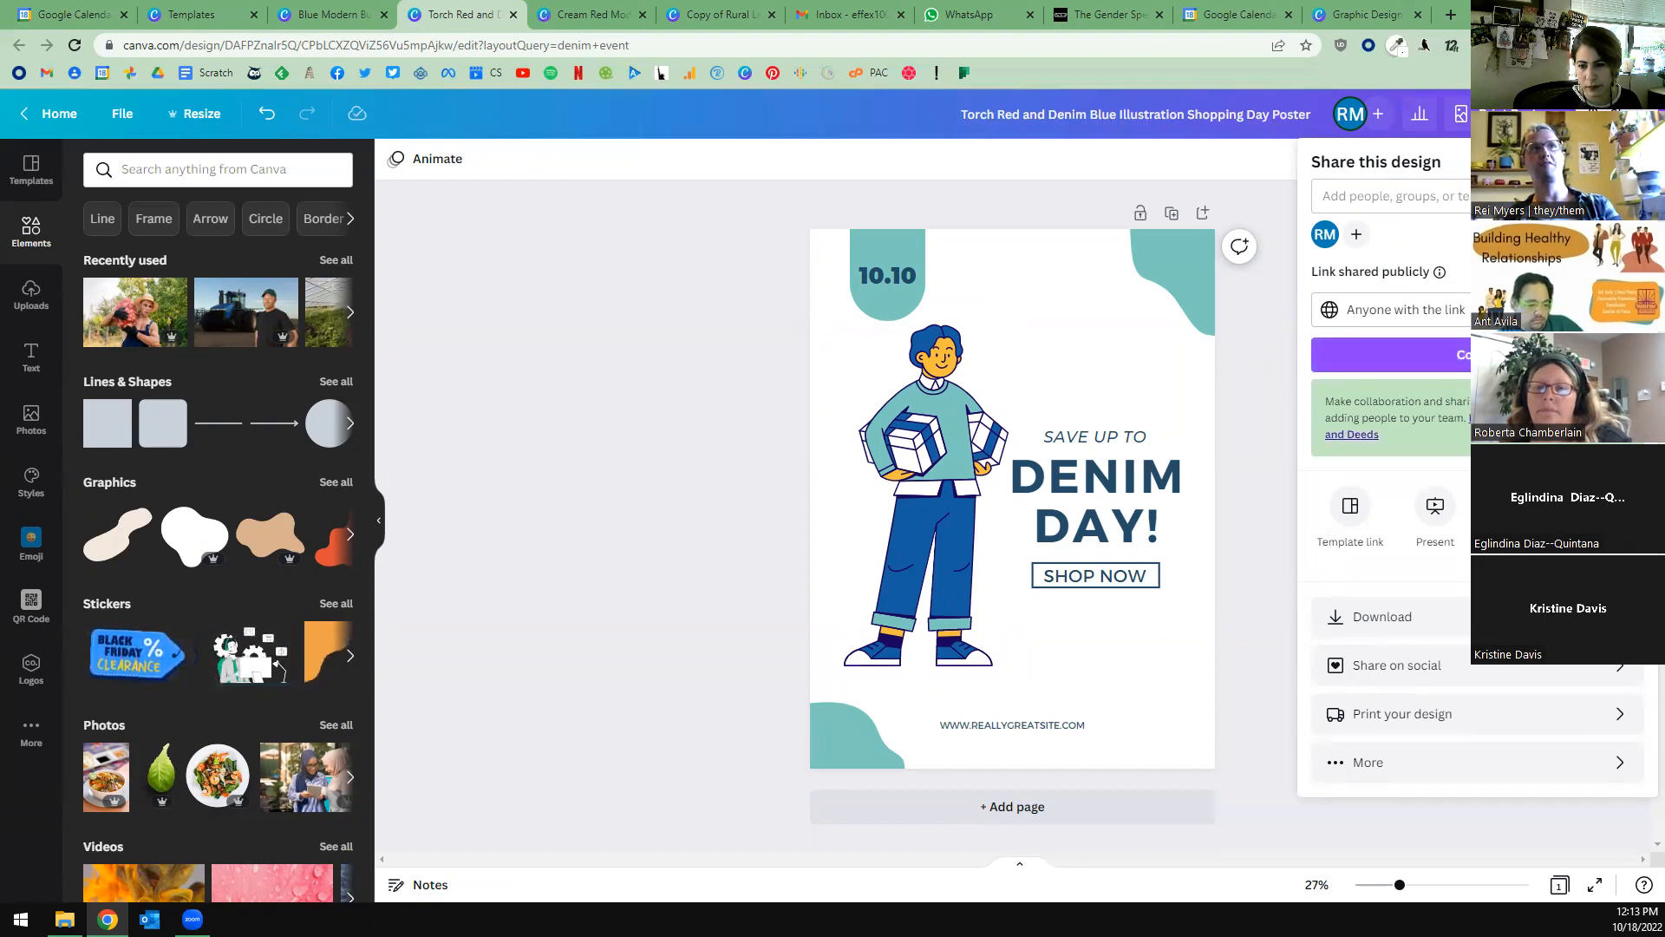
Copy the Denim Day poster's template link and load it in the browser tab holding the Graphic Design Basics course.
{"action": "left_click", "coordinate": [1347, 511]}
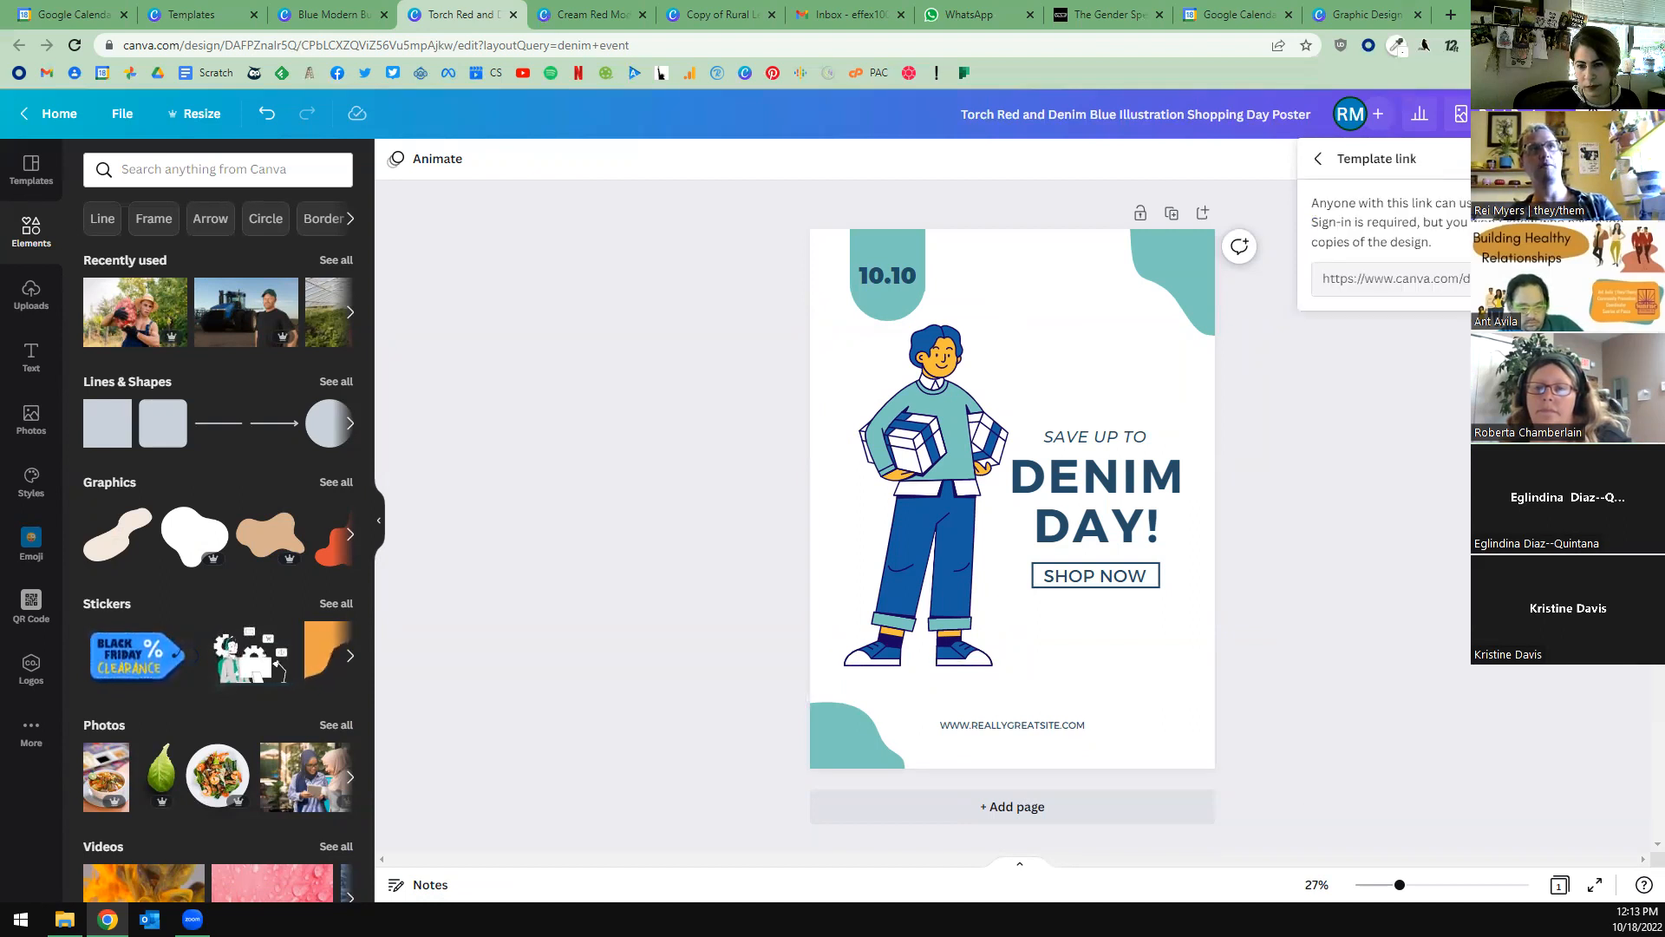
{"action": "left_click", "coordinate": [1392, 279]}
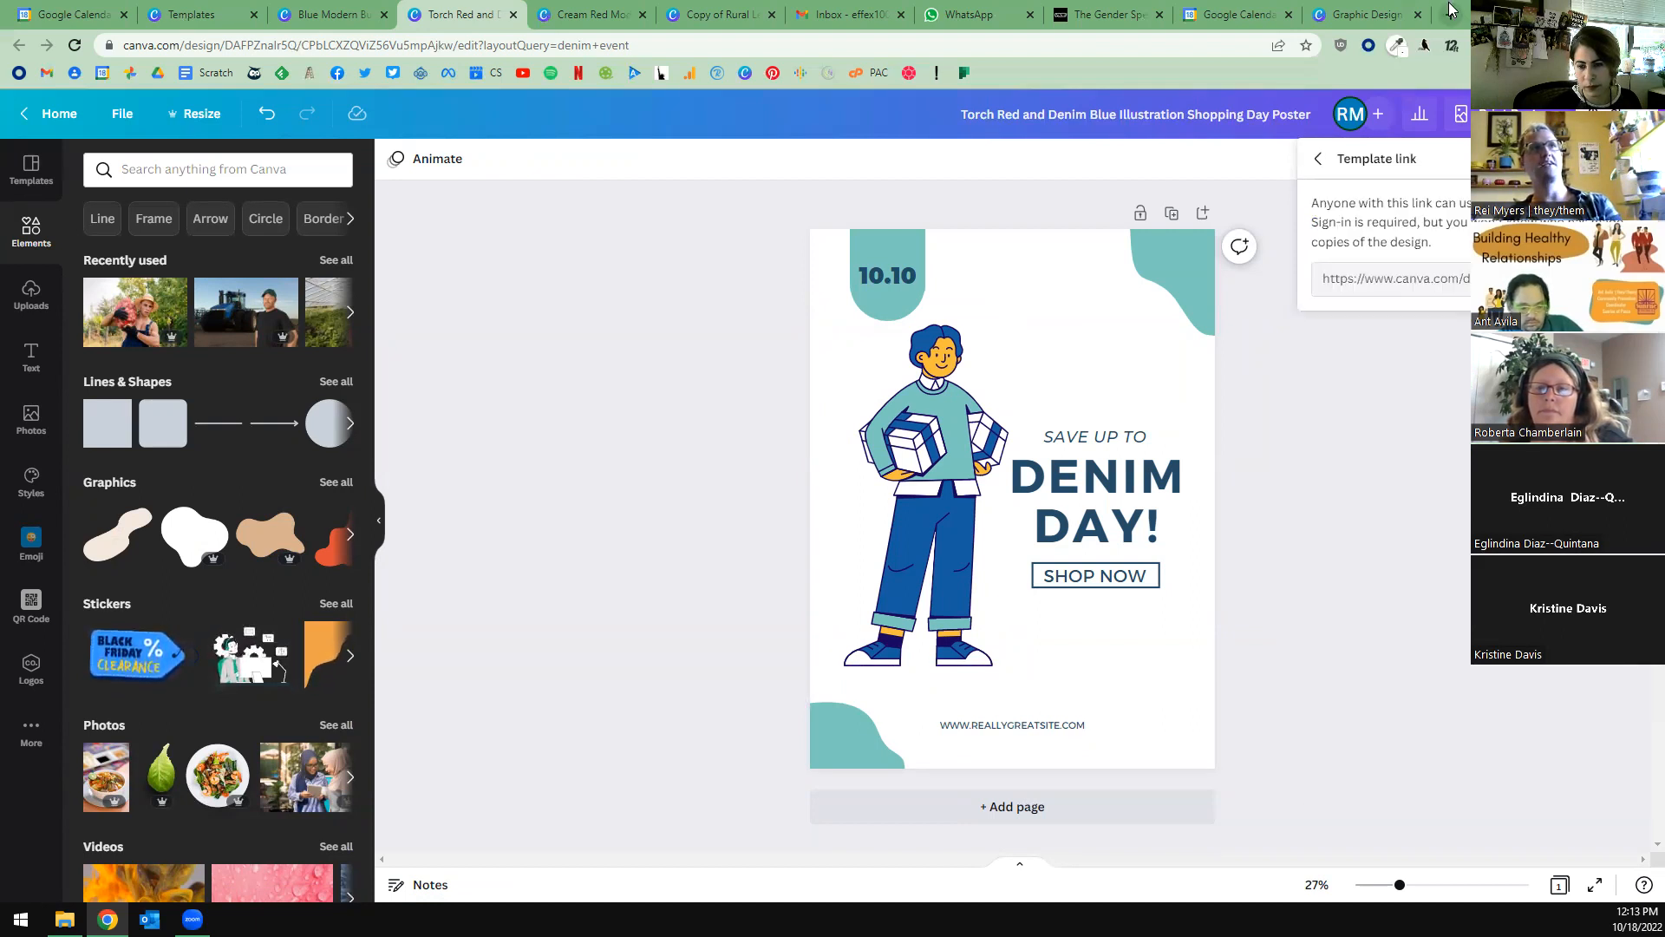
{"action": "left_click", "coordinate": [1363, 14]}
{"action": "left_click", "coordinate": [1162, 39]}
{"action": "key", "text": "End"}
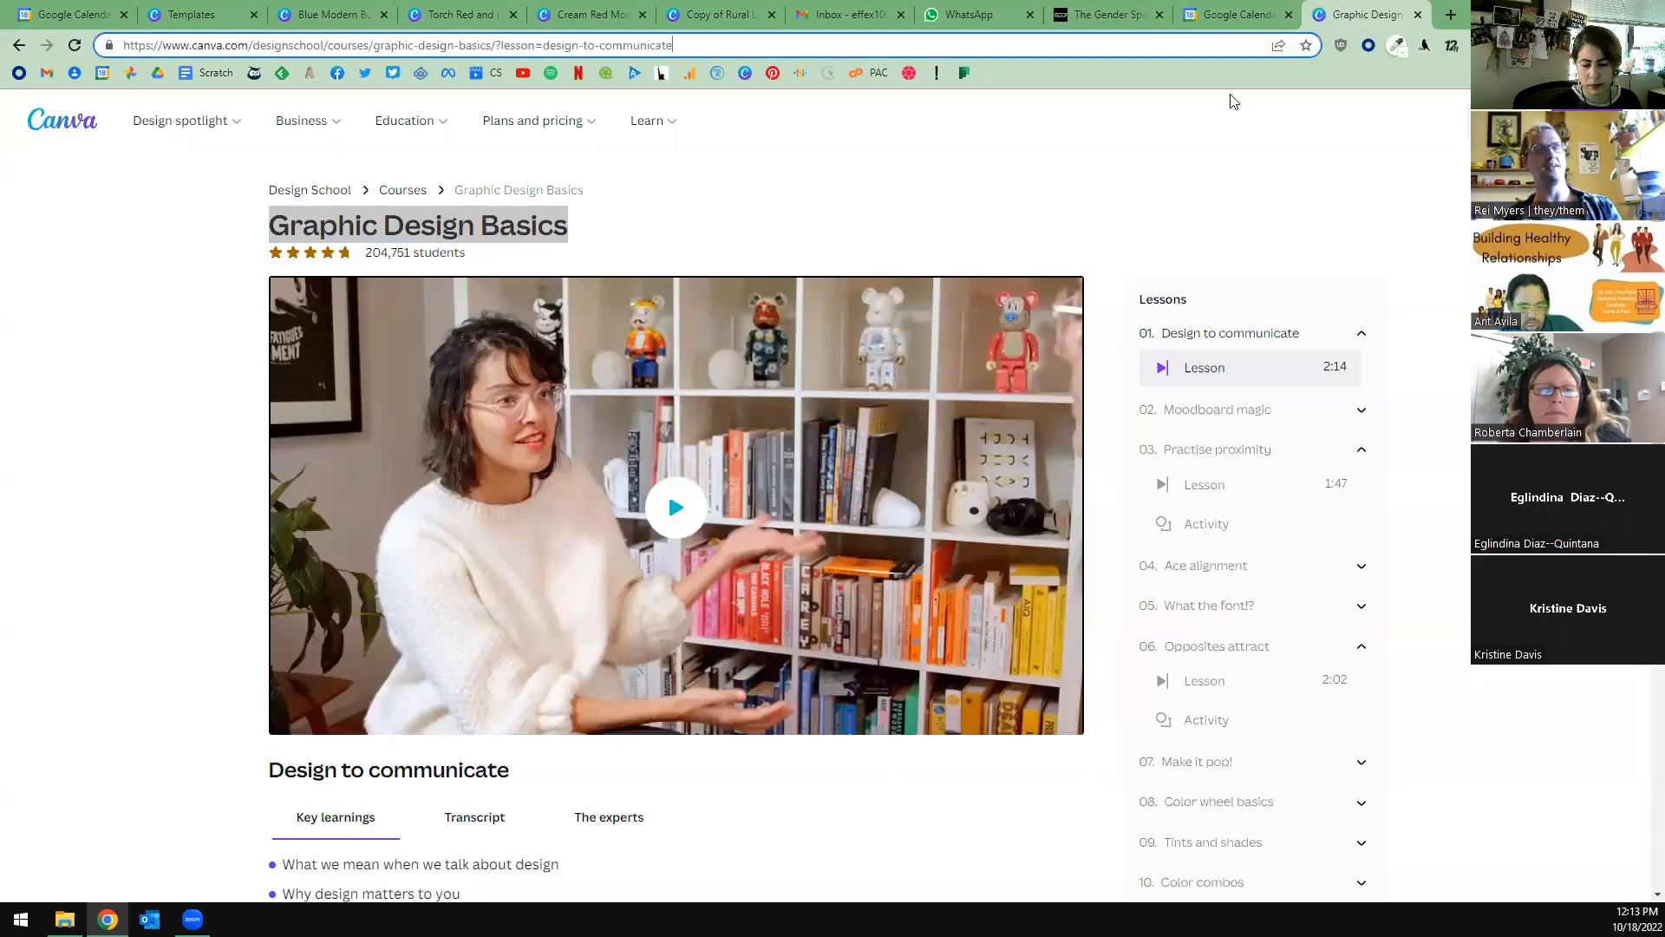
{"action": "key", "text": "ctrl+v"}
{"action": "key", "text": "Return"}
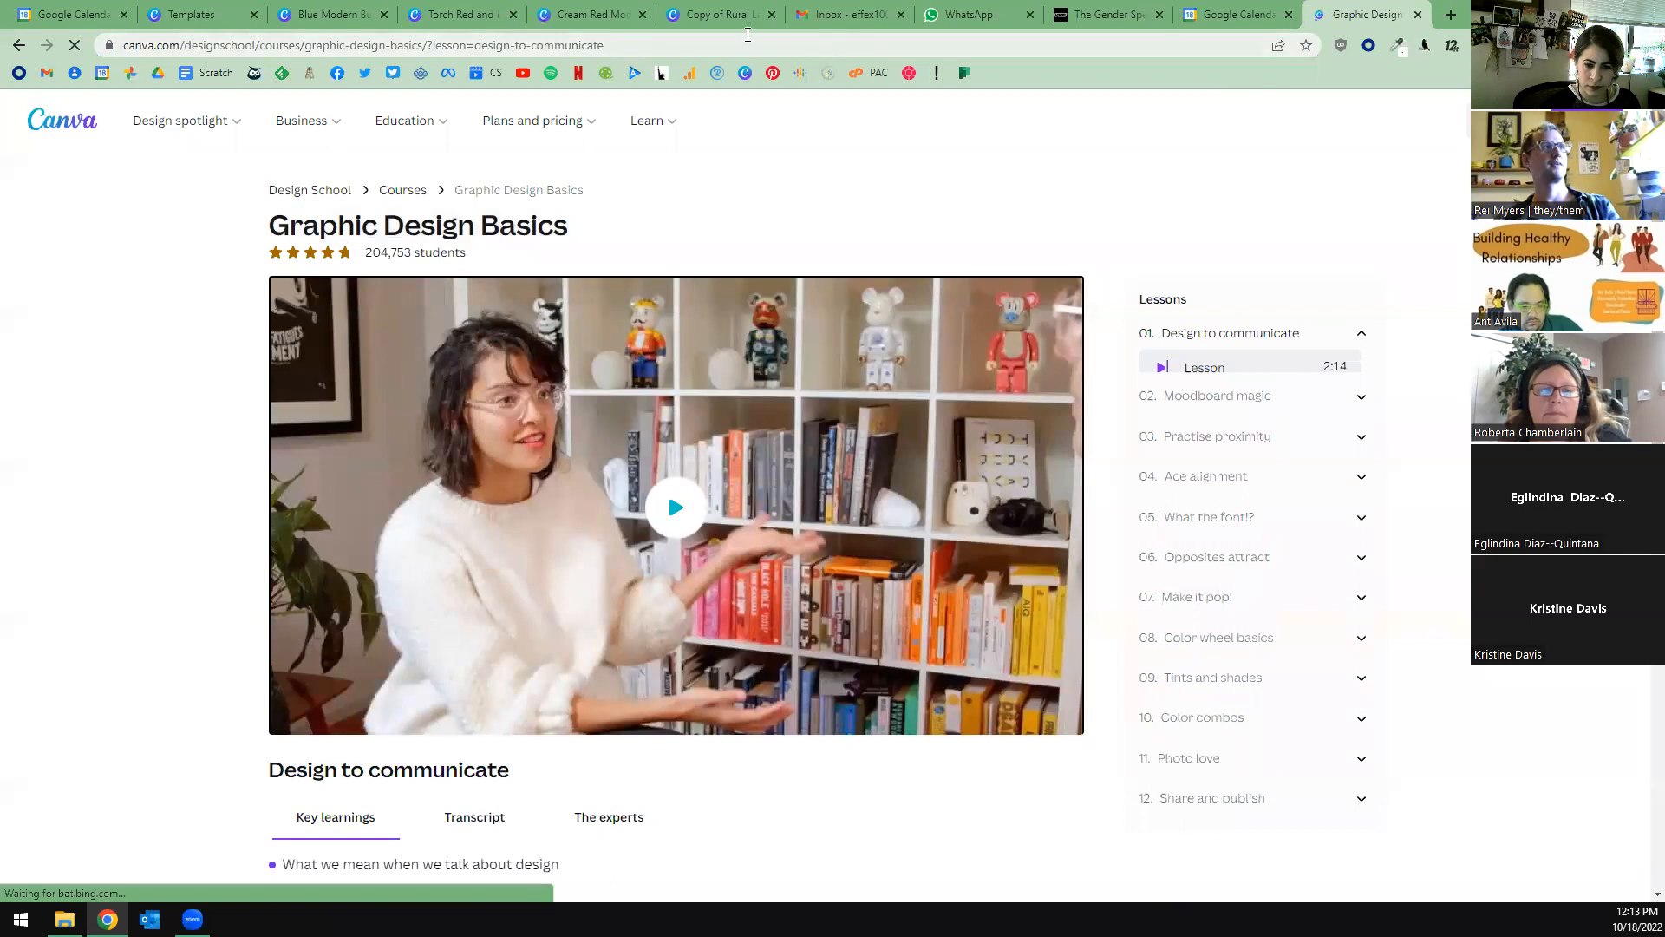
{"action": "left_click", "coordinate": [744, 41]}
{"action": "type", "text": "https://www.canva.com/design/DAFPZnalr5Q/HGWJHX6v6YPMK0BFQtUsSQ/view?utm_content=DAFPZnalr5Q&utm_campaign=designshare&utm_medium=link&utm_source=publishsharelink&mode=preview"}
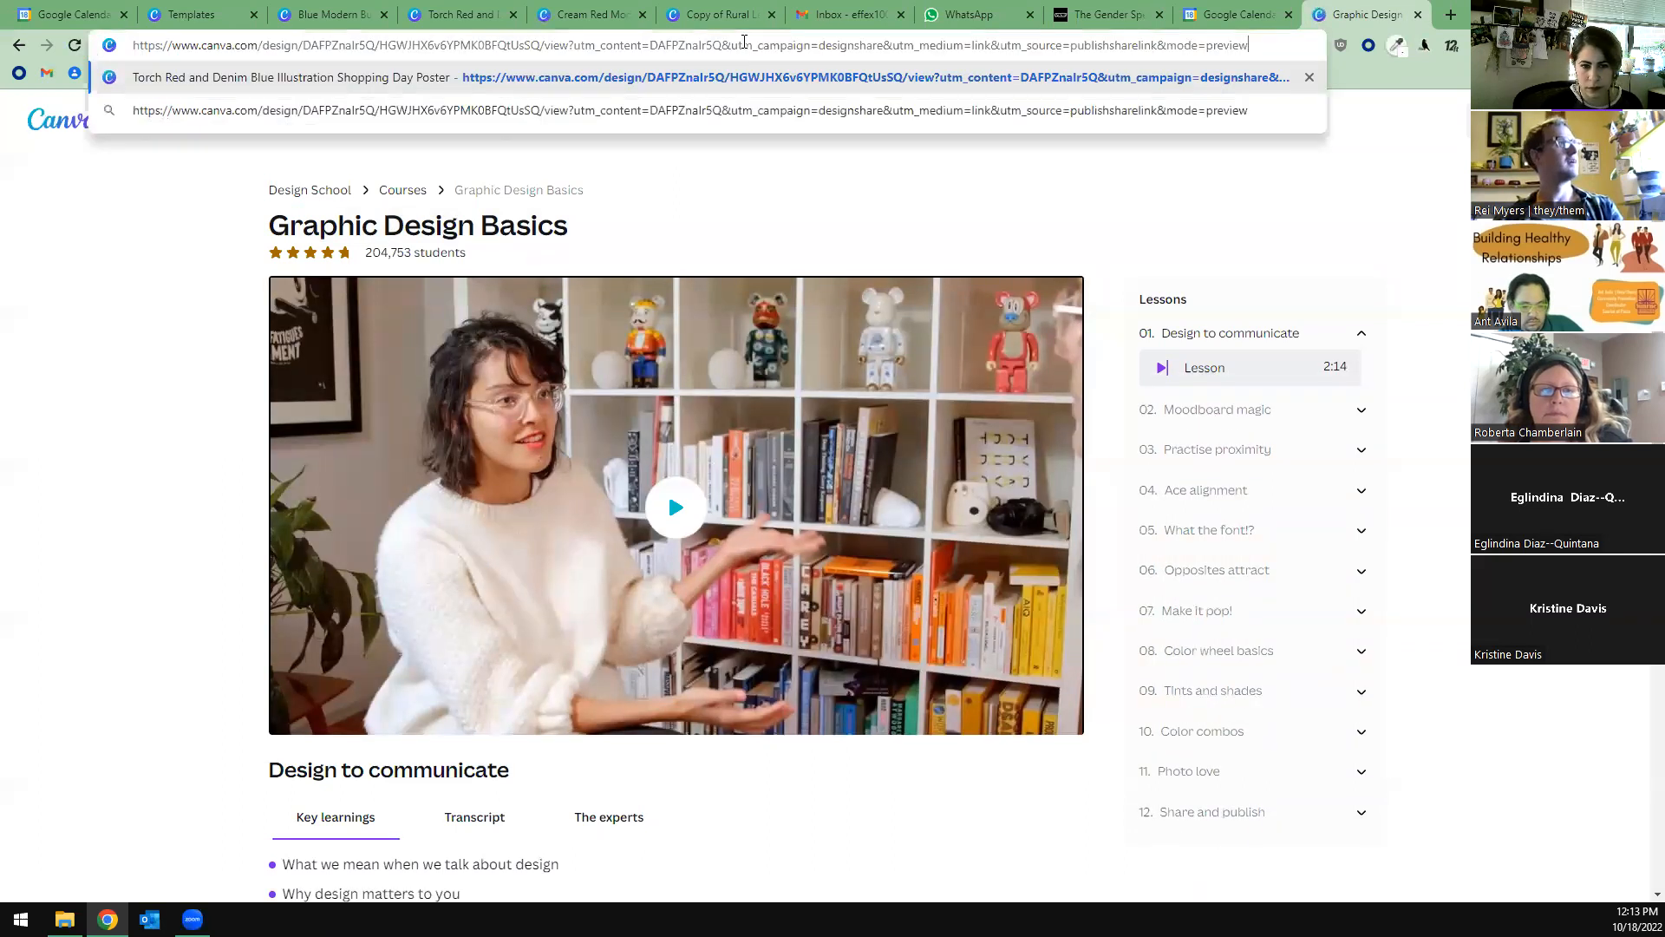
{"action": "key", "text": "Return"}
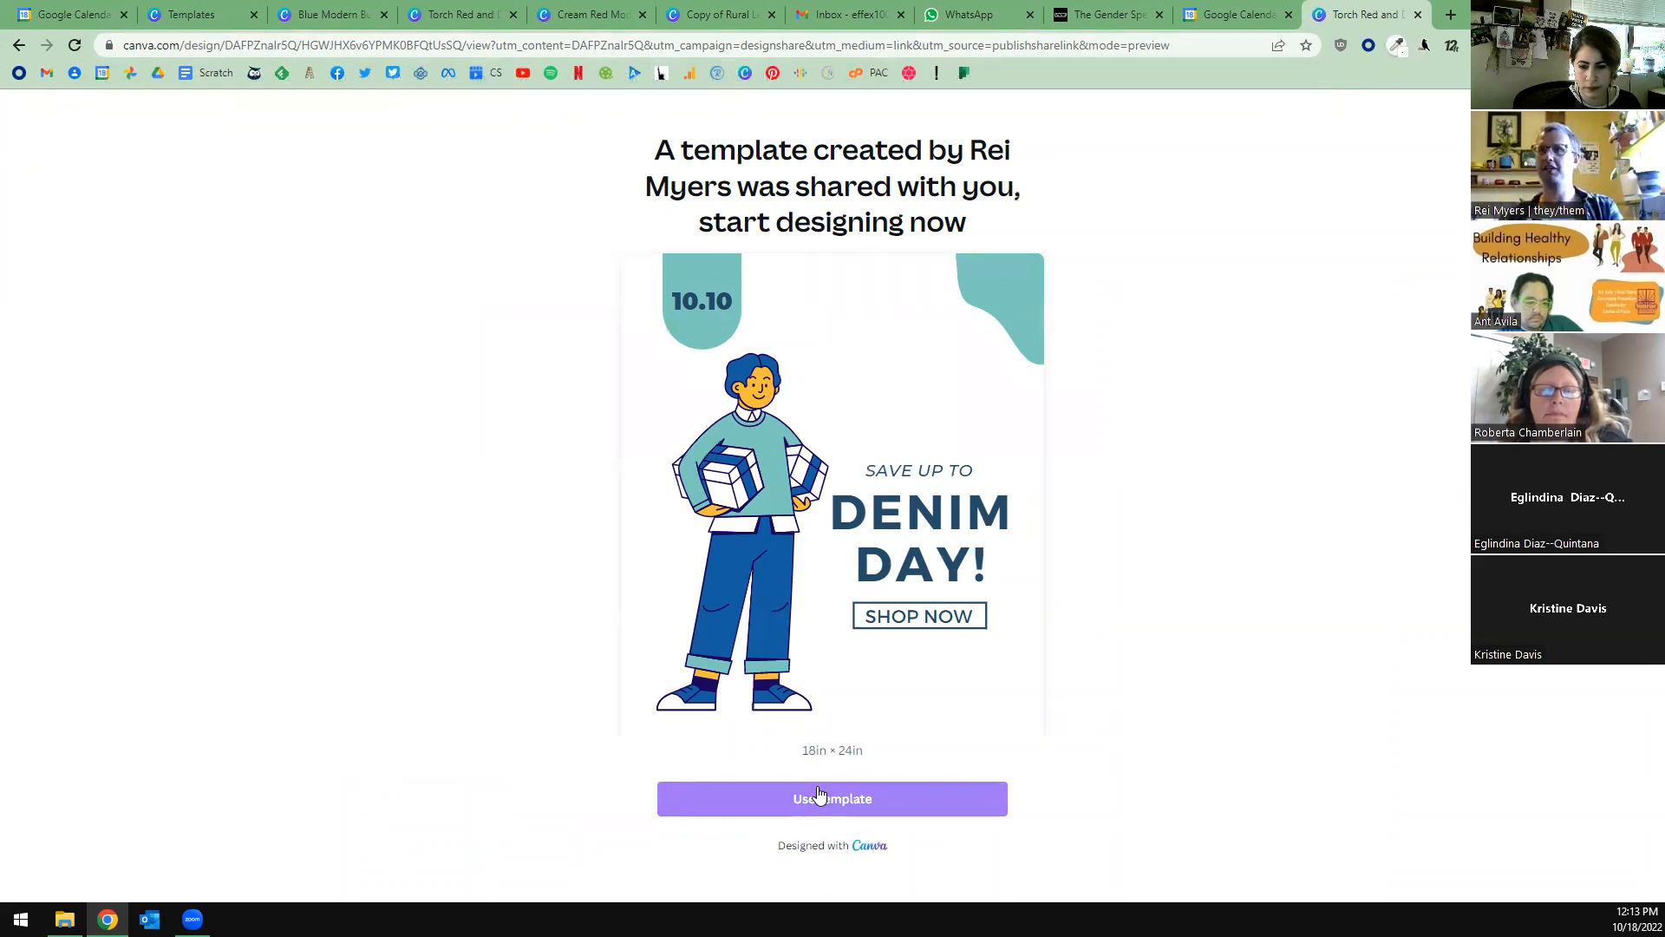
Return to the Denim Day poster in the editor and close its template link and share options.
{"action": "left_click", "coordinate": [318, 24]}
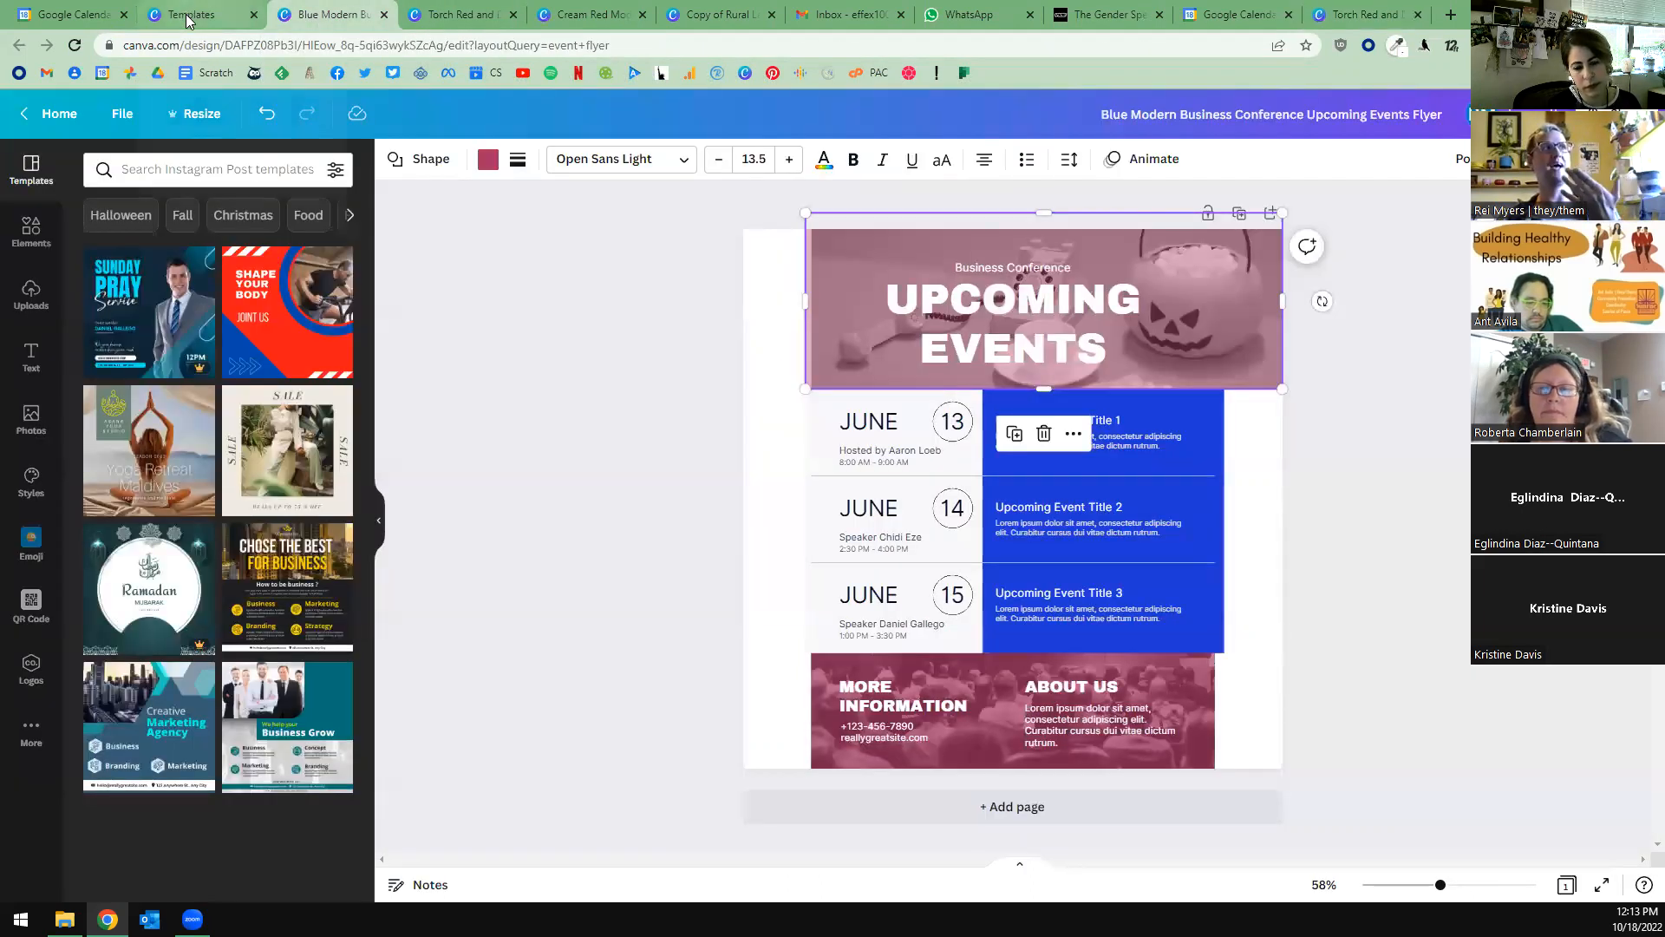
{"action": "left_click", "coordinate": [222, 12]}
{"action": "left_click", "coordinate": [476, 15]}
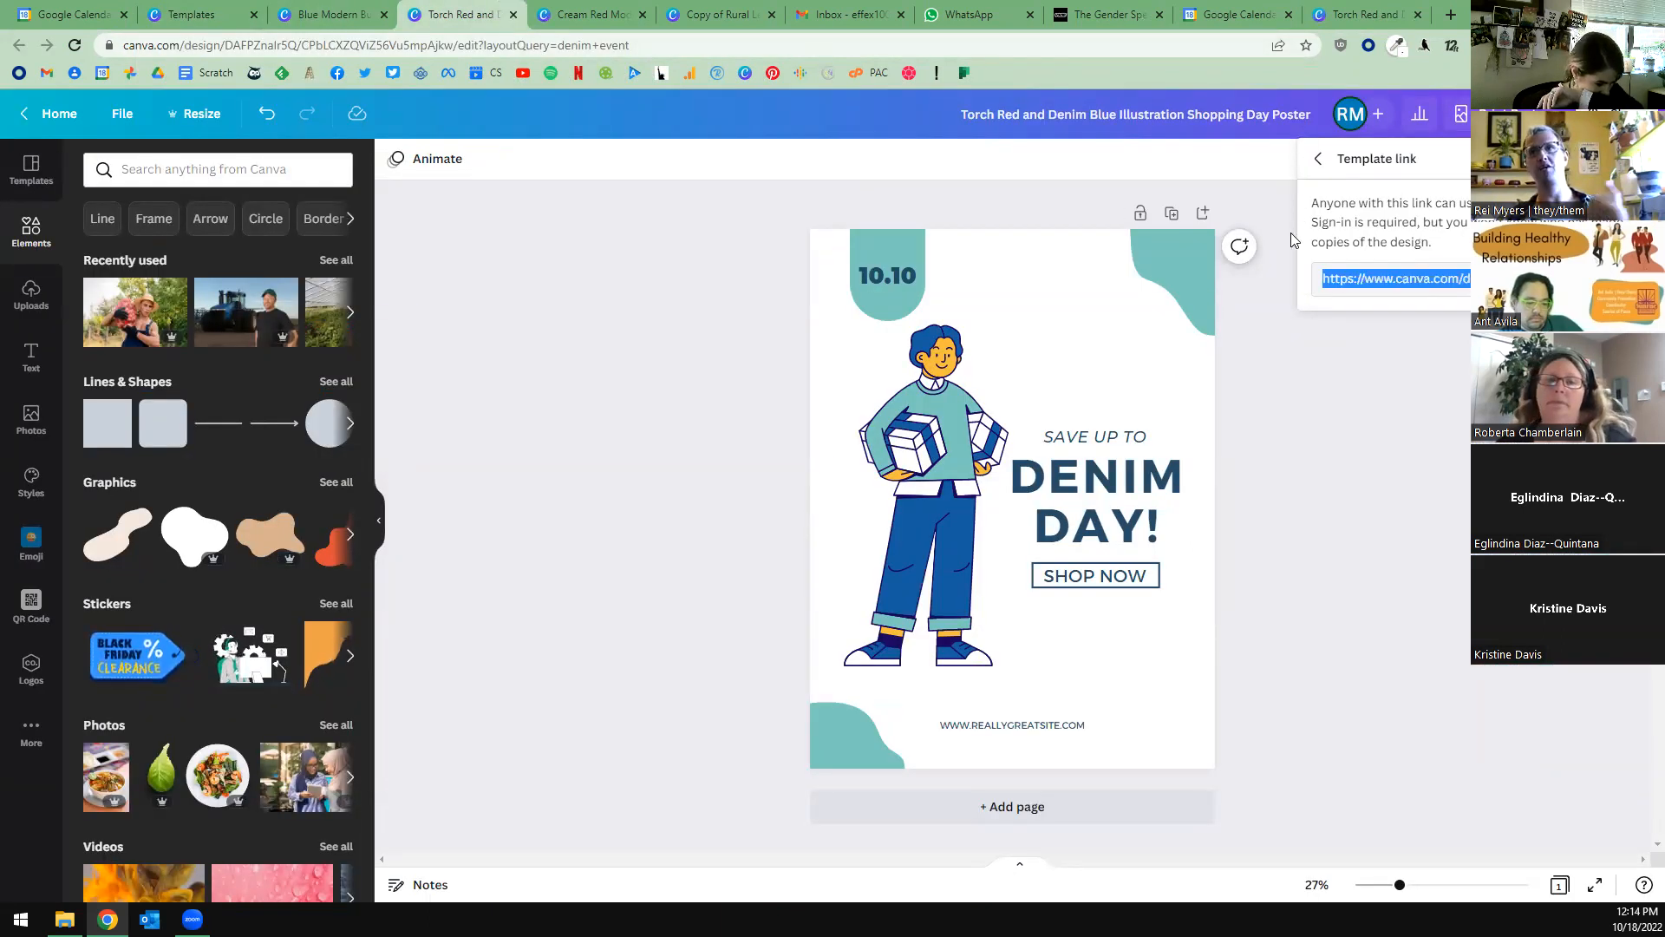
{"action": "left_click", "coordinate": [1312, 157]}
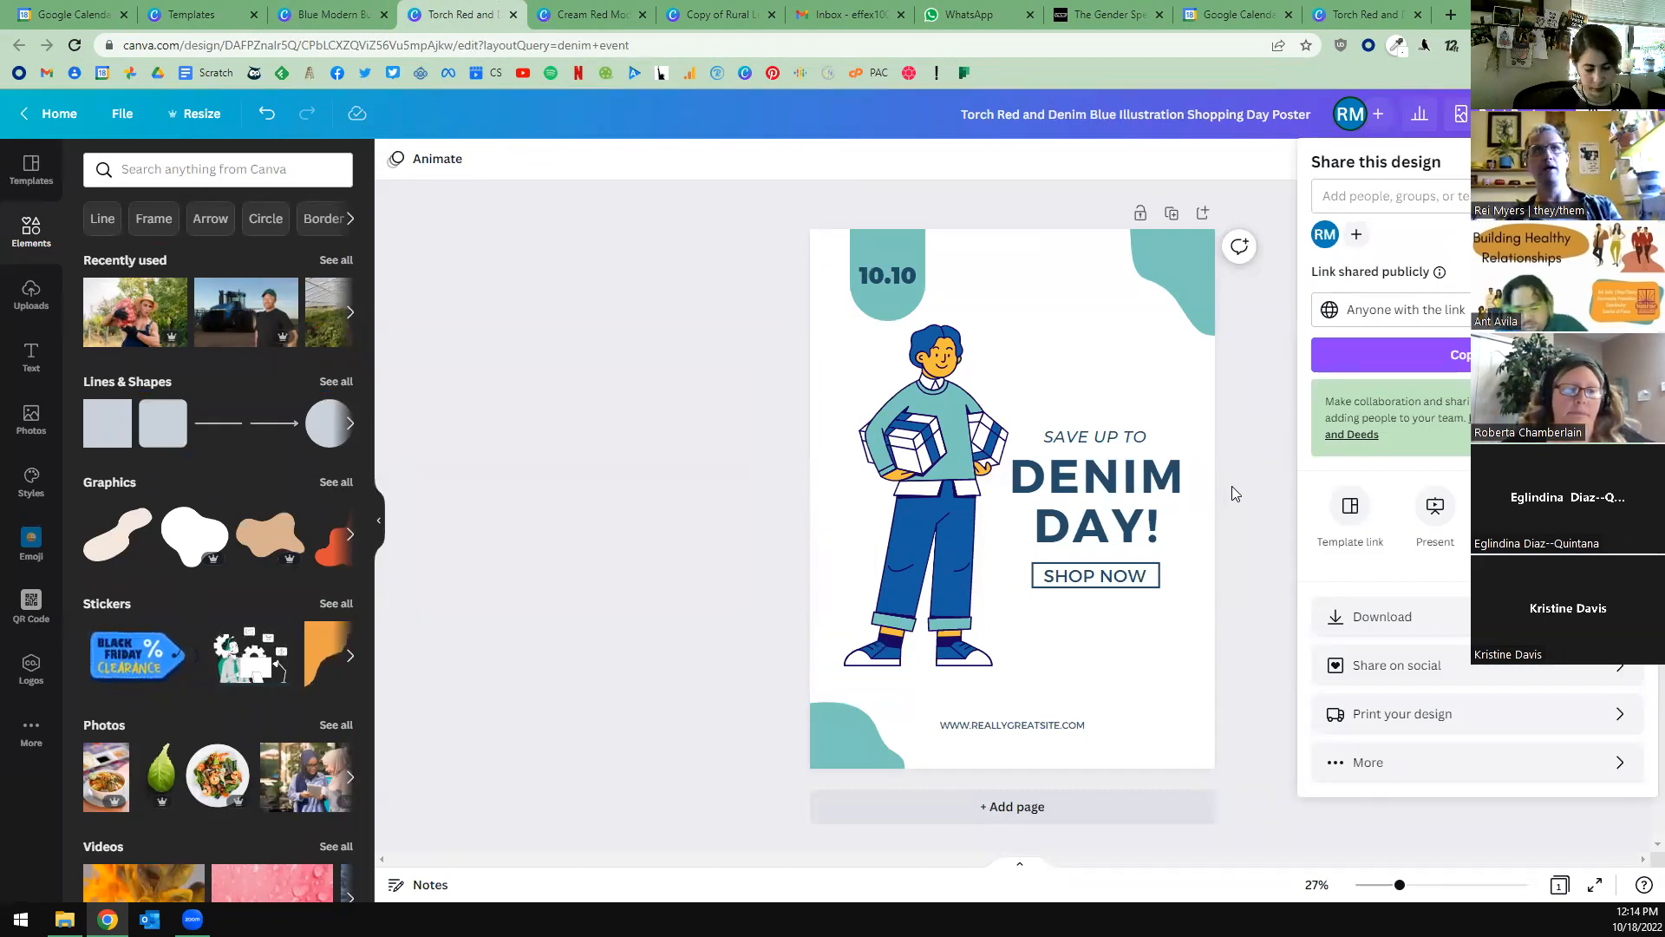
{"action": "left_click", "coordinate": [1259, 503]}
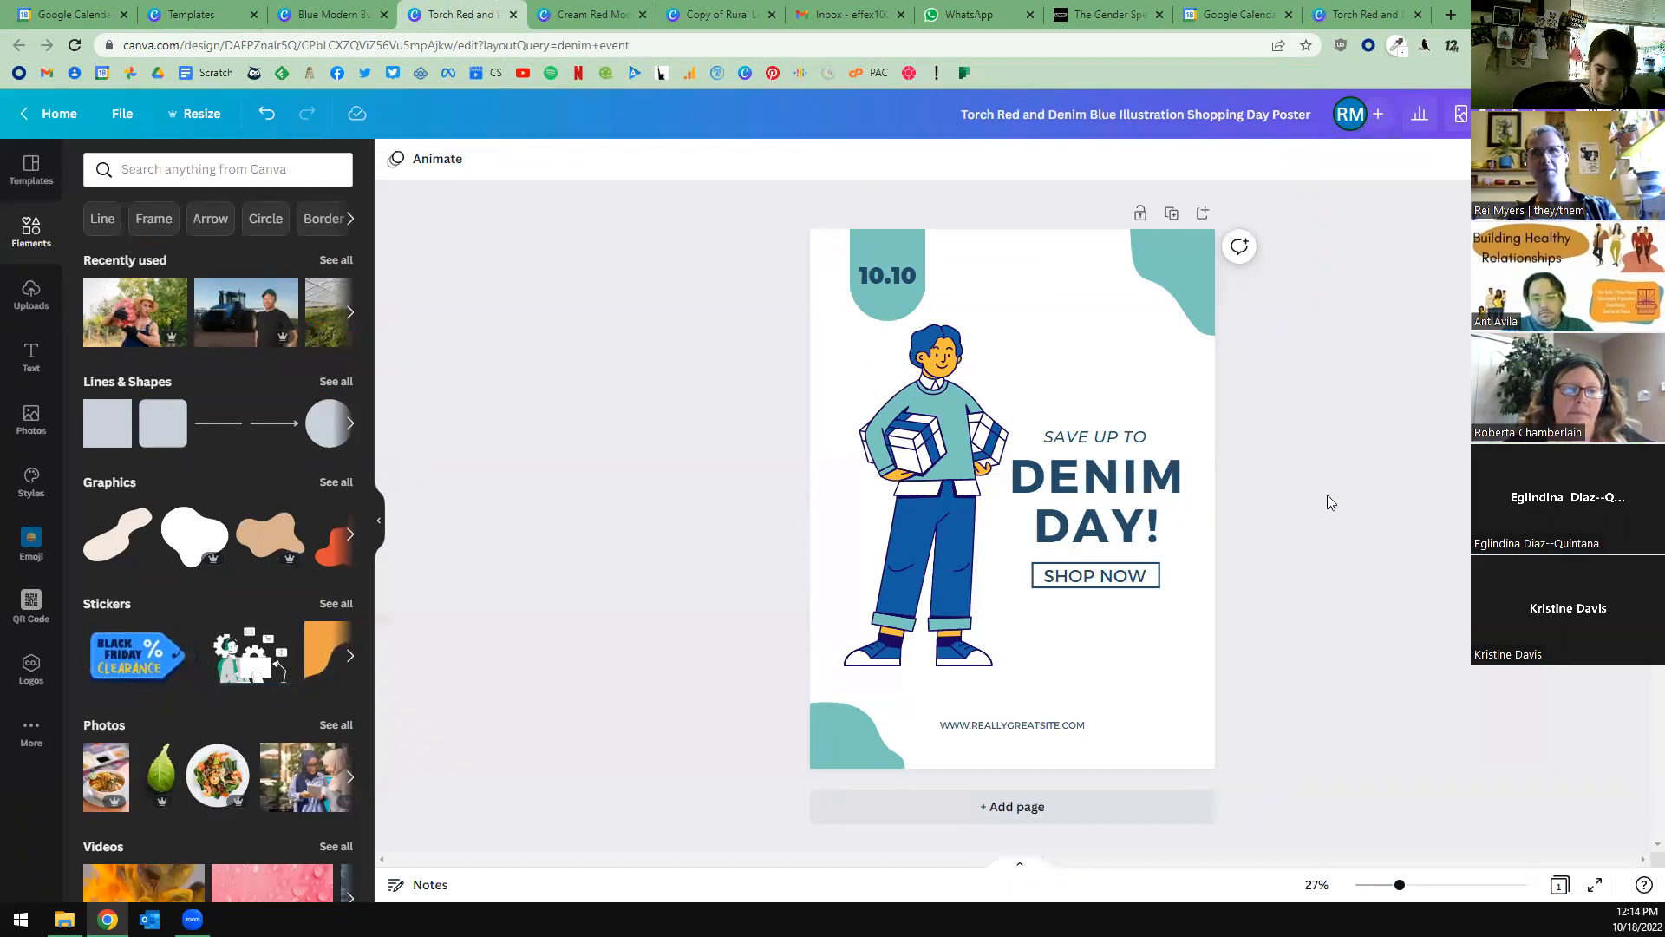
View the file types available for downloading the Denim Day poster, and close the list with PNG still chosen.
{"action": "left_click", "coordinate": [1616, 113]}
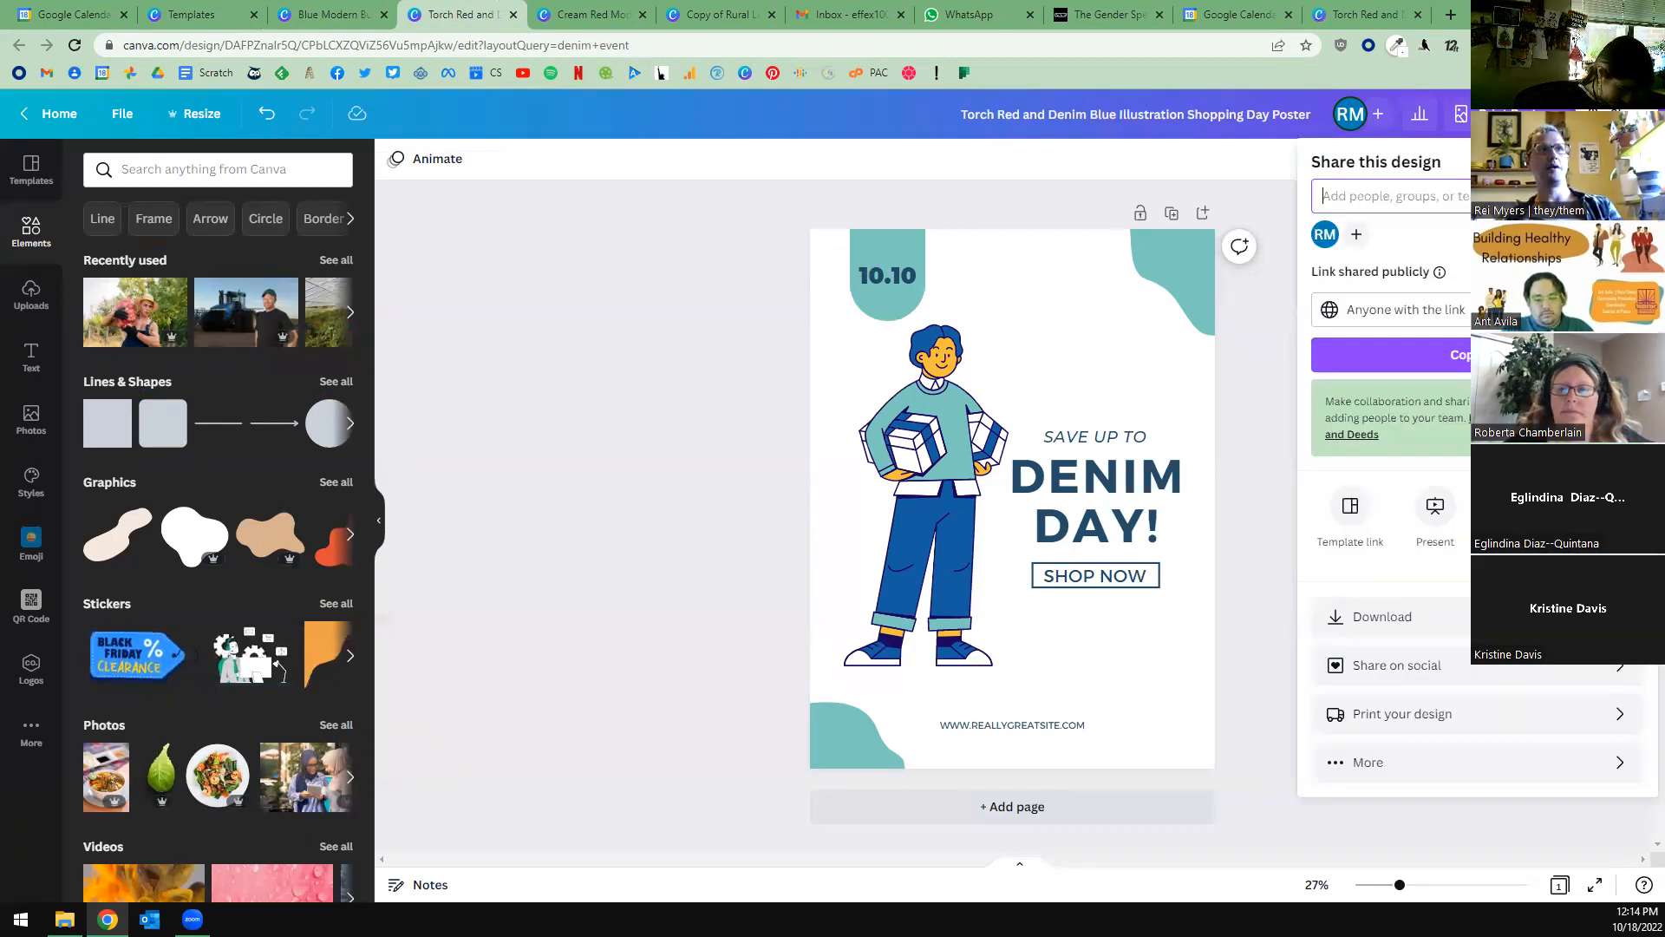
{"action": "left_click", "coordinate": [1419, 619]}
{"action": "left_click", "coordinate": [1396, 235]}
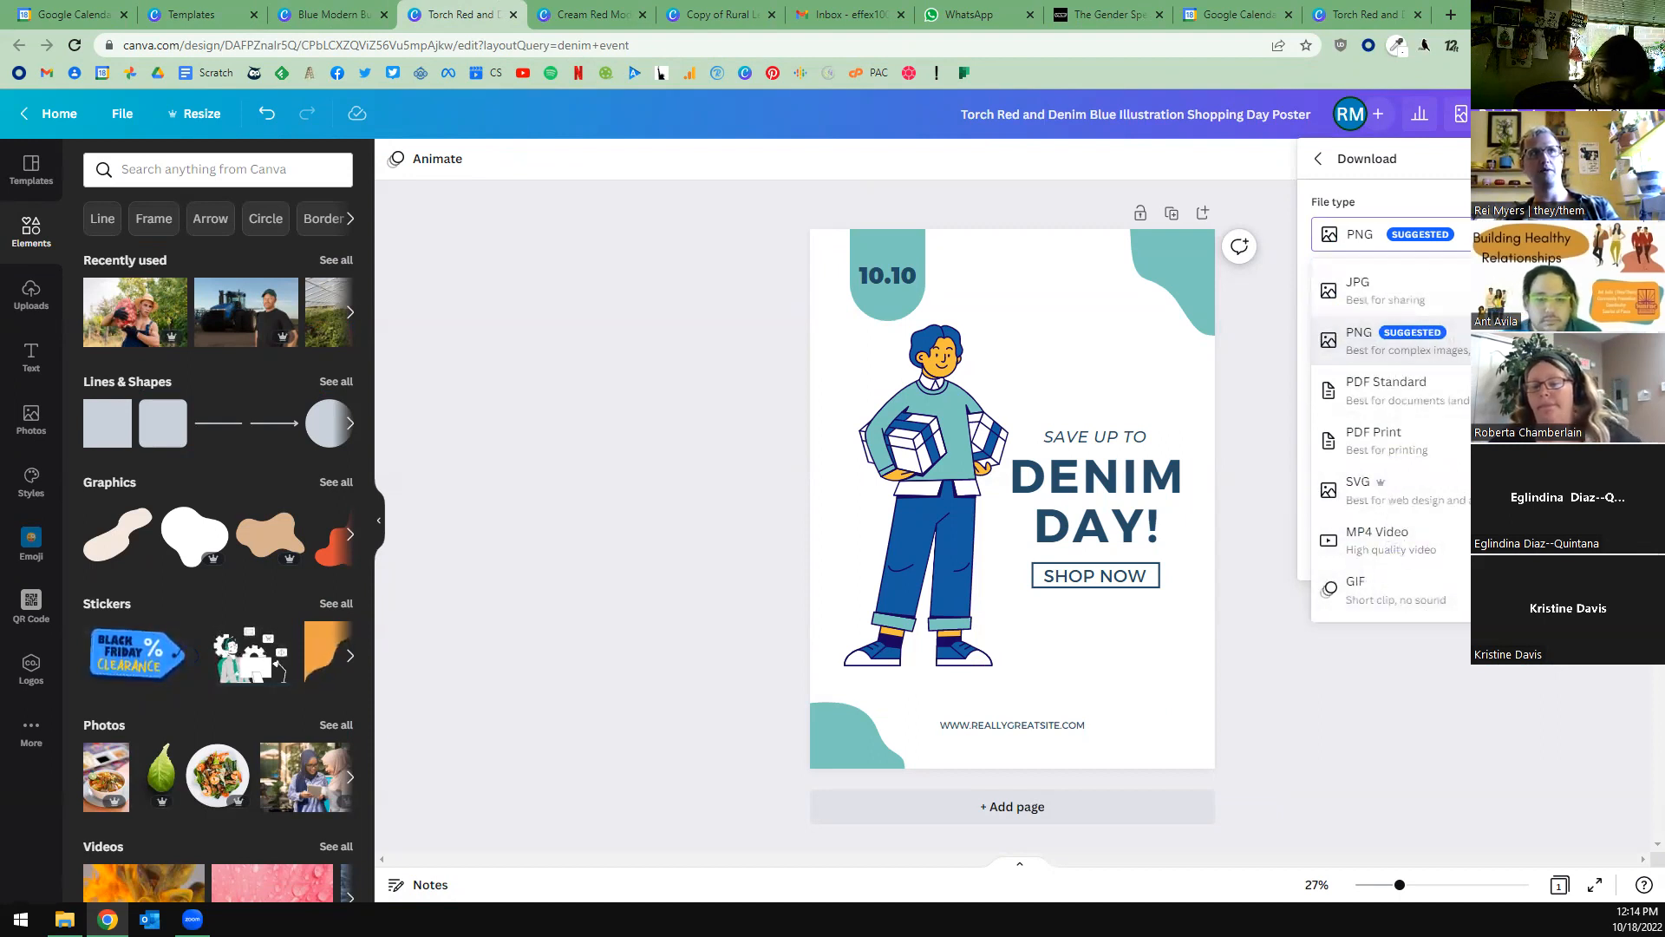
{"action": "left_click", "coordinate": [1259, 457]}
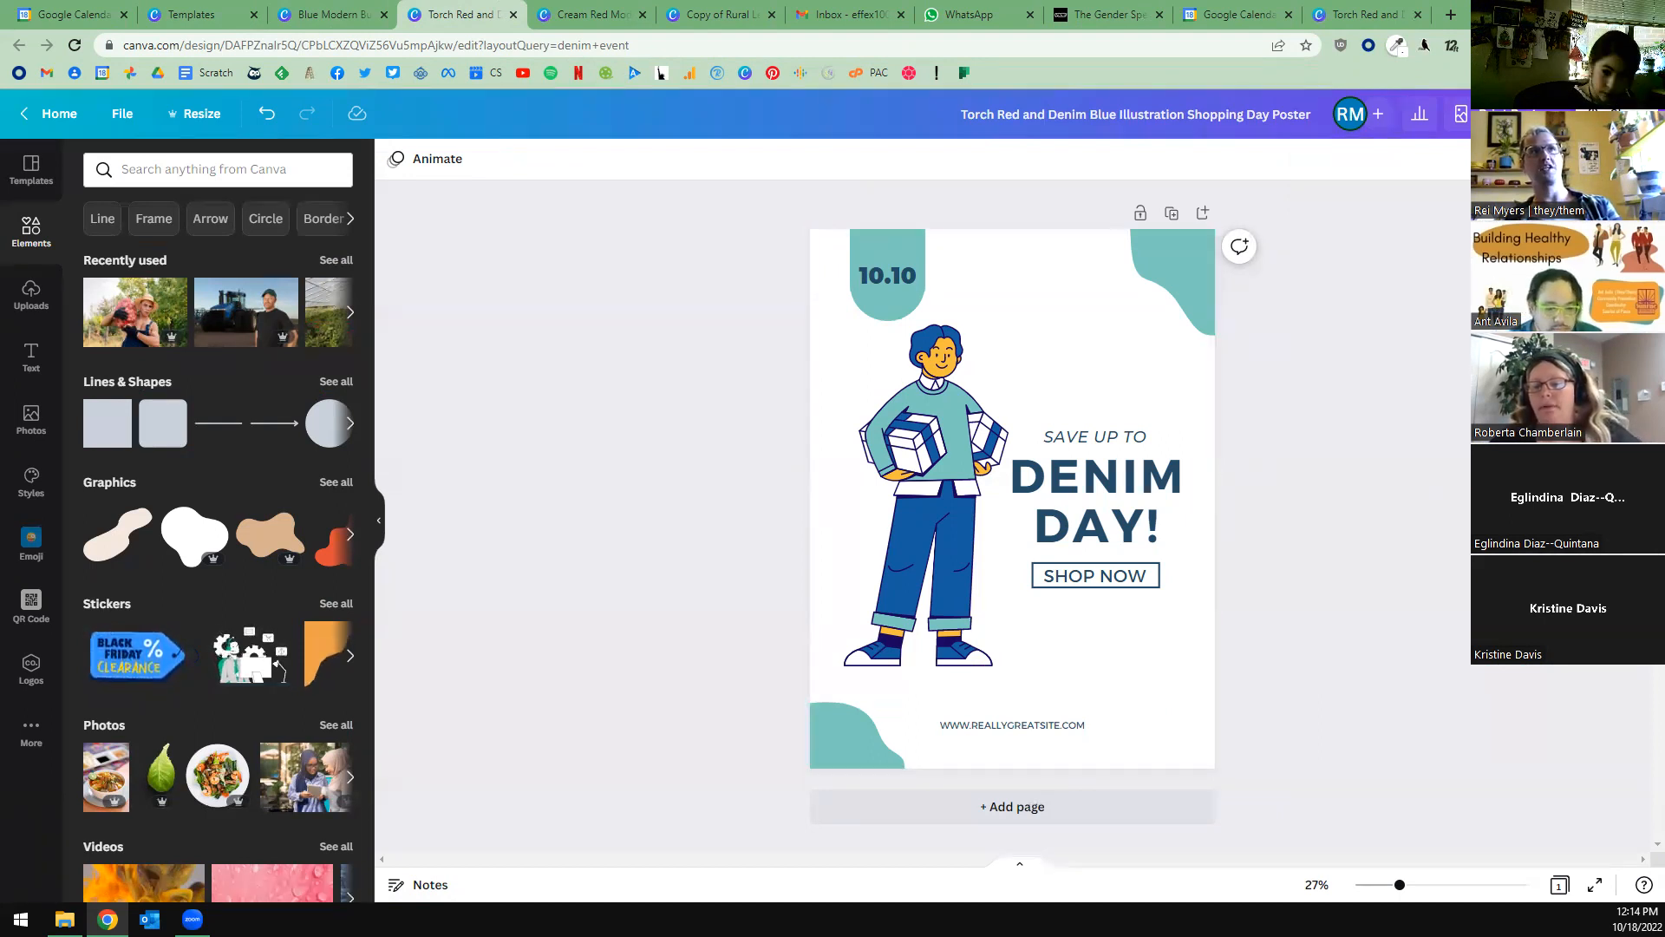
Review the social sharing destinations and the Instagram Business connection requirements for the poster, and revisit the general share options.
{"action": "left_click", "coordinate": [1553, 114]}
{"action": "left_click", "coordinate": [1622, 670]}
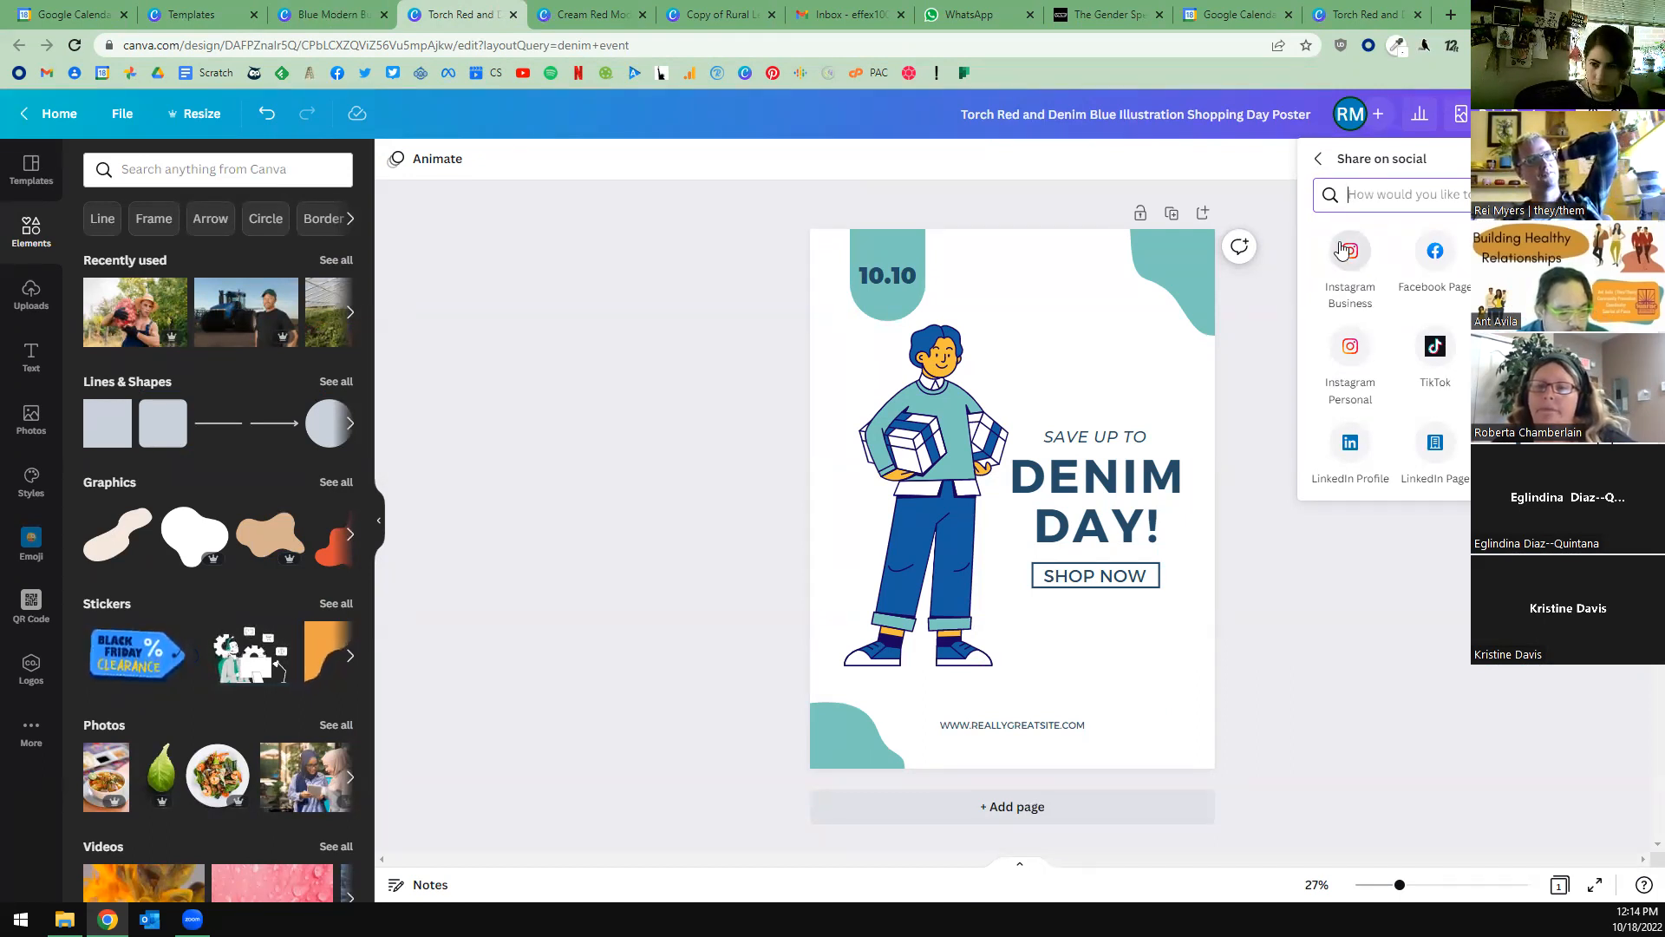
{"action": "left_click", "coordinate": [1344, 272]}
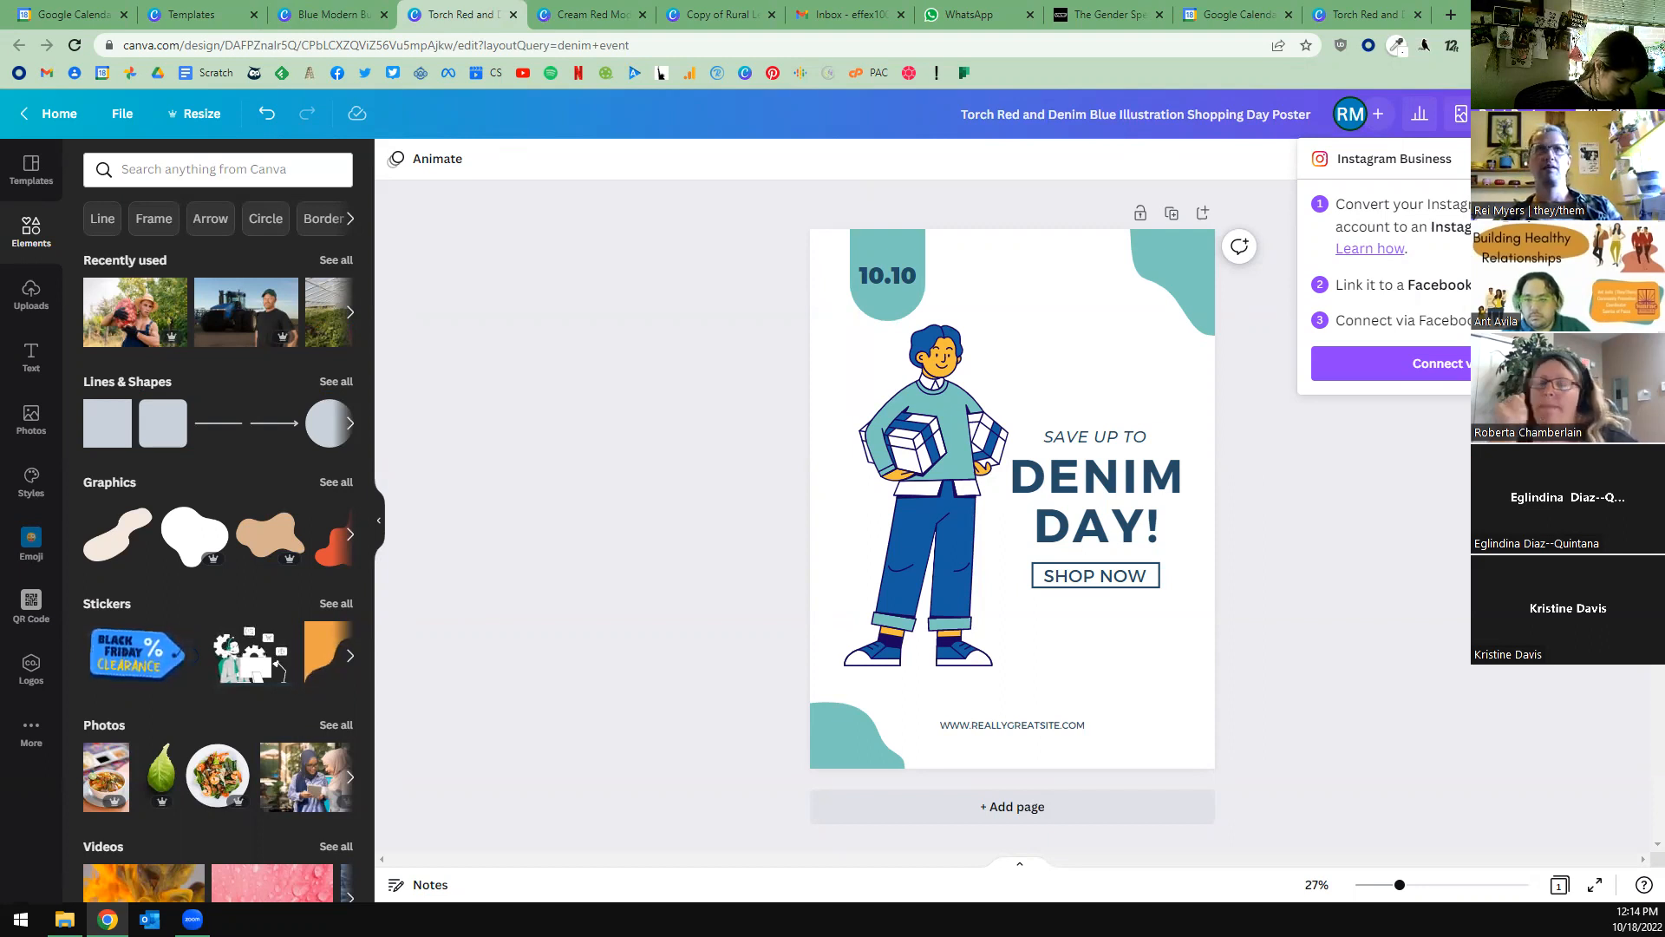
{"action": "left_click", "coordinate": [1431, 582]}
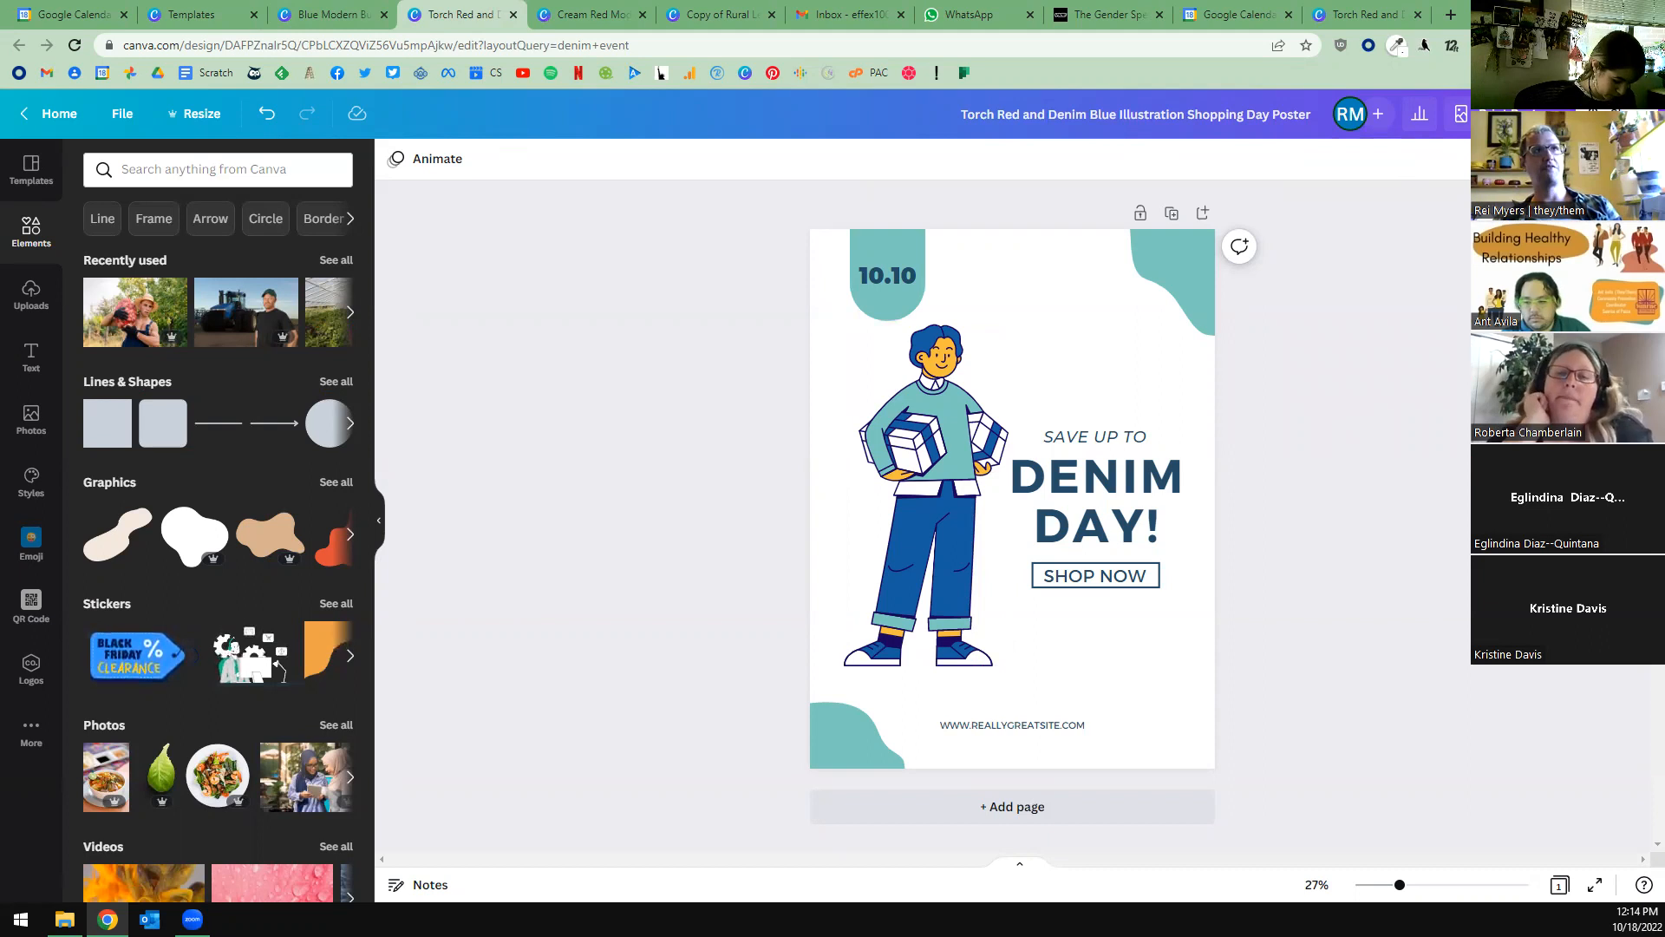
{"action": "left_click", "coordinate": [1618, 114]}
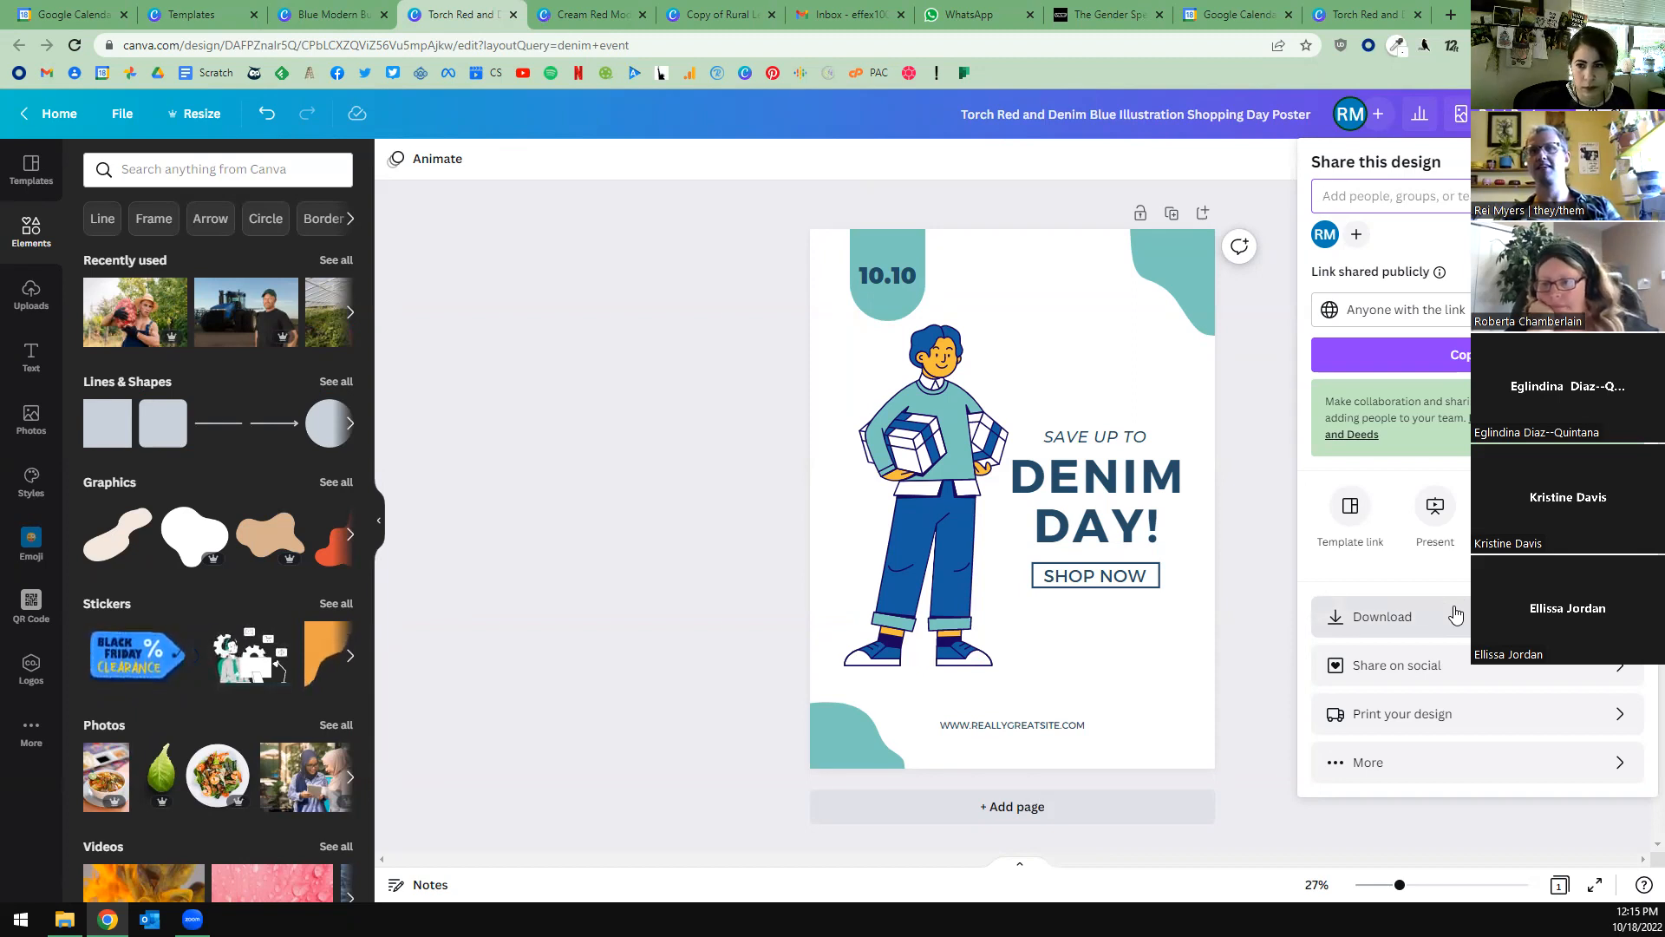
{"action": "left_click", "coordinate": [1248, 571]}
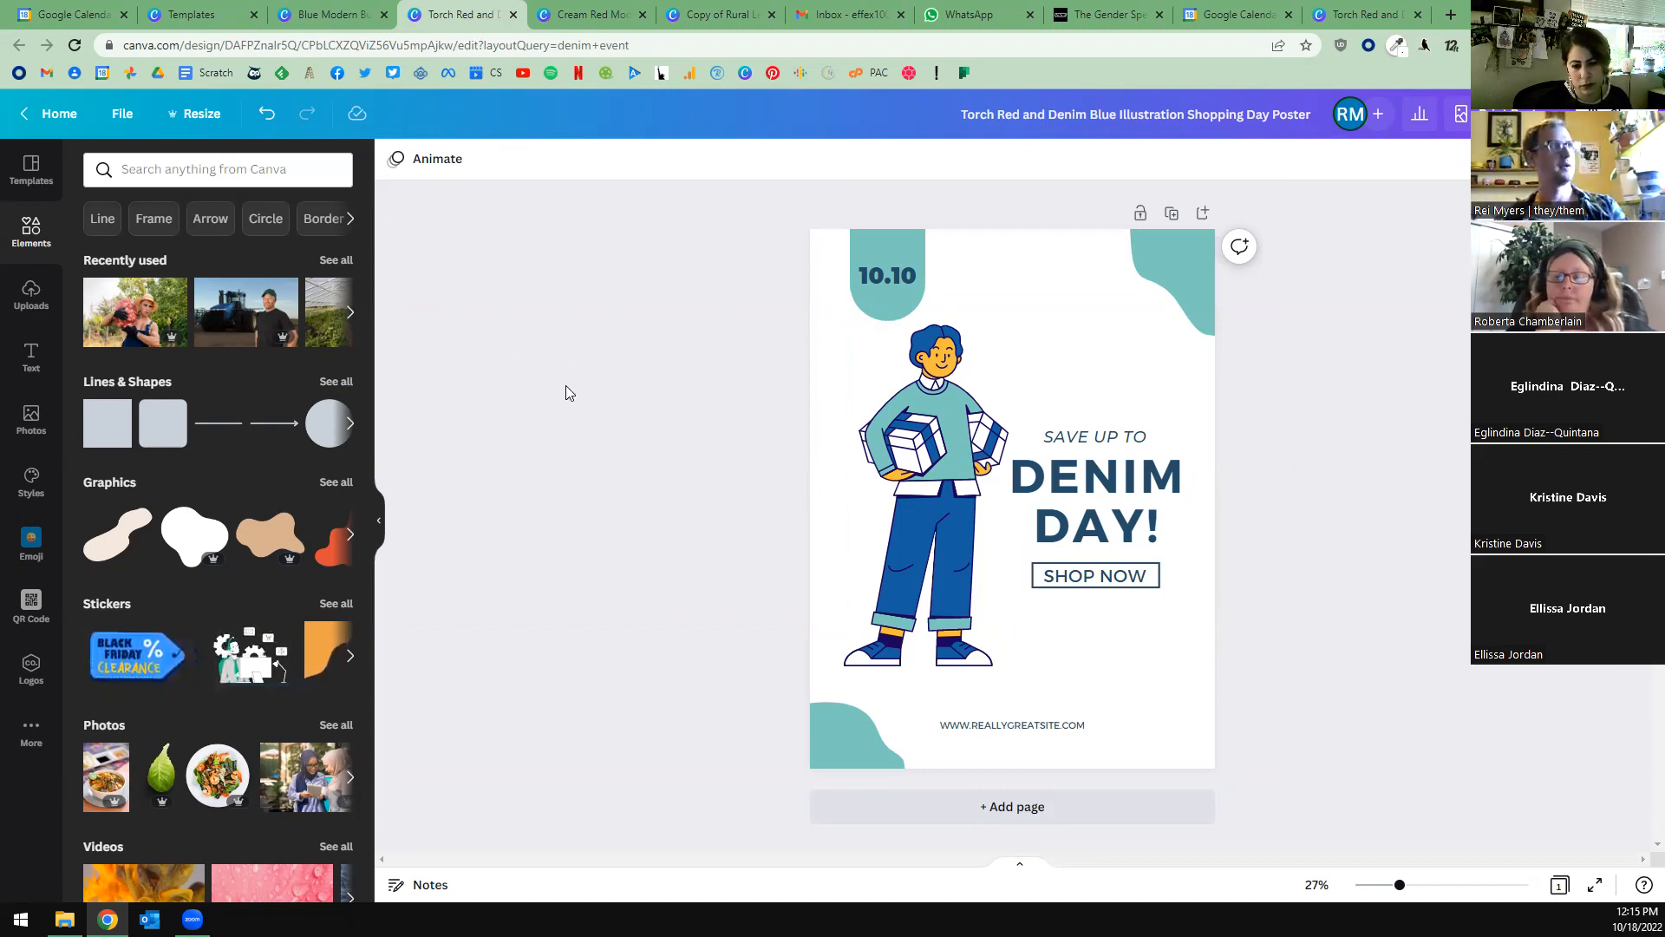
Switch to the food drive flyer, detach the greenhouse photo from the background, and enlarge it across the page's upper part.
{"action": "left_click", "coordinate": [589, 18]}
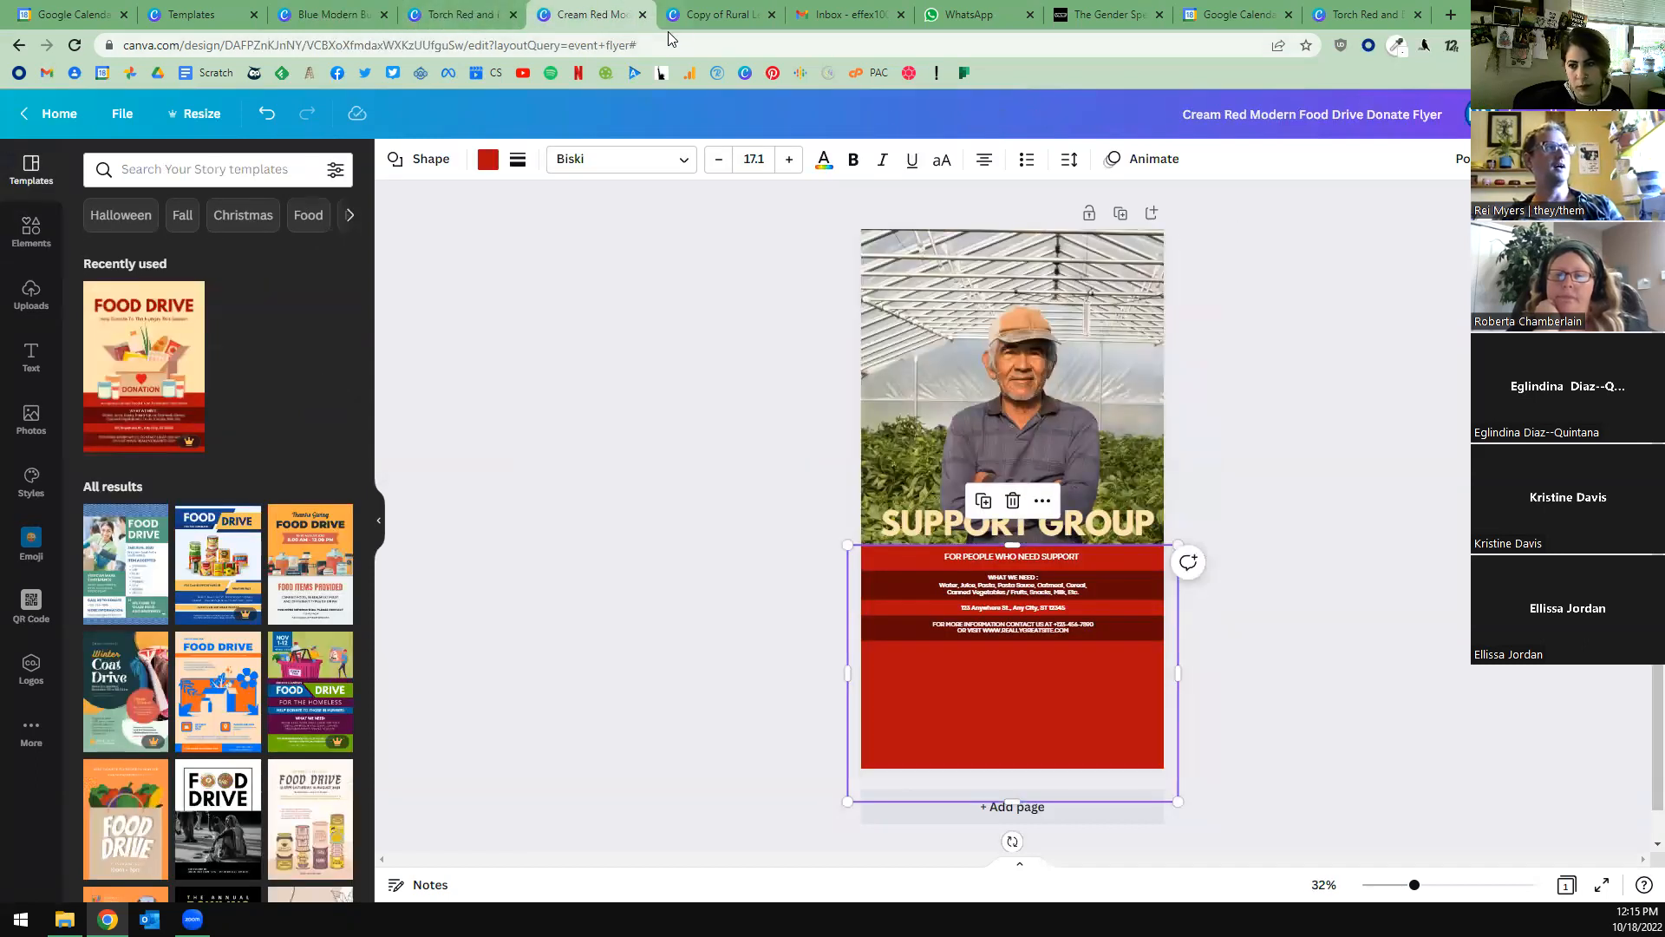
{"action": "left_click", "coordinate": [993, 433]}
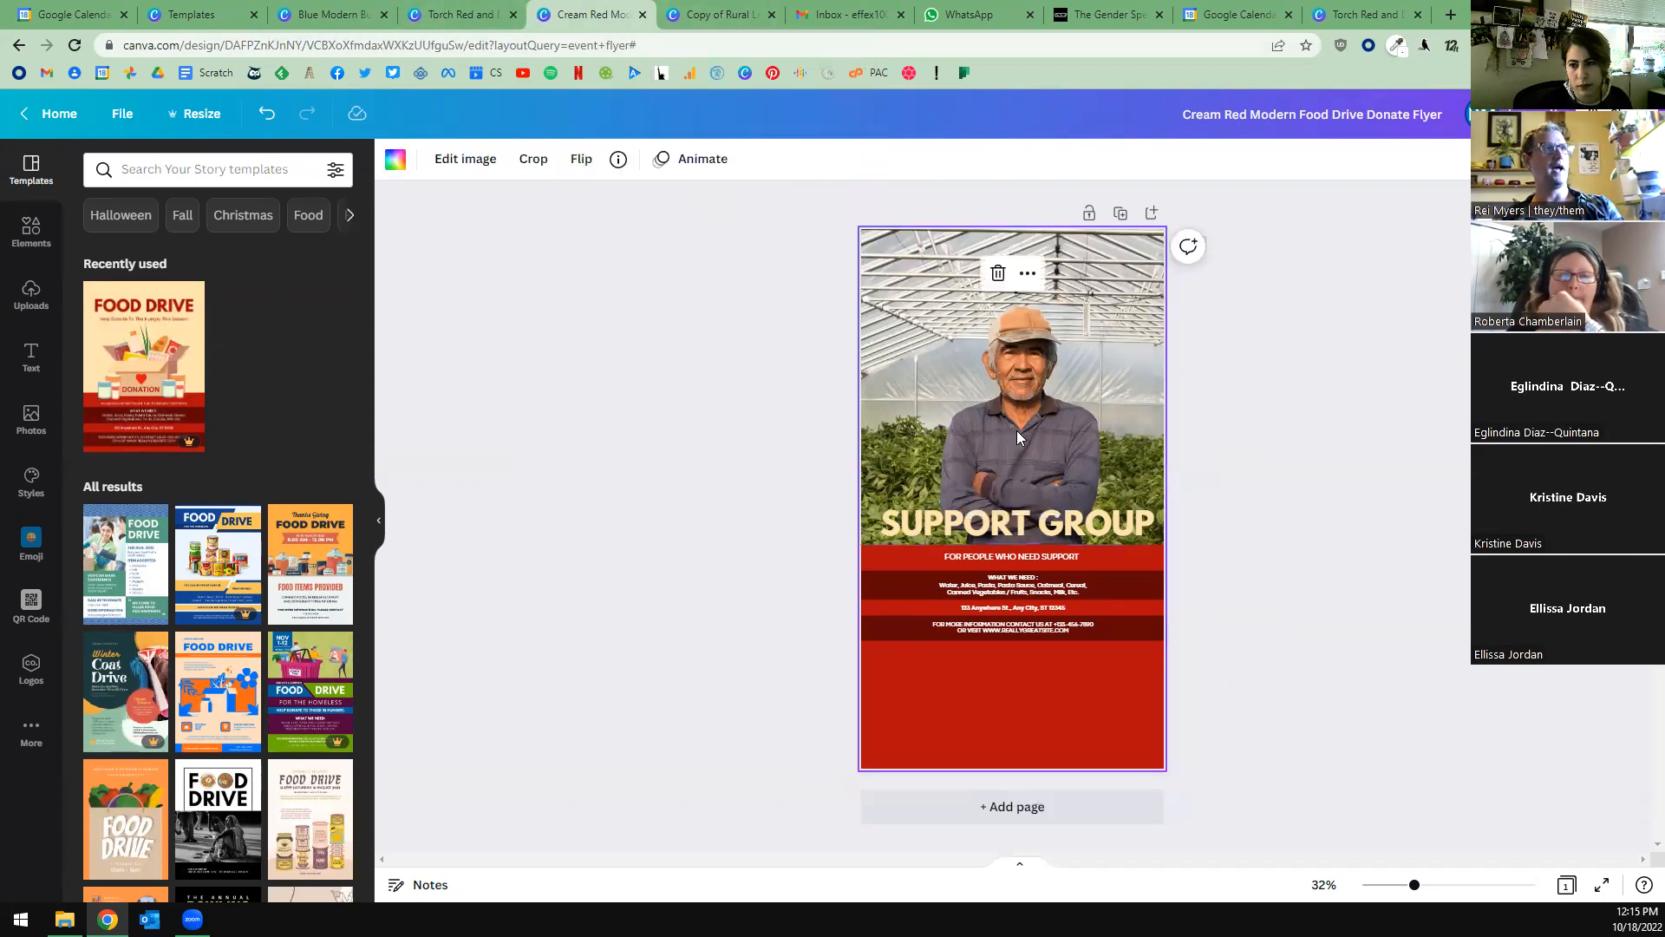
{"action": "right_click", "coordinate": [1063, 373]}
{"action": "left_click", "coordinate": [1133, 604]}
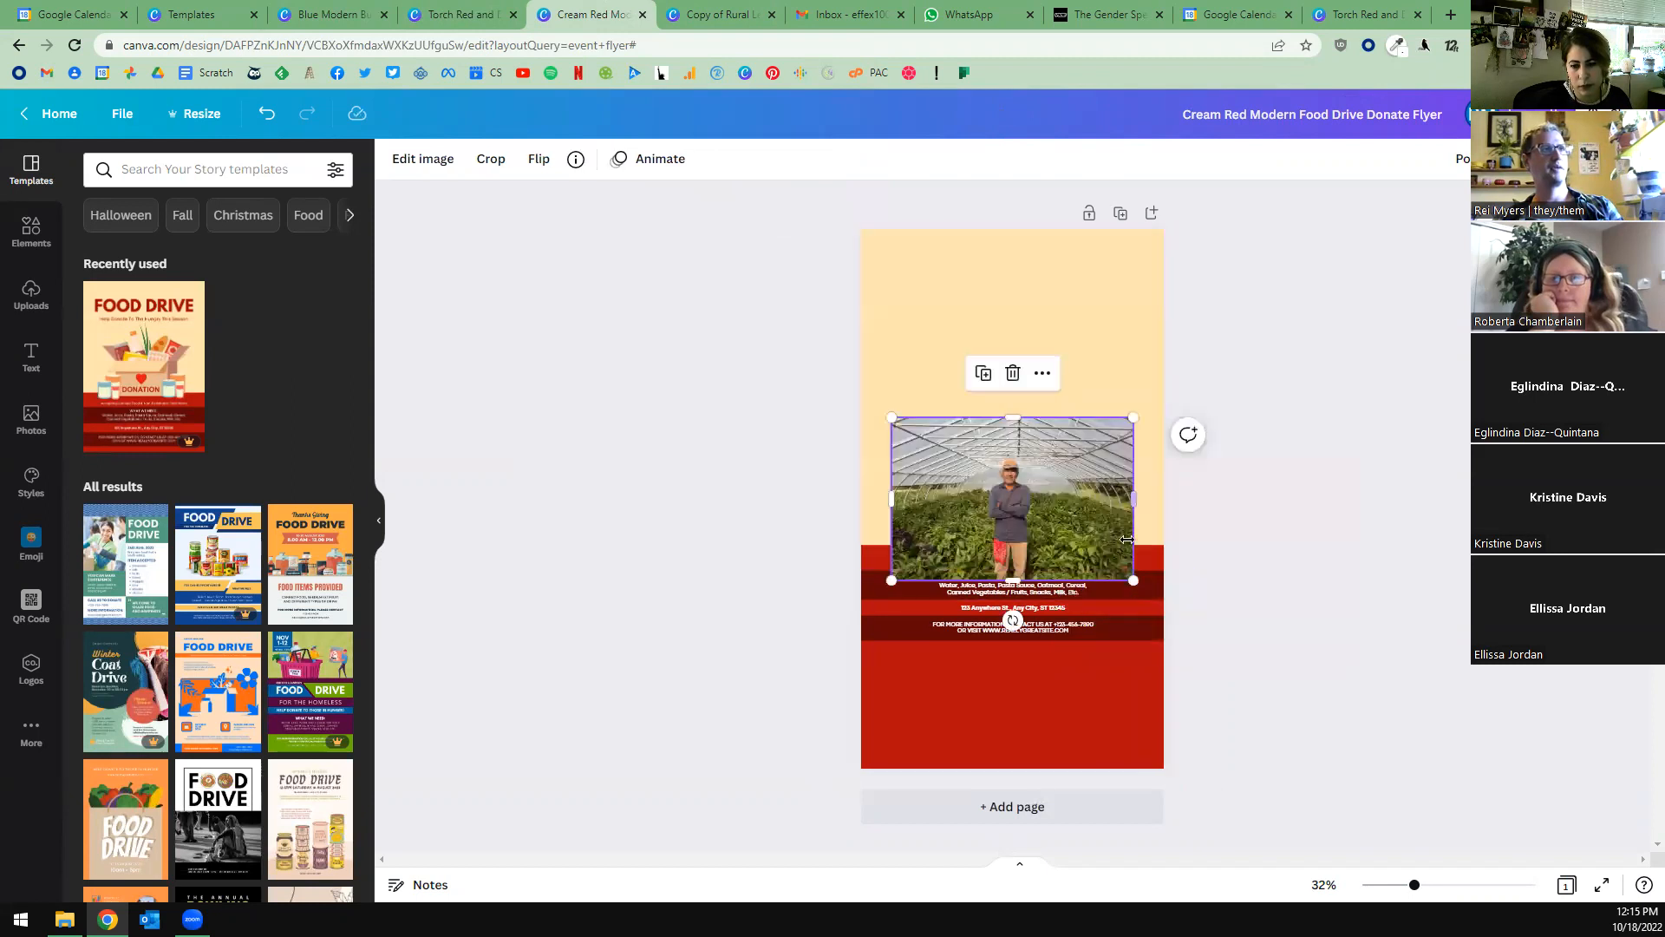
{"action": "left_click_drag", "start_coordinate": [1058, 434], "coordinate": [1300, 283]}
{"action": "left_click_drag", "start_coordinate": [1066, 453], "coordinate": [1088, 376]}
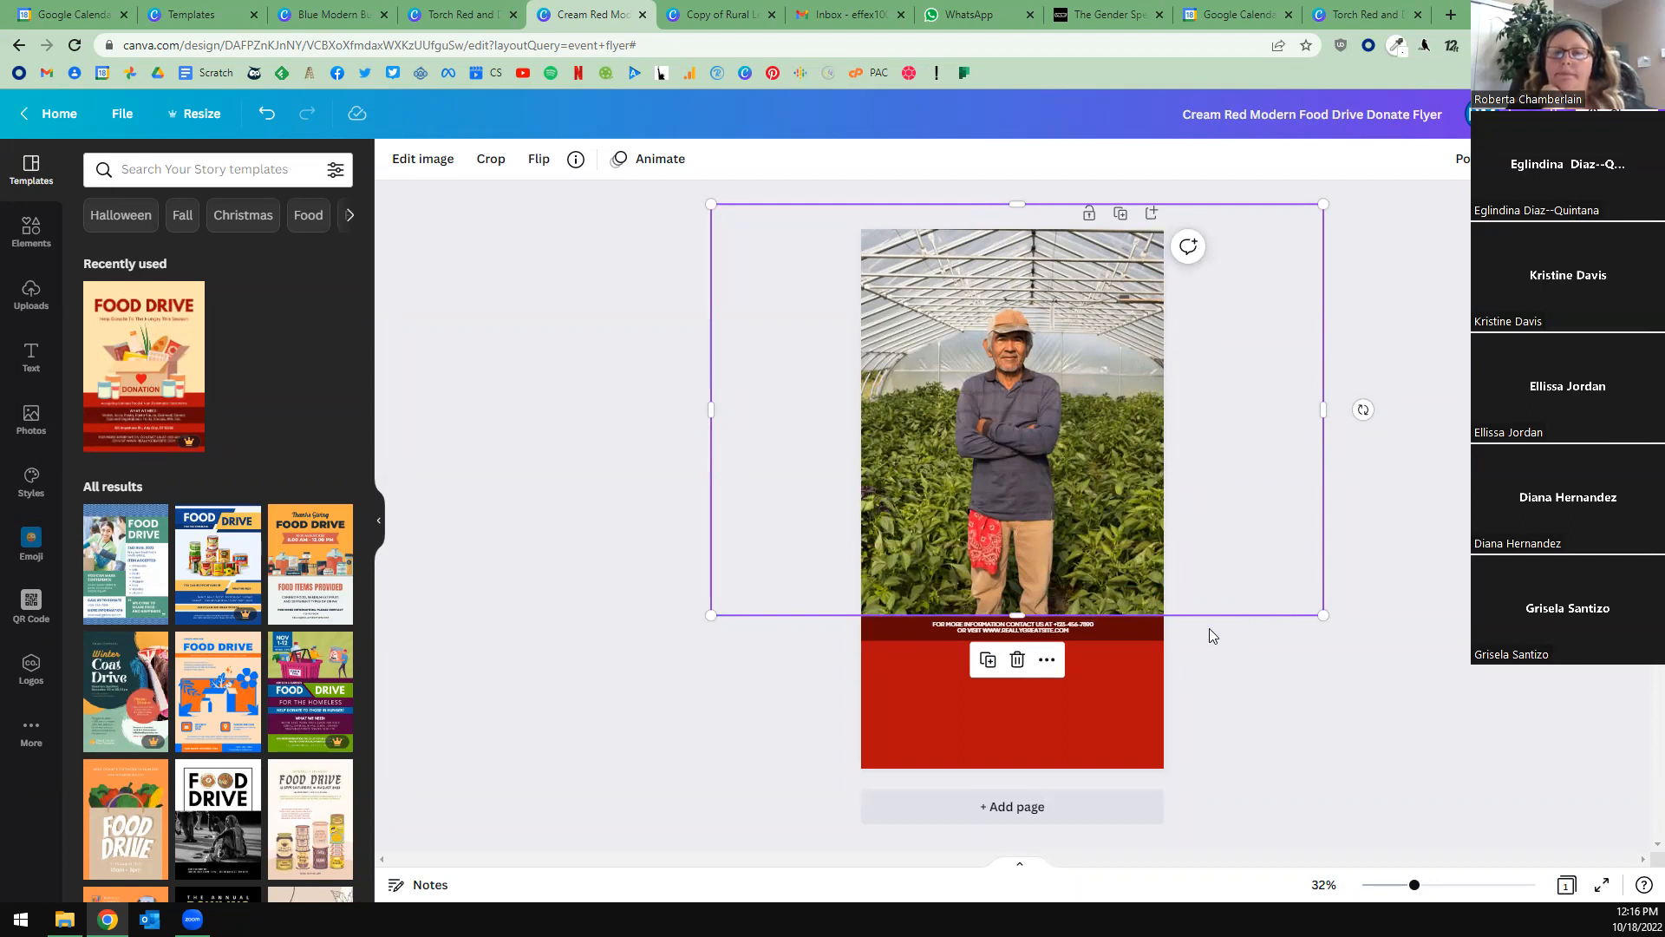
Move the greenhouse photo higher on the flyer, and crop both its sides inward to slightly narrower than the page.
{"action": "left_click", "coordinate": [1186, 628]}
{"action": "left_click_drag", "start_coordinate": [1067, 529], "coordinate": [1077, 503]}
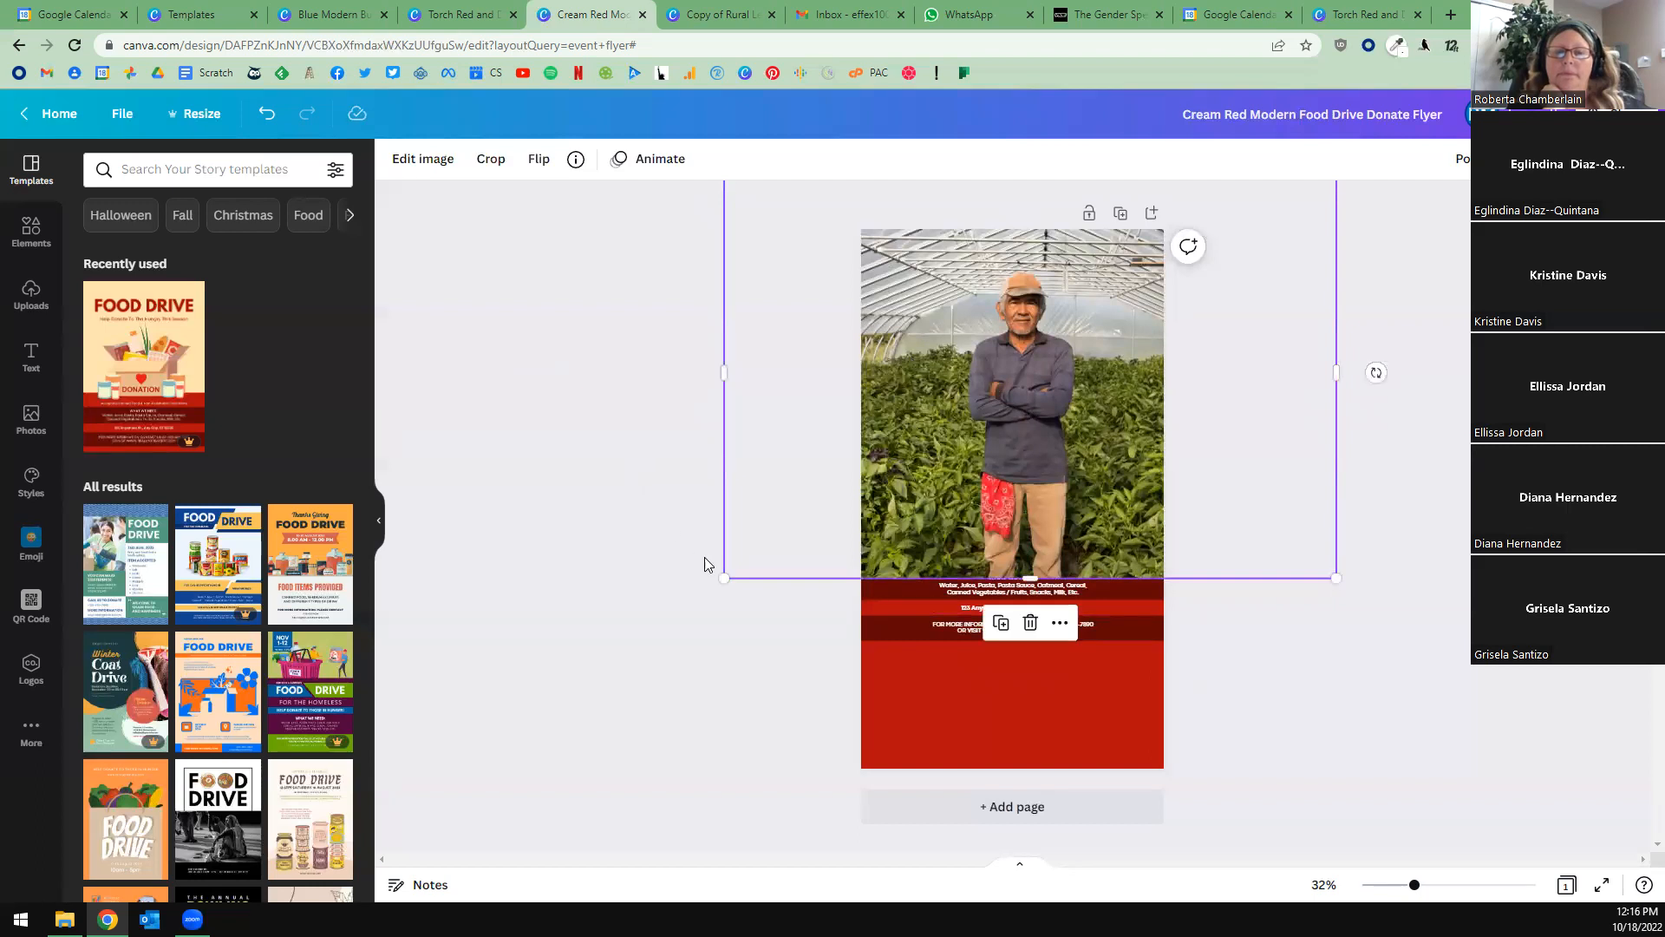
{"action": "left_click_drag", "start_coordinate": [725, 371], "coordinate": [878, 373]}
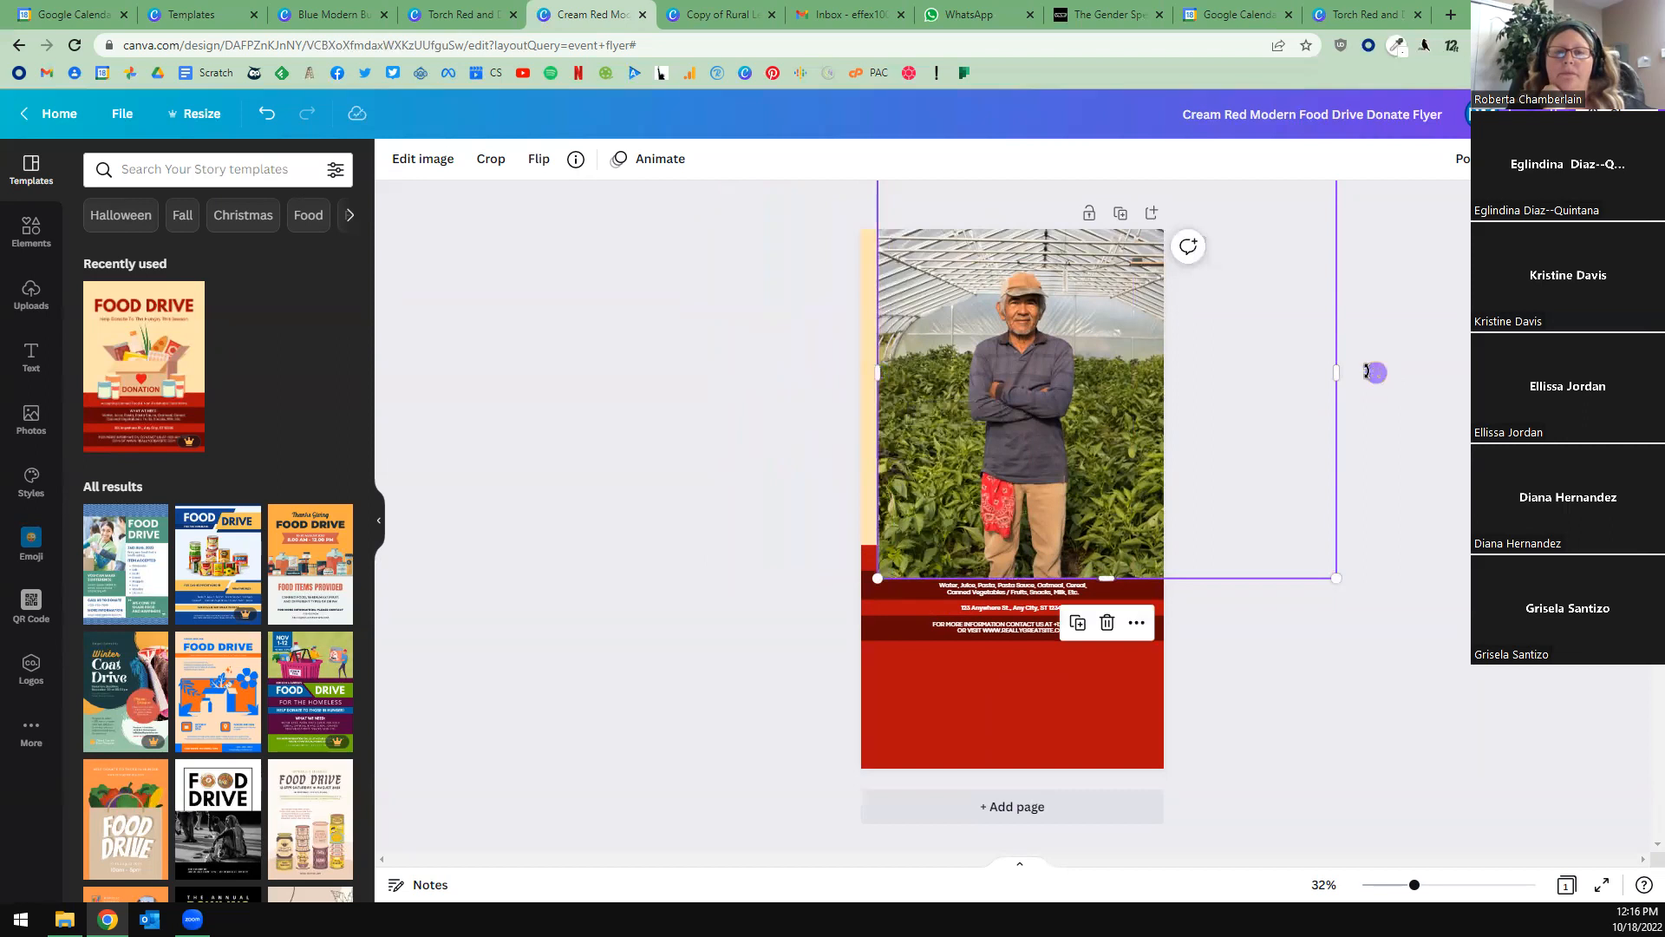
{"action": "left_click_drag", "start_coordinate": [1339, 369], "coordinate": [1133, 373]}
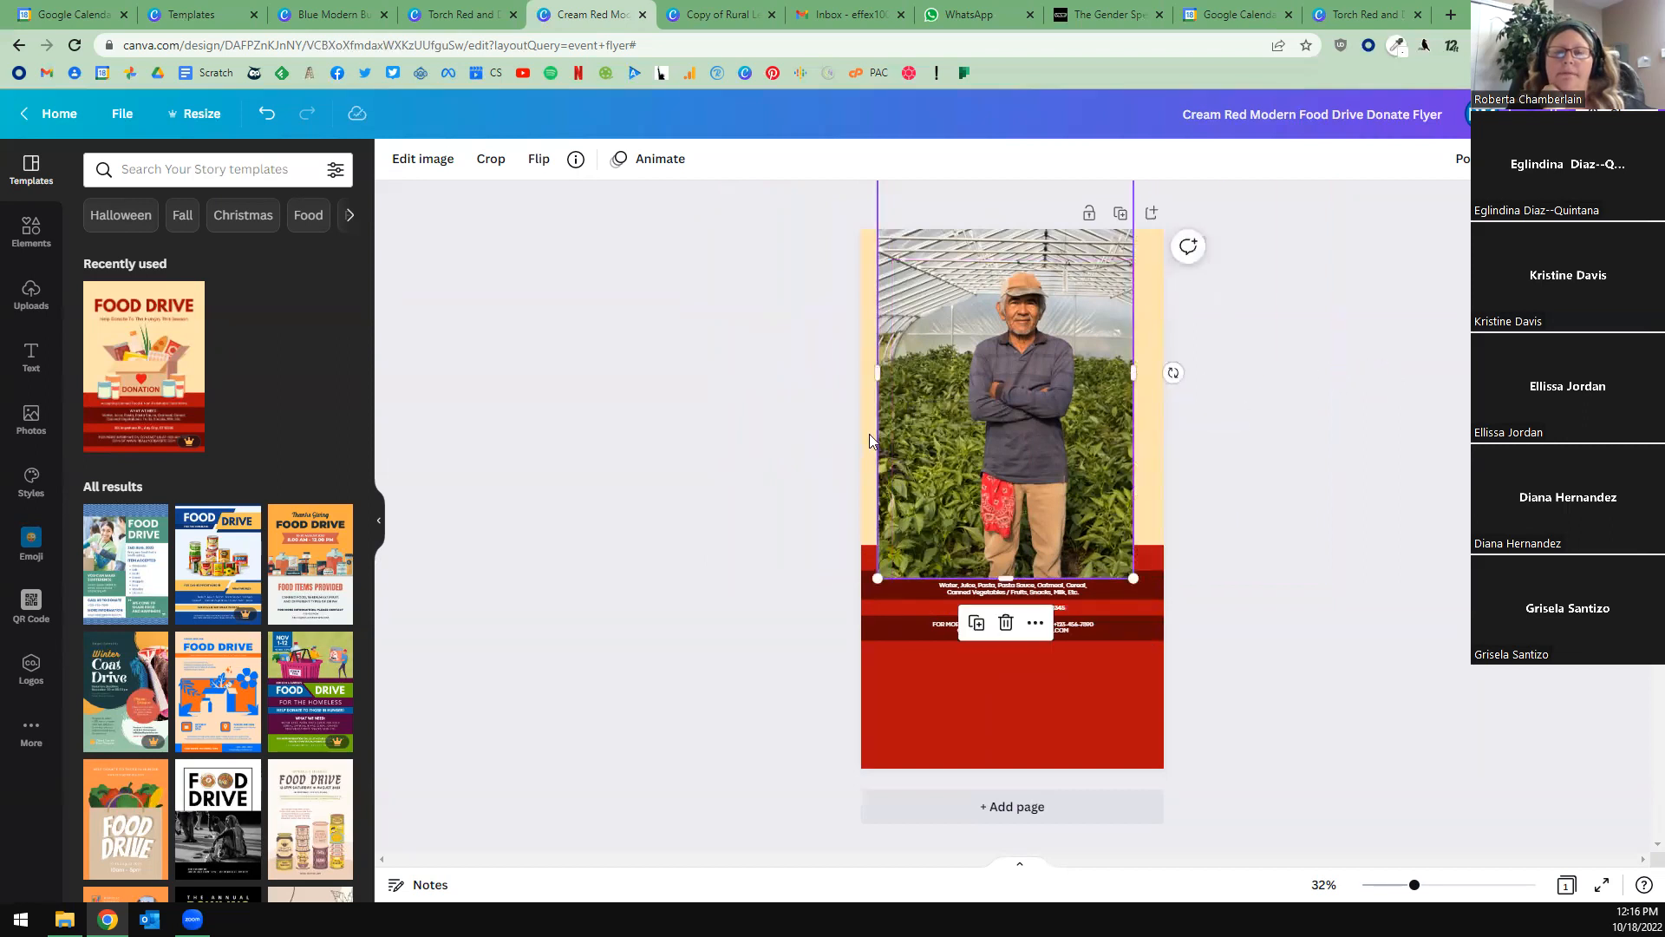
Look through the greenhouse photo's image editing options, including brightness, contrast and saturation adjustments and the paint and duotone effects.
{"action": "left_click", "coordinate": [425, 159]}
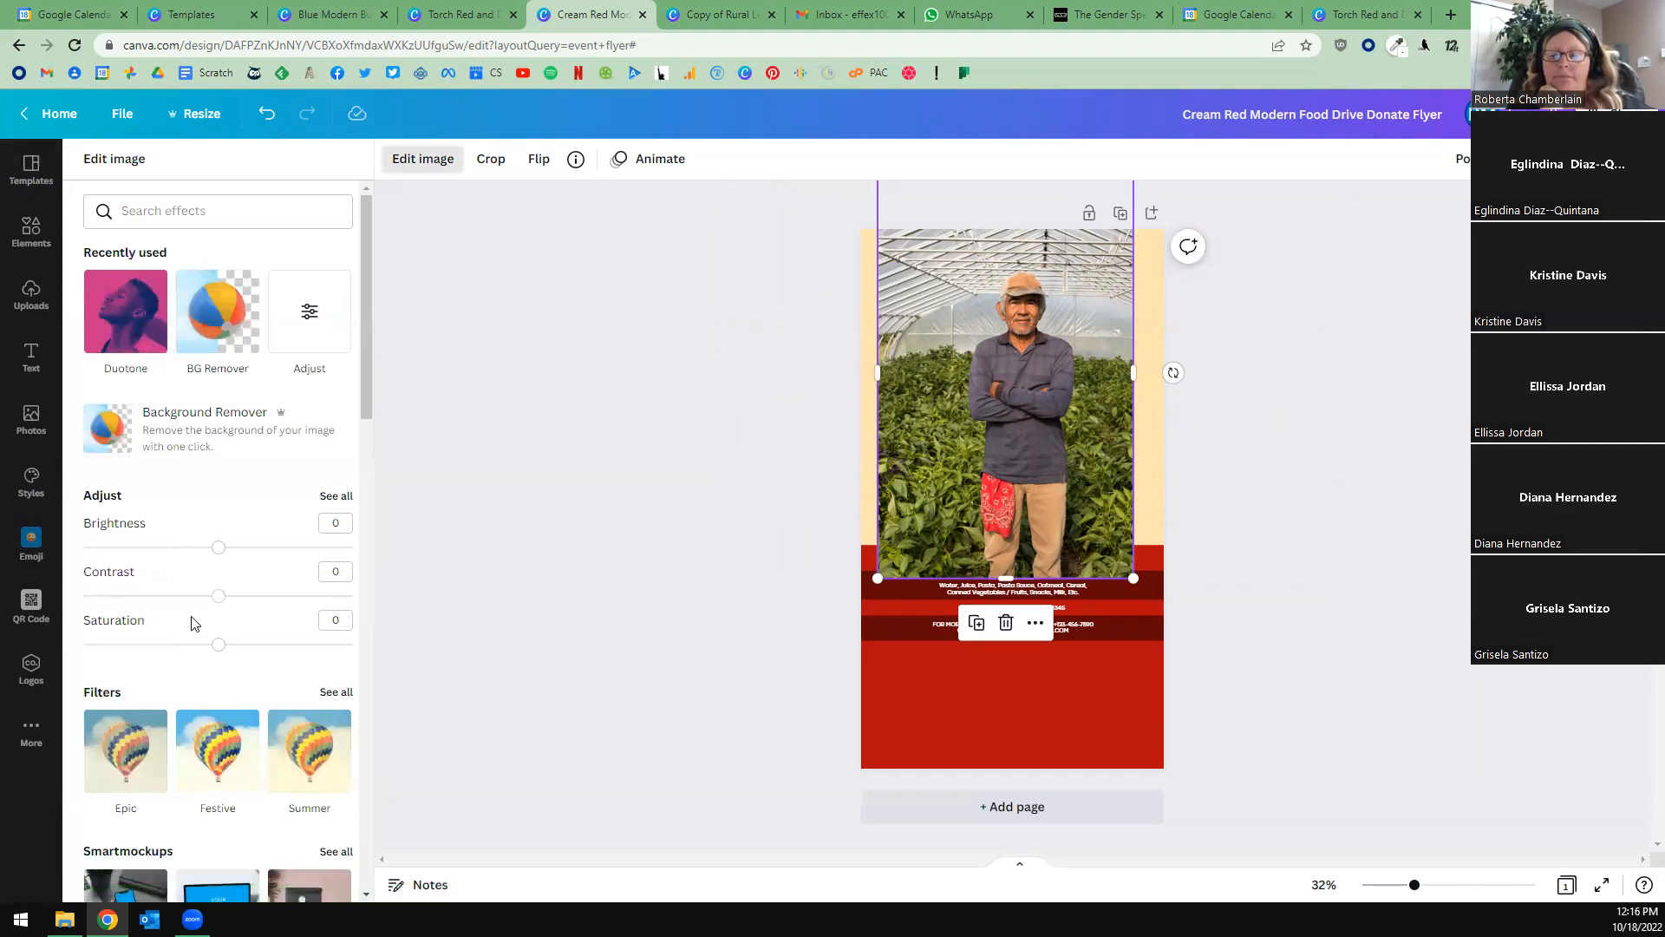
{"action": "scroll", "coordinate": [187, 611], "scroll_direction": "down", "scroll_amount": 6}
{"action": "scroll", "coordinate": [182, 607], "scroll_direction": "down", "scroll_amount": 2}
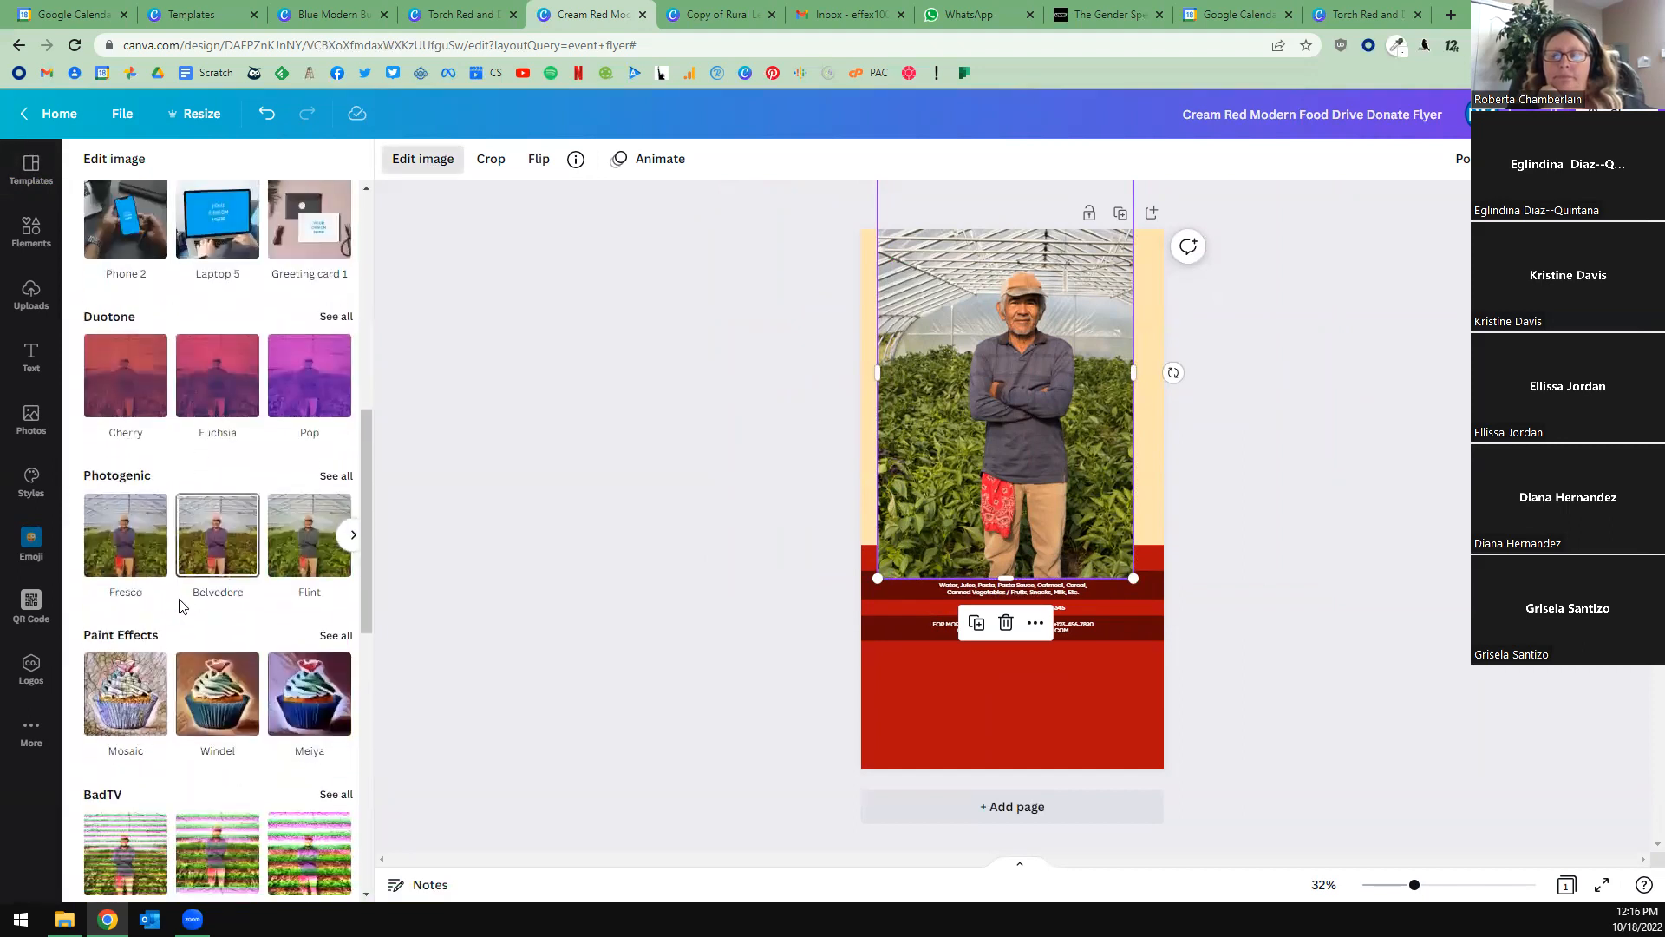
{"action": "scroll", "coordinate": [186, 597], "scroll_direction": "down", "scroll_amount": 2}
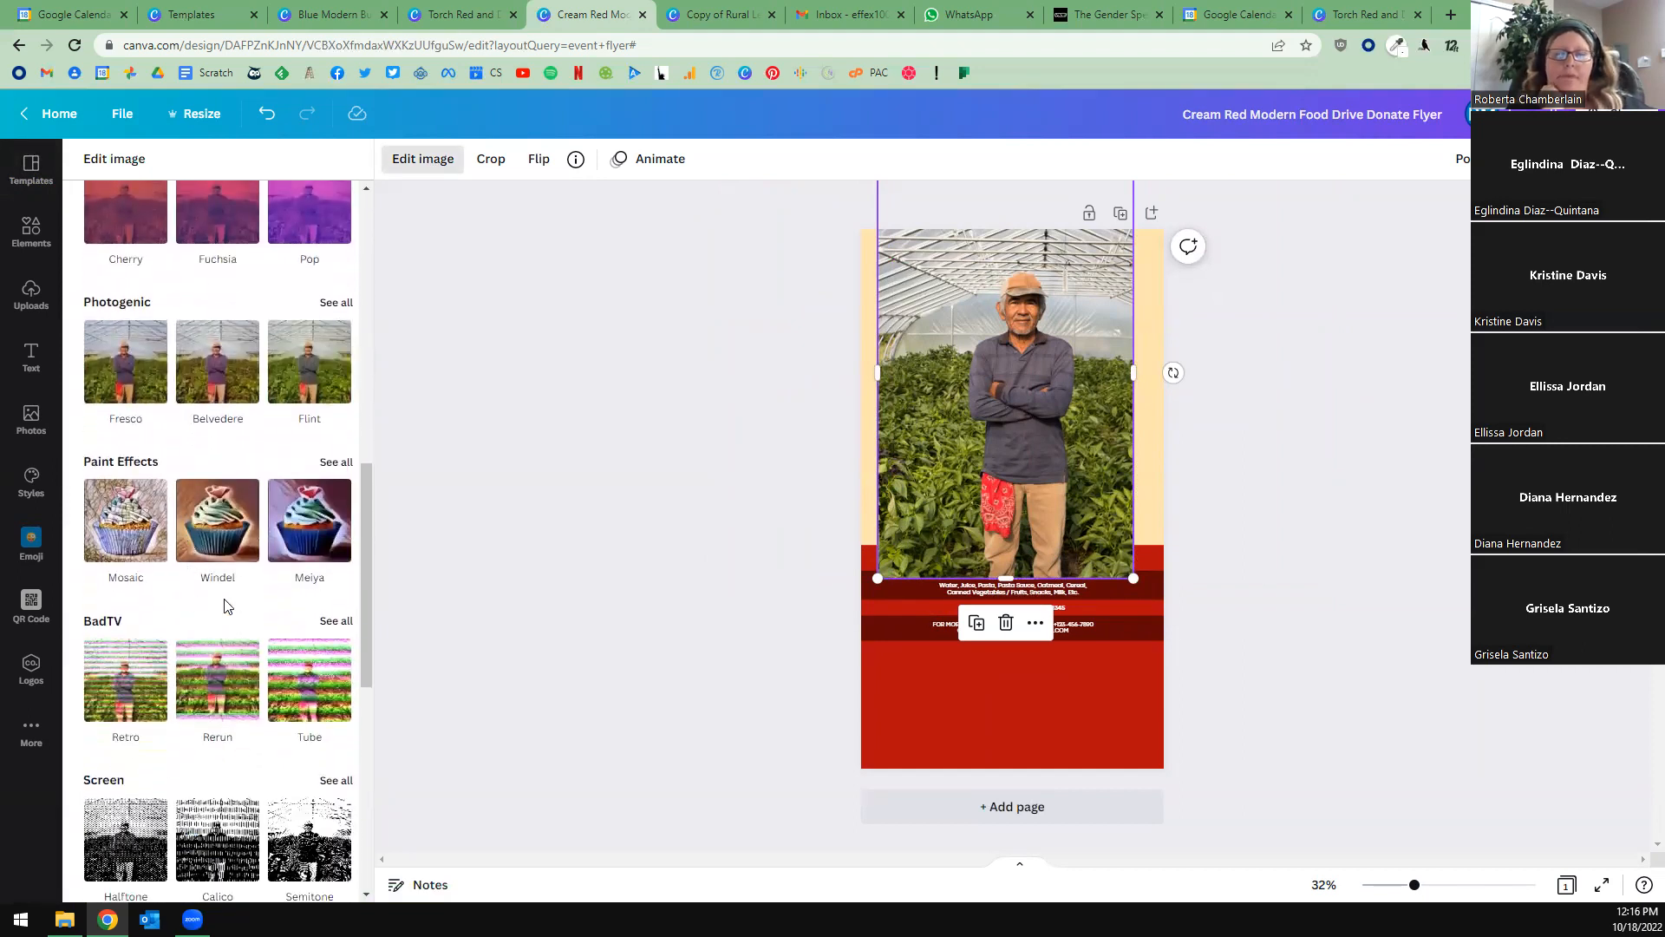
{"action": "scroll", "coordinate": [224, 607], "scroll_direction": "up", "scroll_amount": 10}
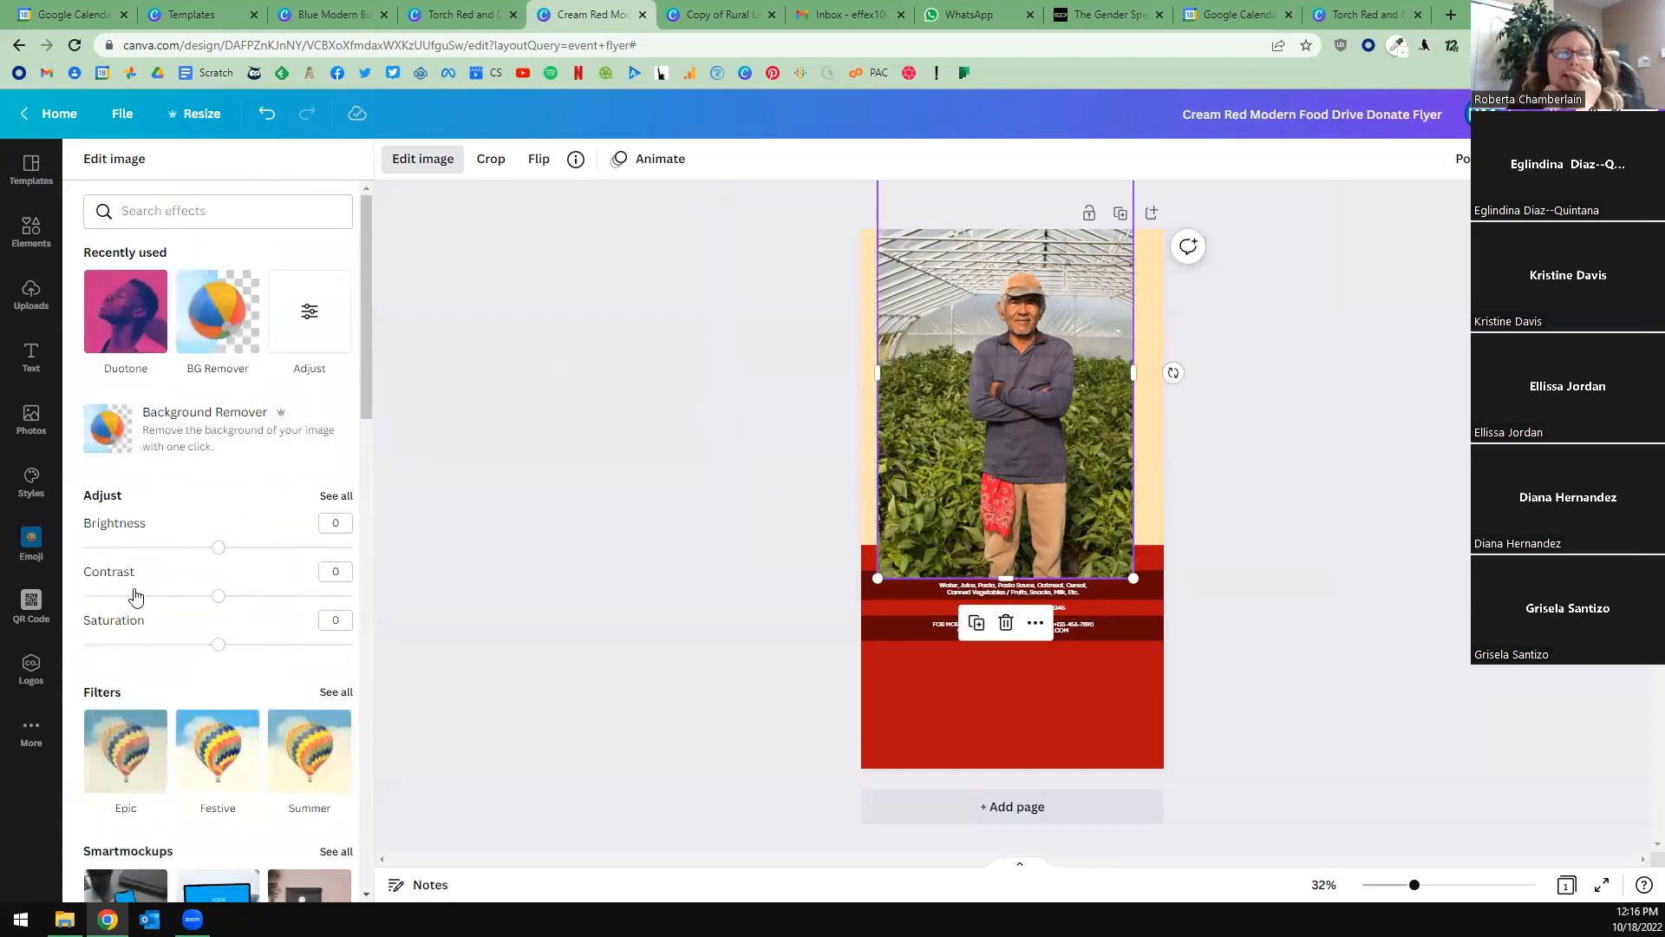
{"action": "left_click_drag", "start_coordinate": [219, 548], "coordinate": [219, 619]}
{"action": "scroll", "coordinate": [274, 616], "scroll_direction": "down", "scroll_amount": 3}
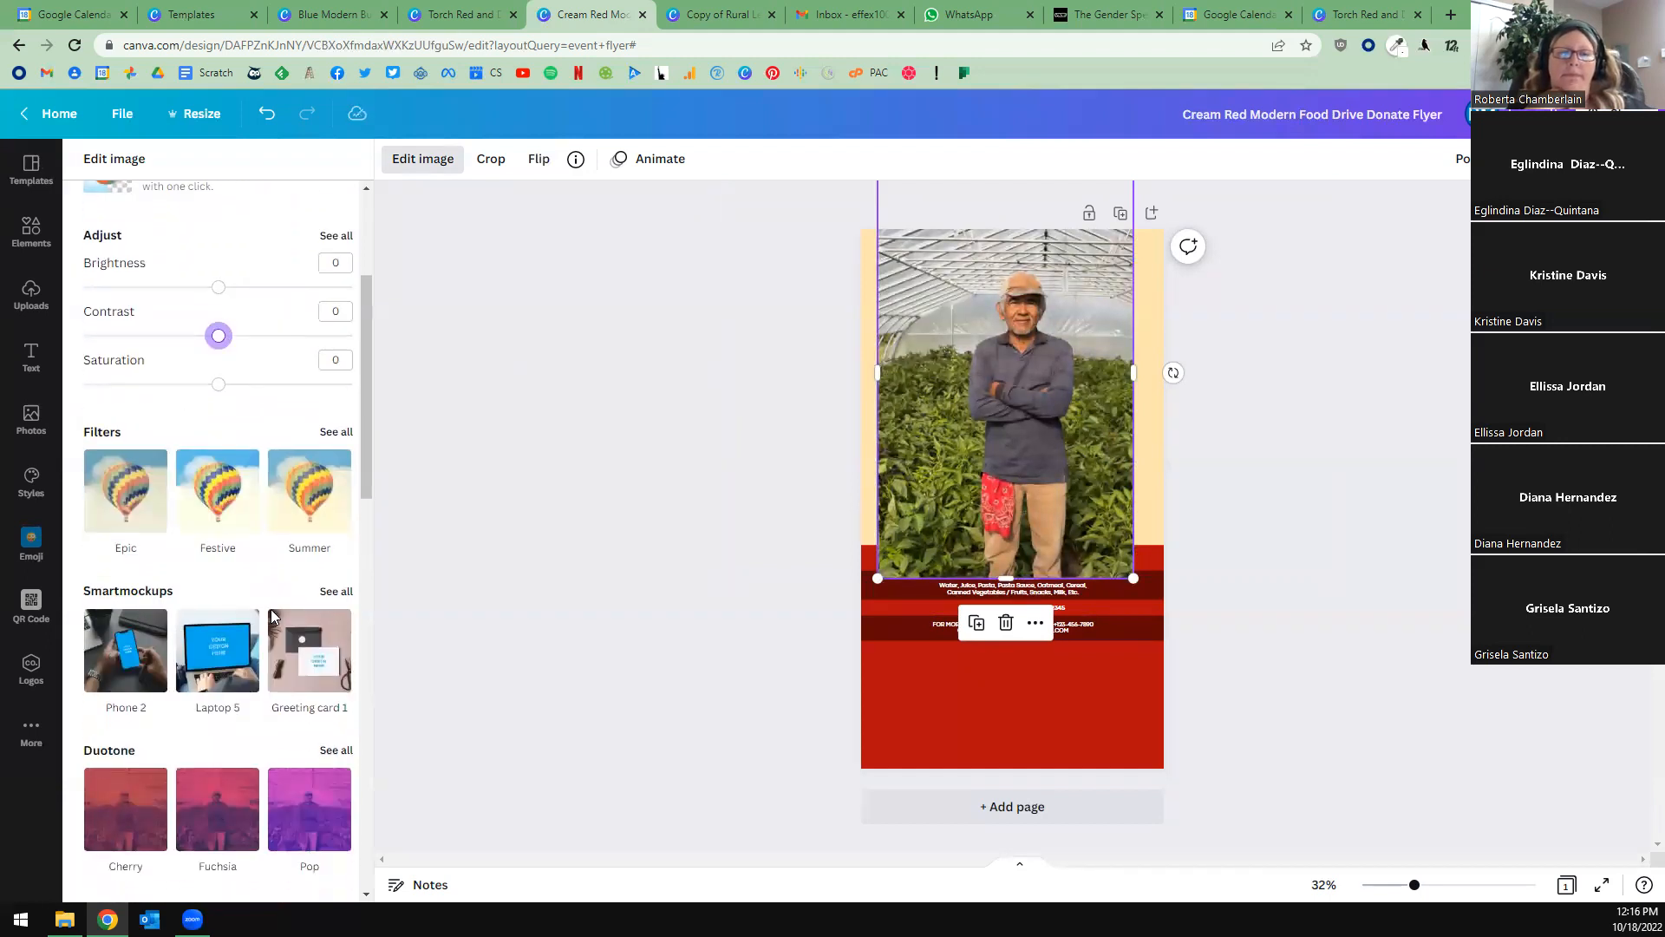
Try the Solar filter on the greenhouse photo, and reset the filter to None.
{"action": "left_click", "coordinate": [352, 491]}
{"action": "left_click", "coordinate": [302, 506]}
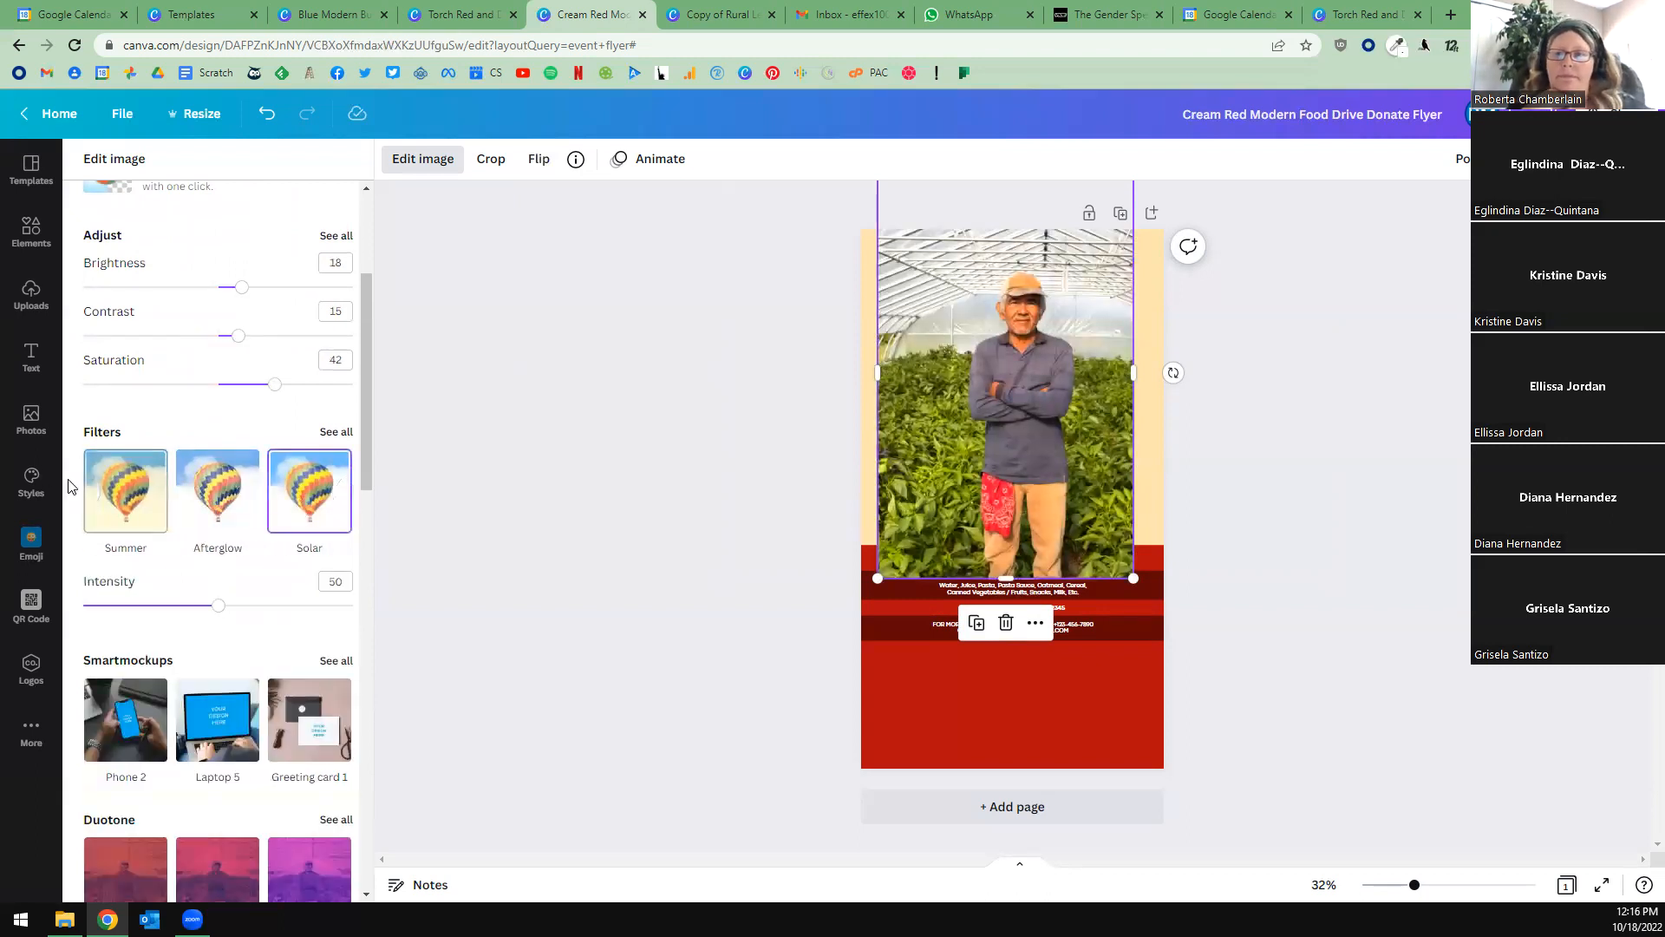
{"action": "left_click", "coordinate": [81, 491]}
{"action": "left_click", "coordinate": [131, 499]}
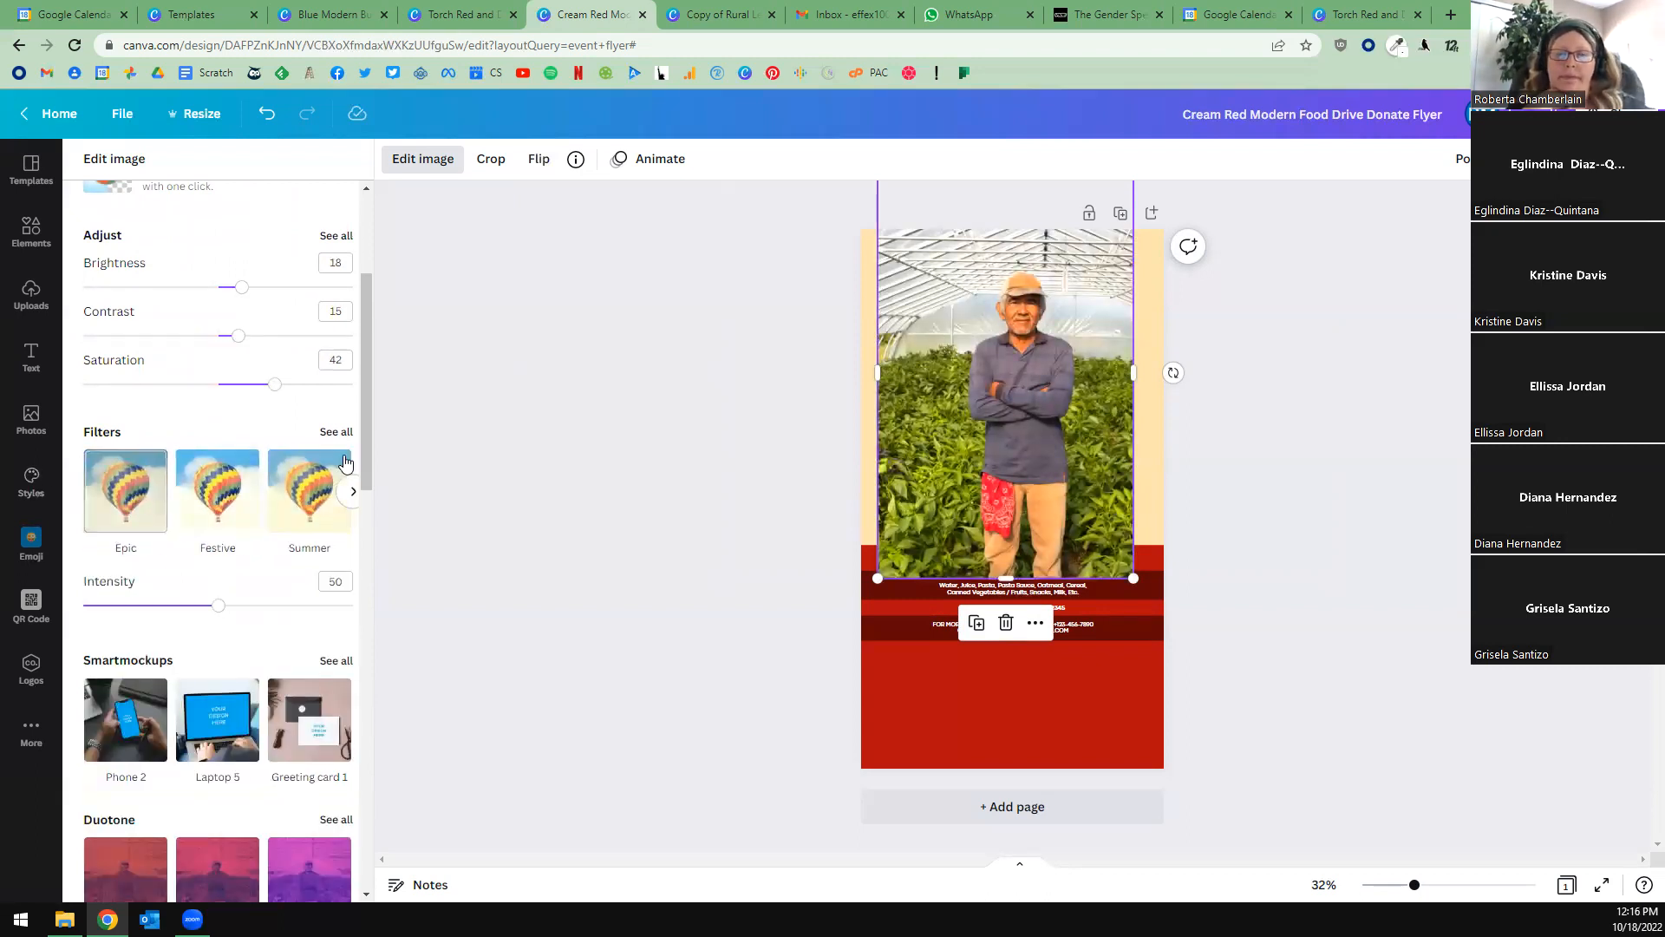
{"action": "left_click", "coordinate": [336, 431]}
{"action": "left_click", "coordinate": [136, 279]}
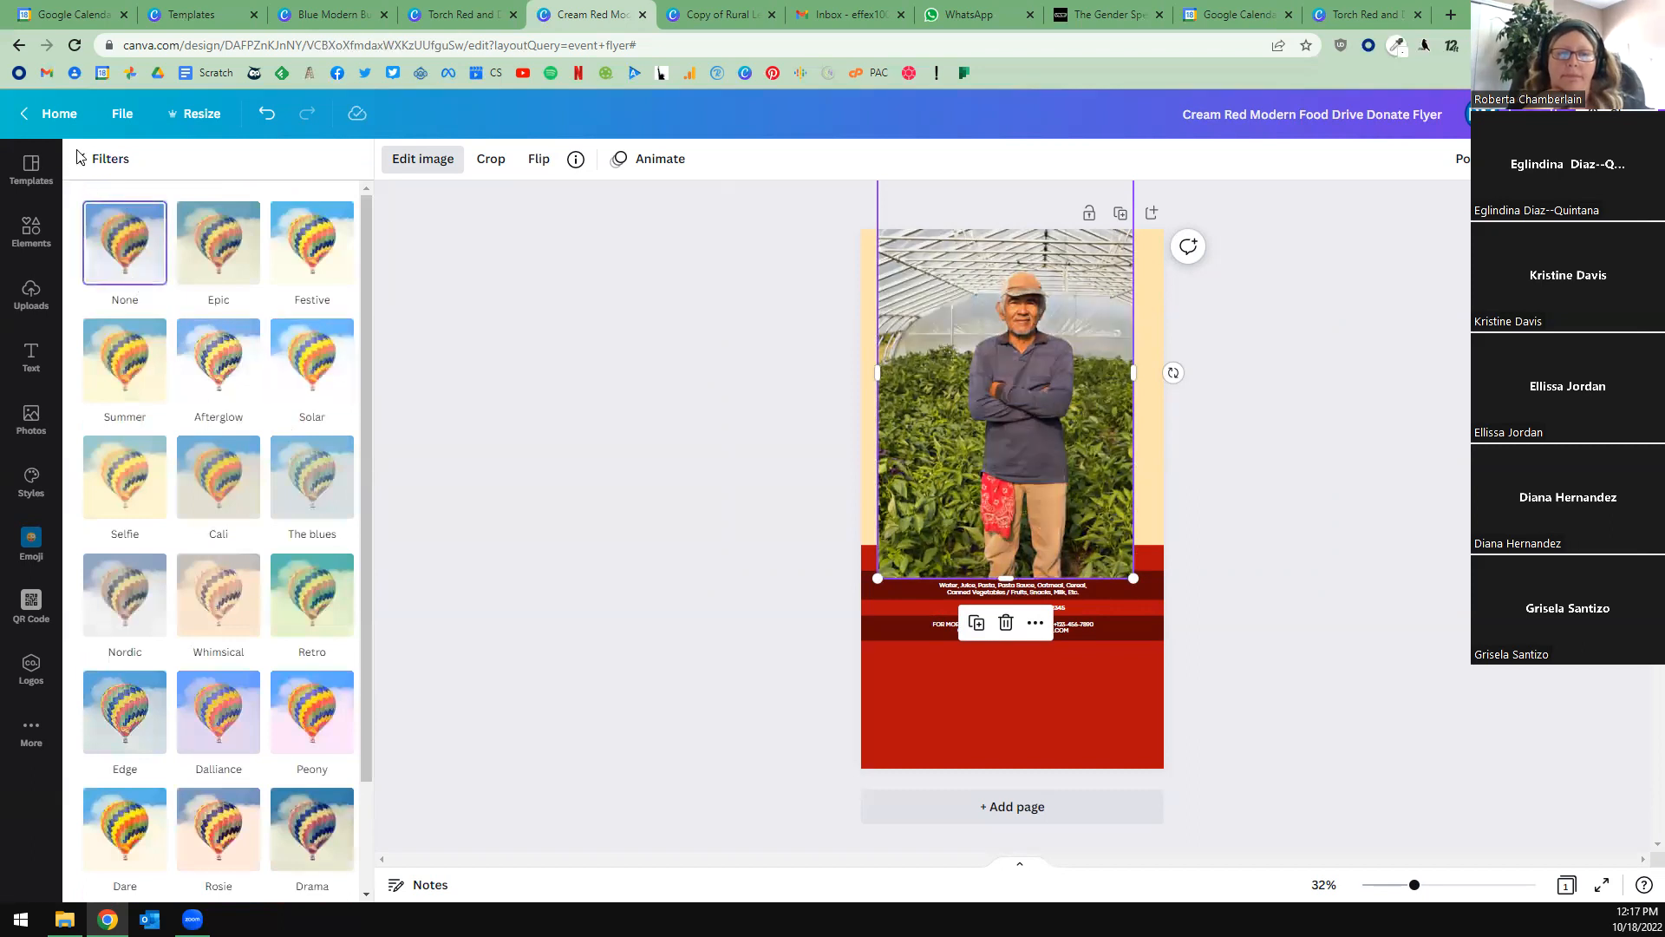
{"action": "left_click", "coordinate": [81, 159]}
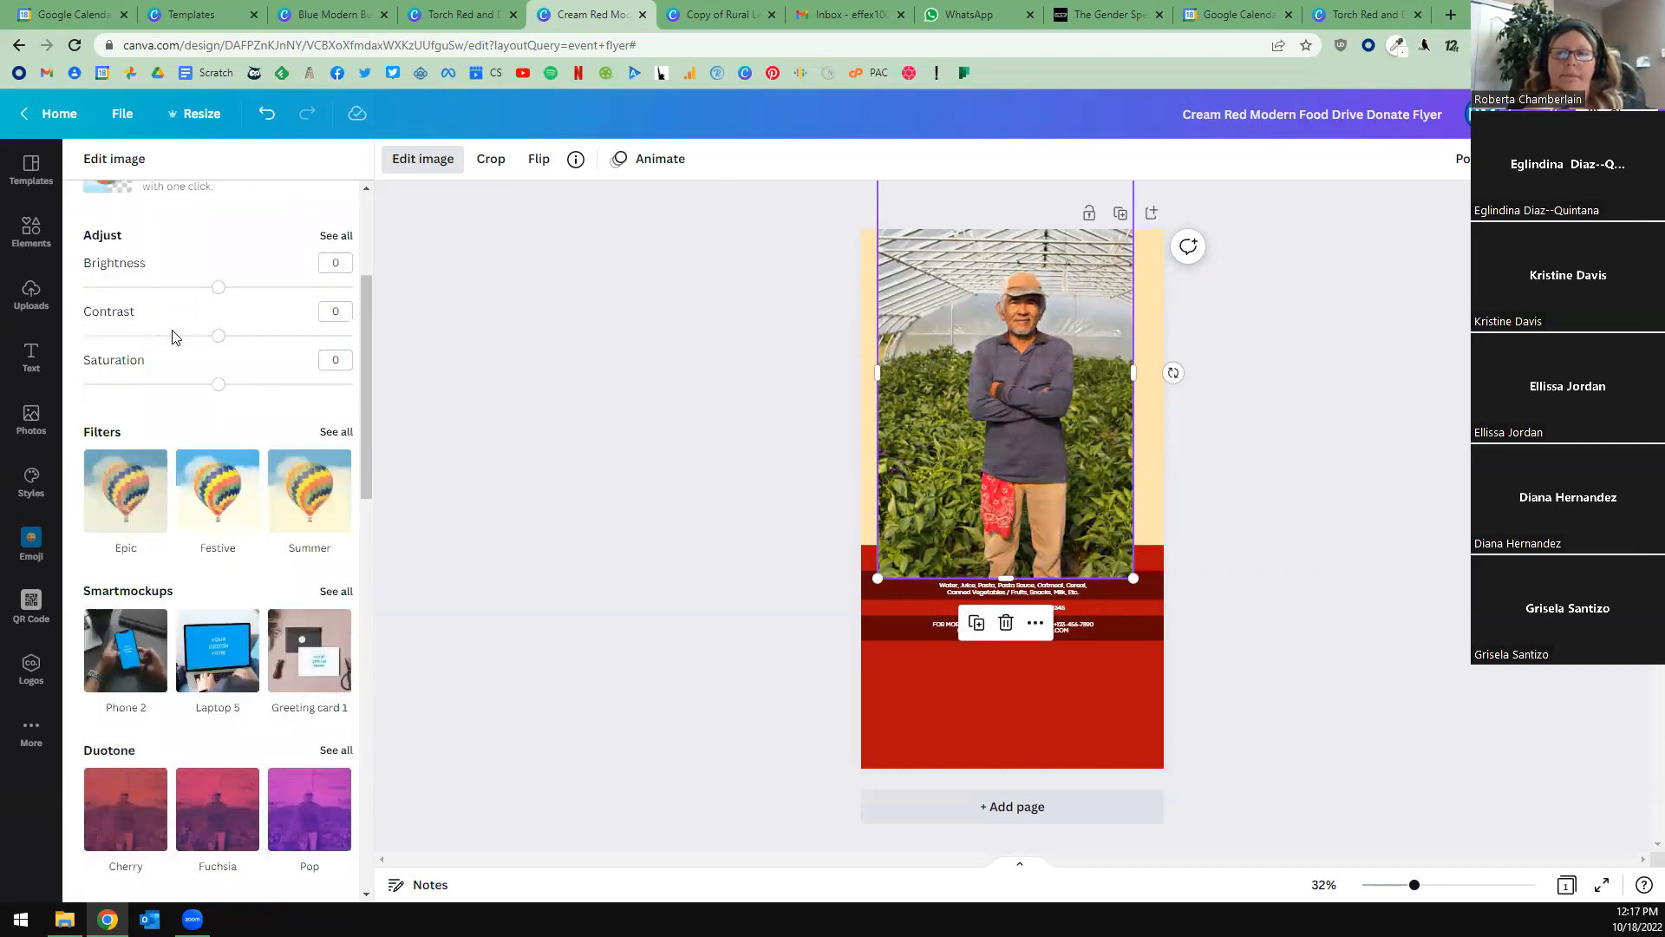
Remove the greenhouse photo's background, and enlarge the cutout of the man toward the right half of the flyer.
{"action": "scroll", "coordinate": [219, 486], "scroll_direction": "up", "scroll_amount": 3}
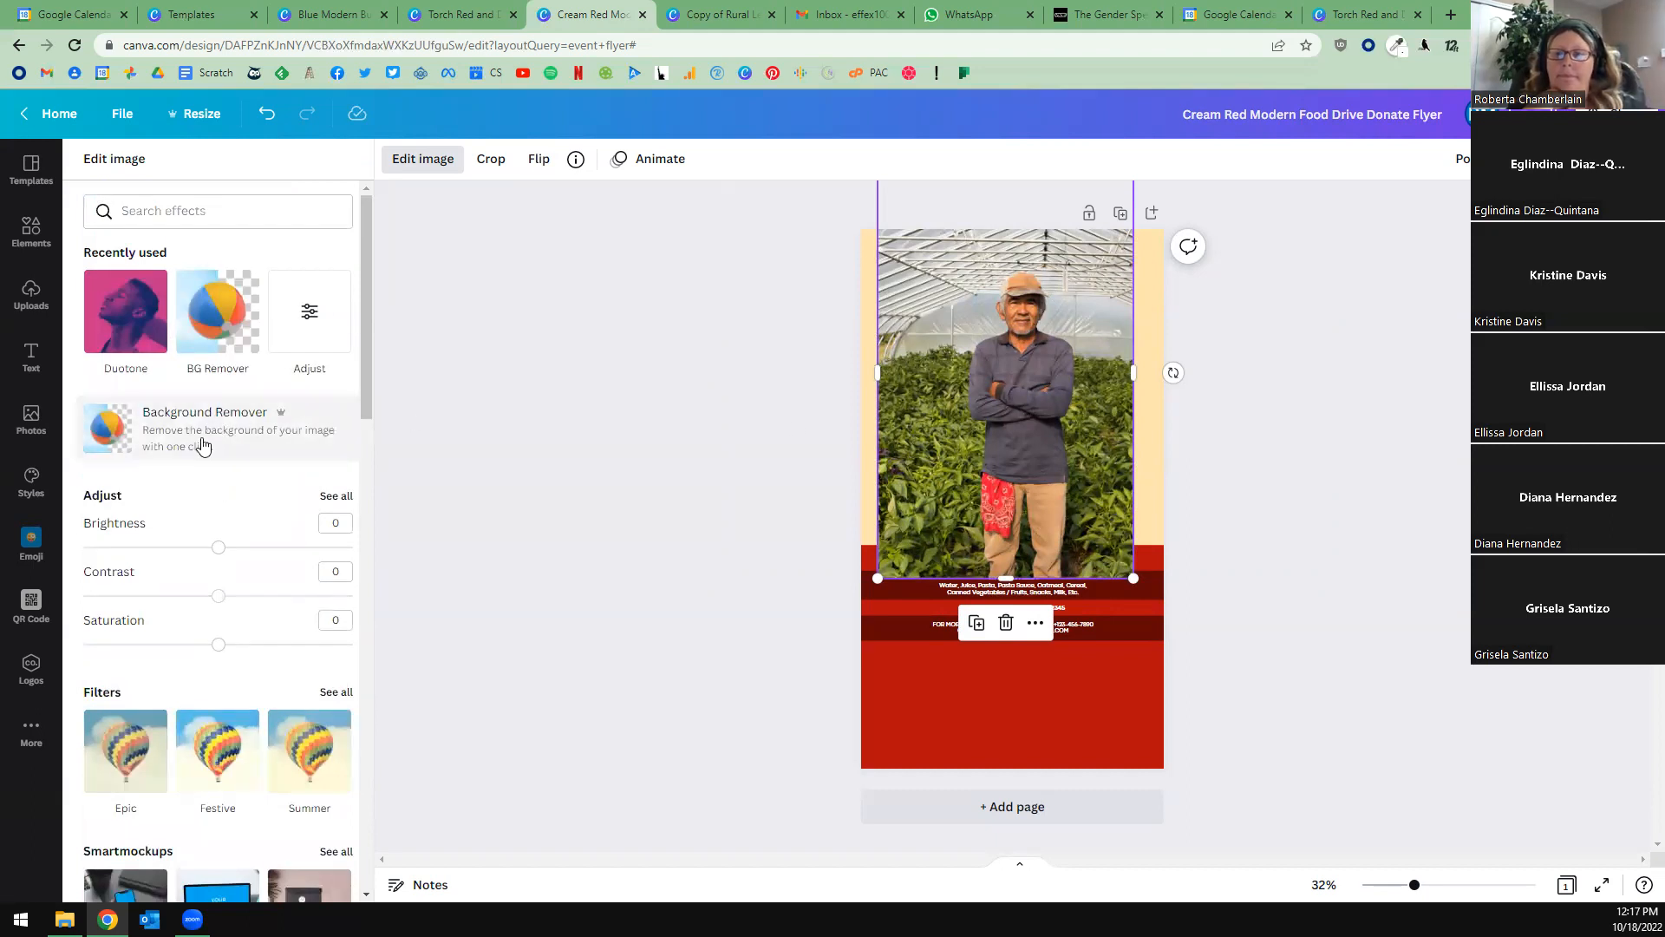
{"action": "left_click", "coordinate": [202, 445]}
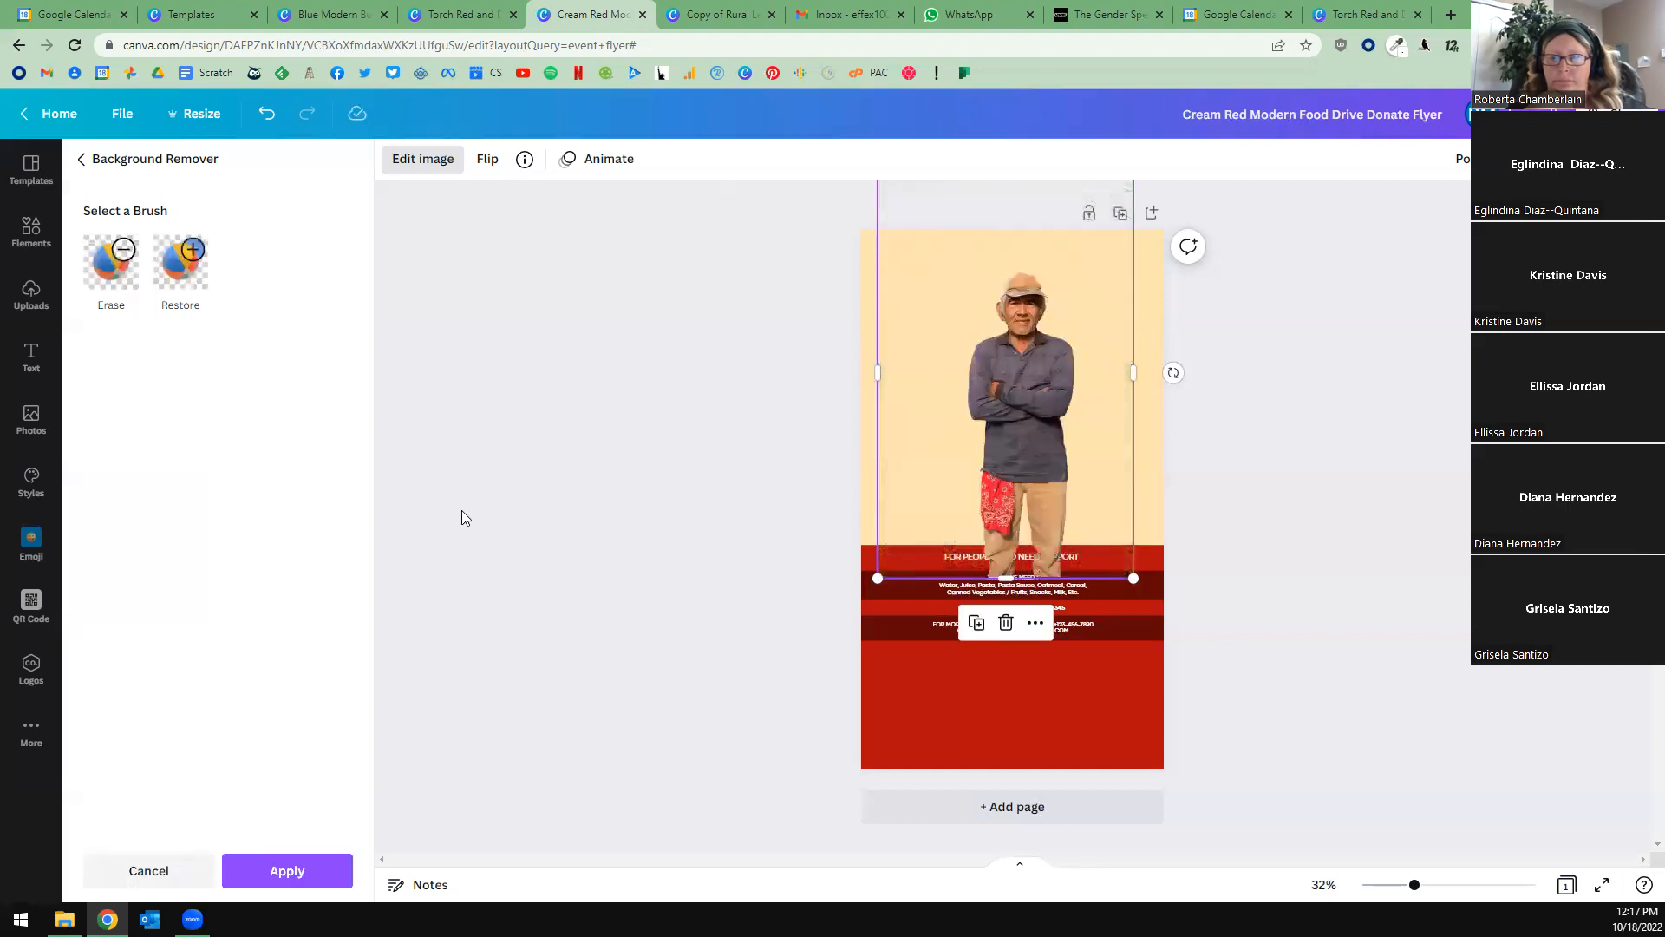
{"action": "left_click_drag", "start_coordinate": [1009, 433], "coordinate": [993, 509]}
{"action": "left_click_drag", "start_coordinate": [1119, 243], "coordinate": [1312, 219]}
{"action": "left_click_drag", "start_coordinate": [1034, 451], "coordinate": [1065, 452]}
{"action": "left_click", "coordinate": [1338, 541]}
{"action": "left_click", "coordinate": [1334, 541]}
{"action": "left_click", "coordinate": [1084, 433]}
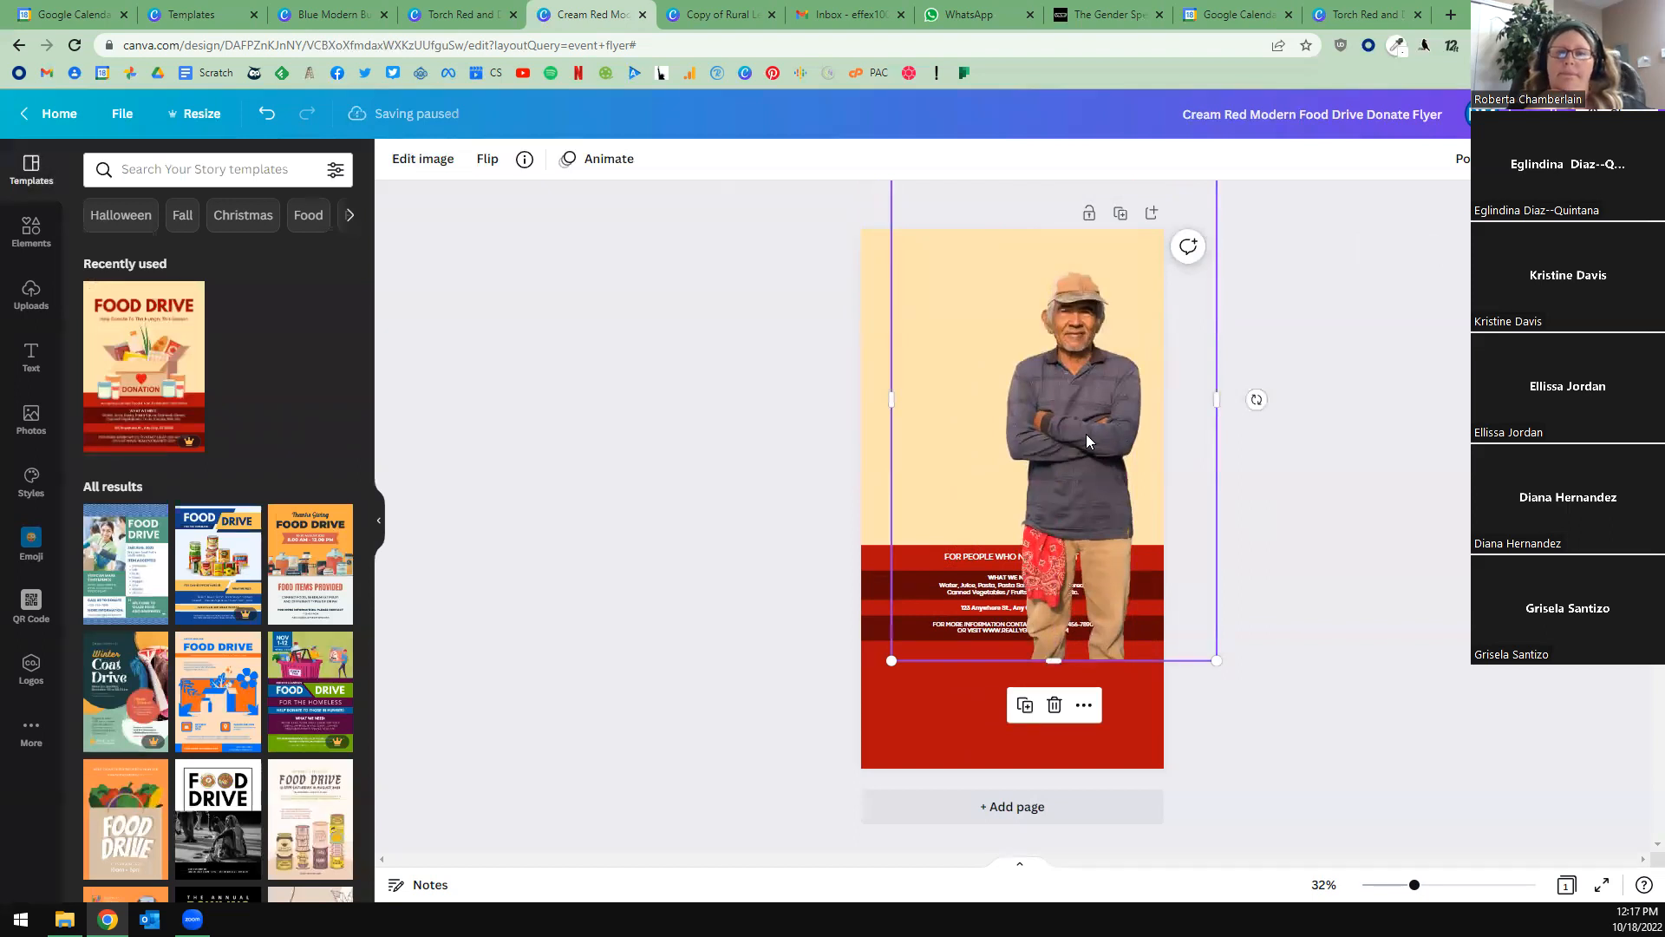
{"action": "left_click", "coordinate": [1214, 421]}
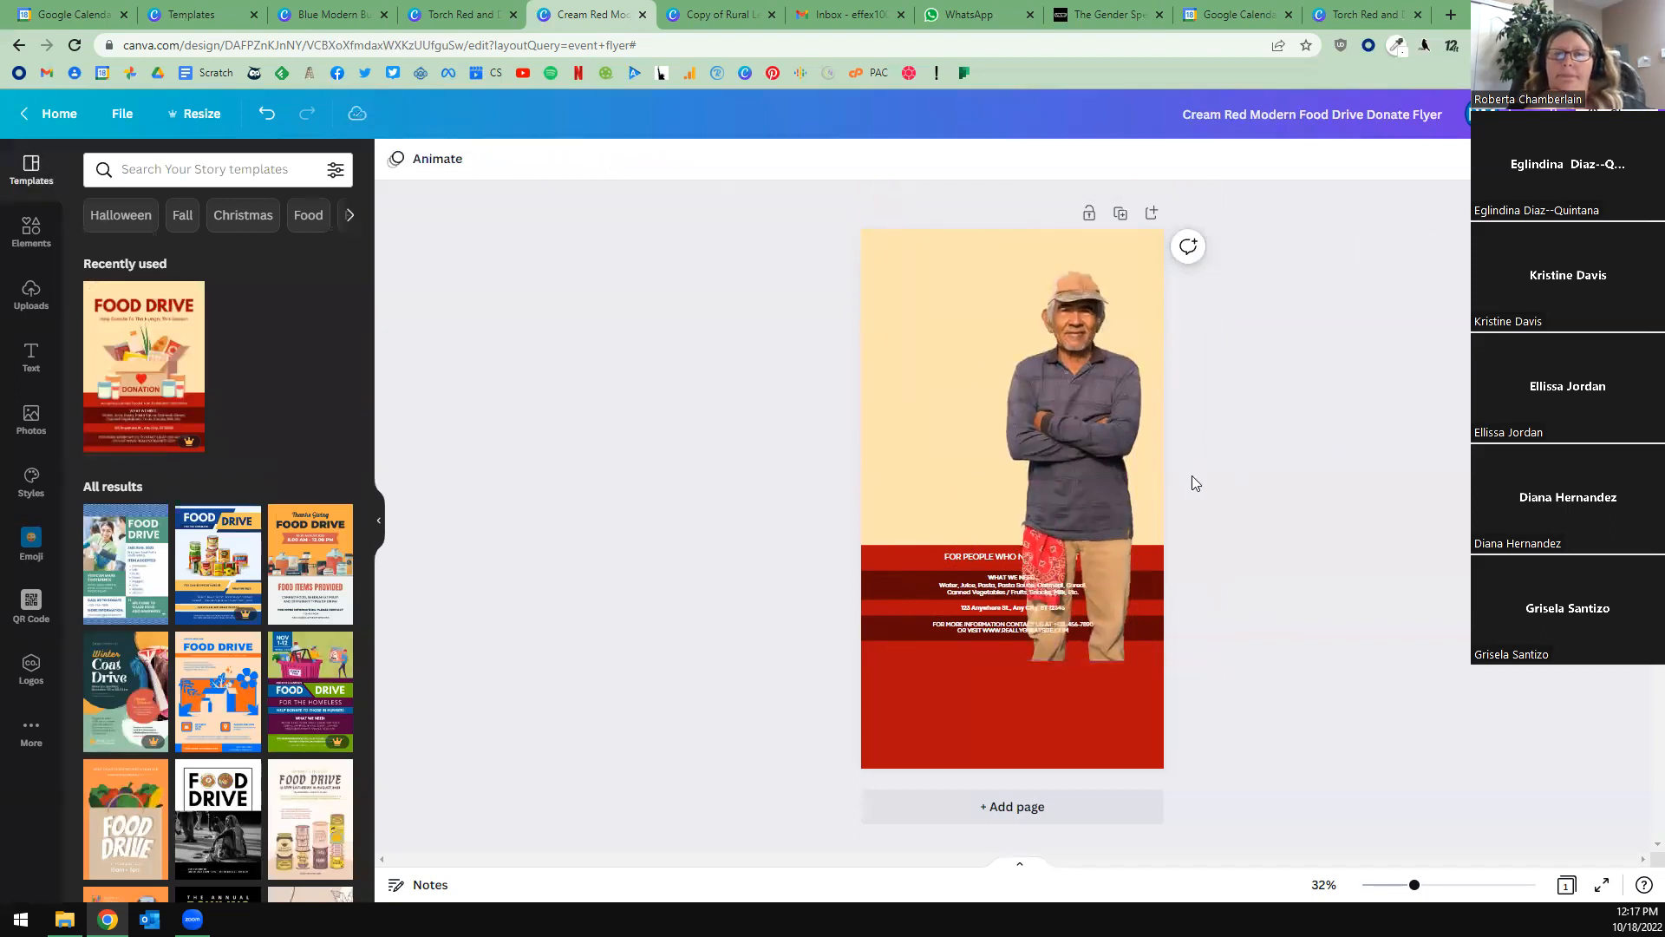
Send the man's cutout backward and on to the very back, behind the flyer's text and red bands.
{"action": "left_click", "coordinate": [1091, 410]}
{"action": "right_click", "coordinate": [1090, 409]}
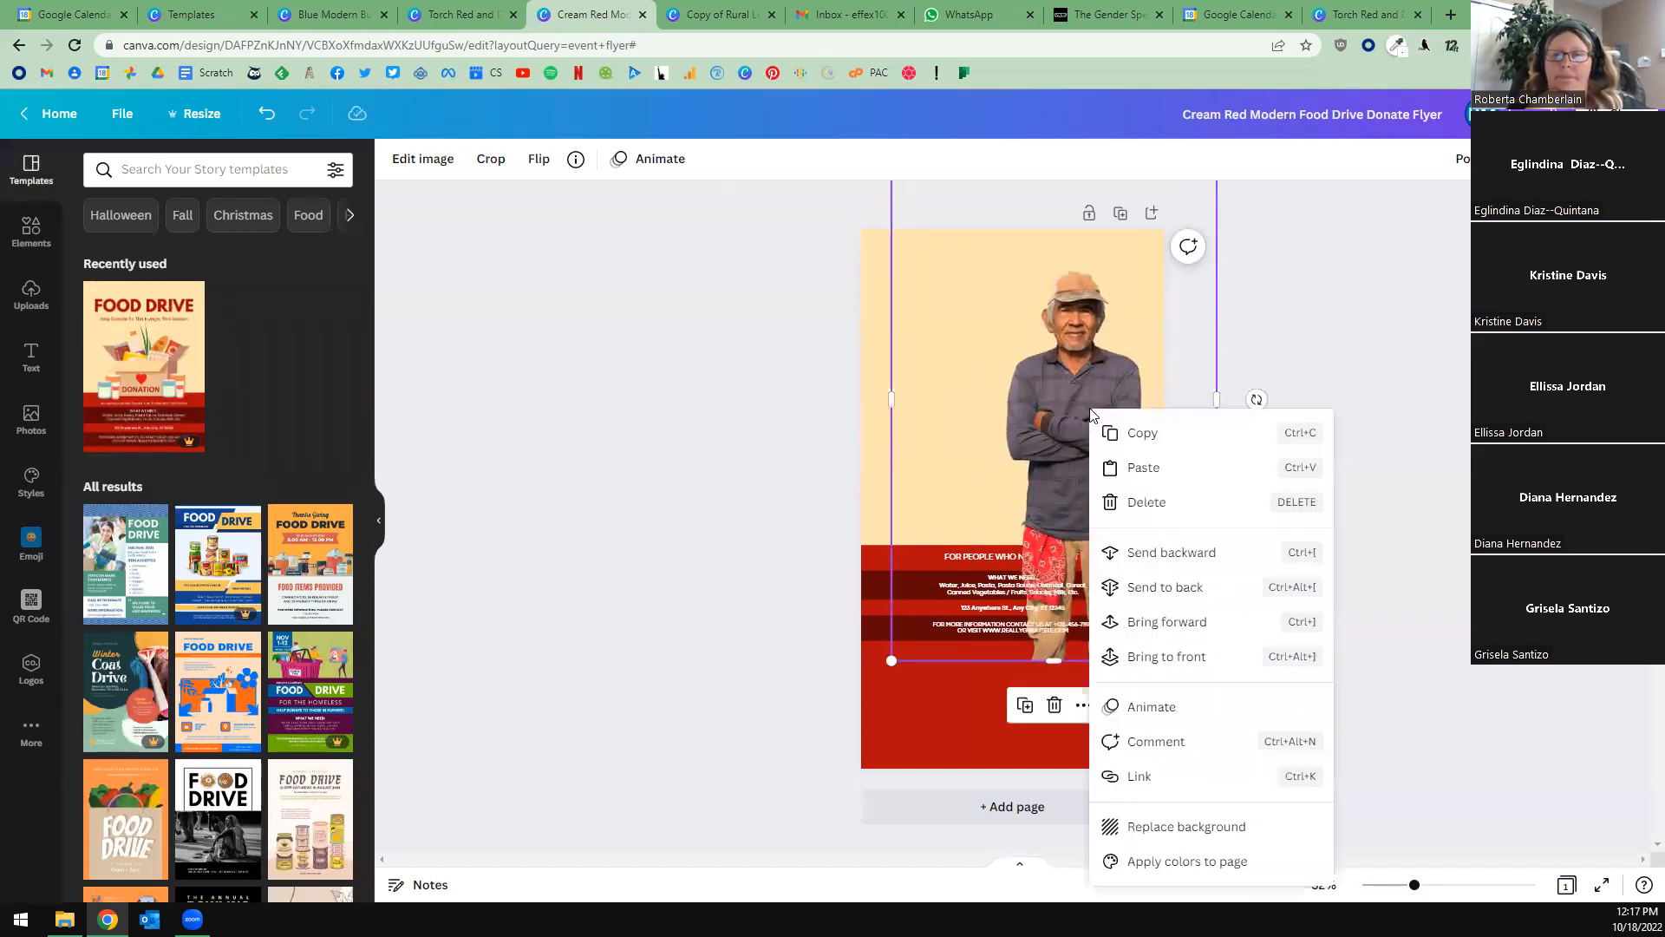
{"action": "left_click", "coordinate": [1190, 557]}
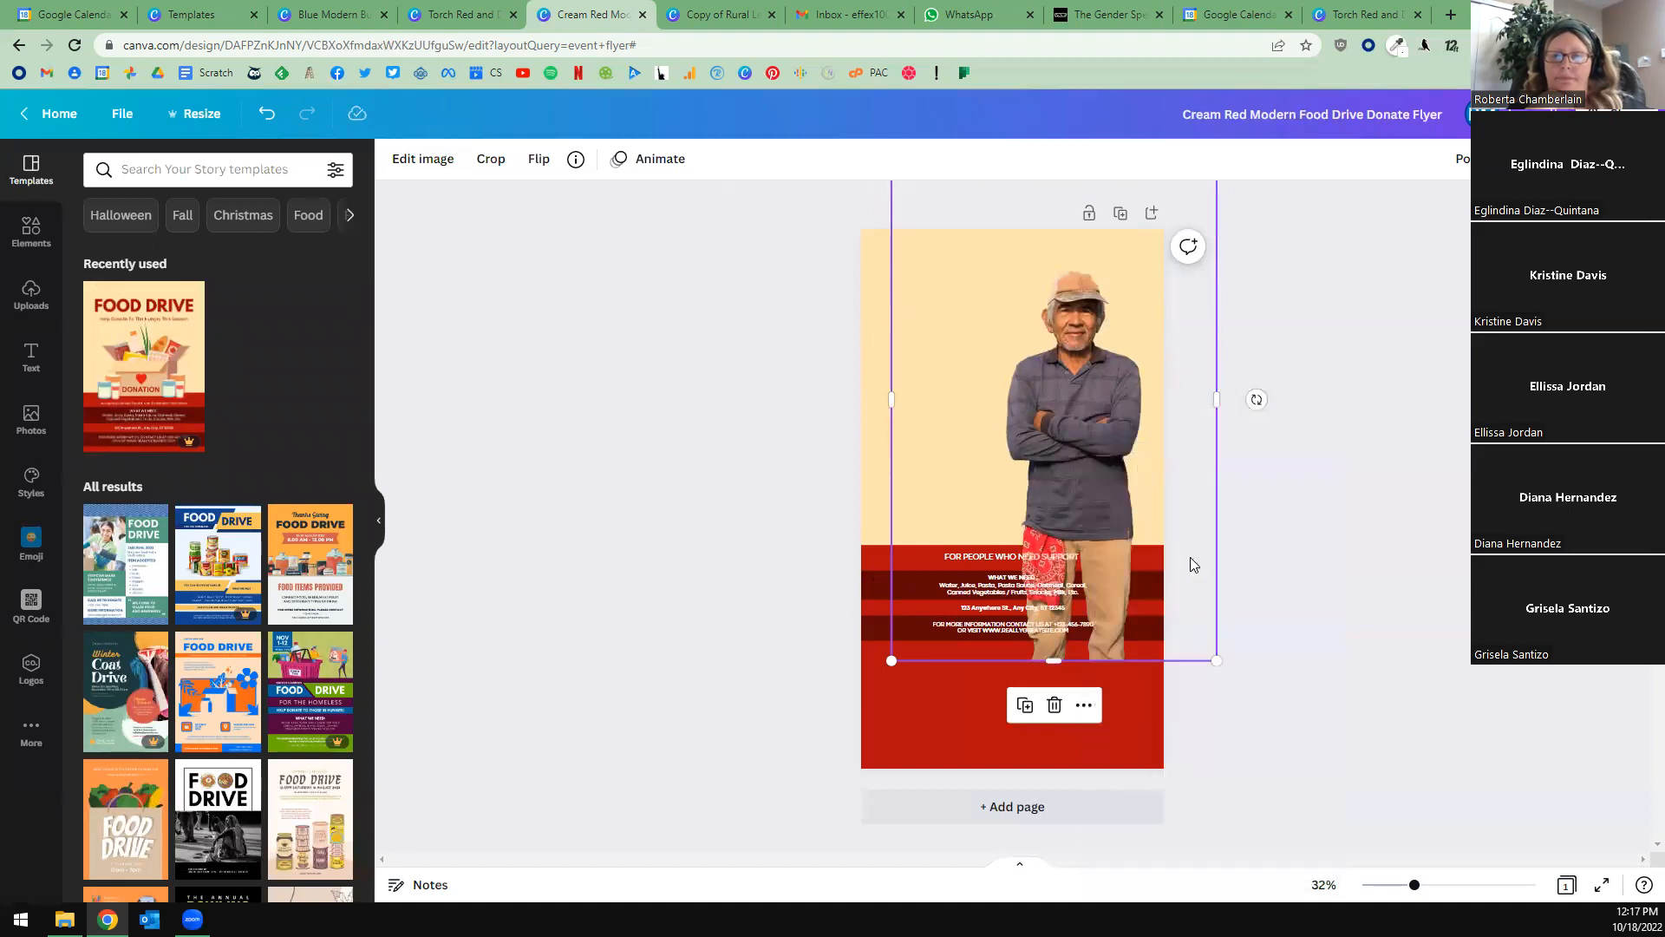
{"action": "right_click", "coordinate": [1096, 459]}
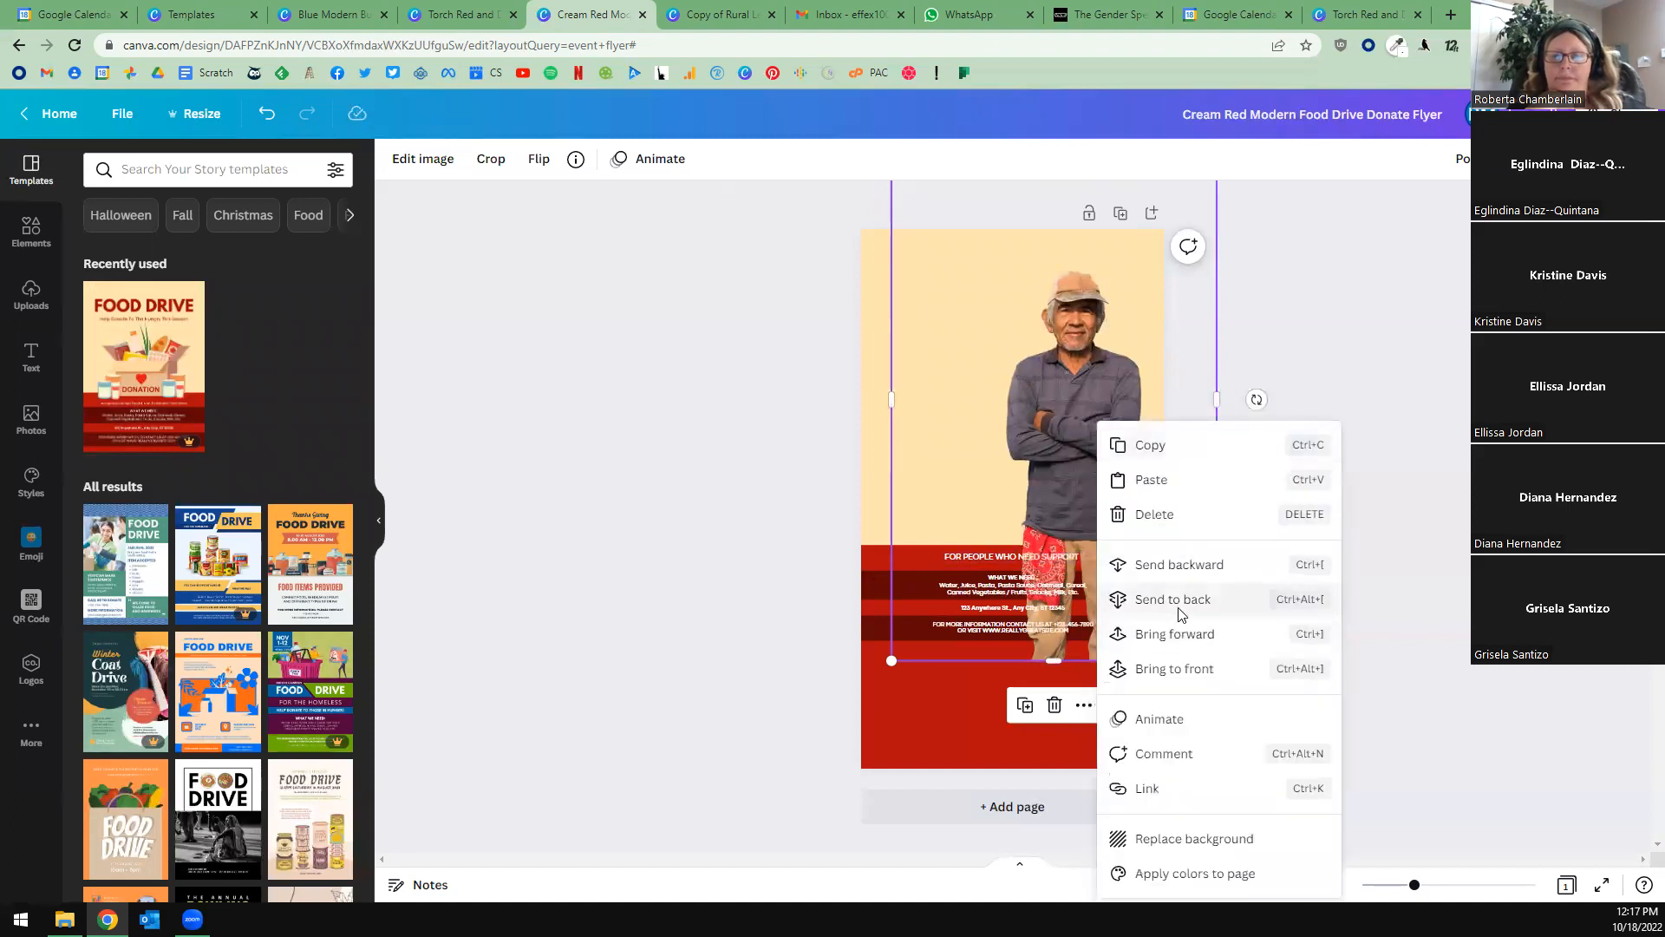
{"action": "left_click", "coordinate": [1127, 597]}
Color the SUPPORT GROUP heading in the flyer's bright red, and align its text to the left.
{"action": "left_click", "coordinate": [941, 526]}
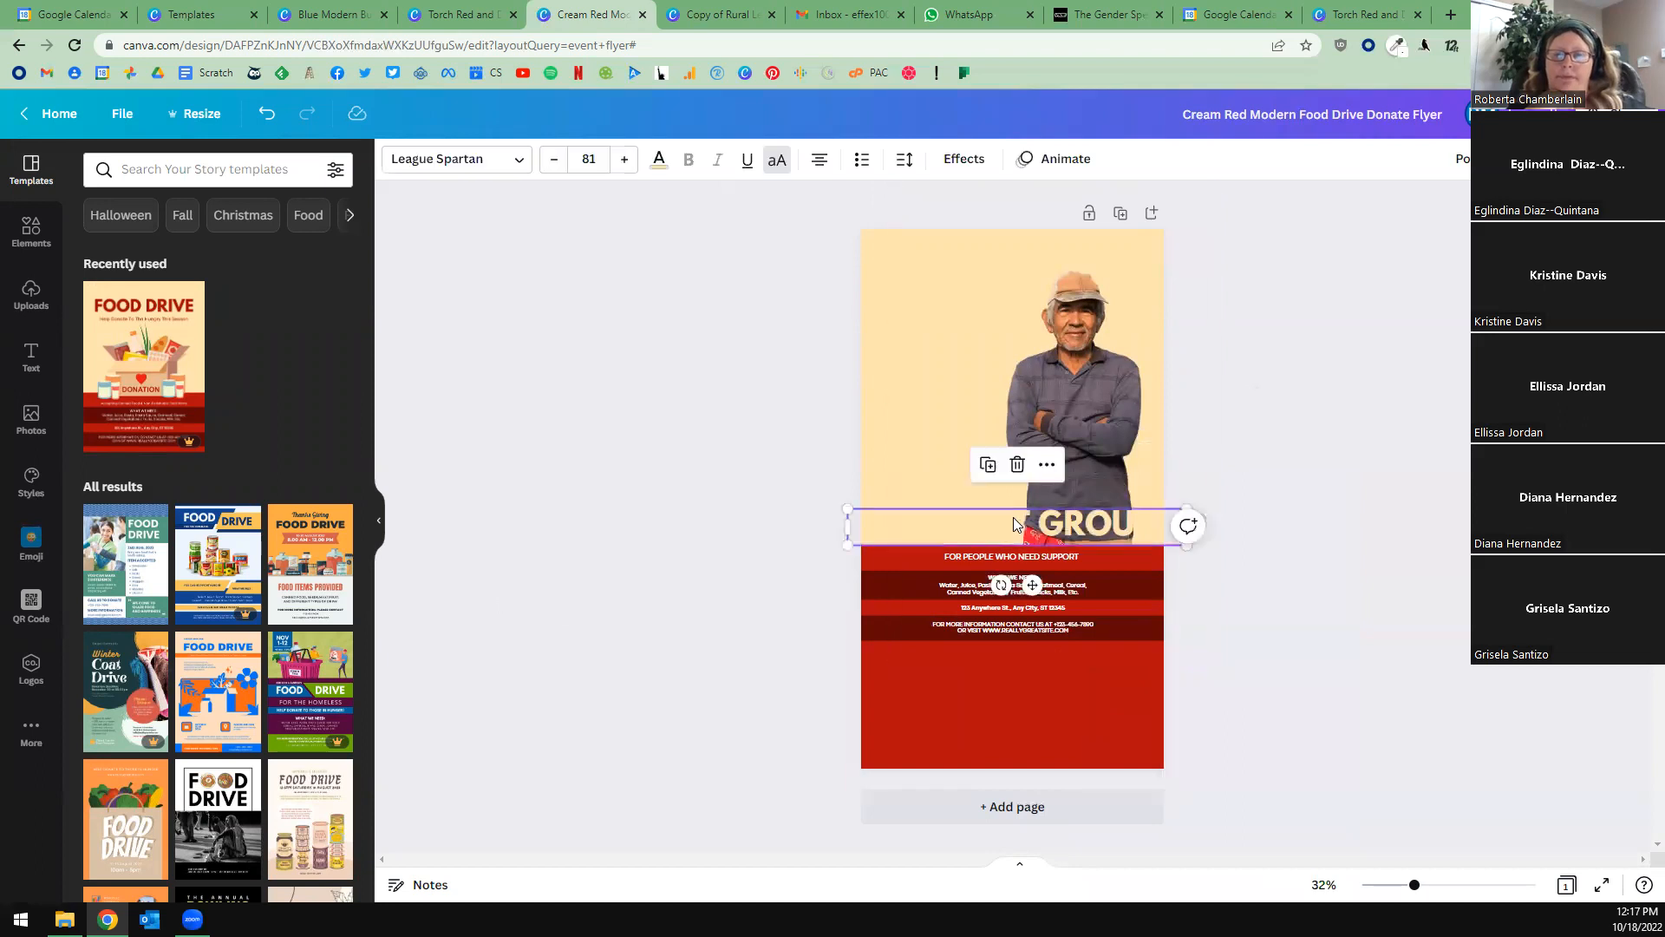
{"action": "left_click", "coordinate": [658, 159]}
{"action": "left_click", "coordinate": [195, 250]}
{"action": "left_click", "coordinate": [819, 159]}
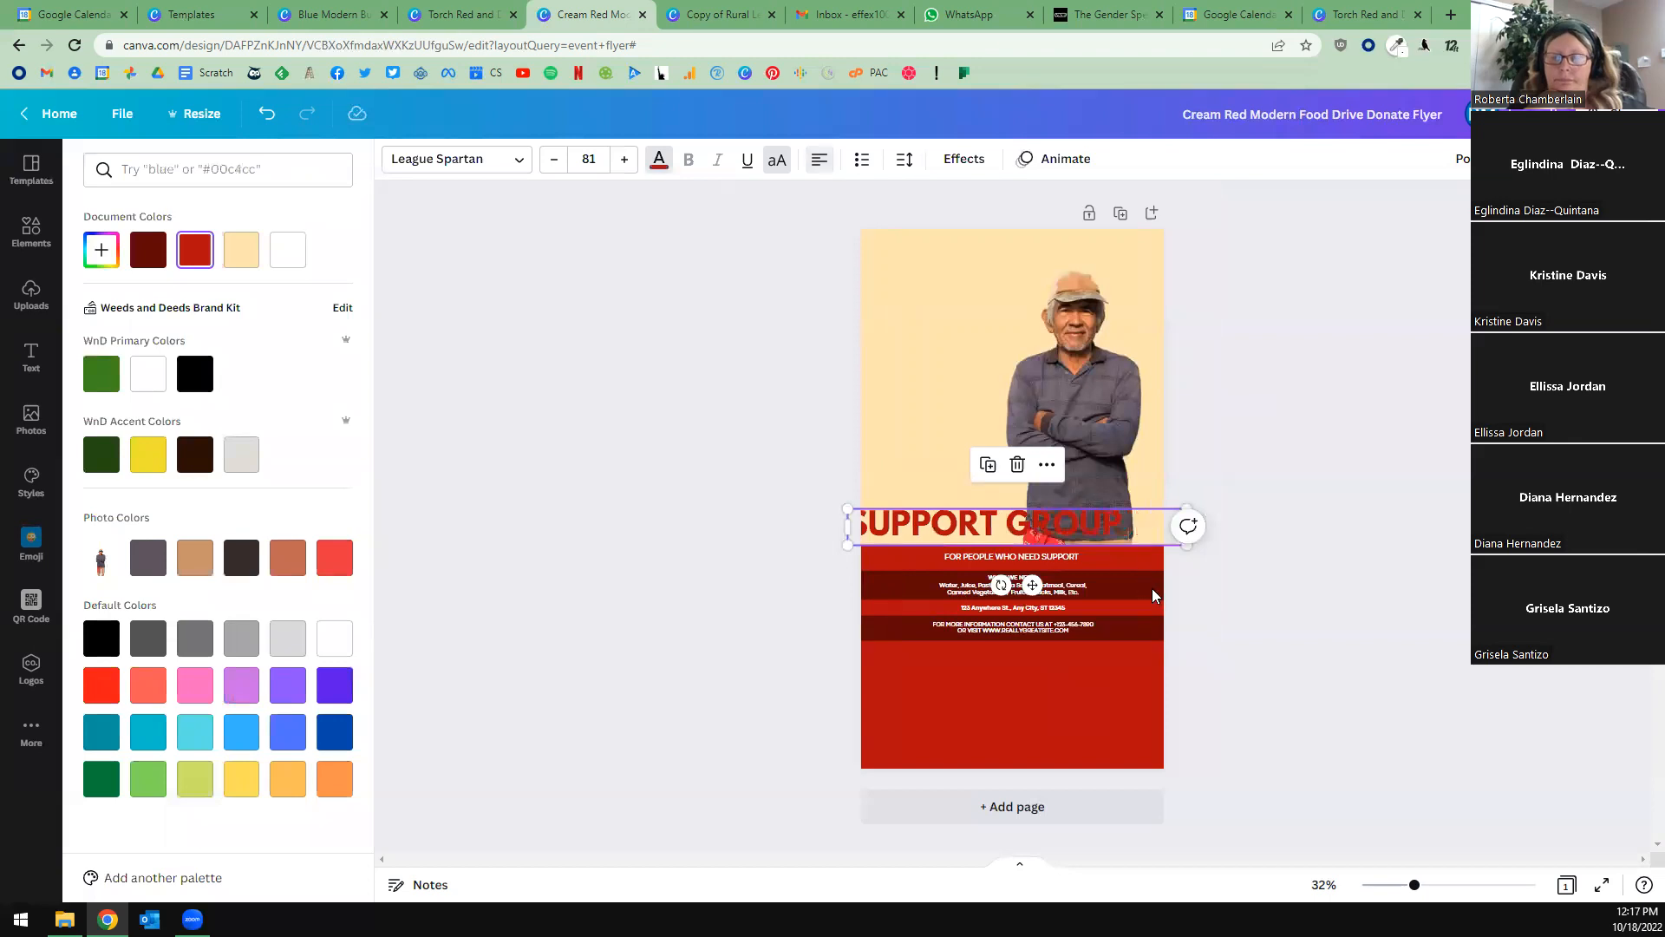
Move the SUPPORT GROUP heading up over the man's torso, and enlarge it to about size 139 on two lines.
{"action": "left_click", "coordinate": [1150, 521]}
{"action": "left_click", "coordinate": [1140, 540]}
{"action": "left_click", "coordinate": [1151, 533]}
{"action": "left_click_drag", "start_coordinate": [1025, 494], "coordinate": [1060, 398]}
{"action": "left_click_drag", "start_coordinate": [1230, 427], "coordinate": [1277, 532]}
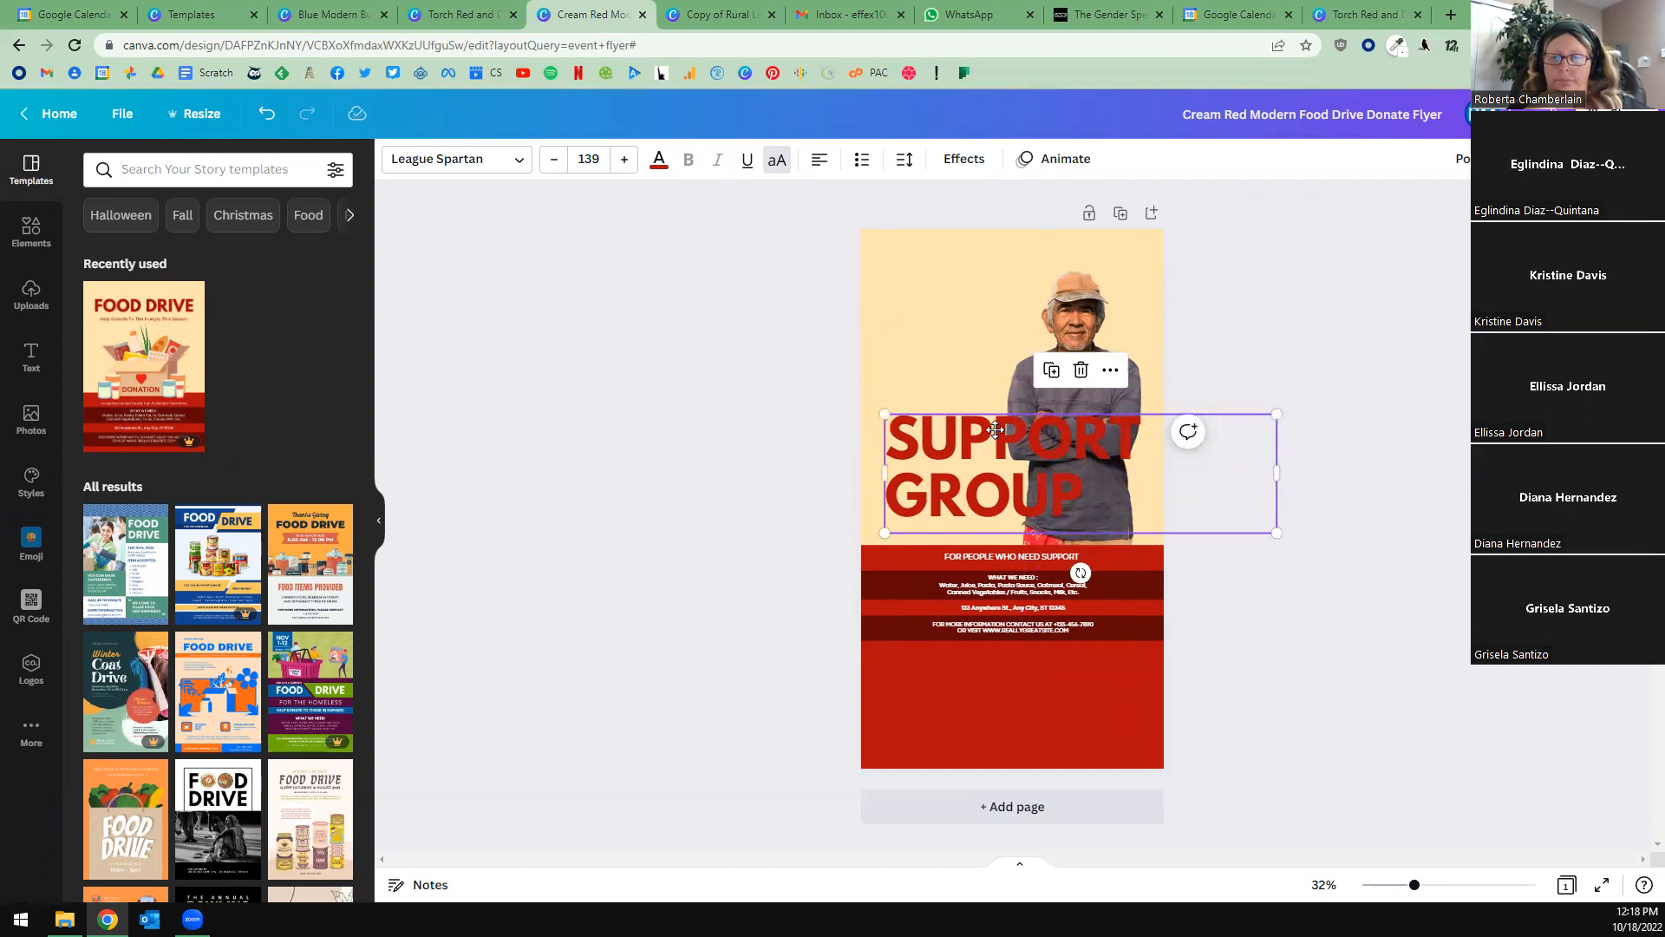
{"action": "left_click_drag", "start_coordinate": [1004, 428], "coordinate": [999, 421]}
Change the SUPPORT GROUP heading to white and the page background to the flyer's dark red.
{"action": "left_click", "coordinate": [658, 162]}
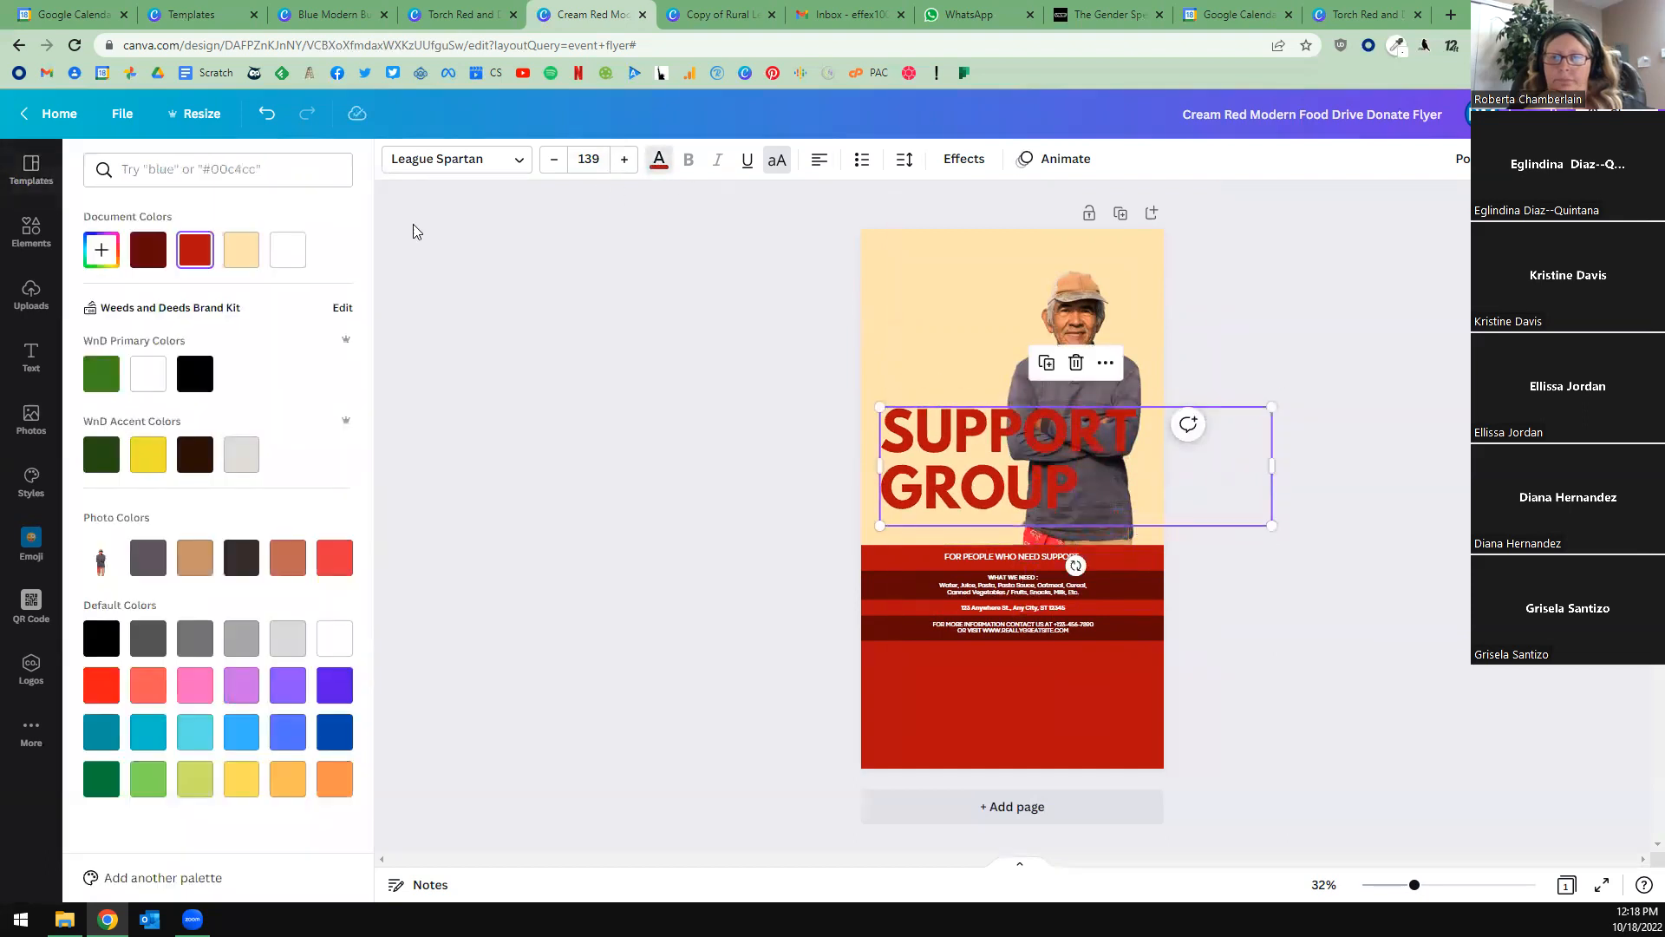
{"action": "left_click", "coordinate": [287, 251]}
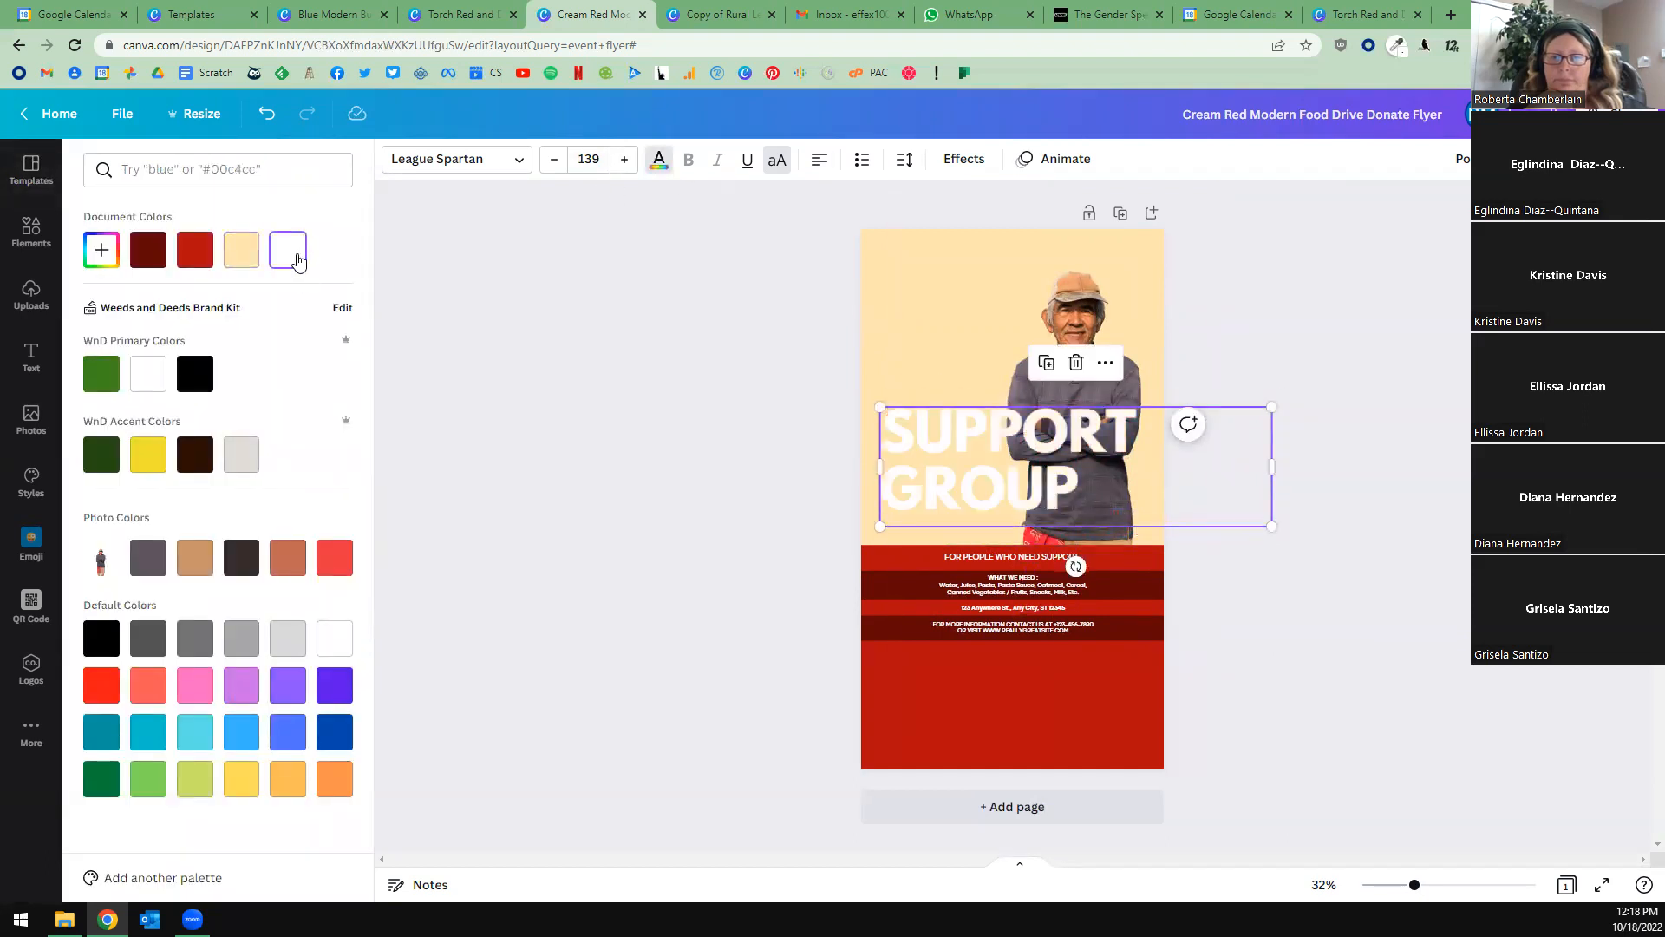
{"action": "left_click", "coordinate": [869, 307]}
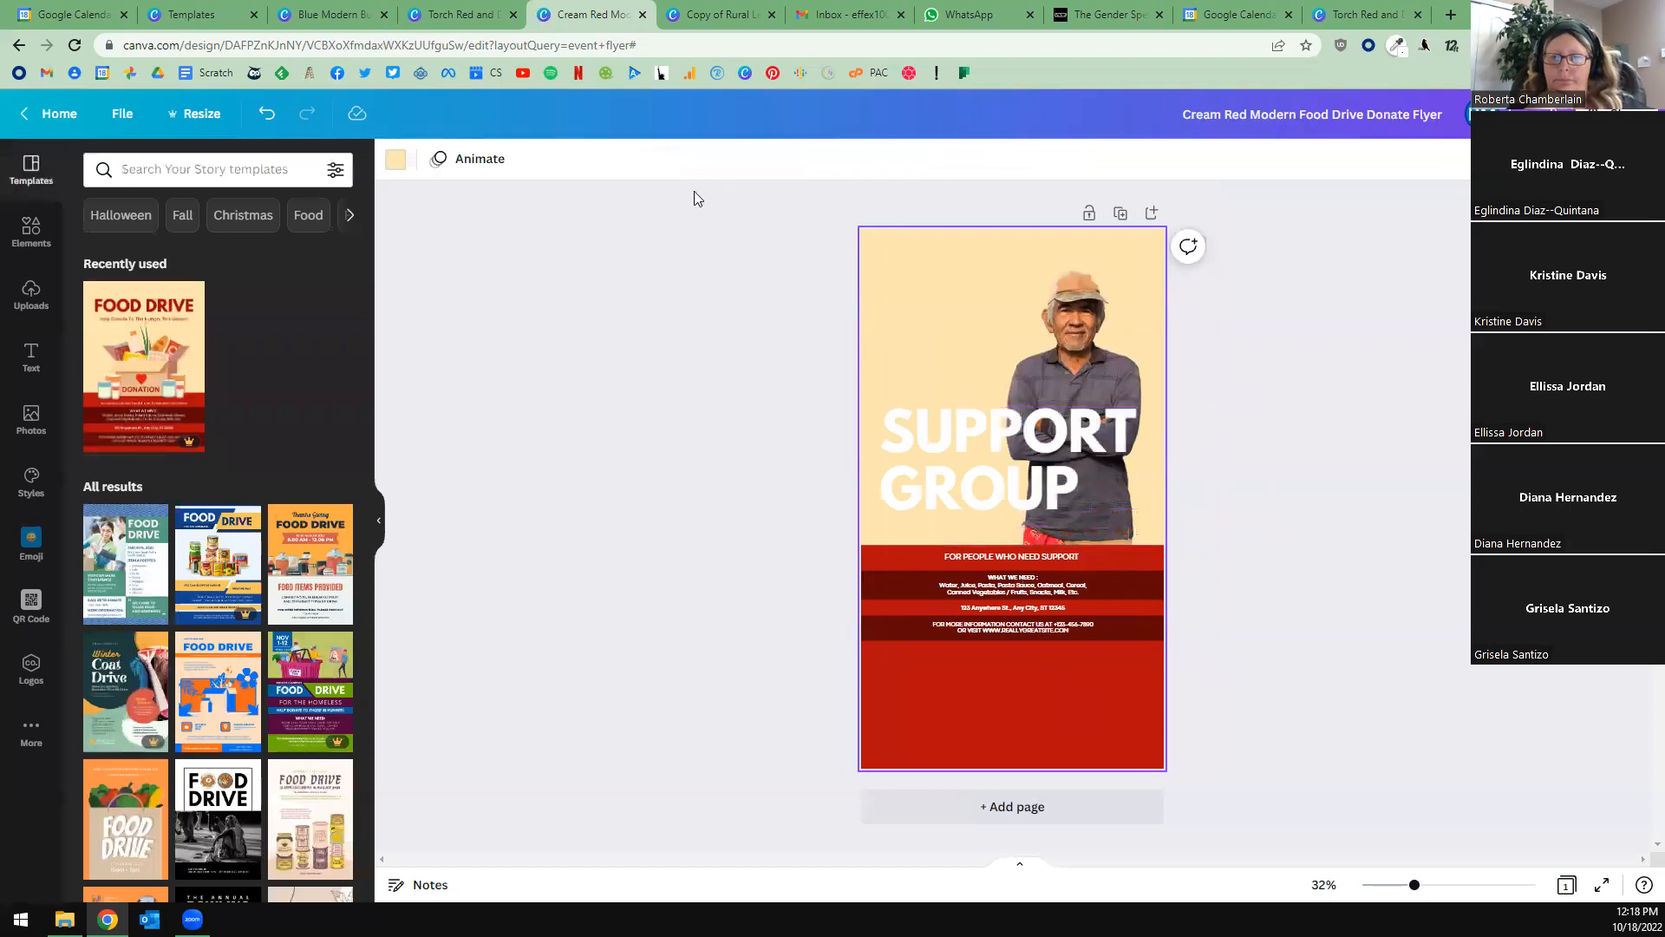
{"action": "left_click", "coordinate": [395, 161]}
{"action": "left_click", "coordinate": [148, 250]}
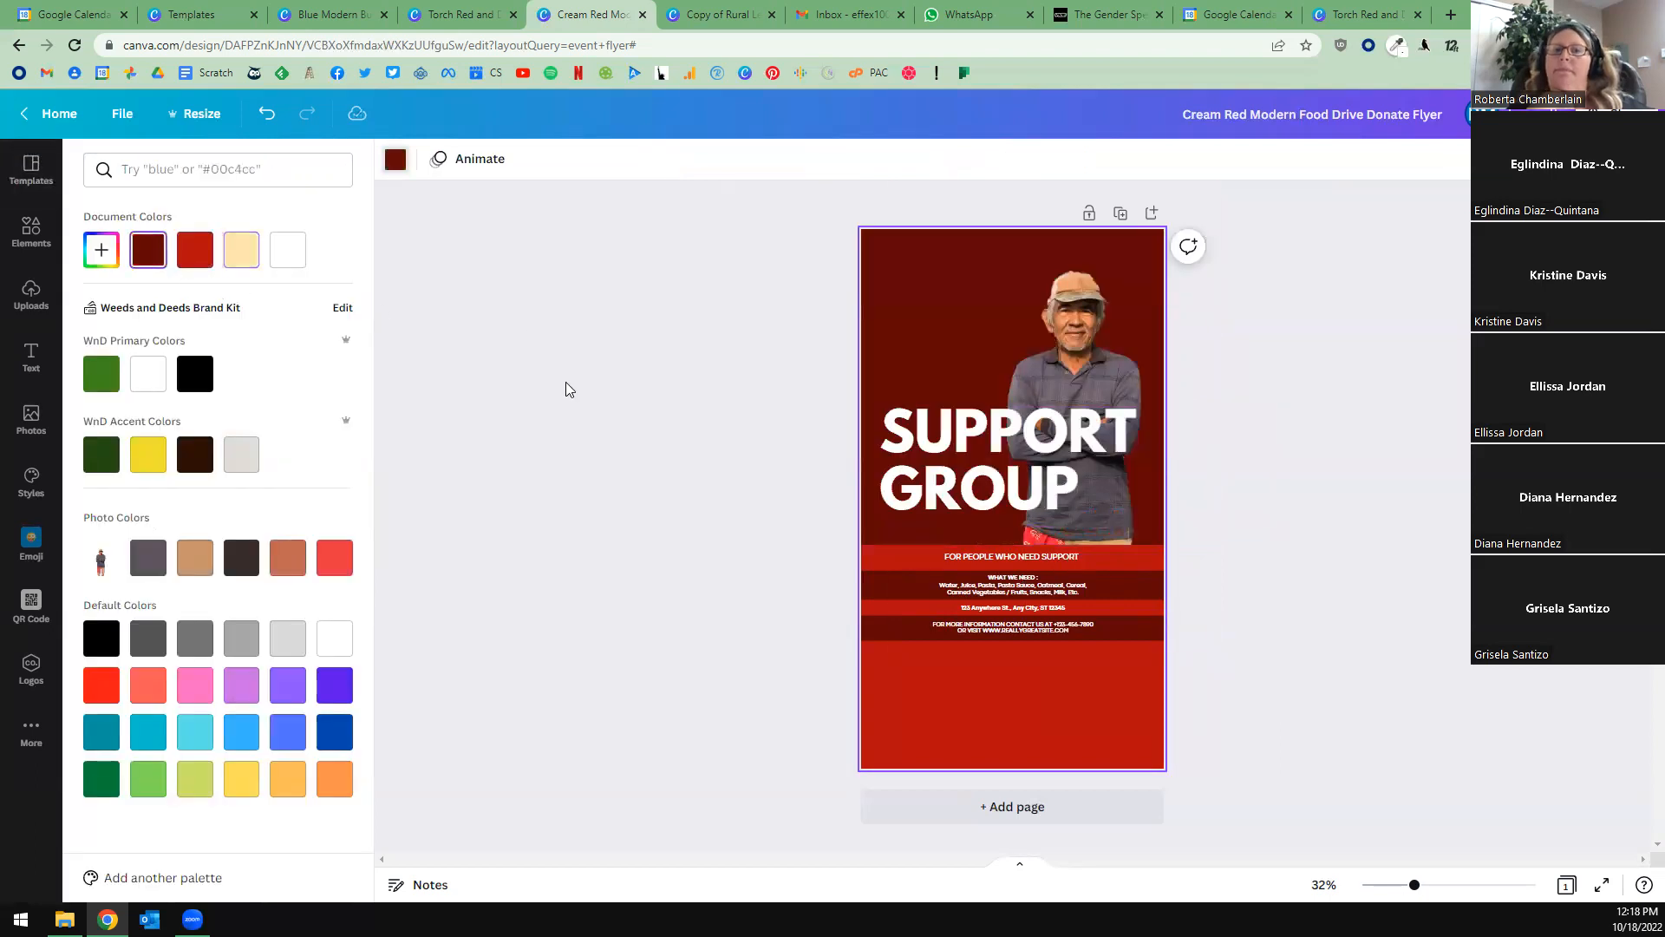
{"action": "left_click", "coordinate": [568, 389]}
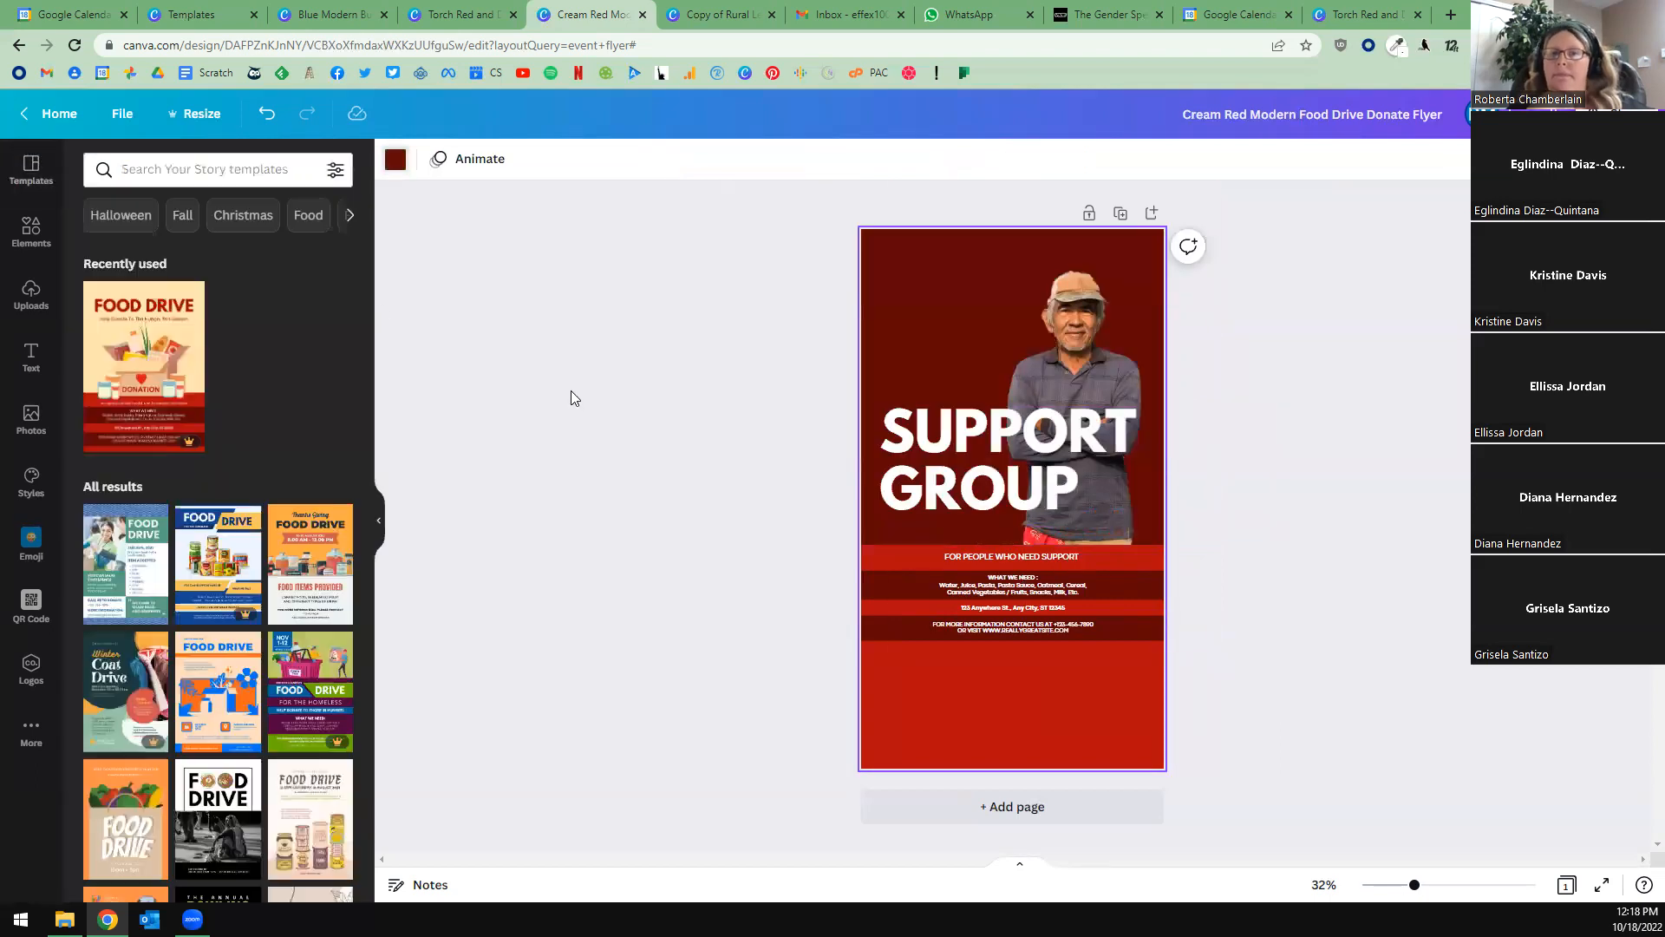
Examine the effects offered for the man's cutout, from filters and duotones to Auto Enhance, Shadows and the other suggested effects.
{"action": "left_click", "coordinate": [1089, 341]}
{"action": "left_click", "coordinate": [417, 159]}
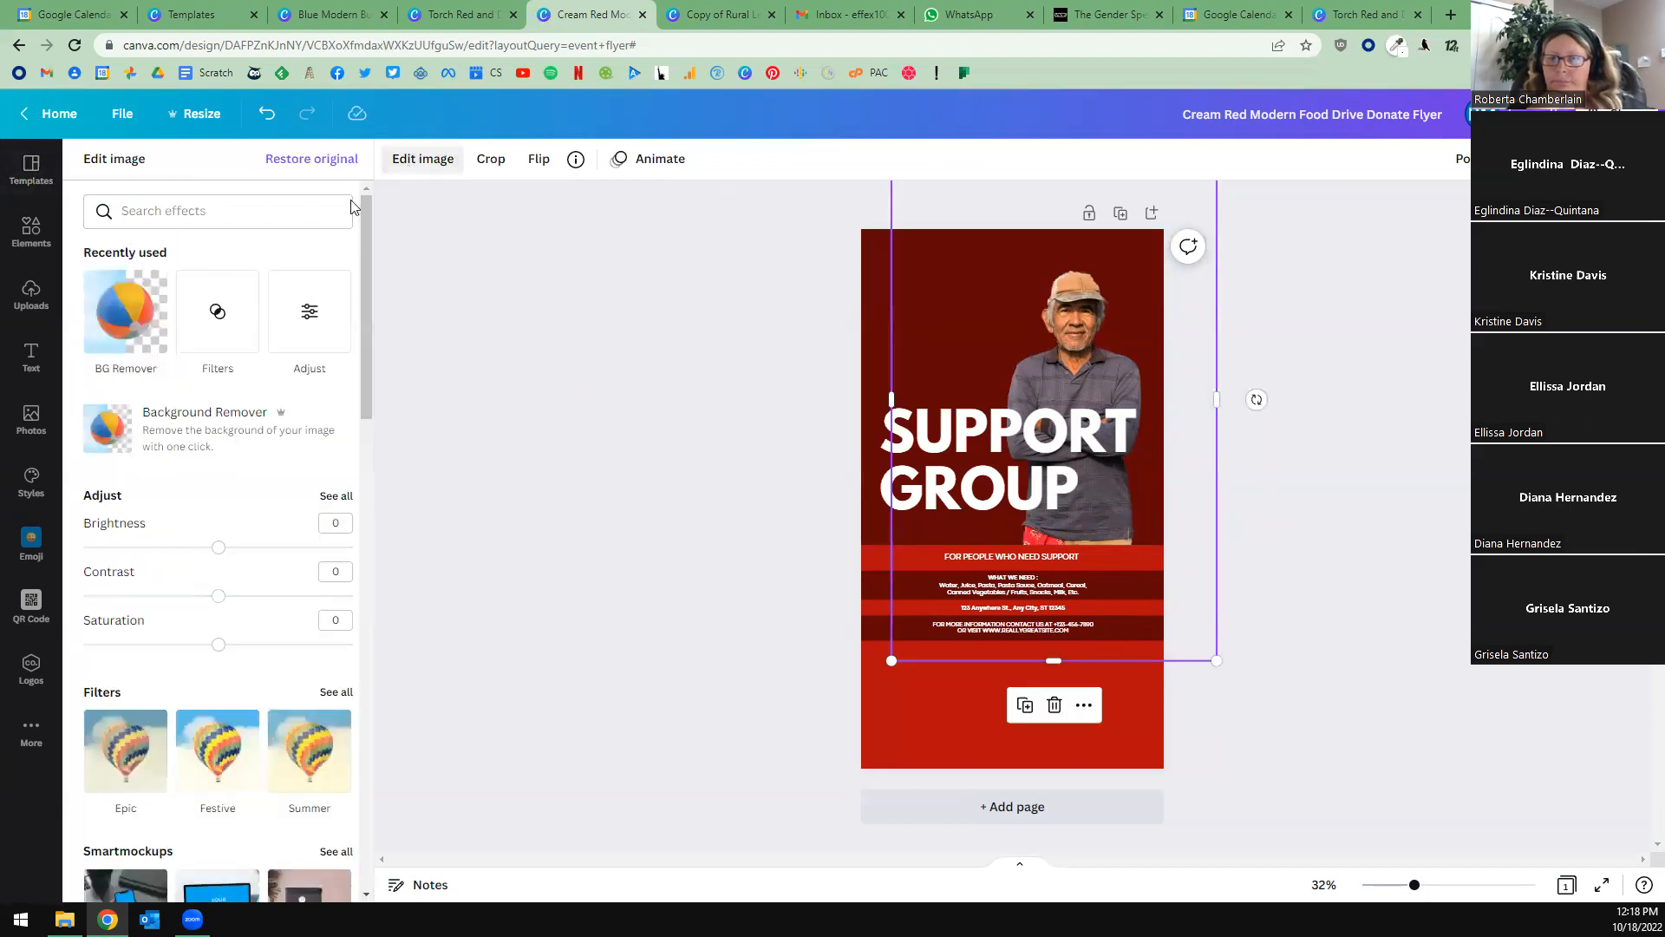
{"action": "scroll", "coordinate": [198, 549], "scroll_direction": "down", "scroll_amount": 4}
{"action": "scroll", "coordinate": [198, 549], "scroll_direction": "down", "scroll_amount": 4}
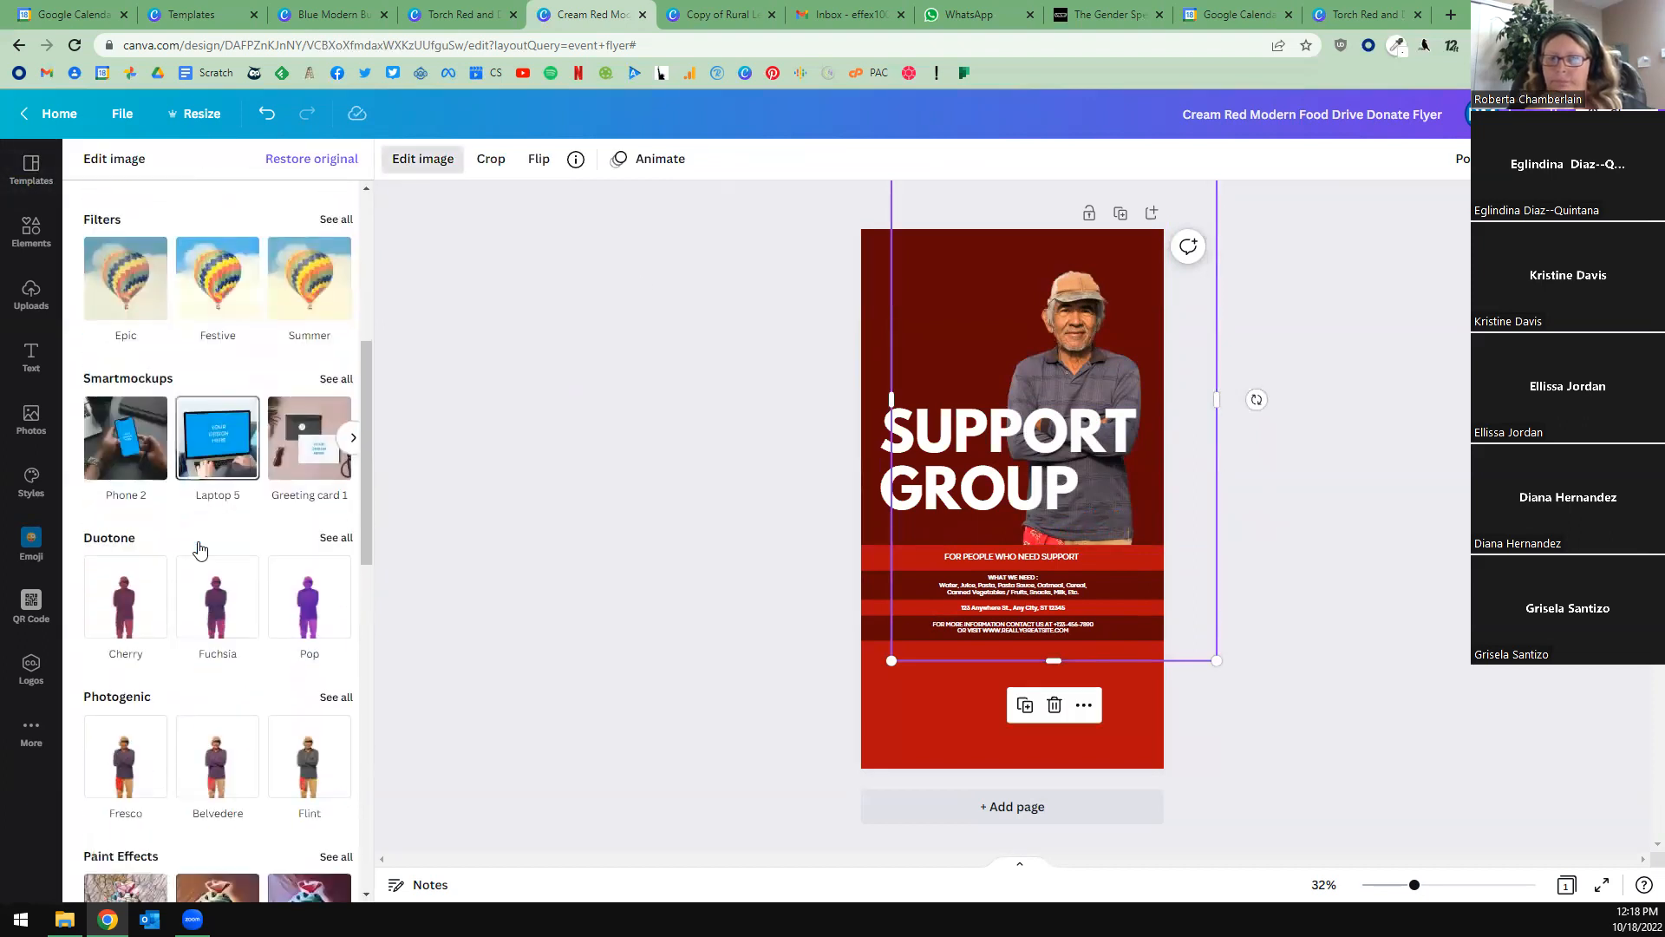
{"action": "scroll", "coordinate": [280, 577], "scroll_direction": "down", "scroll_amount": 3}
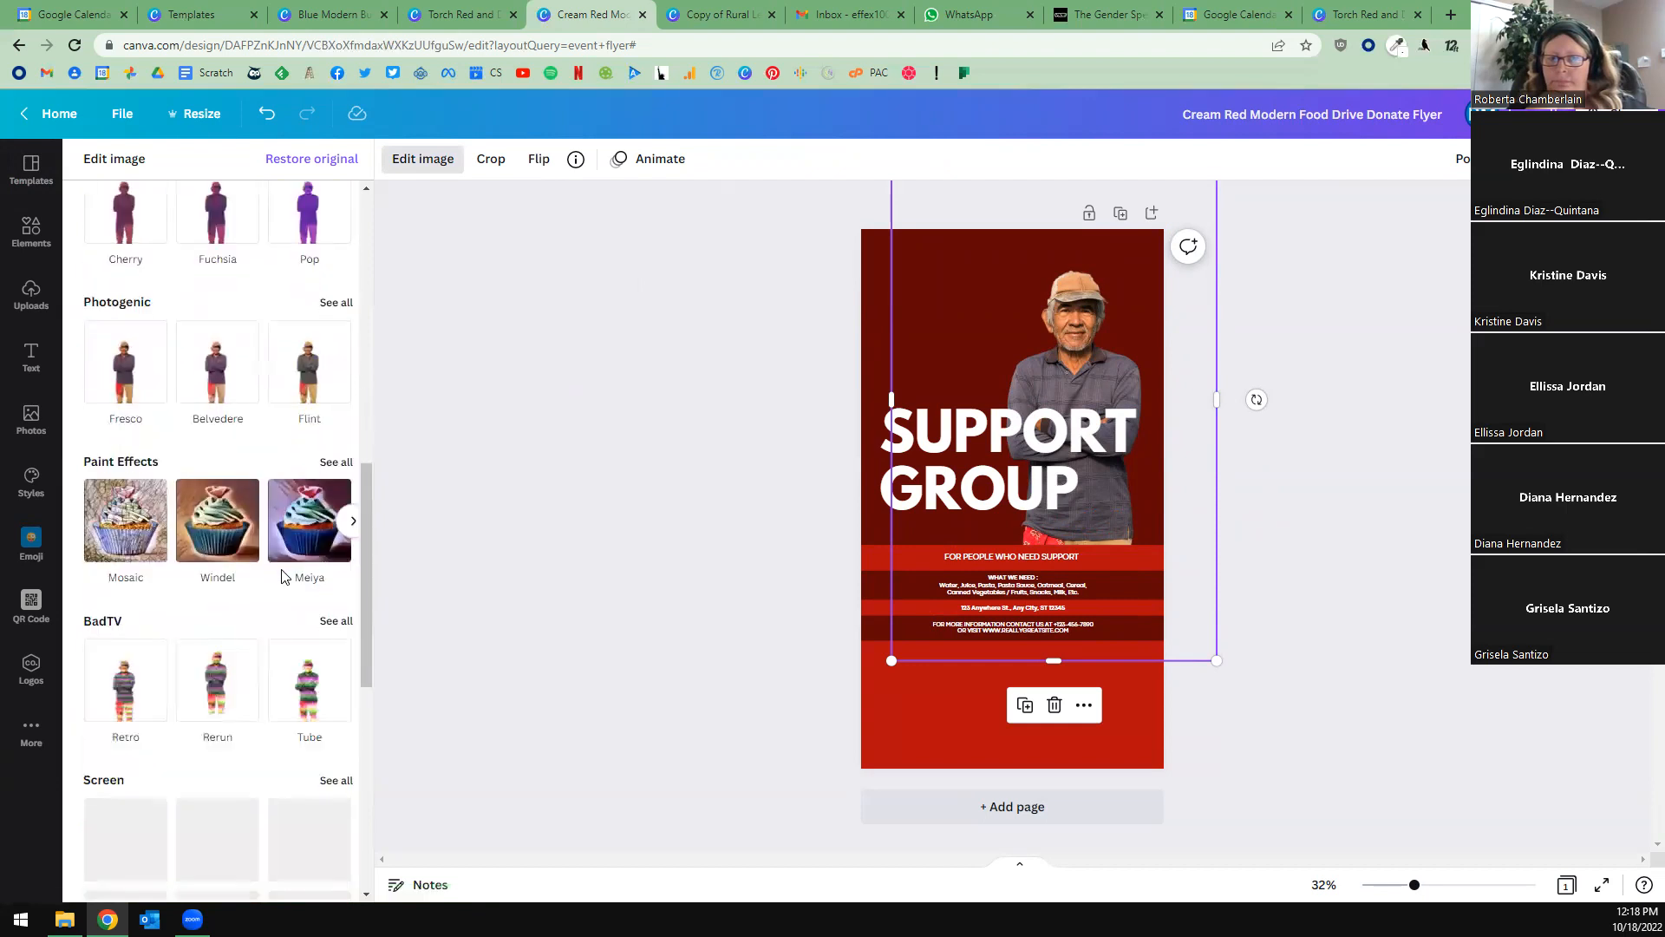
{"action": "scroll", "coordinate": [268, 599], "scroll_direction": "down", "scroll_amount": 5}
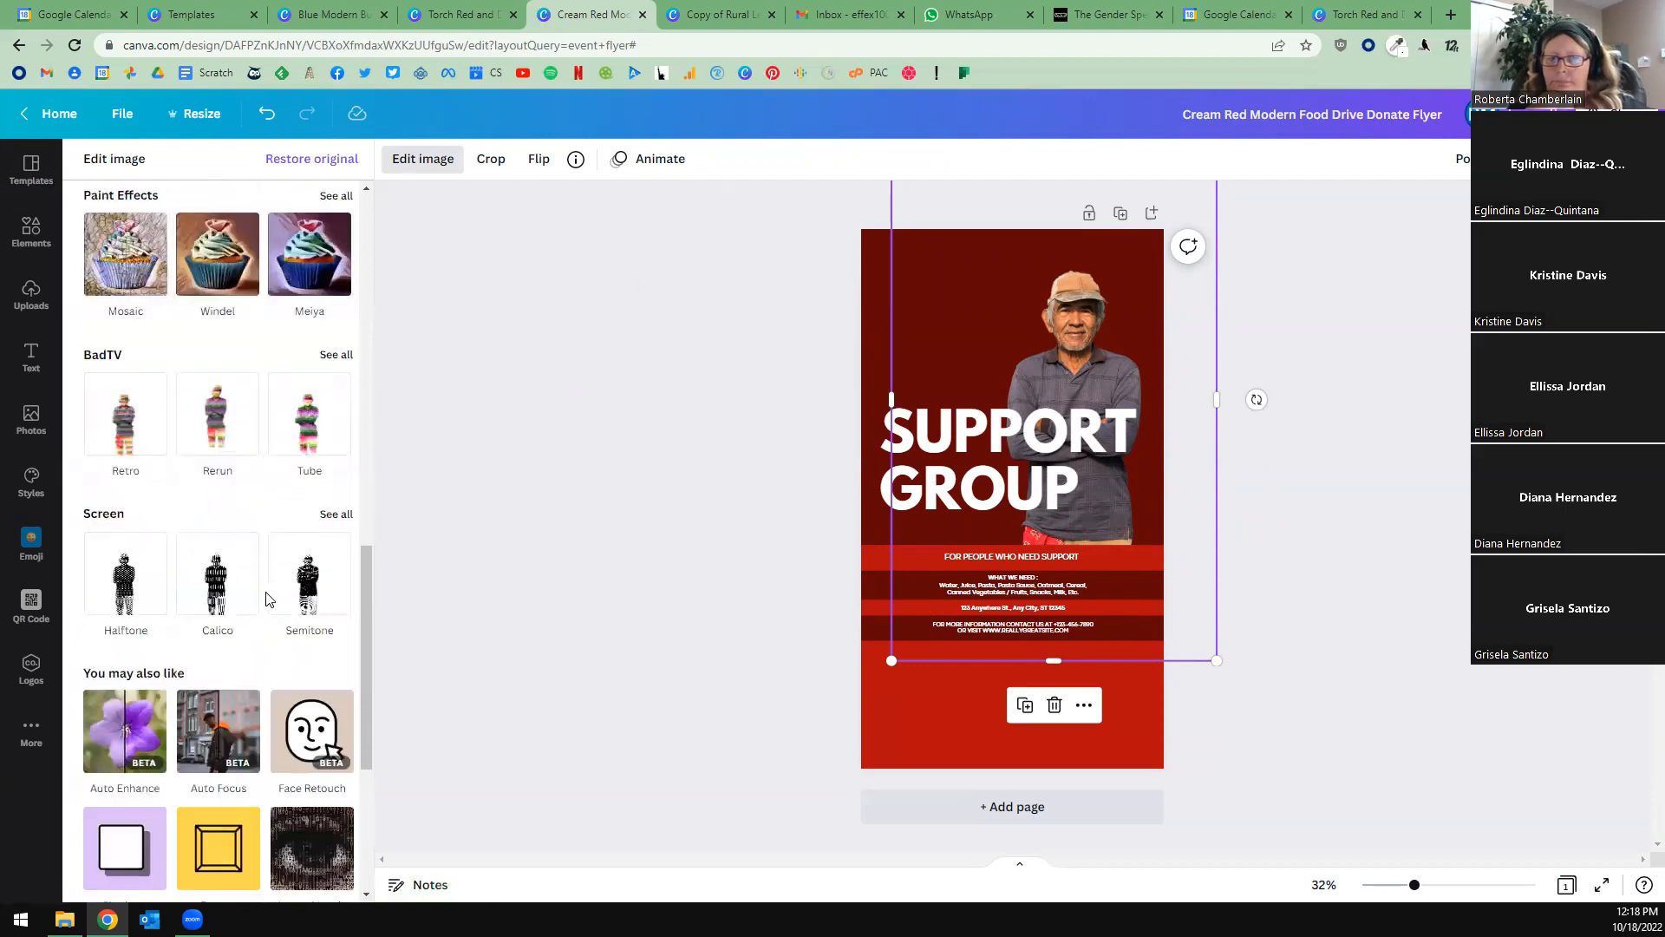
{"action": "scroll", "coordinate": [336, 649], "scroll_direction": "down", "scroll_amount": 3}
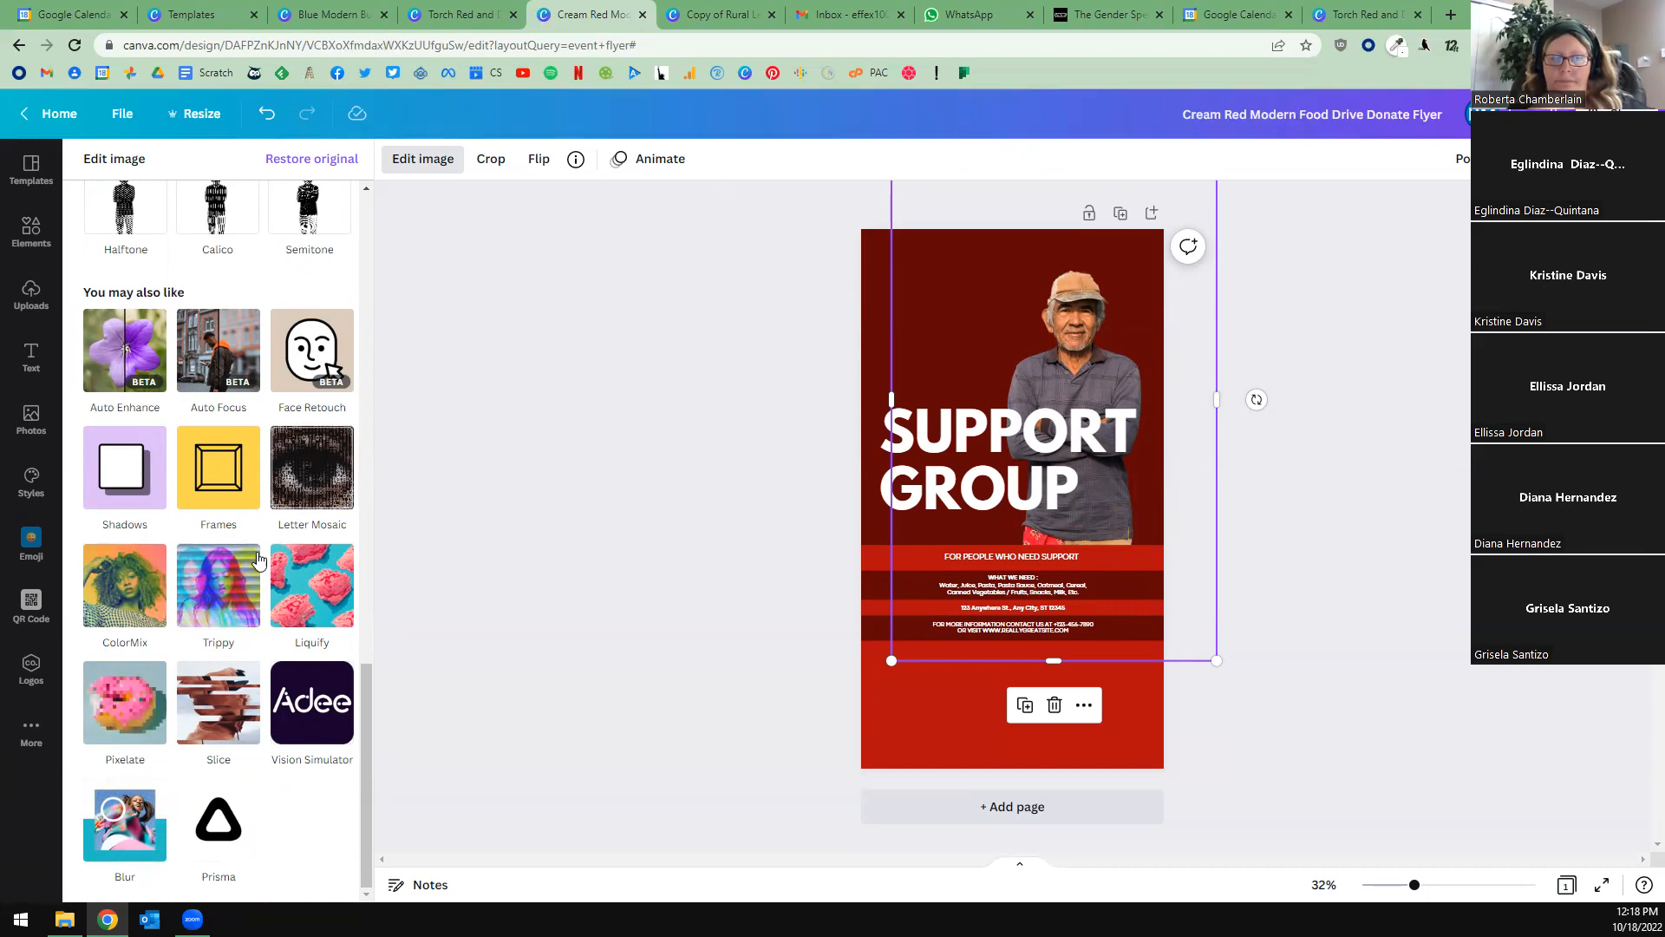
{"action": "scroll", "coordinate": [247, 588], "scroll_direction": "up", "scroll_amount": 3}
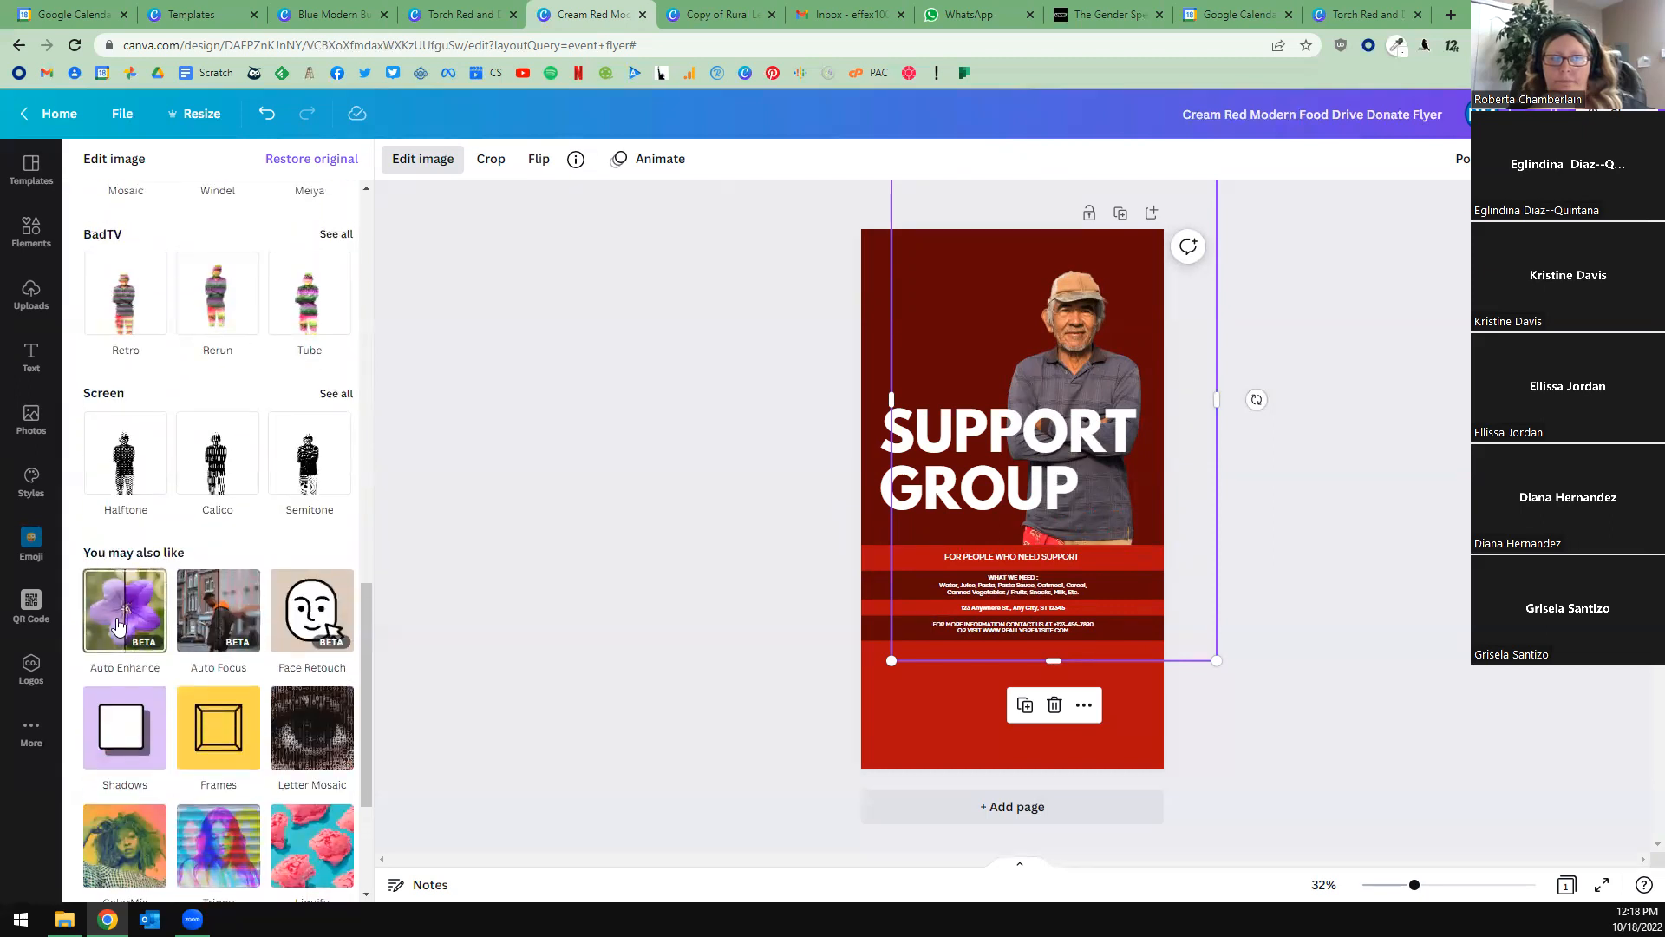
{"action": "scroll", "coordinate": [286, 607], "scroll_direction": "up", "scroll_amount": 9}
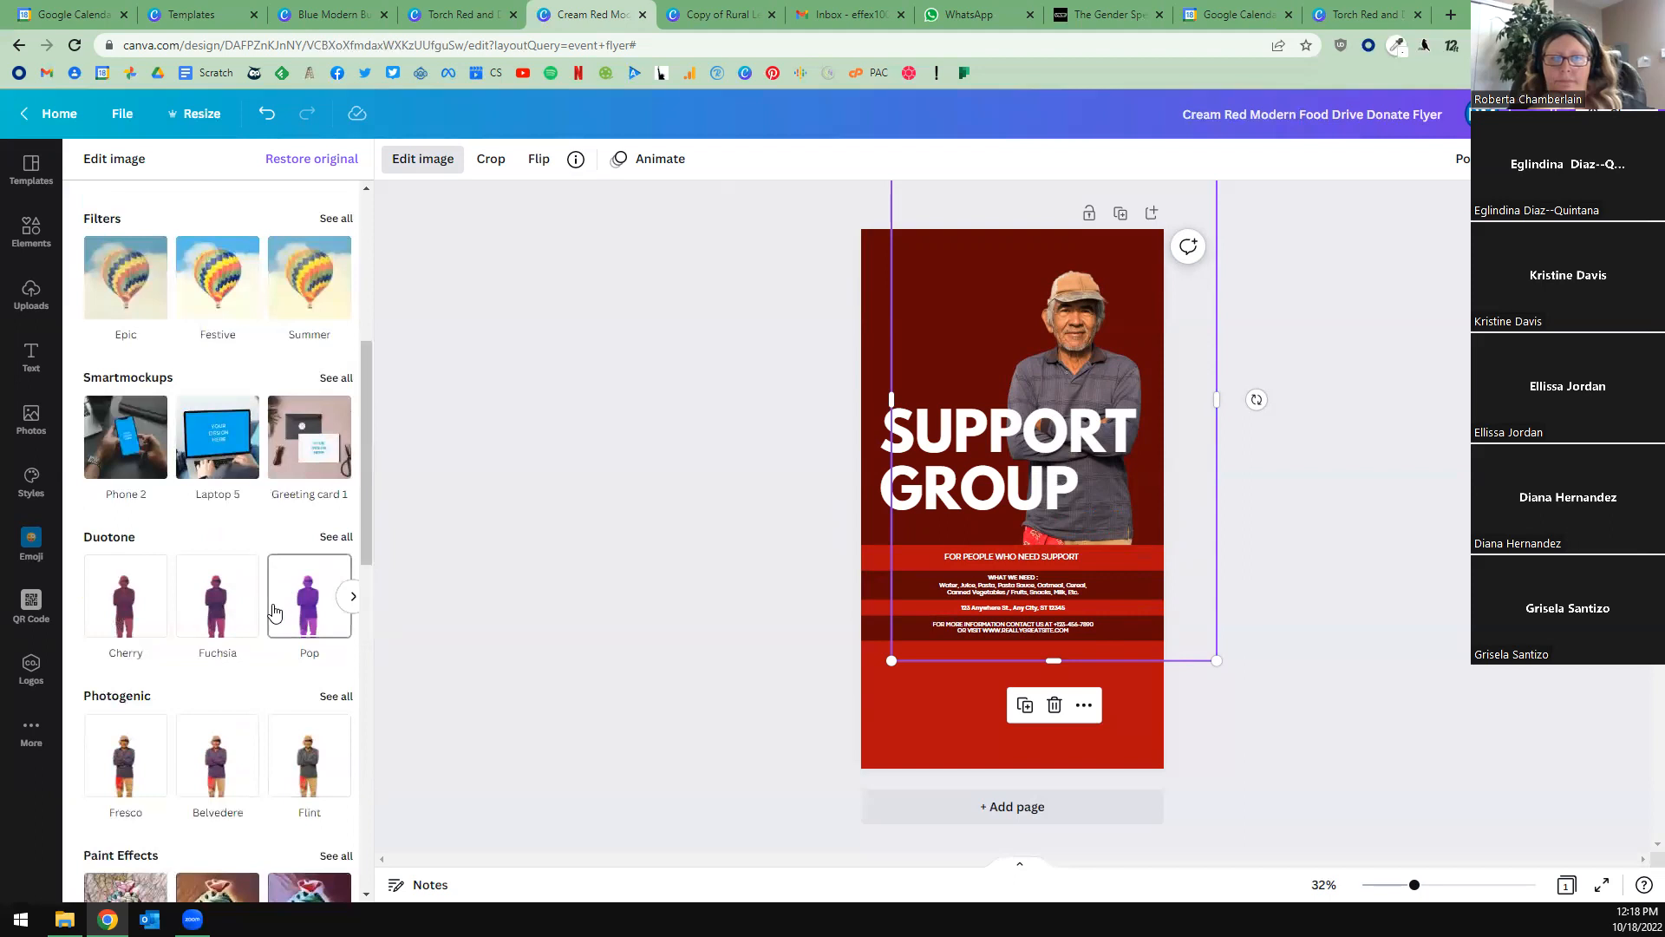
{"action": "scroll", "coordinate": [273, 612], "scroll_direction": "up", "scroll_amount": 5}
Give the man's cutout the Cherry duotone and change its highlights color to white.
{"action": "scroll", "coordinate": [271, 606], "scroll_direction": "down", "scroll_amount": 5}
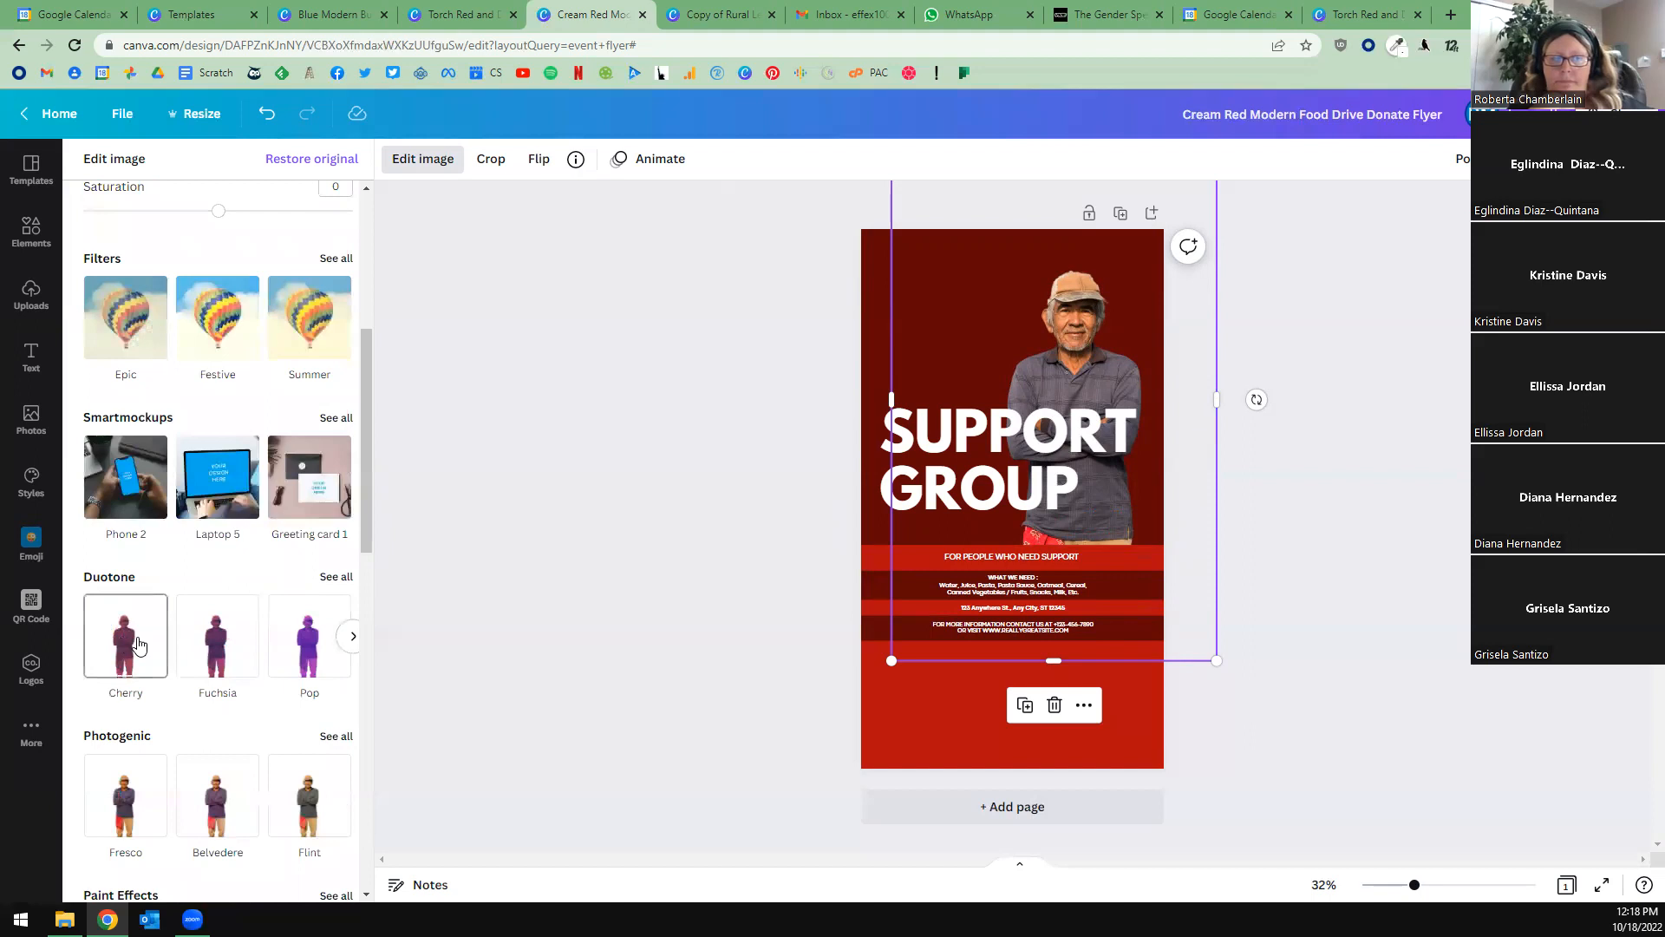
{"action": "left_click", "coordinate": [137, 645]}
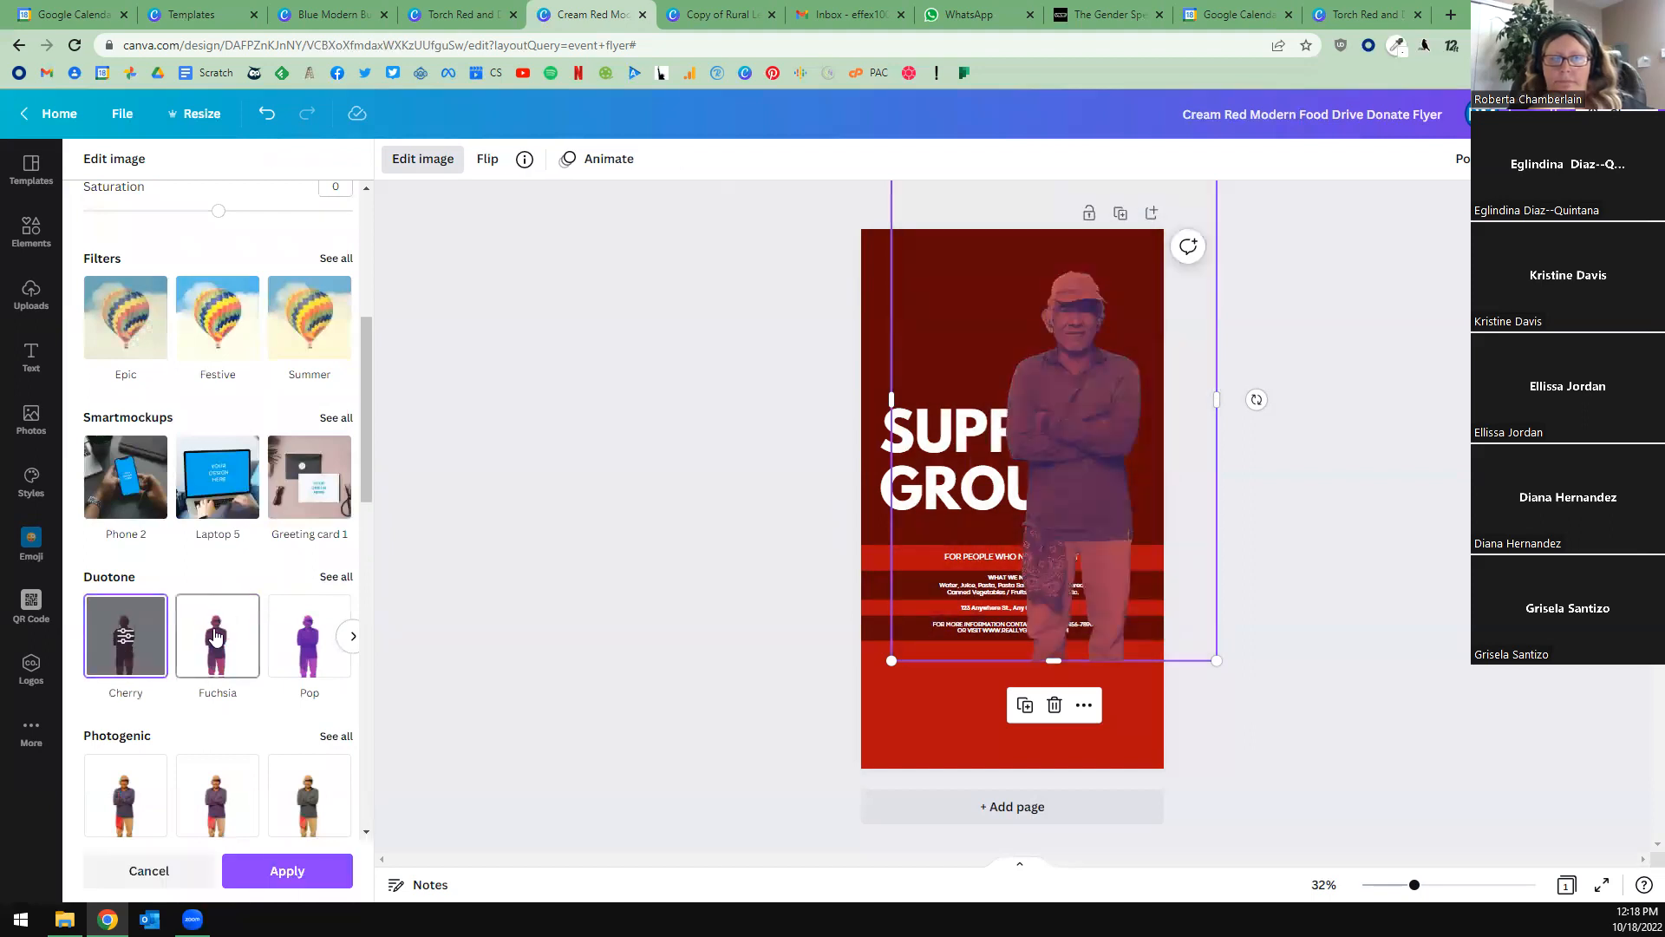
{"action": "left_click", "coordinate": [126, 637]}
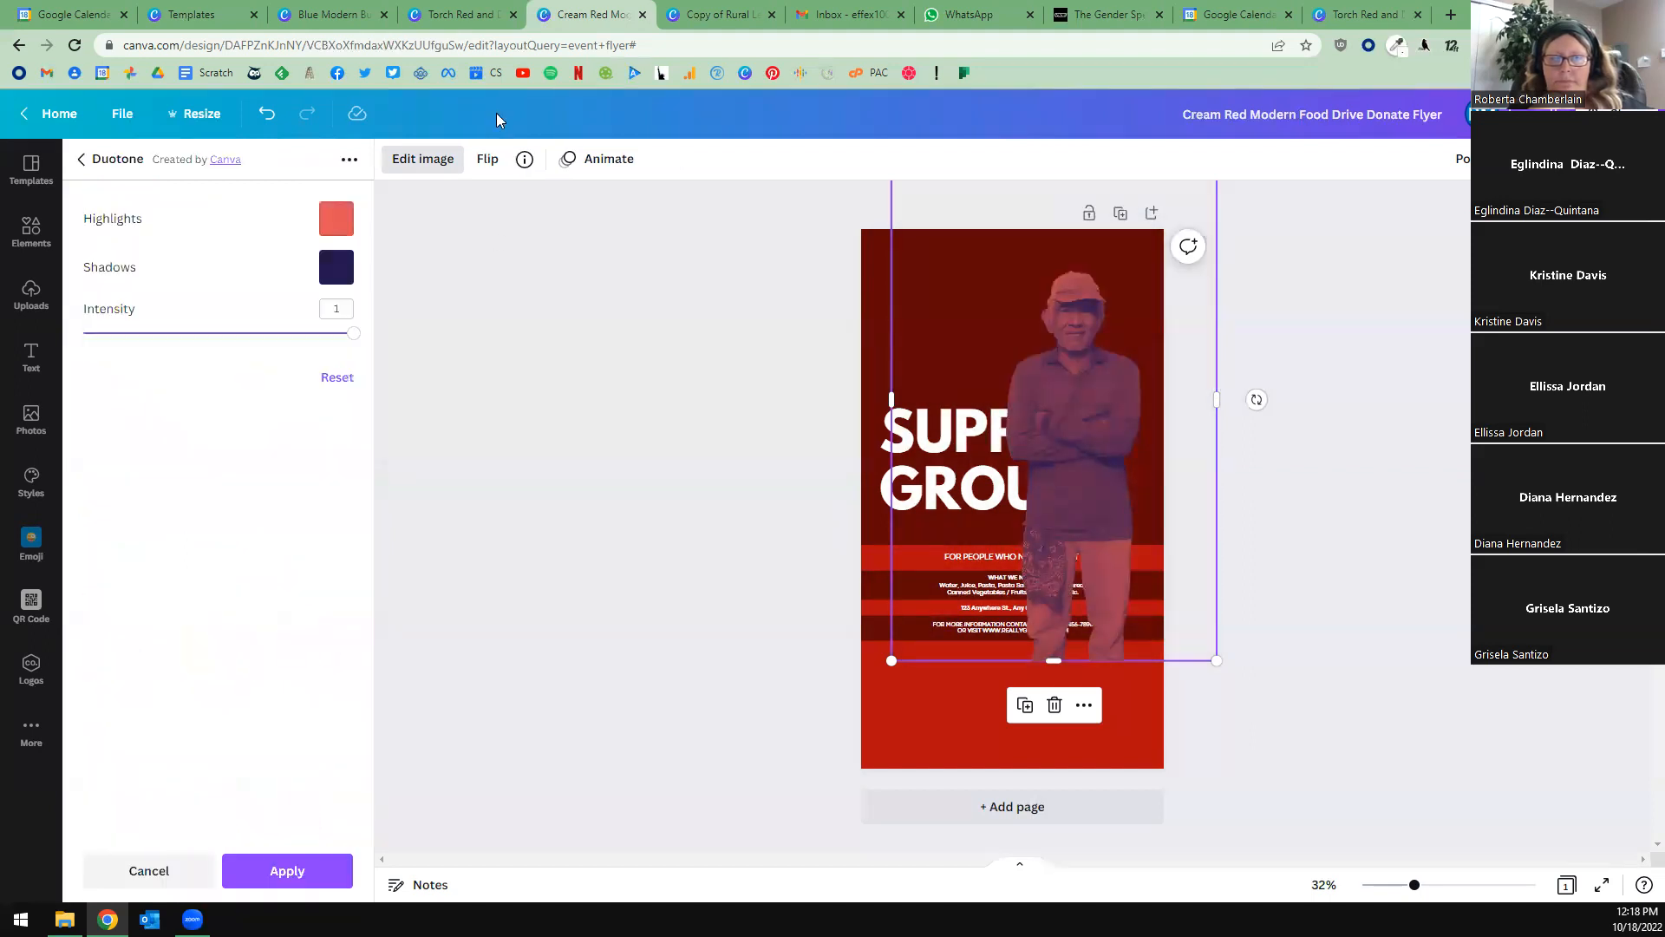
{"action": "left_click", "coordinate": [336, 220]}
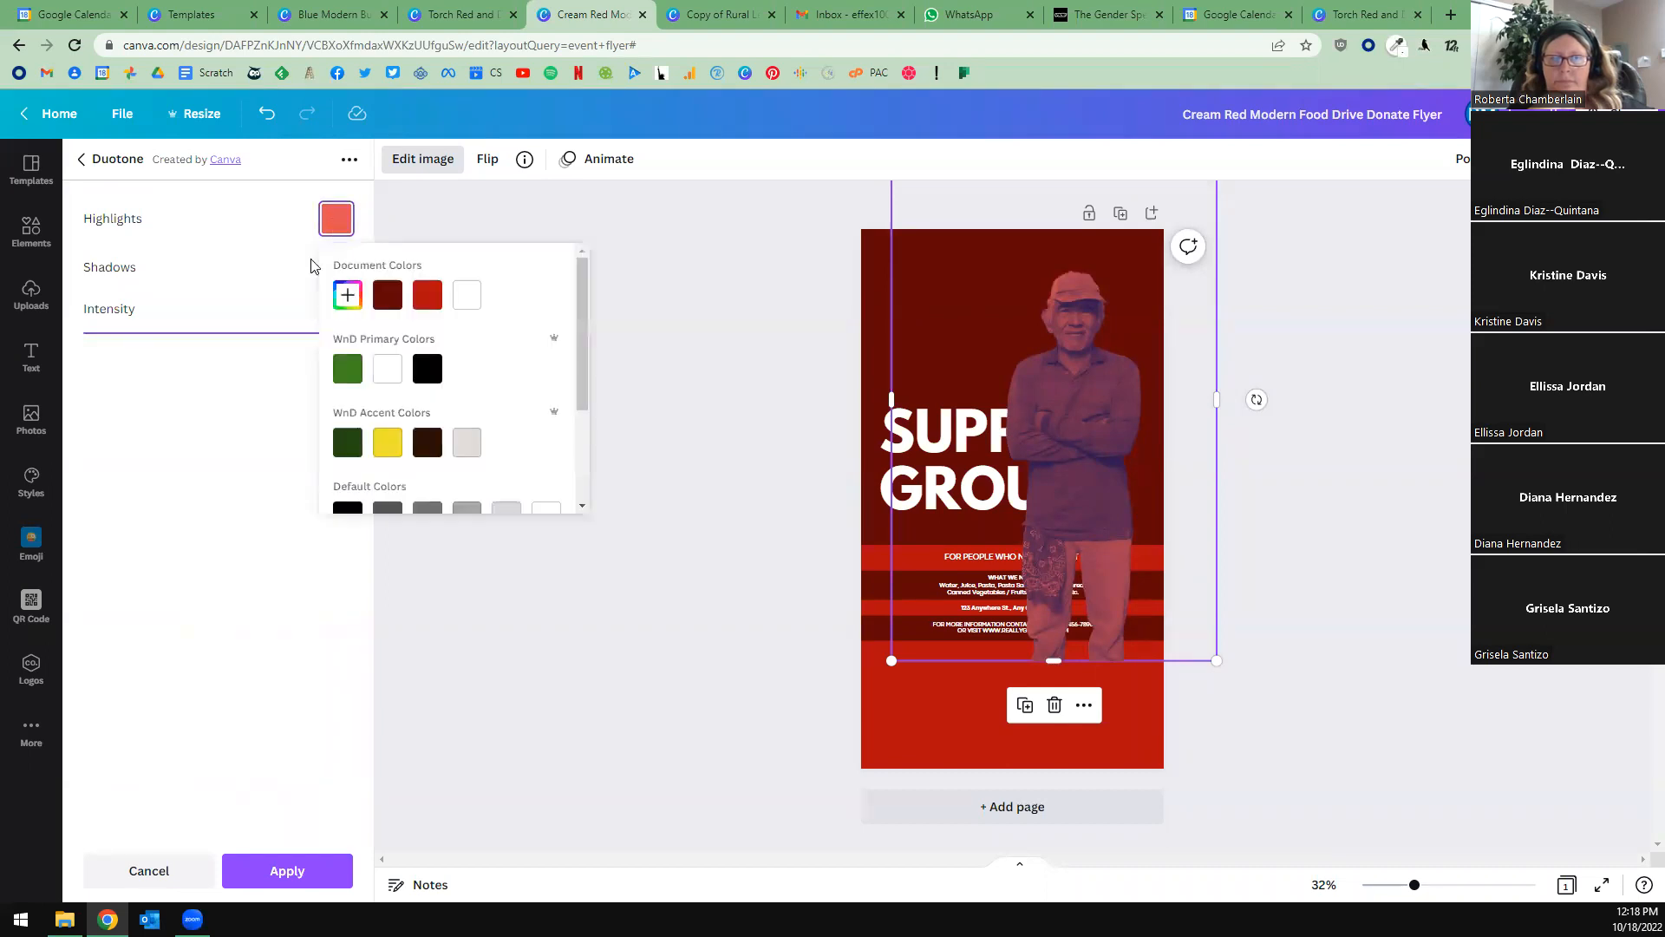
{"action": "left_click", "coordinate": [467, 294]}
{"action": "left_click", "coordinate": [231, 274]}
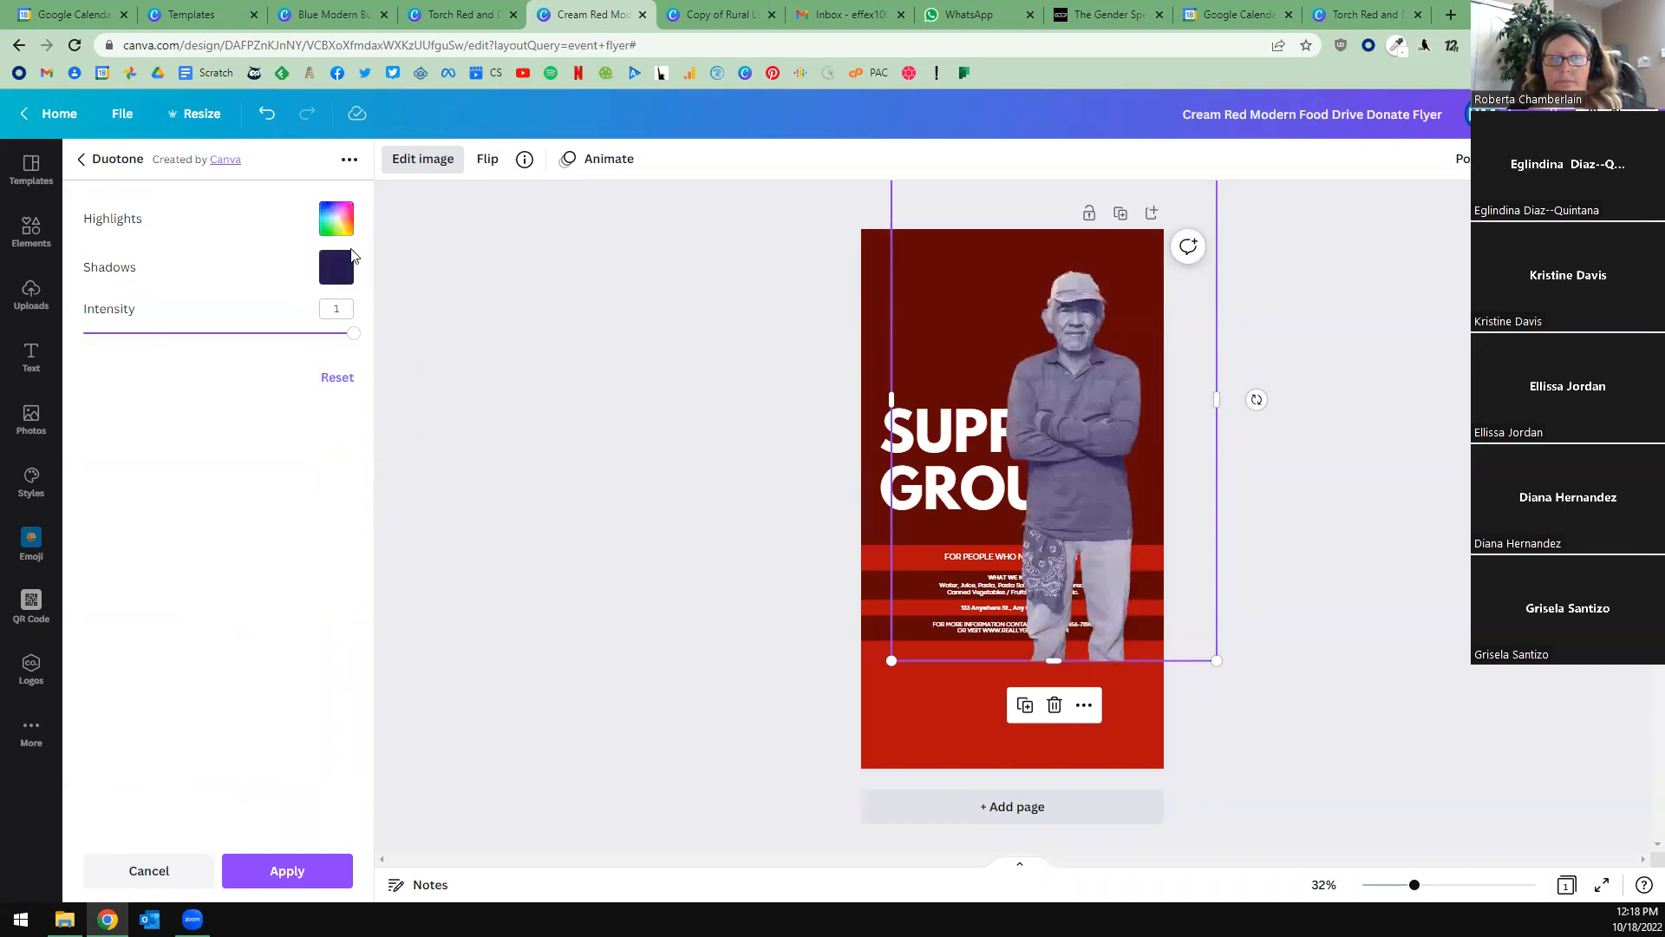
Set the duotone's shadows color to black and apply the effect to the man's cutout.
{"action": "left_click", "coordinate": [337, 274]}
{"action": "left_click", "coordinate": [348, 491]}
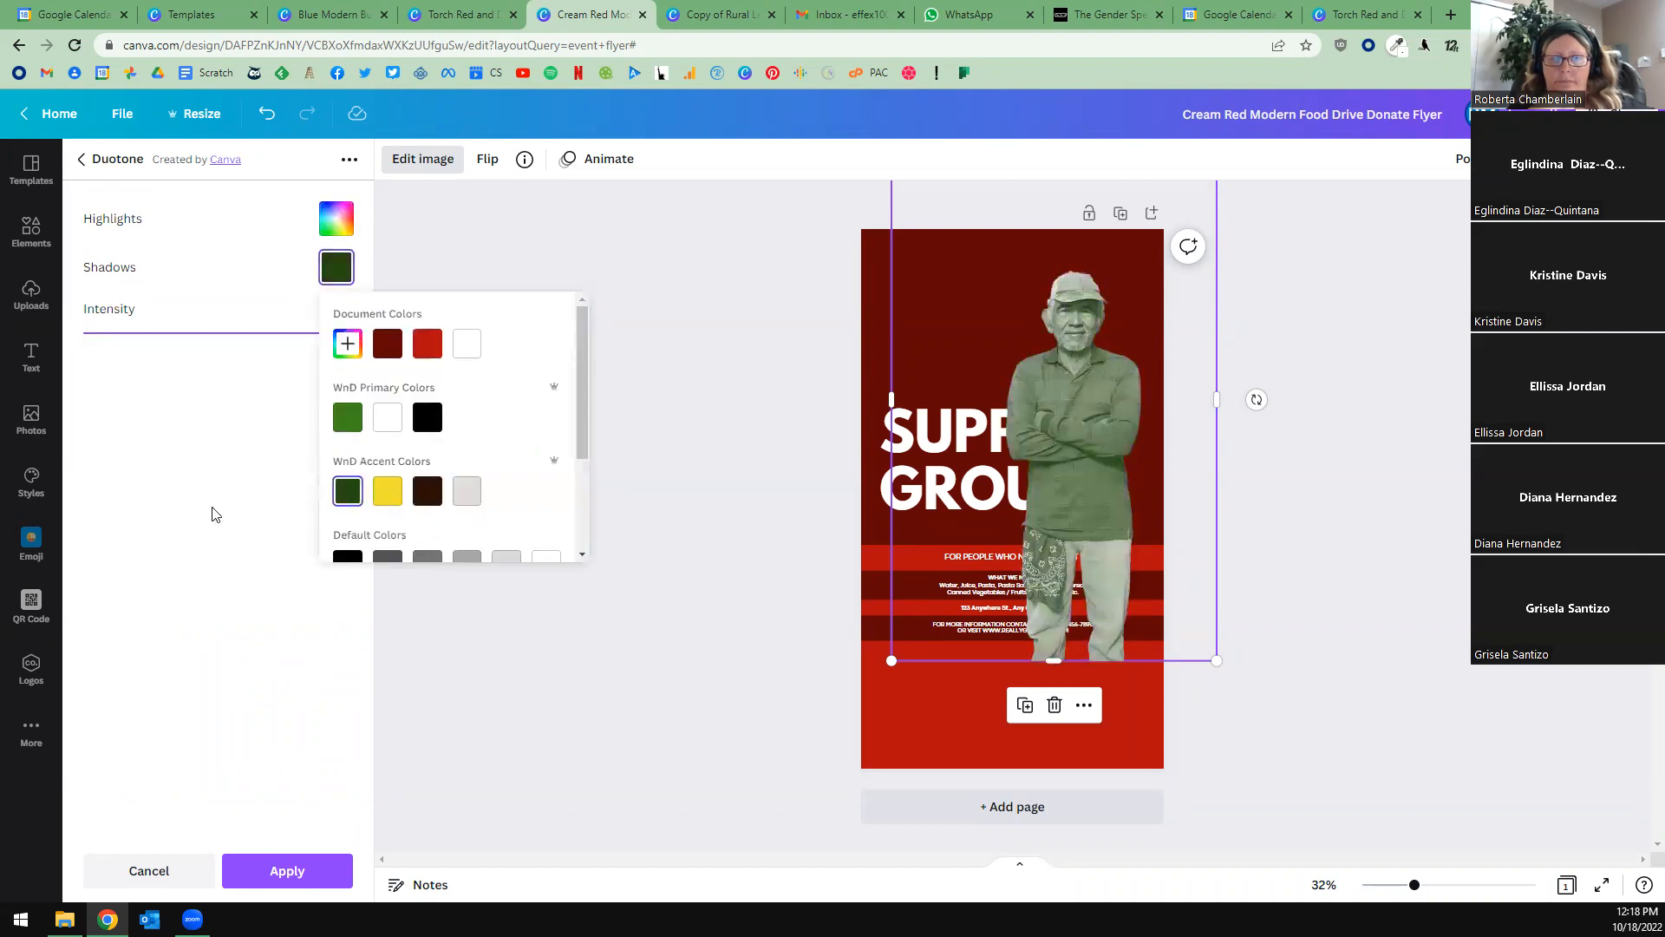
{"action": "left_click", "coordinate": [427, 419]}
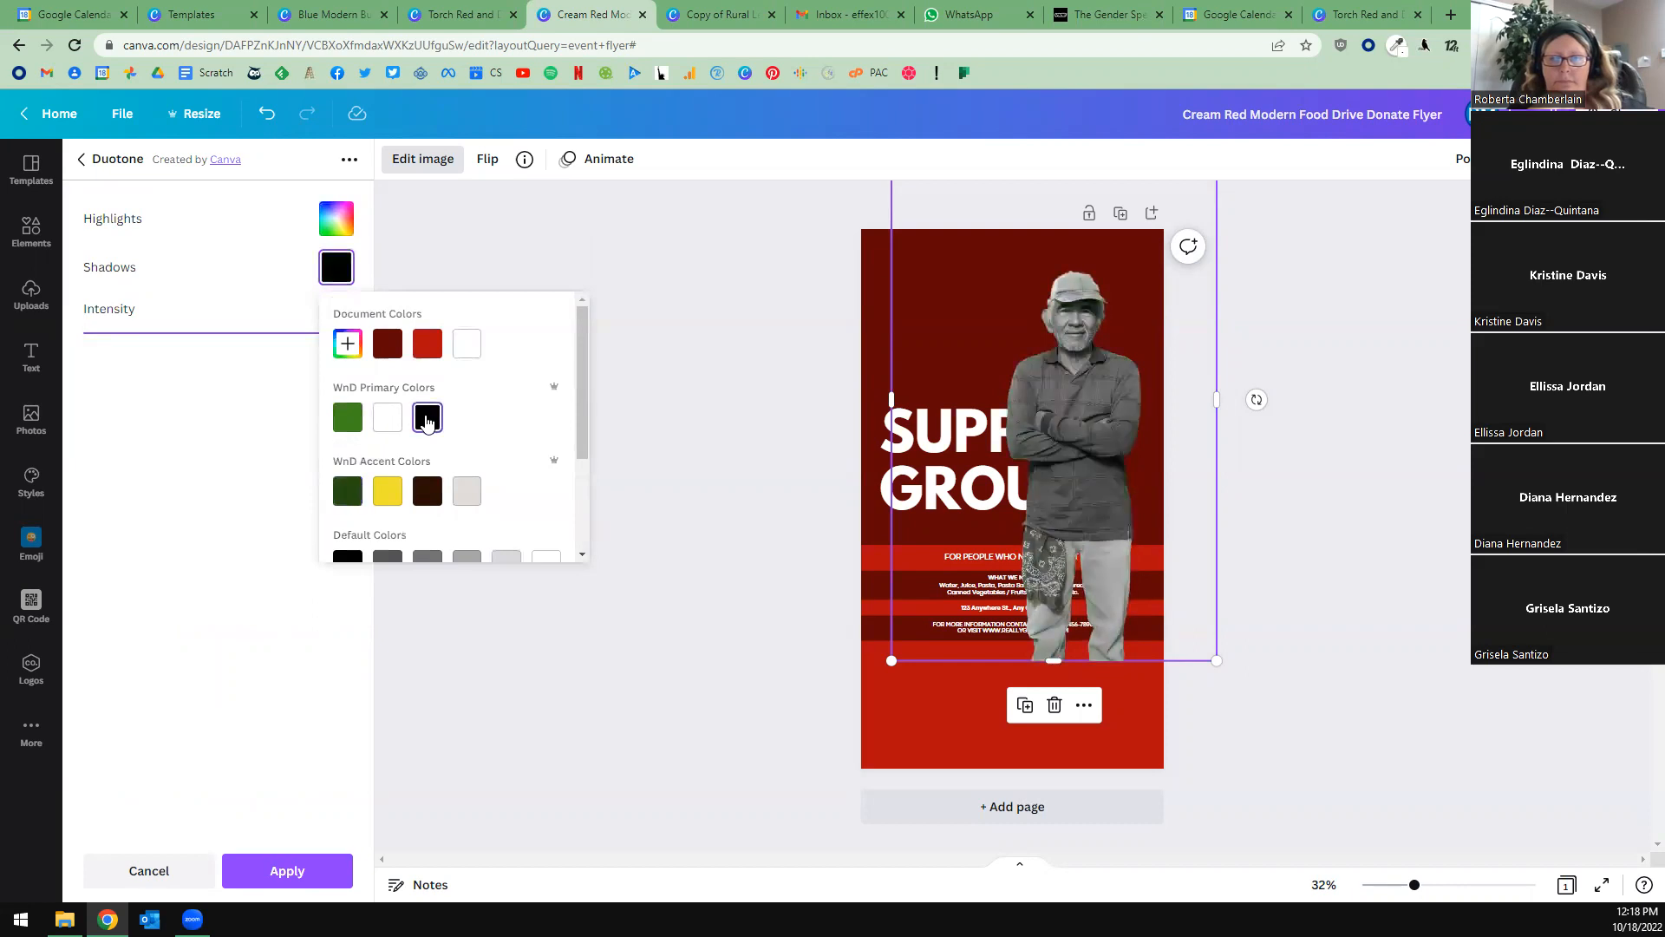
{"action": "left_click", "coordinate": [197, 460]}
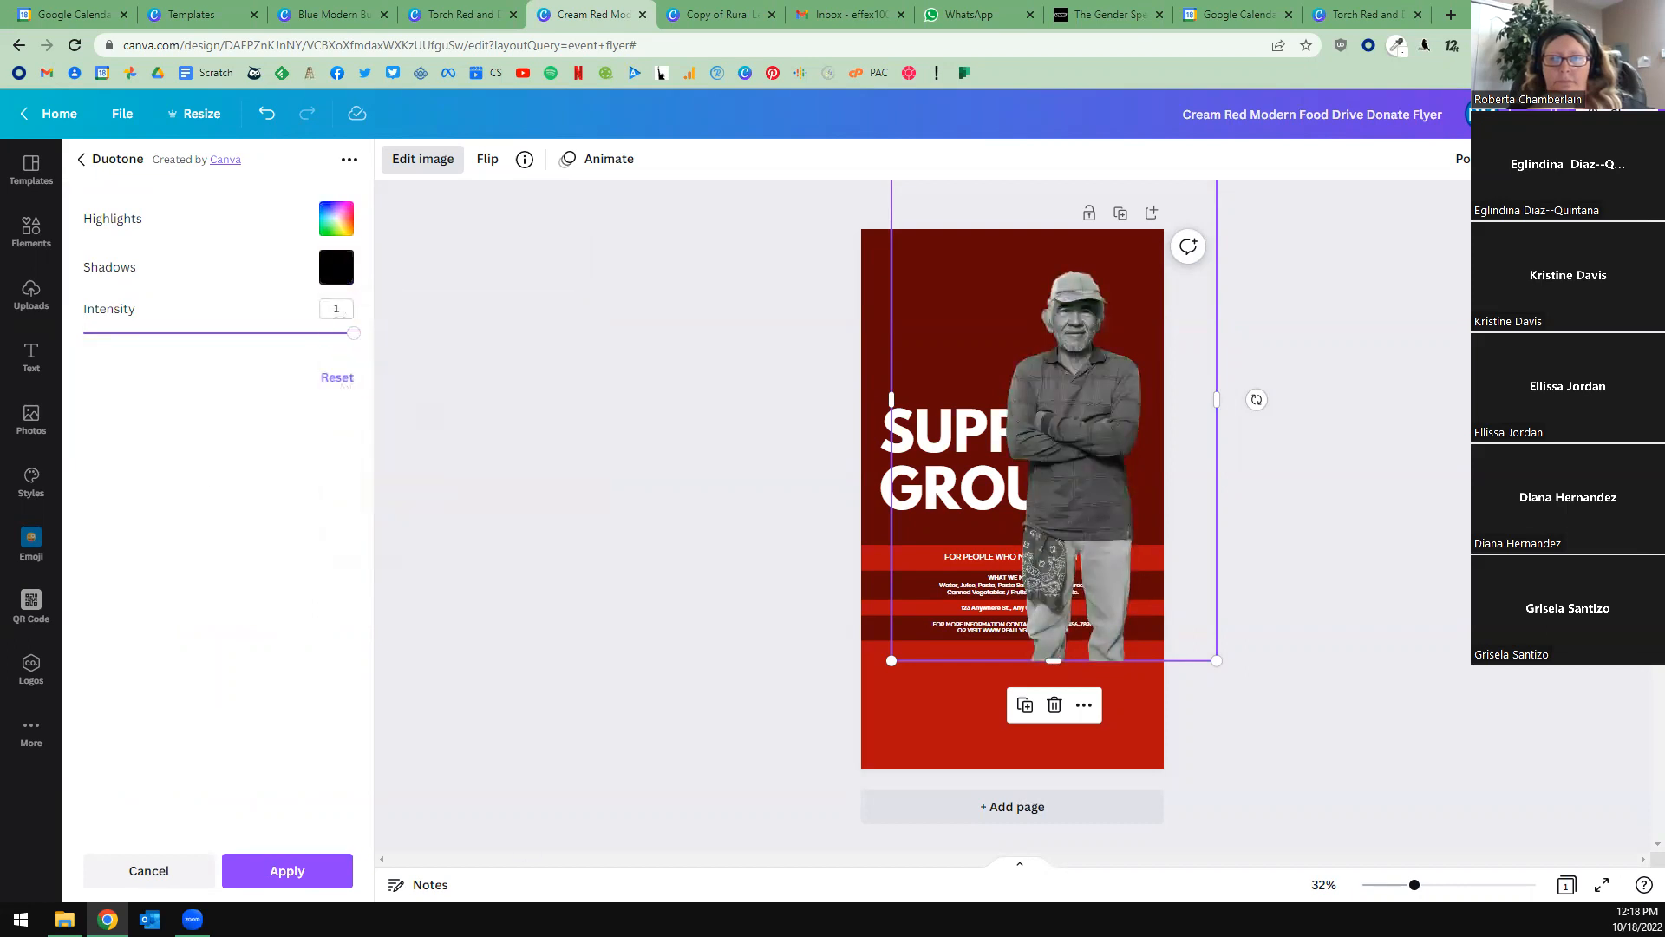
{"action": "left_click", "coordinate": [286, 870]}
{"action": "left_click", "coordinate": [545, 688]}
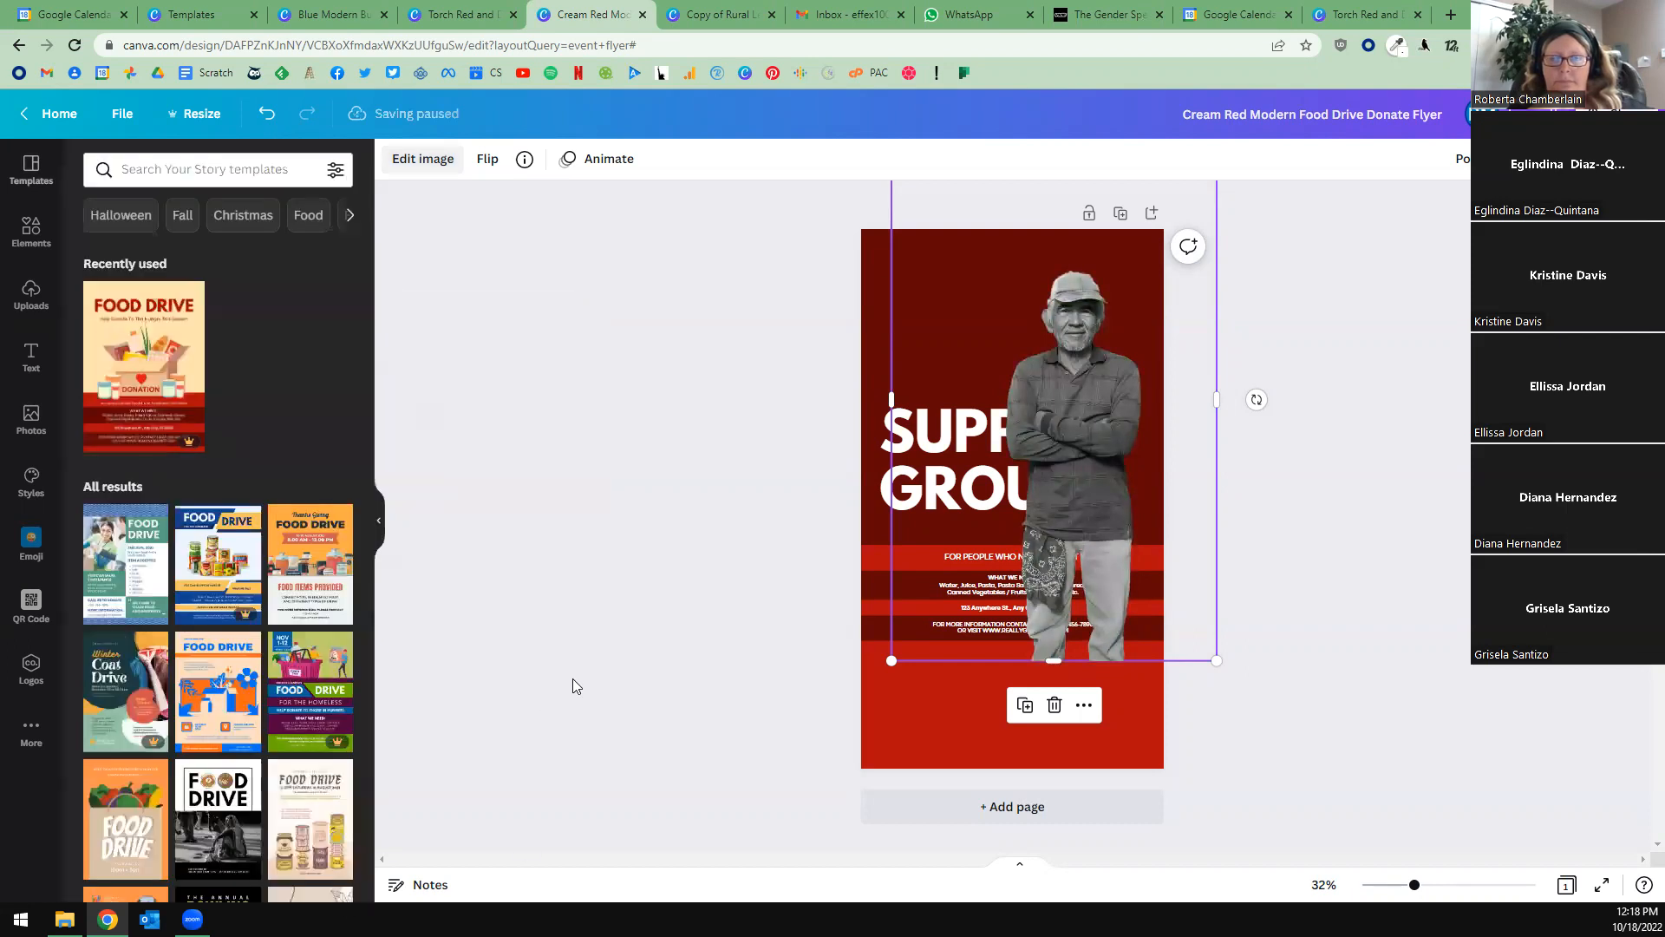
{"action": "left_click", "coordinate": [579, 675]}
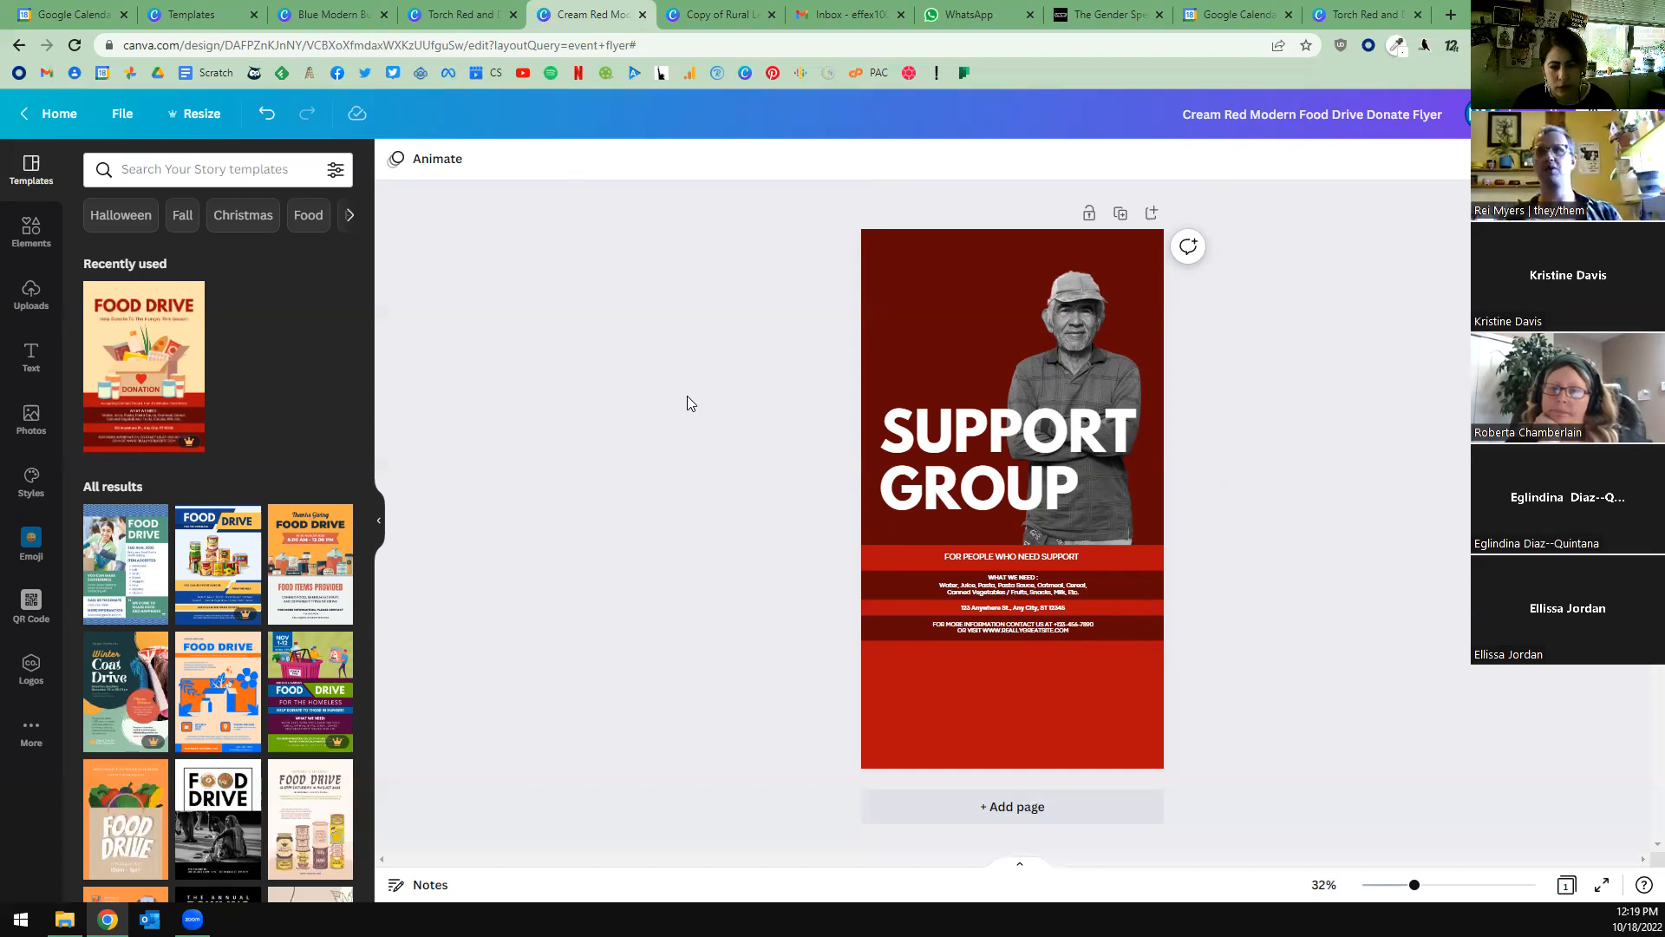
Enlarge the man's cutout slightly and reposition it behind the SUPPORT GROUP heading, toward the flyer's right edge.
{"action": "left_click", "coordinate": [1067, 323]}
{"action": "left_click_drag", "start_coordinate": [889, 659], "coordinate": [845, 718]}
{"action": "left_click_drag", "start_coordinate": [1060, 359], "coordinate": [1067, 327]}
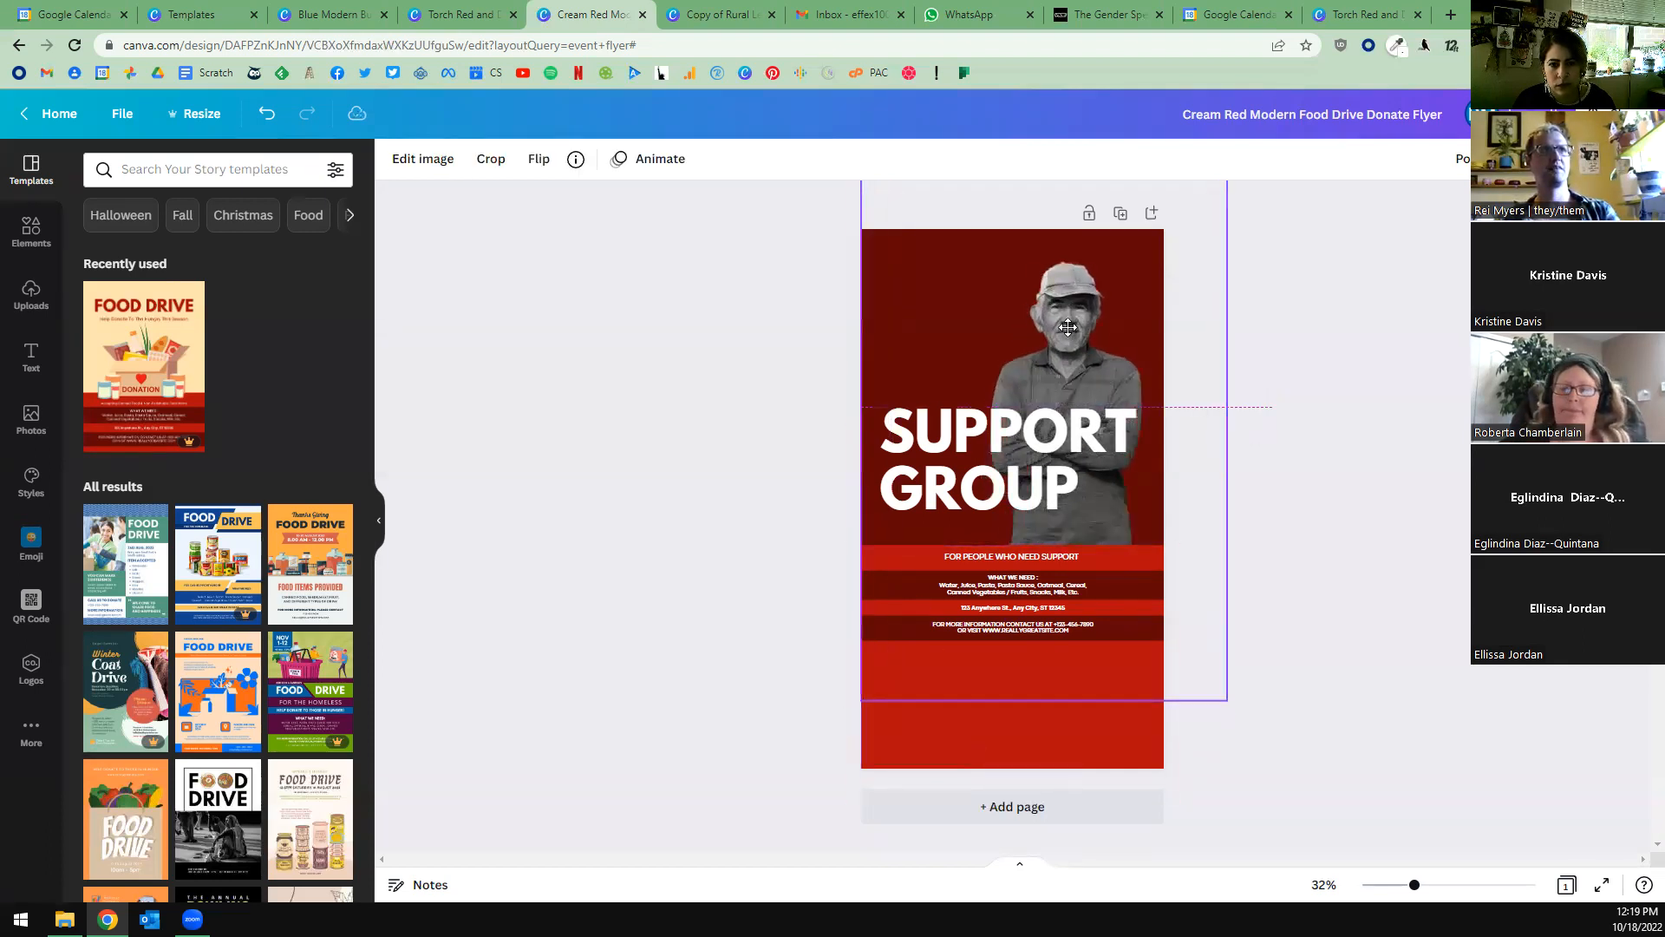
{"action": "left_click", "coordinate": [720, 424]}
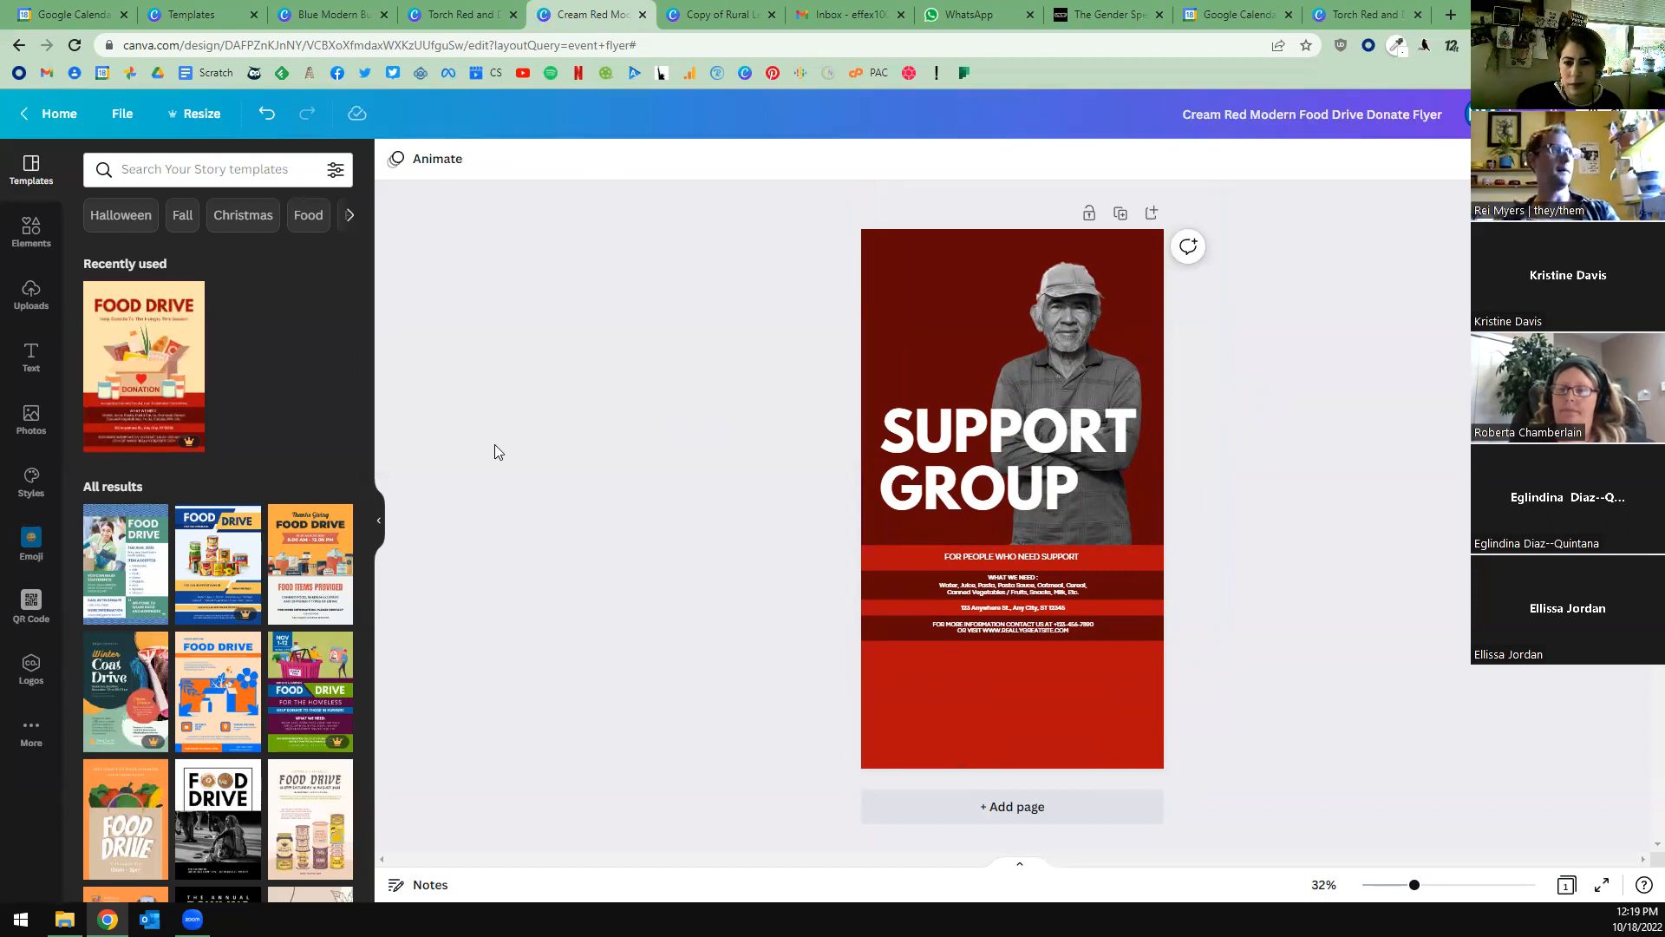
{"action": "scroll", "coordinate": [231, 562], "scroll_direction": "down", "scroll_amount": 3}
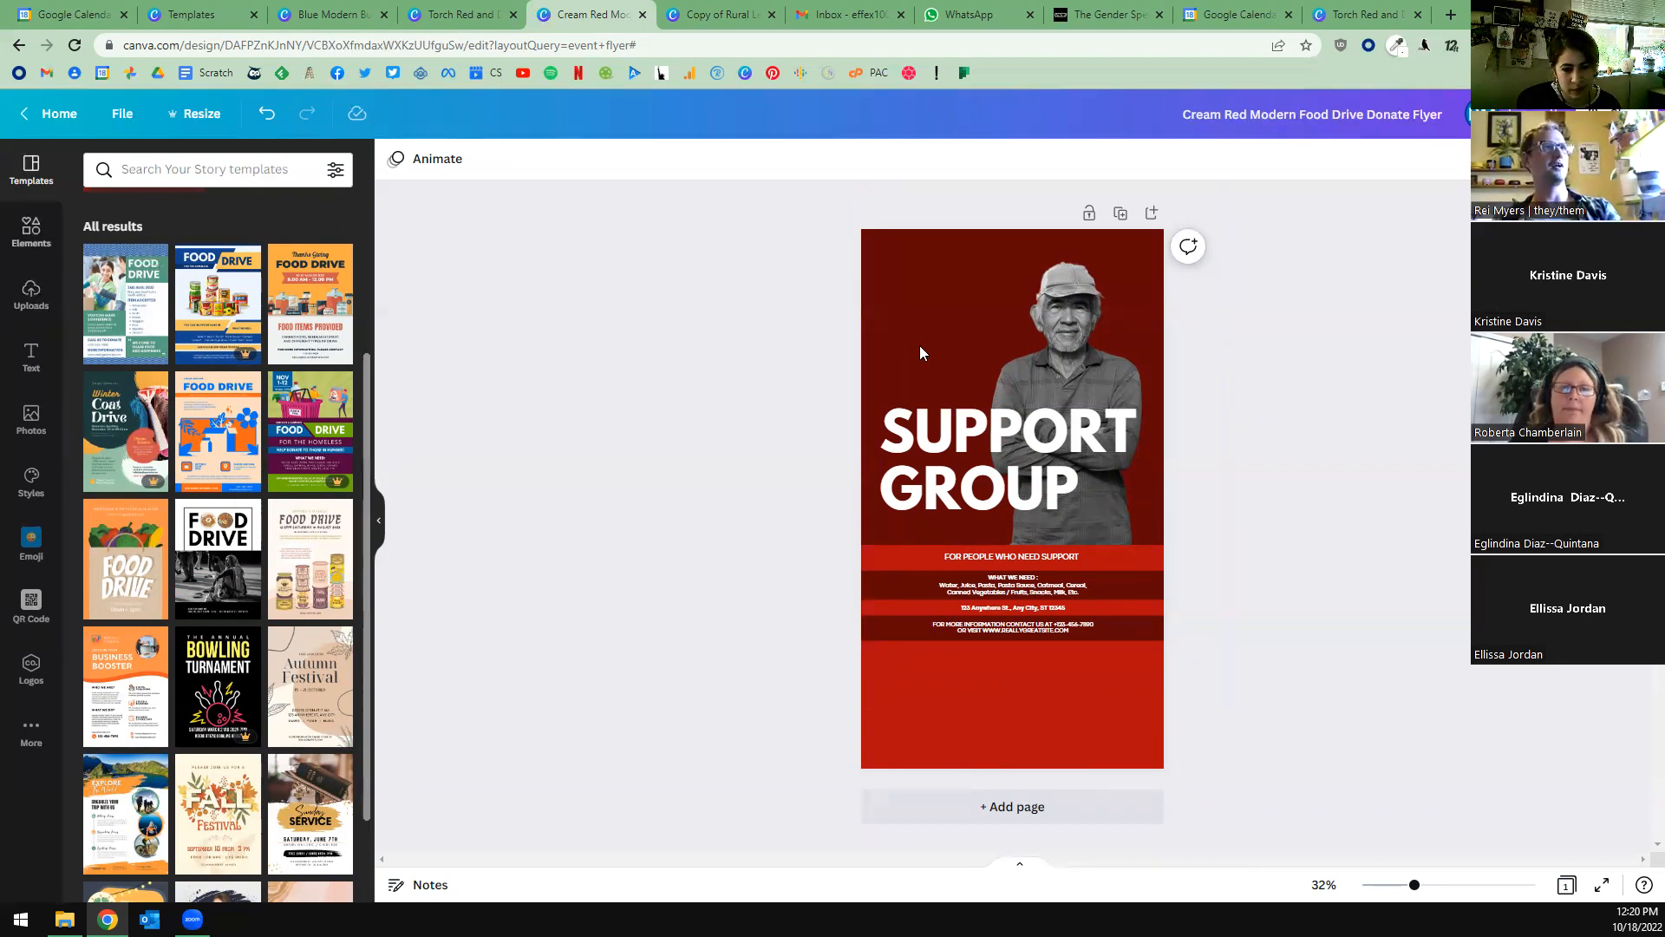
{"action": "left_click_drag", "start_coordinate": [1058, 359], "coordinate": [1063, 368]}
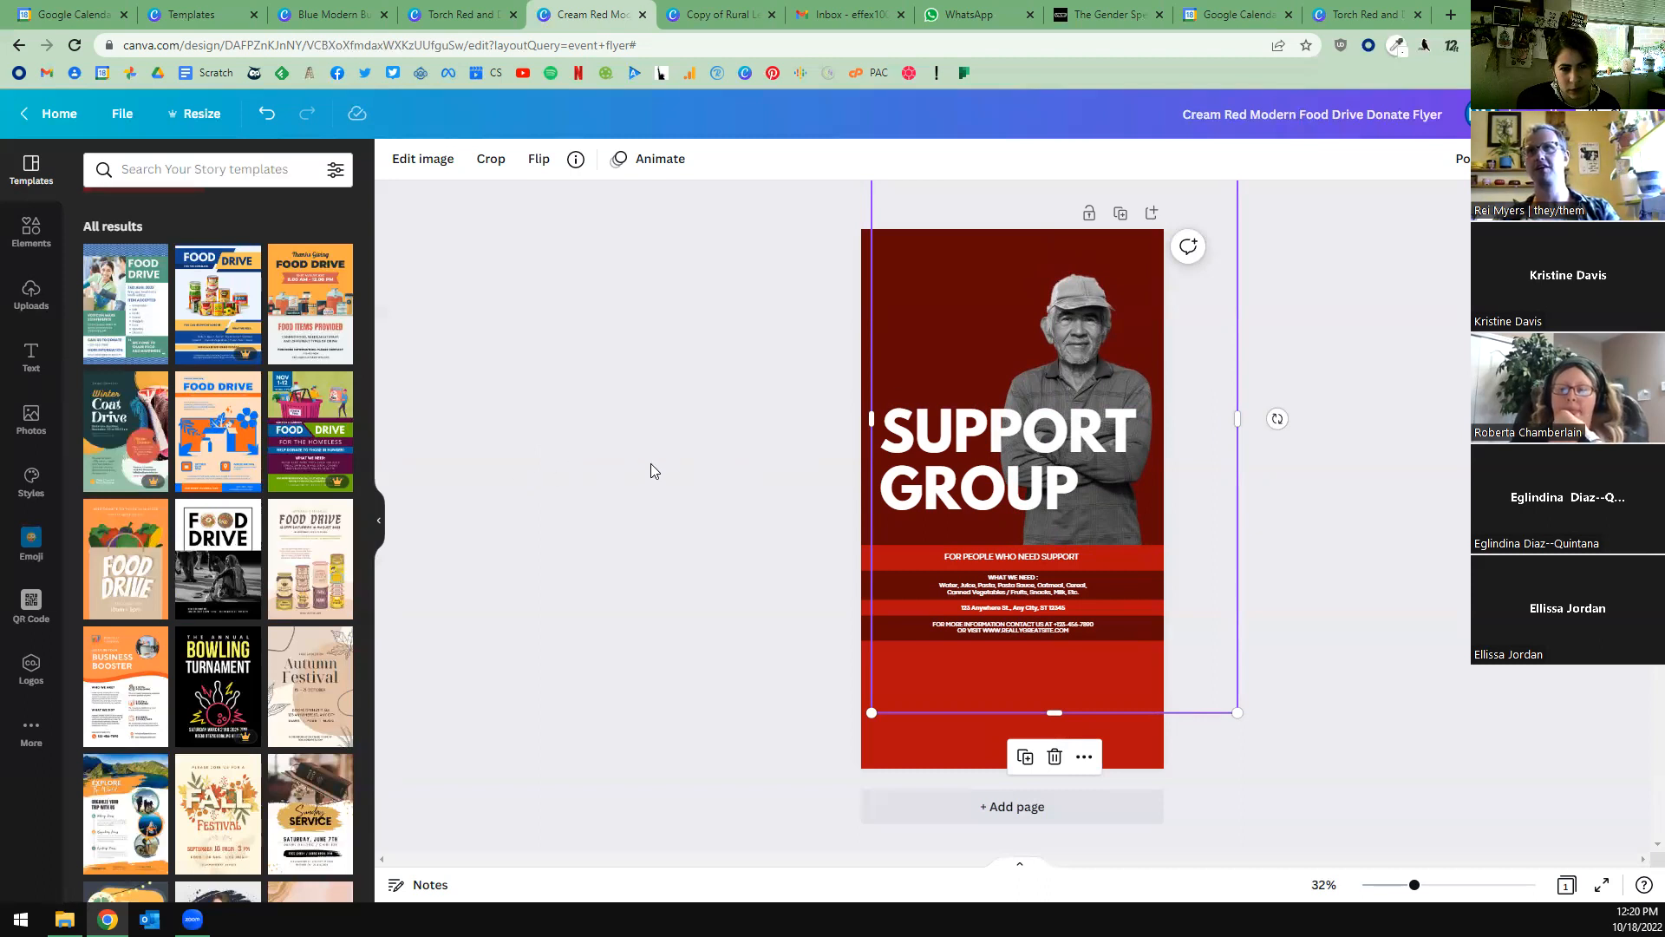
{"action": "left_click", "coordinate": [685, 500]}
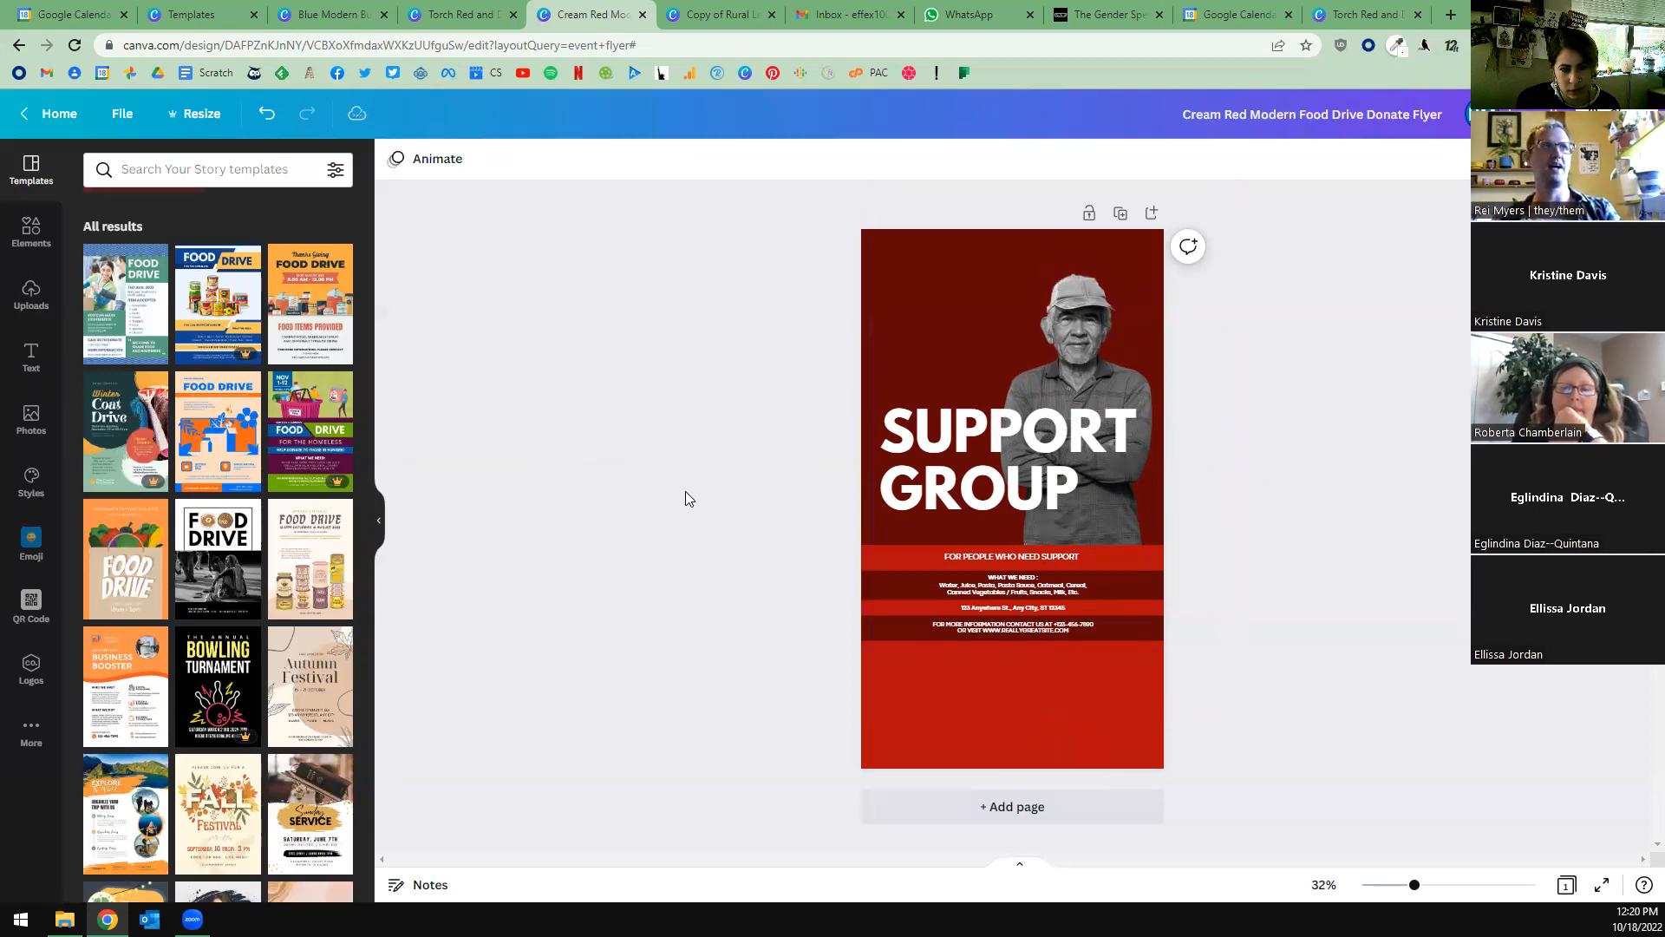
Search the elements for "orange grove" and look through the mixed results.
{"action": "left_click", "coordinate": [32, 230]}
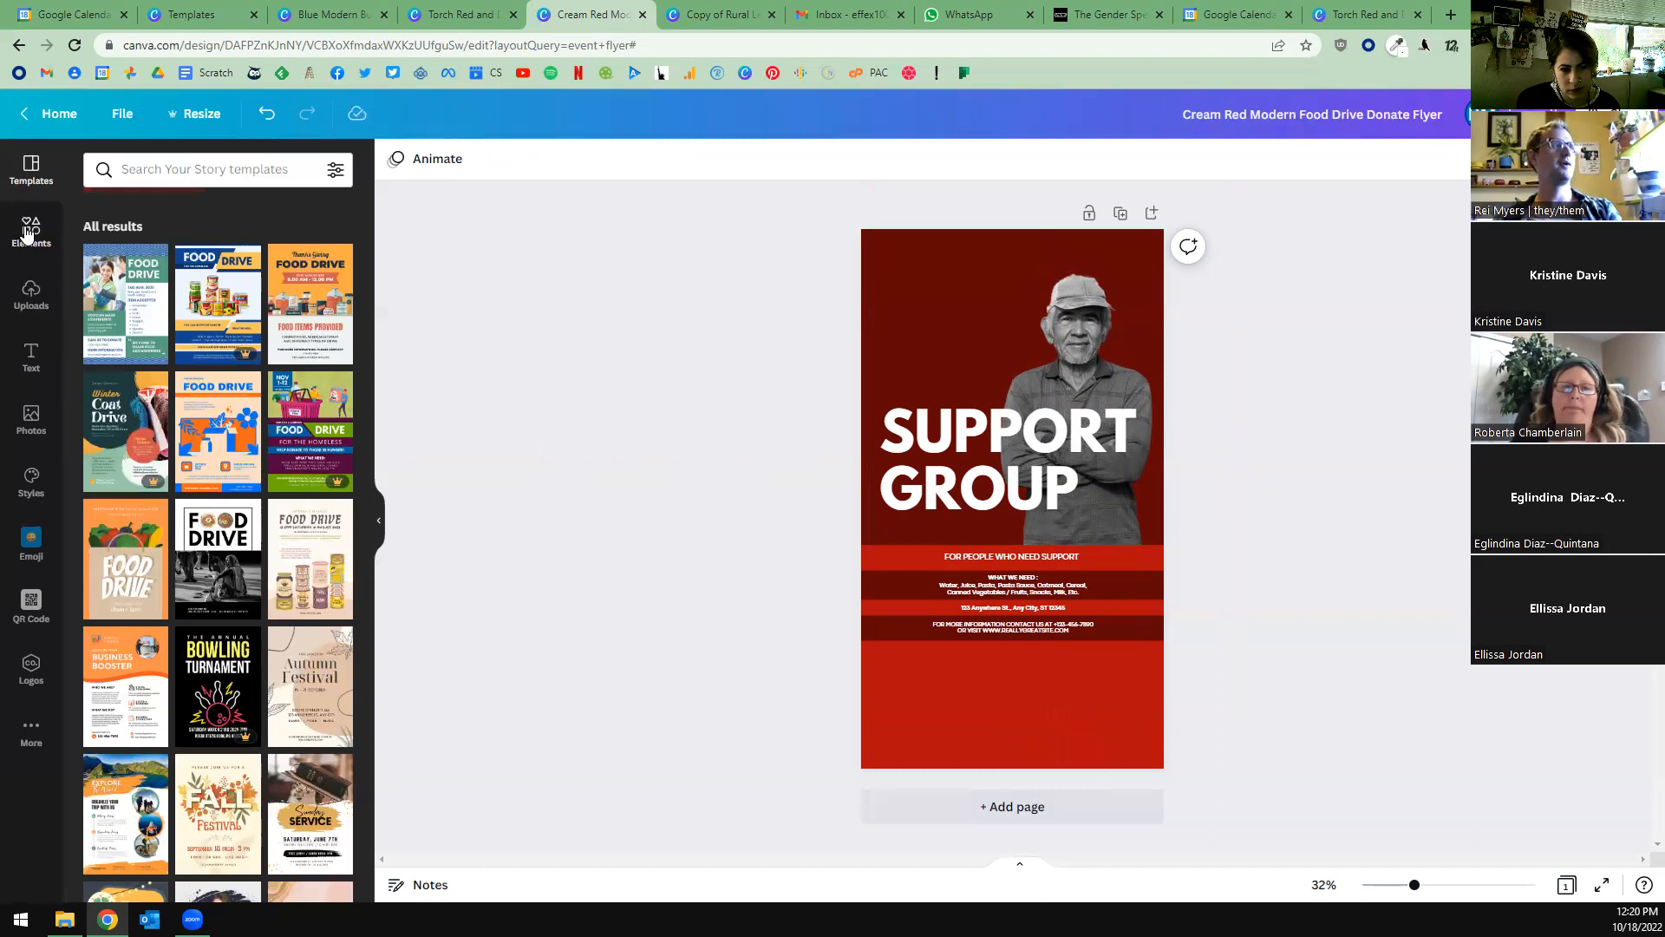
{"action": "left_click", "coordinate": [186, 171]}
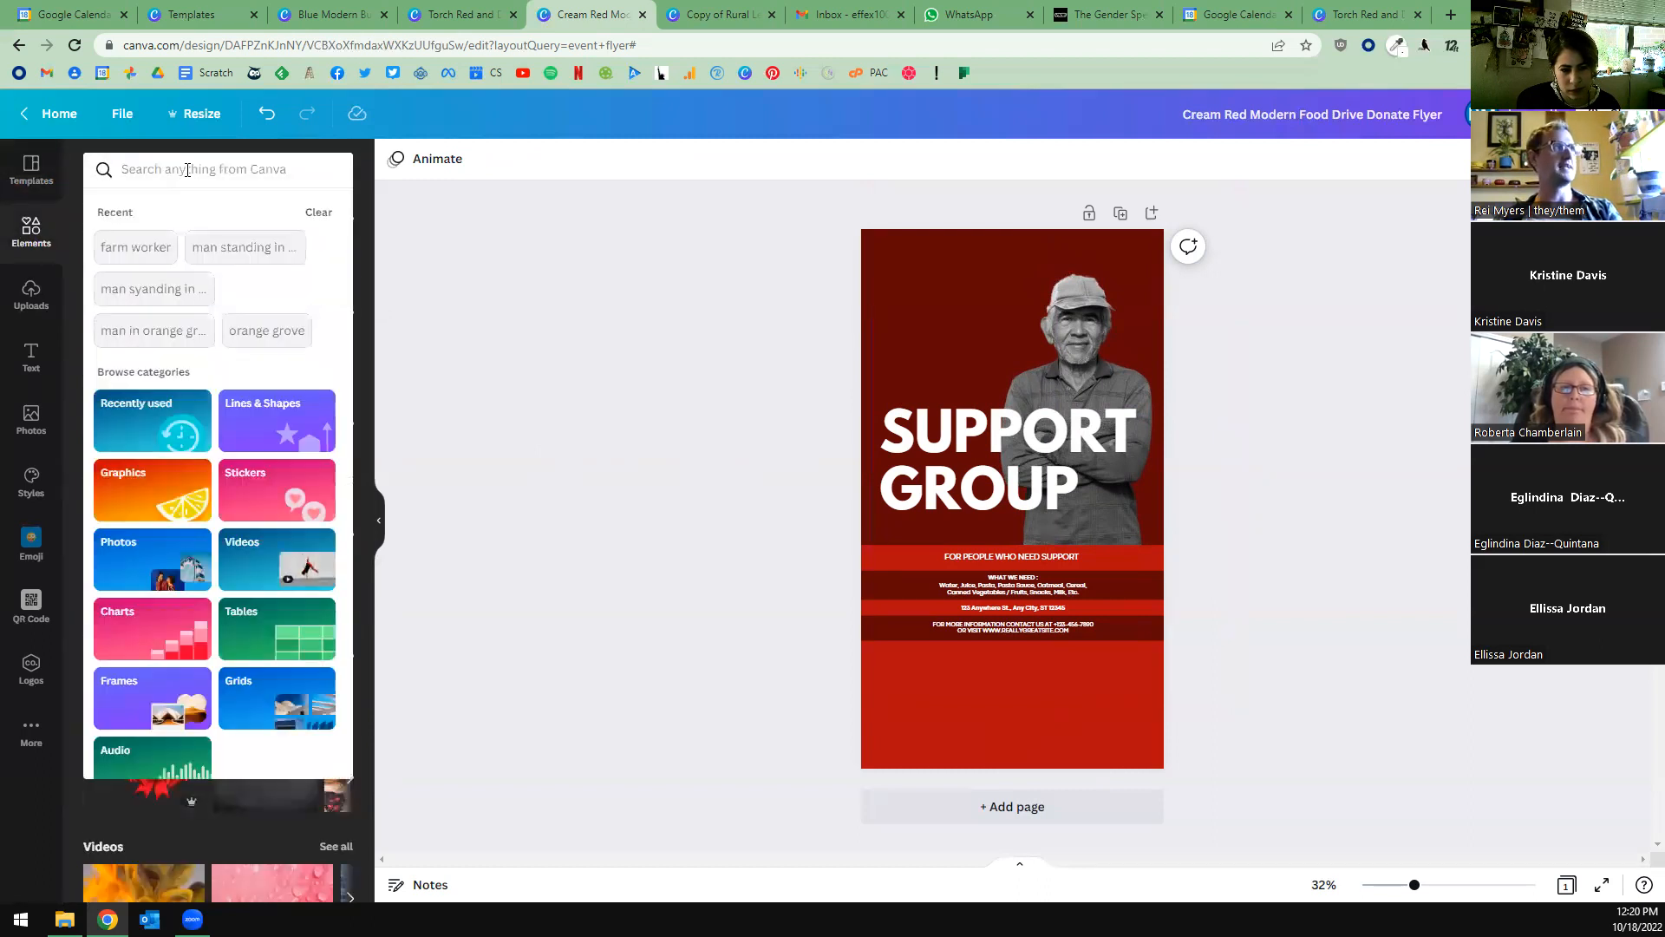
{"action": "type", "text": "orange"}
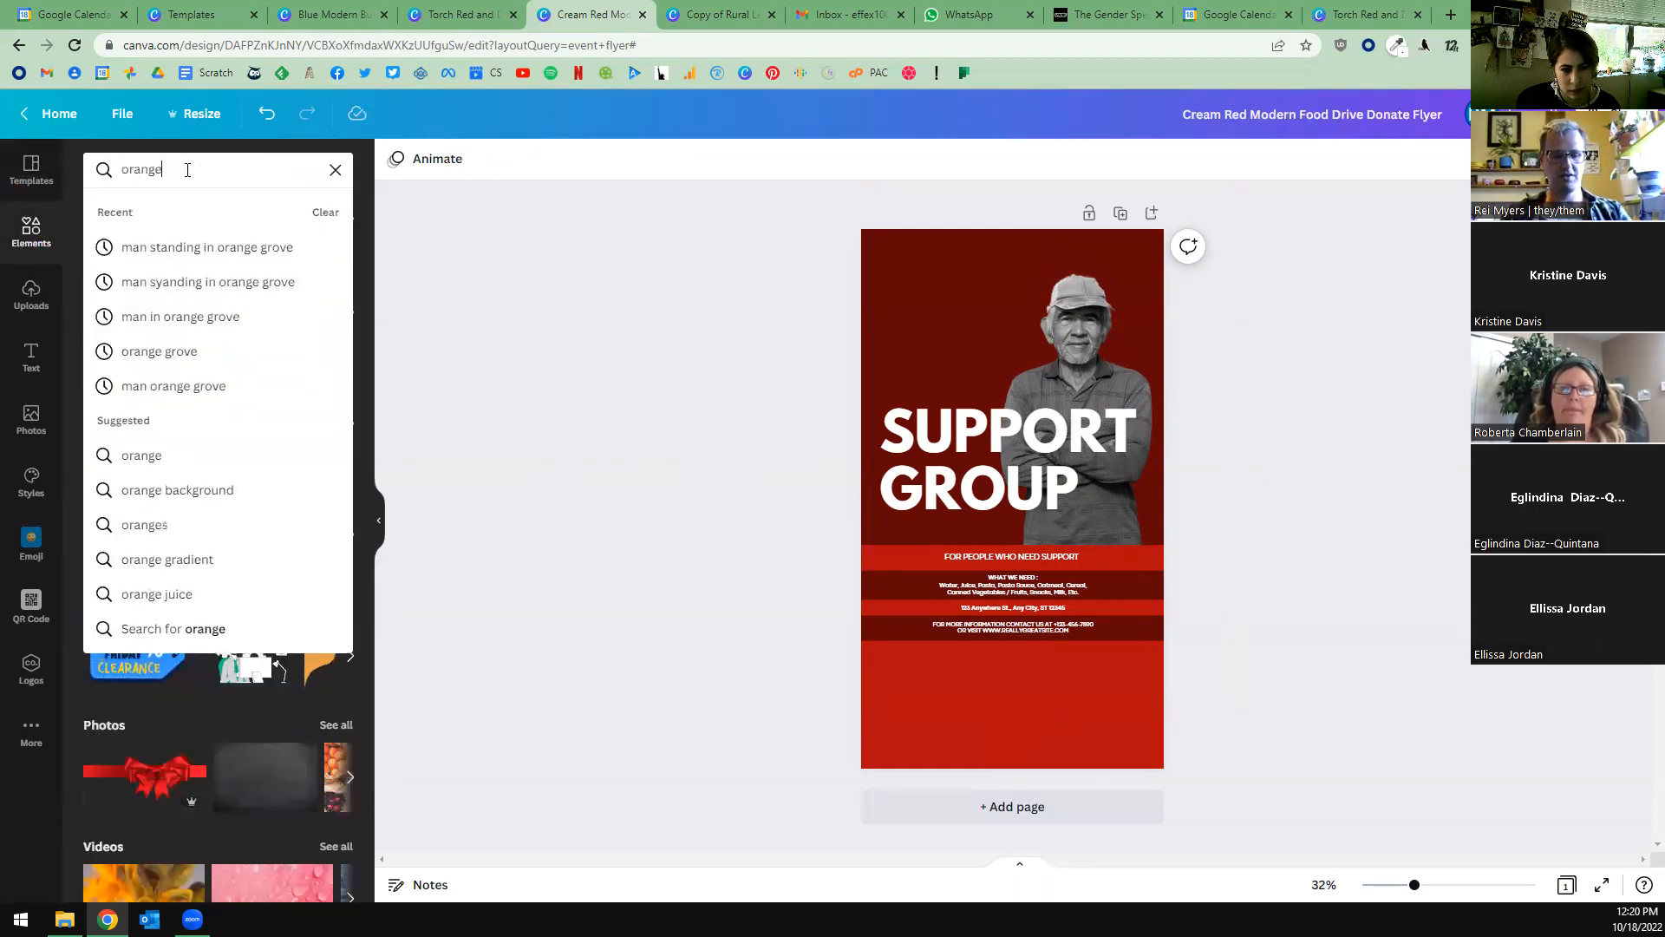
{"action": "type", "text": " grove"}
{"action": "key", "text": "Return"}
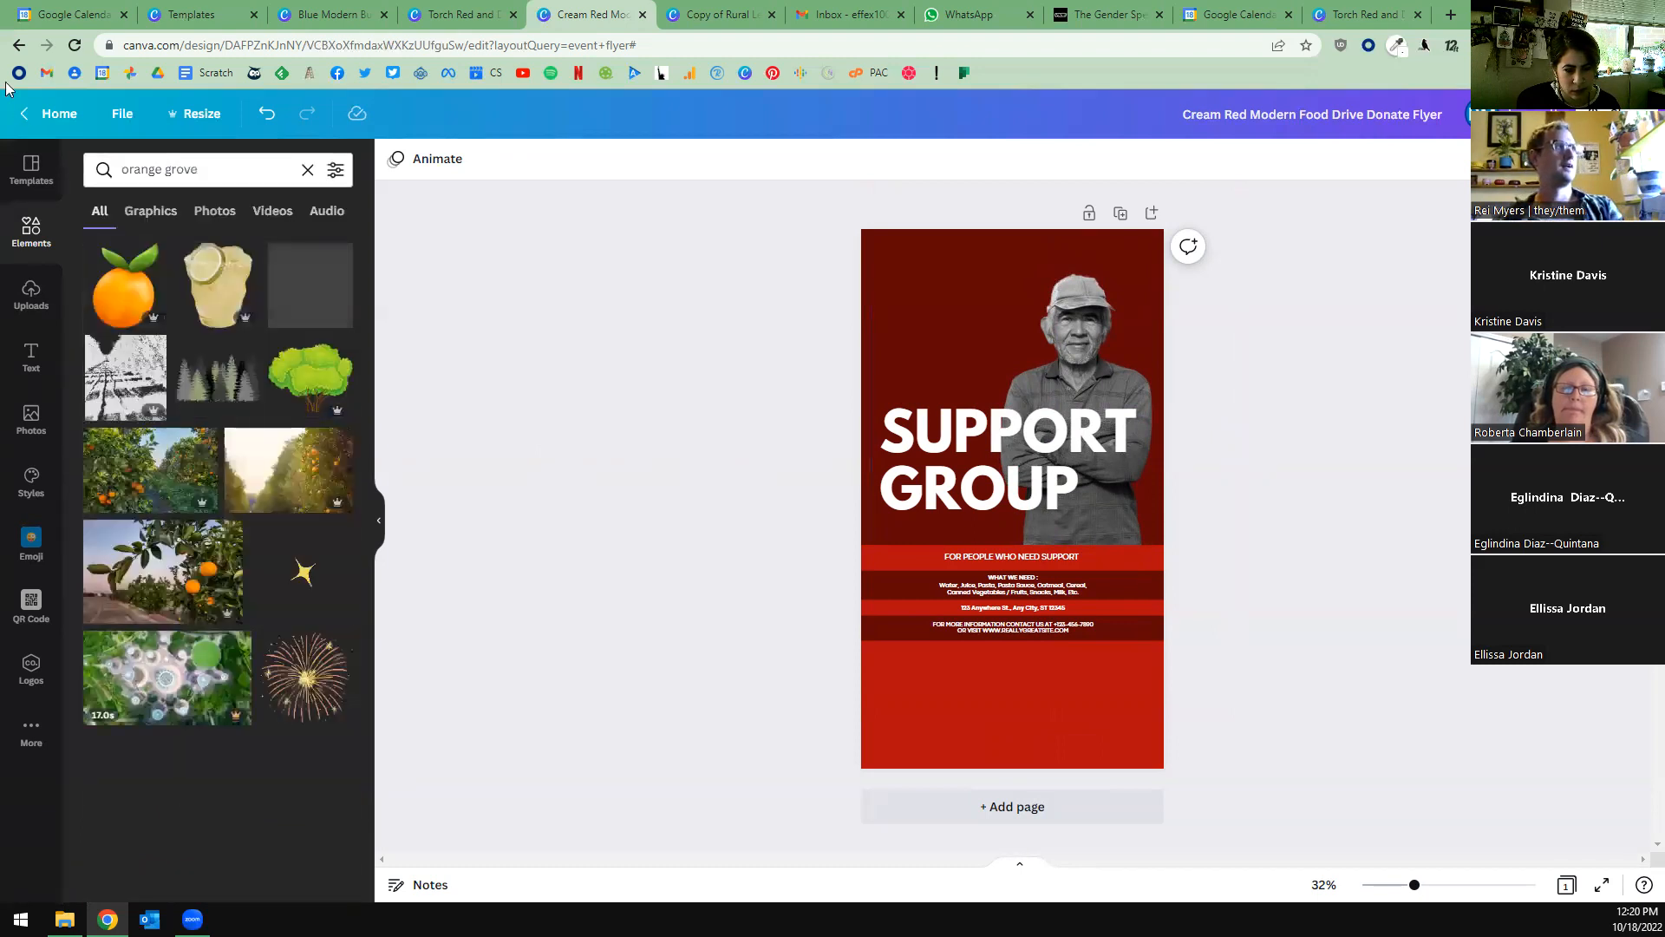
{"action": "scroll", "coordinate": [217, 521], "scroll_direction": "down", "scroll_amount": 4}
{"action": "scroll", "coordinate": [199, 390], "scroll_direction": "up", "scroll_amount": 4}
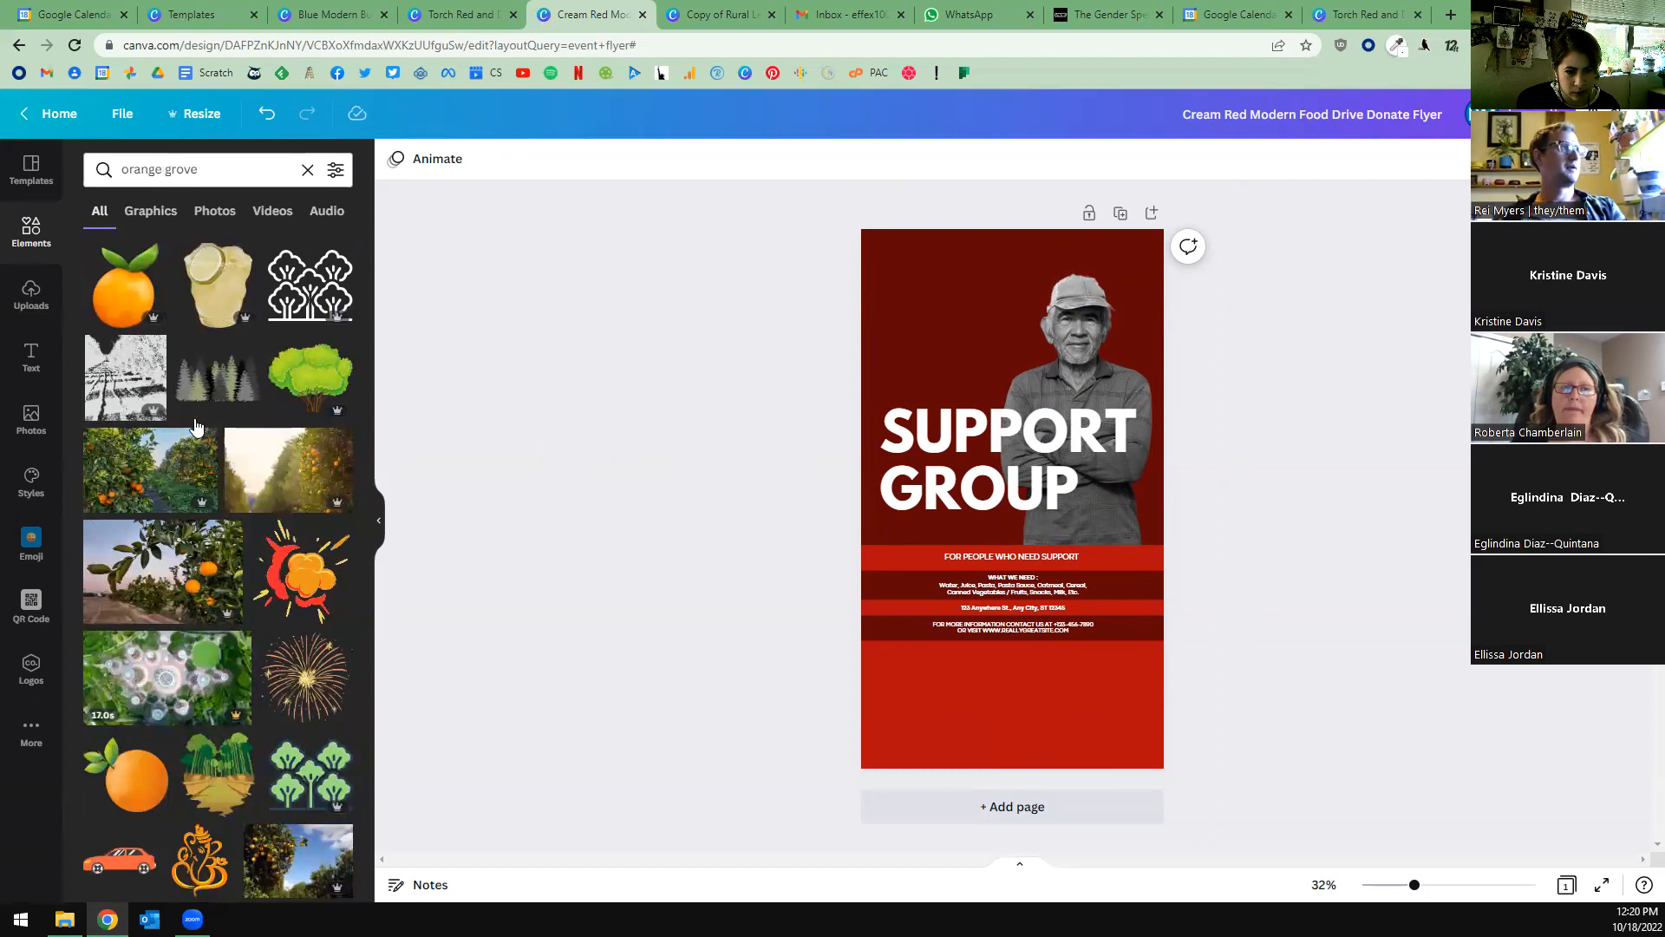
{"action": "scroll", "coordinate": [189, 505], "scroll_direction": "down", "scroll_amount": 5}
{"action": "scroll", "coordinate": [189, 505], "scroll_direction": "down", "scroll_amount": 4}
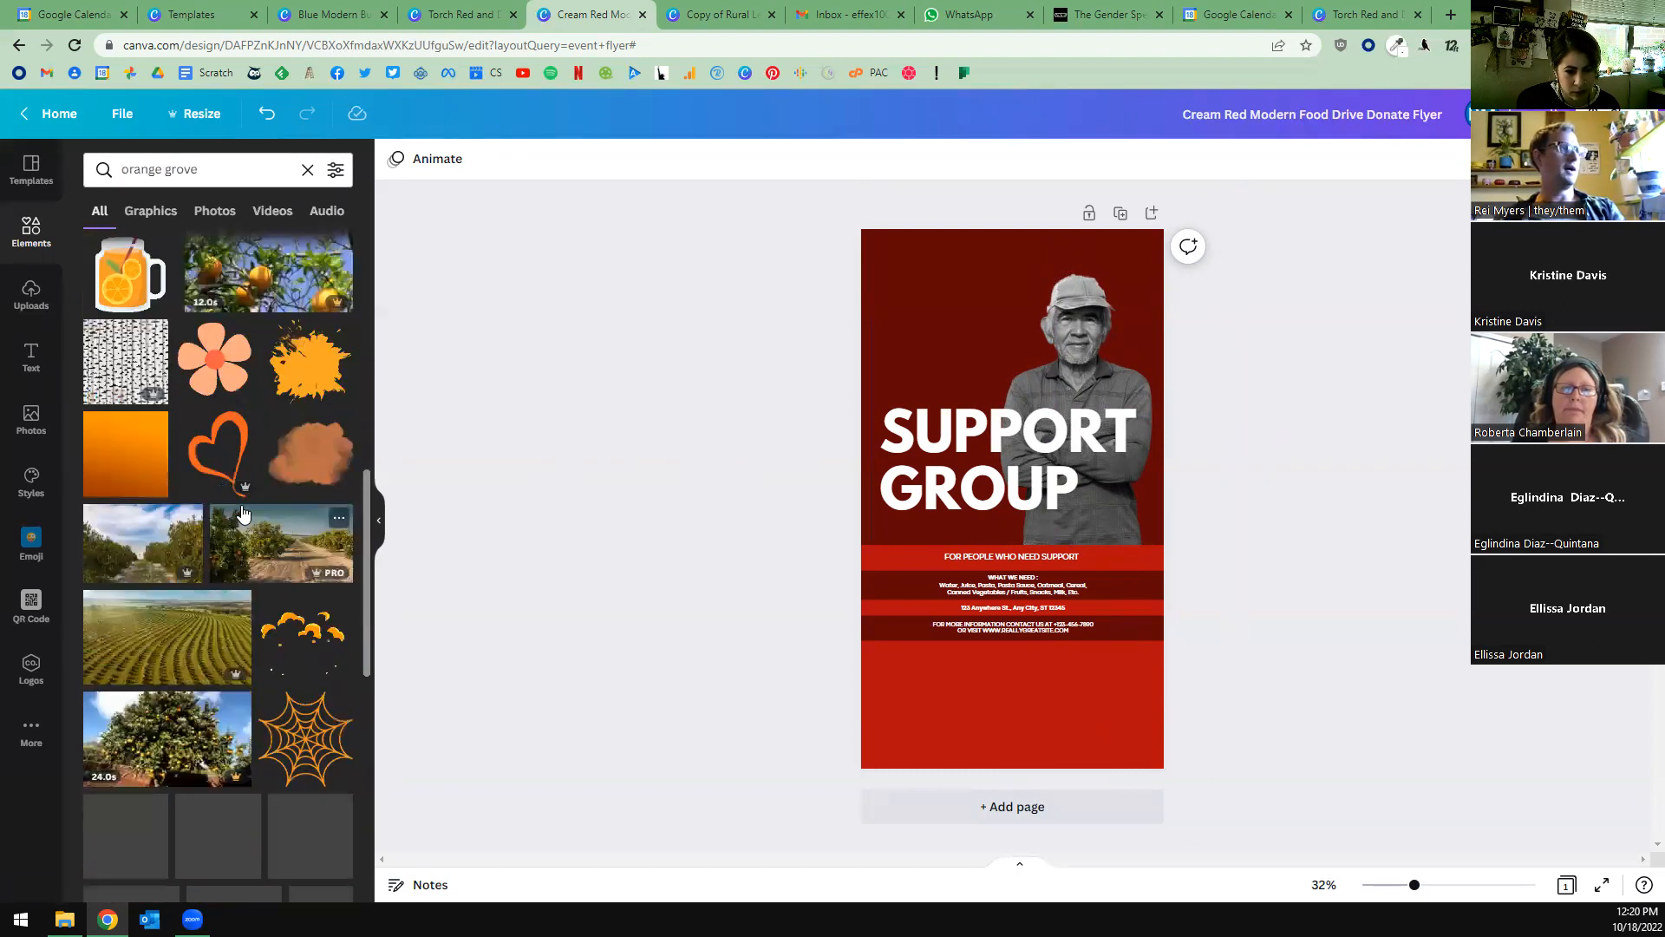
Restrict the orange grove results to photos and browse them.
{"action": "left_click", "coordinate": [222, 213]}
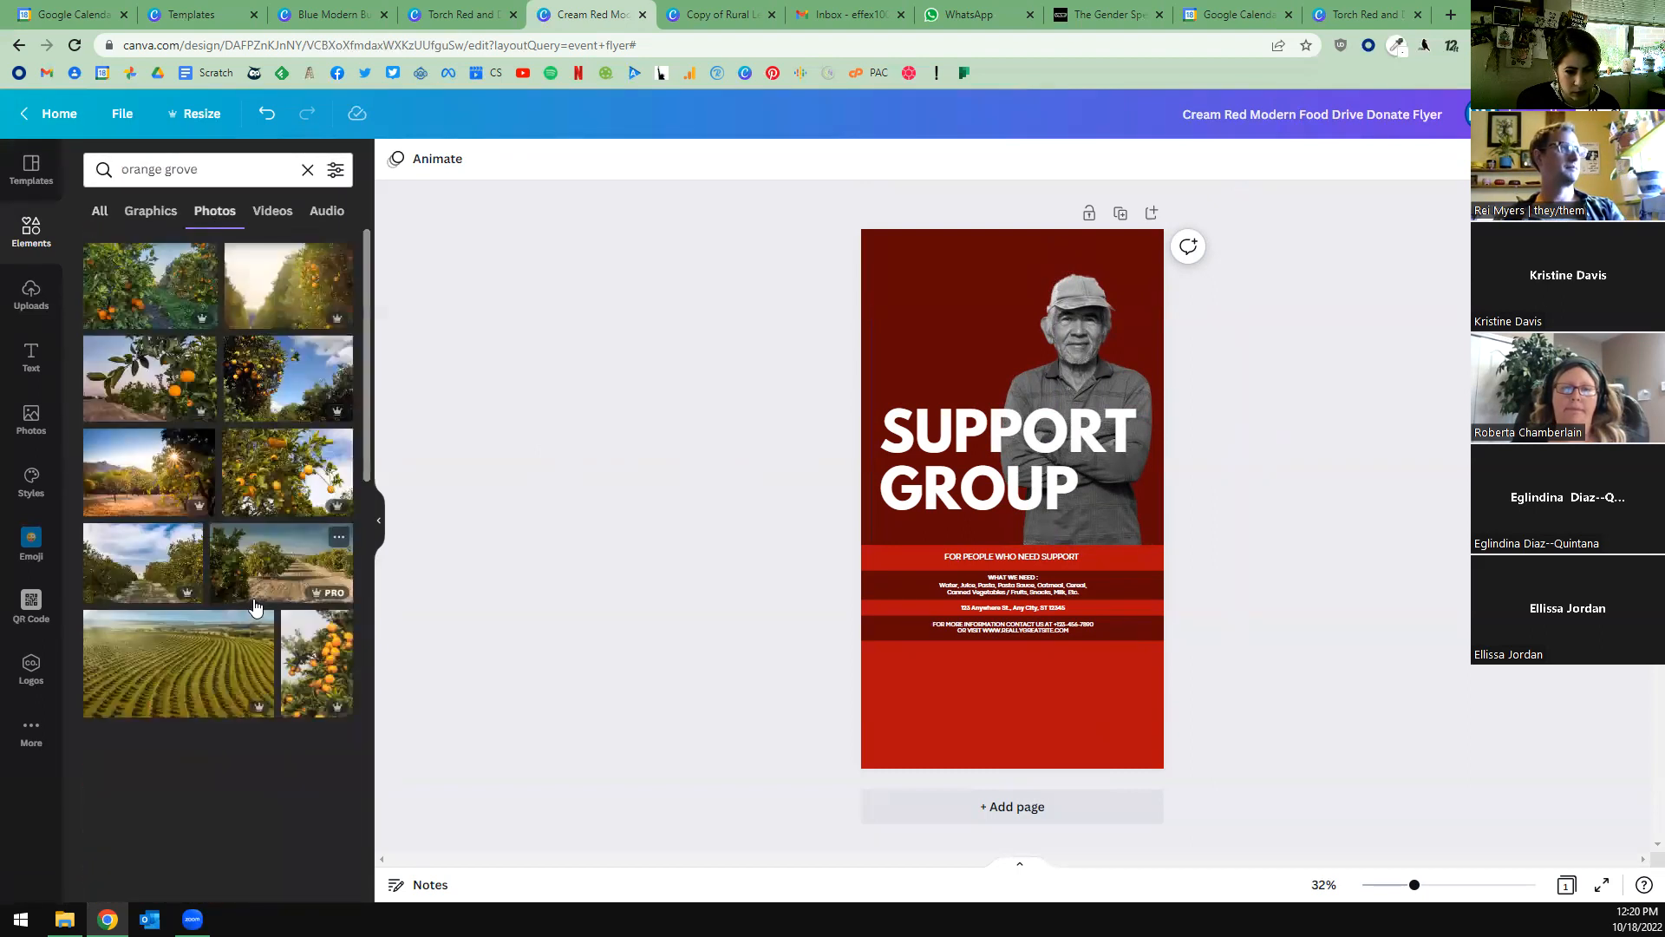
{"action": "scroll", "coordinate": [261, 582], "scroll_direction": "down", "scroll_amount": 2}
{"action": "scroll", "coordinate": [261, 582], "scroll_direction": "down", "scroll_amount": 3}
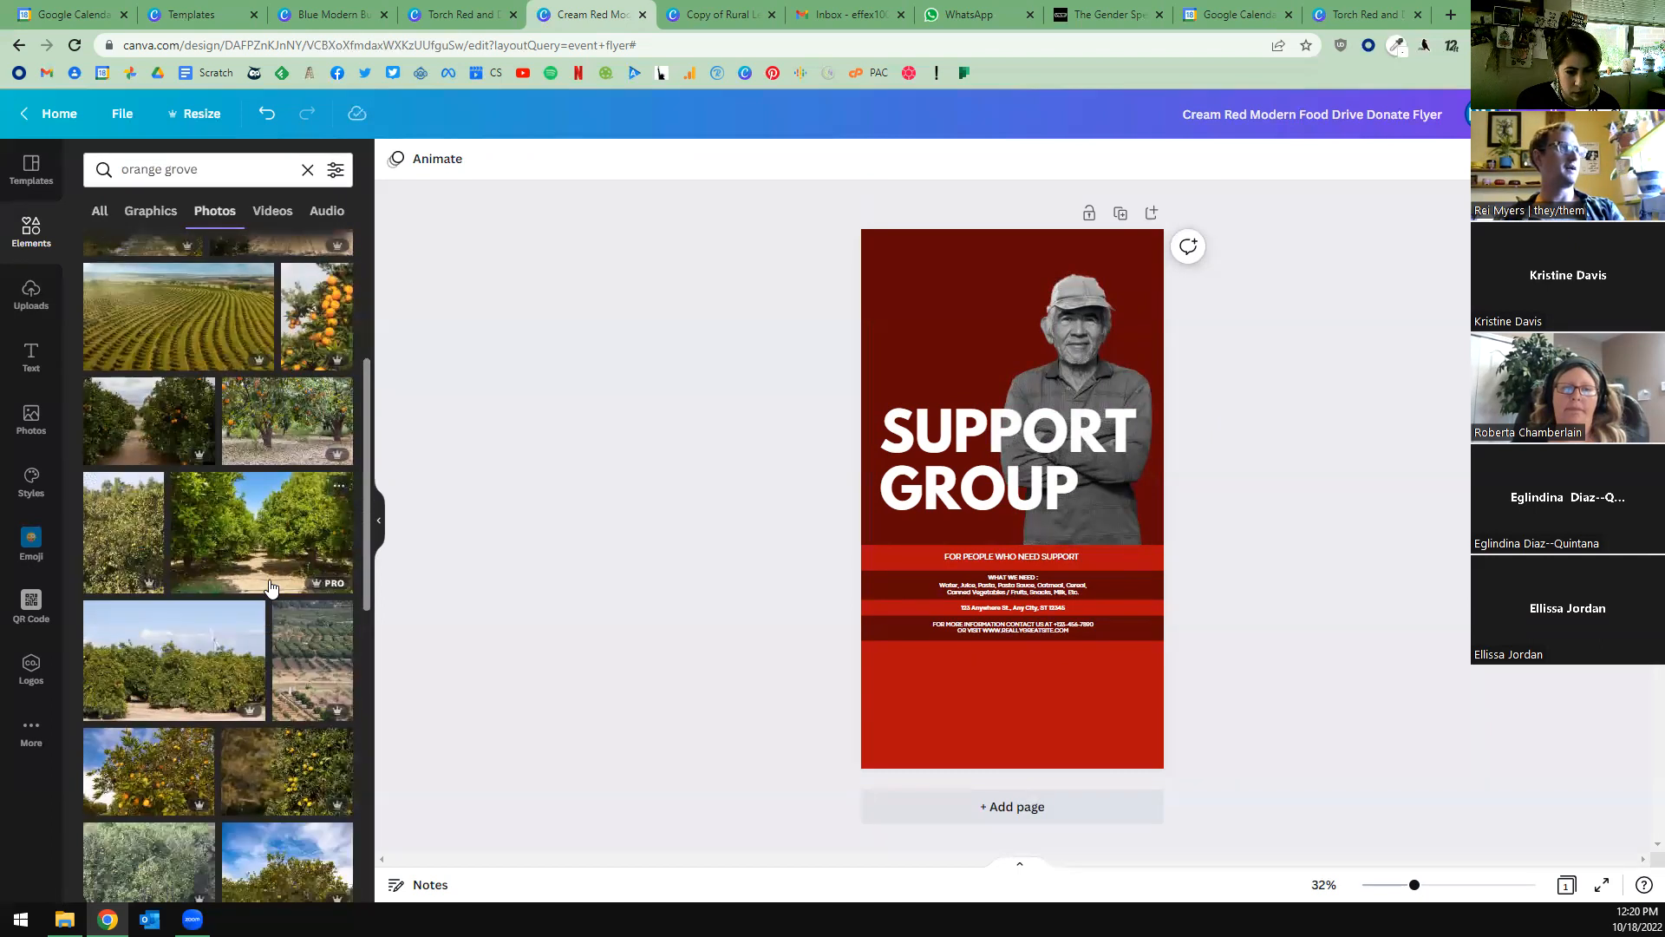
{"action": "scroll", "coordinate": [271, 555], "scroll_direction": "up", "scroll_amount": 3}
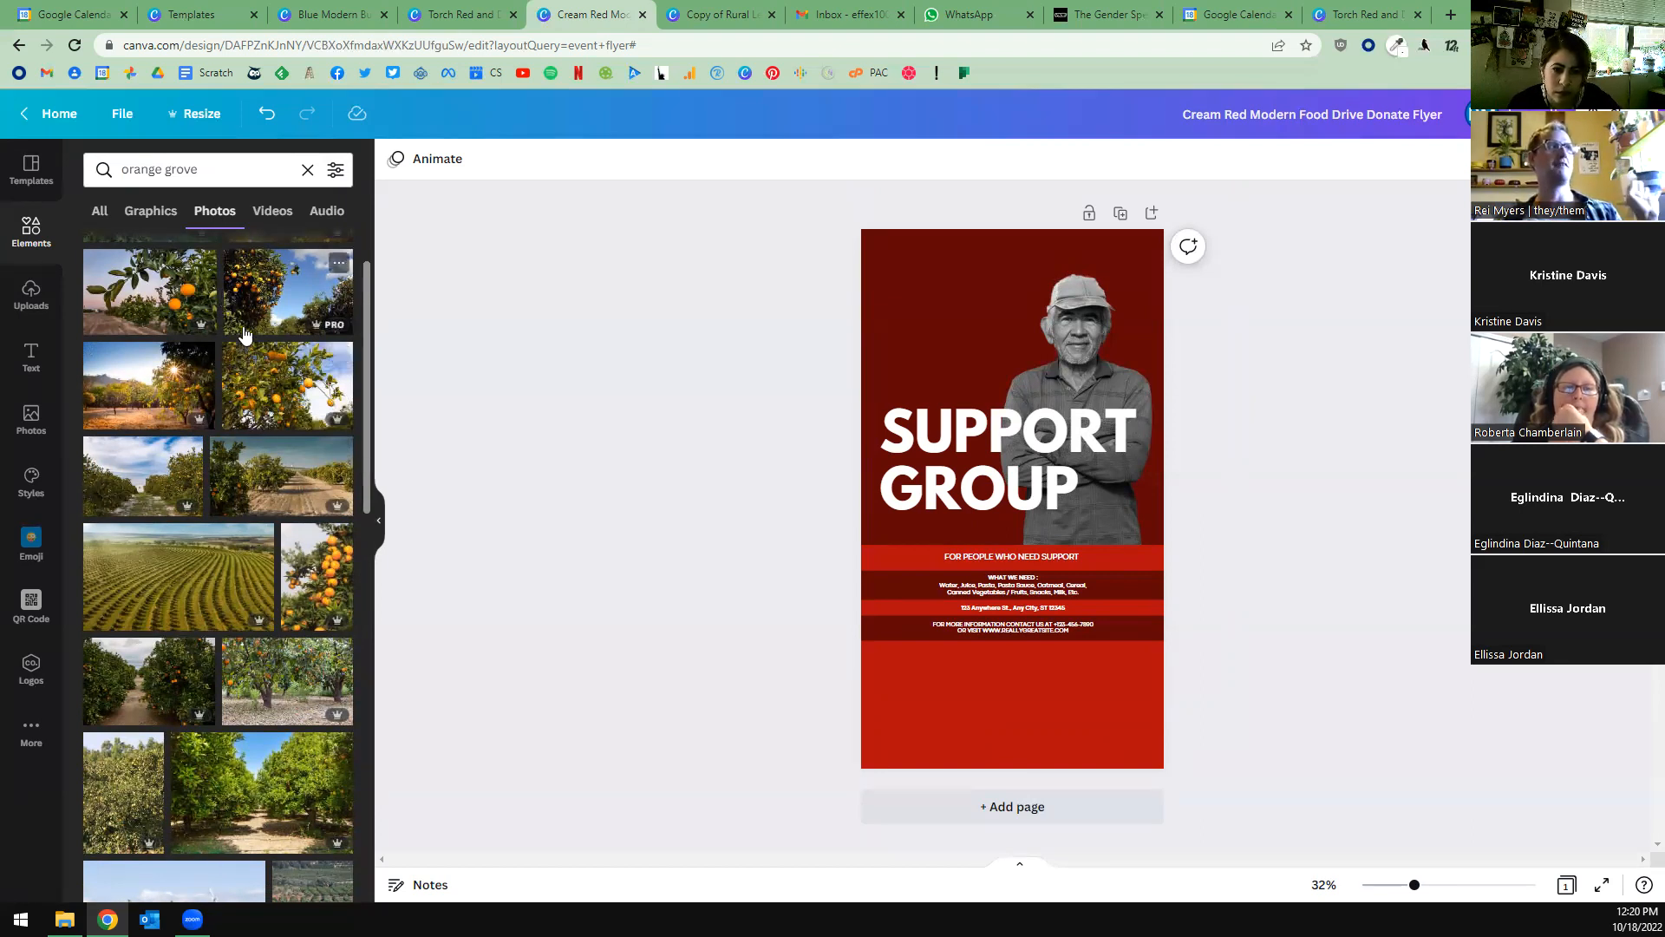
Refine the photo search to "orange grove worker".
{"action": "left_click", "coordinate": [120, 167]}
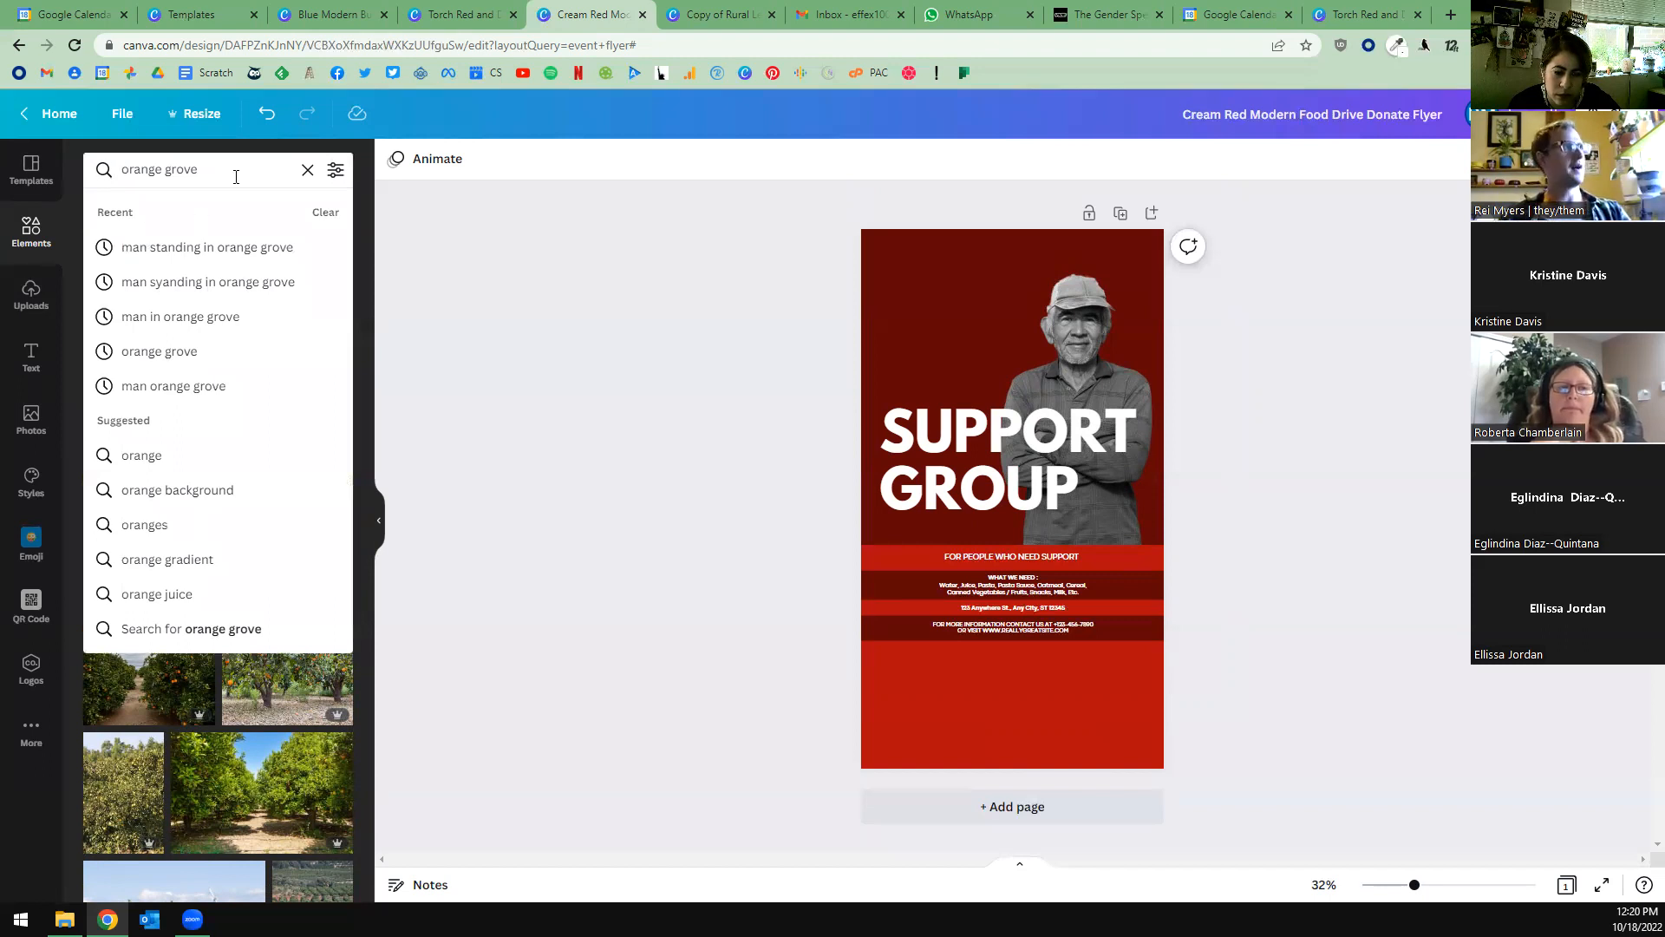
{"action": "type", "text": "worke"}
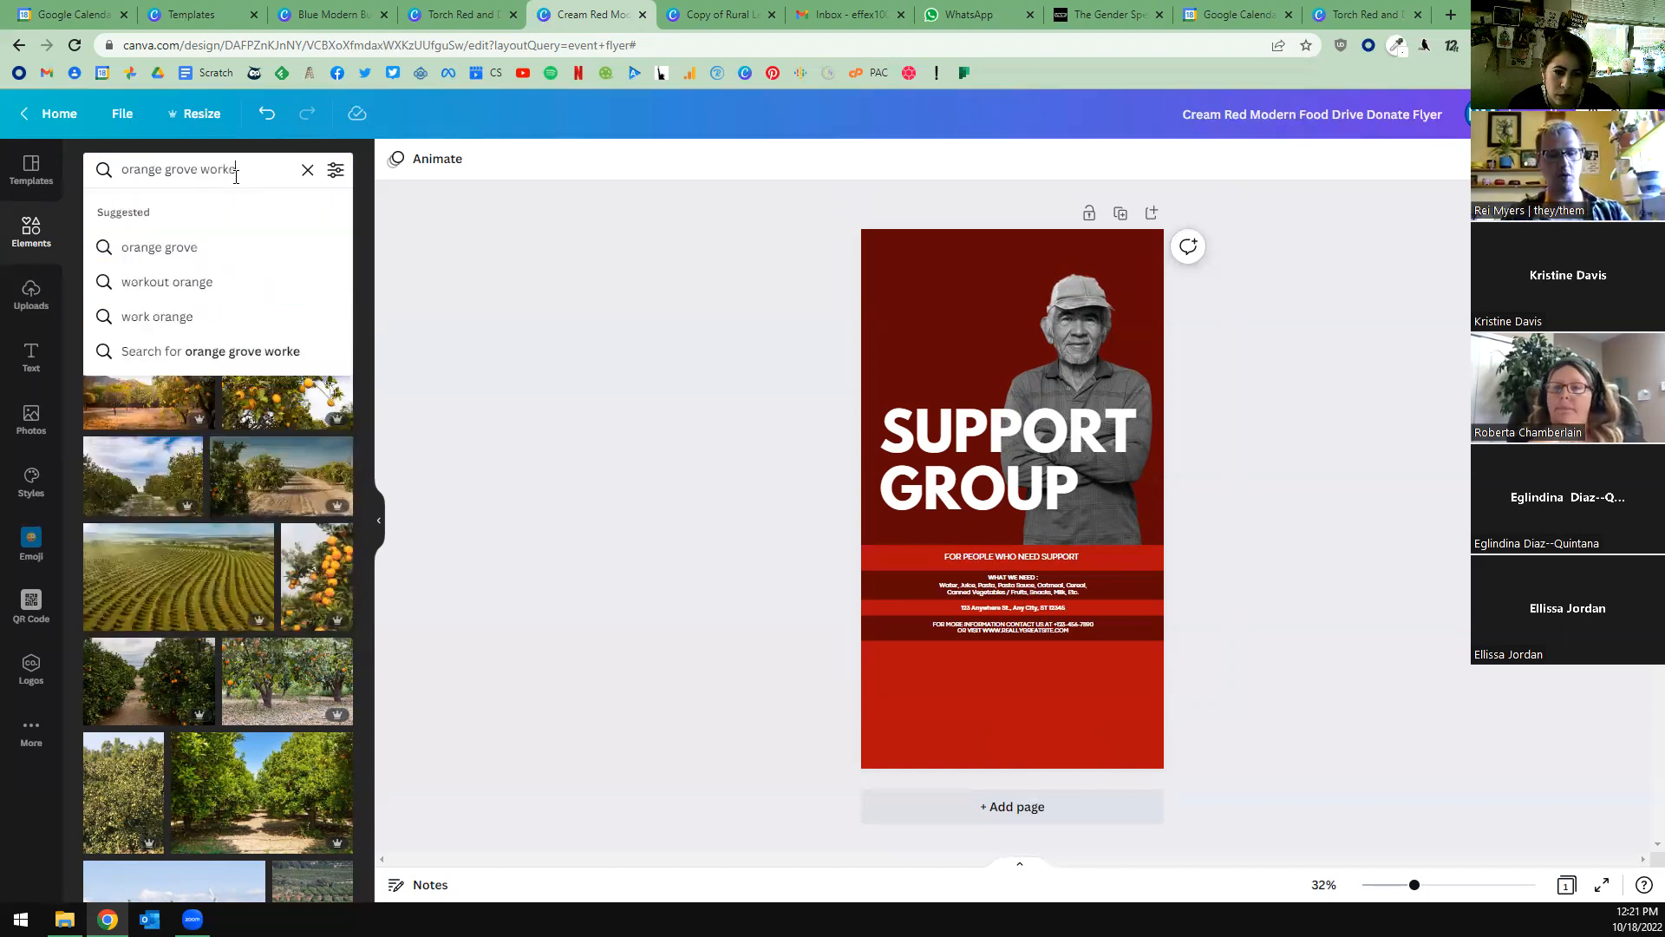
{"action": "type", "text": "r"}
{"action": "key", "text": "Return"}
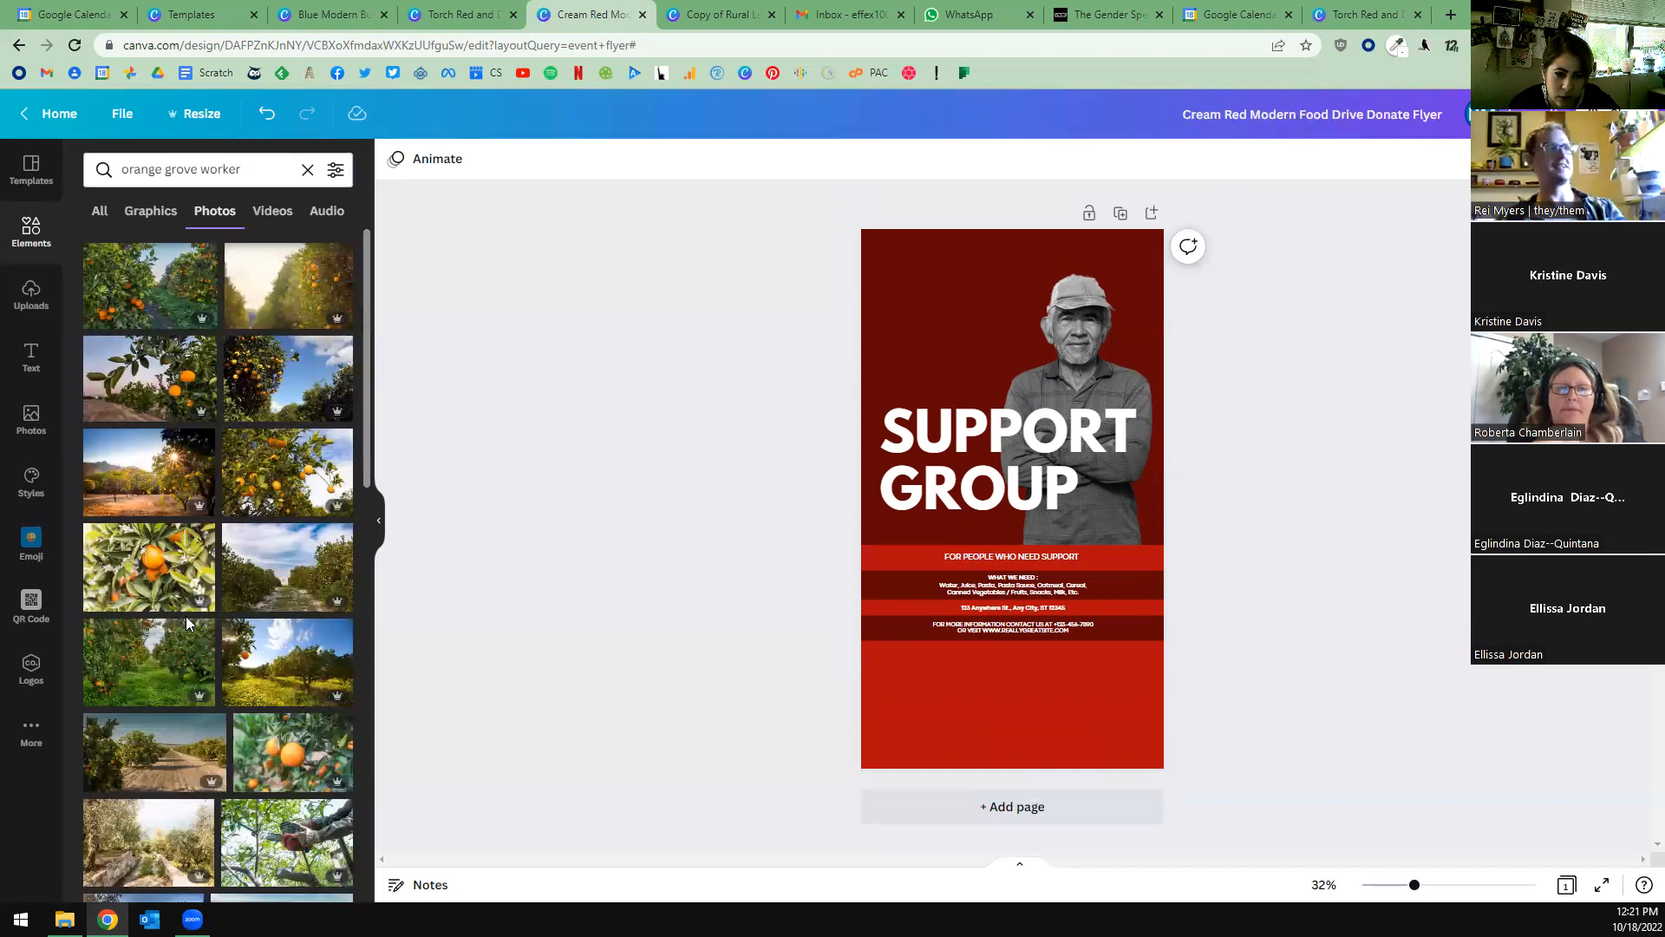
Browse the orange grove worker photos for one that shows a person working among the trees.
{"action": "scroll", "coordinate": [291, 667], "scroll_direction": "down", "scroll_amount": 2}
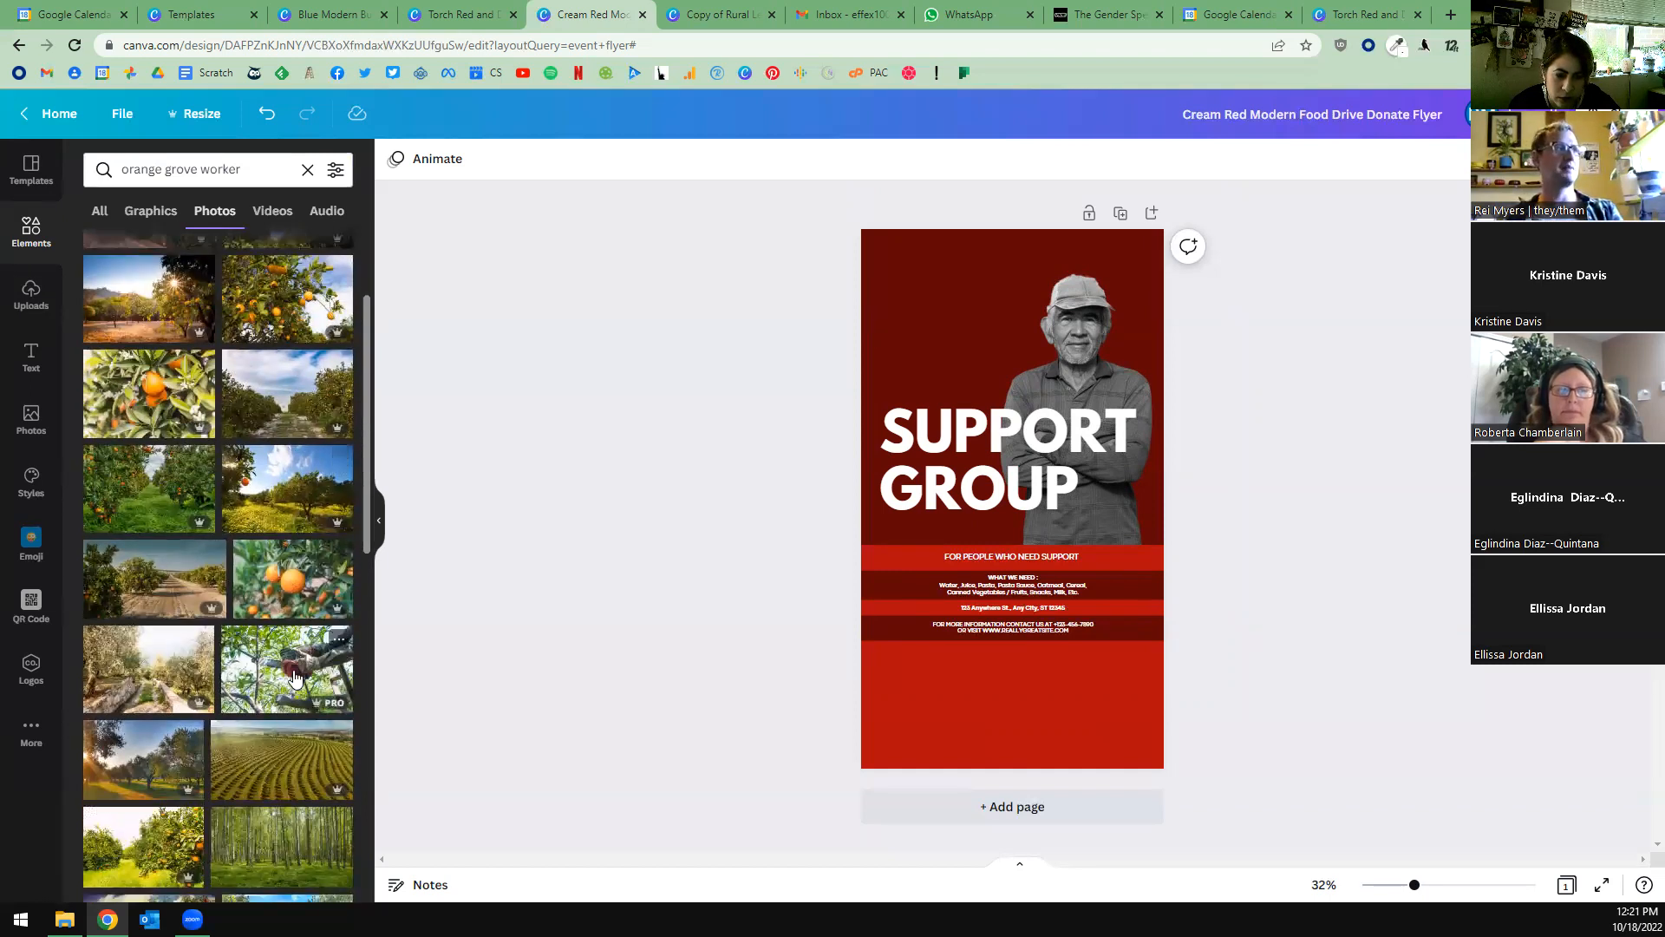
{"action": "scroll", "coordinate": [187, 681], "scroll_direction": "up", "scroll_amount": 2}
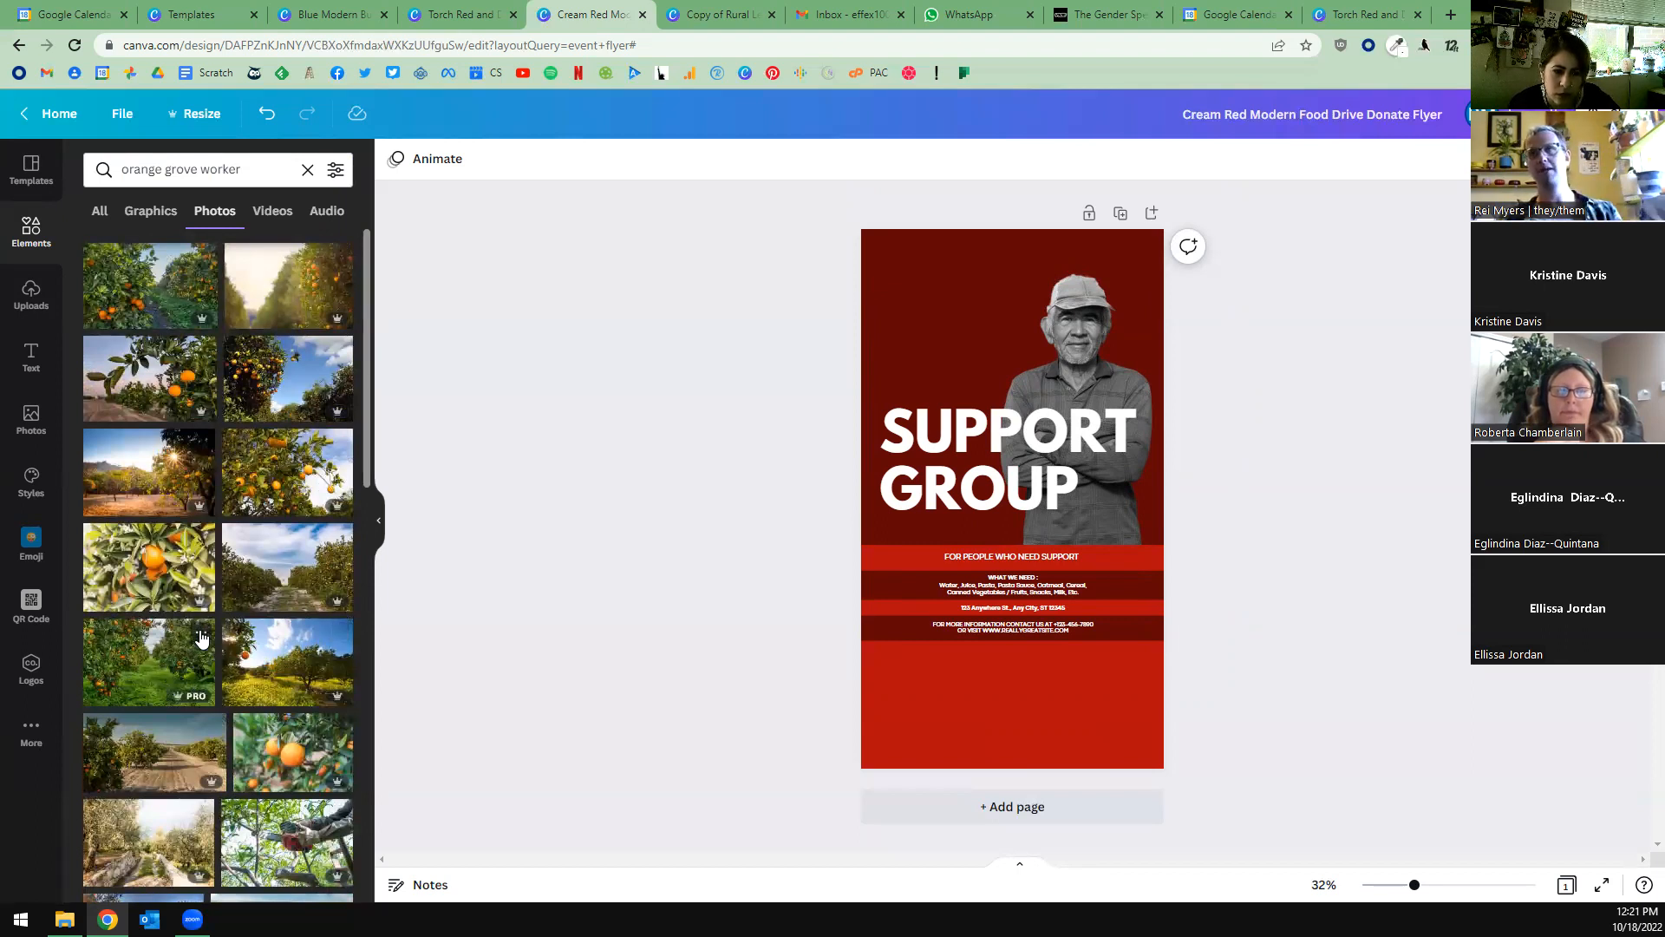
{"action": "scroll", "coordinate": [202, 625], "scroll_direction": "down", "scroll_amount": 6}
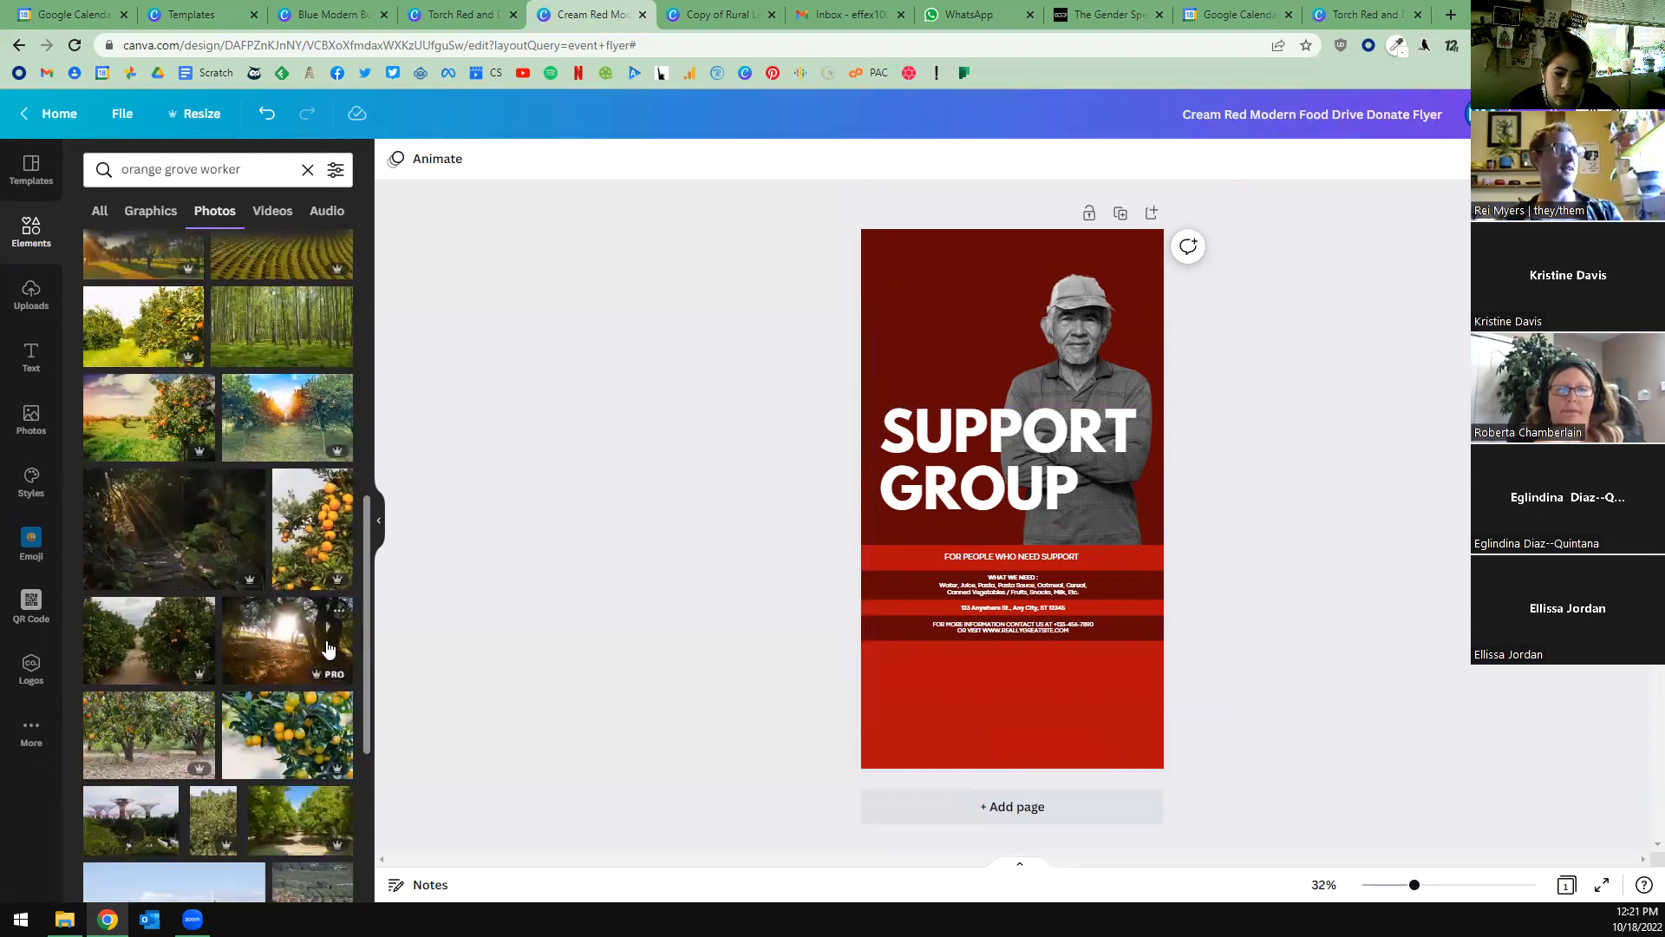
{"action": "scroll", "coordinate": [327, 642], "scroll_direction": "down", "scroll_amount": 4}
{"action": "scroll", "coordinate": [298, 639], "scroll_direction": "down", "scroll_amount": 2}
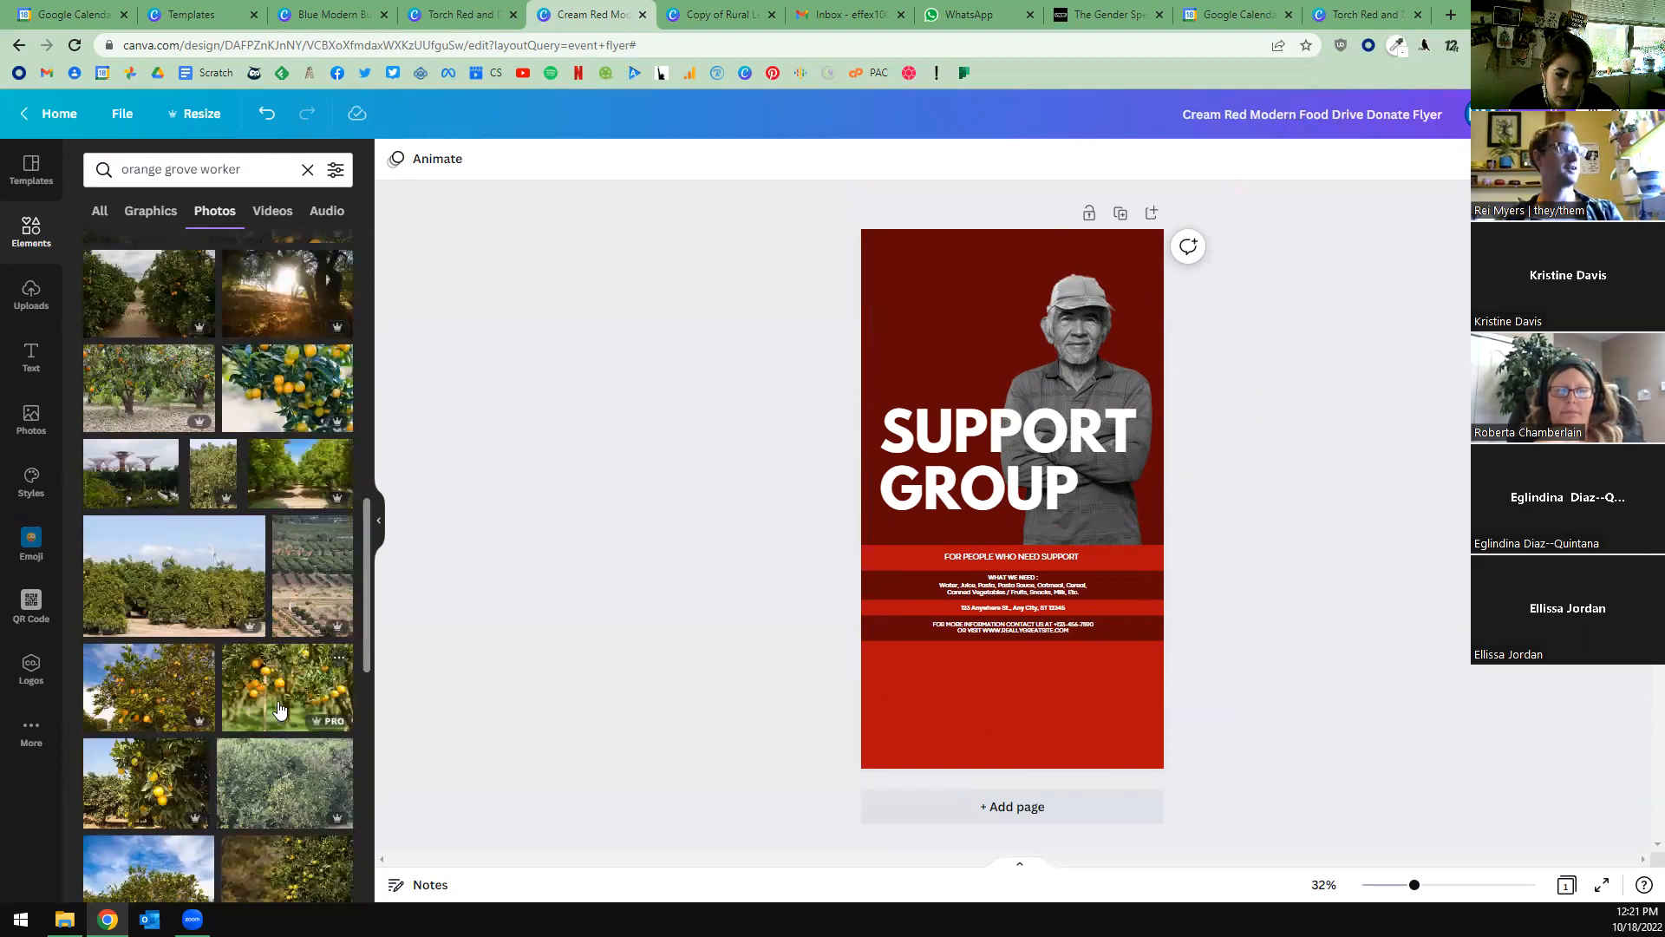
{"action": "scroll", "coordinate": [279, 709], "scroll_direction": "up", "scroll_amount": 5}
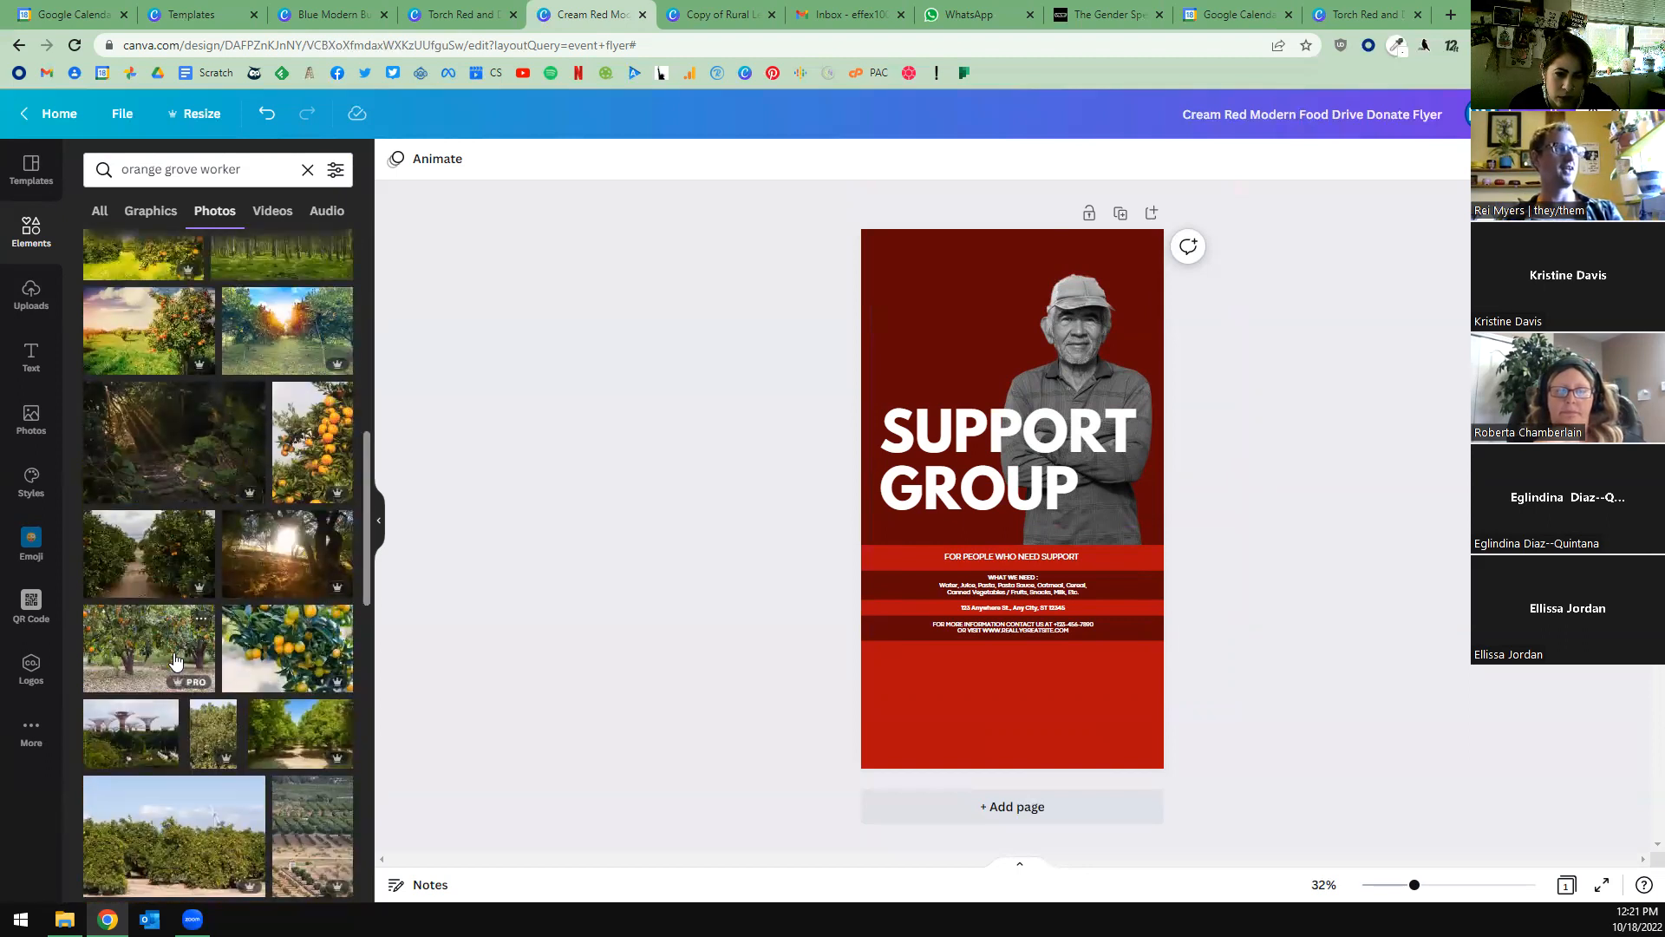
{"action": "scroll", "coordinate": [175, 661], "scroll_direction": "down", "scroll_amount": 10}
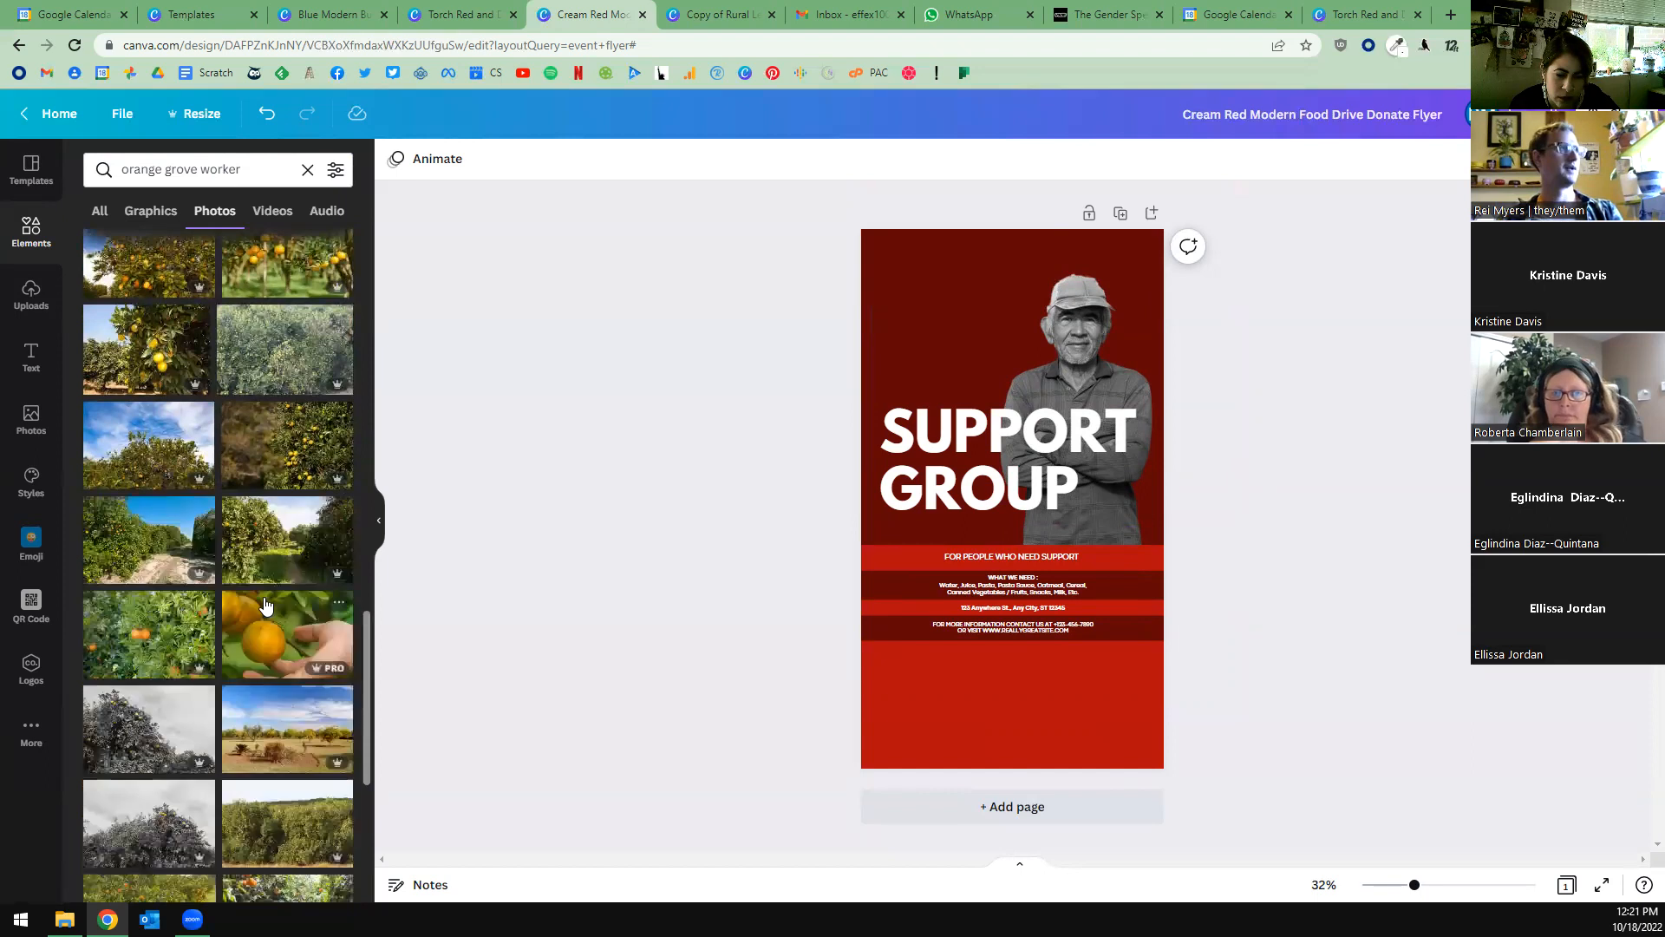
{"action": "scroll", "coordinate": [277, 466], "scroll_direction": "down", "scroll_amount": 8}
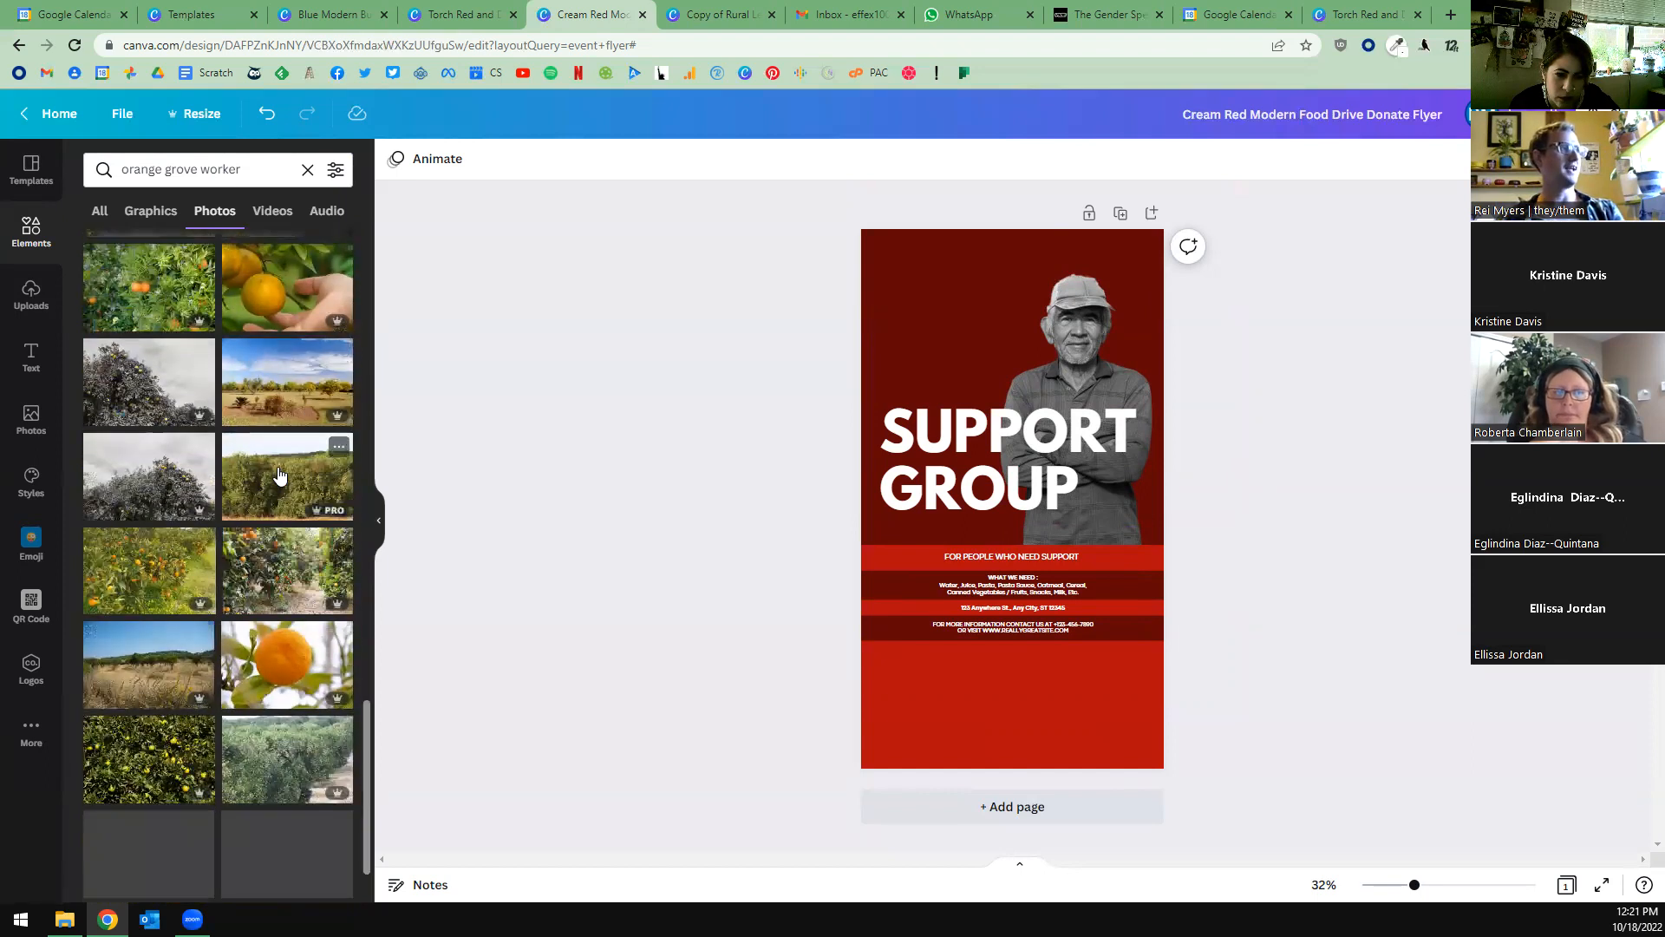
{"action": "scroll", "coordinate": [279, 475], "scroll_direction": "down", "scroll_amount": 5}
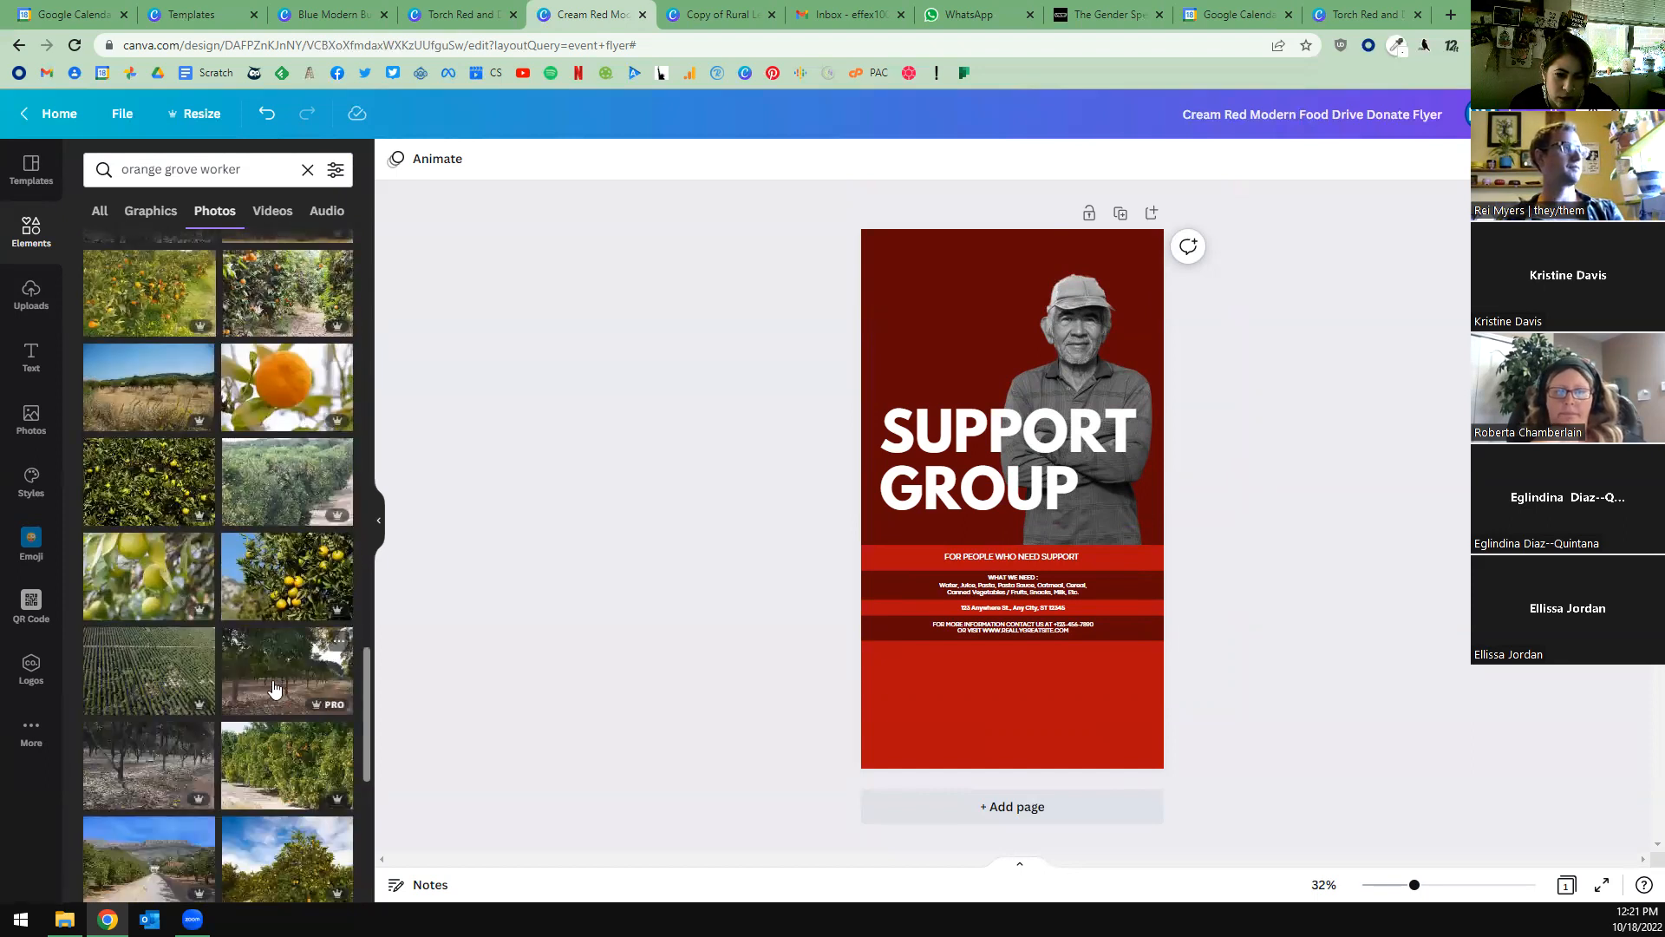
Fill the flyer's background with the sunny photo of orange trees beside a dirt path.
{"action": "scroll", "coordinate": [262, 679], "scroll_direction": "down", "scroll_amount": 4}
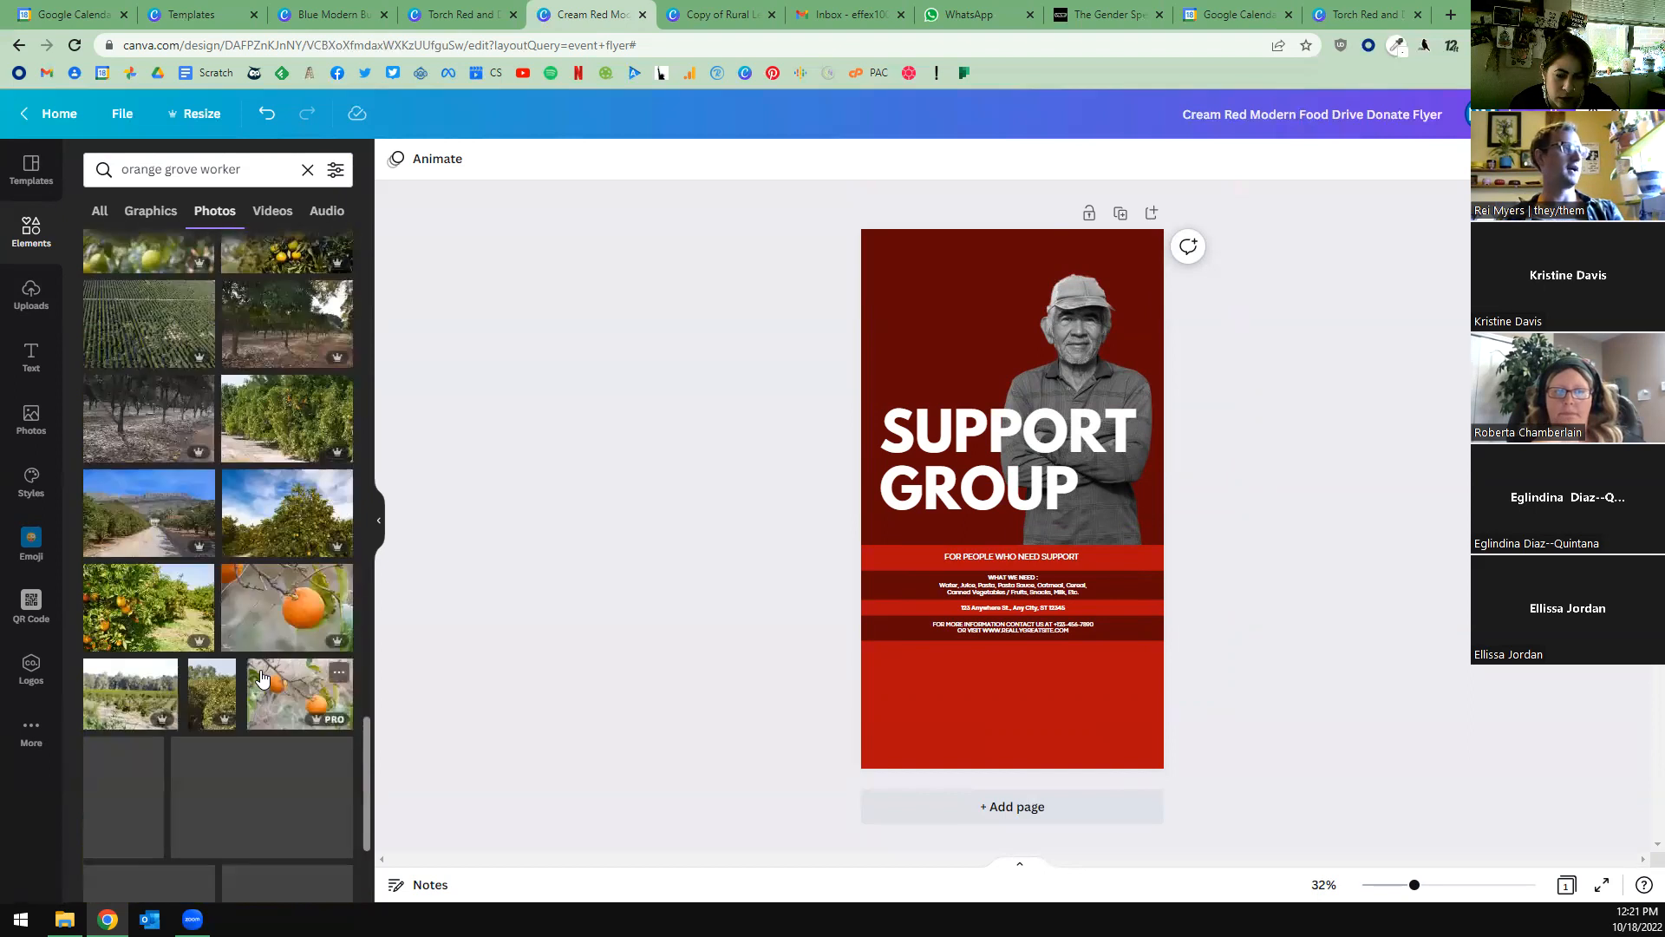
{"action": "left_click_drag", "start_coordinate": [162, 635], "coordinate": [874, 347]}
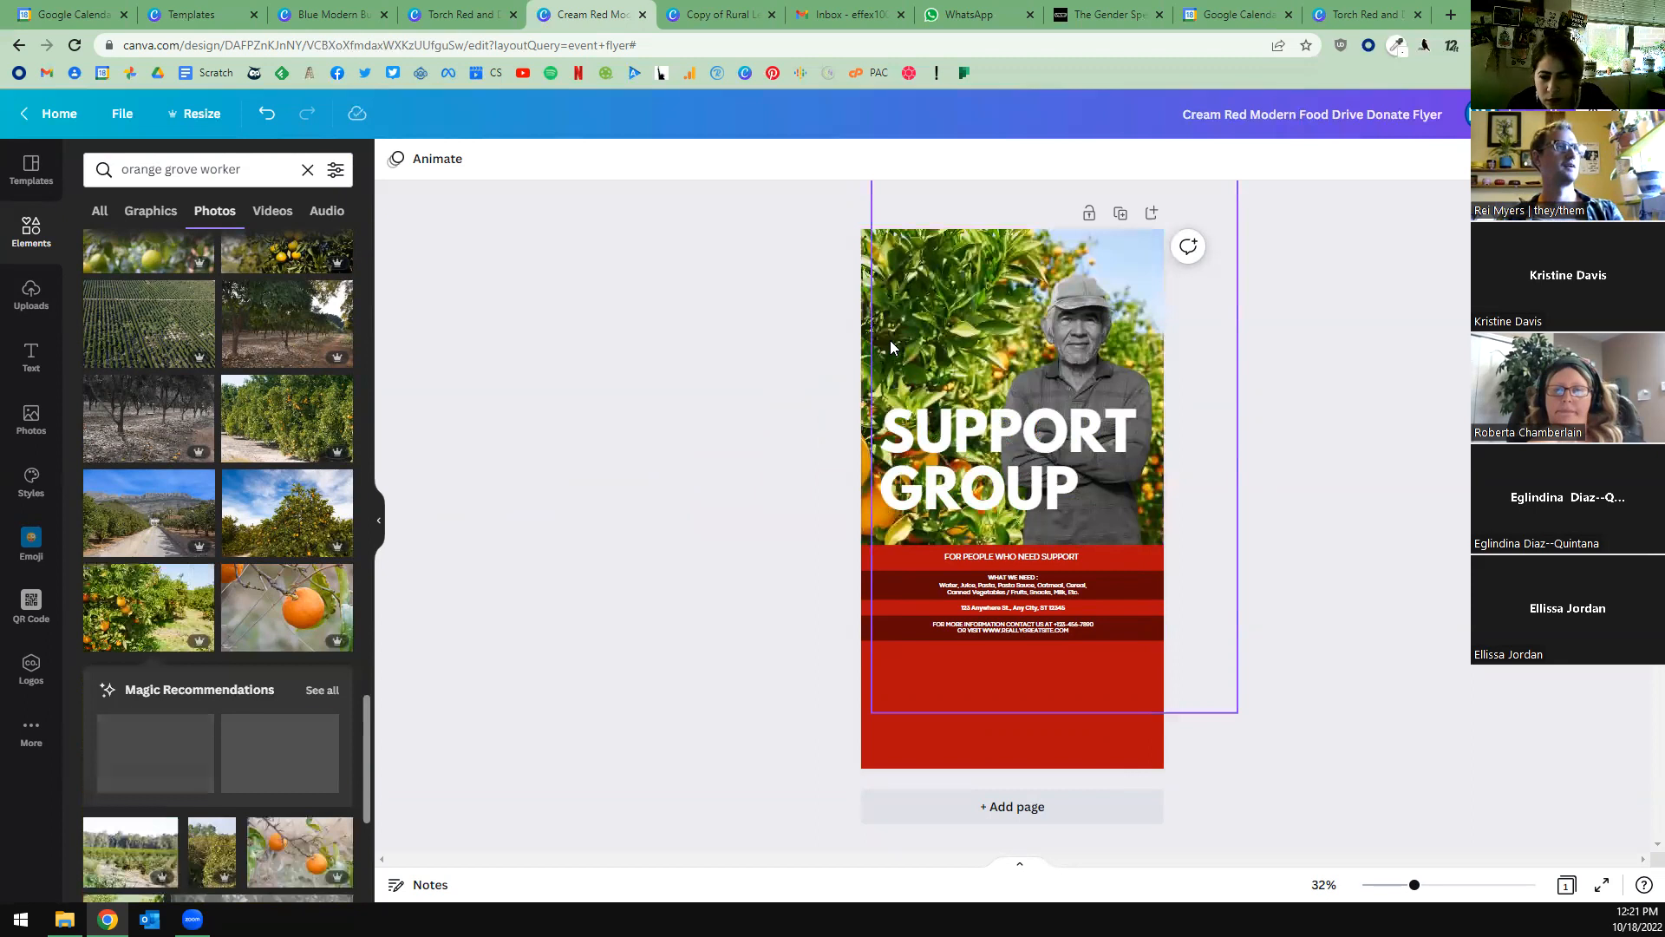
{"action": "double_click", "coordinate": [980, 434]}
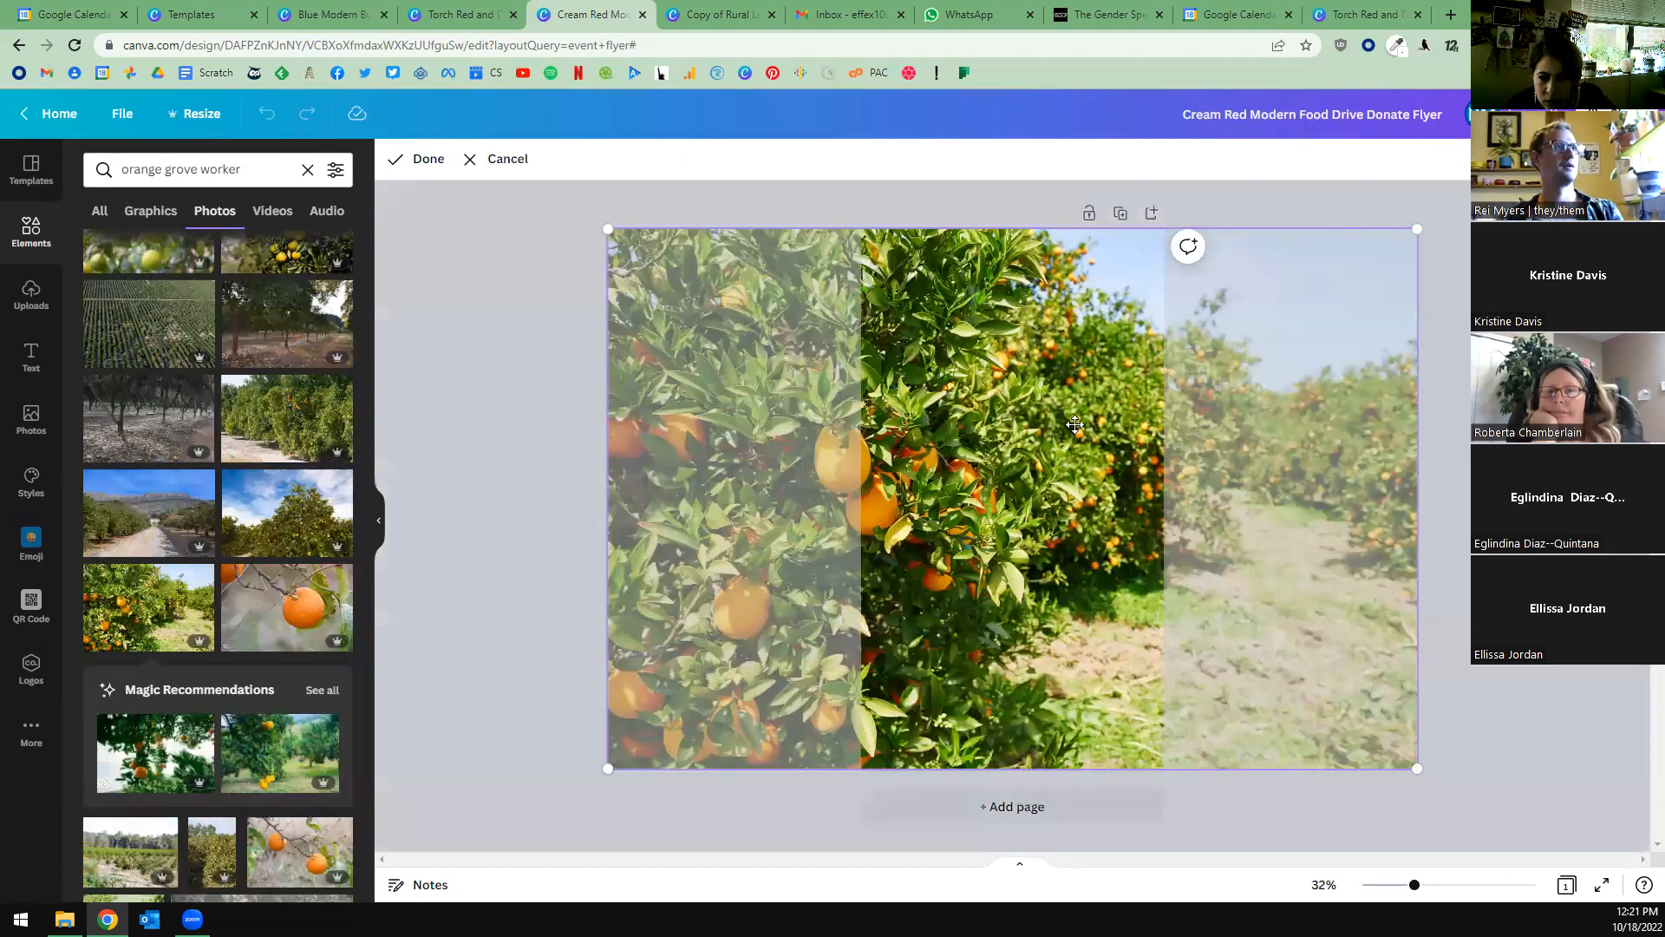
{"action": "left_click", "coordinate": [991, 368]}
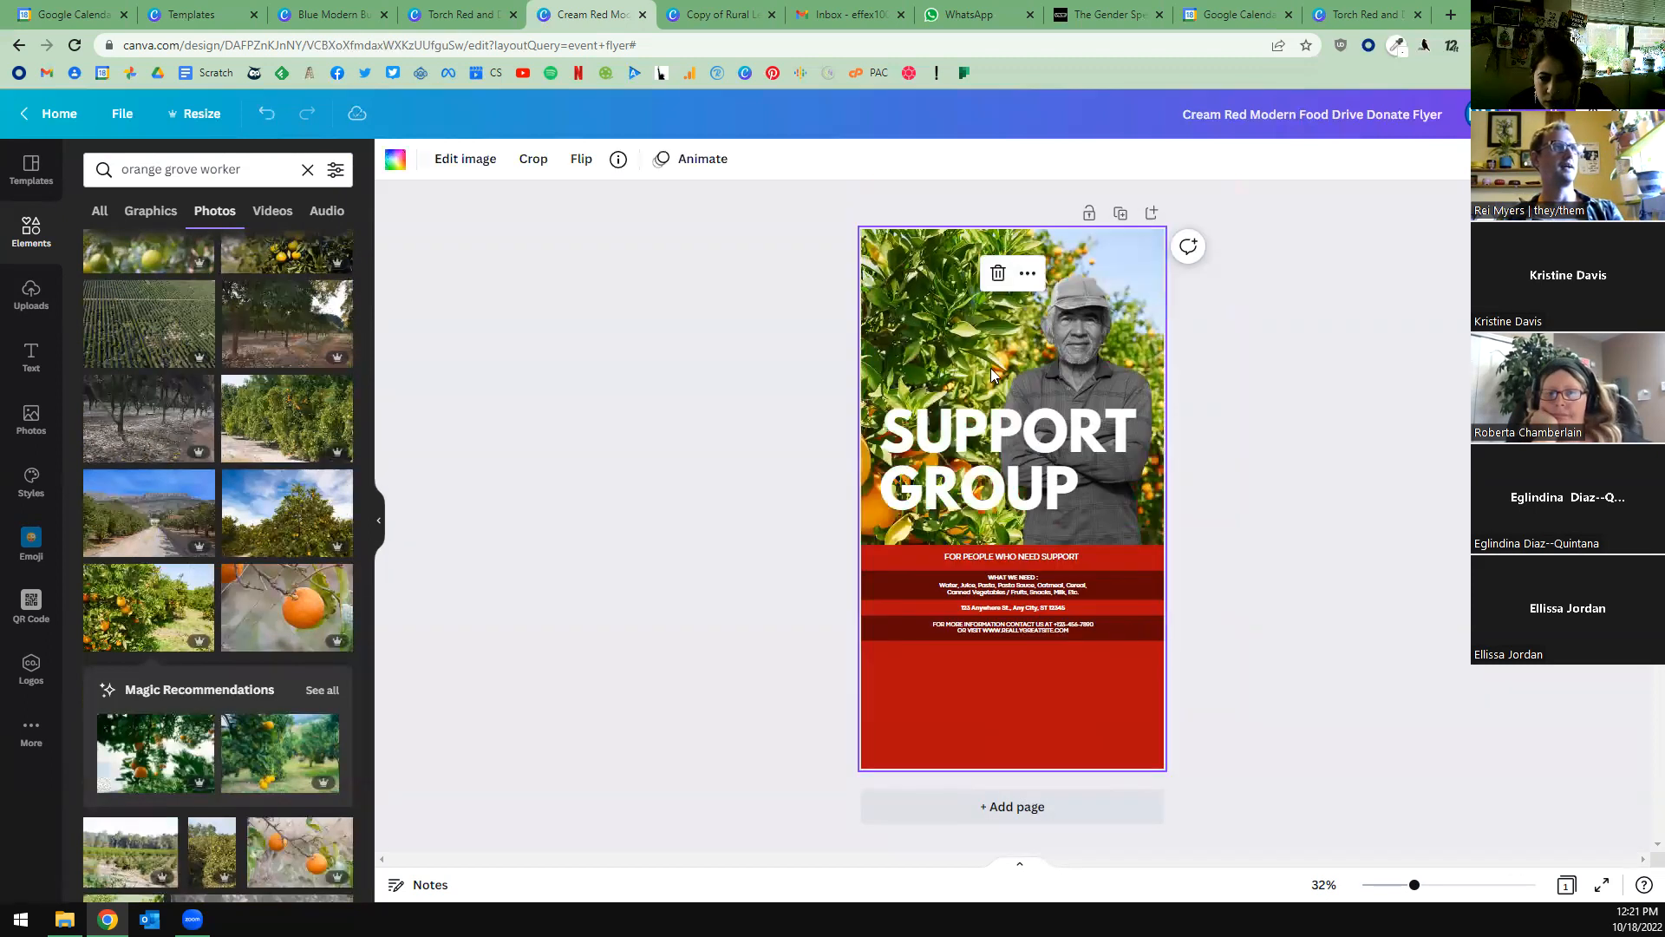
Detach the orange grove photo from the background, then resize and position it over the flyer's upper part.
{"action": "right_click", "coordinate": [864, 266]}
{"action": "left_click", "coordinate": [978, 496]}
{"action": "left_click_drag", "start_coordinate": [980, 489], "coordinate": [910, 300]}
{"action": "left_click_drag", "start_coordinate": [1063, 390], "coordinate": [1301, 548]}
{"action": "left_click_drag", "start_coordinate": [1023, 468], "coordinate": [822, 444]}
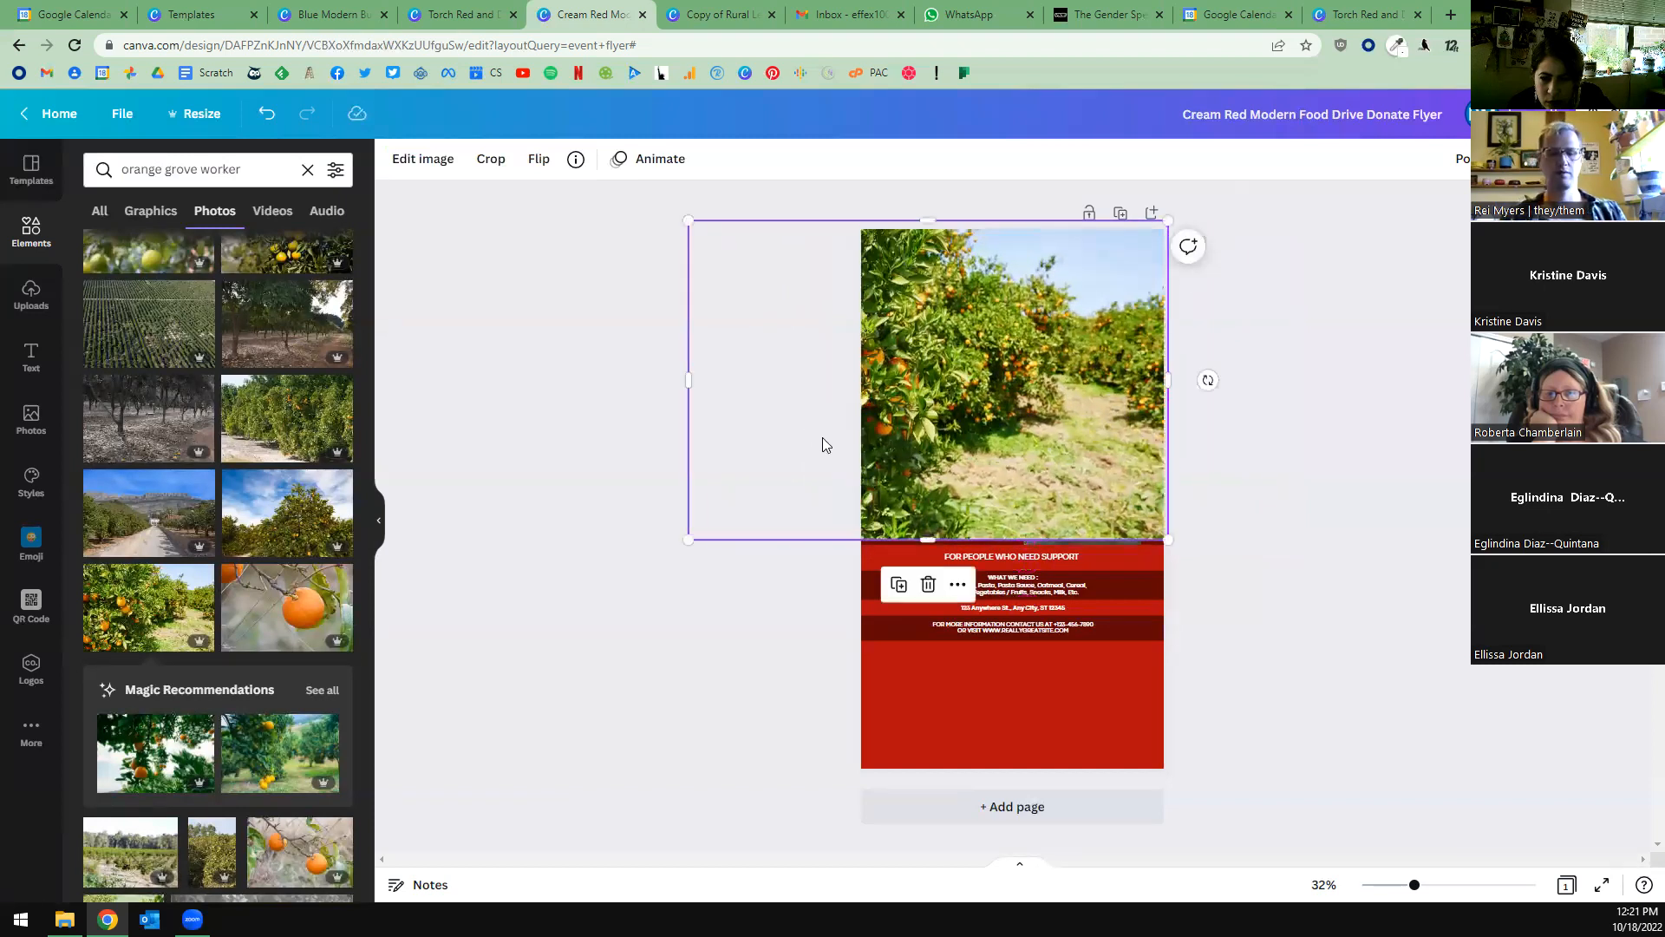
Send the orange grove photo backward, behind the man and the SUPPORT GROUP heading.
{"action": "key", "text": "ctrl+["}
{"action": "key", "text": "ctrl+["}
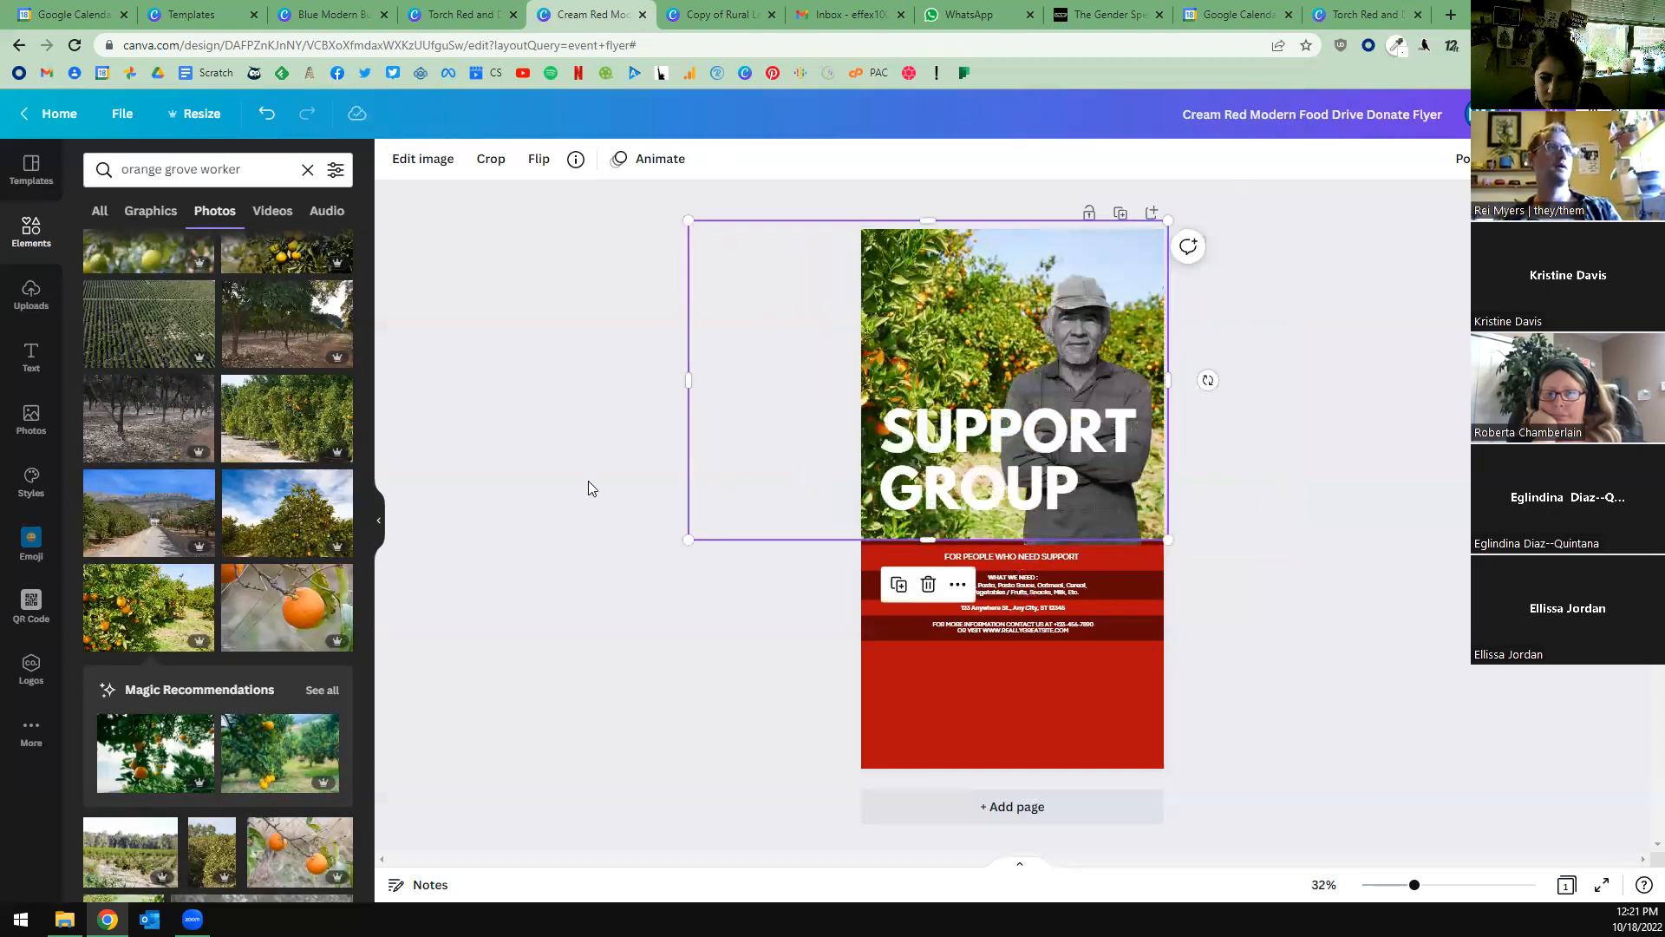
{"action": "left_click", "coordinate": [620, 486]}
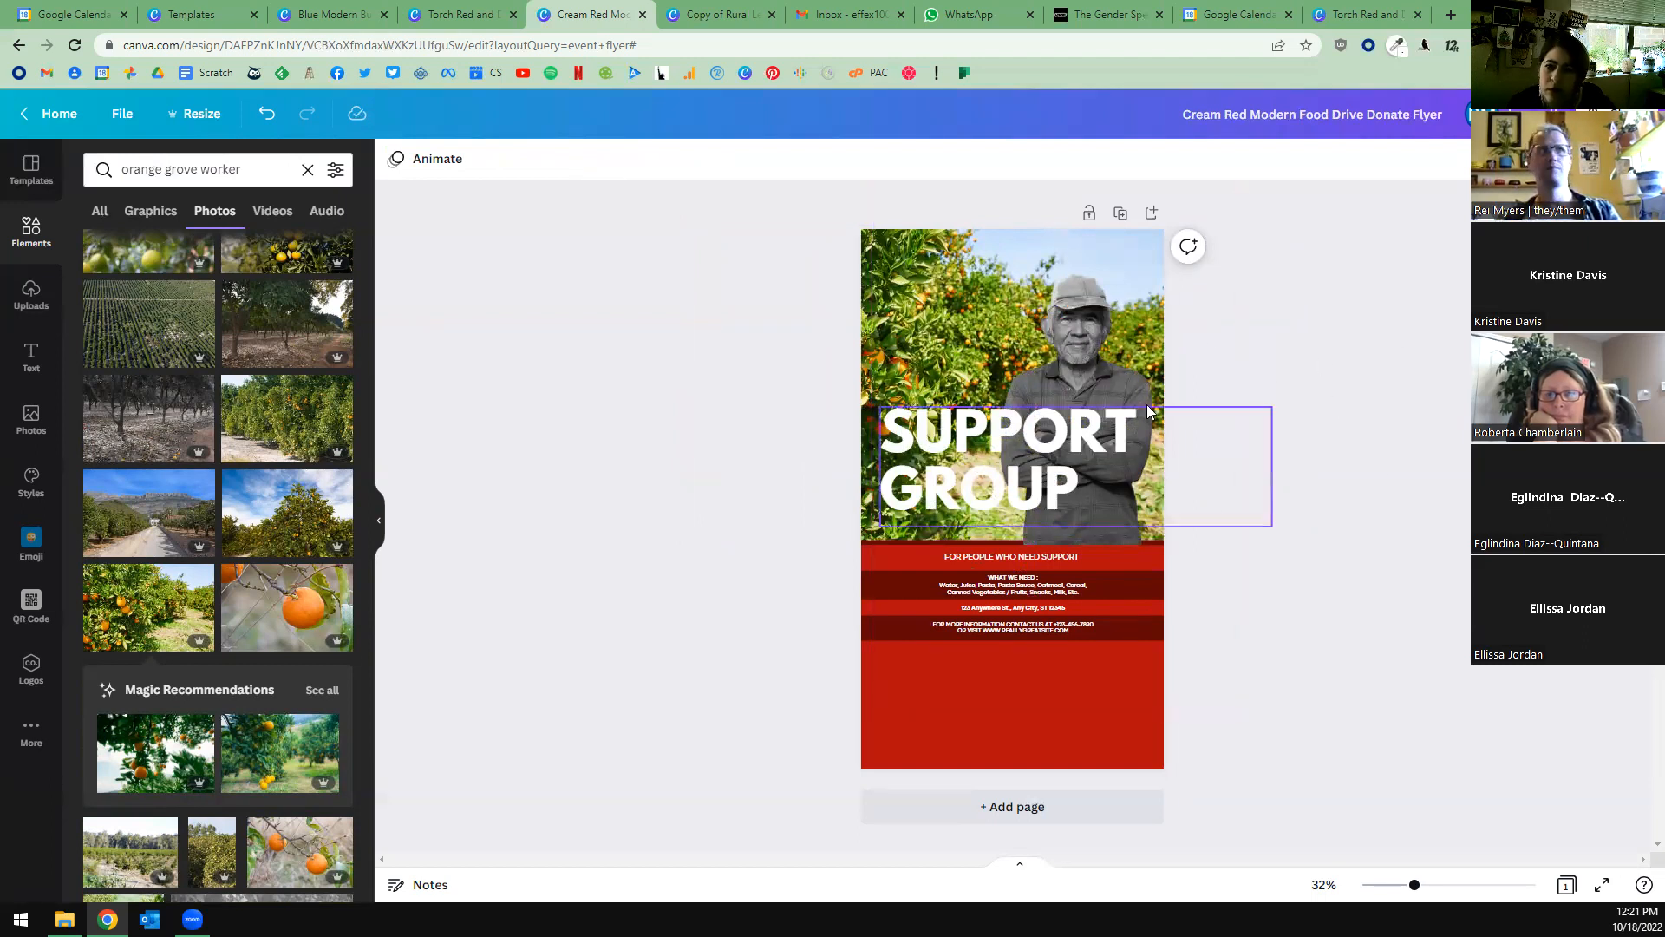
Choose the Cherry duotone effect for the orange grove photo.
{"action": "left_click", "coordinate": [1087, 358]}
{"action": "left_click_drag", "start_coordinate": [871, 415], "coordinate": [950, 416]}
{"action": "left_click", "coordinate": [914, 344]}
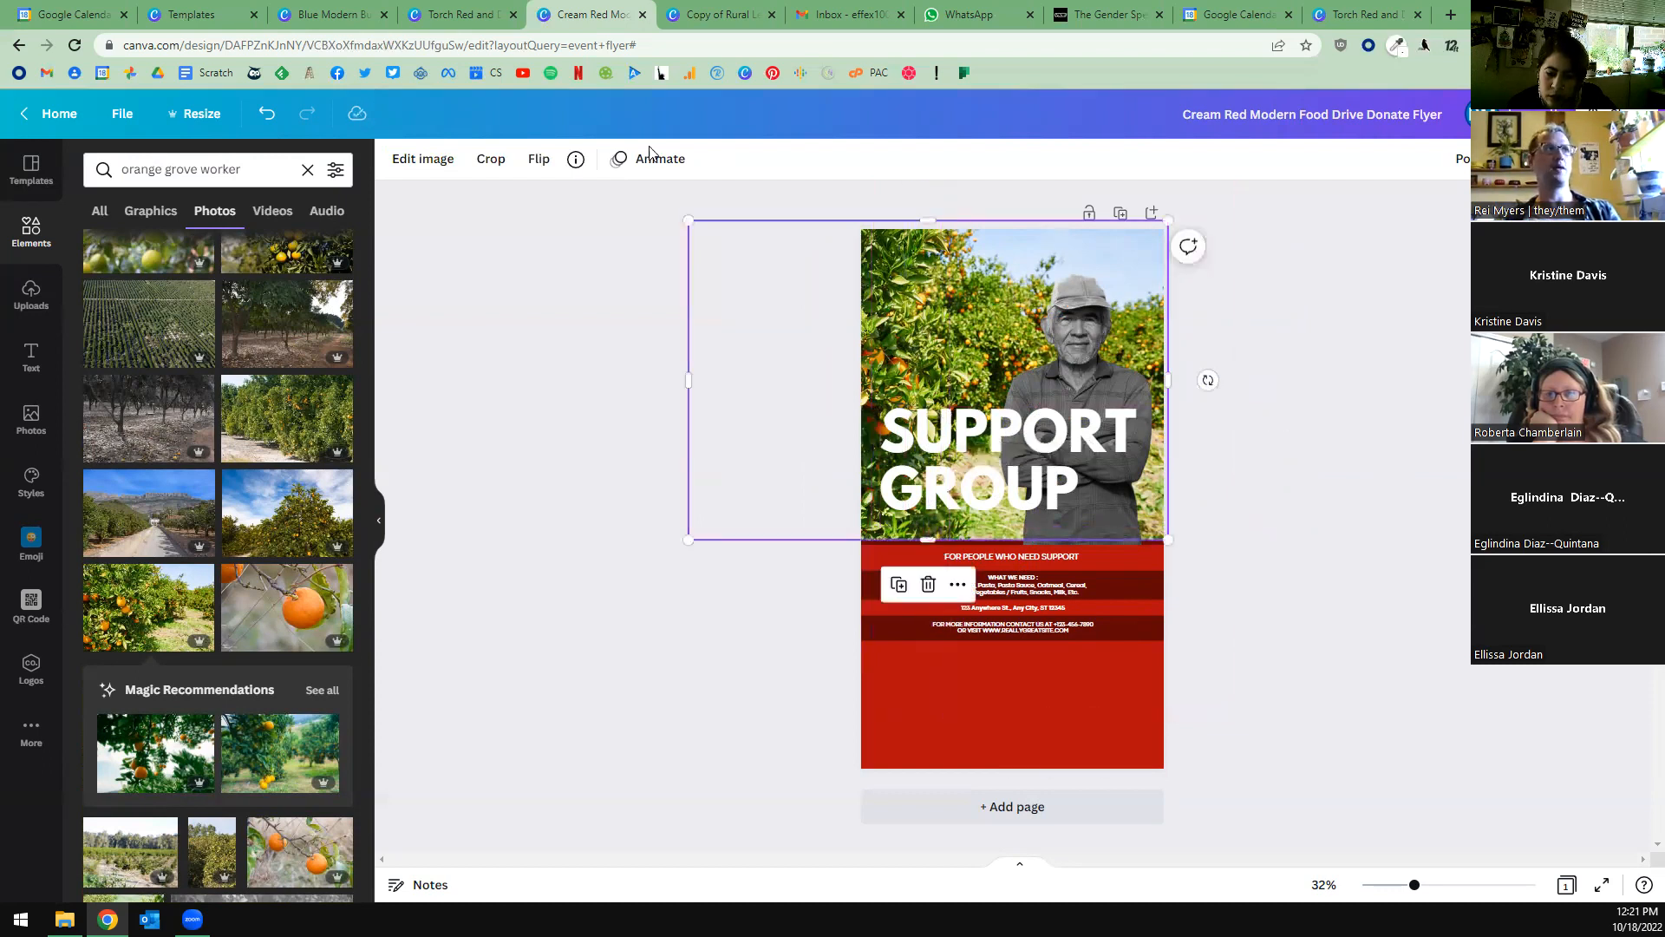
{"action": "left_click", "coordinate": [511, 165]}
{"action": "left_click", "coordinate": [397, 160]}
{"action": "left_click", "coordinate": [427, 161]}
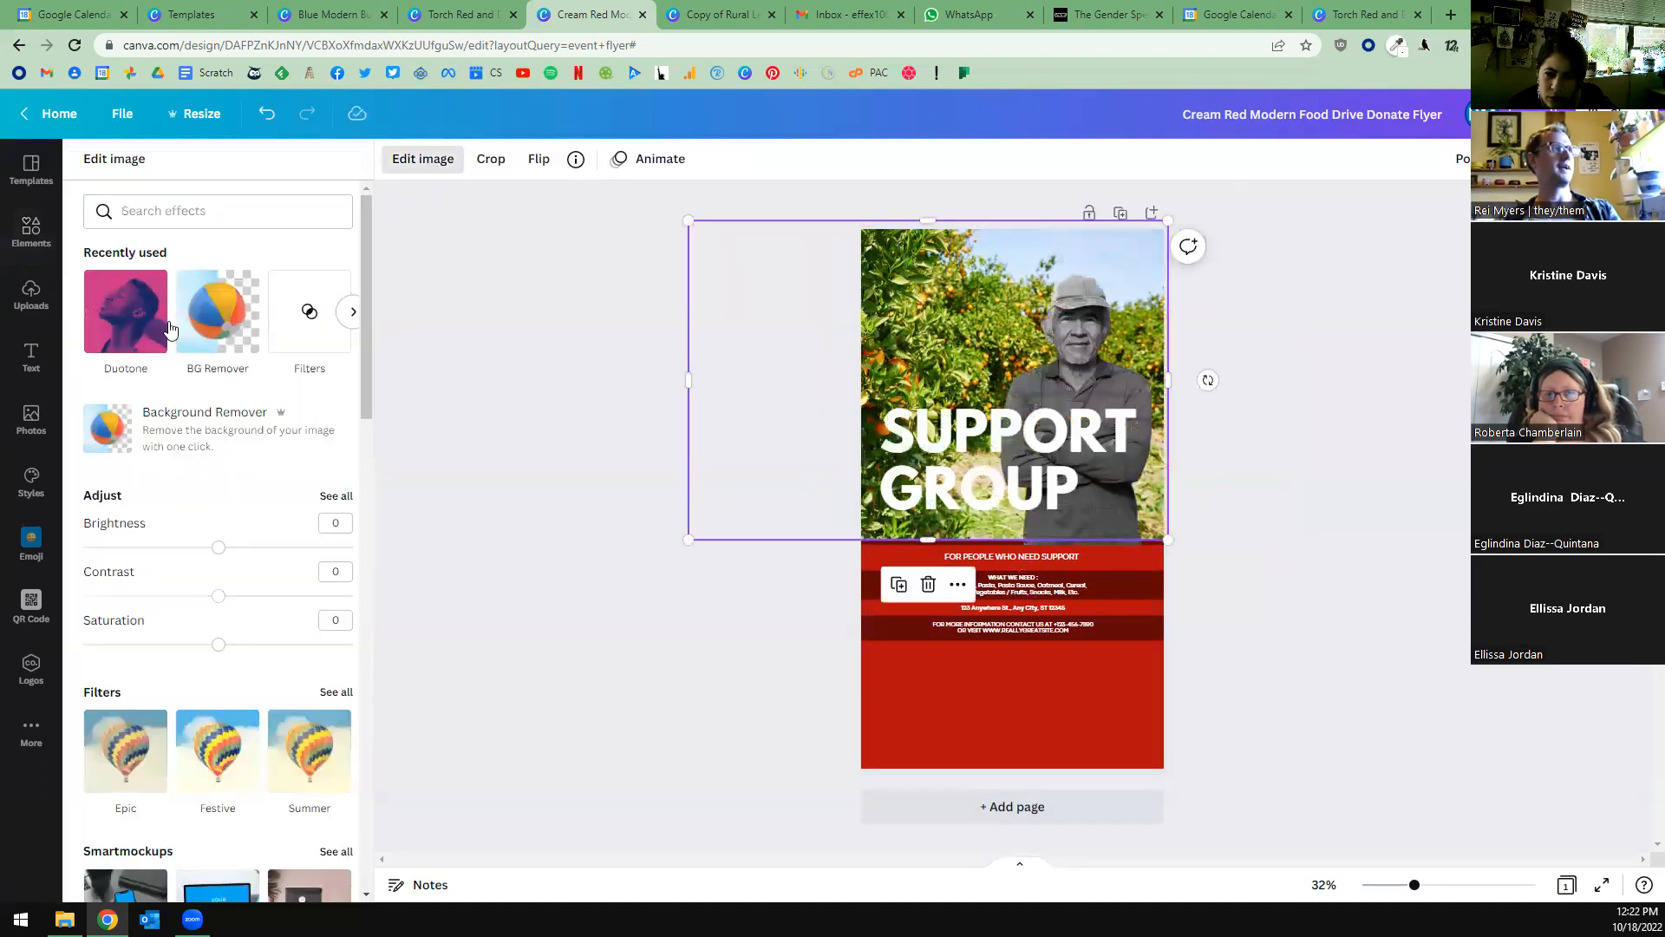
{"action": "left_click", "coordinate": [118, 326]}
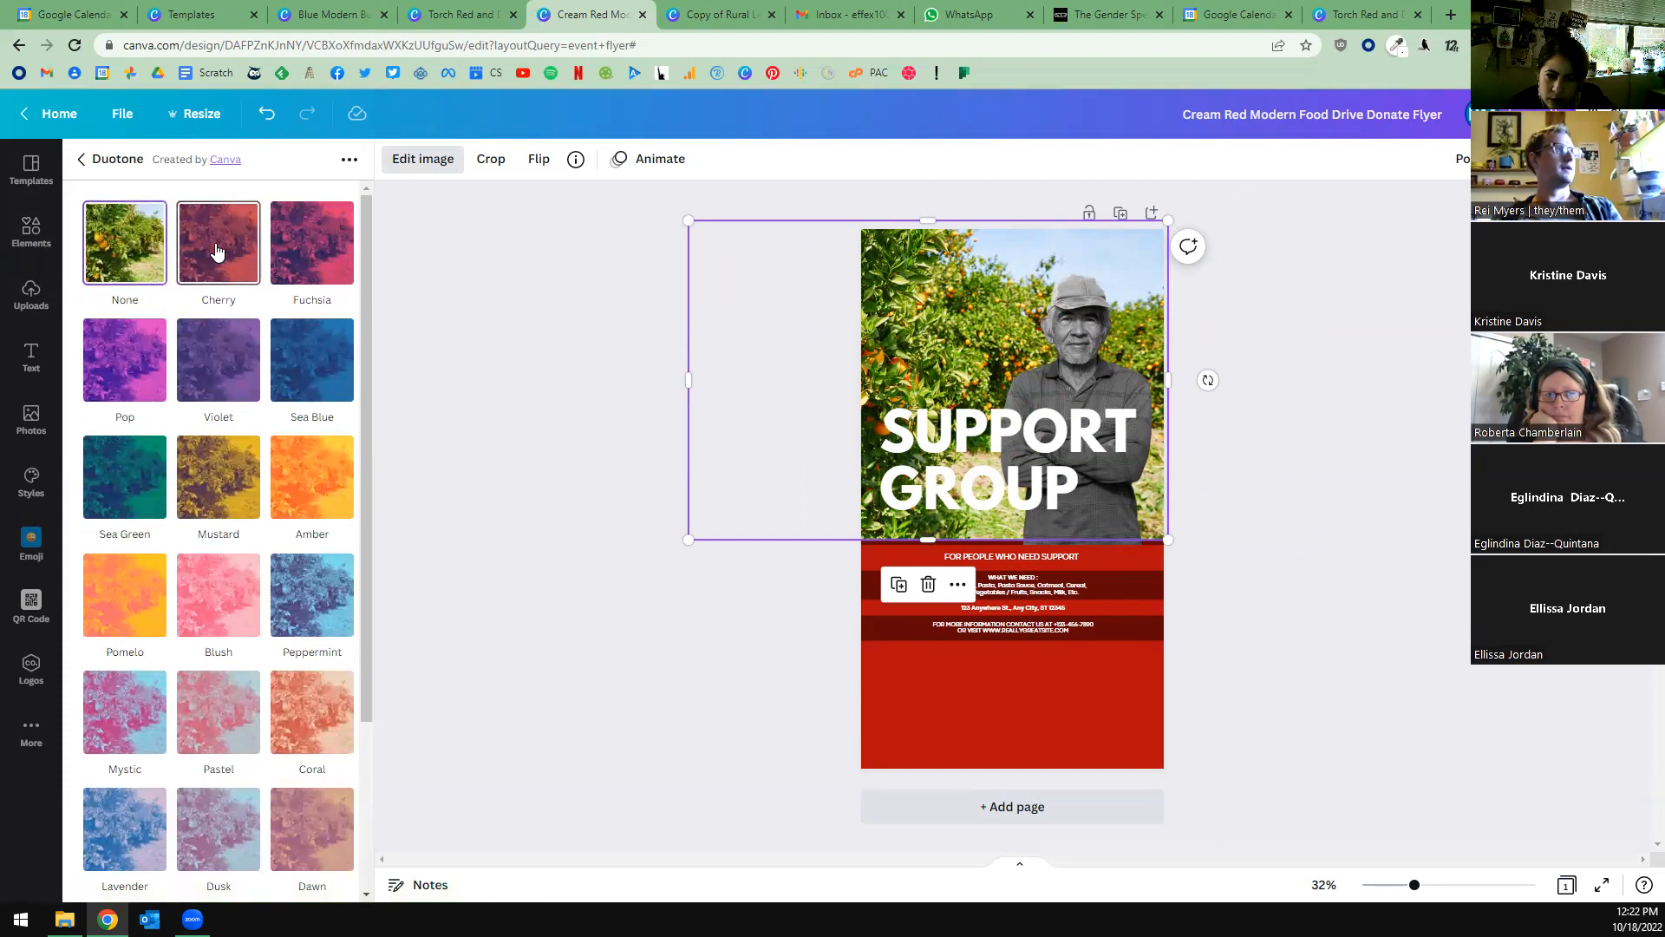
{"action": "left_click", "coordinate": [229, 260]}
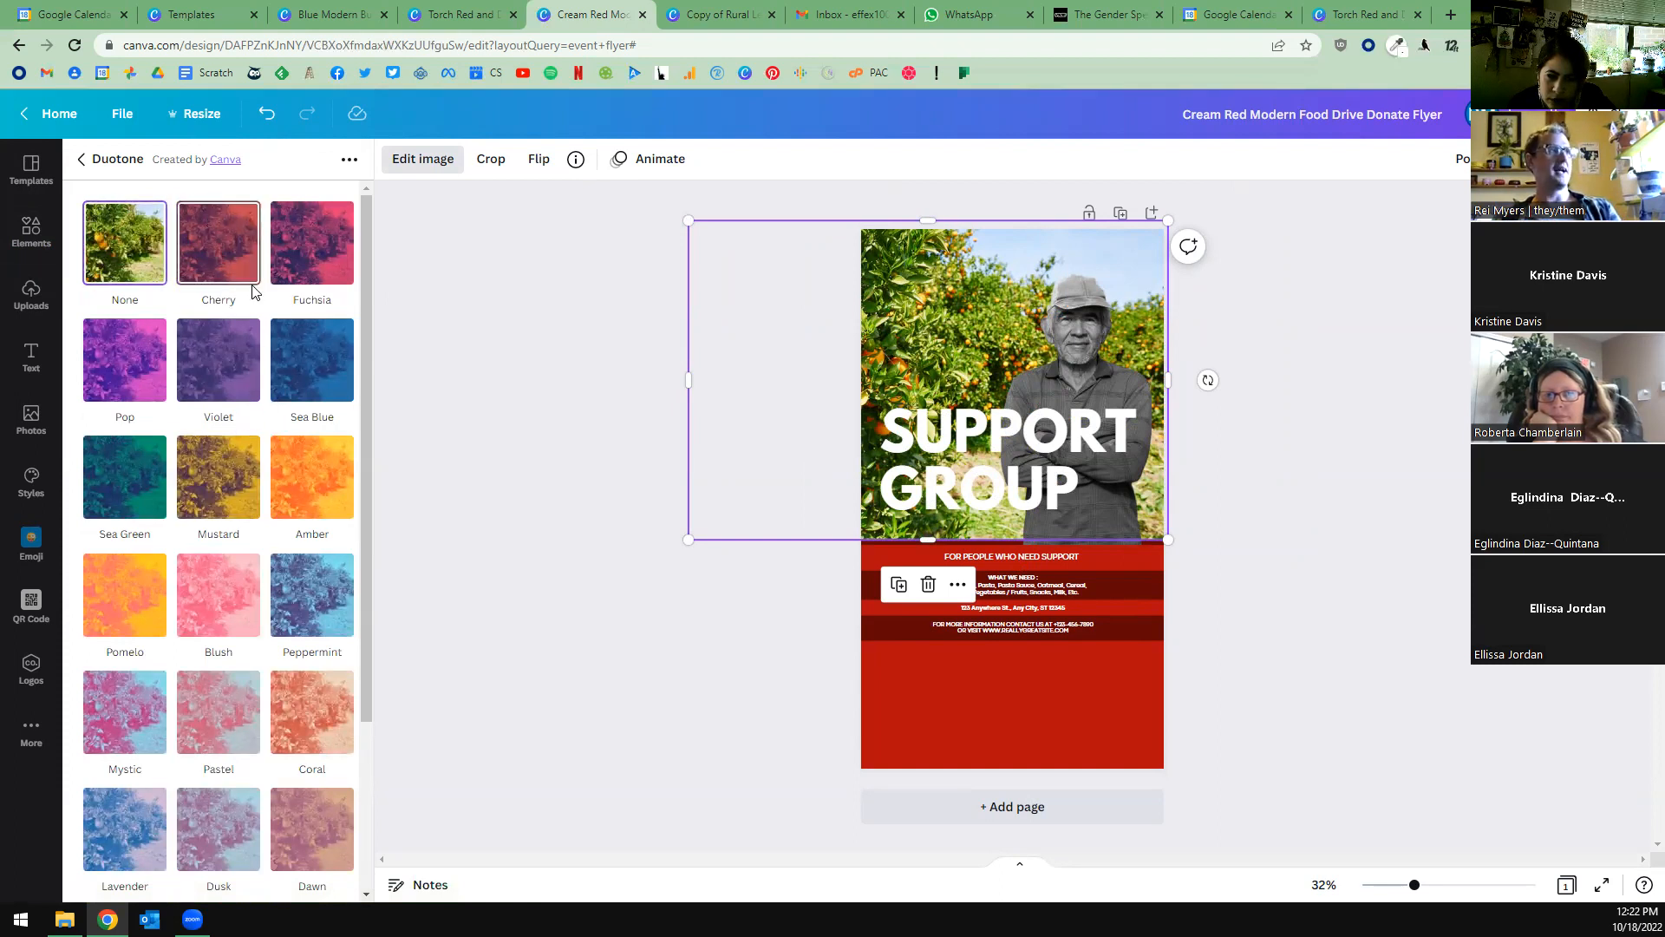
{"action": "left_click", "coordinate": [219, 245]}
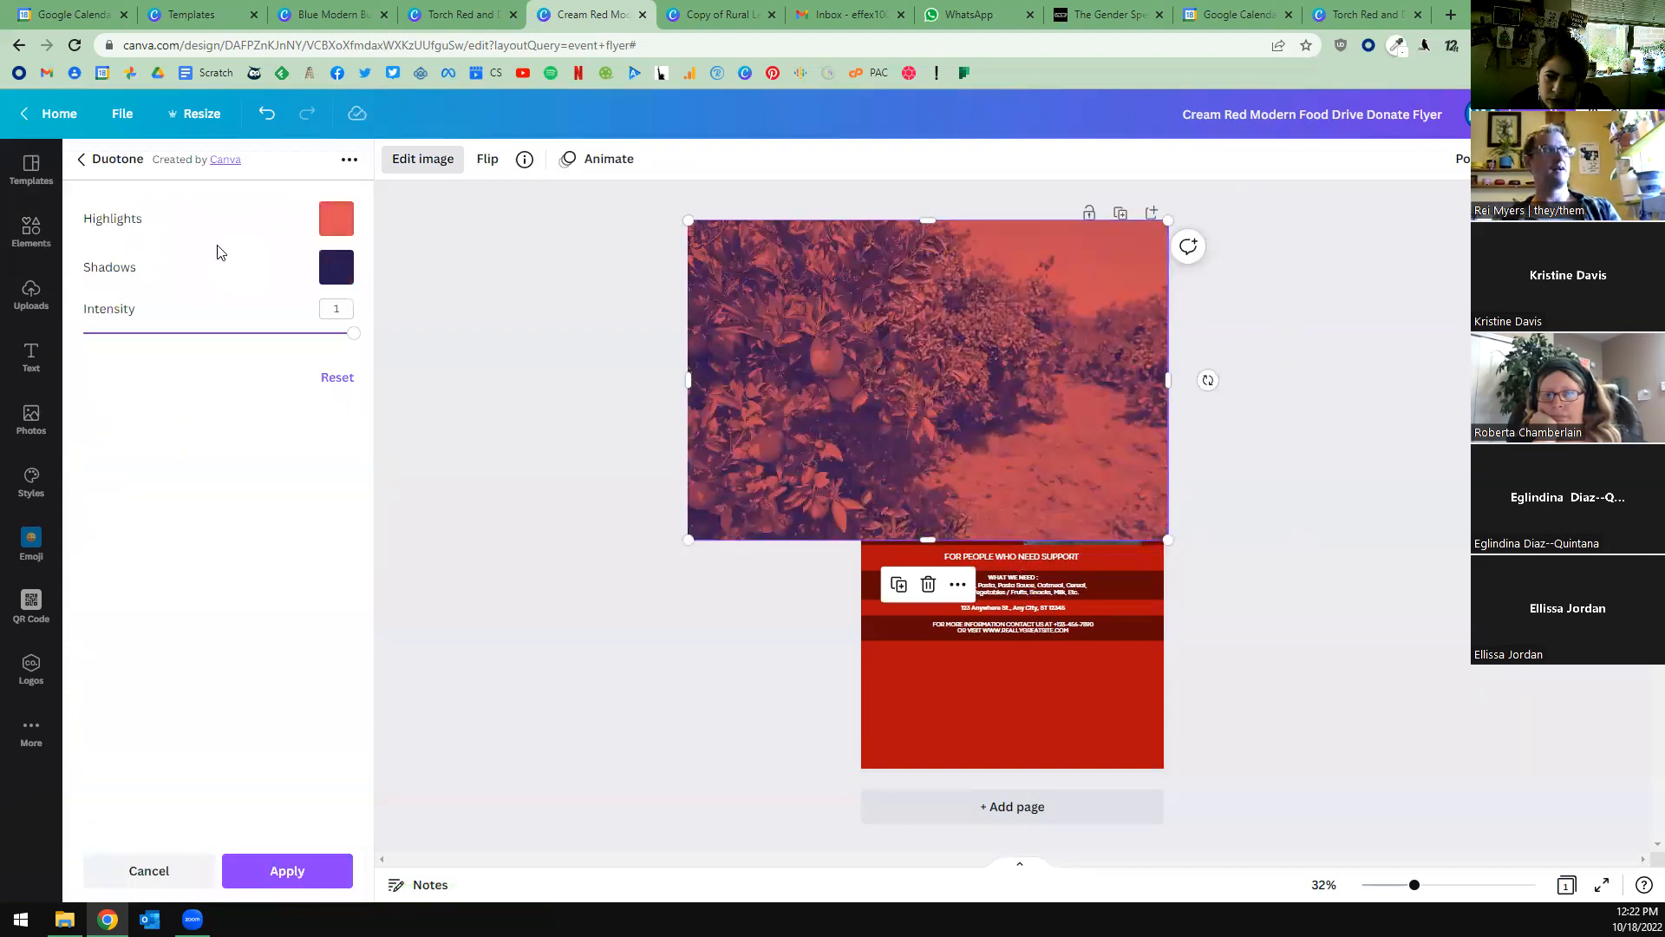
Set the duotone highlights to the document's bright red and the shadows to its dark red.
{"action": "left_click", "coordinate": [328, 230]}
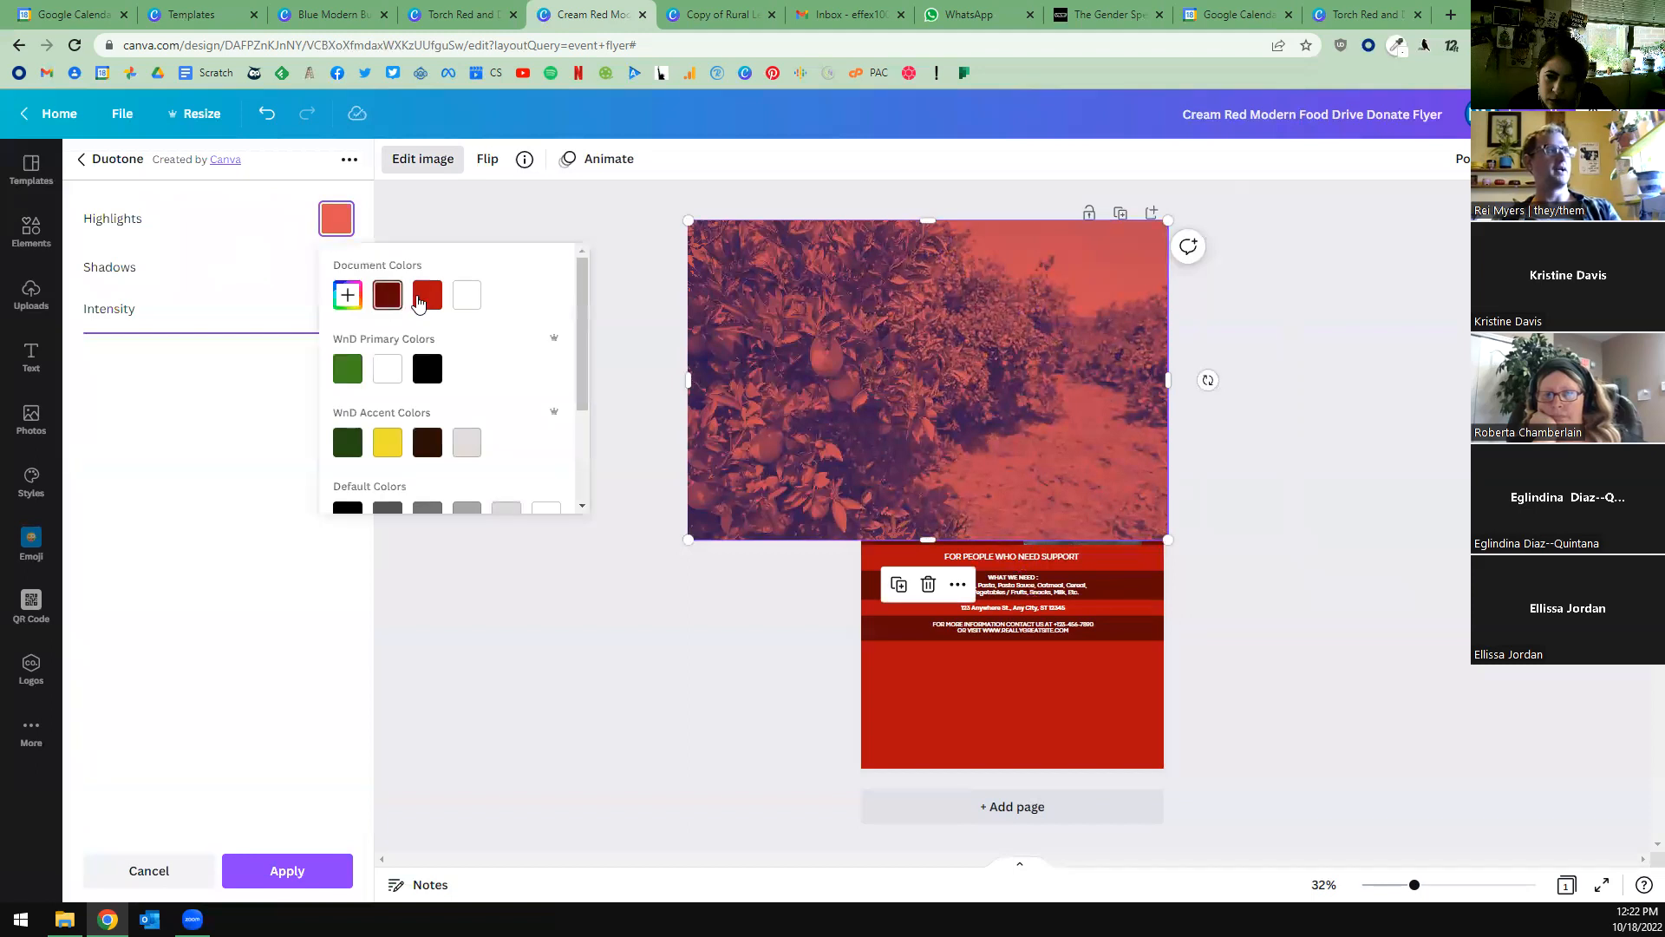
{"action": "left_click", "coordinate": [336, 267]}
{"action": "left_click", "coordinate": [337, 267]}
{"action": "left_click", "coordinate": [387, 343]}
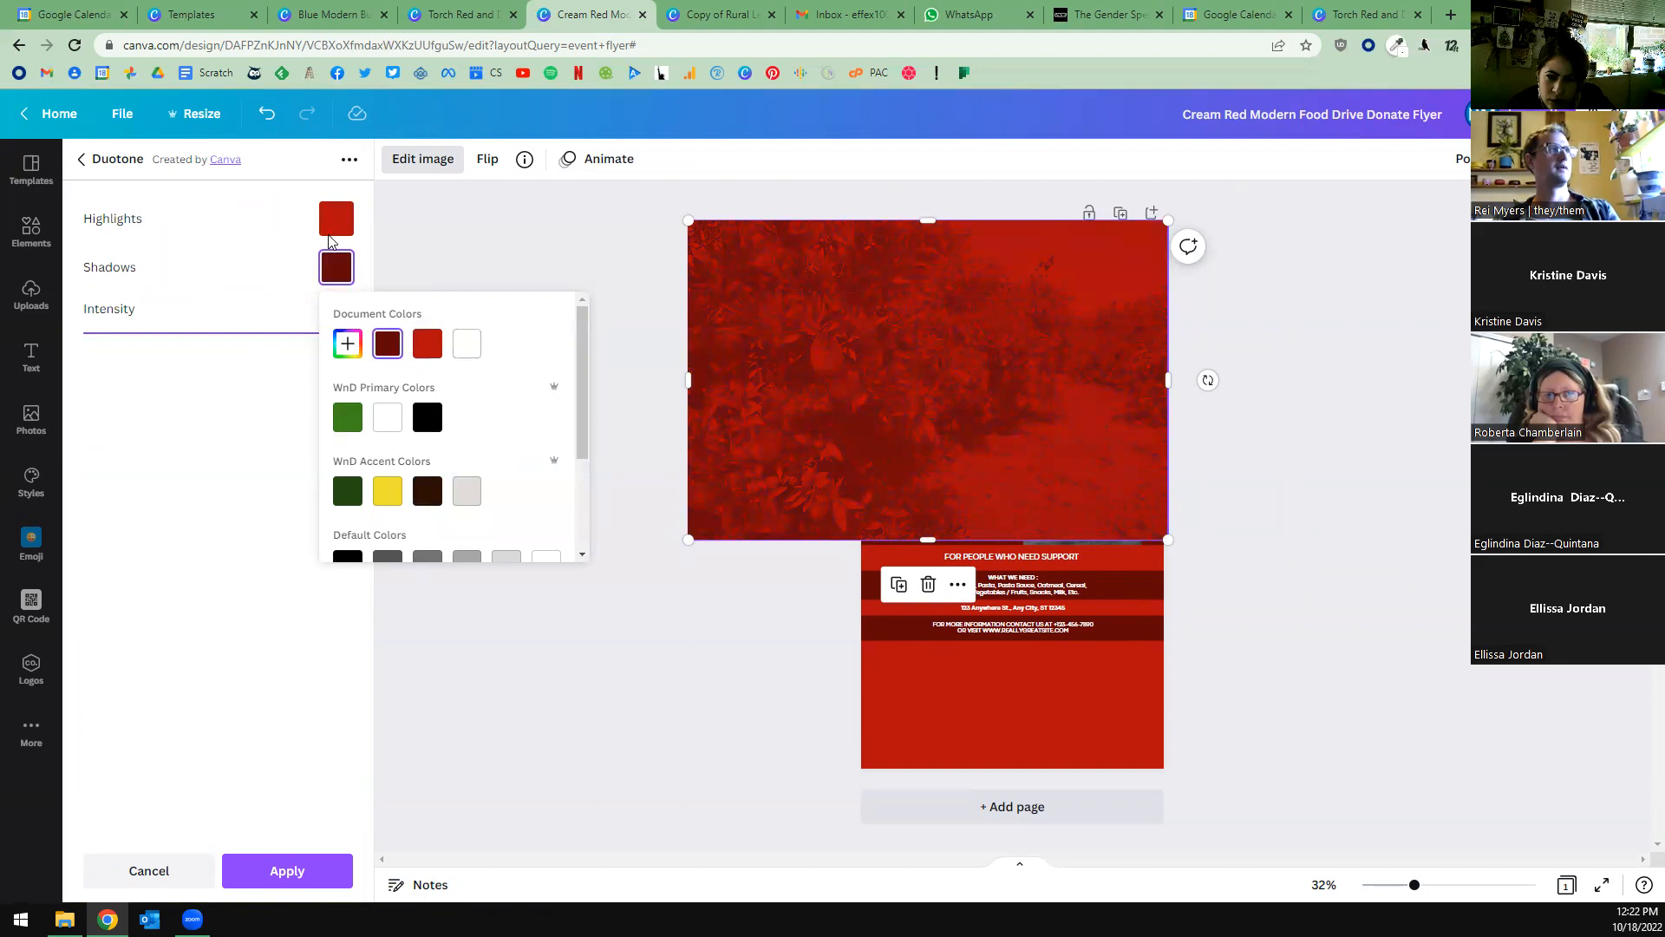
Set the duotone highlights to the brand's light grey and the shadows to the document's bright red, and apply the effect.
{"action": "left_click", "coordinate": [331, 231]}
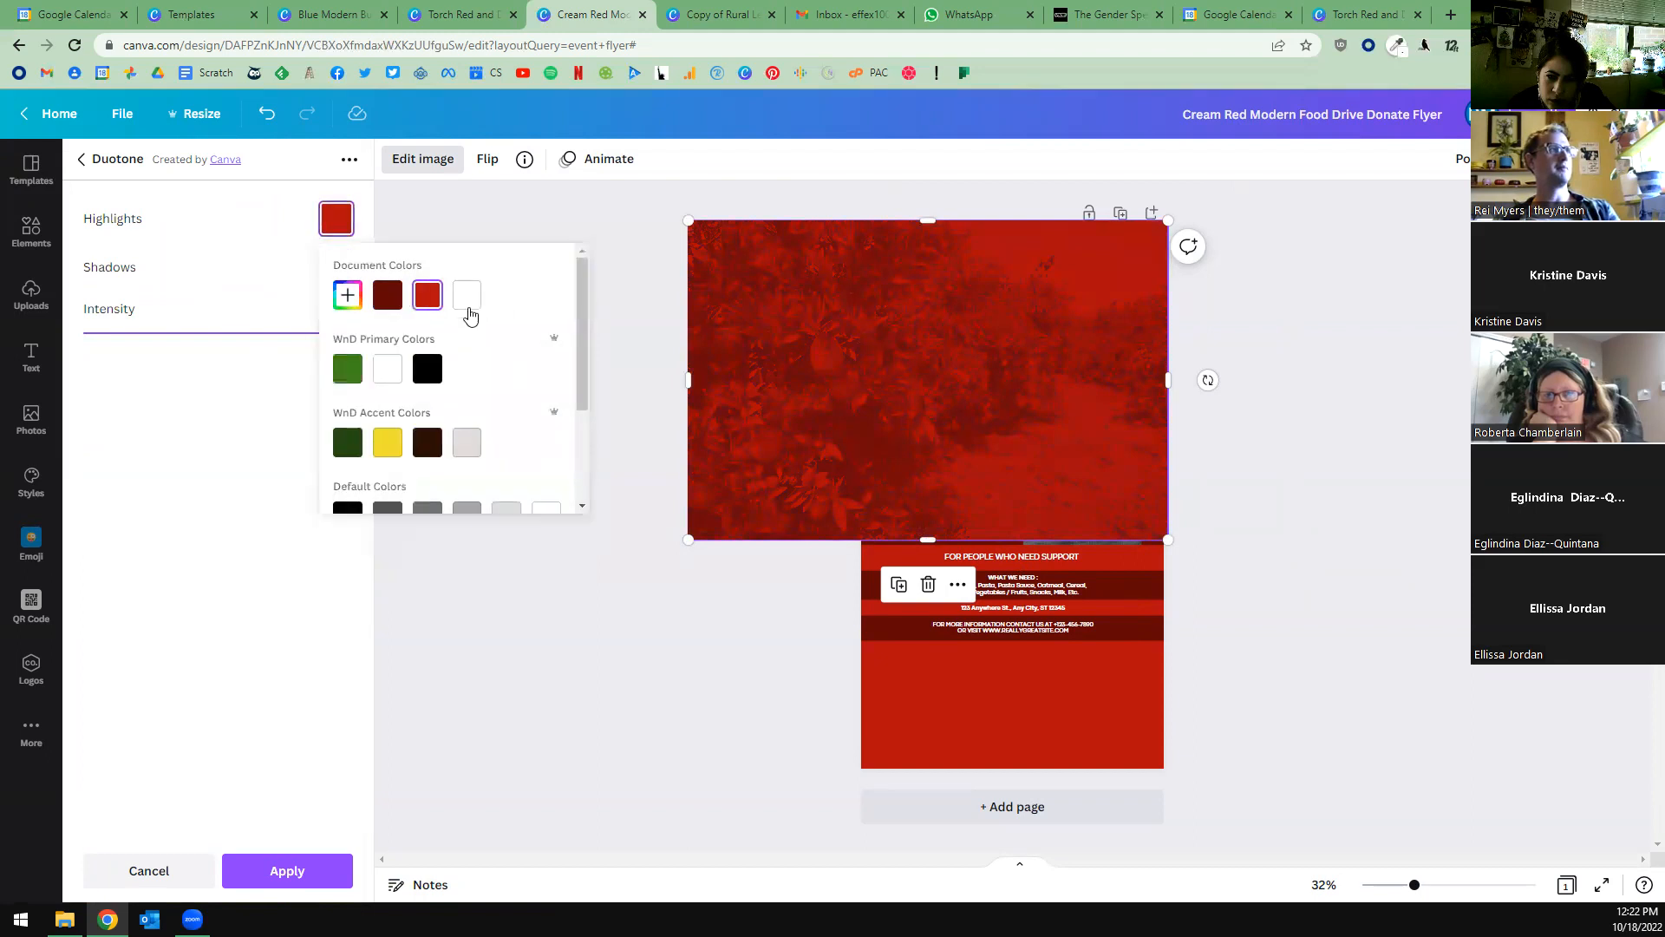
{"action": "left_click", "coordinate": [467, 443]}
{"action": "left_click", "coordinate": [331, 299]}
{"action": "left_click", "coordinate": [337, 267]}
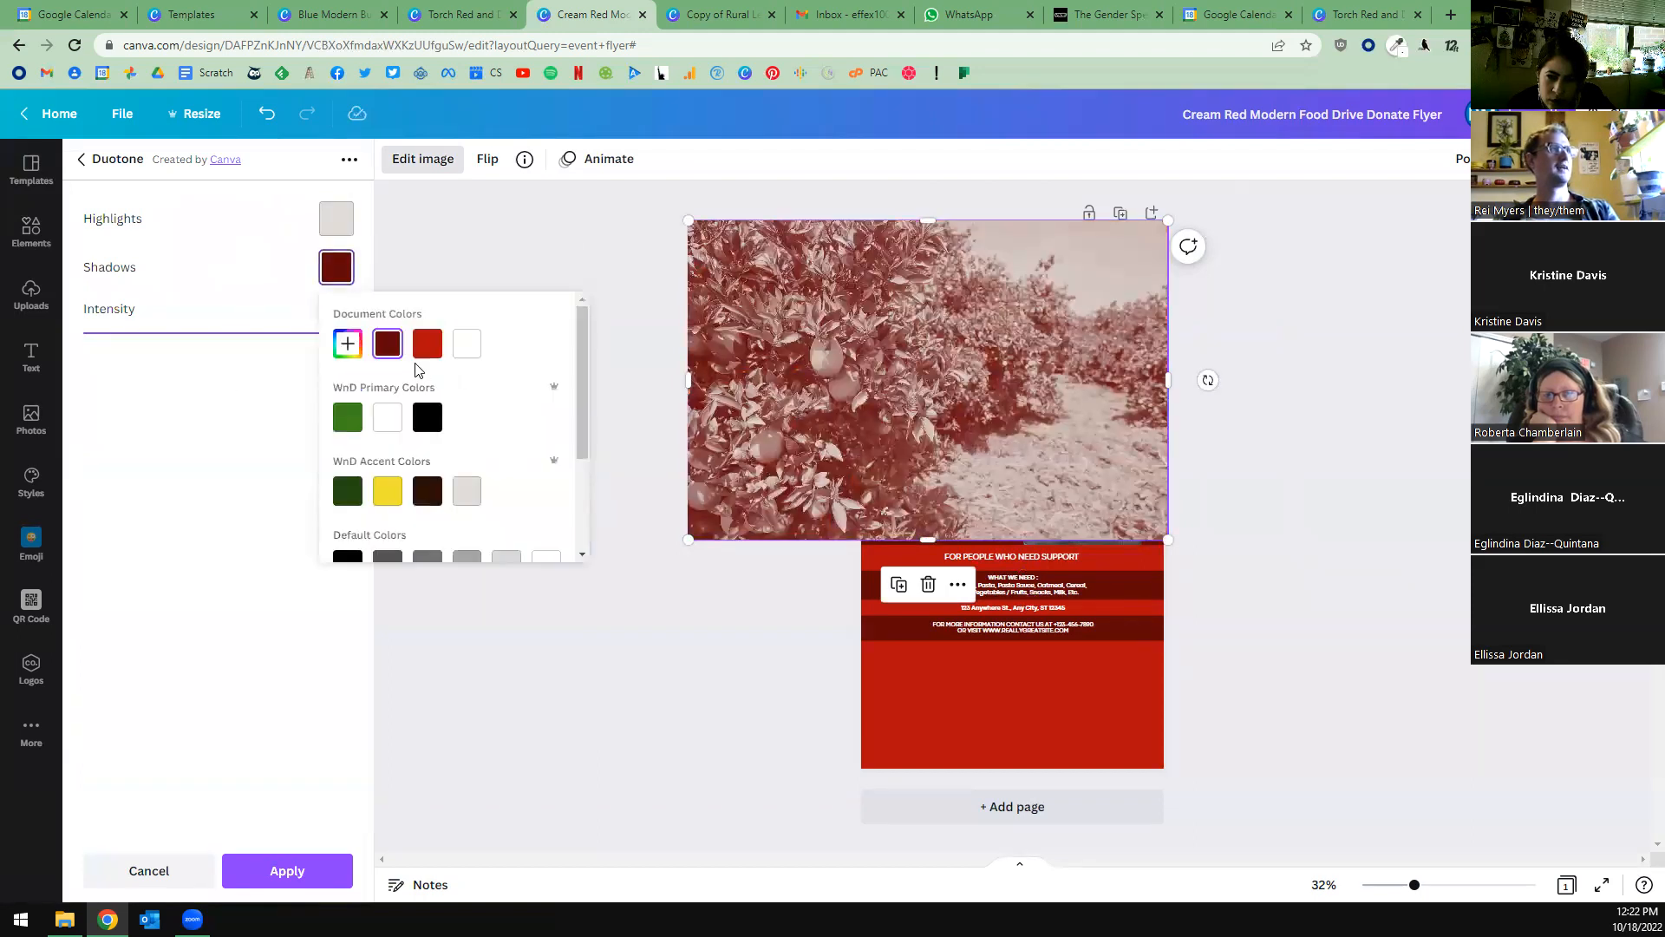
{"action": "left_click", "coordinate": [424, 342]}
{"action": "left_click", "coordinate": [283, 276]}
{"action": "left_click", "coordinate": [287, 869]}
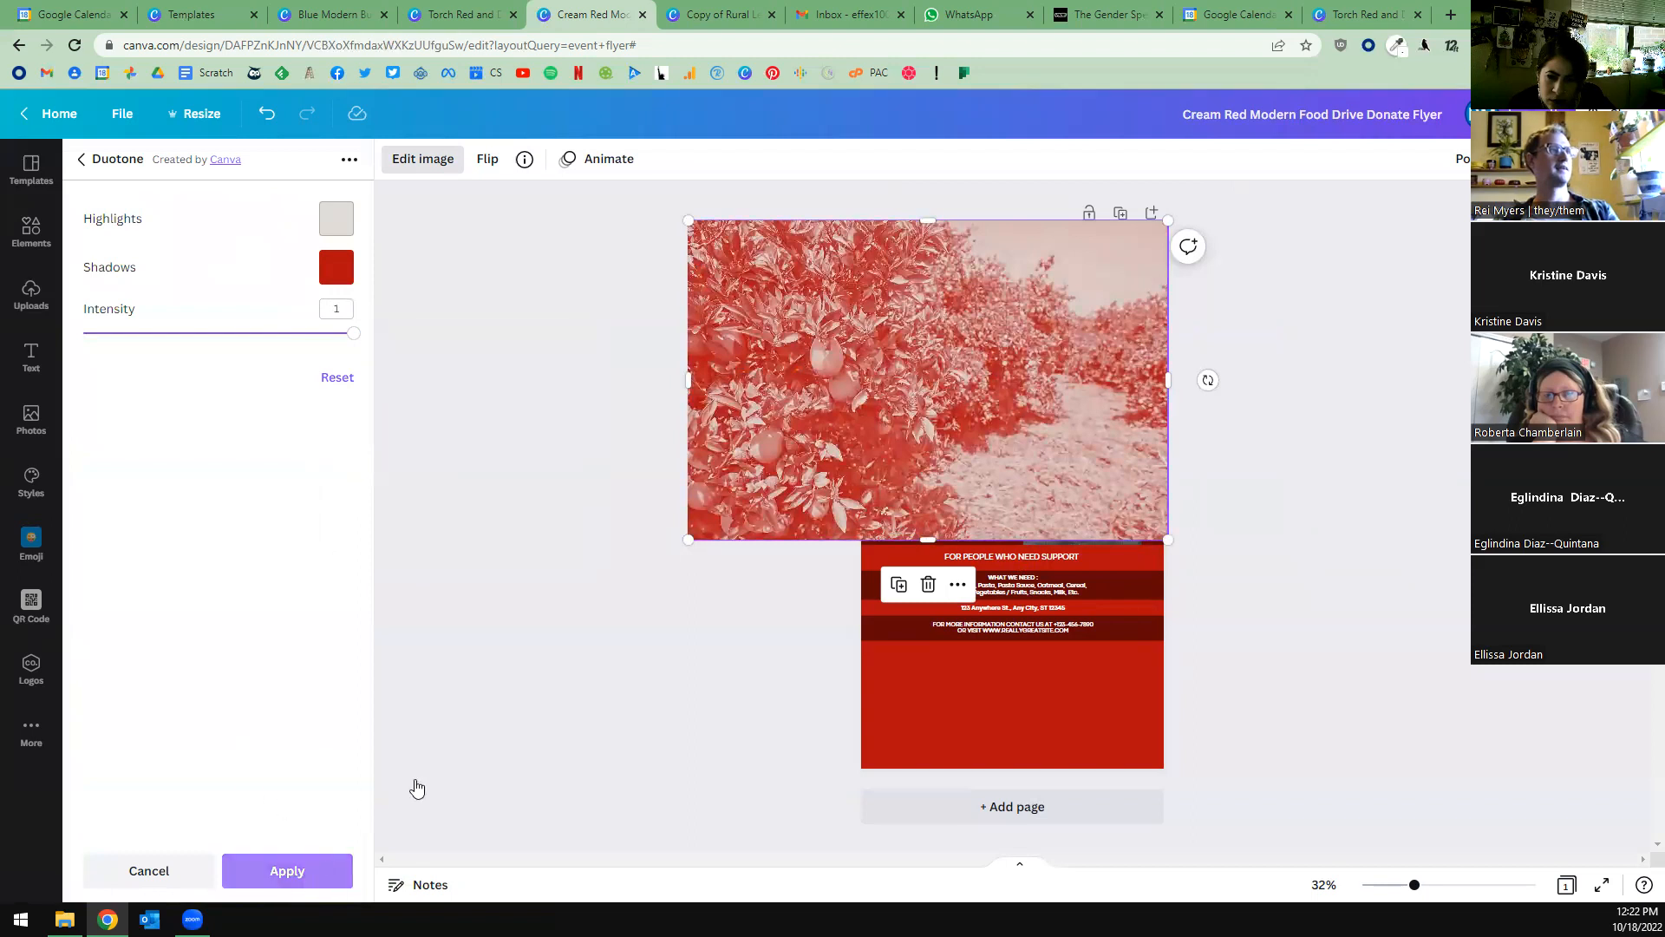
{"action": "left_click", "coordinate": [495, 681]}
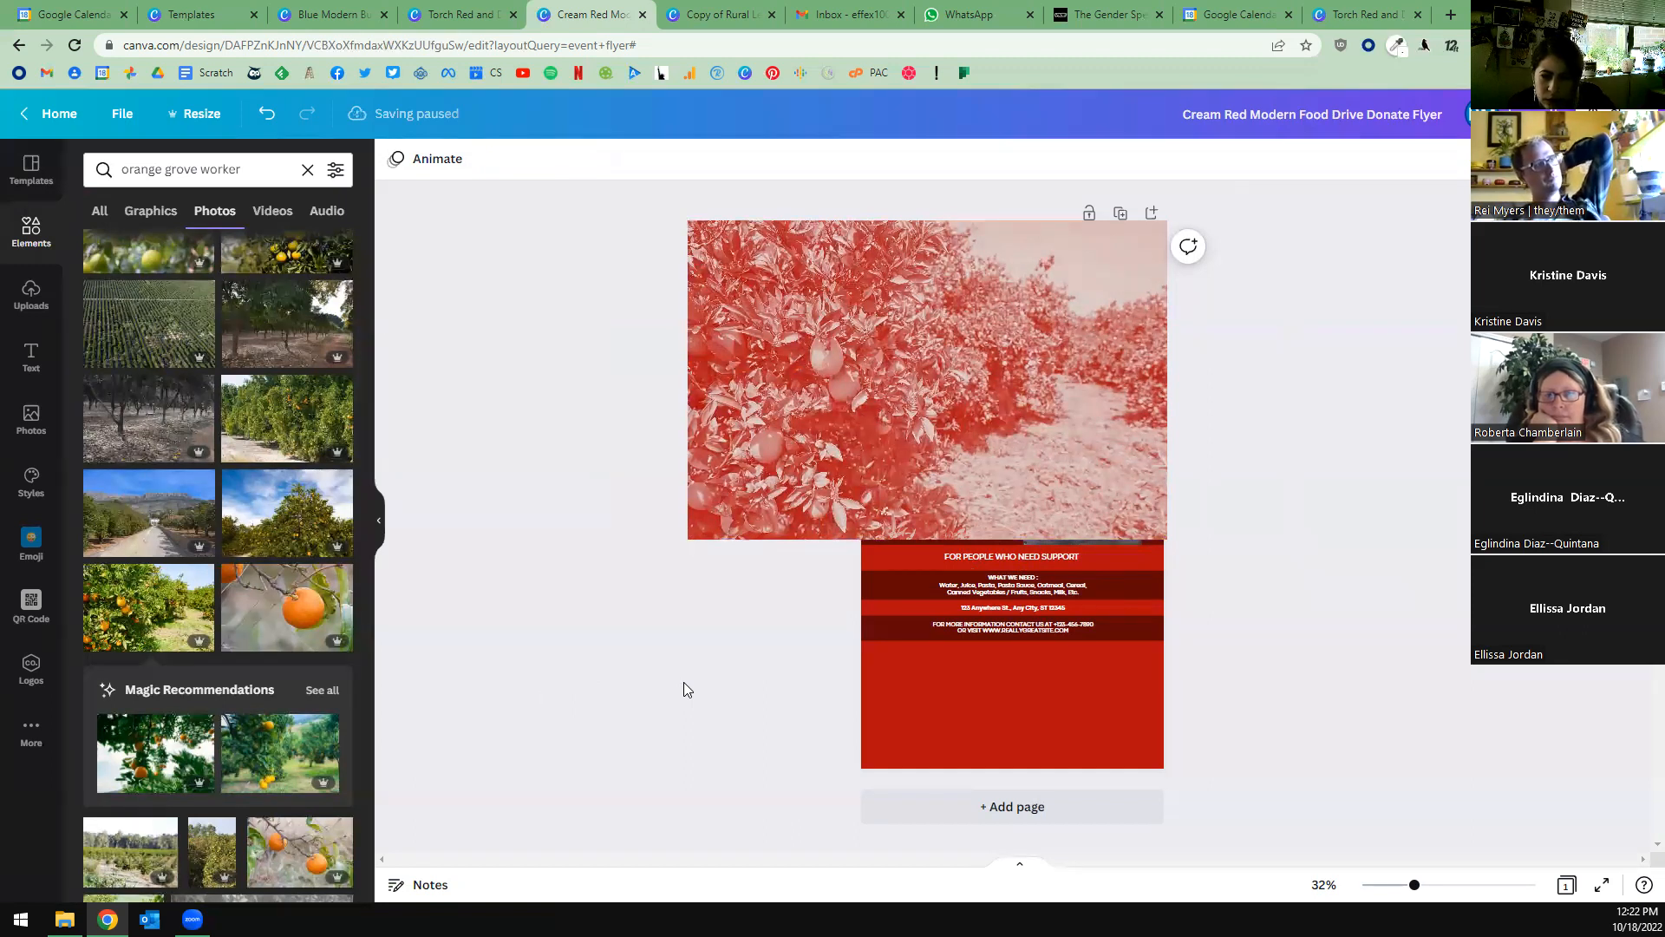
{"action": "key", "text": "ctrl+z"}
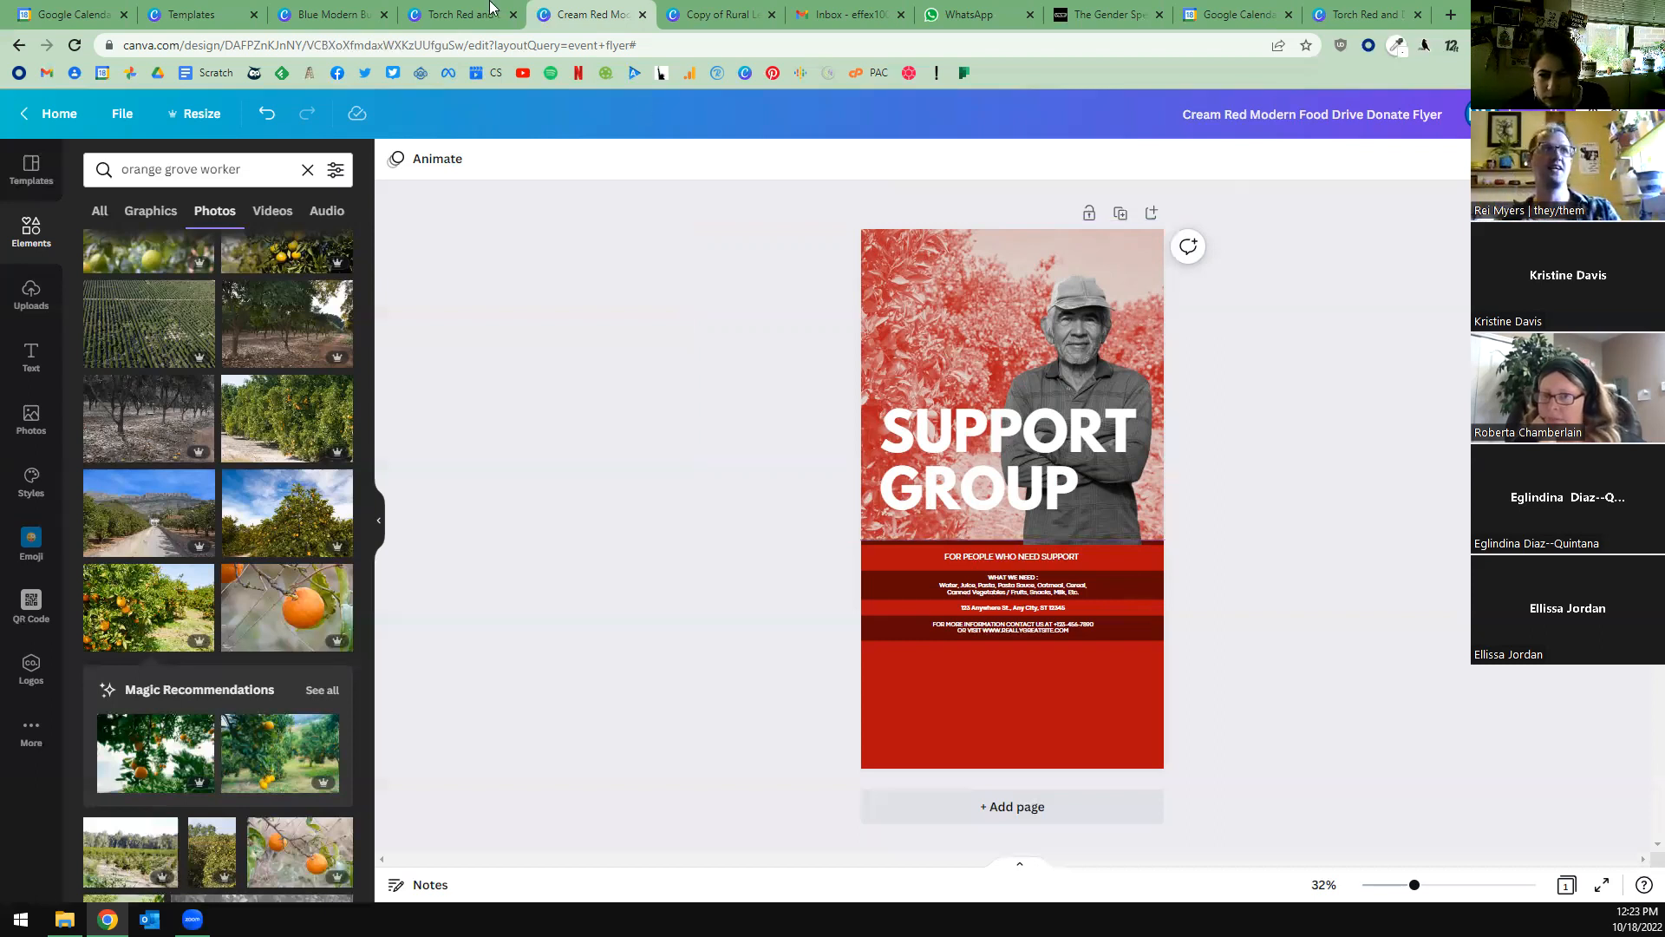
{"action": "left_click_drag", "start_coordinate": [1244, 325], "coordinate": [1022, 353]}
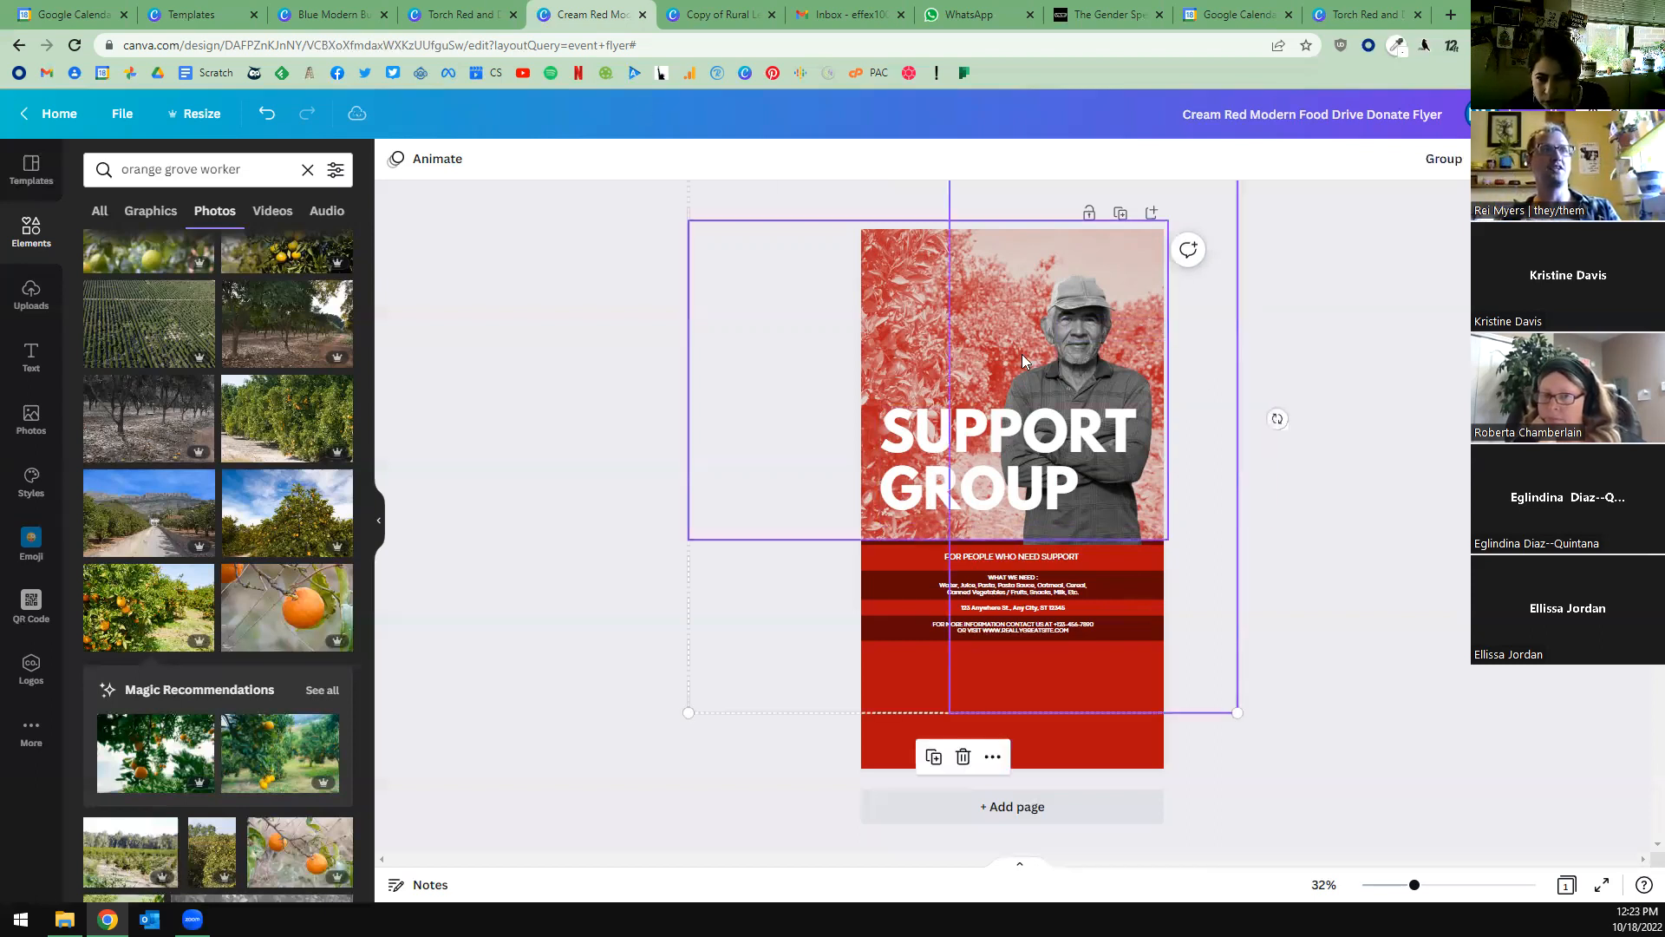
{"action": "right_click", "coordinate": [1022, 354]}
{"action": "left_click", "coordinate": [1119, 600]}
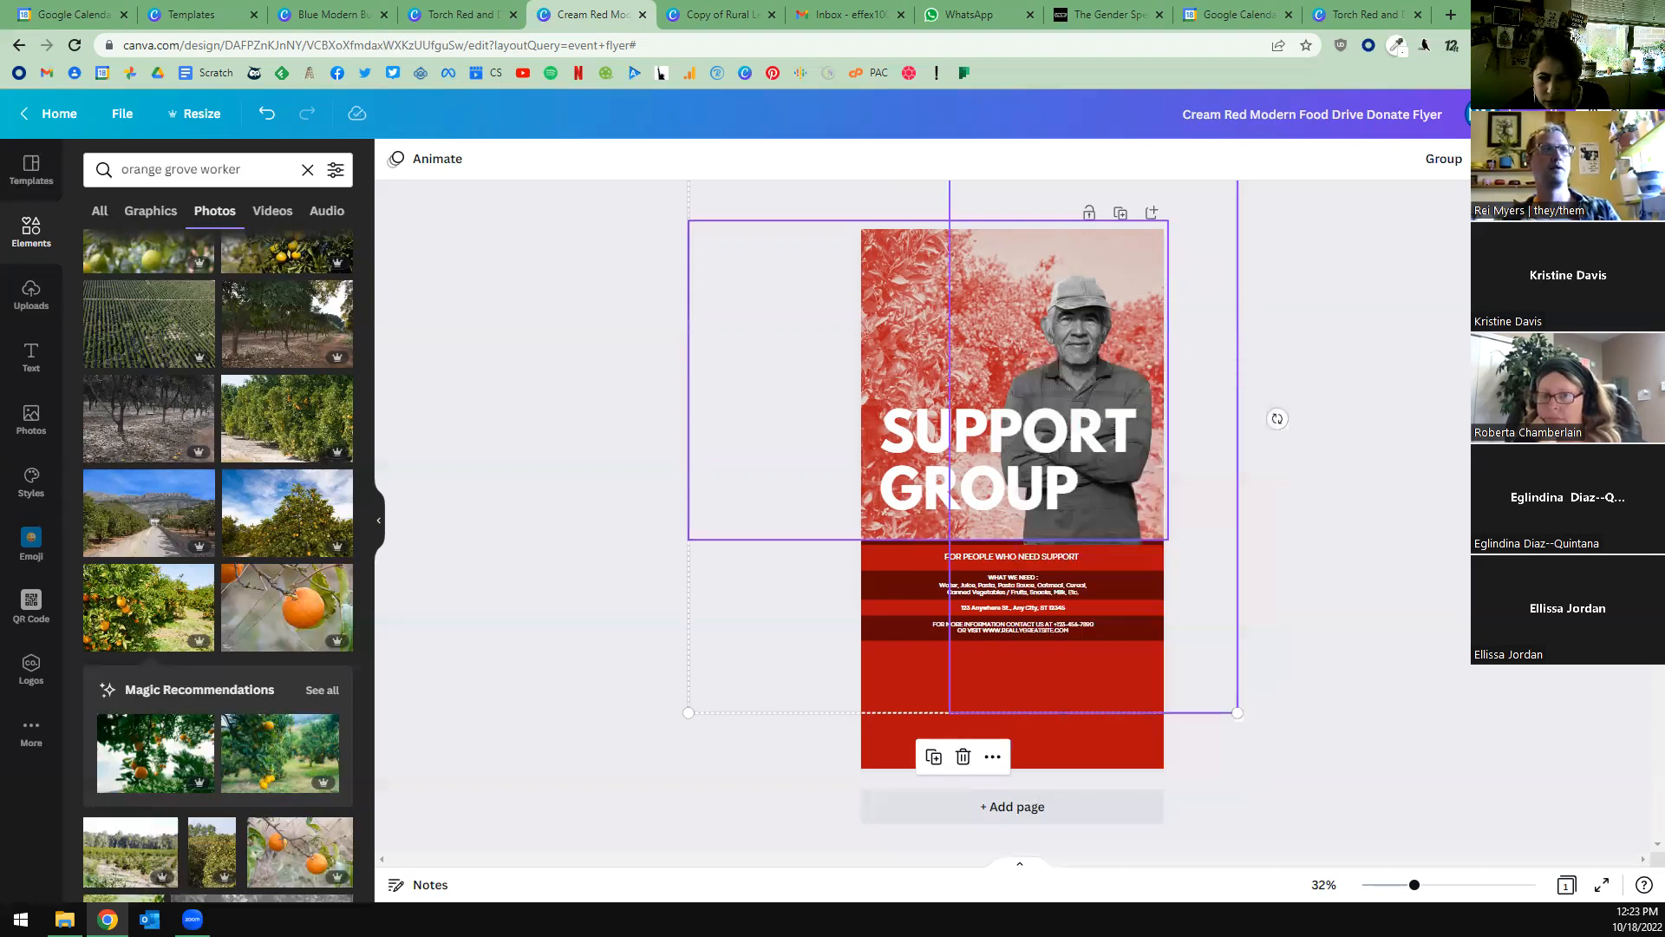
{"action": "left_click", "coordinate": [1078, 329]}
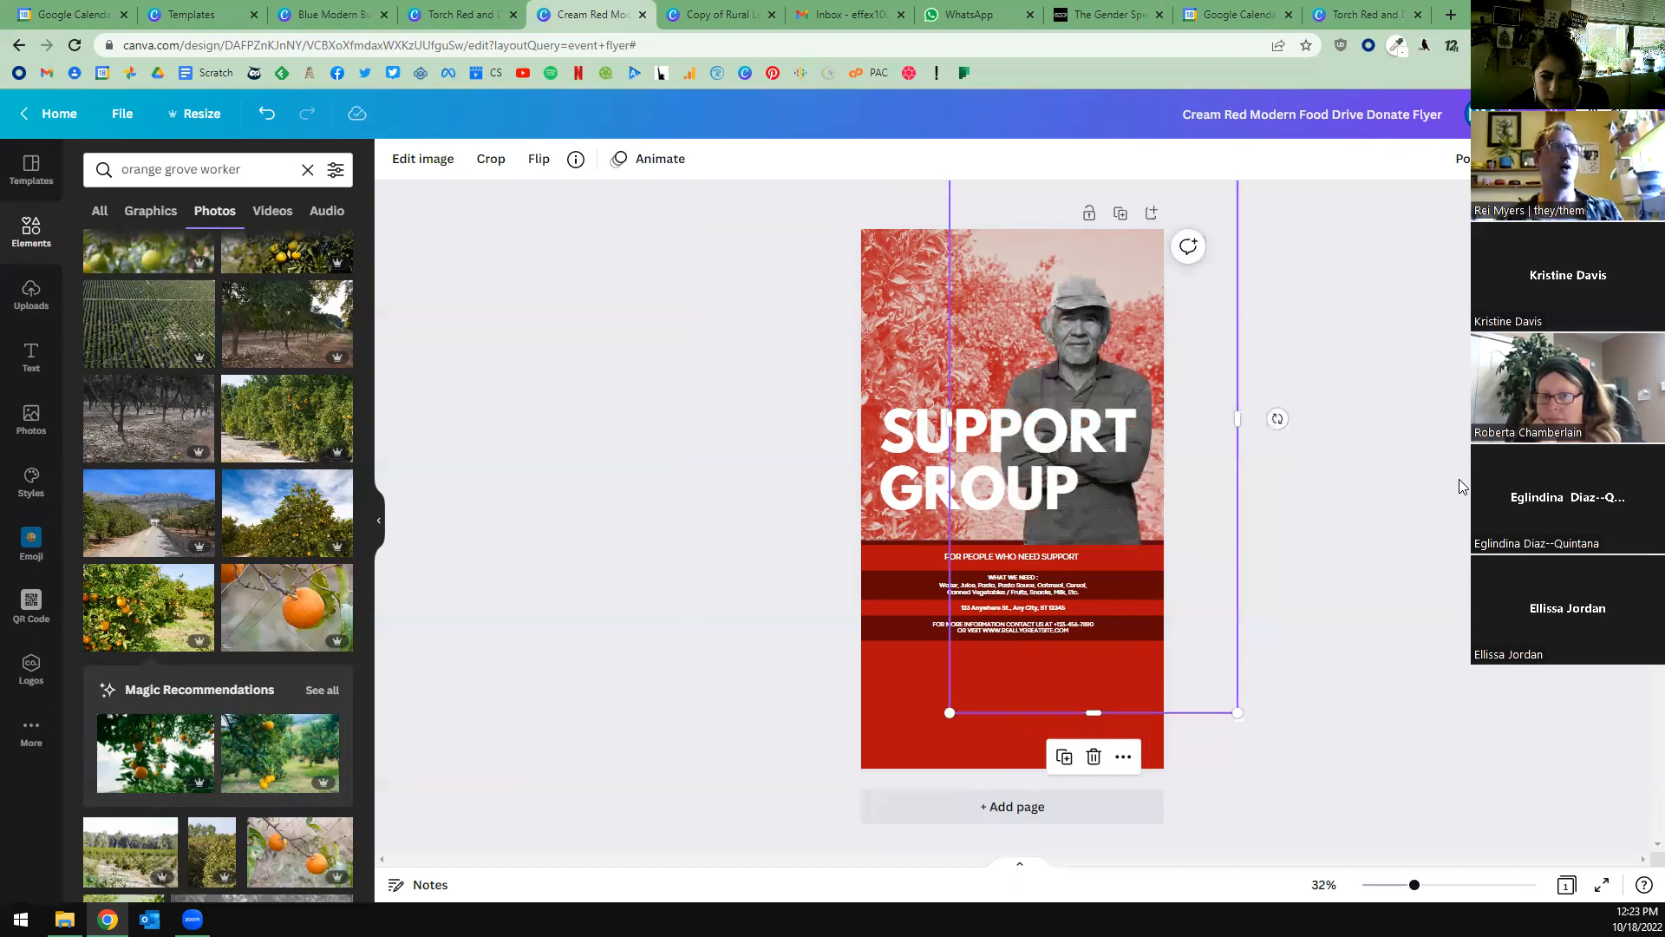
Enlarge and reposition the red duotone grove photo so it covers the flyer's upper area down to the details block.
{"action": "left_click", "coordinate": [905, 347]}
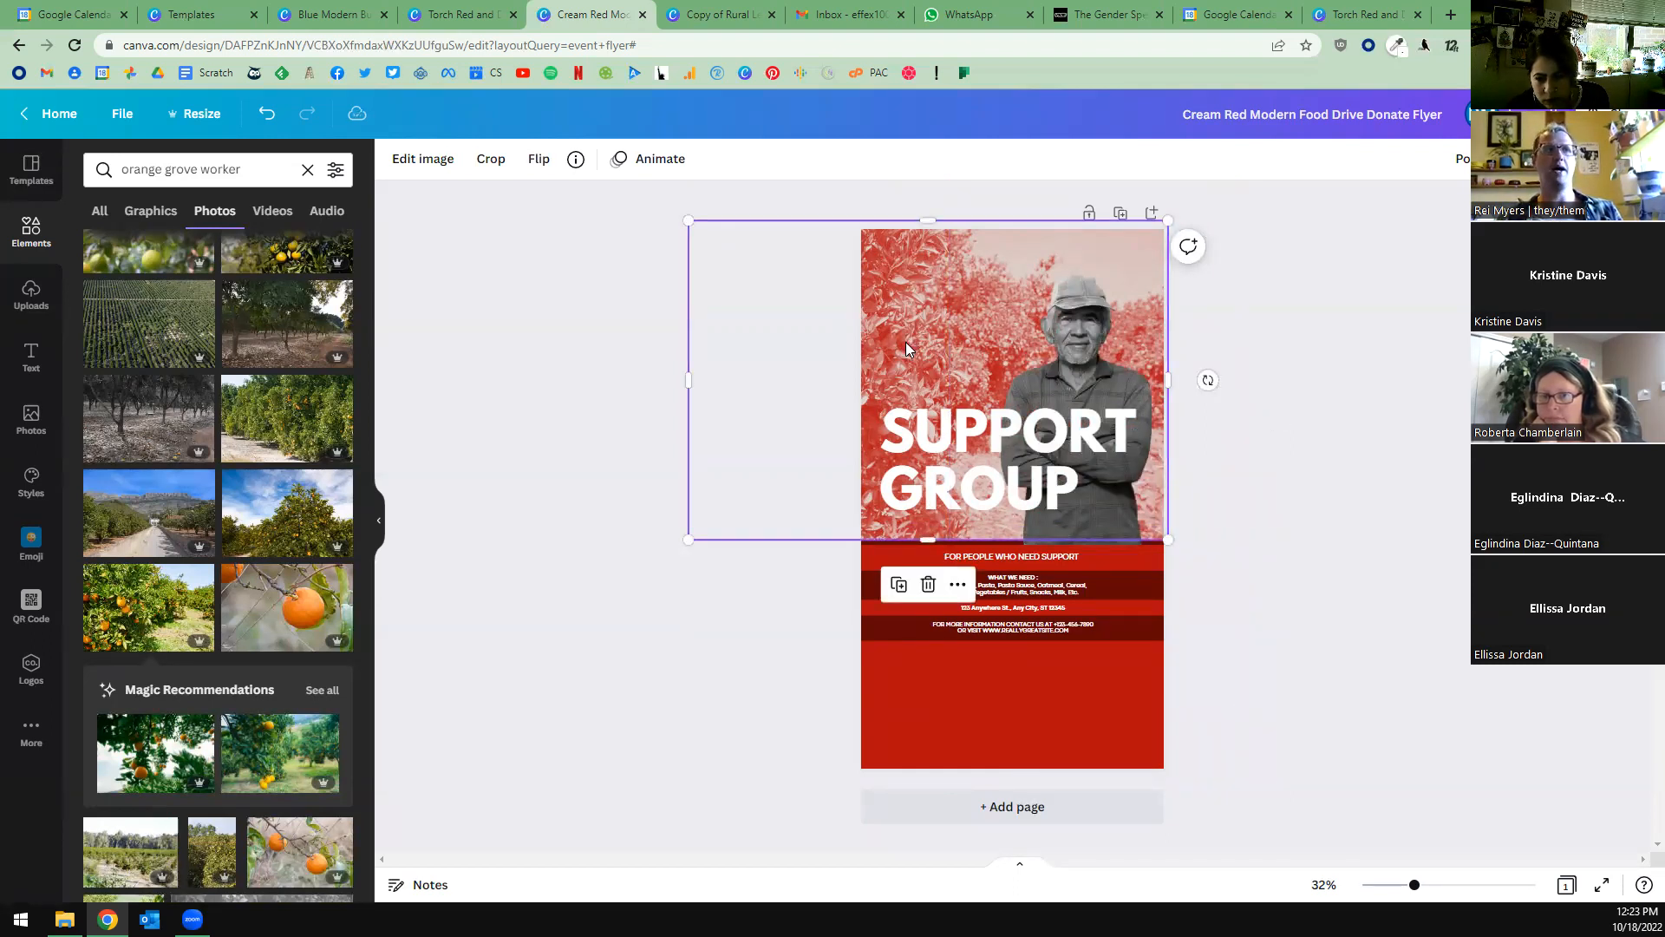
{"action": "left_click_drag", "start_coordinate": [921, 317], "coordinate": [928, 326]}
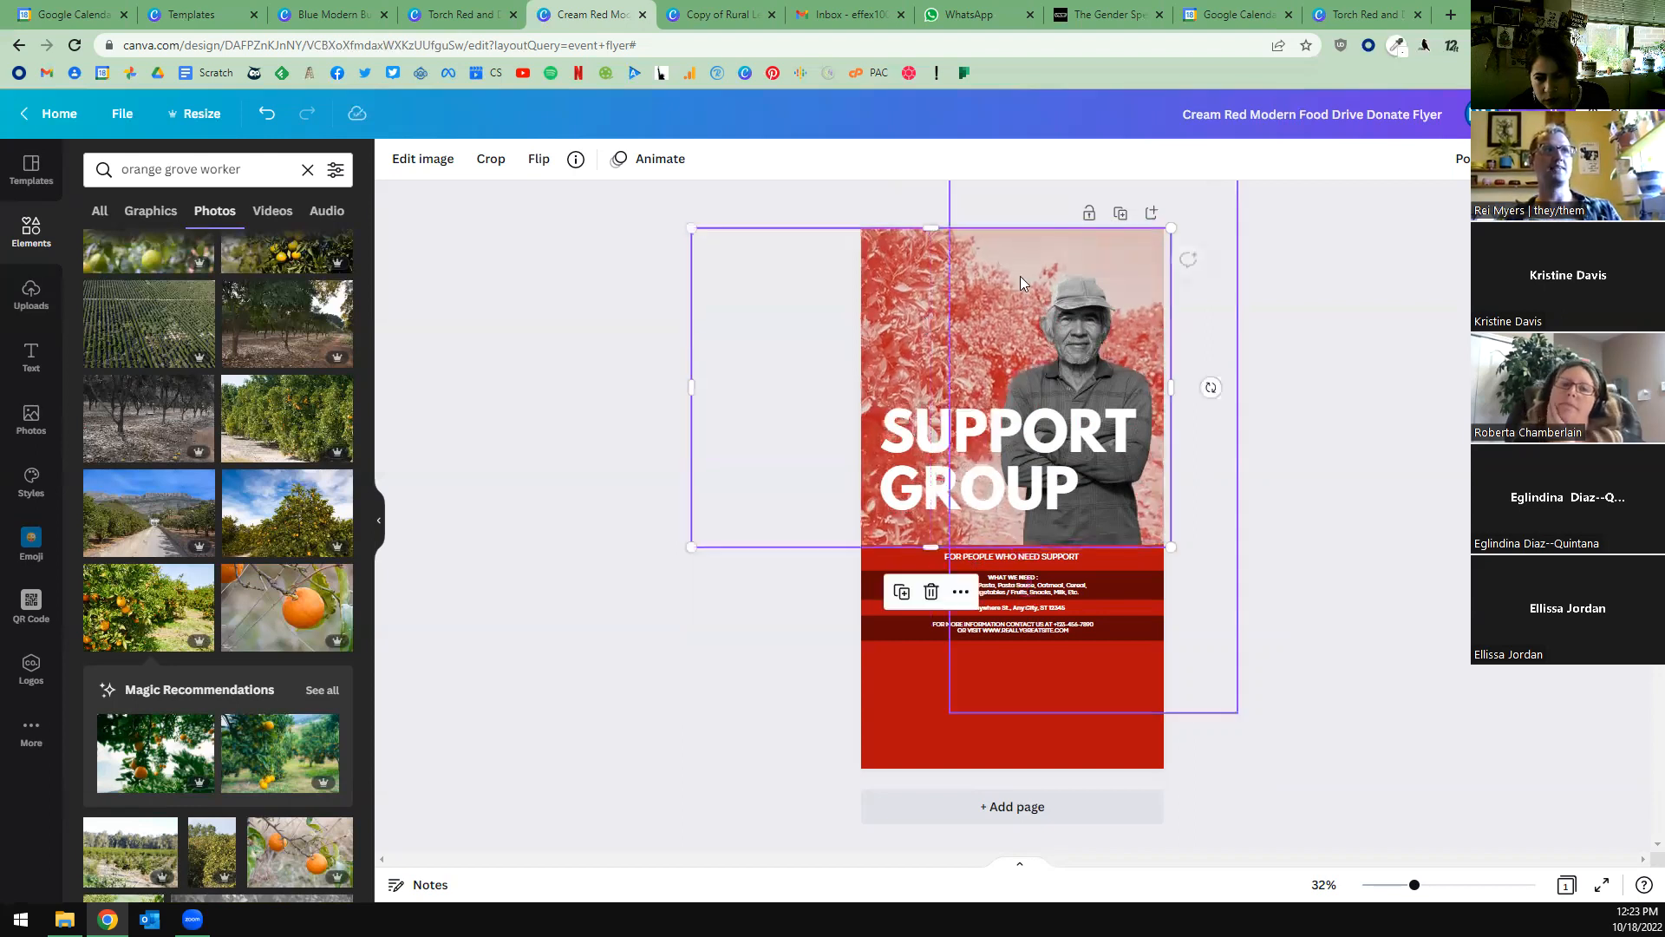
{"action": "left_click_drag", "start_coordinate": [1172, 229], "coordinate": [1192, 213]}
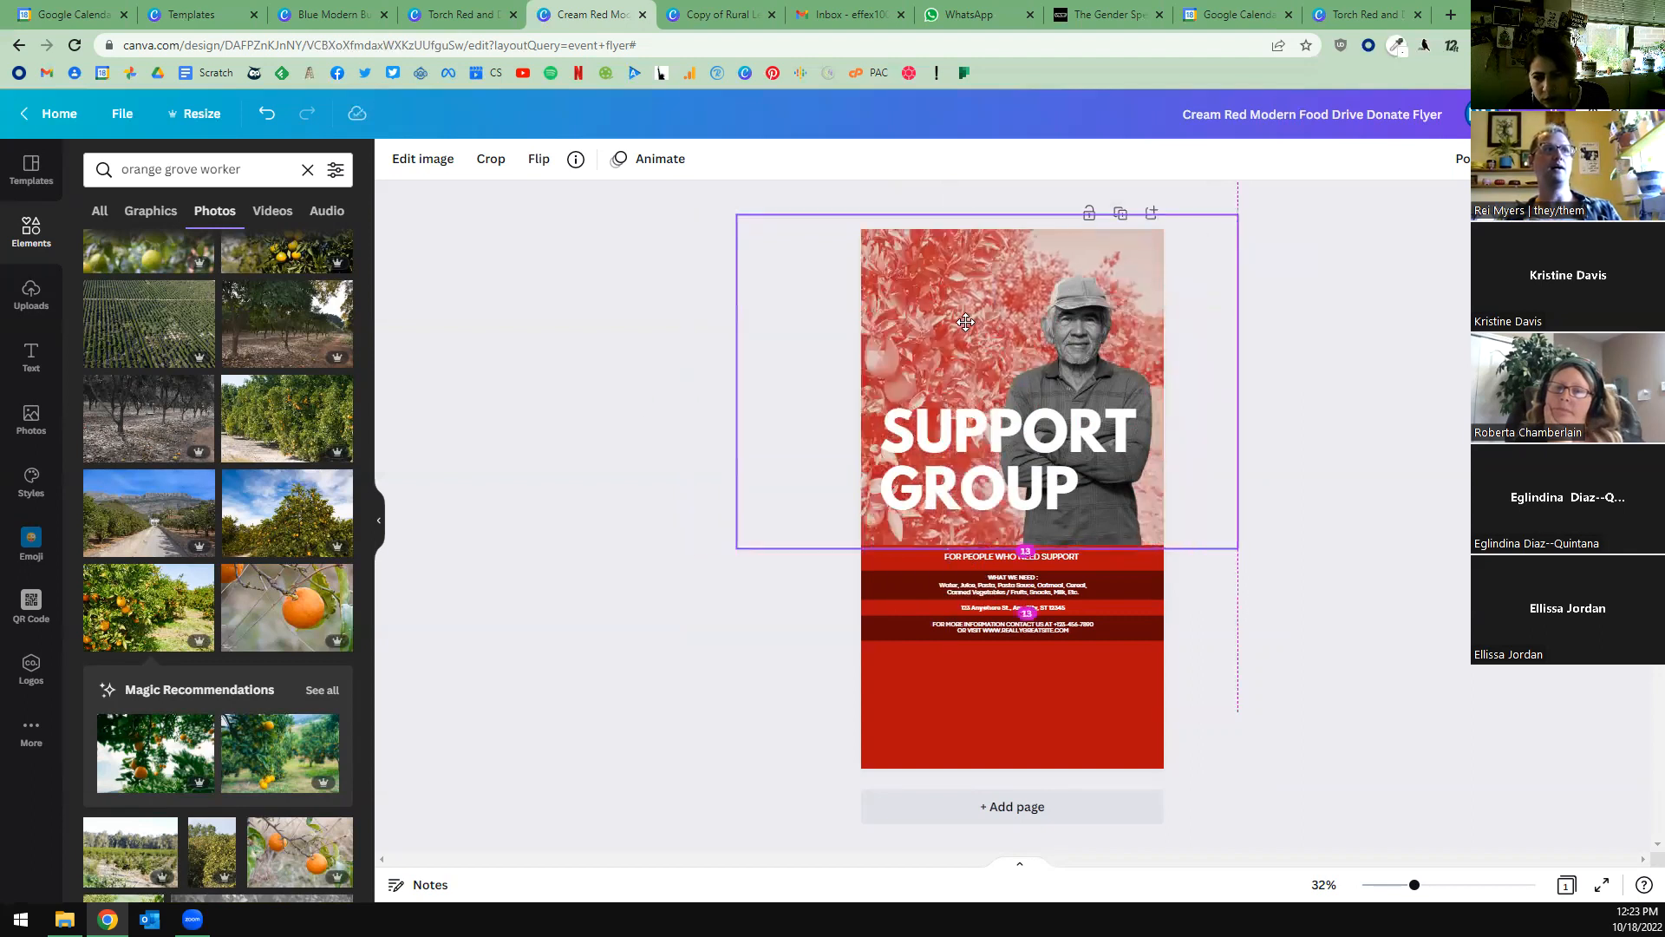
{"action": "left_click", "coordinate": [636, 444]}
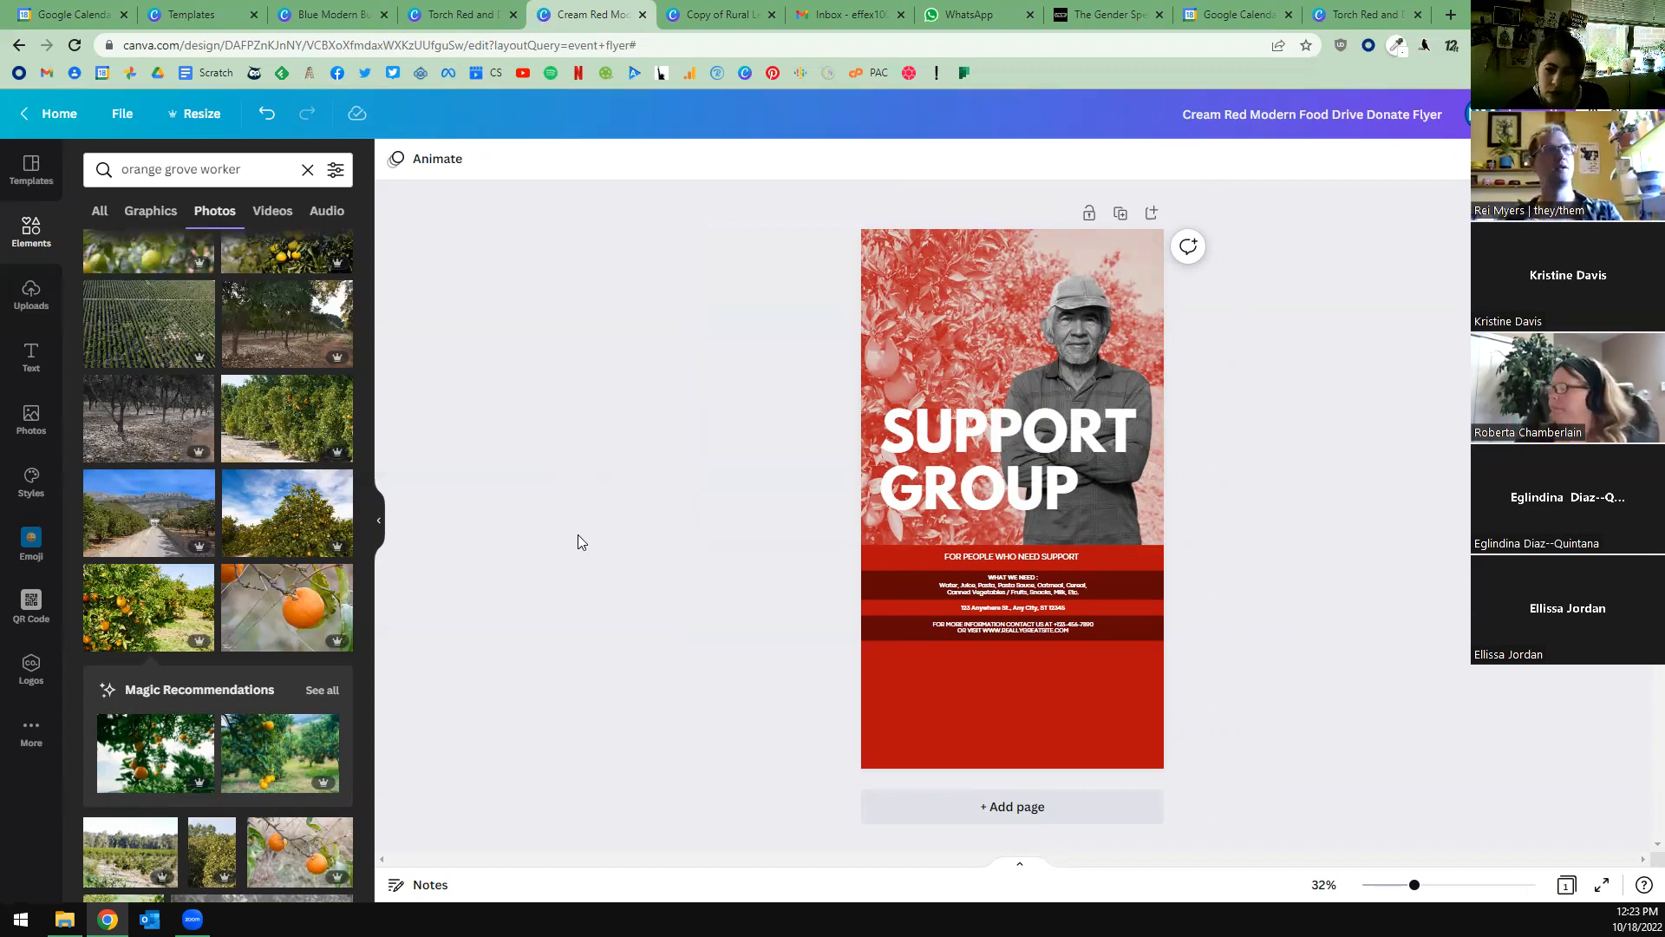
Change the fill of the large red block behind the flyer's details to white.
{"action": "left_click", "coordinate": [969, 702]}
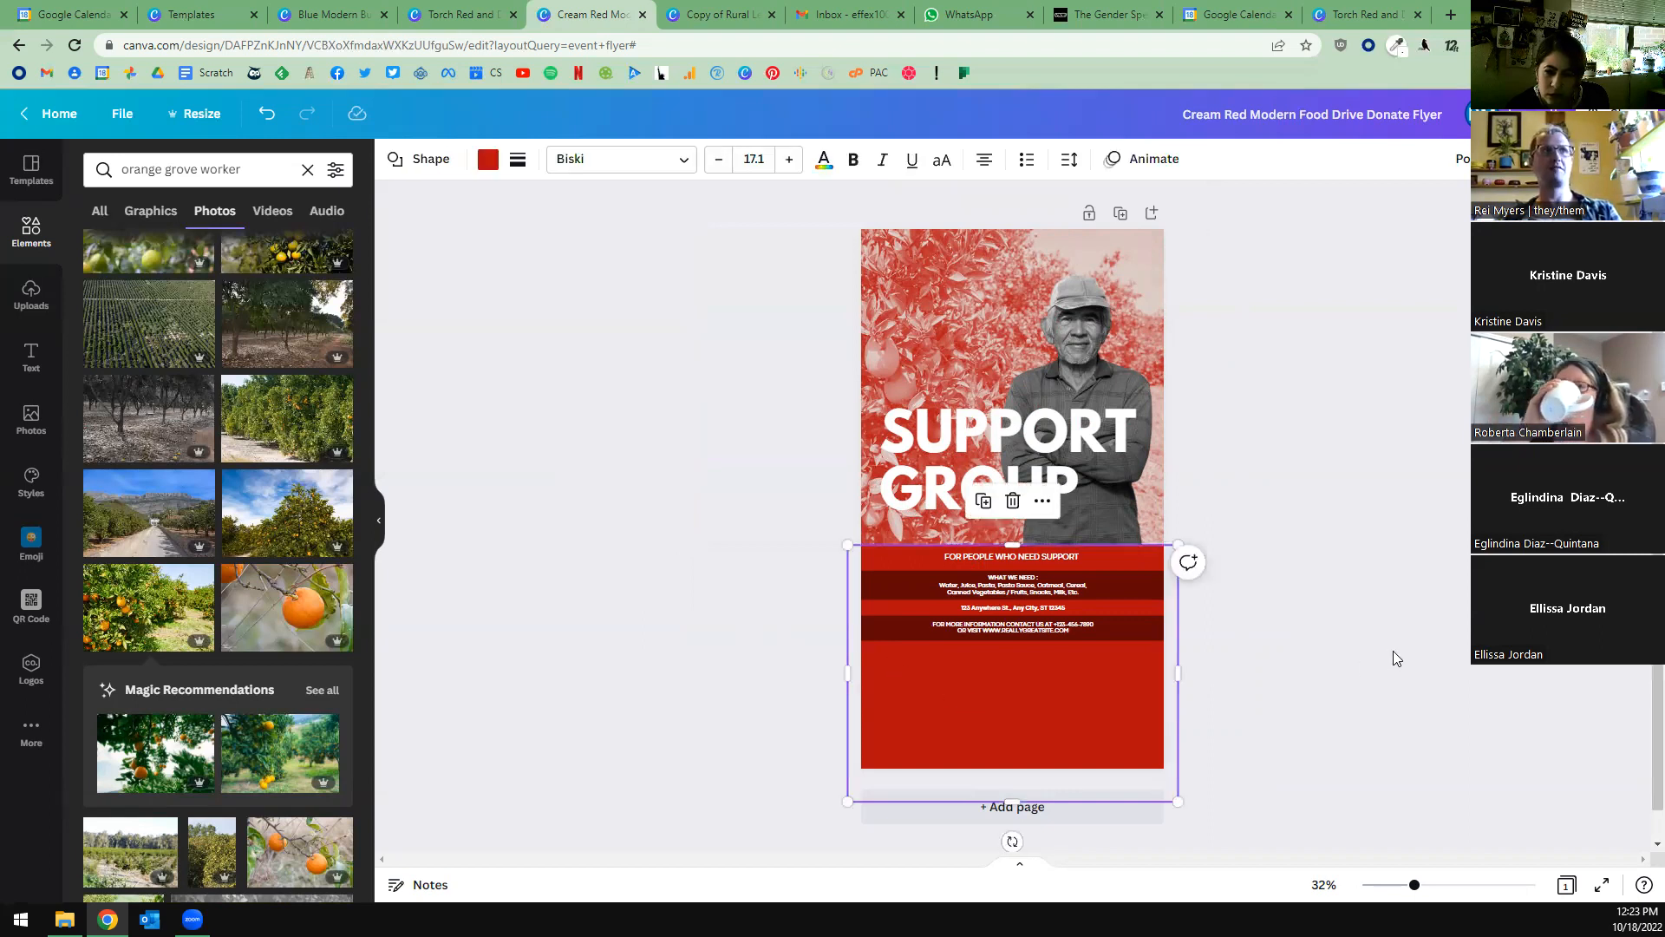
{"action": "left_click", "coordinate": [1301, 677]}
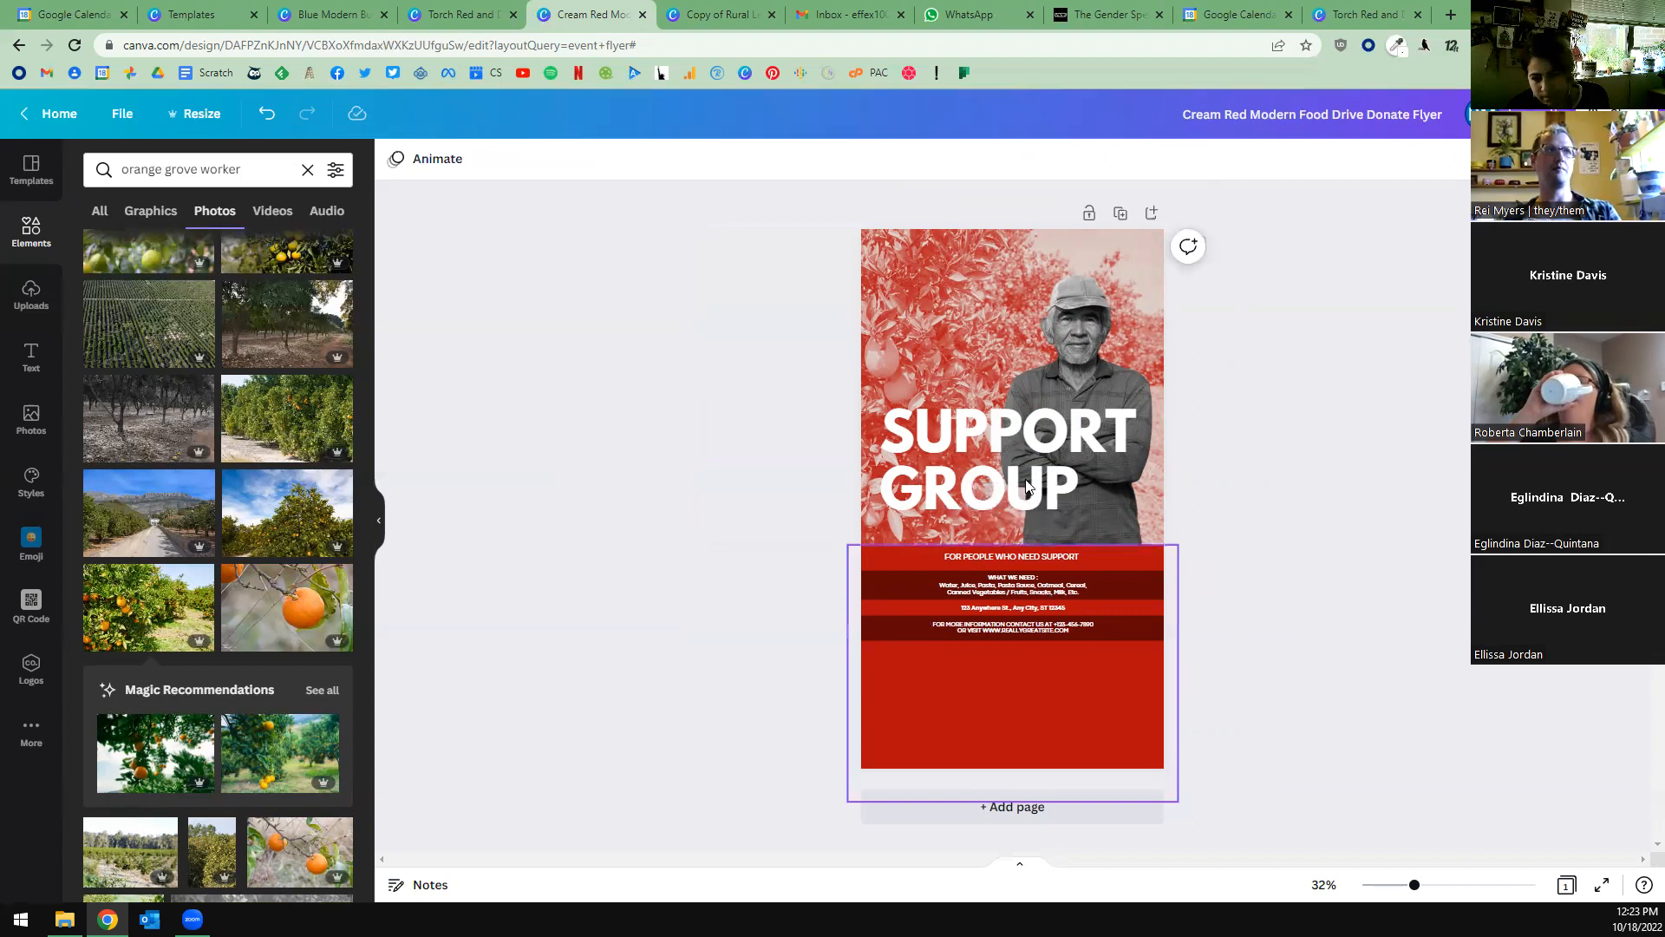
{"action": "left_click", "coordinate": [1029, 739]}
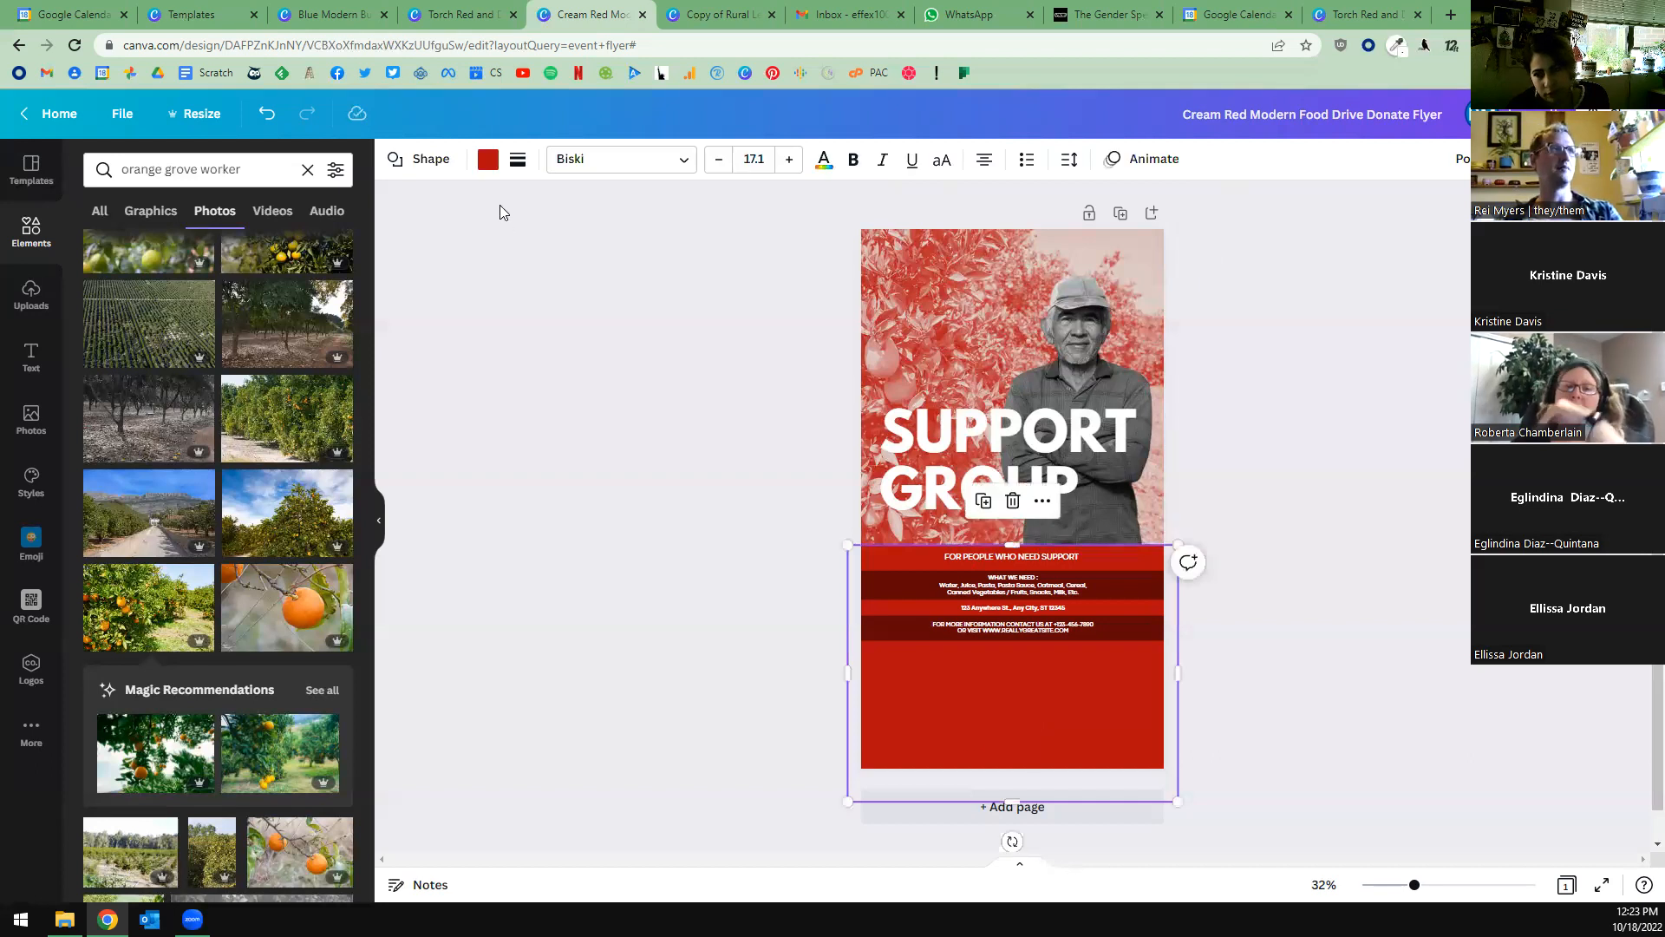
{"action": "left_click", "coordinate": [488, 159]}
{"action": "left_click", "coordinate": [287, 250]}
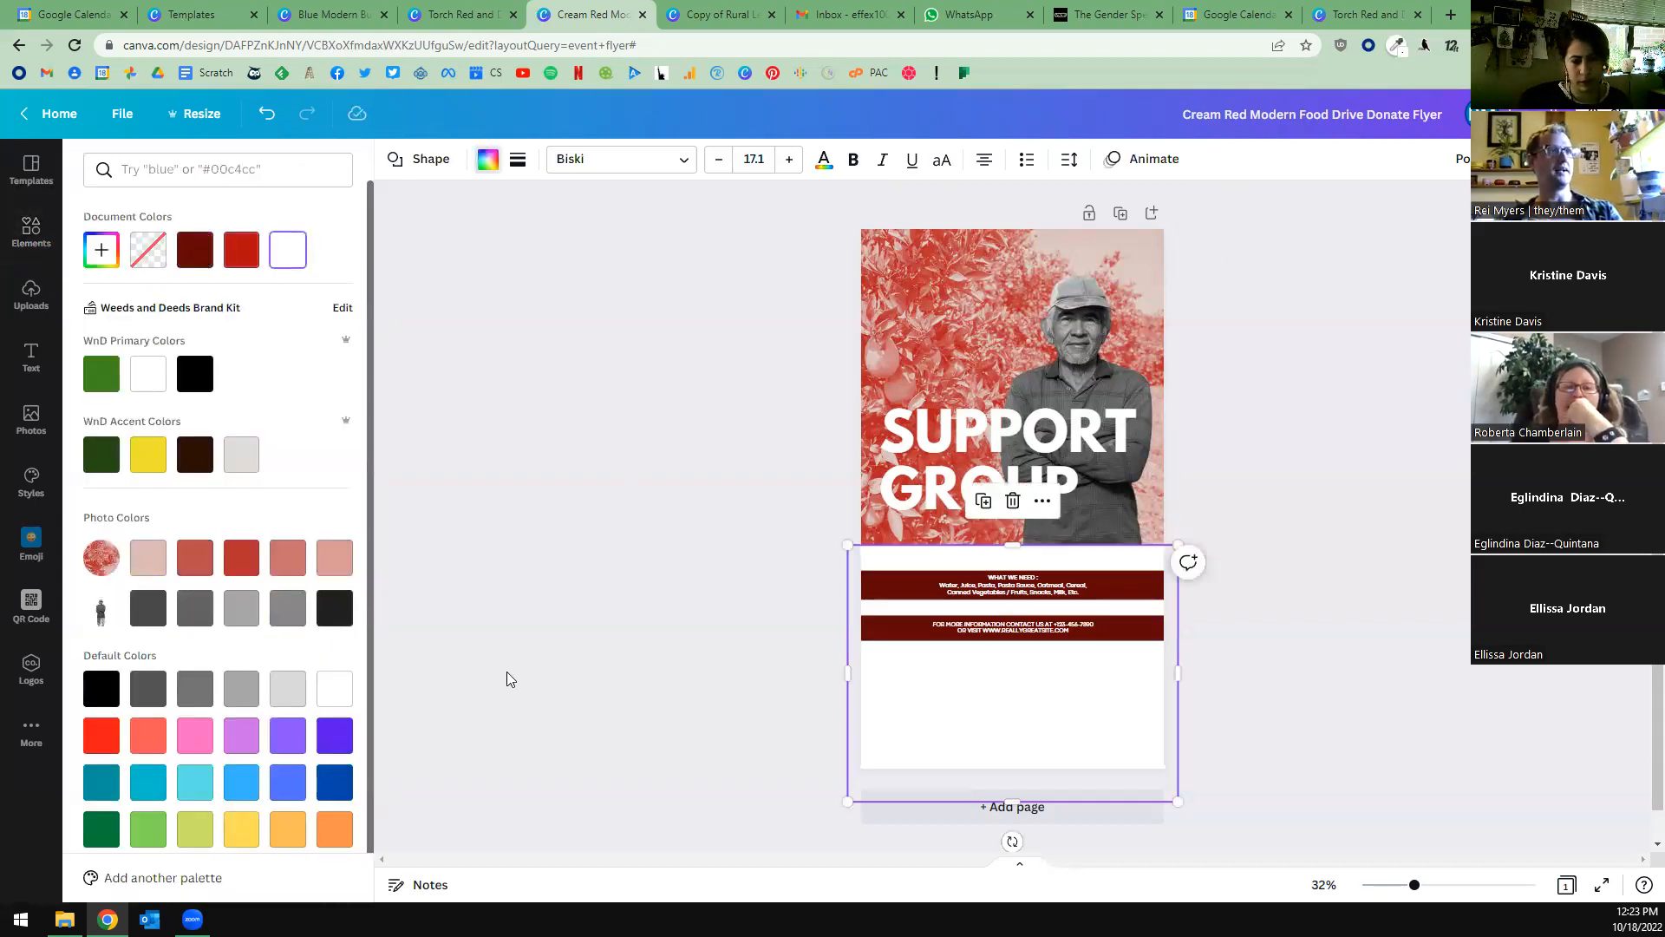
{"action": "left_click", "coordinate": [555, 696]}
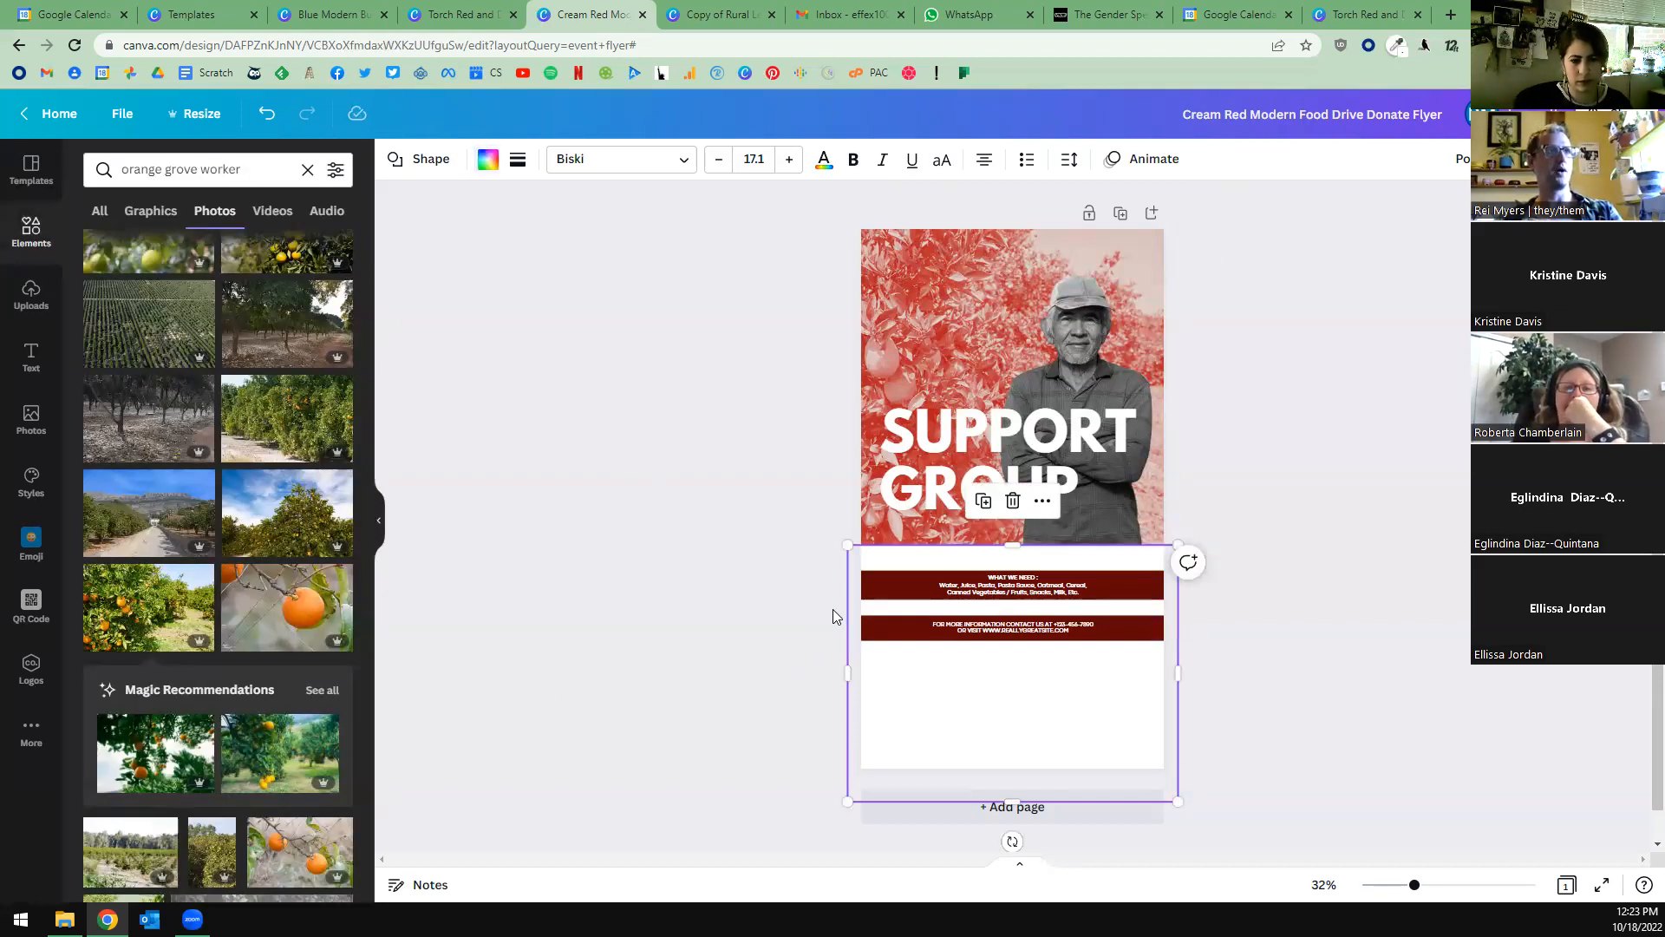
{"action": "left_click", "coordinate": [1036, 556]}
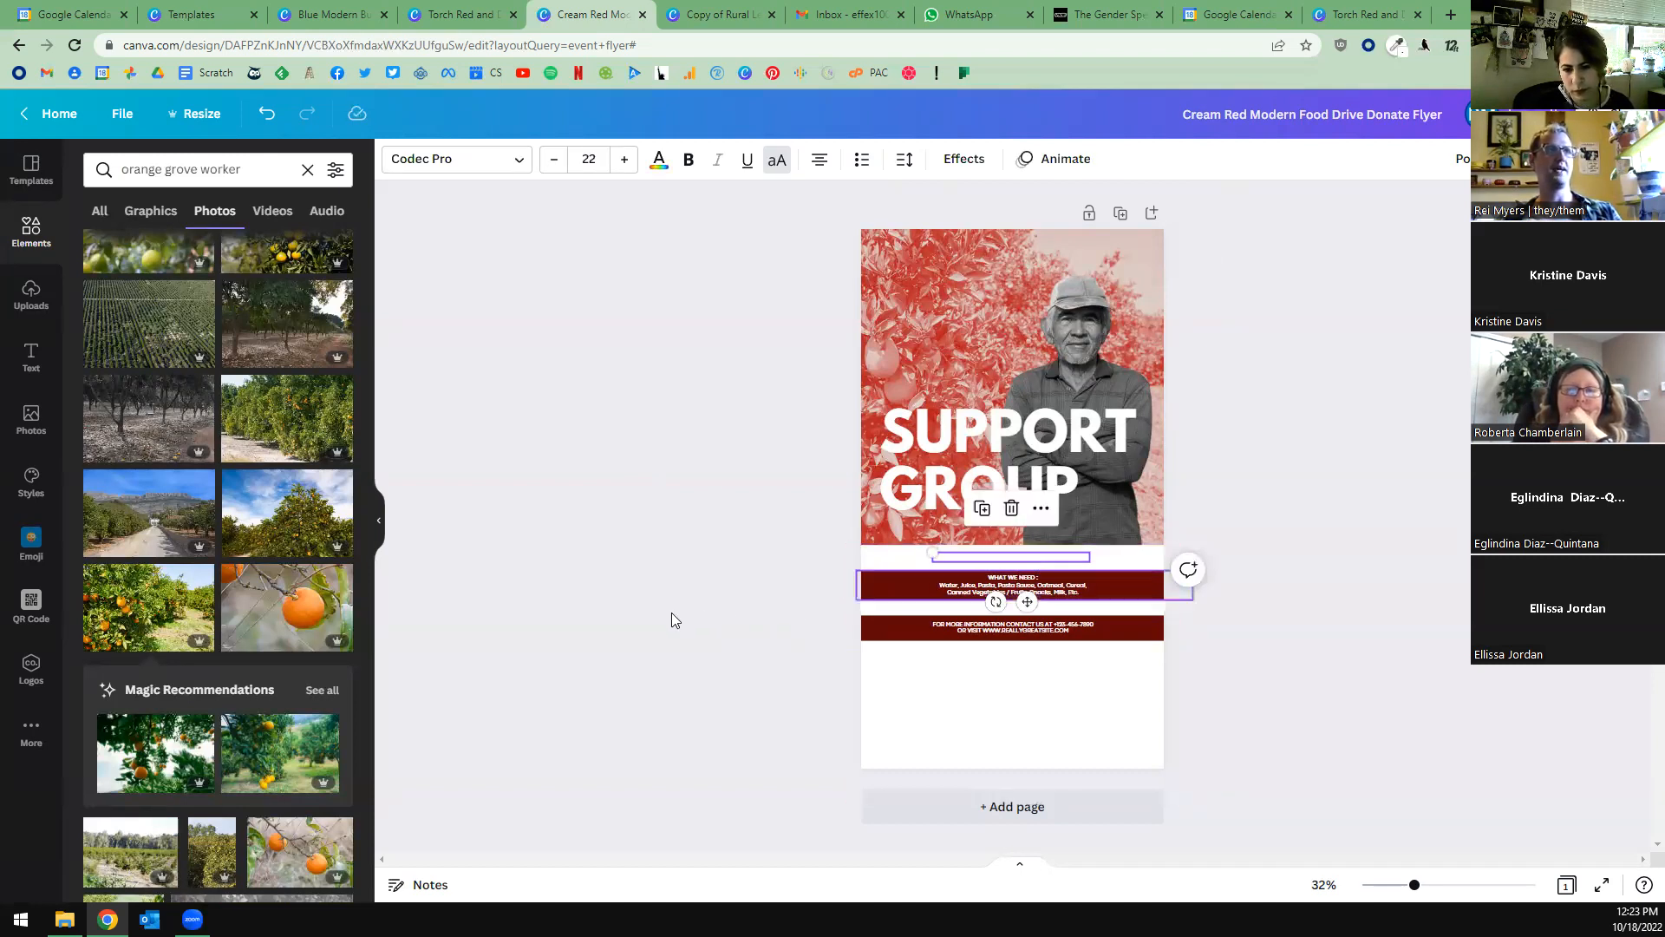
{"action": "left_click", "coordinate": [595, 627]}
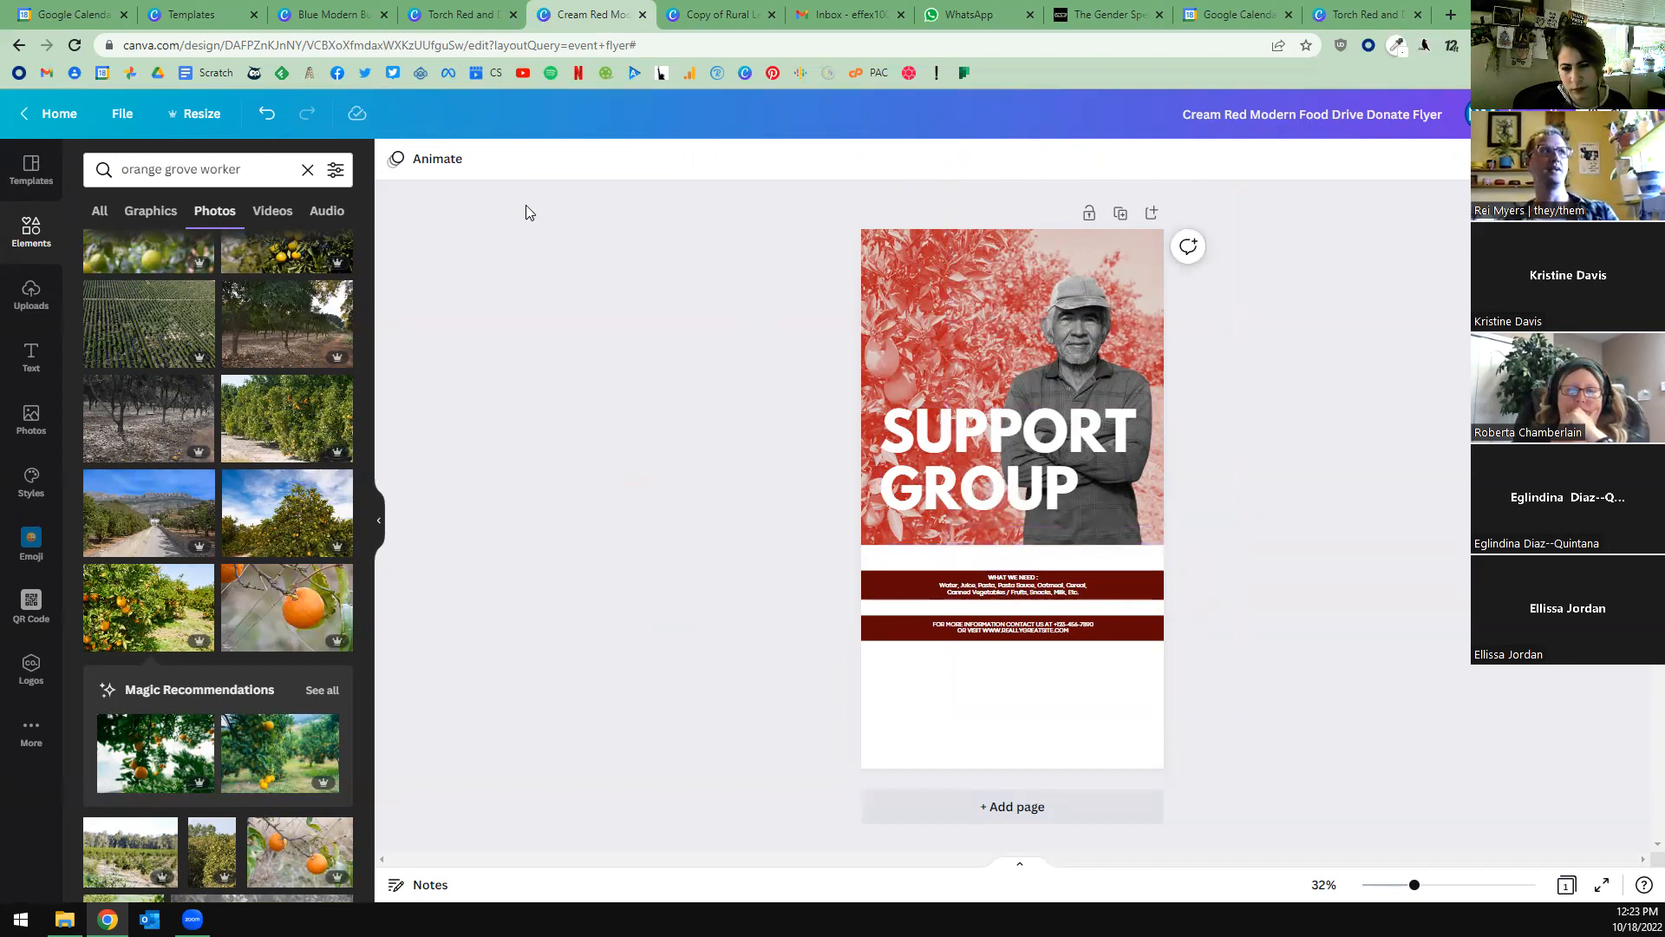
Look through the flyer's resize options, searching the format list for Facebook sizes.
{"action": "left_click", "coordinate": [208, 115]}
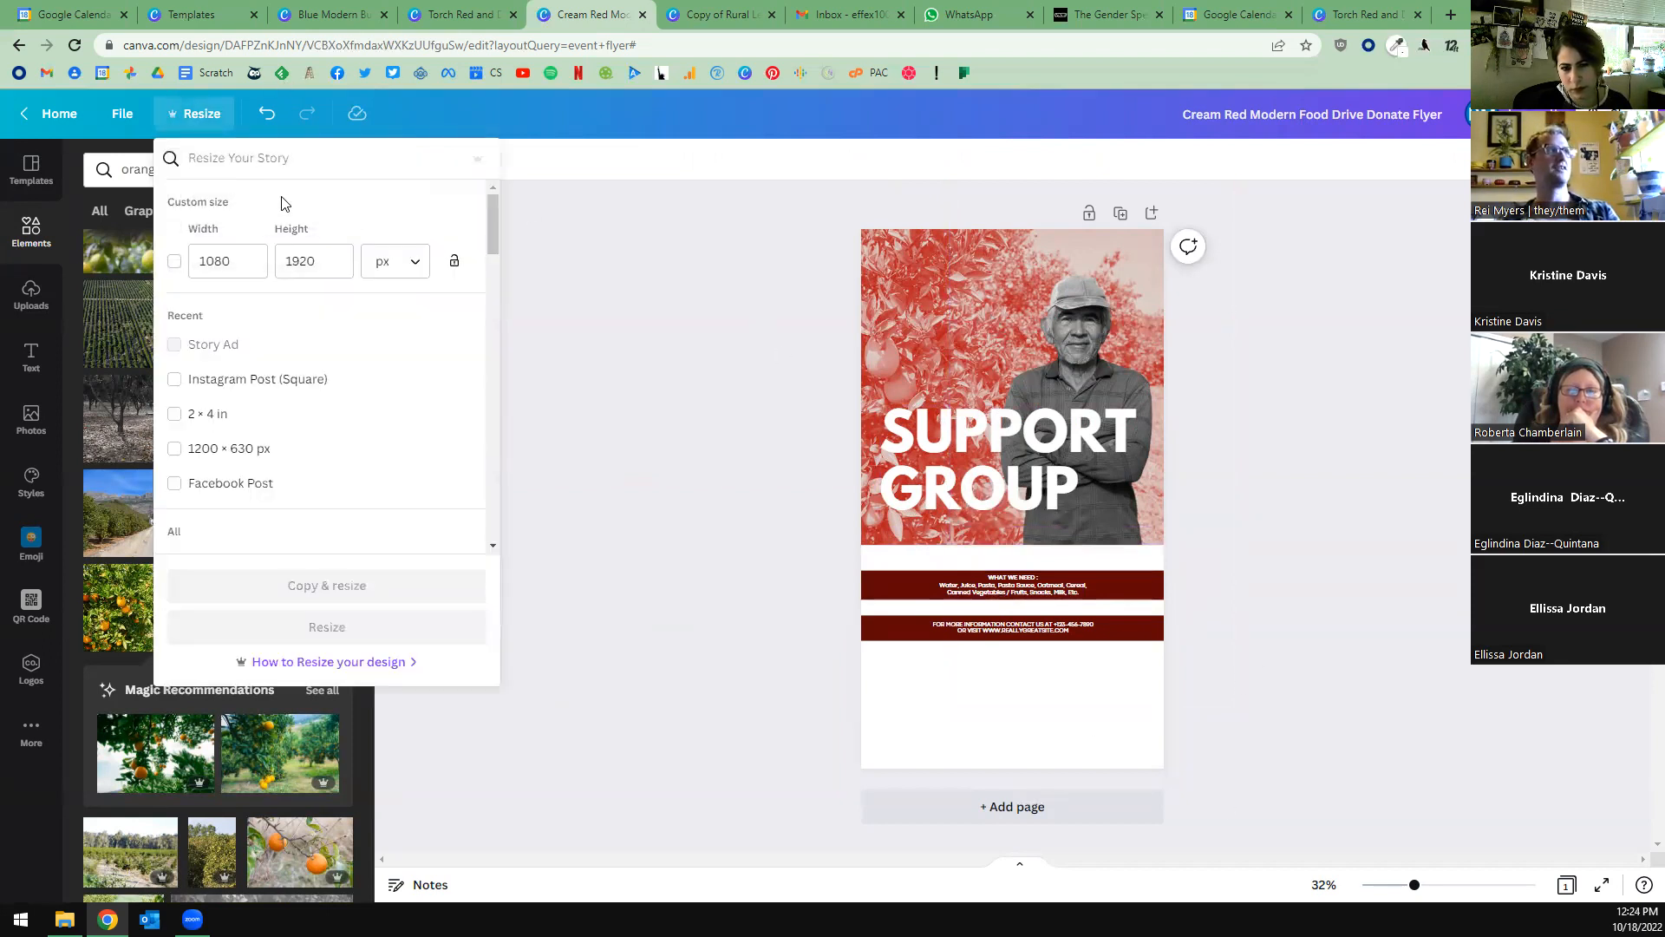
{"action": "type", "text": "f"}
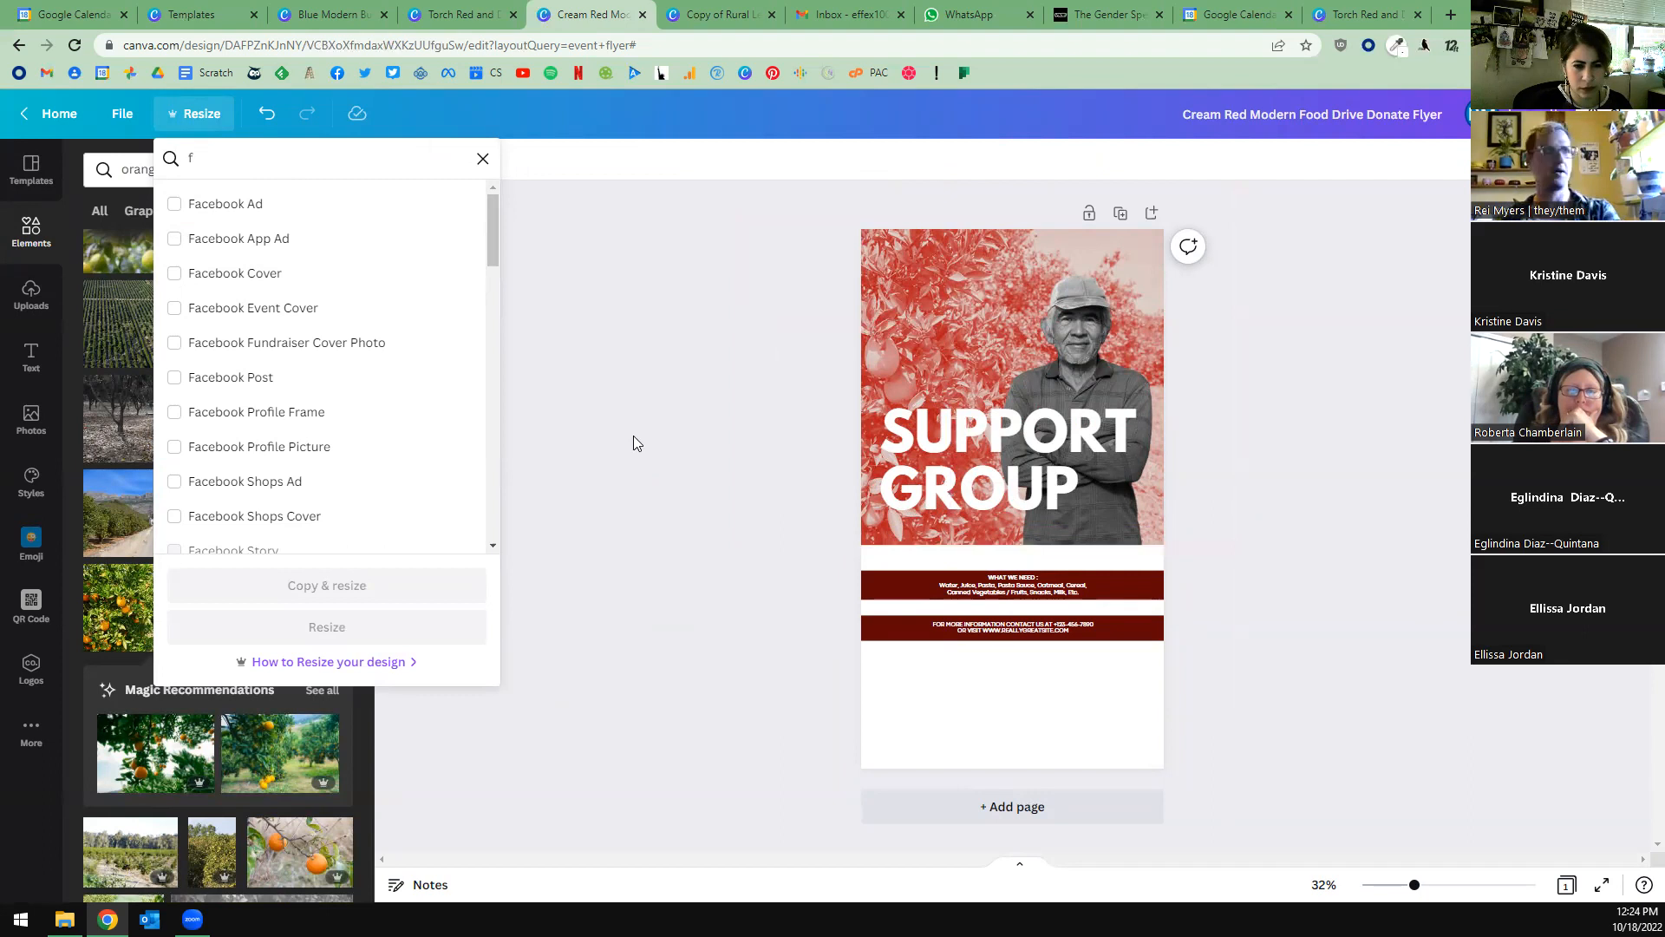
{"action": "key", "text": "BackSpace"}
{"action": "left_click", "coordinate": [664, 518]}
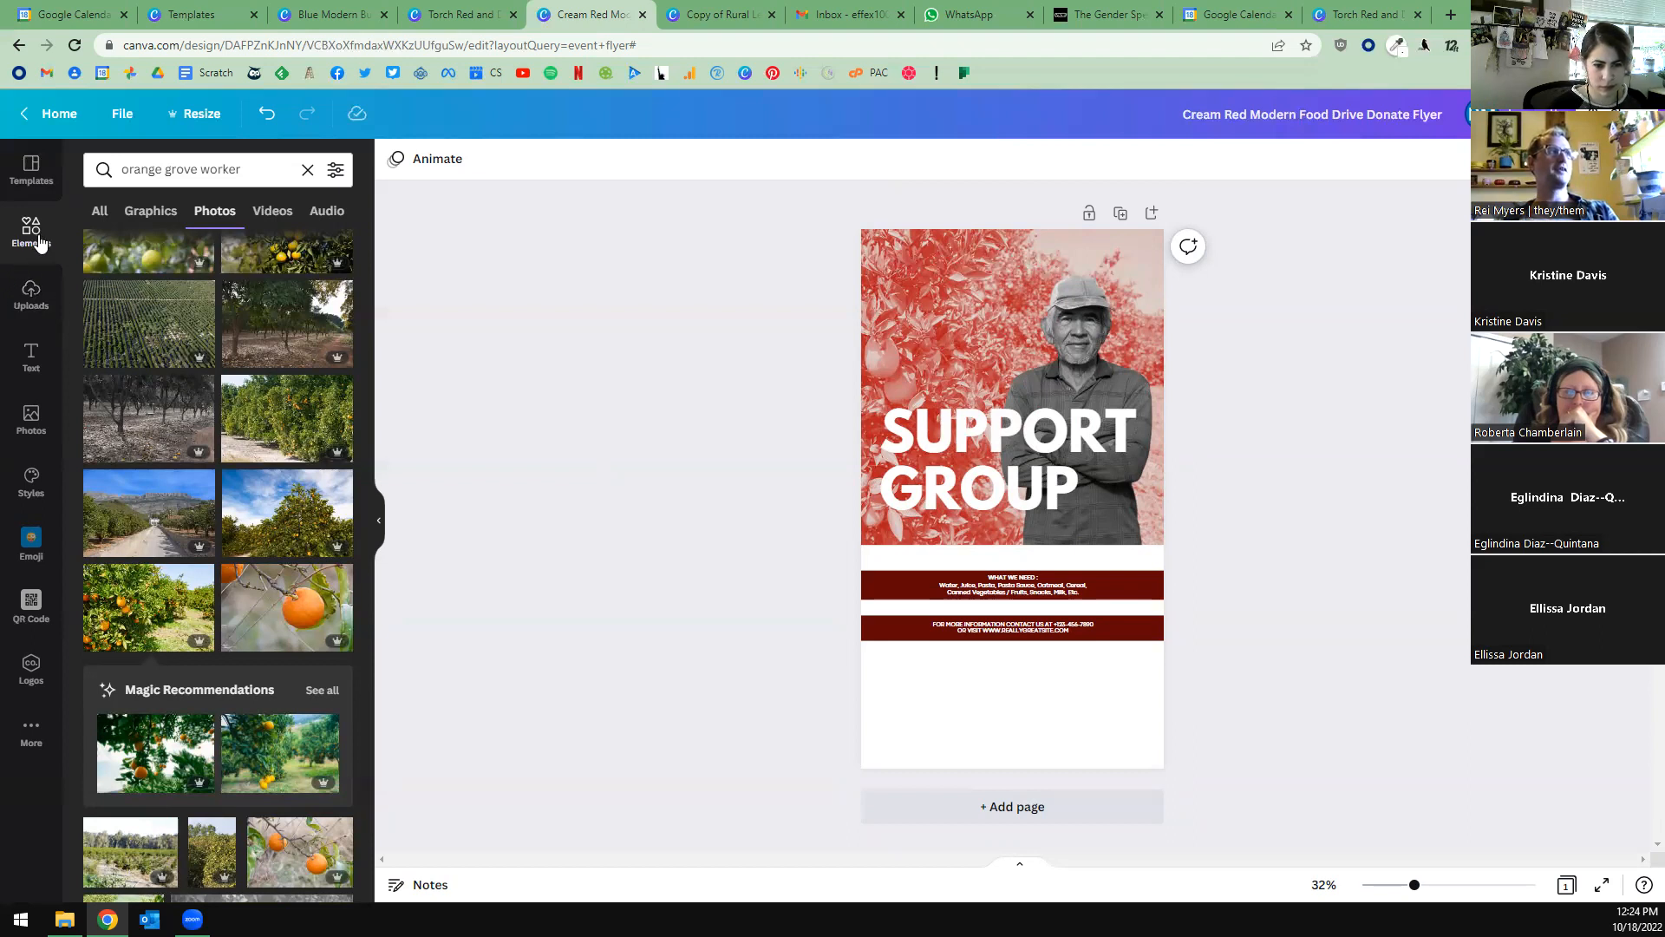
Show the image editing effects available for the farm worker cutout.
{"action": "left_click", "coordinate": [972, 371]}
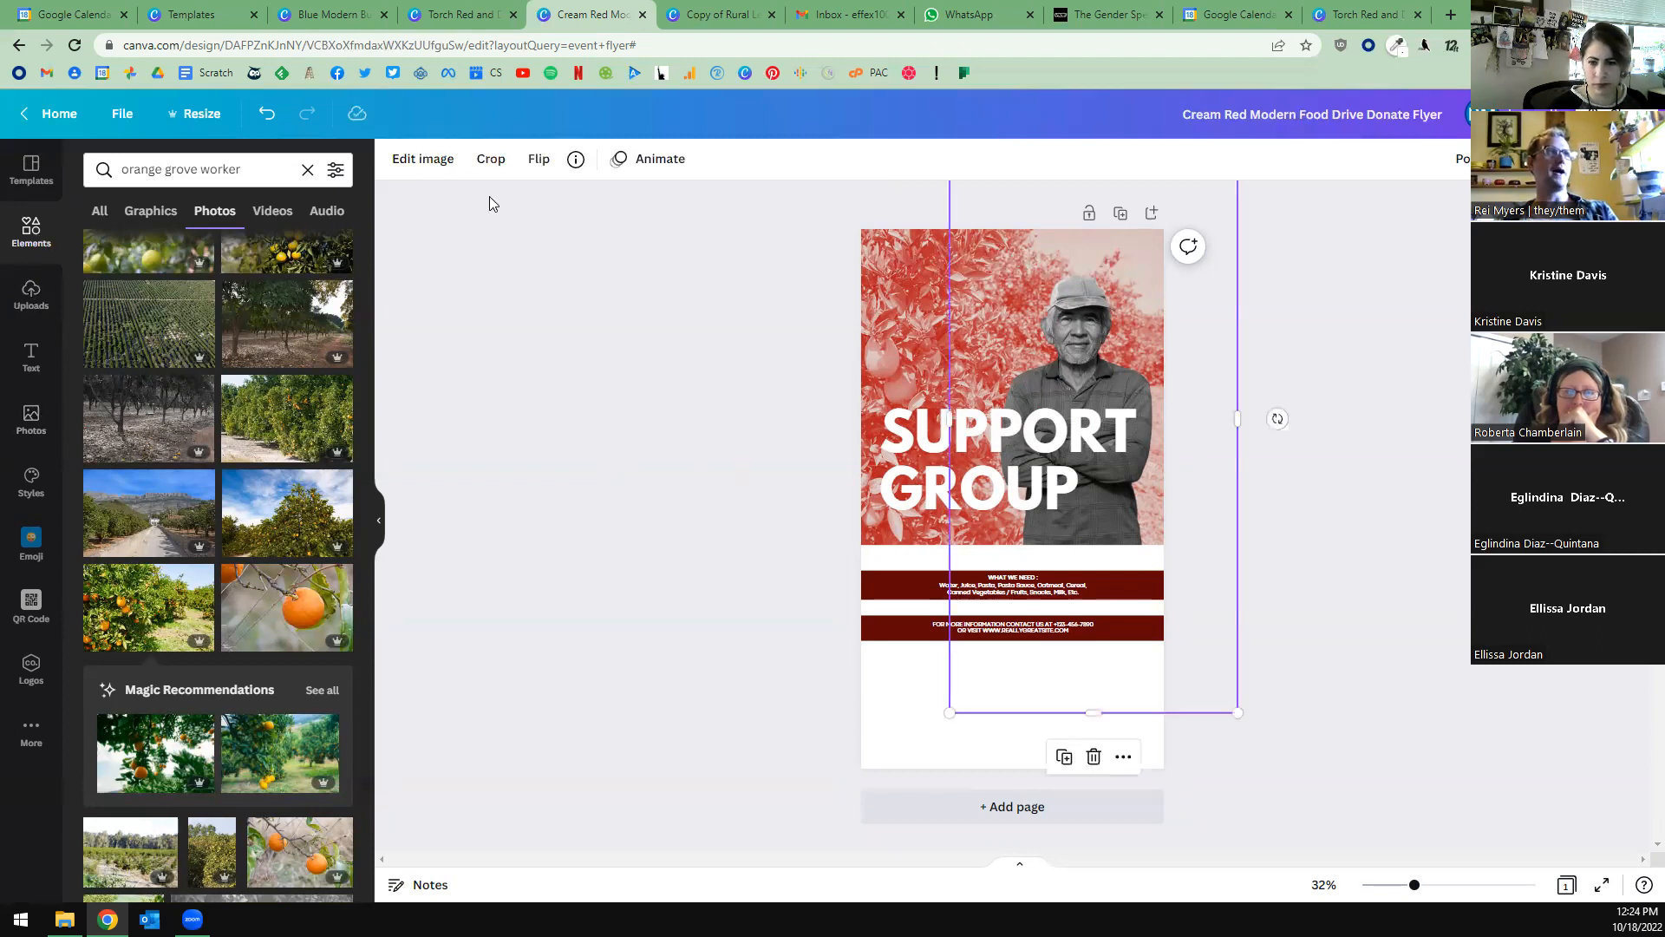
{"action": "left_click", "coordinate": [422, 159]}
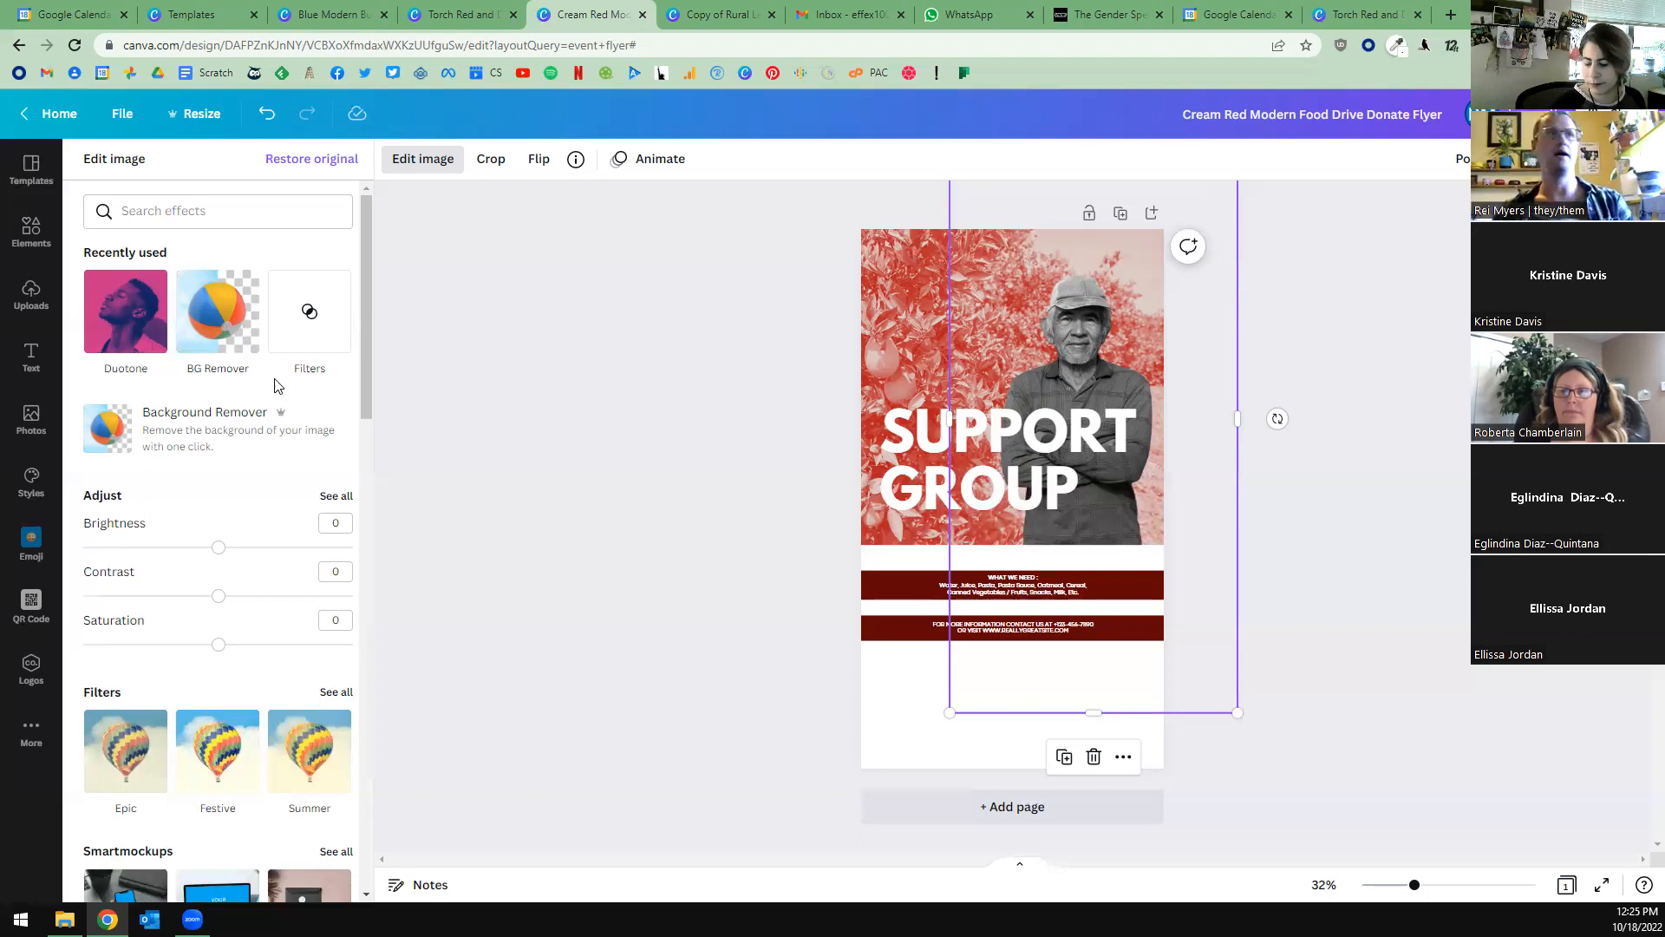
{"action": "left_click", "coordinate": [666, 560]}
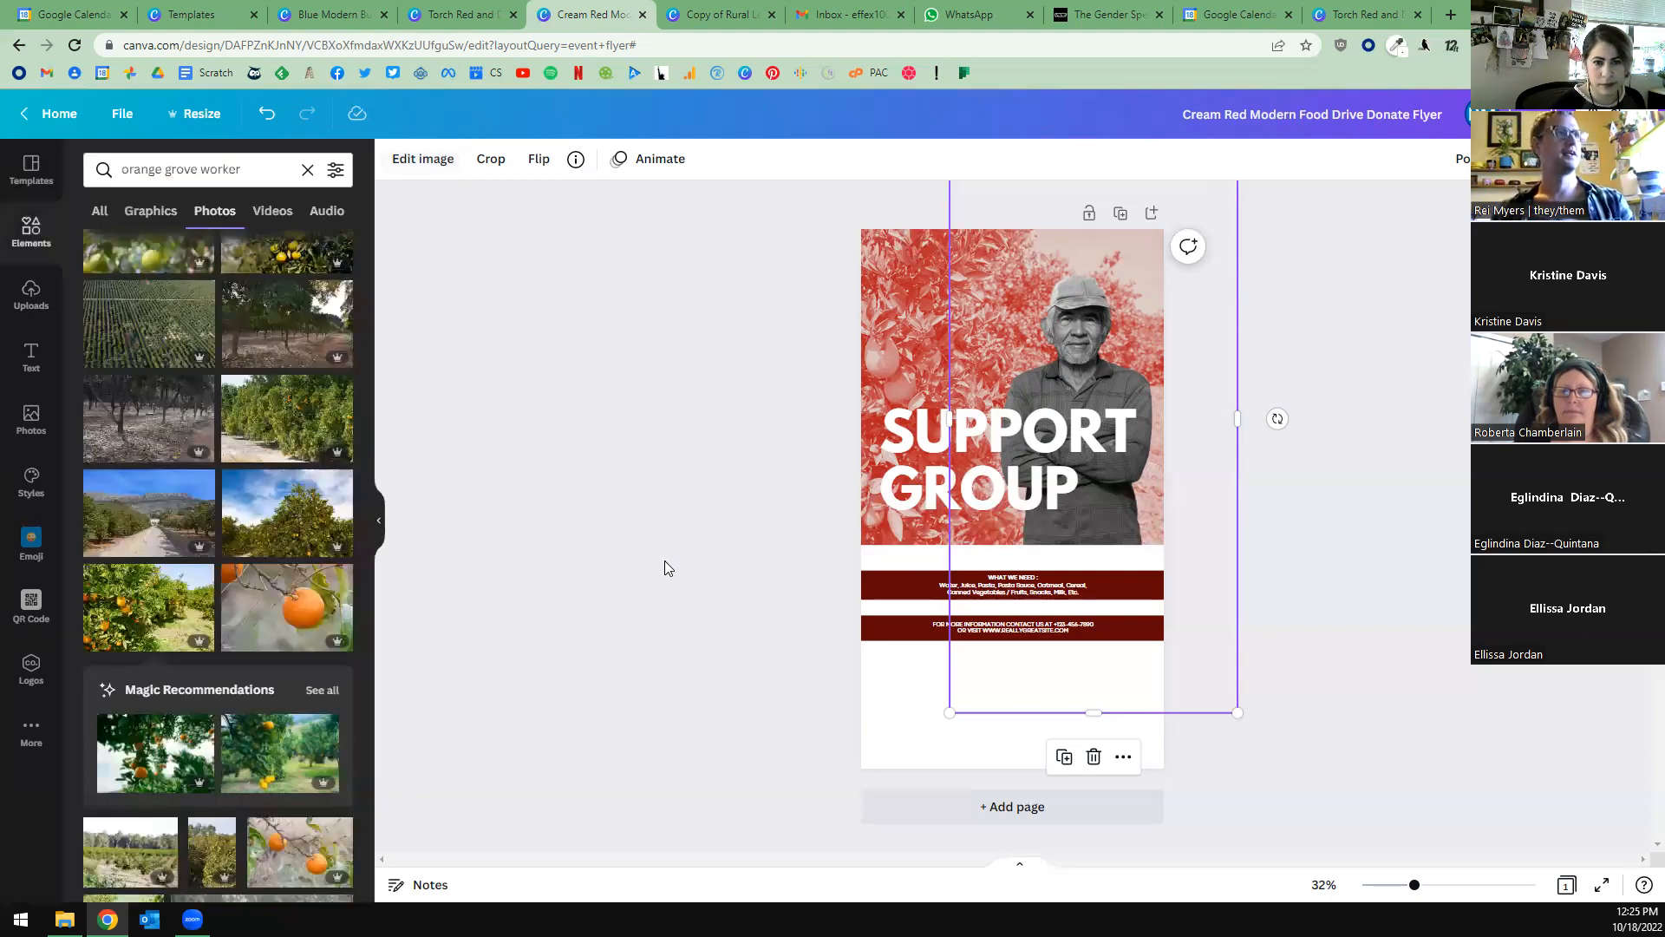
{"action": "left_click", "coordinate": [666, 560]}
Change the white subtitle and address text on the flyer to the document's dark red.
{"action": "left_click", "coordinate": [963, 555]}
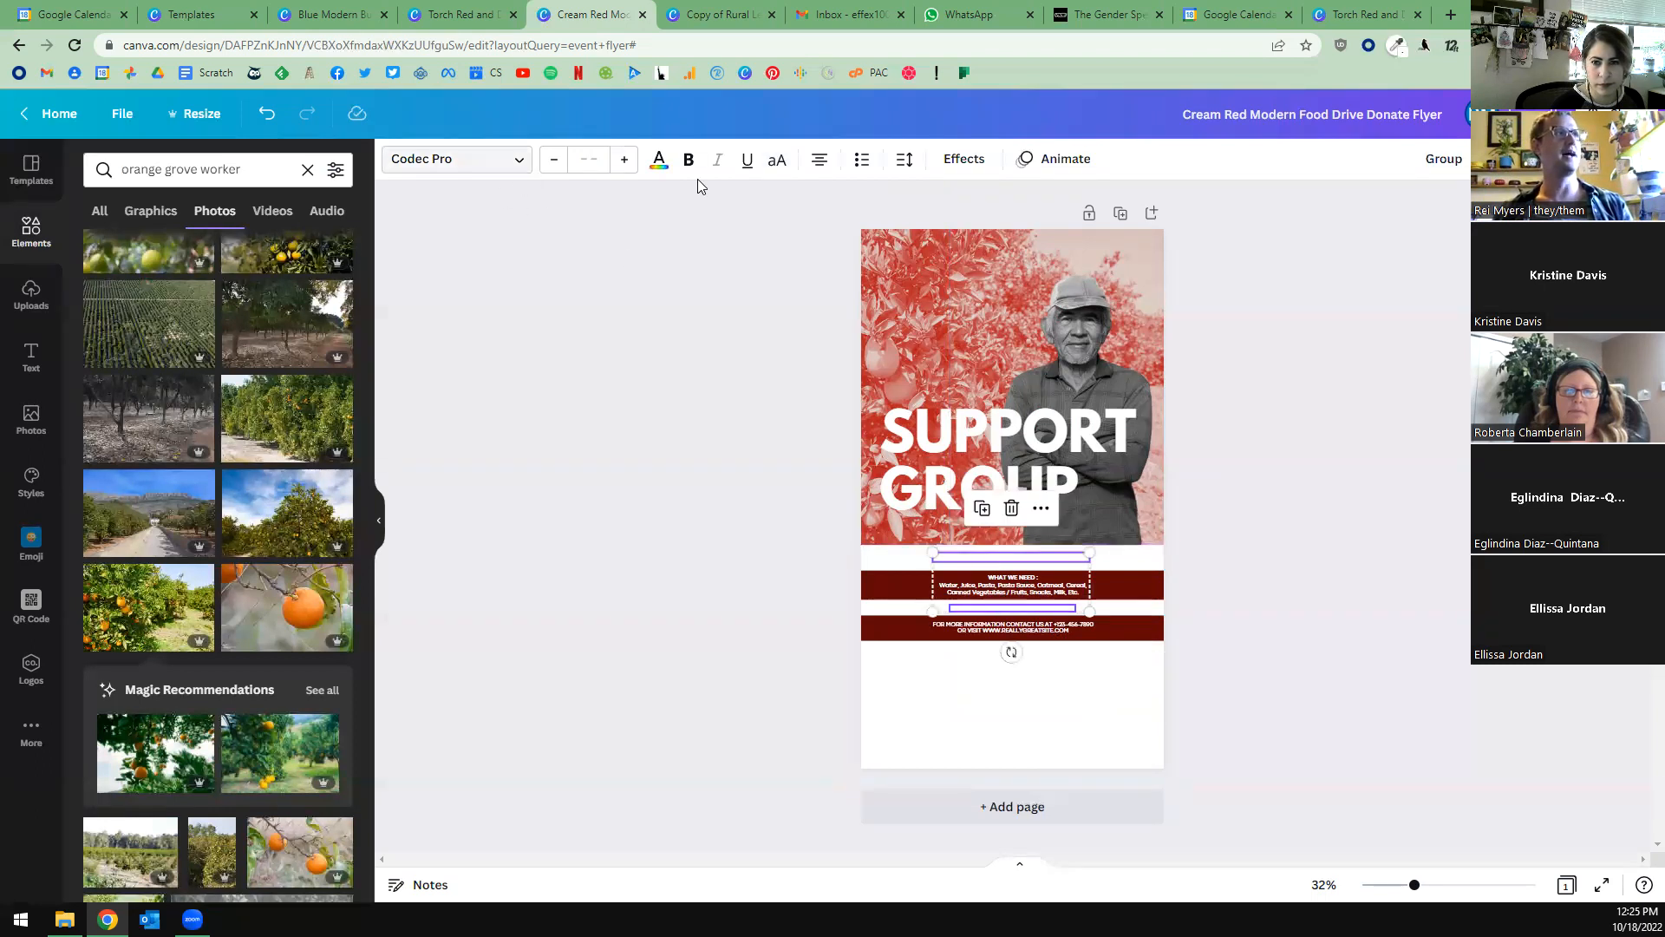
{"action": "left_click", "coordinate": [659, 161]}
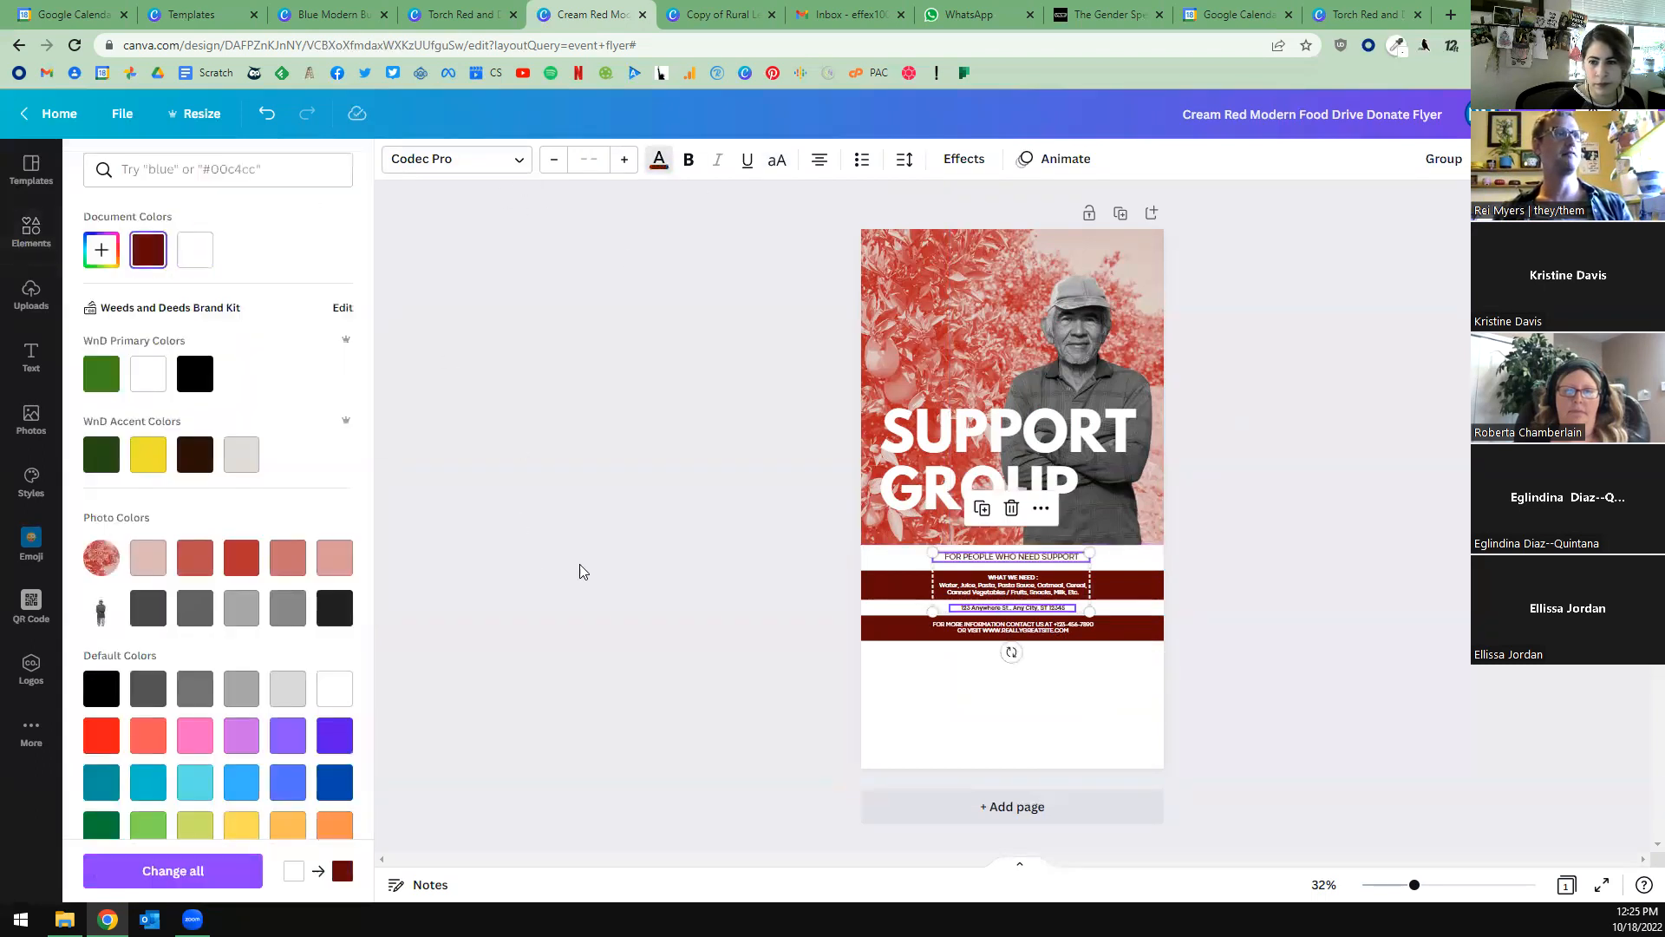
{"action": "left_click", "coordinate": [567, 564]}
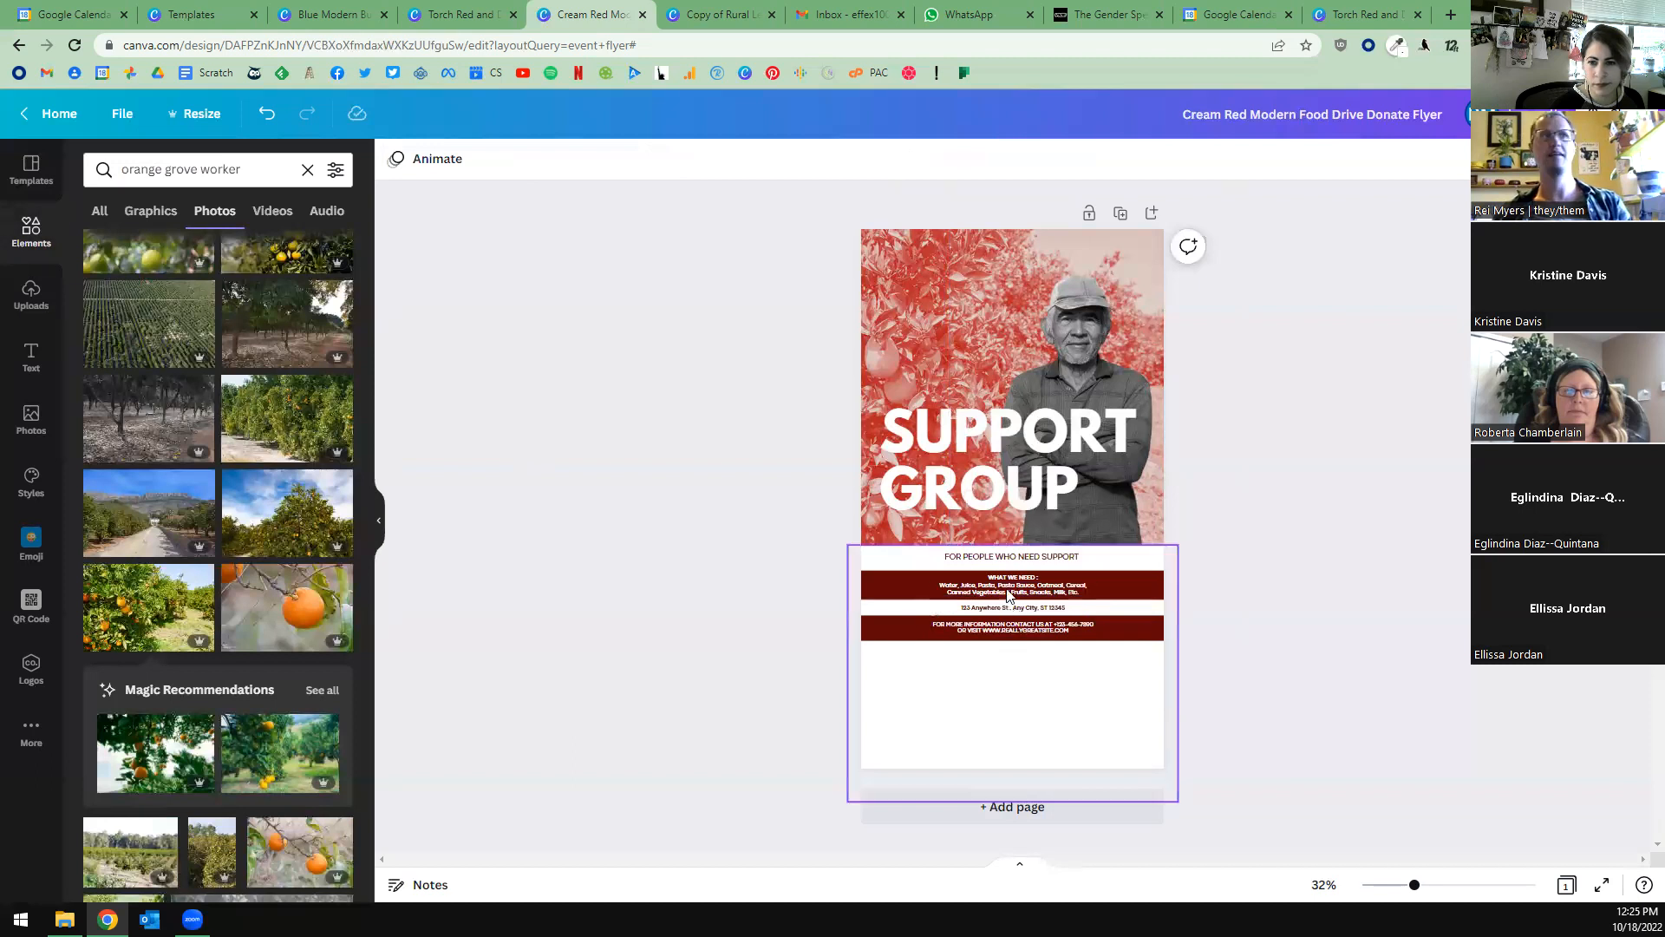
Set the "FOR PEOPLE WHO NEED SUPPORT" line to font size 30 and widen its text box to fit on one line.
{"action": "left_click", "coordinate": [991, 555]}
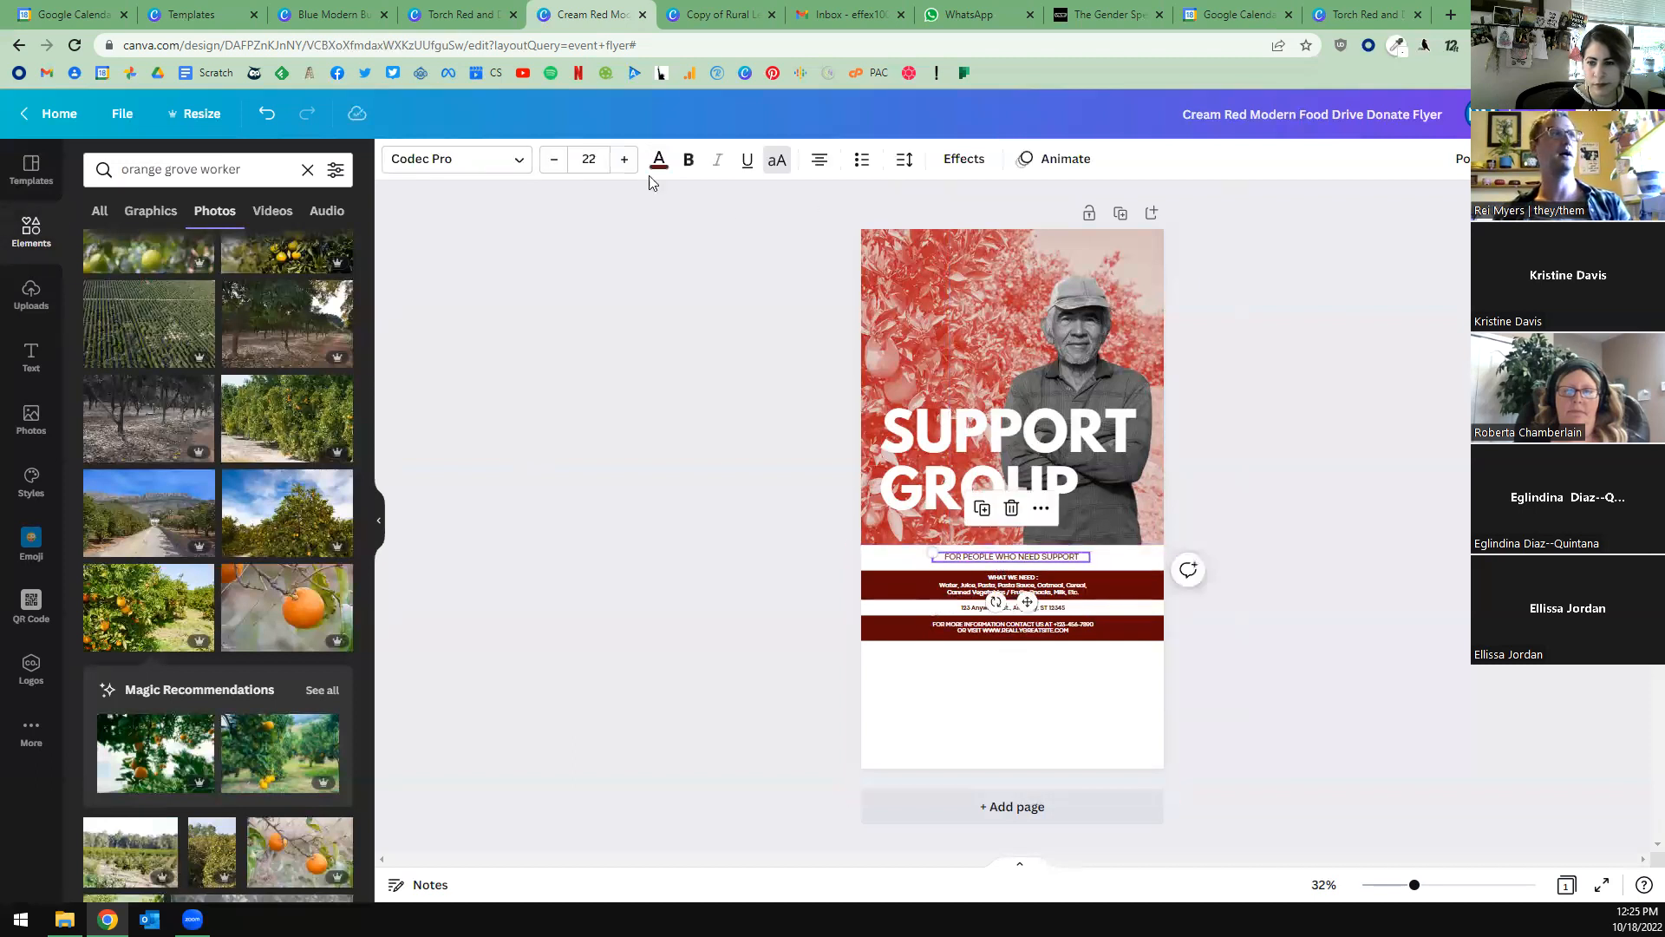
{"action": "left_click", "coordinate": [623, 162]}
{"action": "left_click", "coordinate": [623, 161]}
{"action": "left_click", "coordinate": [623, 161]}
{"action": "left_click", "coordinate": [622, 161]}
{"action": "left_click", "coordinate": [622, 161]}
{"action": "left_click", "coordinate": [623, 162]}
{"action": "left_click", "coordinate": [623, 162]}
{"action": "left_click", "coordinate": [622, 161]}
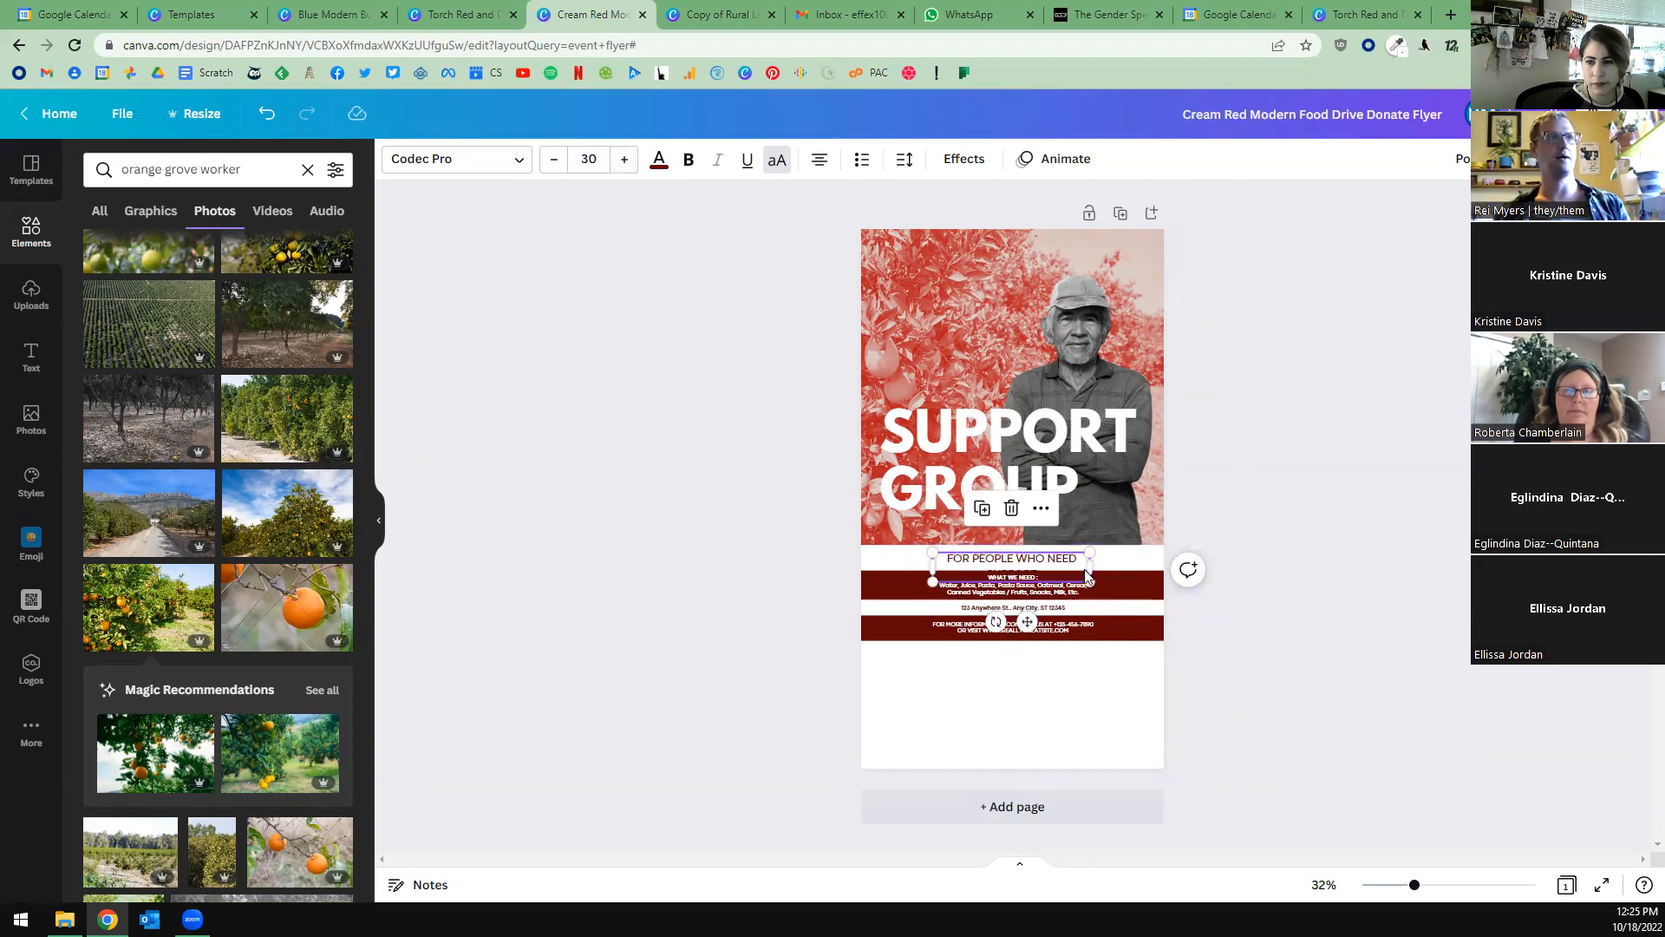
{"action": "left_click_drag", "start_coordinate": [1090, 566], "coordinate": [1139, 570]}
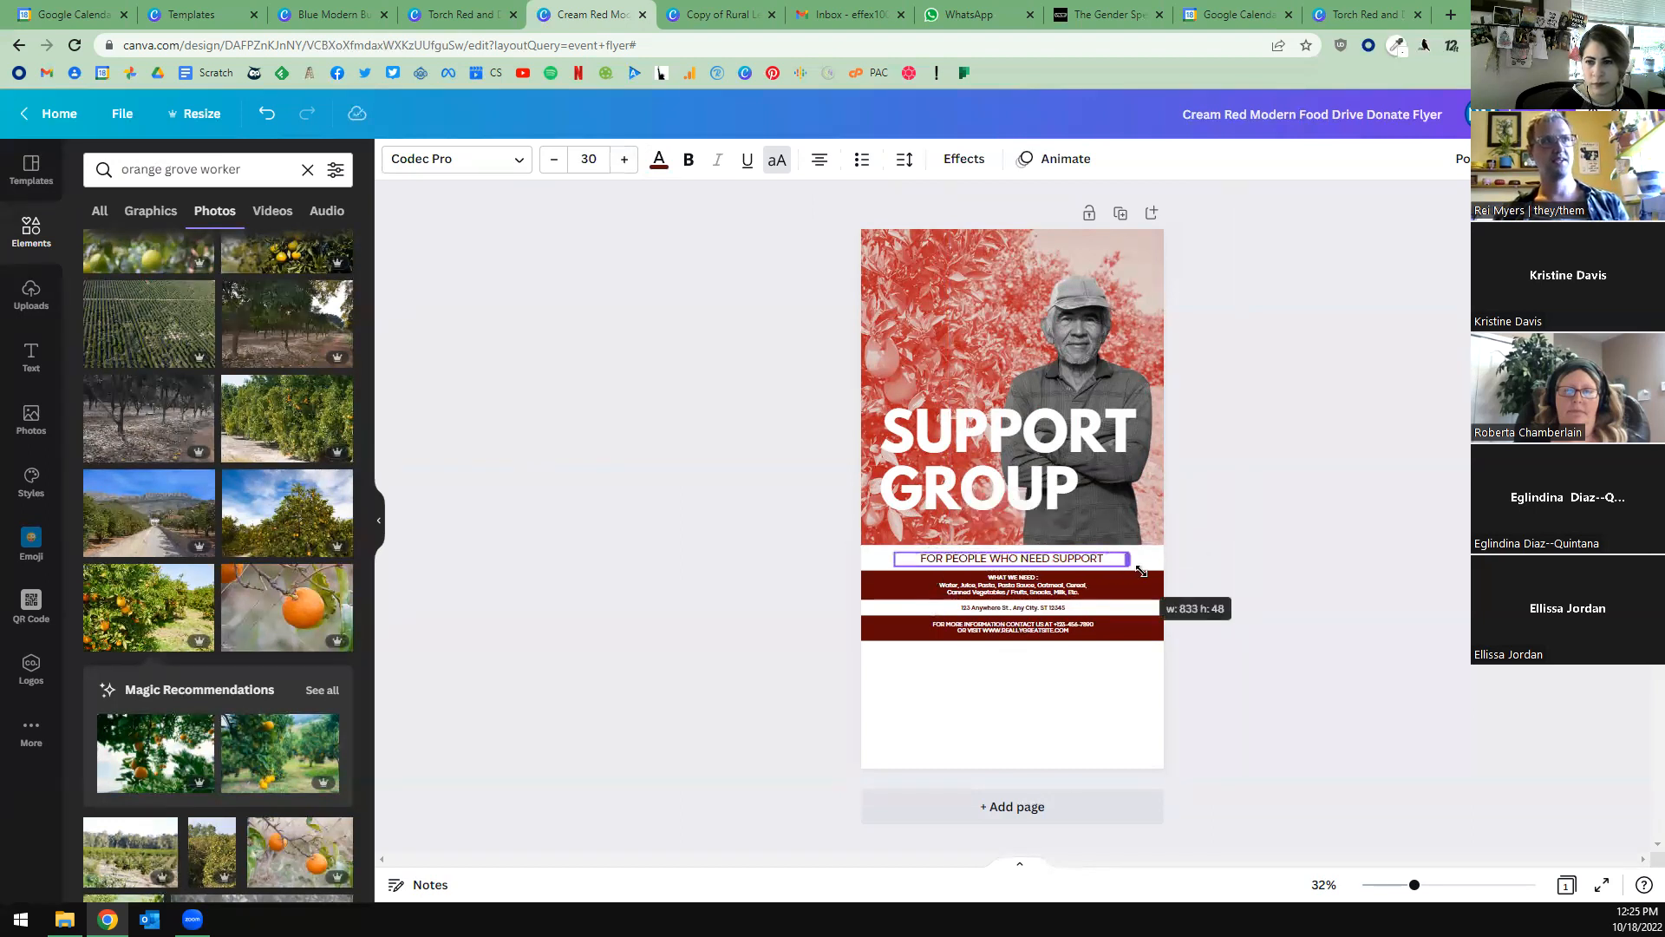
{"action": "left_click", "coordinate": [1366, 618]}
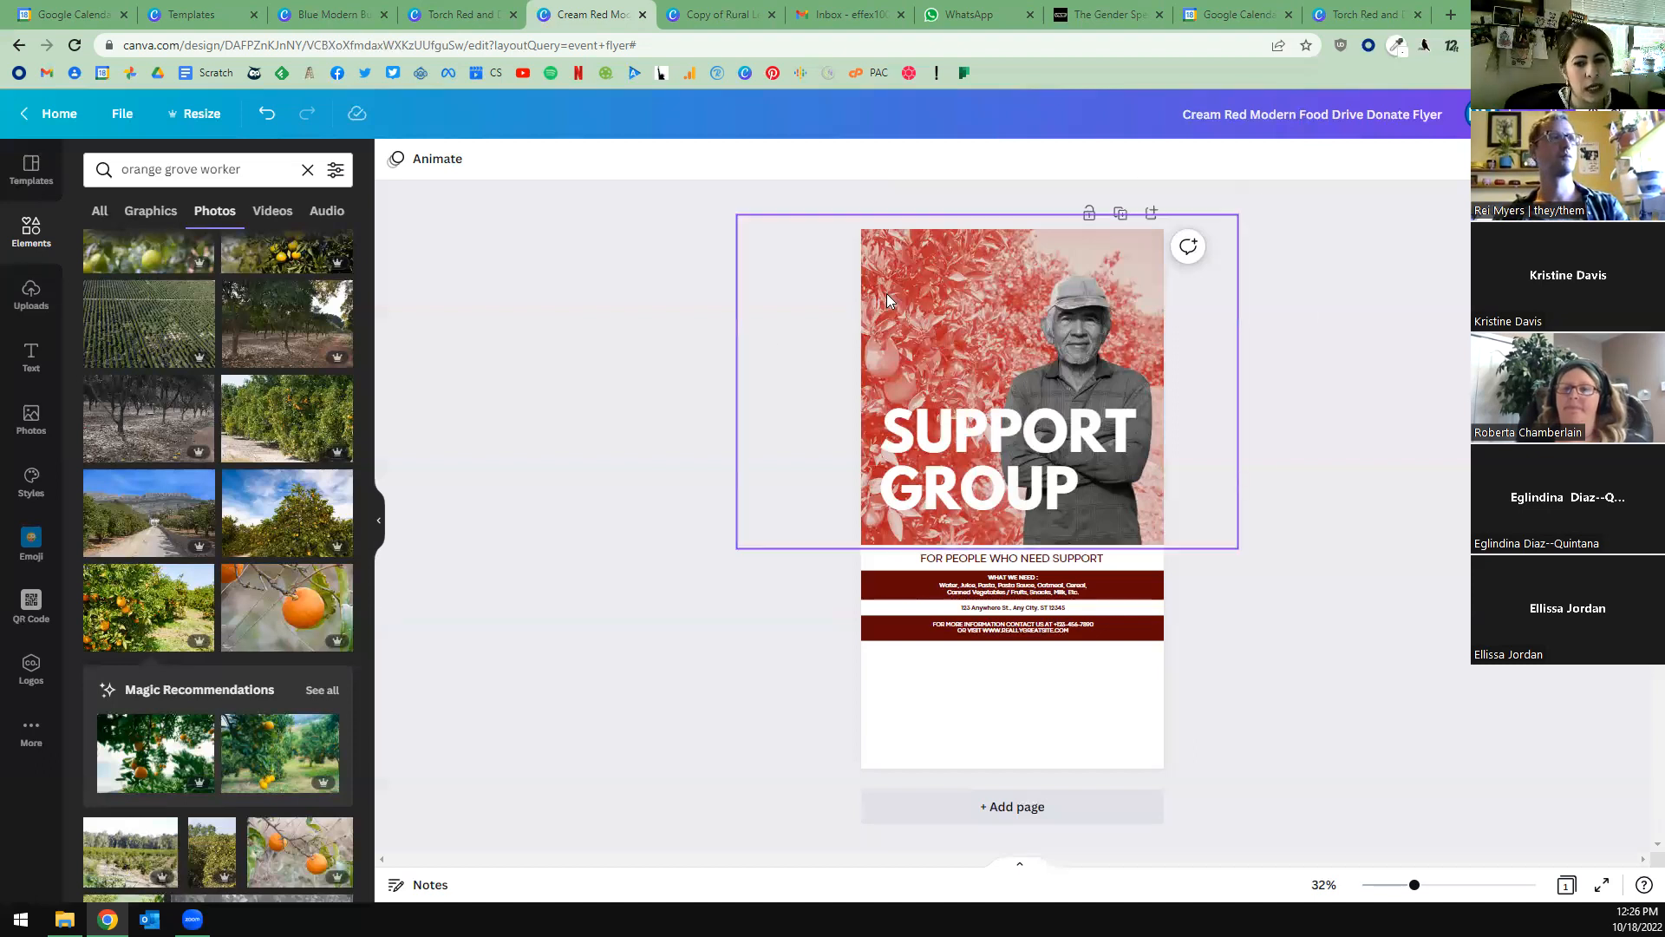
{"action": "left_click", "coordinate": [1070, 354]}
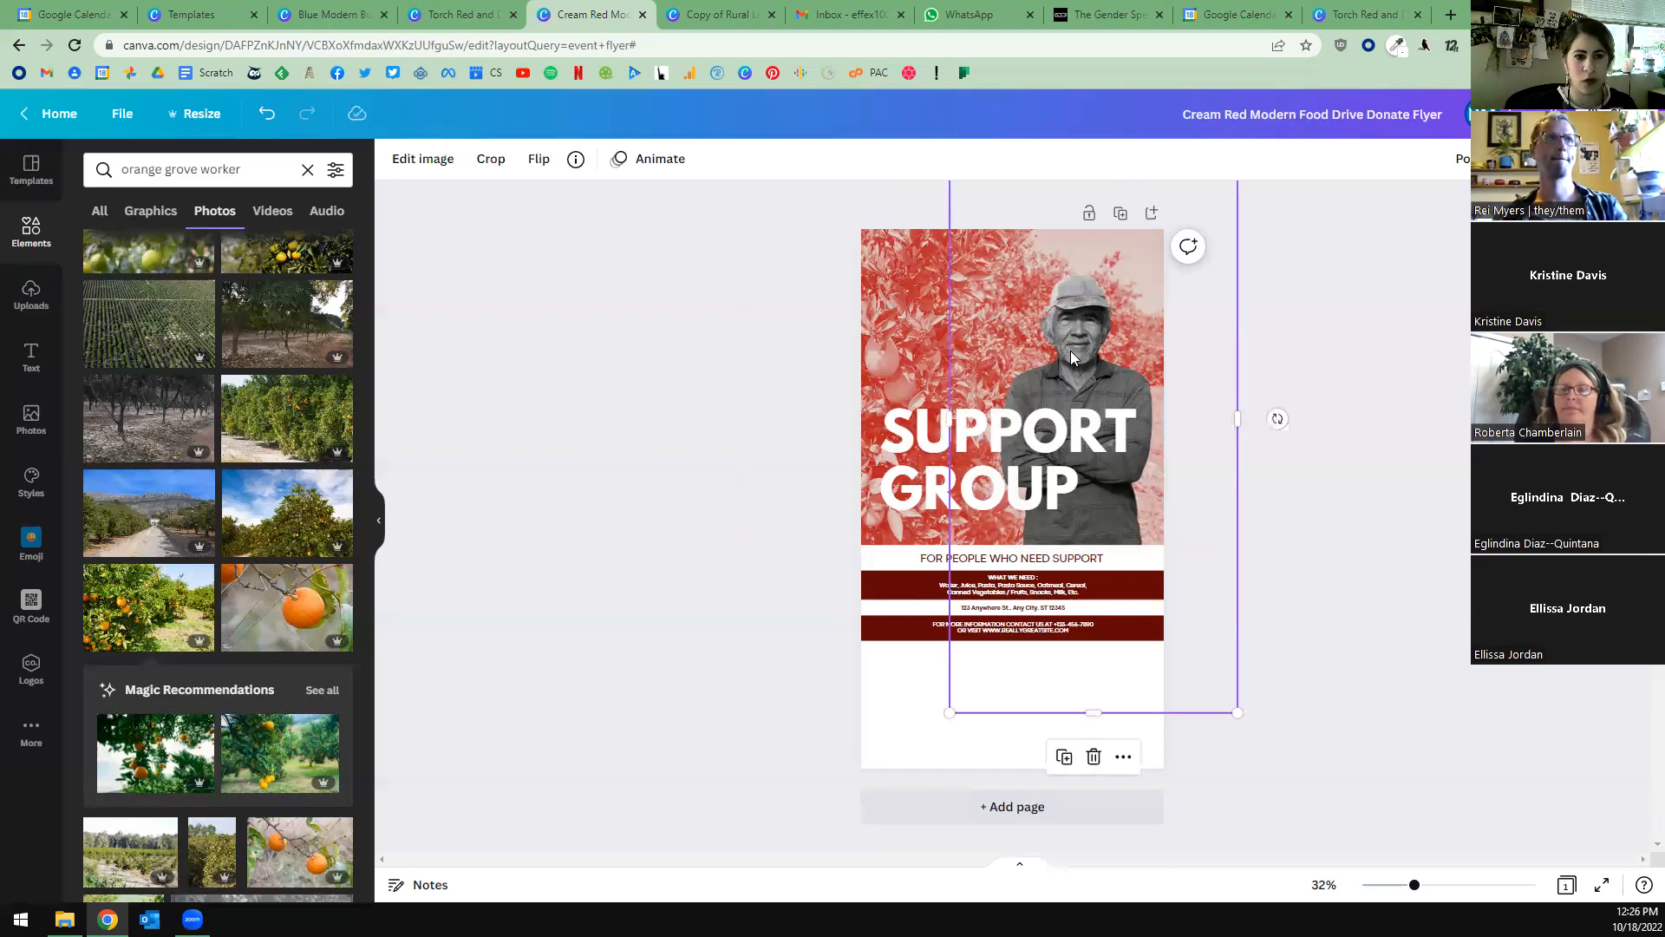
{"action": "left_click", "coordinate": [712, 412]}
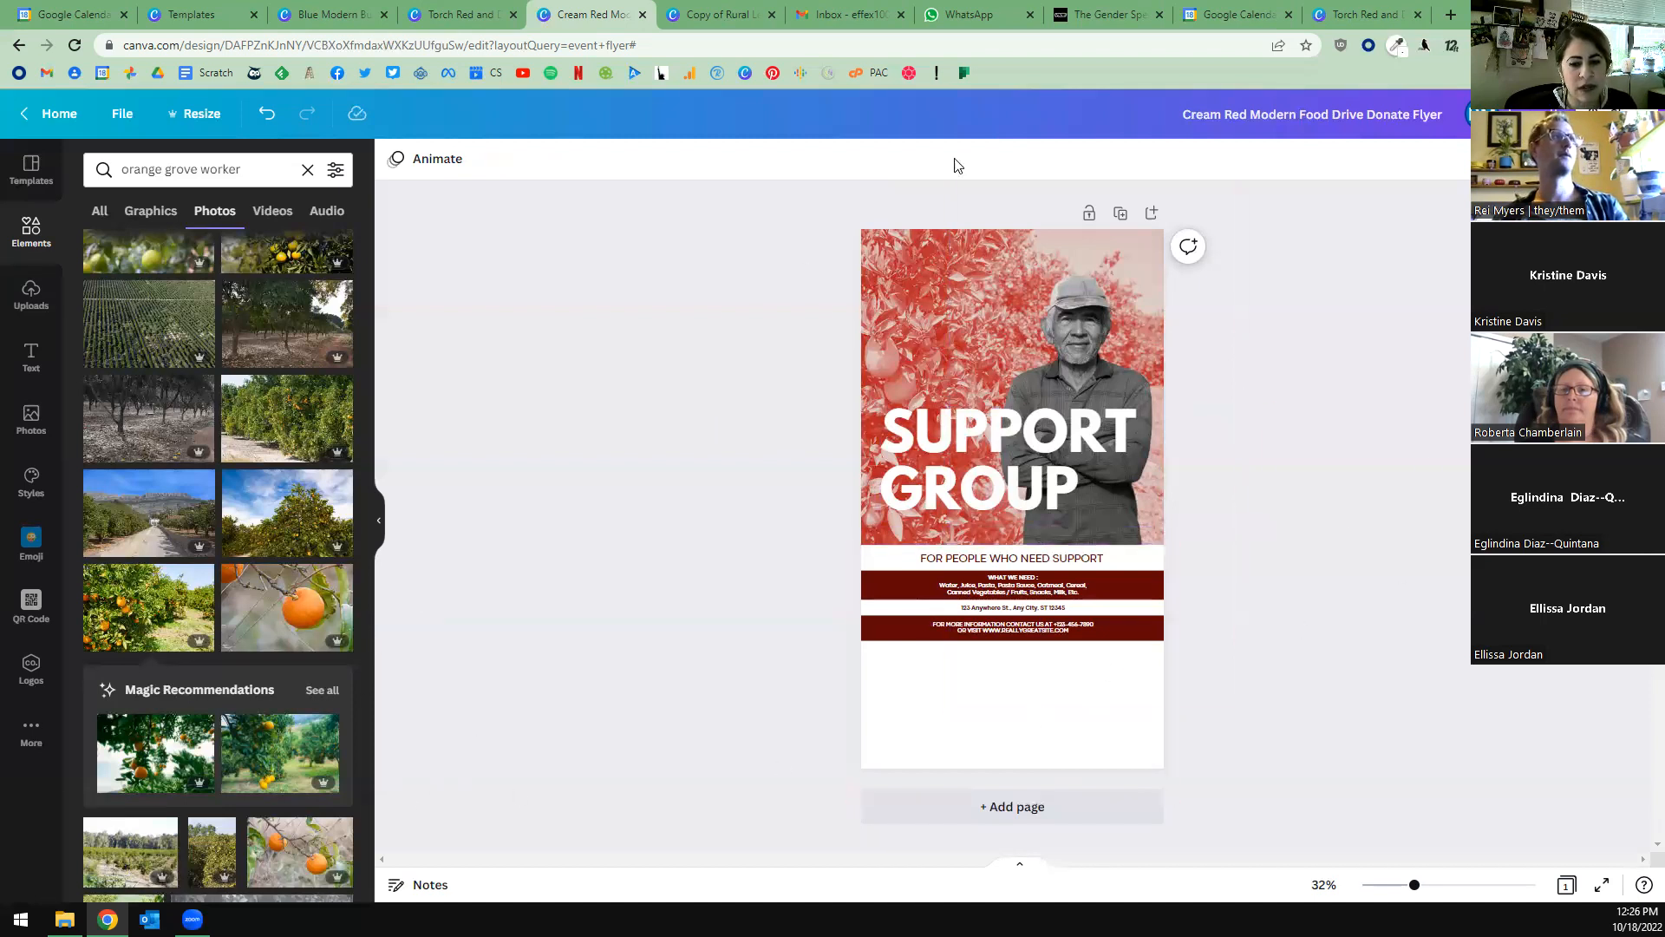
Find the copied National Comic Book Day Instagram post among the recent designs and open it.
{"action": "left_click", "coordinate": [1001, 24]}
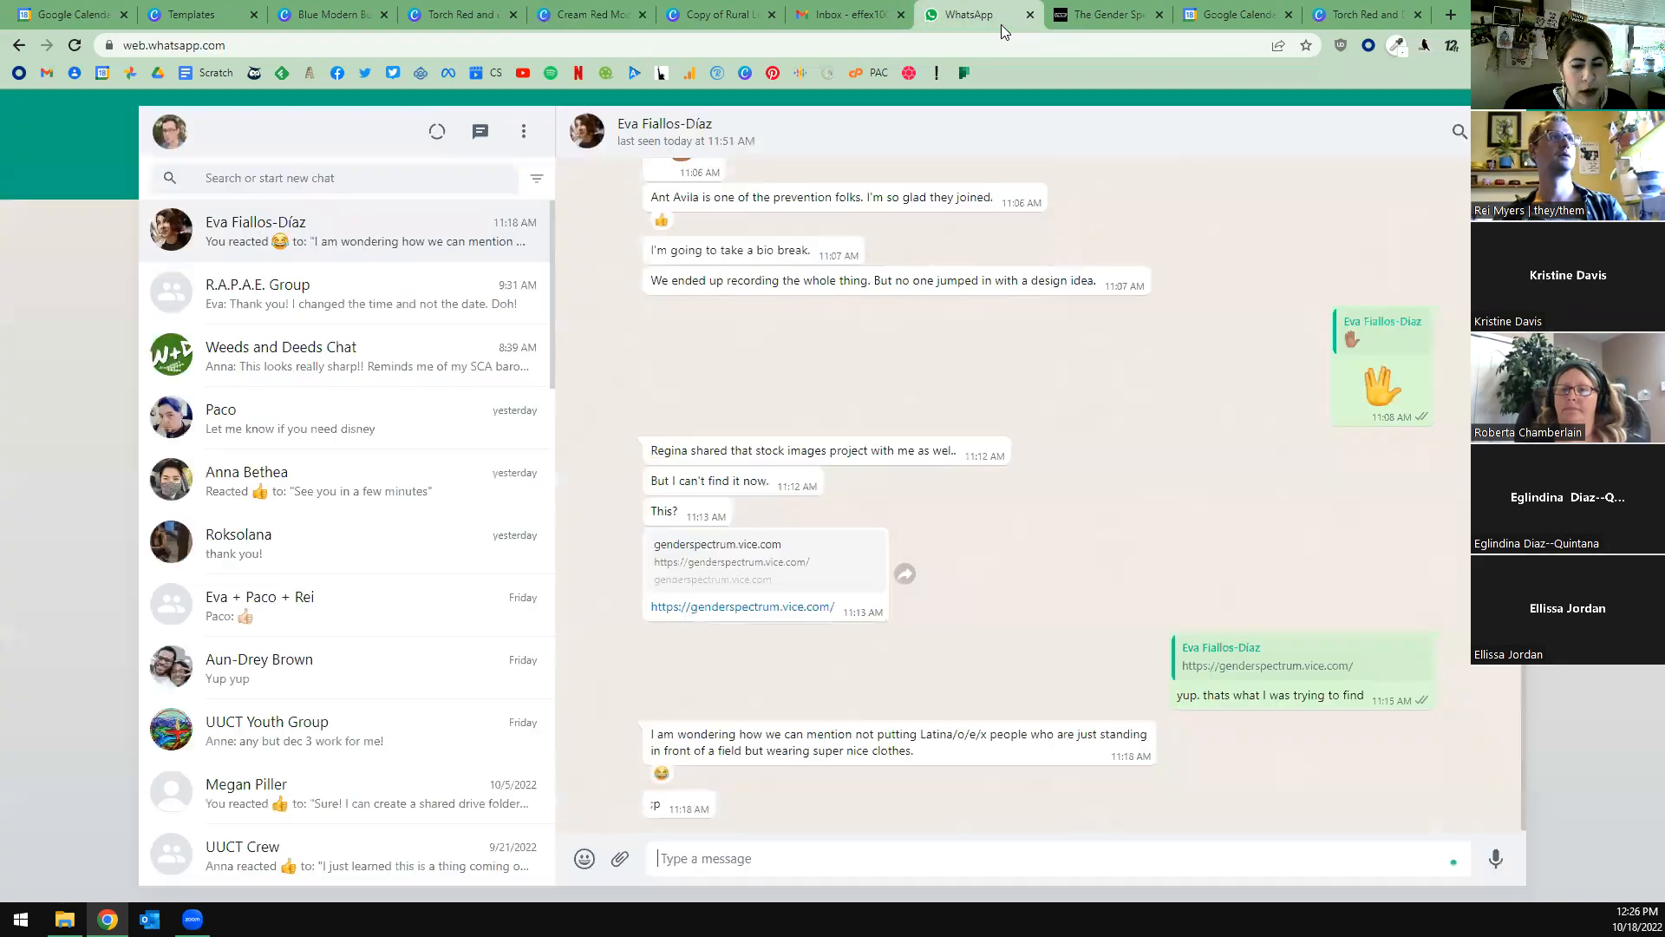
{"action": "left_click", "coordinate": [843, 24]}
{"action": "left_click", "coordinate": [709, 25]}
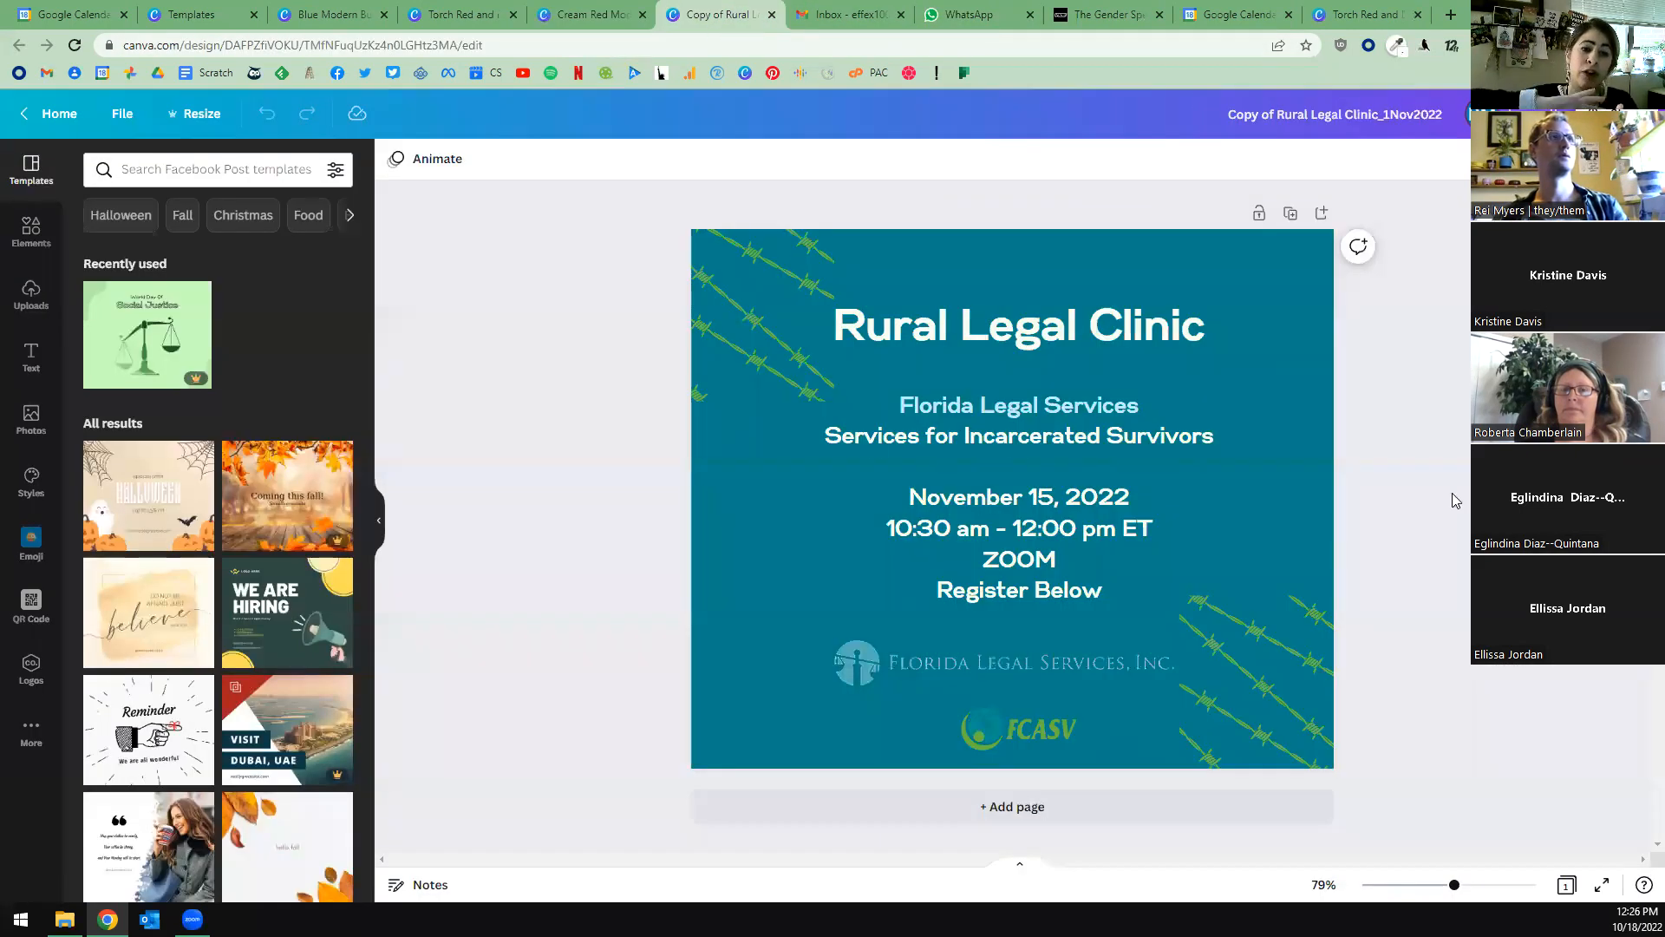
{"action": "left_click", "coordinate": [590, 14]}
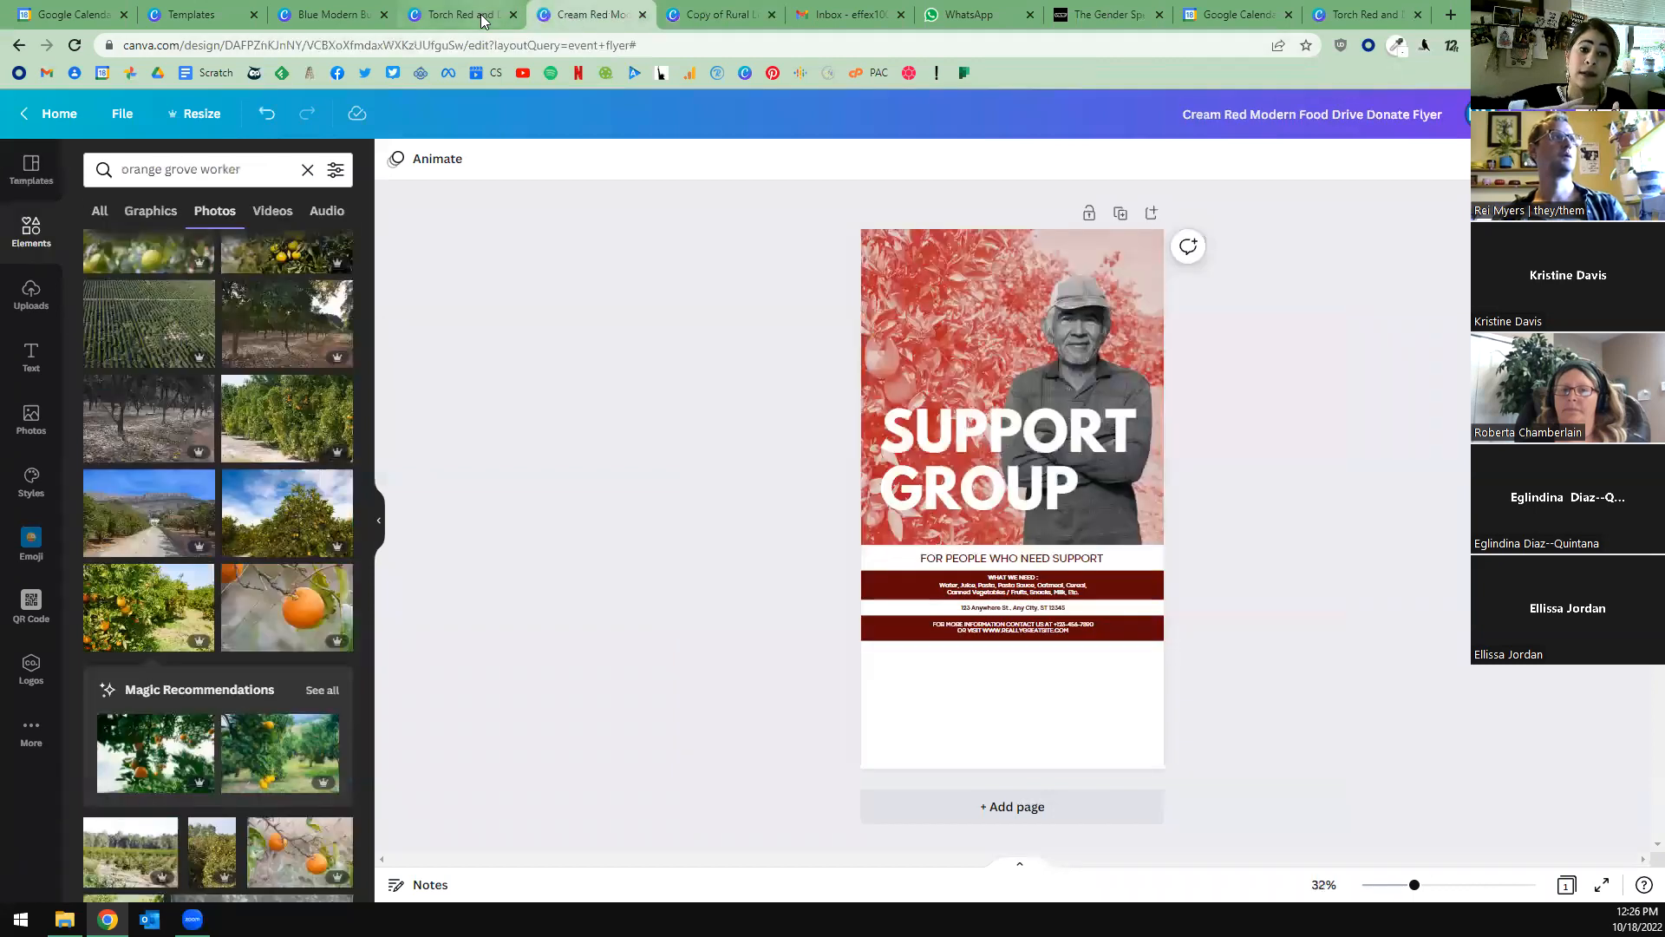
{"action": "left_click", "coordinate": [460, 14]}
{"action": "left_click", "coordinate": [356, 12]}
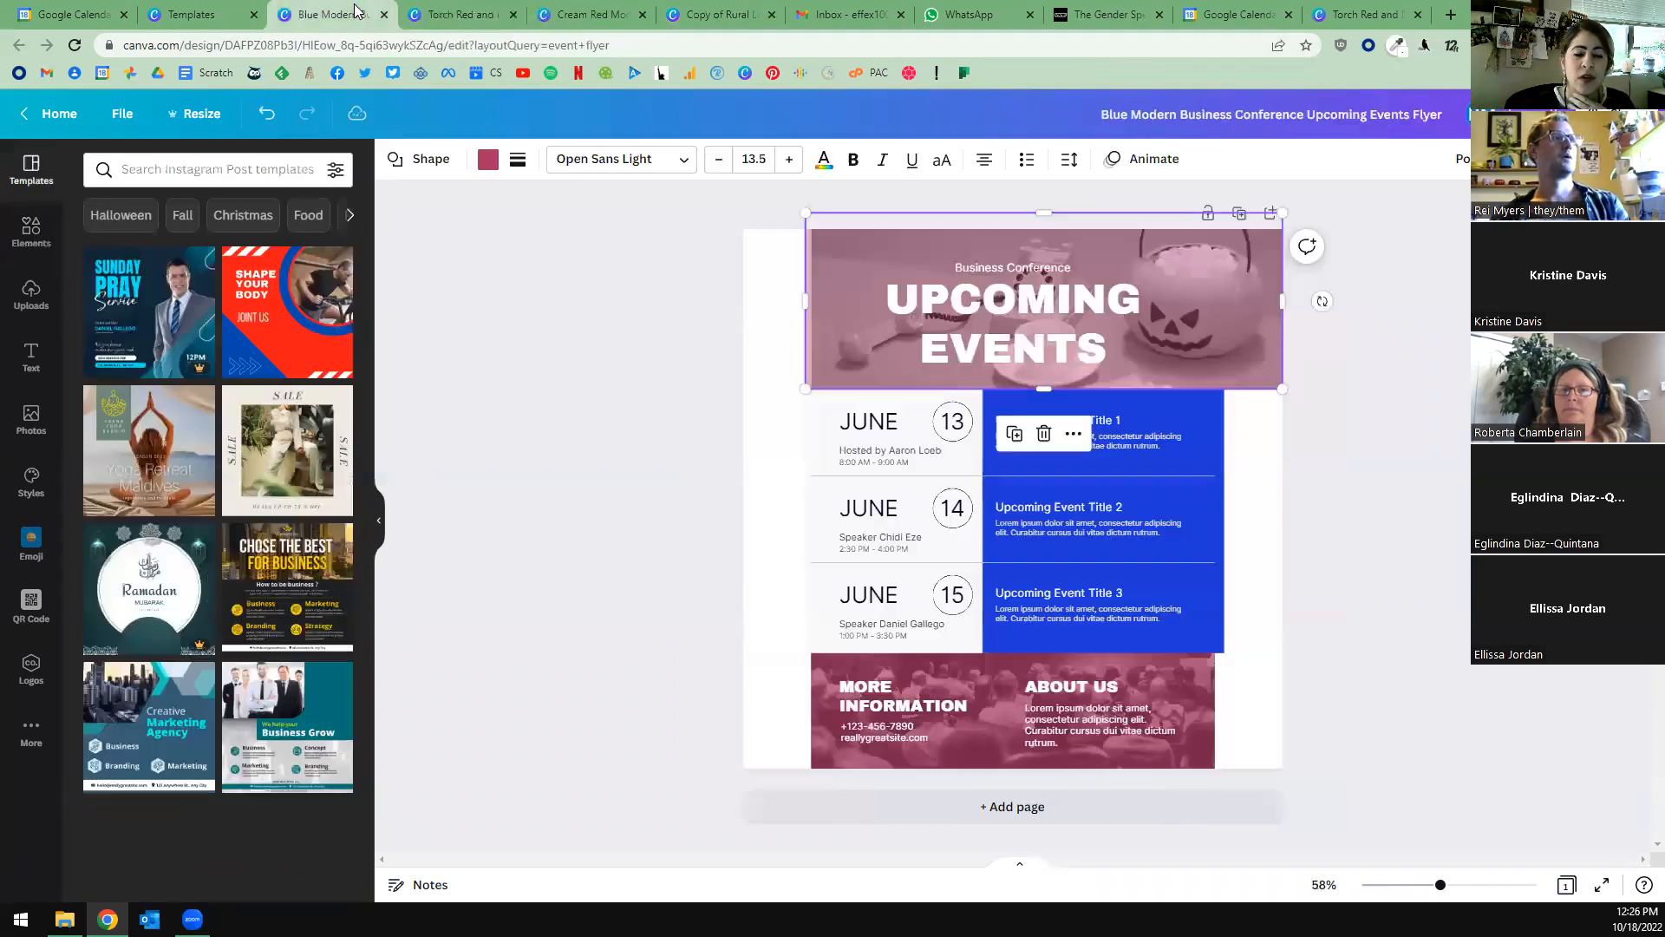
{"action": "left_click", "coordinate": [192, 14]}
{"action": "scroll", "coordinate": [71, 323], "scroll_direction": "up", "scroll_amount": 7}
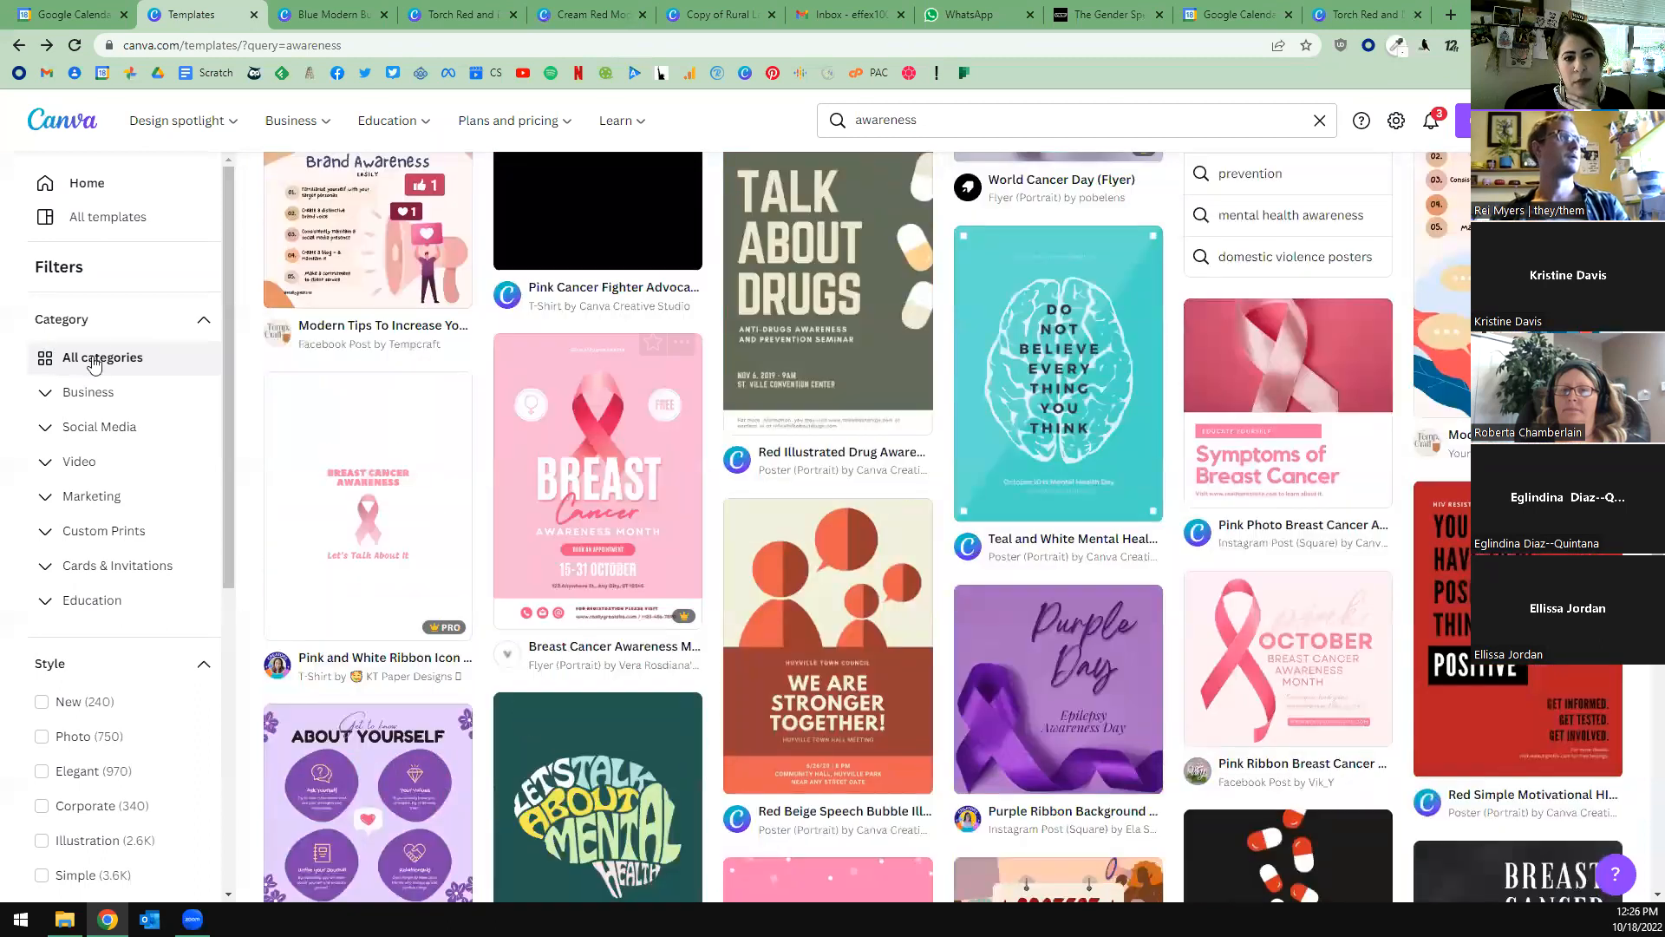
{"action": "left_click", "coordinate": [84, 196]}
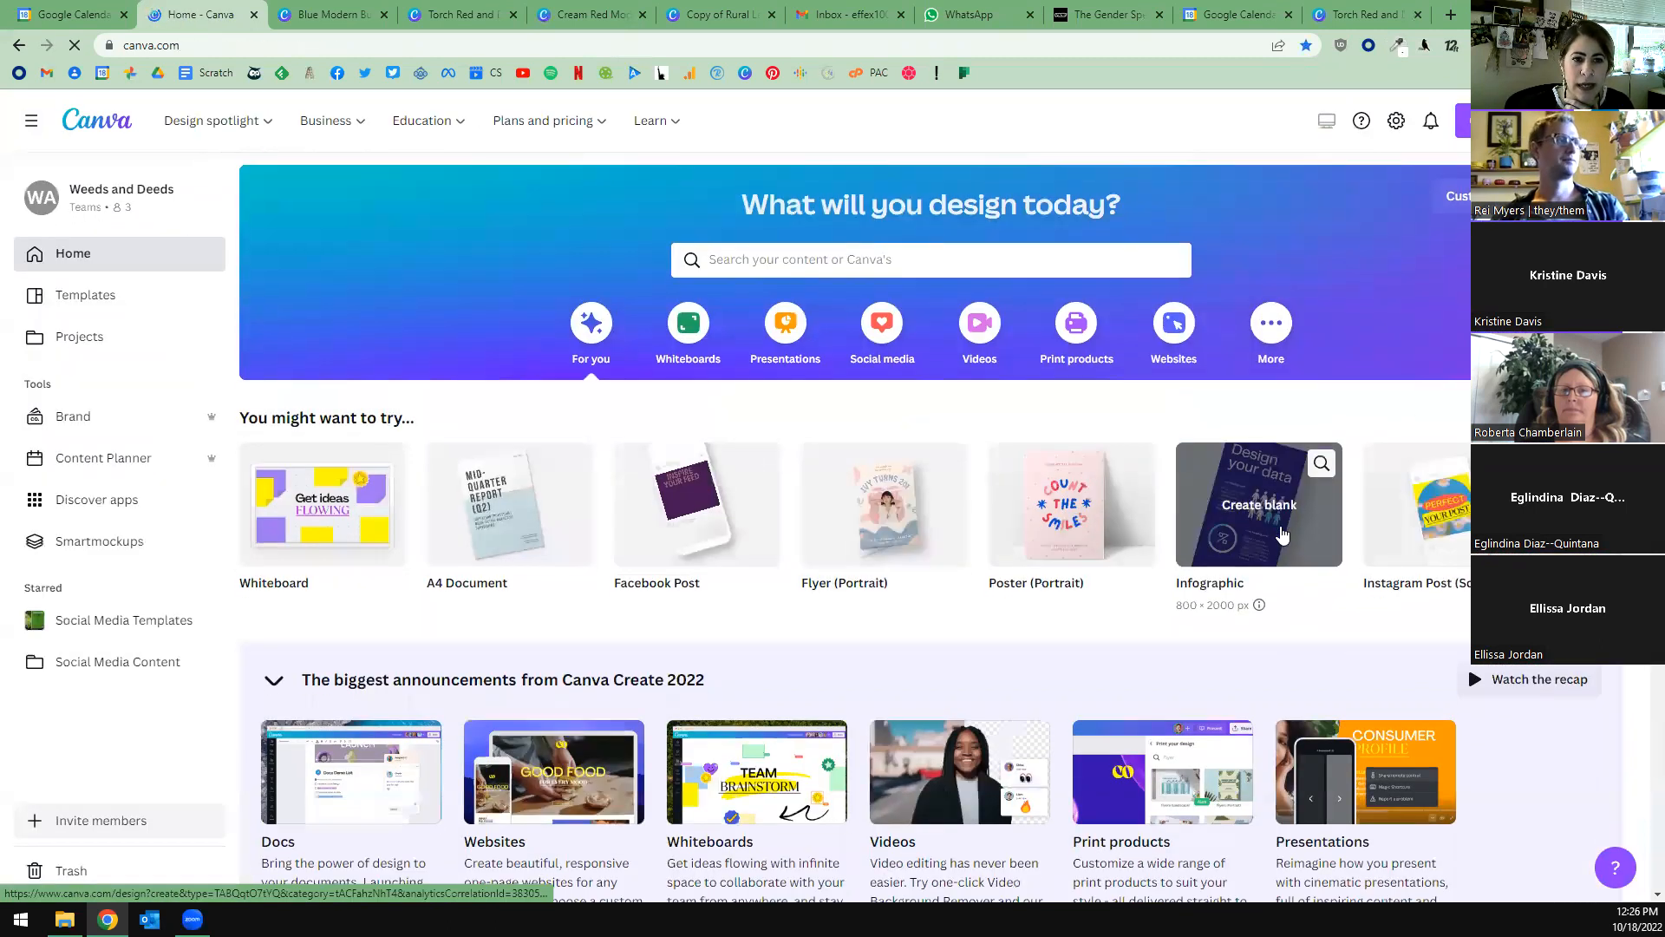
{"action": "scroll", "coordinate": [1282, 532], "scroll_direction": "down", "scroll_amount": 3}
{"action": "scroll", "coordinate": [1282, 532], "scroll_direction": "down", "scroll_amount": 5}
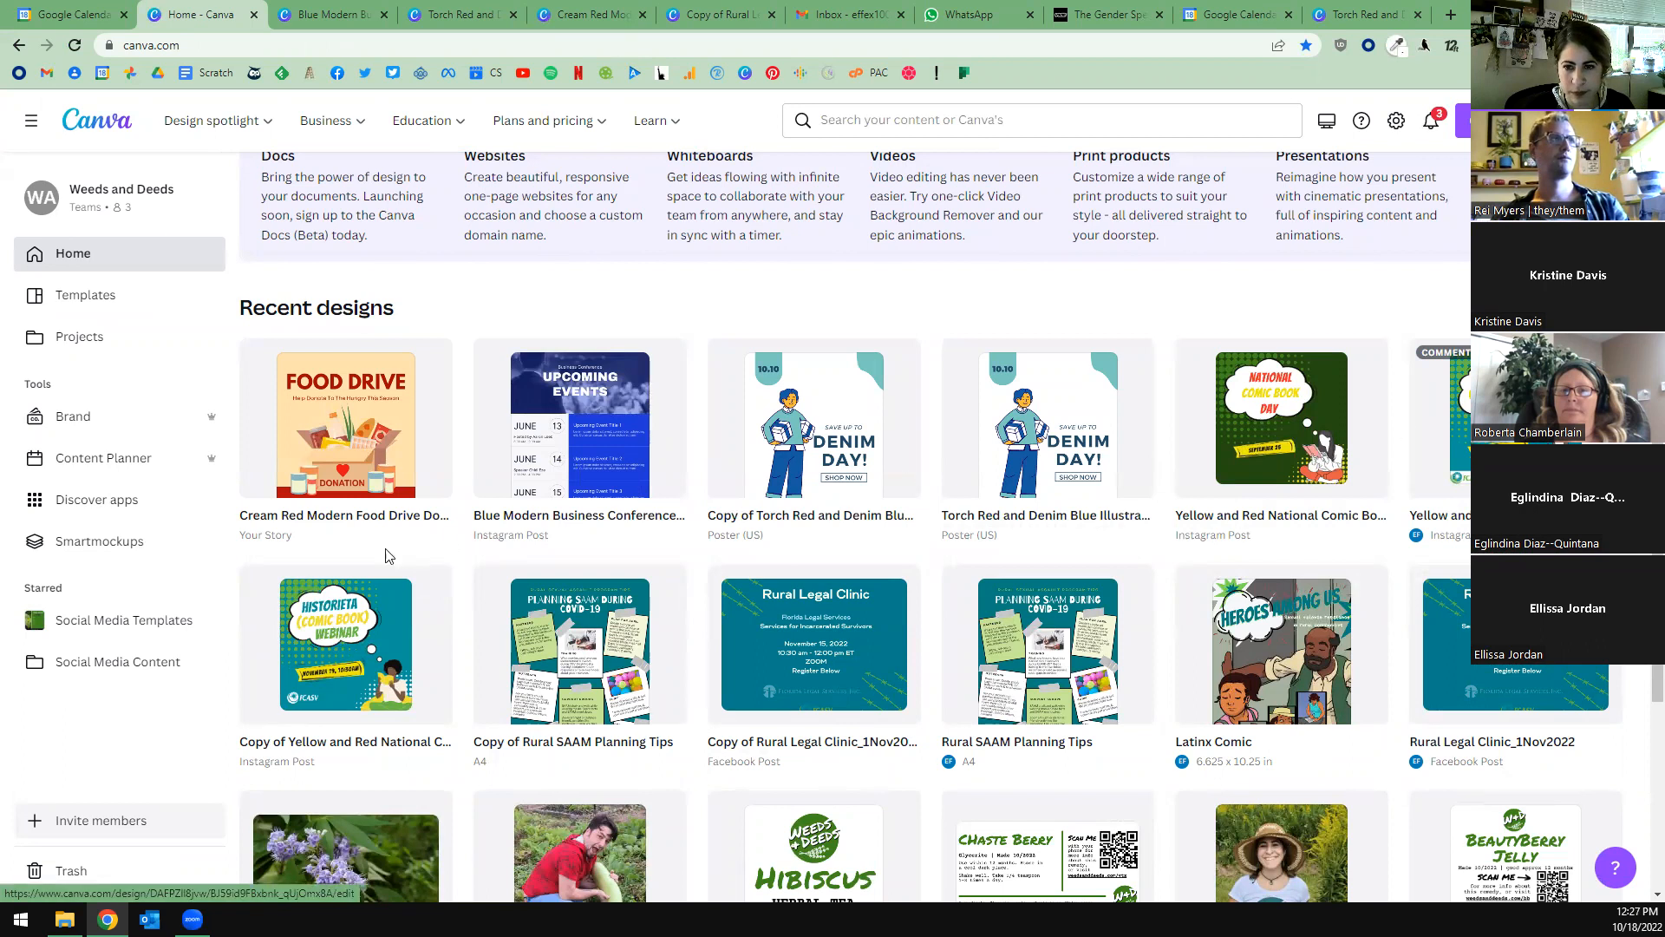
{"action": "left_click", "coordinate": [320, 625]}
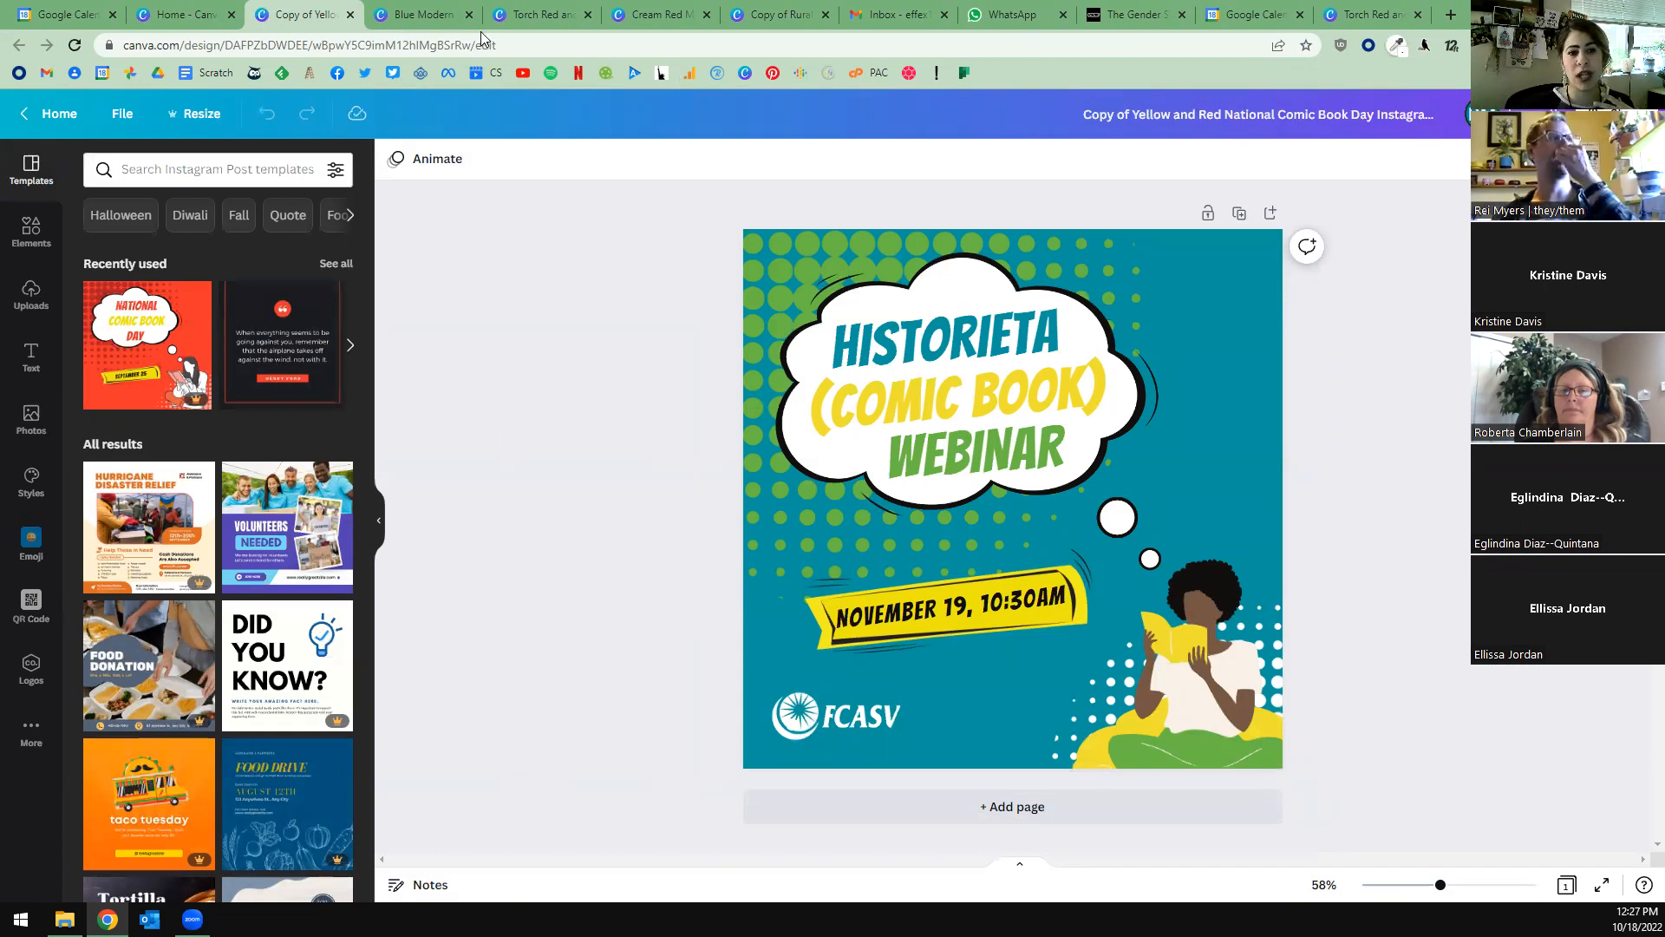
Return to the Cream Red Modern Food Drive flyer and make the red duotone grove photo partly transparent.
{"action": "left_click", "coordinate": [534, 15]}
{"action": "left_click", "coordinate": [657, 15]}
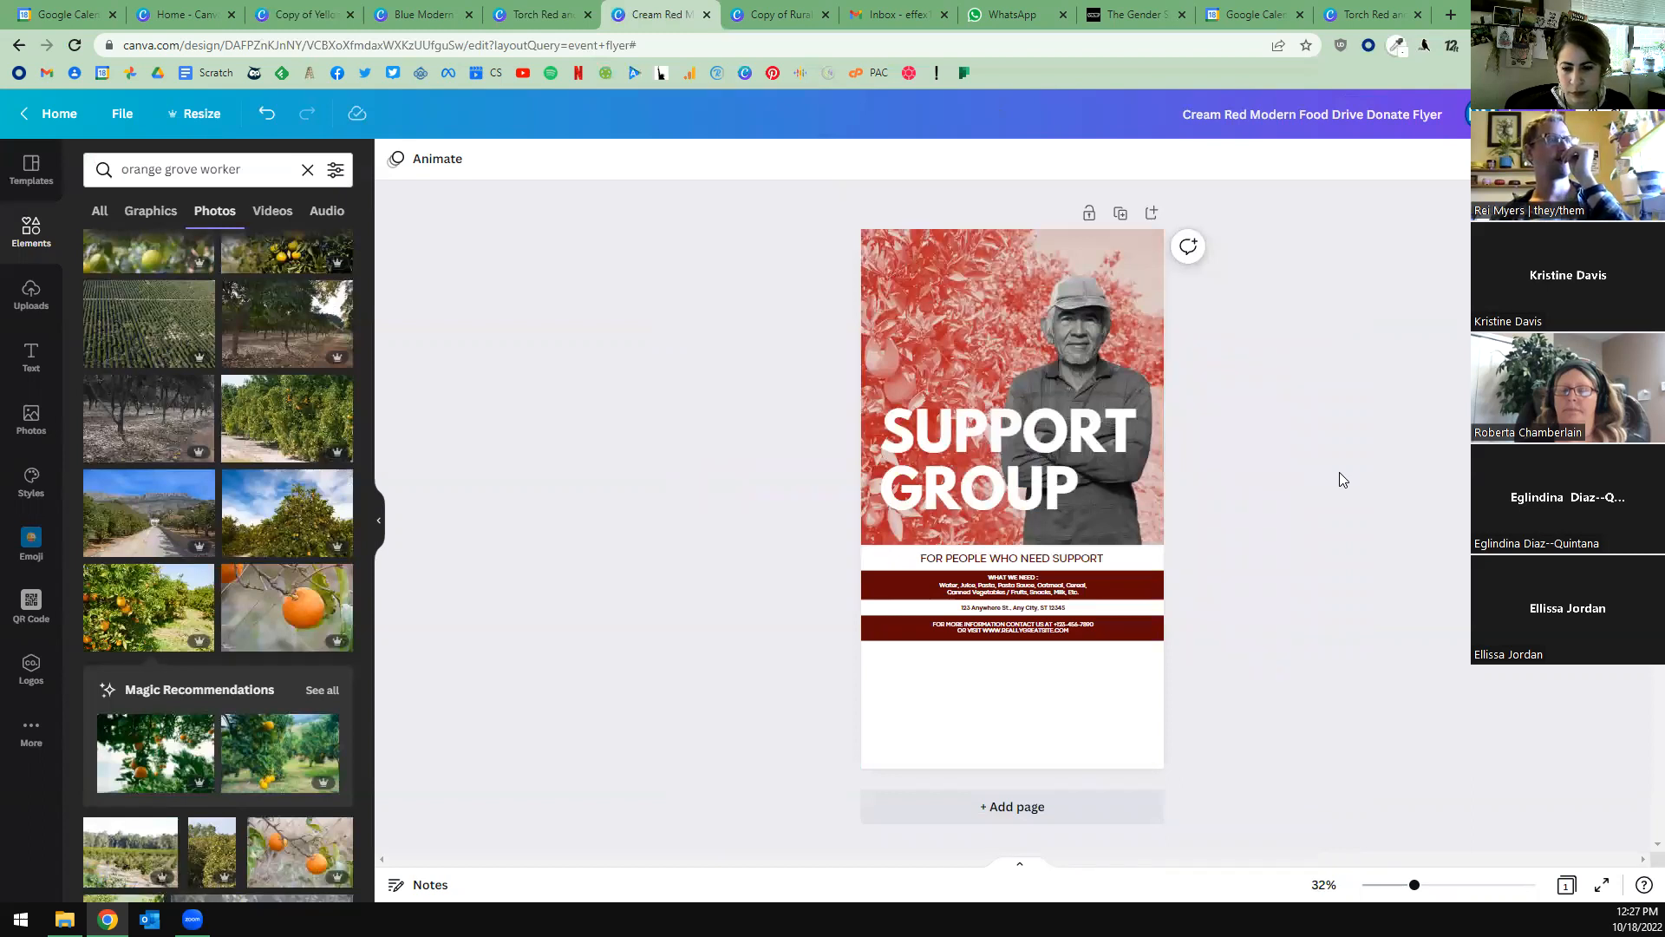
{"action": "left_click", "coordinate": [904, 317]}
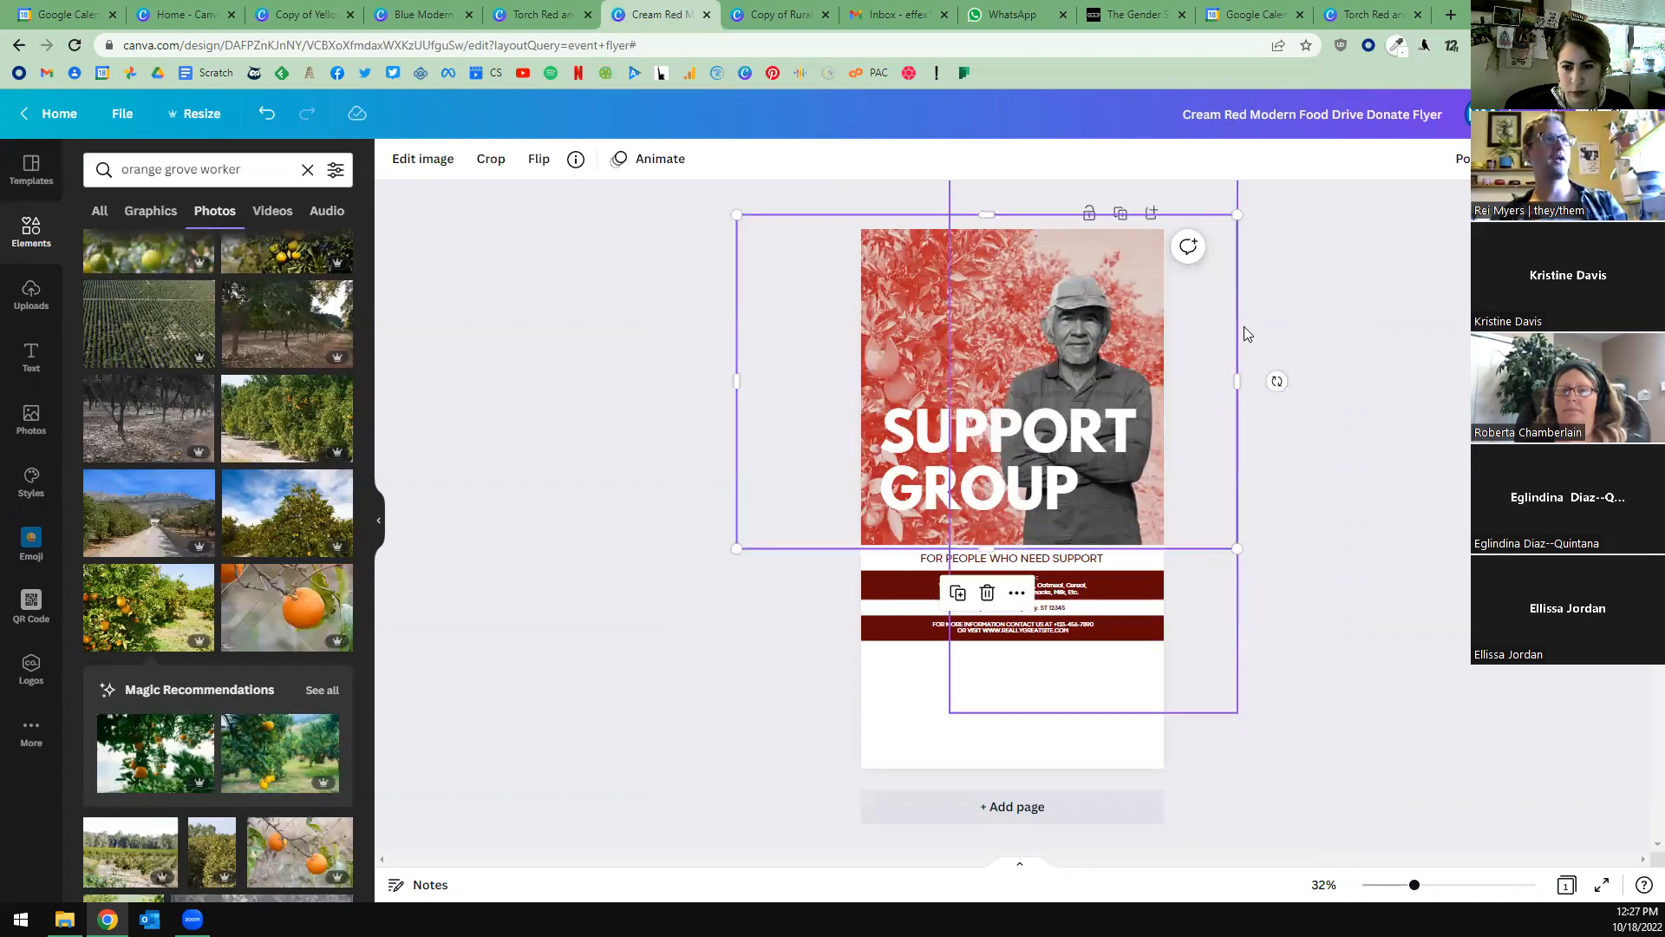
{"action": "left_click", "coordinate": [1533, 158]}
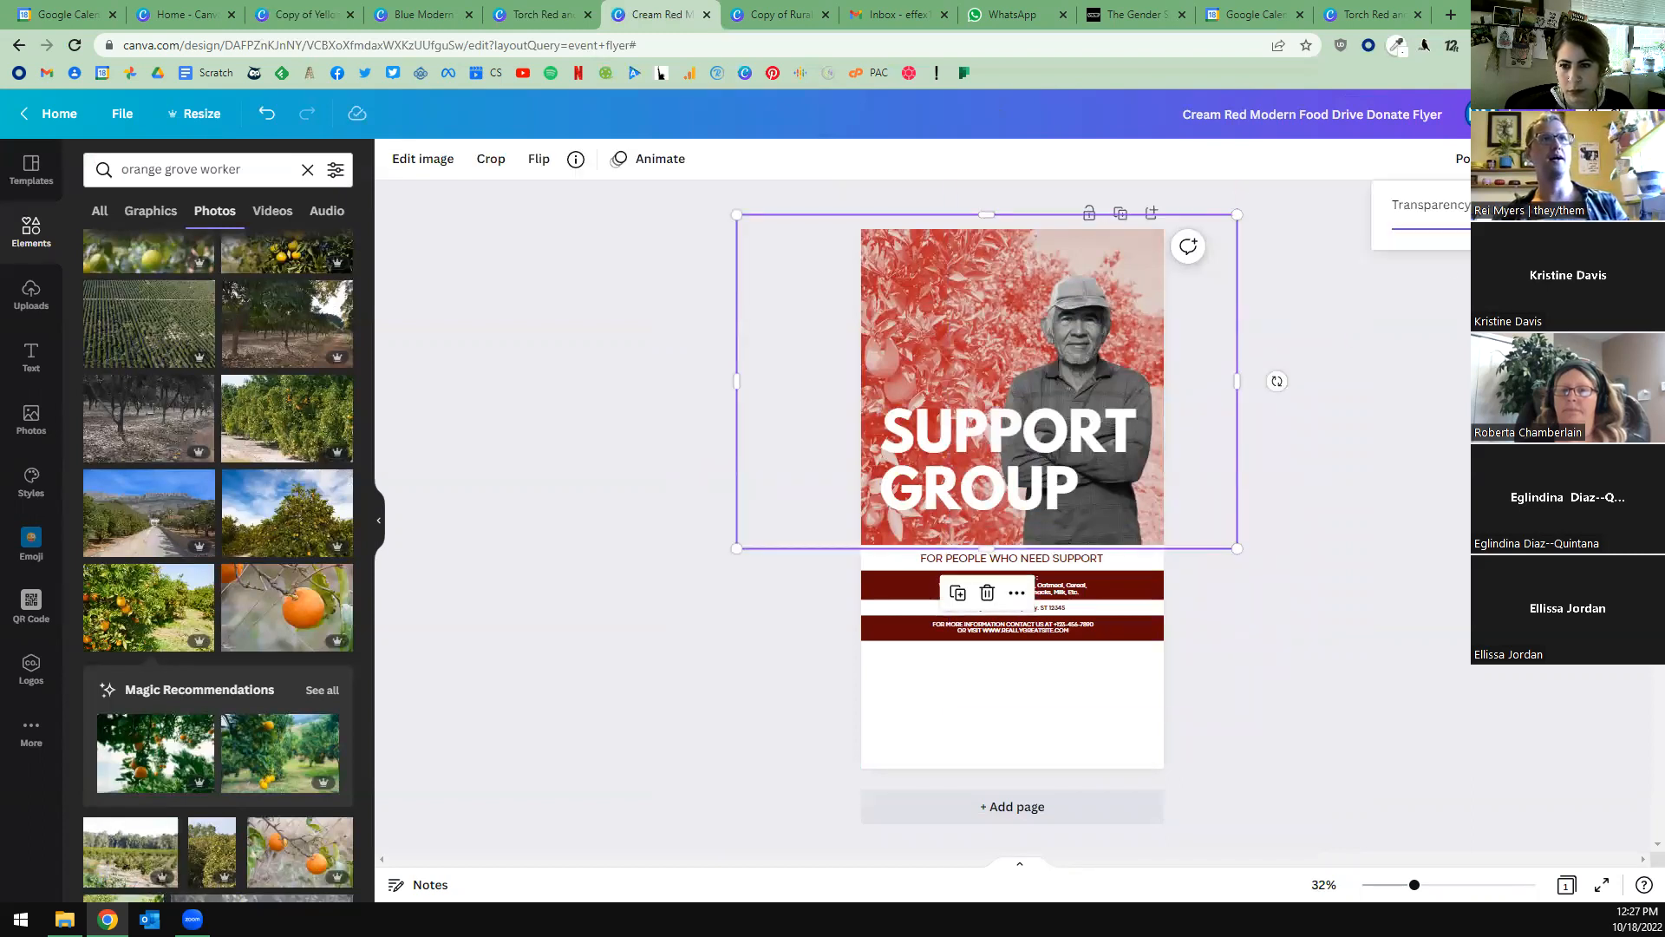
{"action": "left_click", "coordinate": [615, 374]}
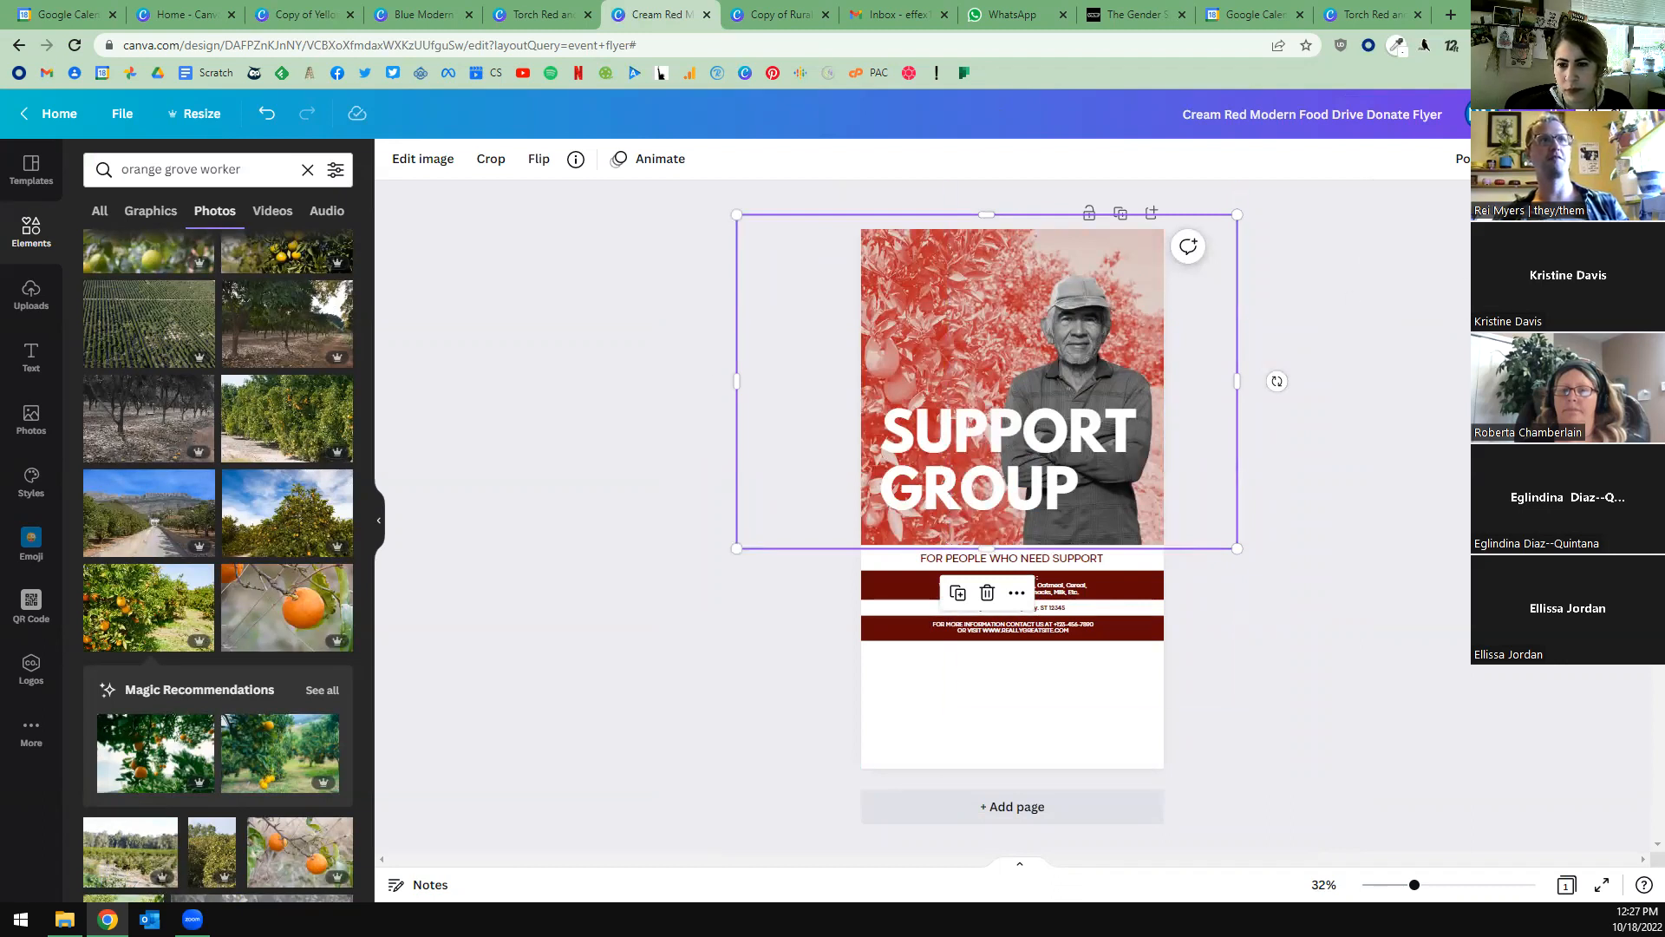
{"action": "left_click", "coordinate": [1534, 159]}
{"action": "left_click_drag", "start_coordinate": [1550, 229], "coordinate": [1451, 266]}
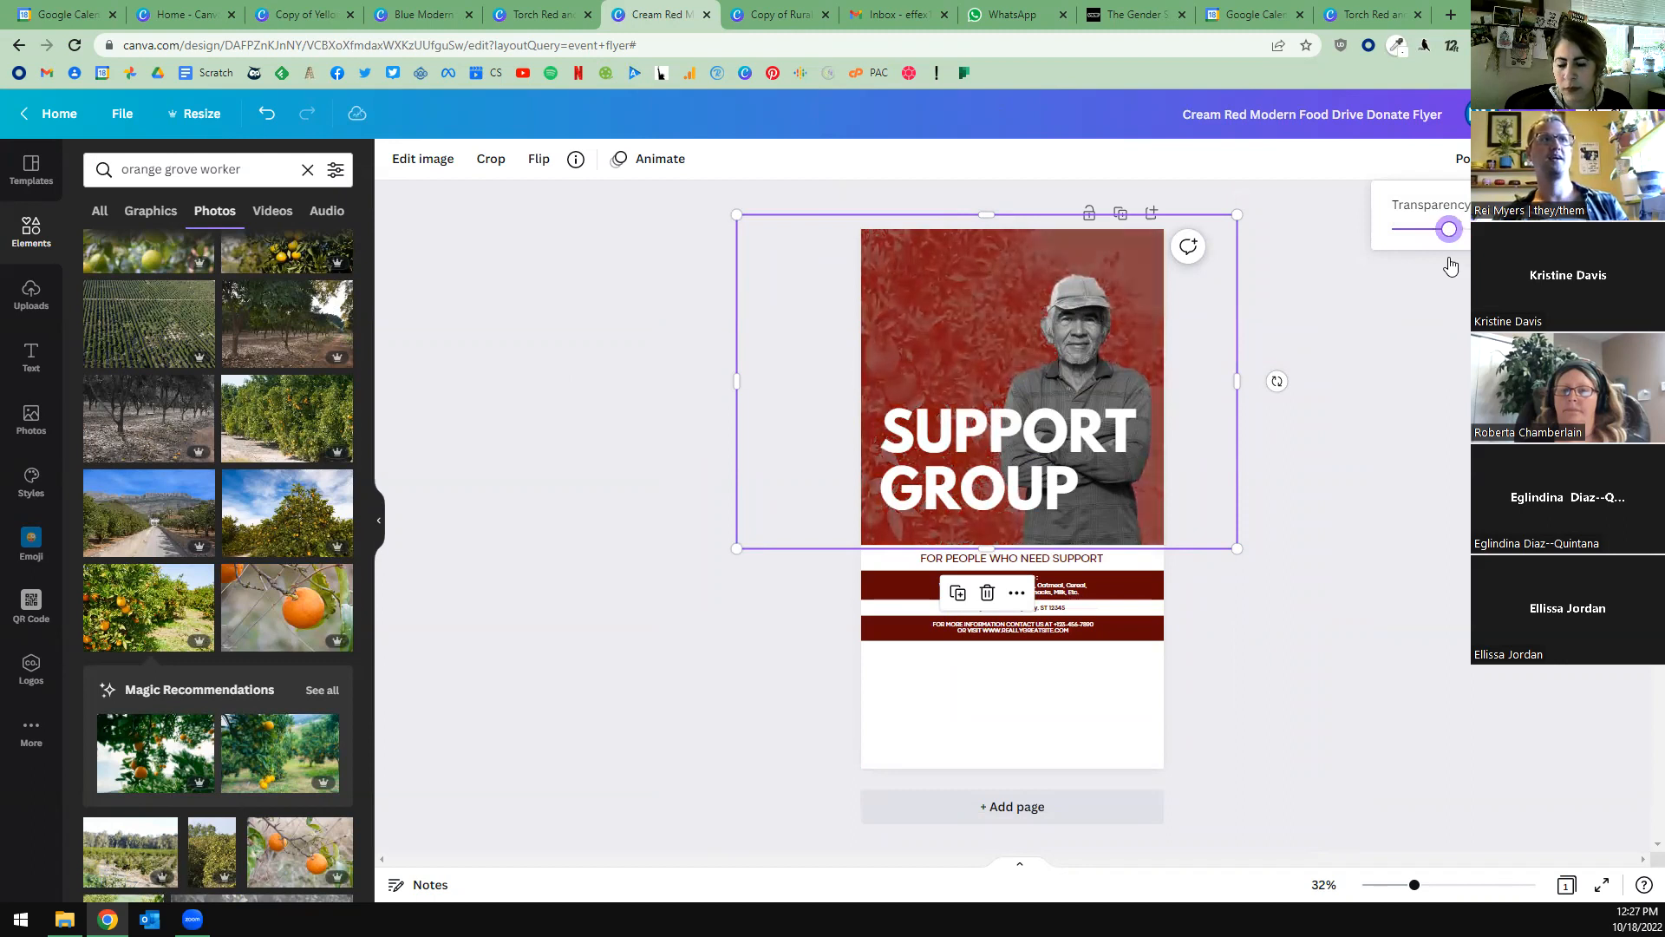
Shift the grove photo slightly to the right and fine-tune its transparency.
{"action": "left_click_drag", "start_coordinate": [878, 262], "coordinate": [911, 270]}
{"action": "left_click", "coordinate": [1452, 163]}
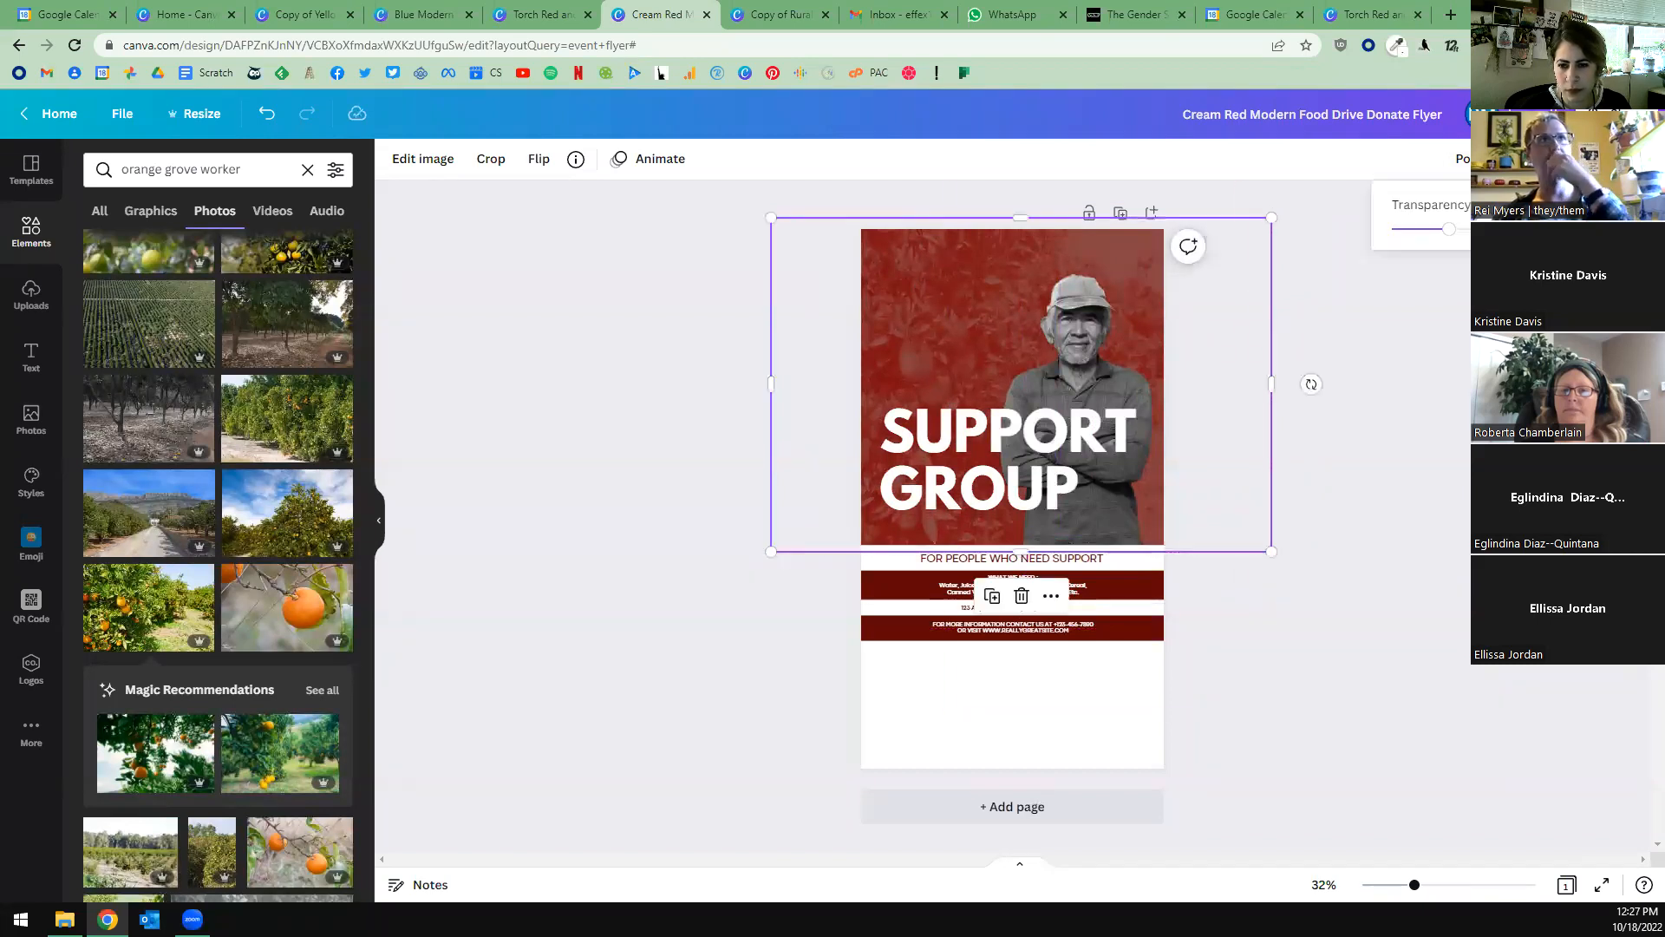
{"action": "mouse_move", "coordinate": [1450, 236]}
{"action": "left_mouse_down"}
{"action": "mouse_move", "coordinate": [1480, 235]}
{"action": "mouse_move", "coordinate": [1447, 232]}
{"action": "left_mouse_up"}
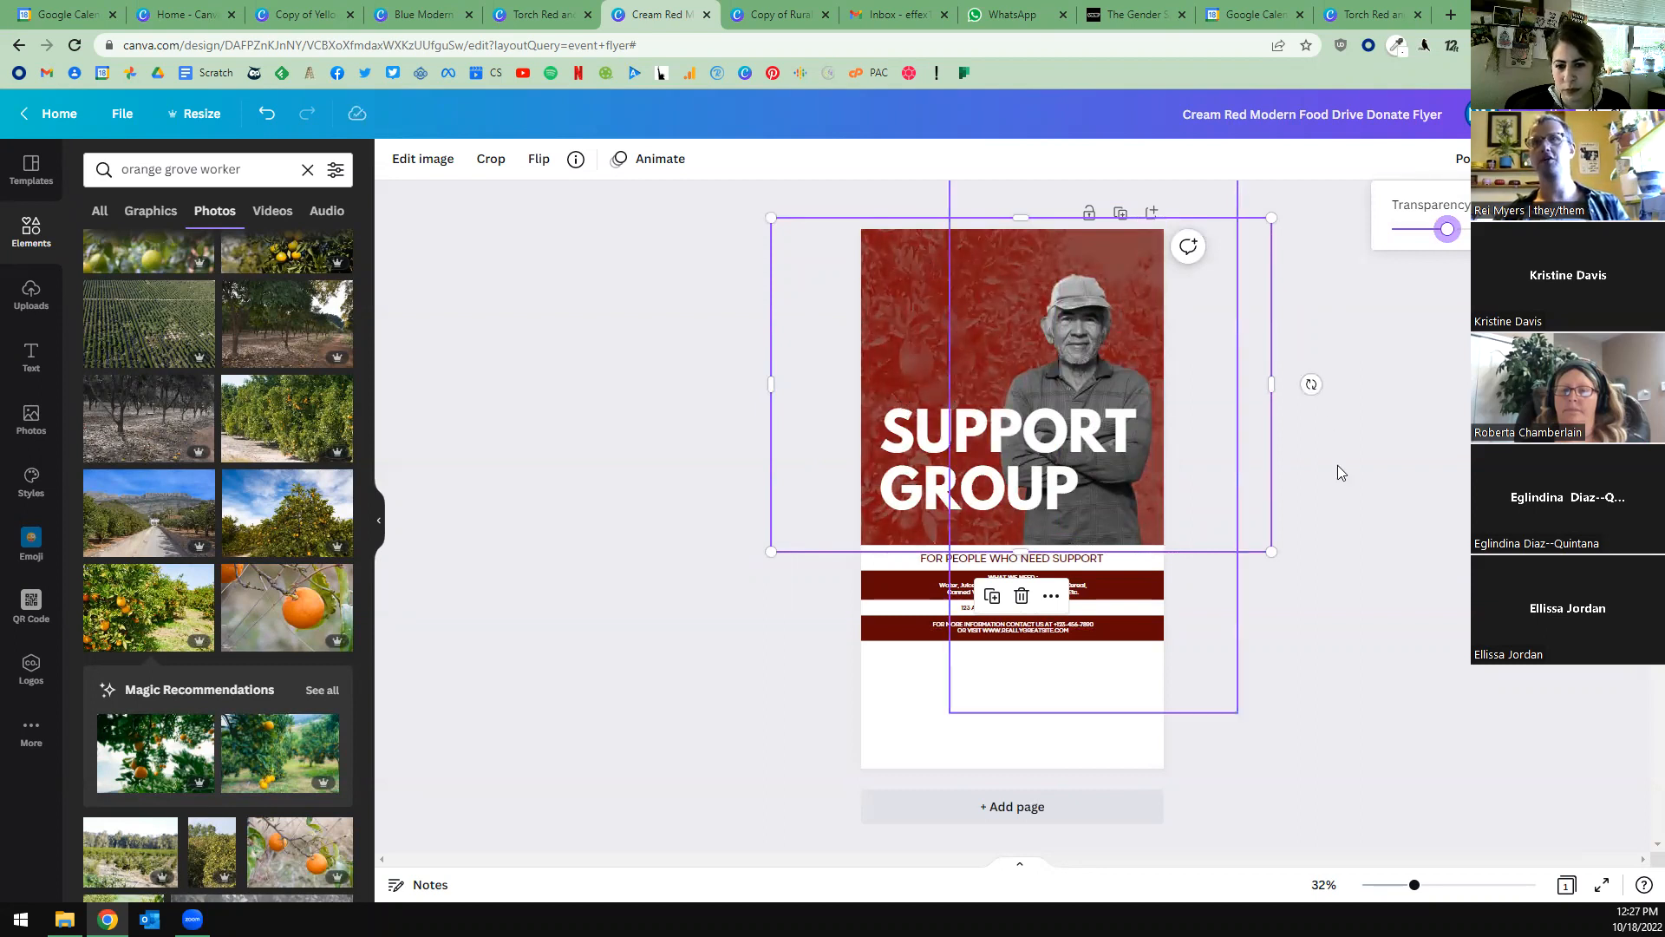
{"action": "left_click", "coordinate": [1358, 543]}
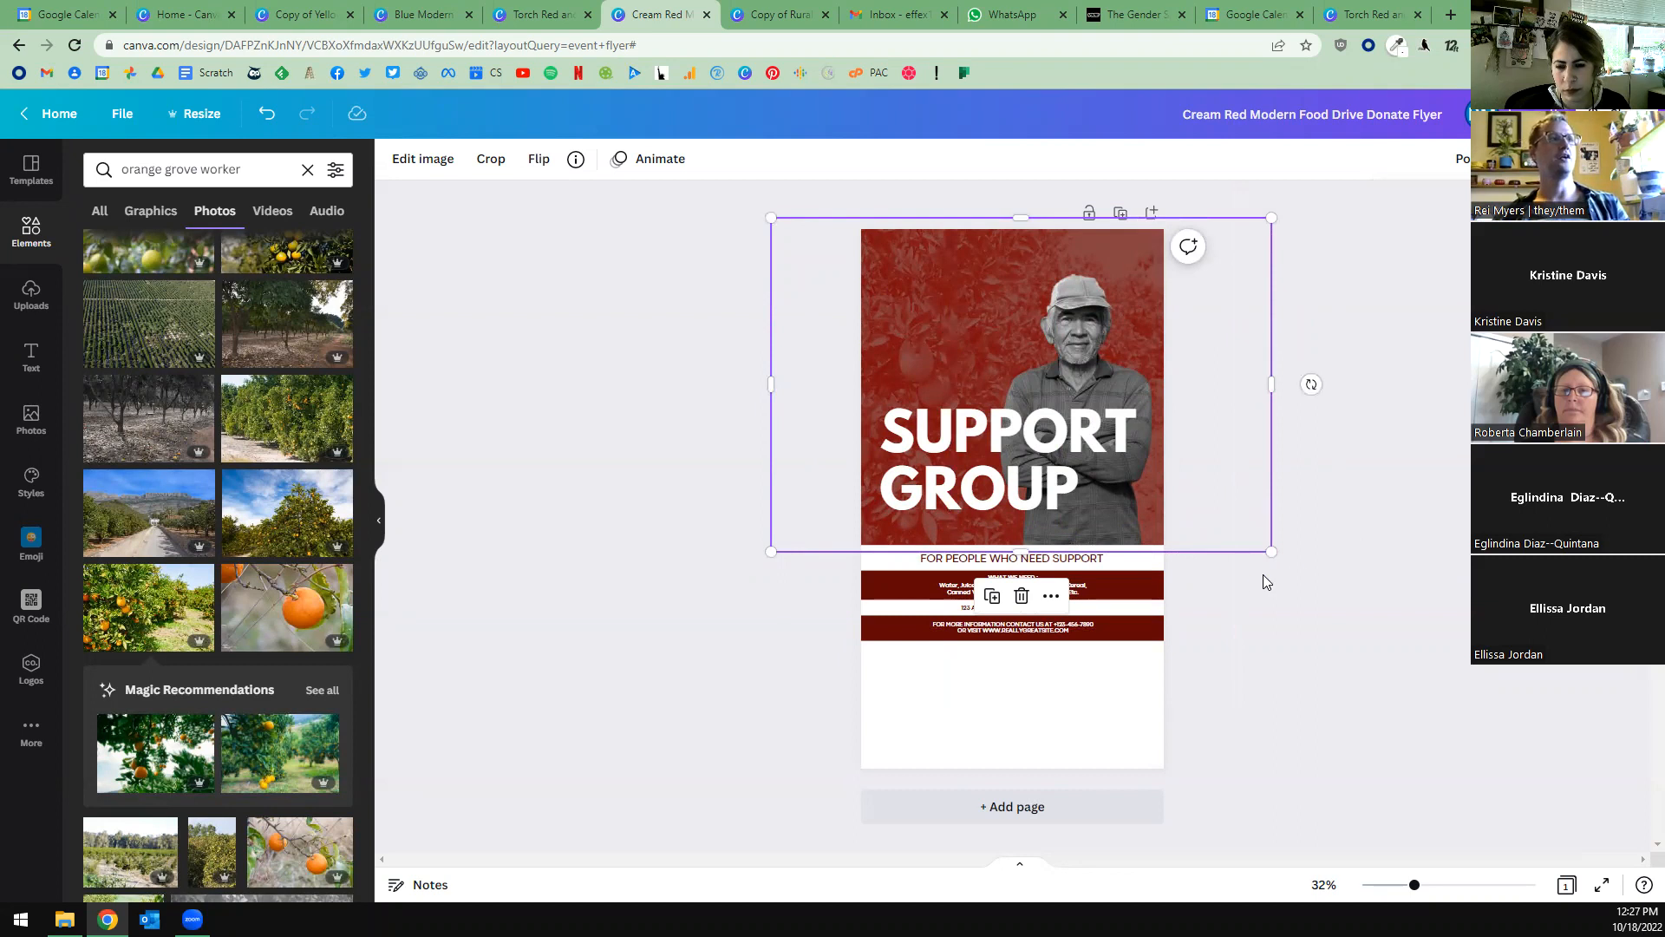
{"action": "left_click", "coordinate": [1395, 539]}
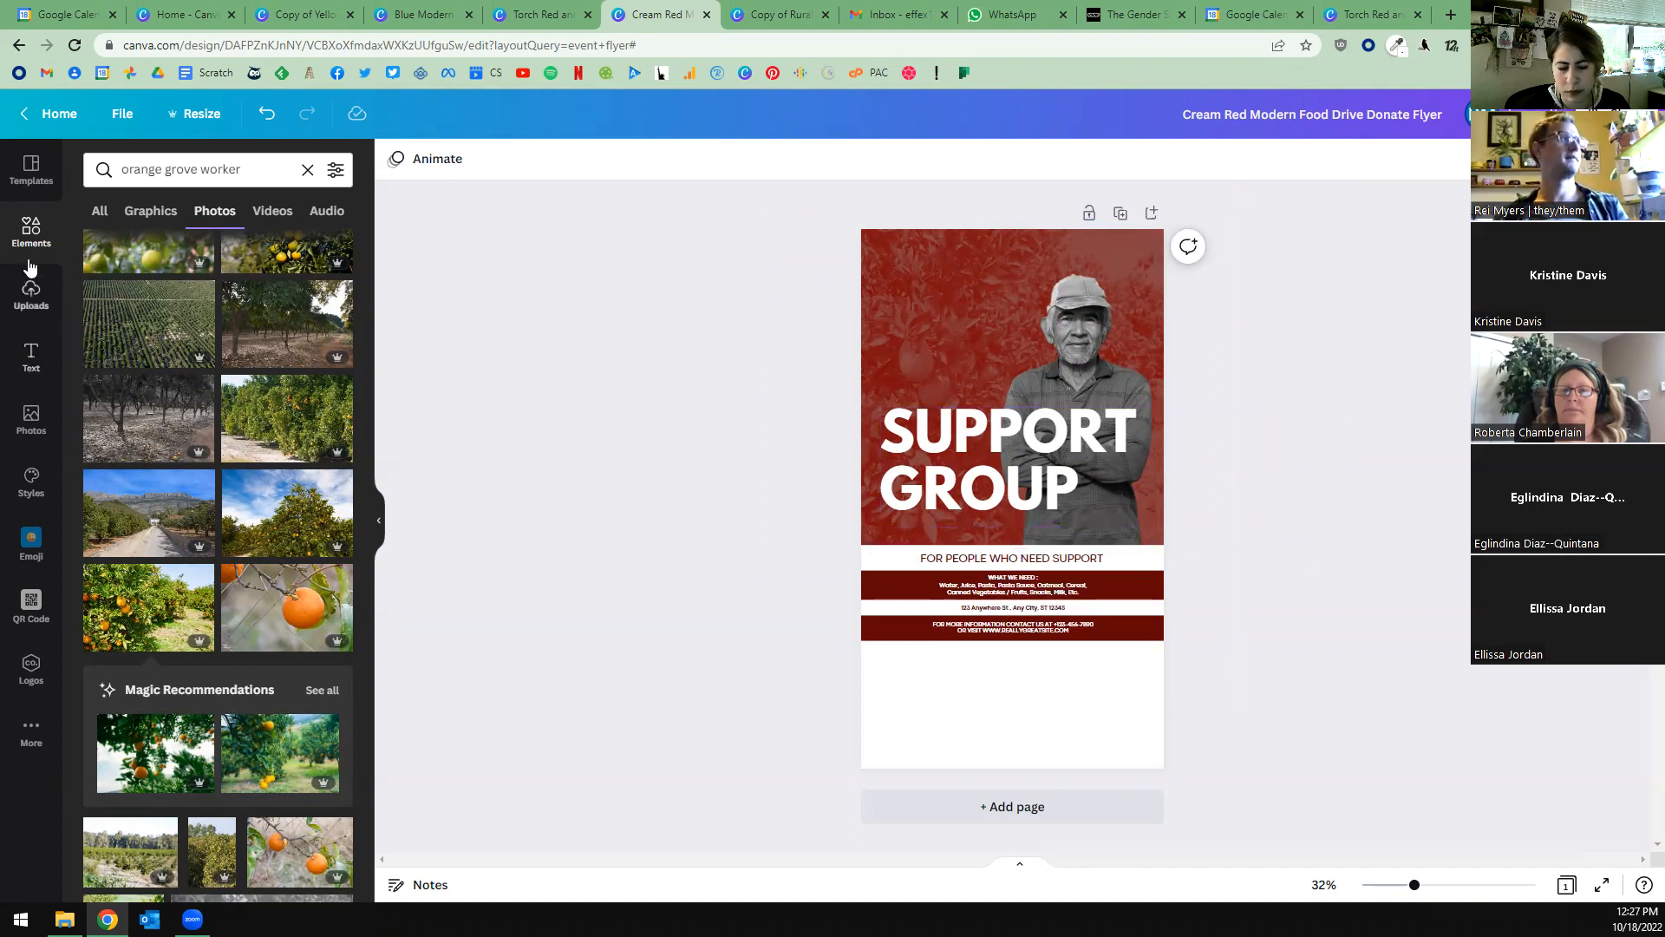
Add a grey rectangle overlapping the flyer's left edge above the "SUPPORT GROUP" title and make it semi-transparent.
{"action": "left_click", "coordinate": [32, 231]}
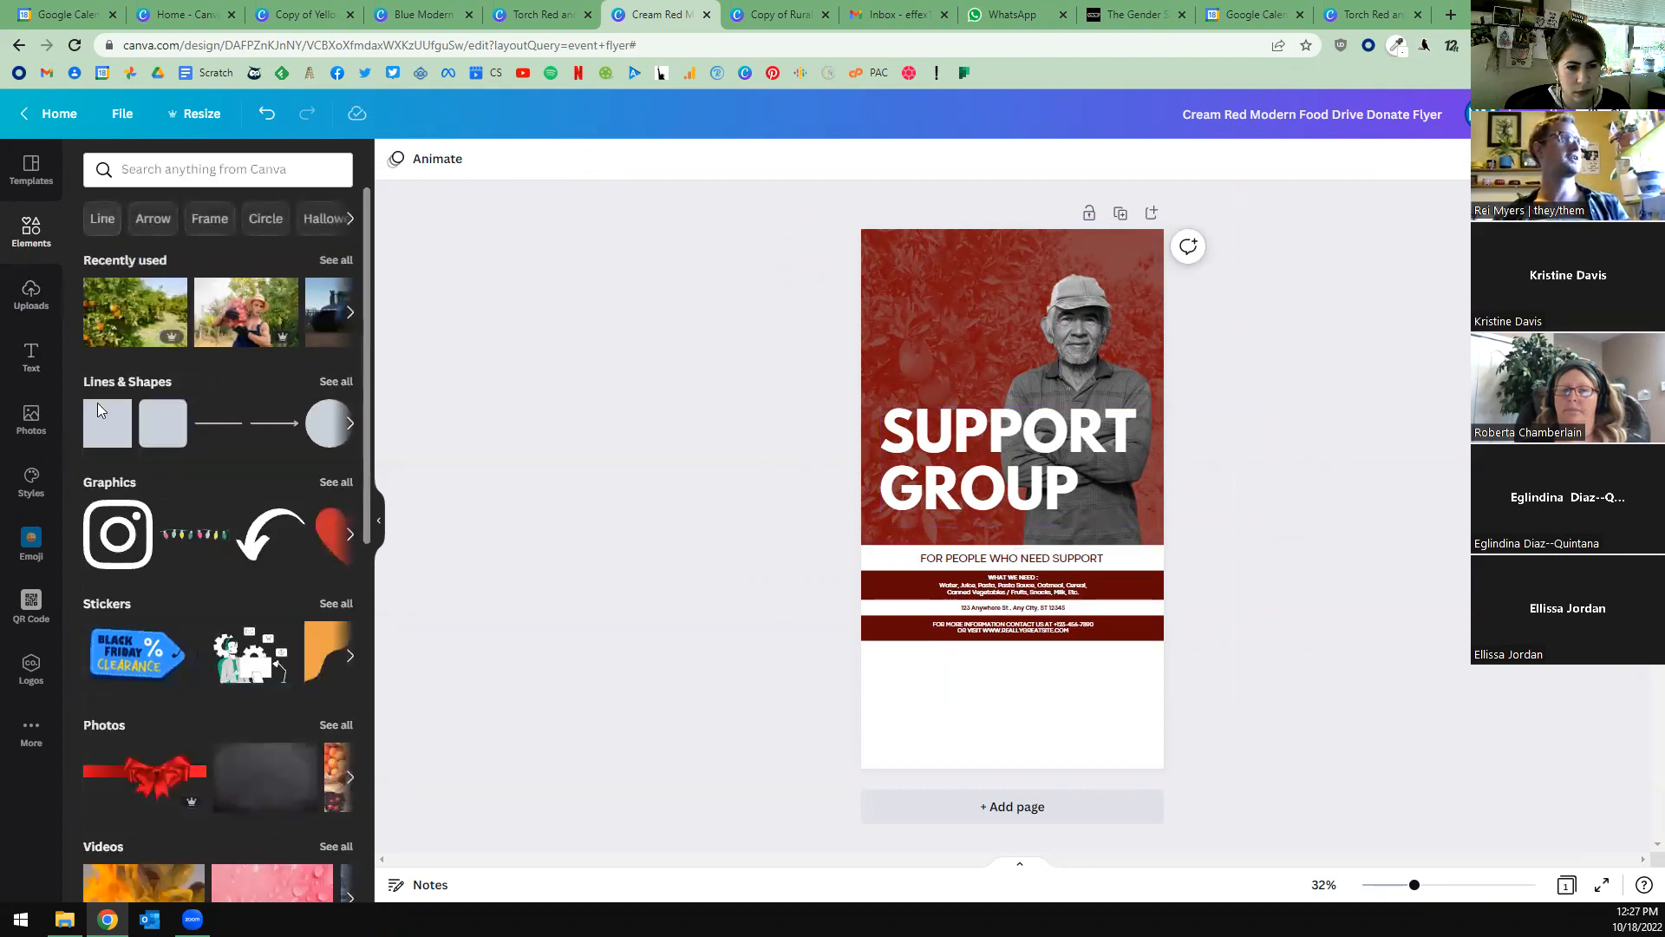
{"action": "left_click", "coordinate": [108, 423]}
{"action": "left_click_drag", "start_coordinate": [1041, 499], "coordinate": [1001, 340]}
{"action": "left_click_drag", "start_coordinate": [907, 290], "coordinate": [933, 316]}
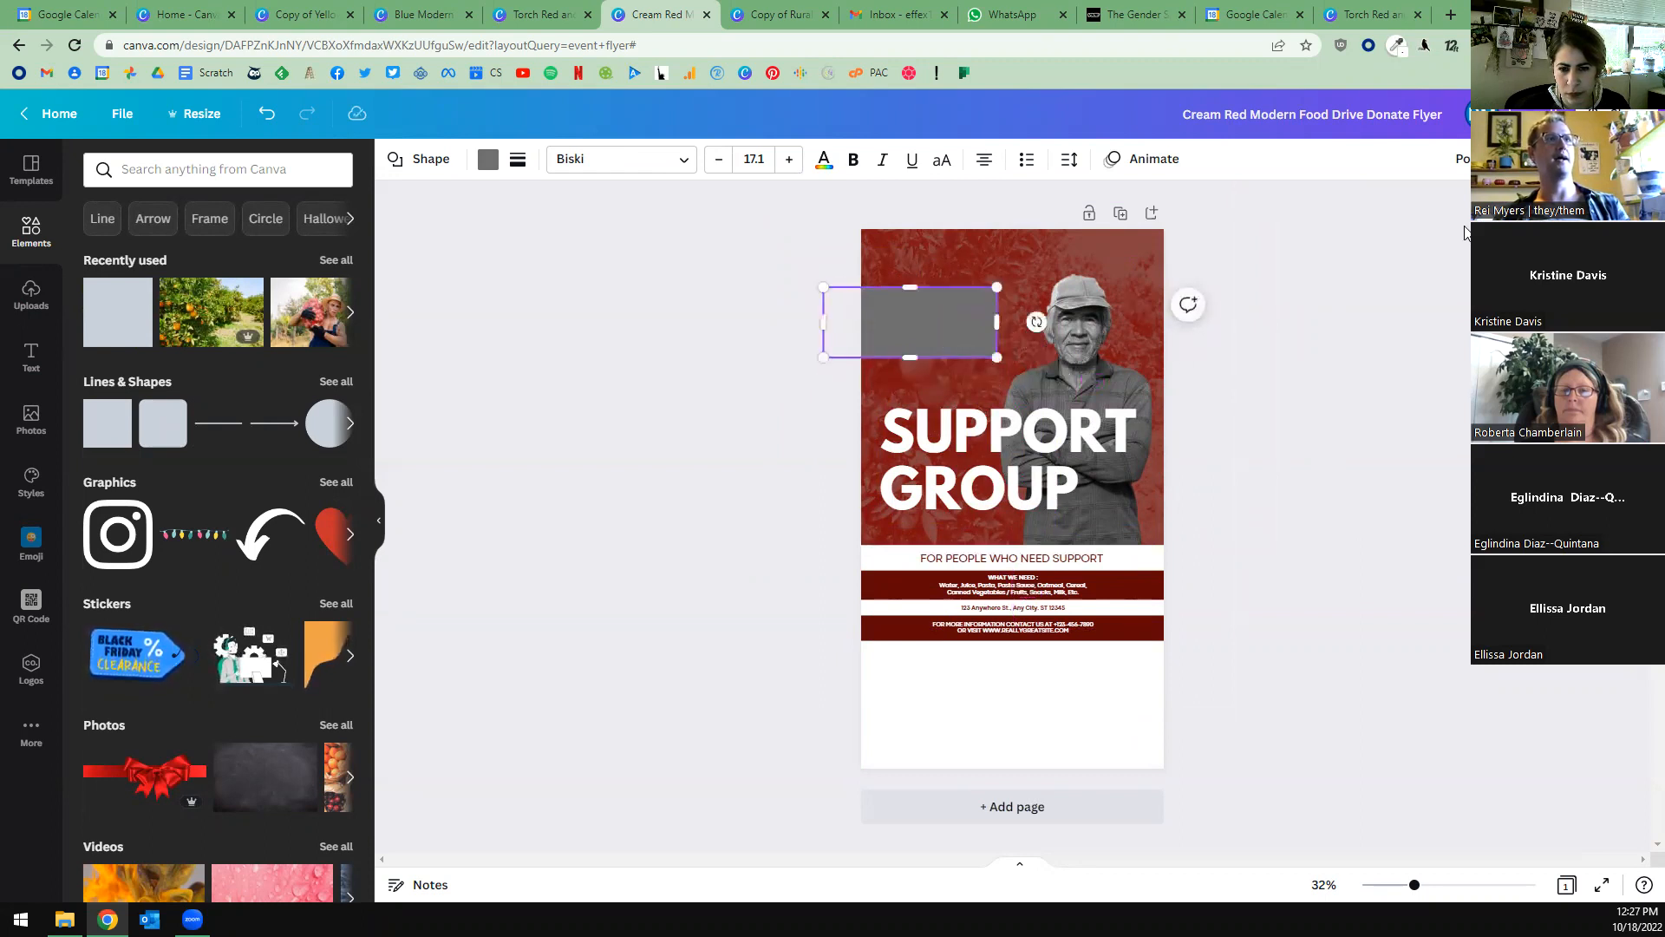
{"action": "left_click", "coordinate": [1533, 160]}
{"action": "left_click_drag", "start_coordinate": [1574, 229], "coordinate": [1552, 229]}
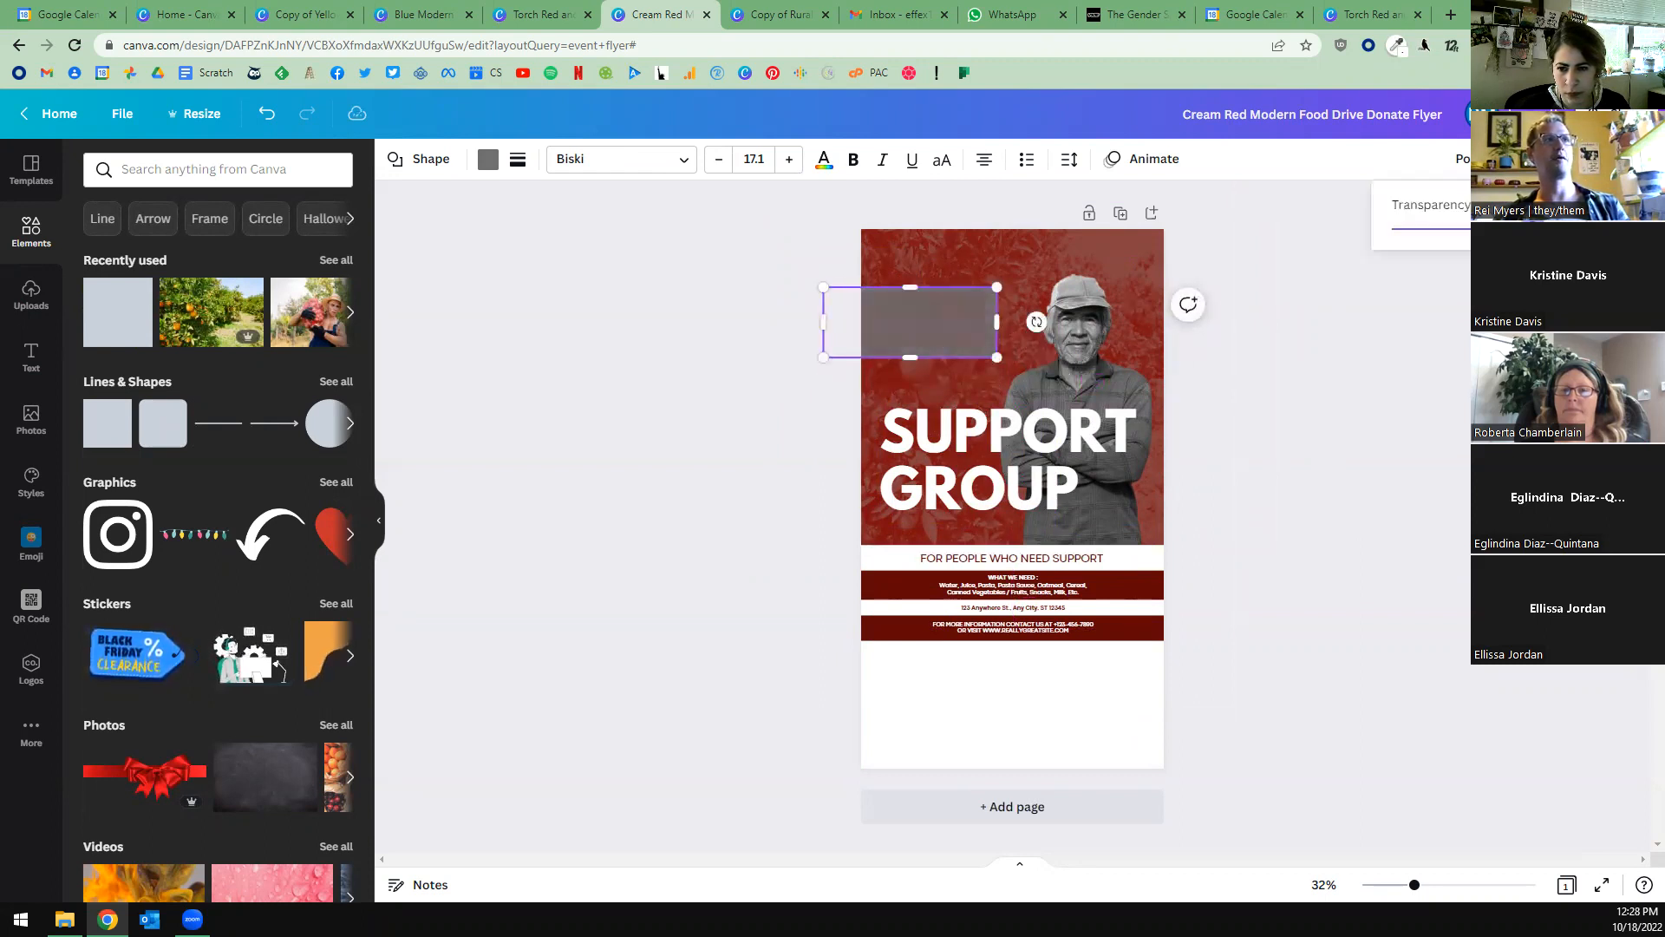
Raise the opacity of the red duotone grove photo behind the man to make it stand out strongly.
{"action": "left_click", "coordinate": [942, 255]}
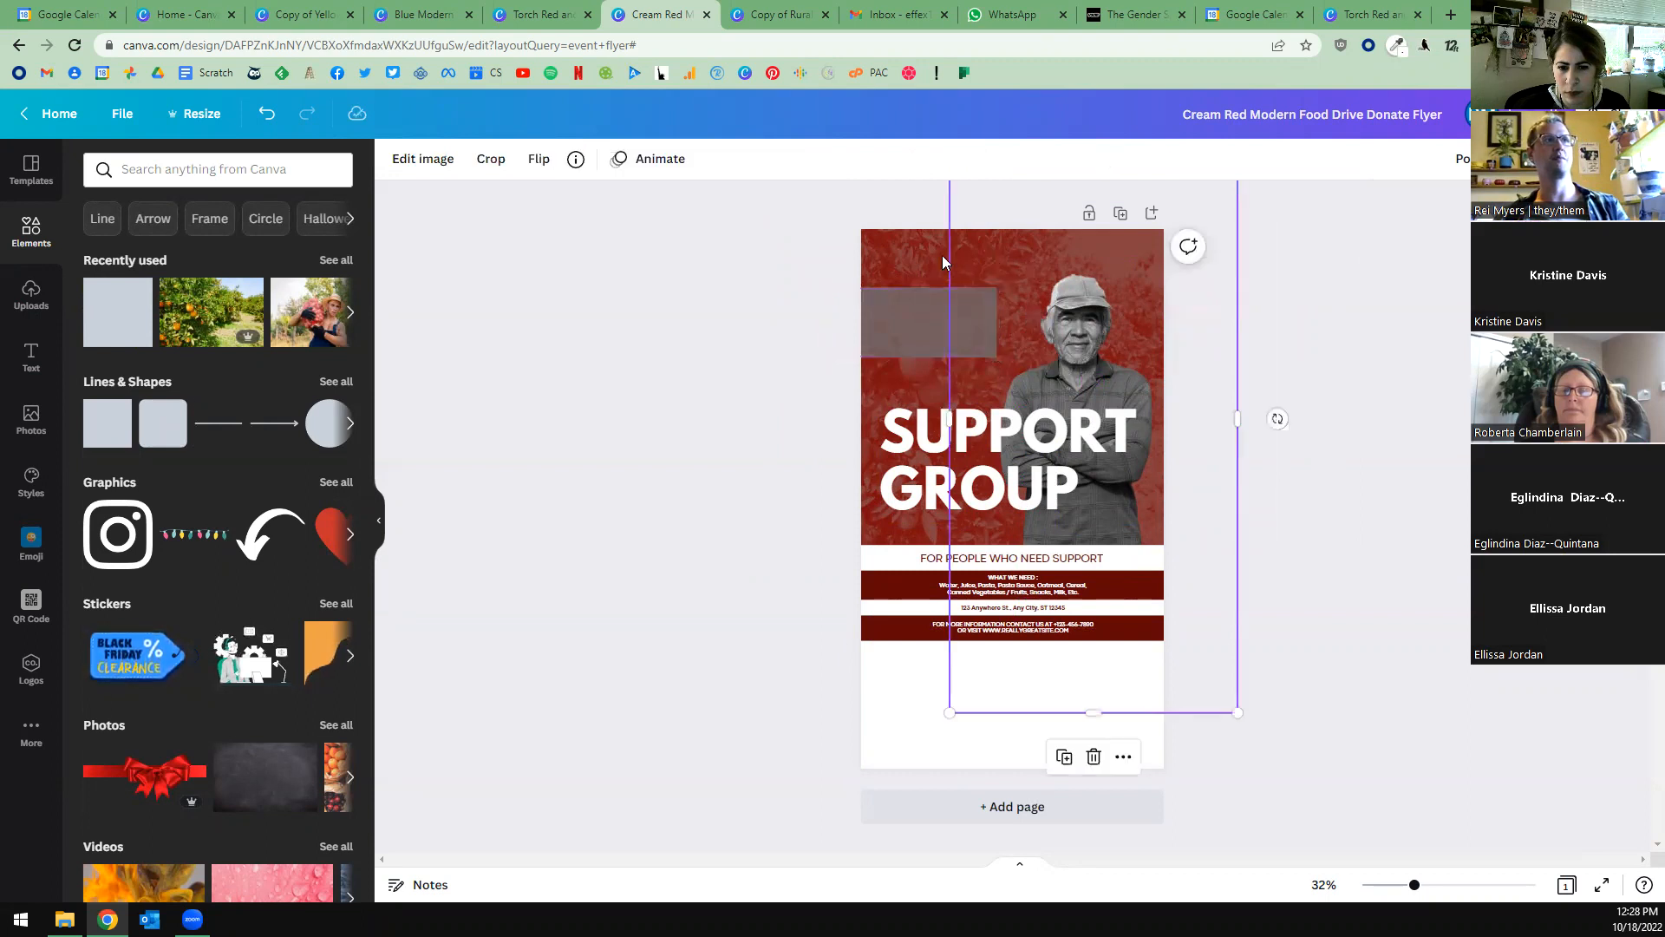
{"action": "left_click", "coordinate": [1533, 160]}
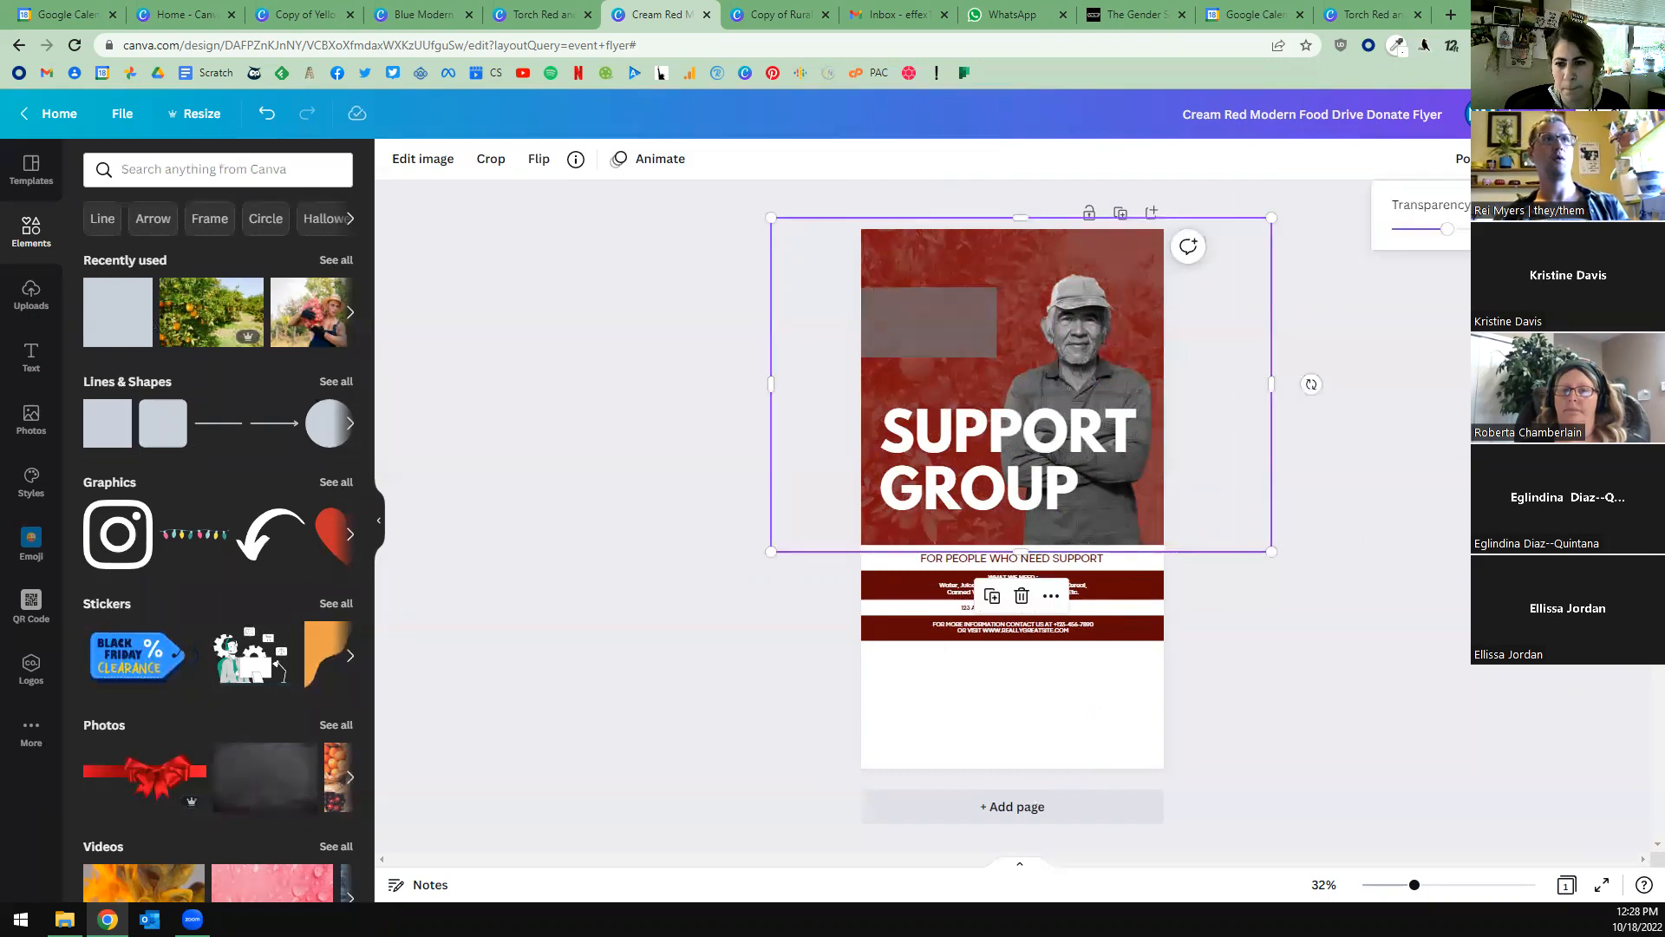
{"action": "left_click_drag", "start_coordinate": [1443, 229], "coordinate": [1544, 229]}
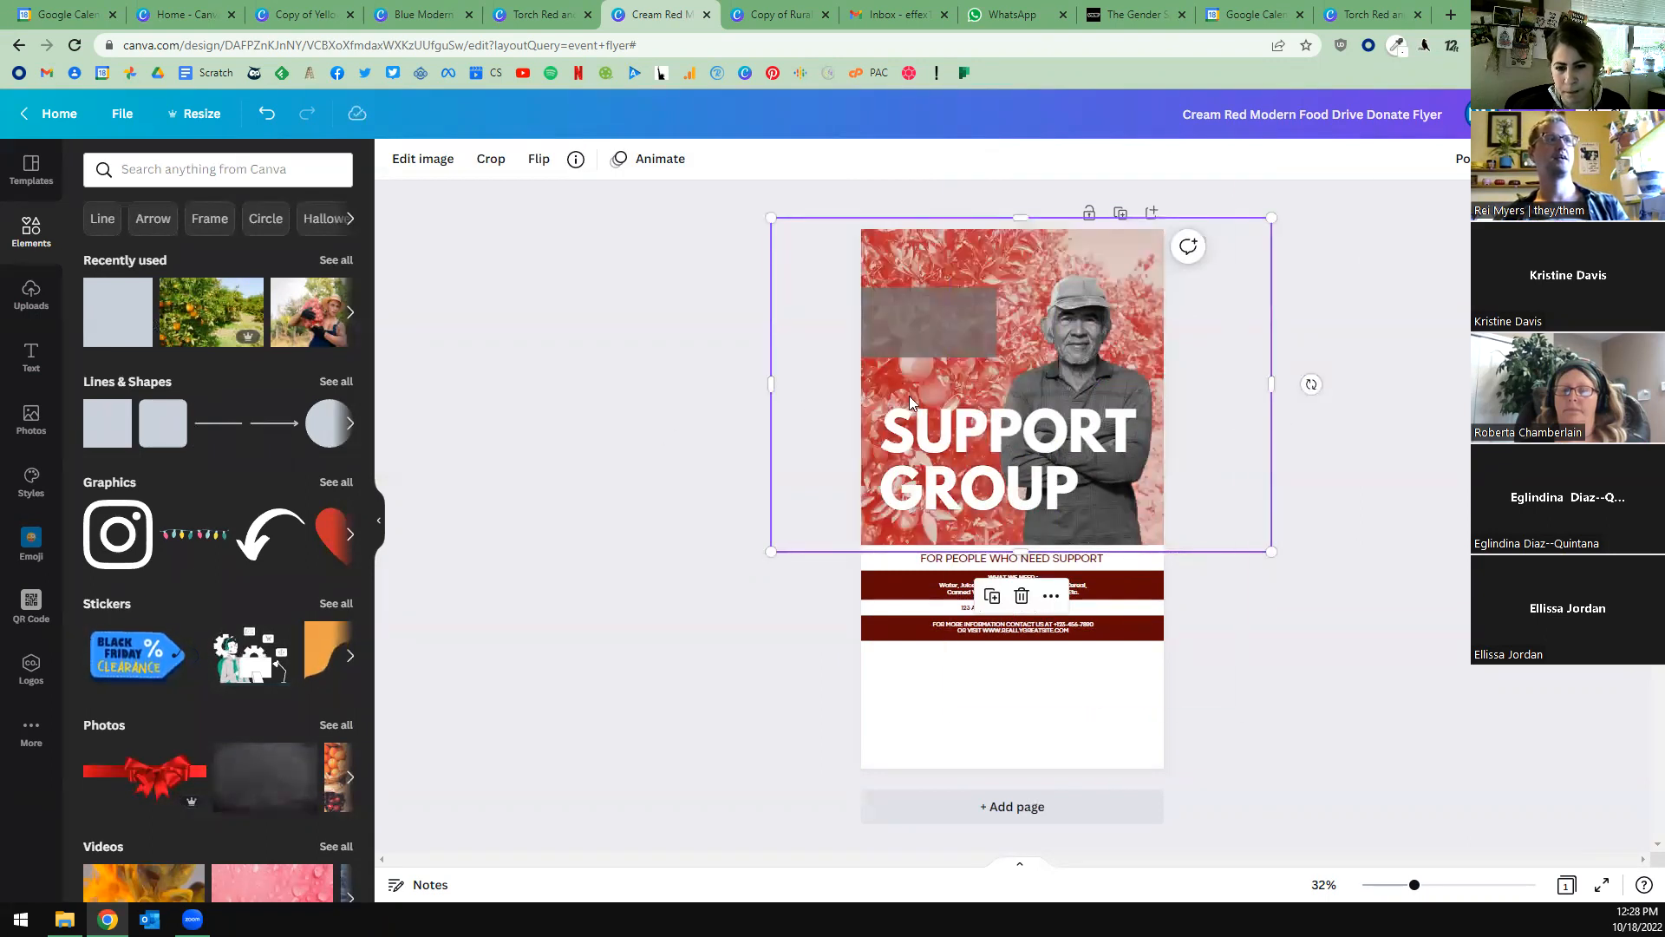
Recolor the semi-transparent grey rectangle above the "SUPPORT GROUP" title with the dark red document color.
{"action": "left_click", "coordinate": [895, 326]}
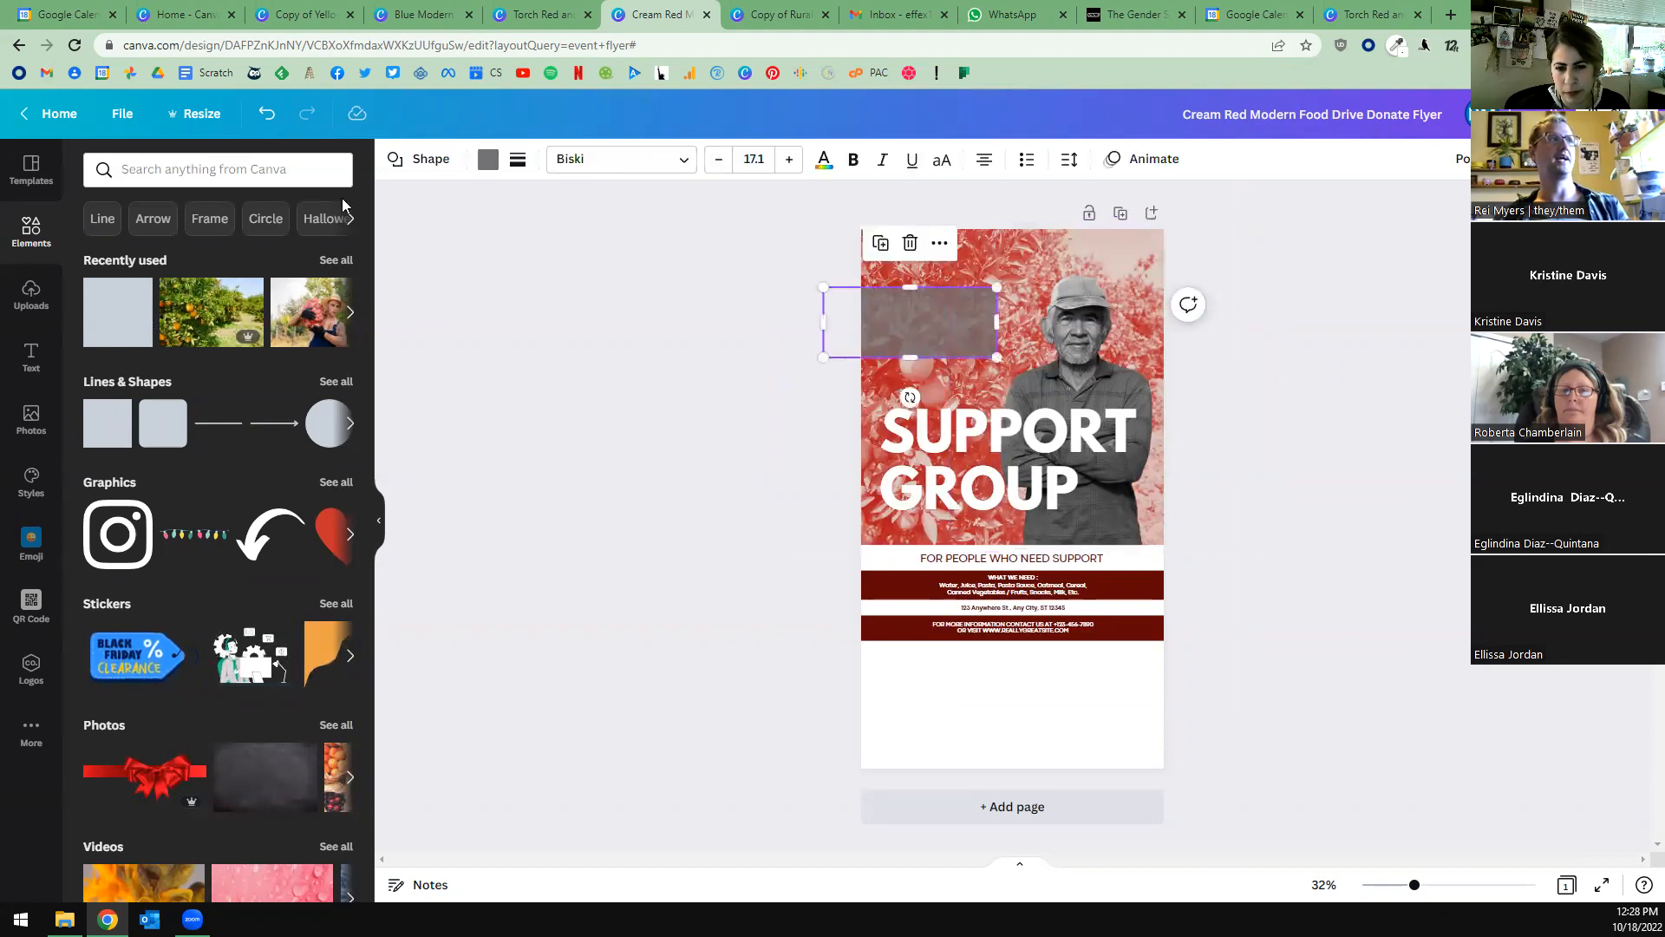
{"action": "left_click", "coordinate": [488, 158]}
{"action": "left_click", "coordinate": [195, 250]}
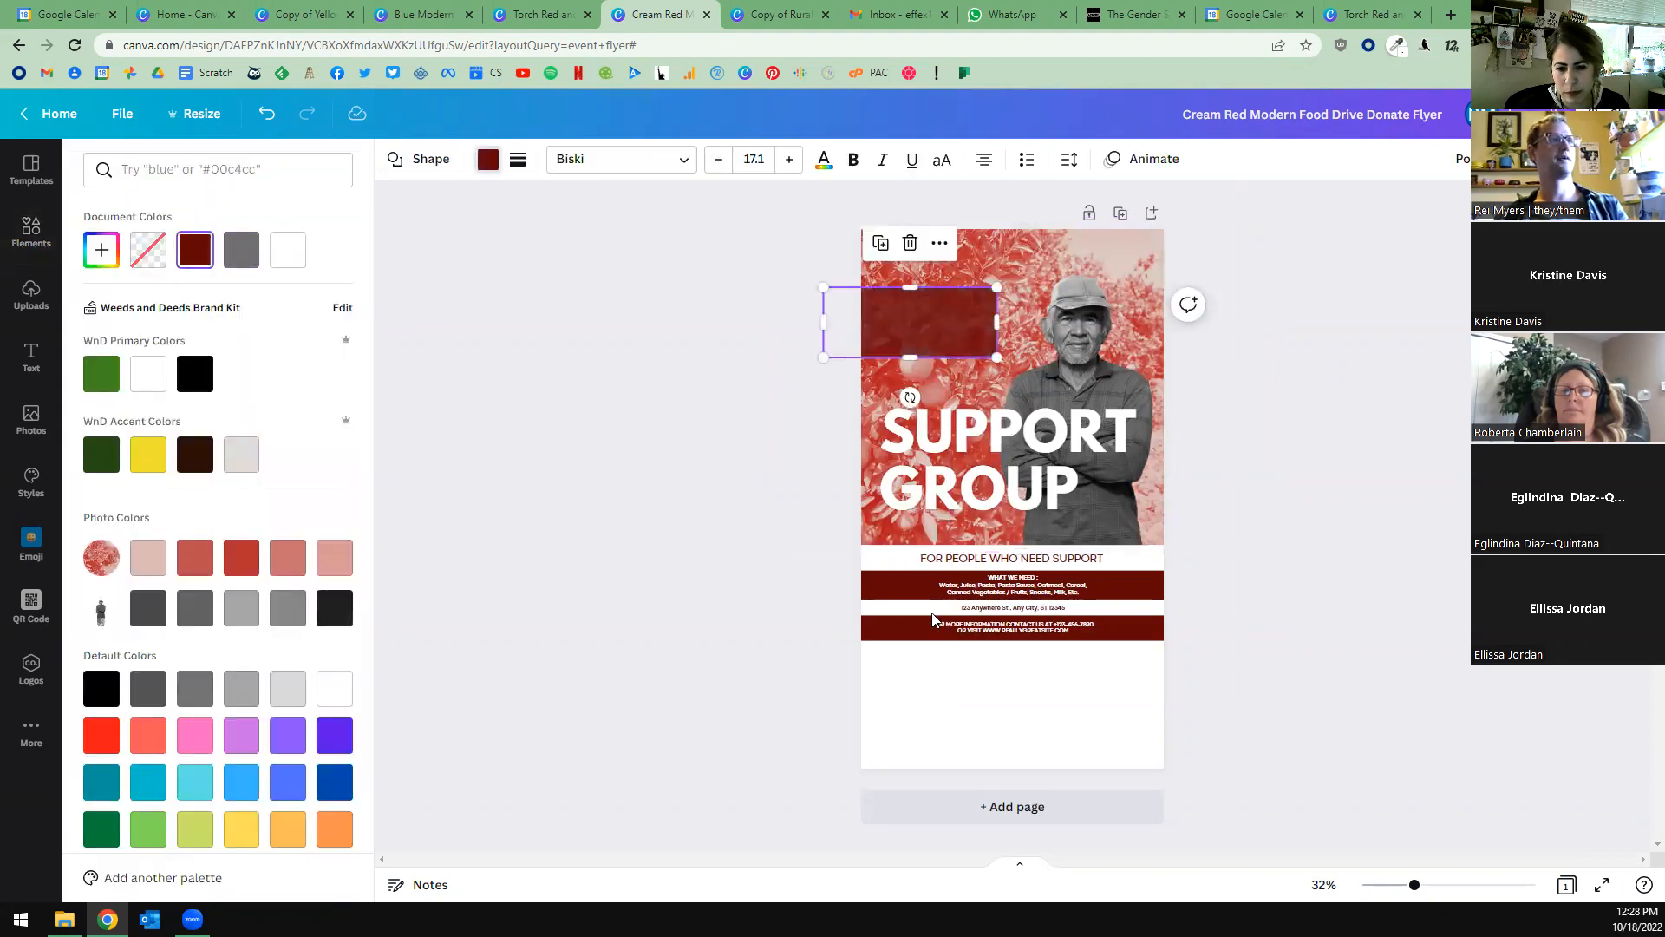
Move the food list text onto the dark red rectangle, left-align it, enlarge it to size 23.4 and nudge it slightly upward.
{"action": "left_click_drag", "start_coordinate": [1012, 591], "coordinate": [927, 304]}
{"action": "left_click", "coordinate": [819, 161]}
{"action": "left_click", "coordinate": [621, 159]}
{"action": "left_click", "coordinate": [621, 159]}
{"action": "left_click", "coordinate": [621, 160]}
{"action": "left_click", "coordinate": [621, 160]}
{"action": "left_click", "coordinate": [621, 160]}
{"action": "left_click", "coordinate": [621, 159]}
{"action": "left_click", "coordinate": [621, 160]}
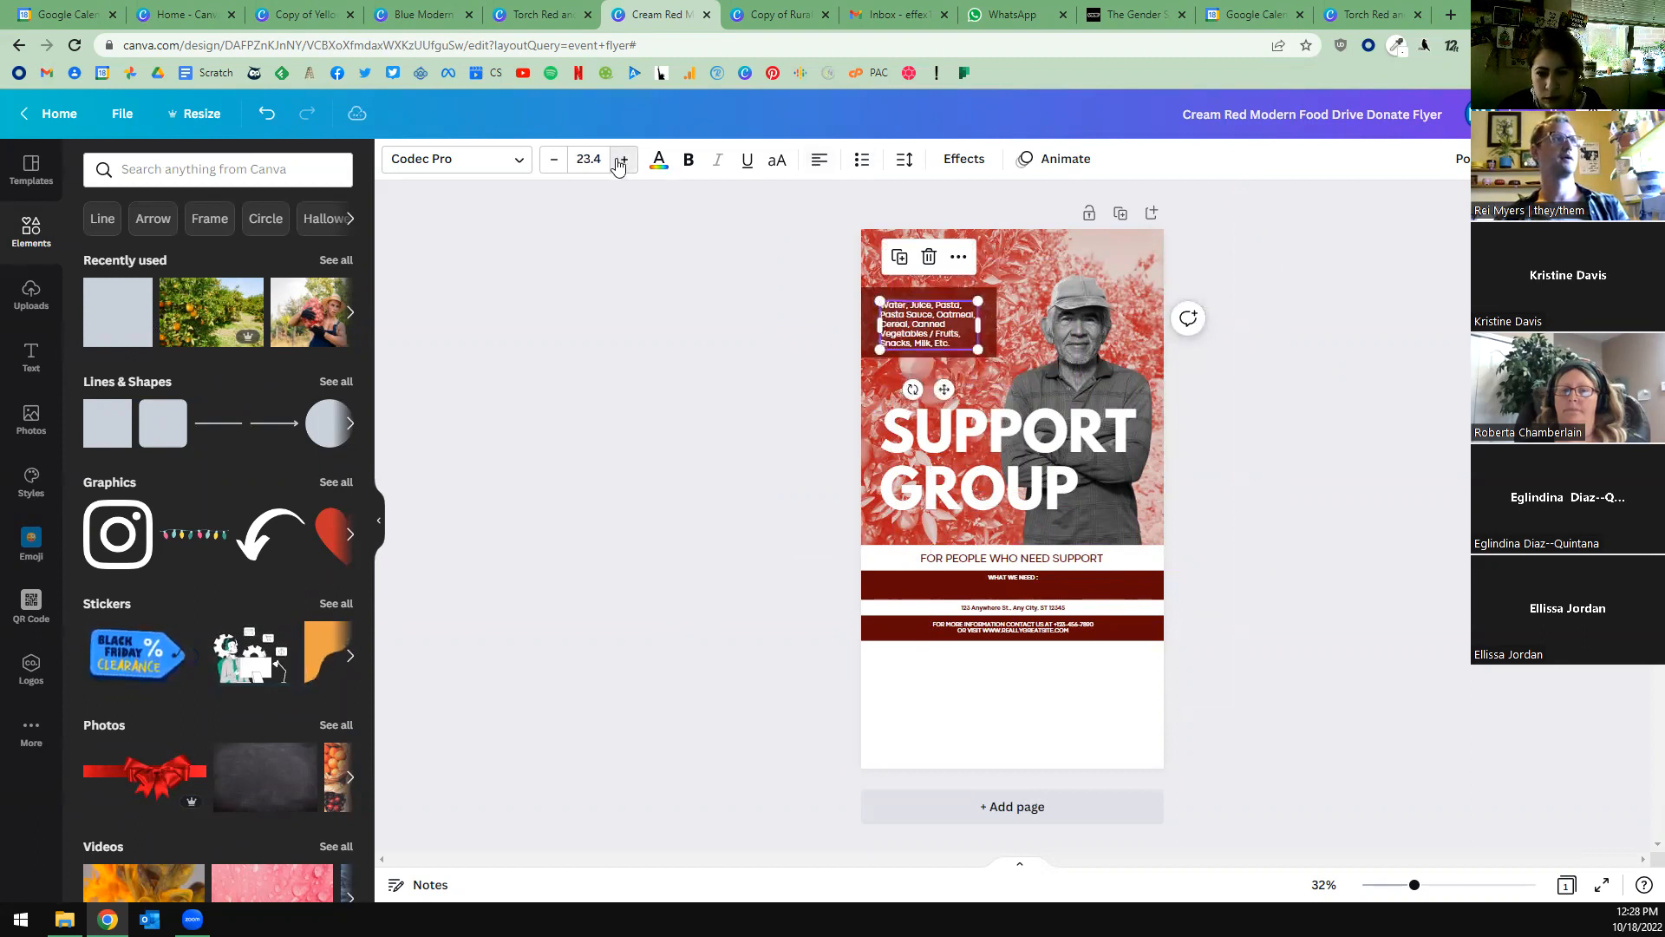
{"action": "left_click", "coordinate": [608, 518]}
{"action": "left_click_drag", "start_coordinate": [934, 334], "coordinate": [934, 332]}
{"action": "left_click", "coordinate": [717, 367]}
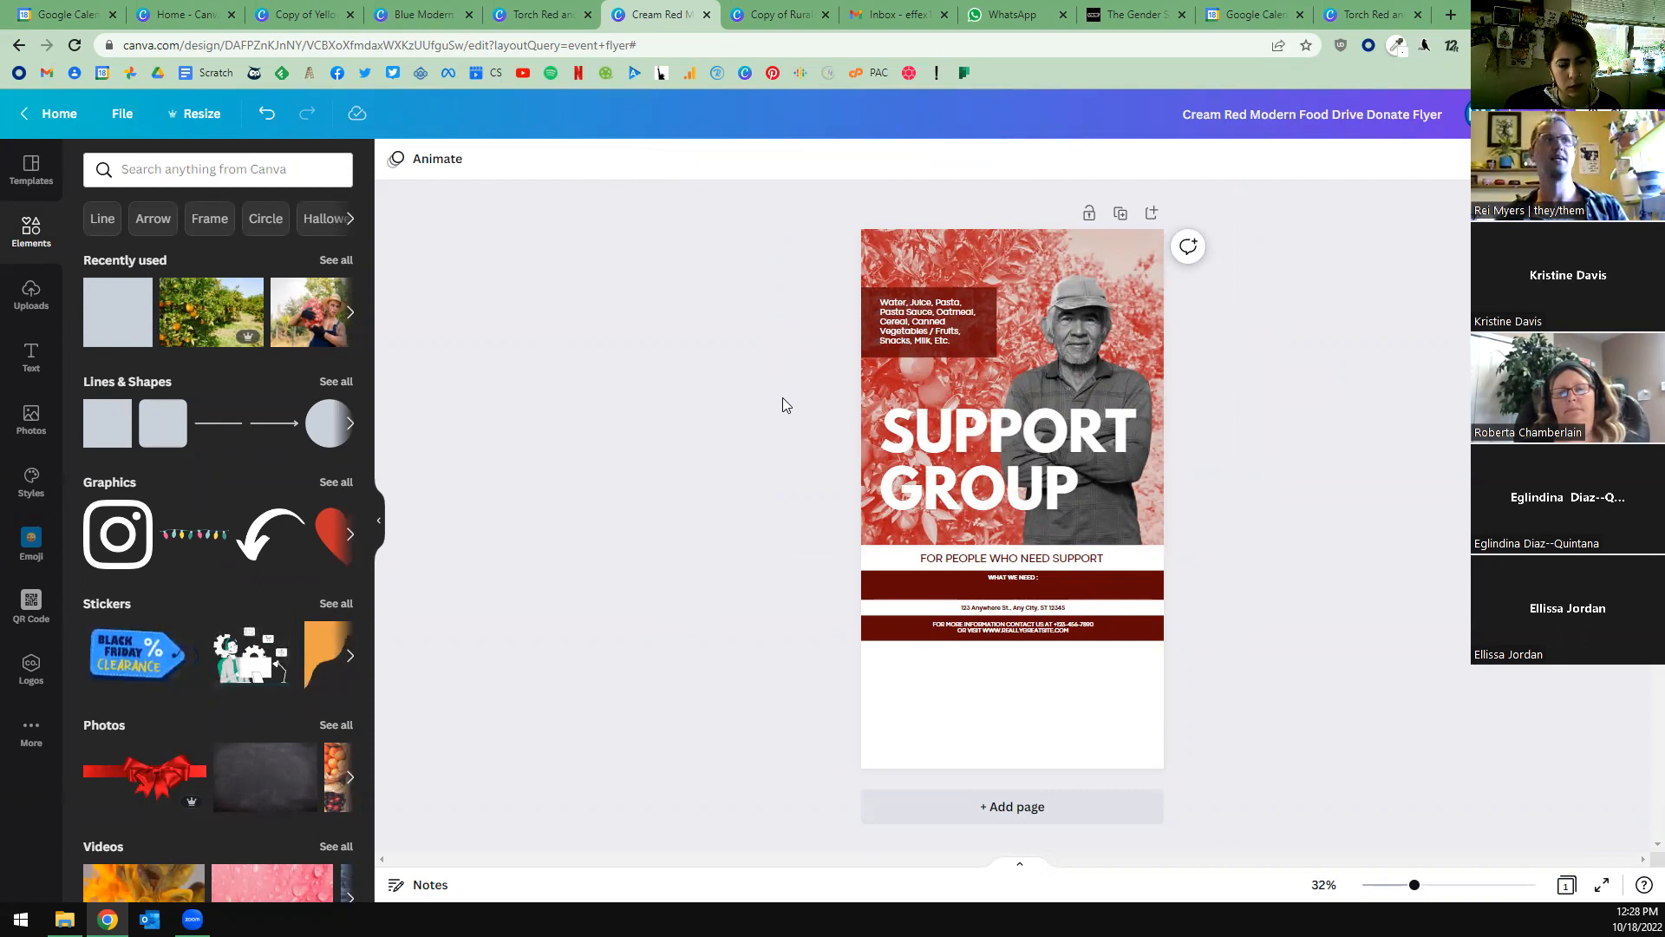
Enlarge the food list text to size 25.6 and extend the rectangle downward and to the right, repositioning the text inside it.
{"action": "left_click", "coordinate": [901, 330]}
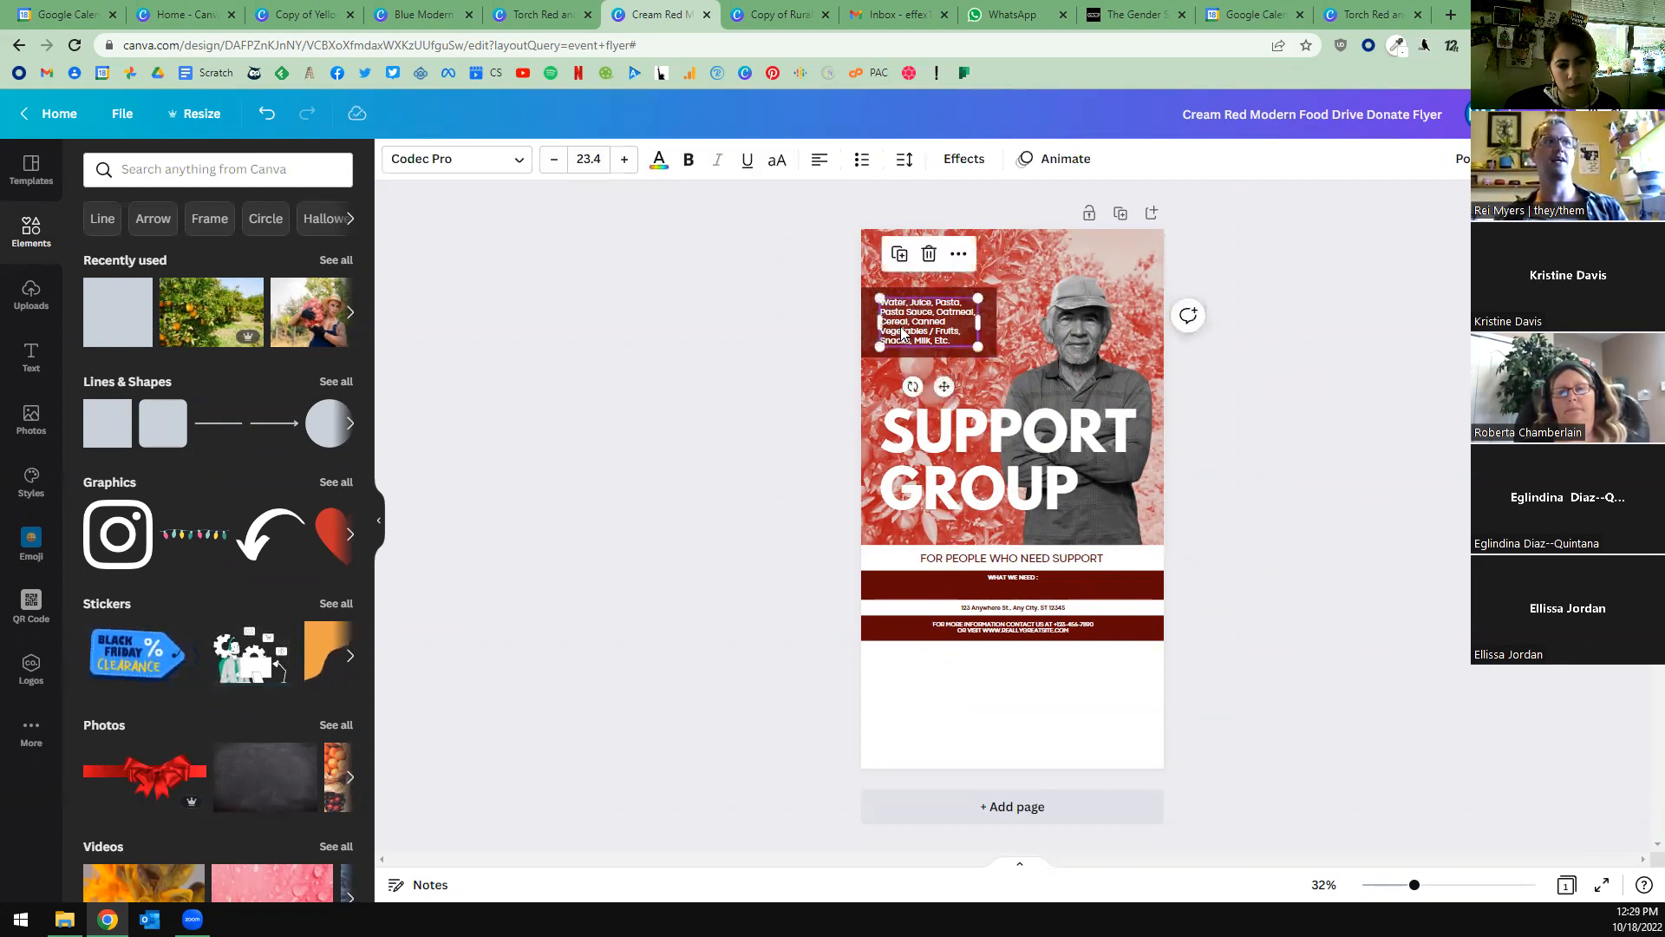
{"action": "left_click_drag", "start_coordinate": [977, 346], "coordinate": [983, 359]}
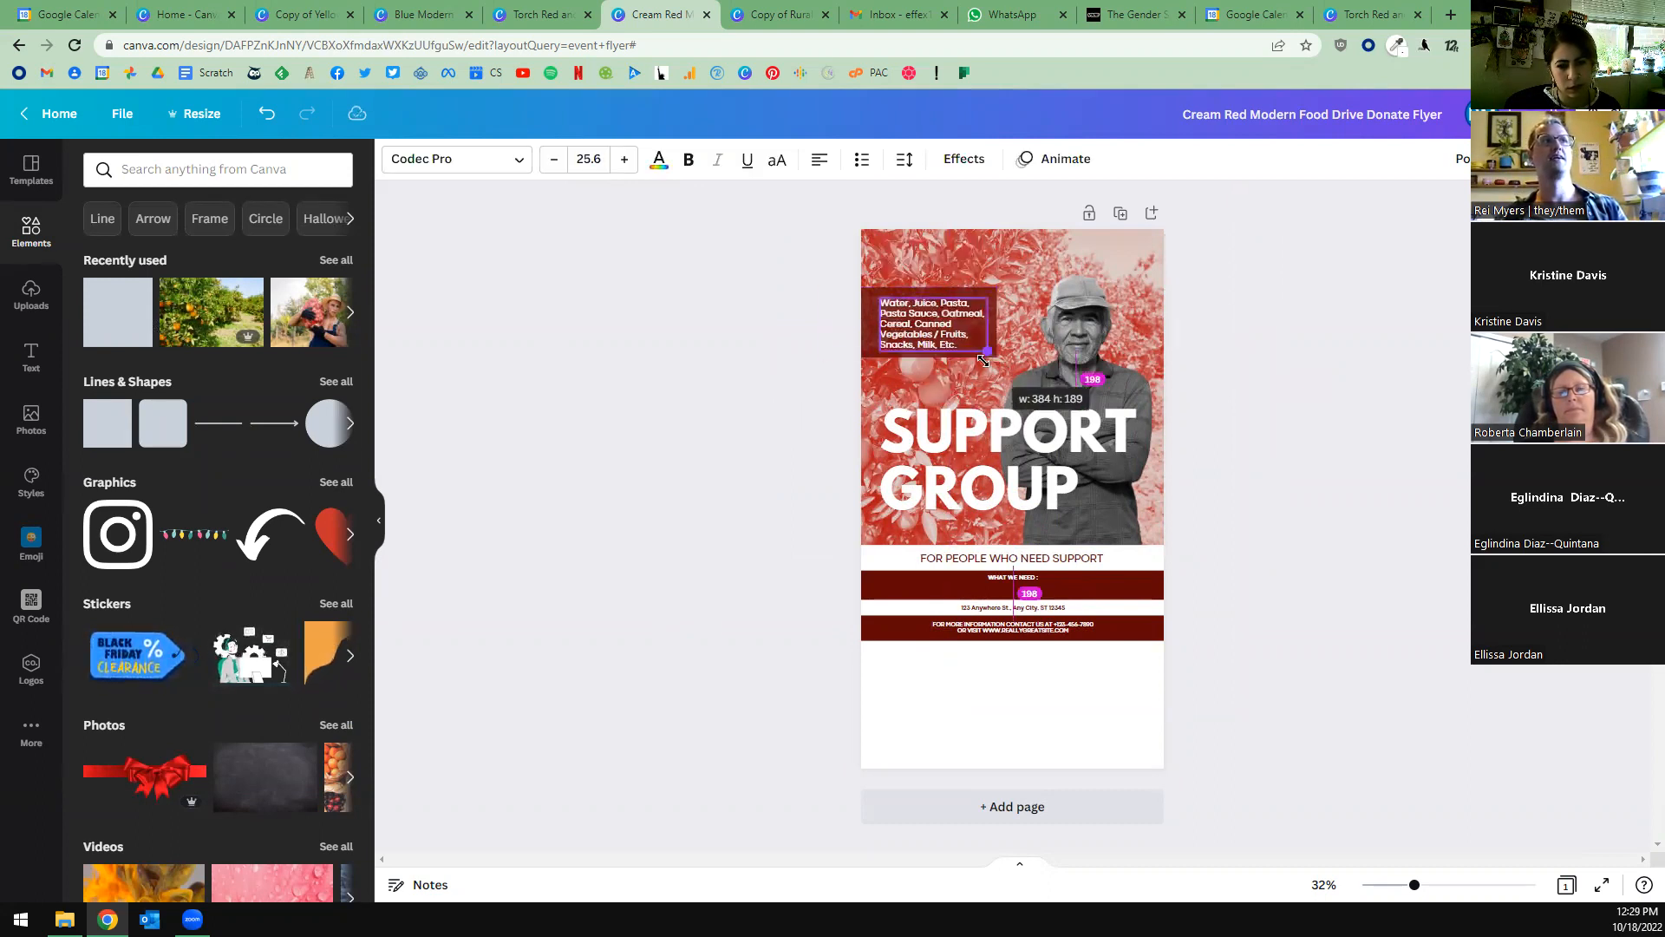
{"action": "left_click", "coordinate": [933, 361]}
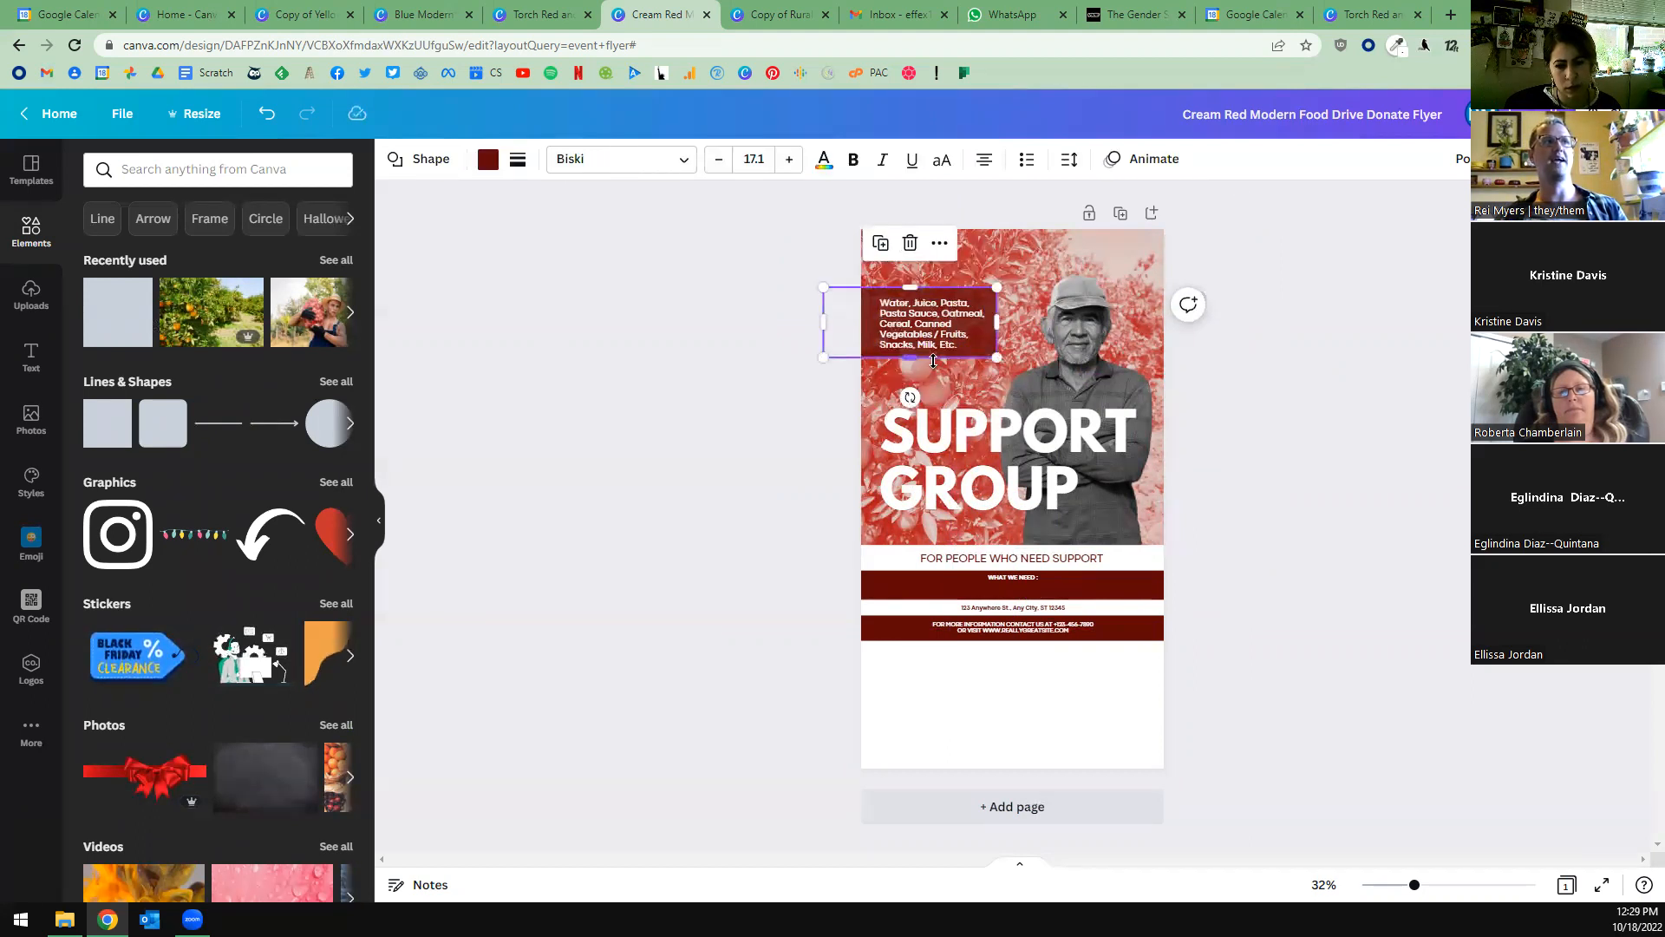
{"action": "left_click_drag", "start_coordinate": [909, 357], "coordinate": [940, 330]}
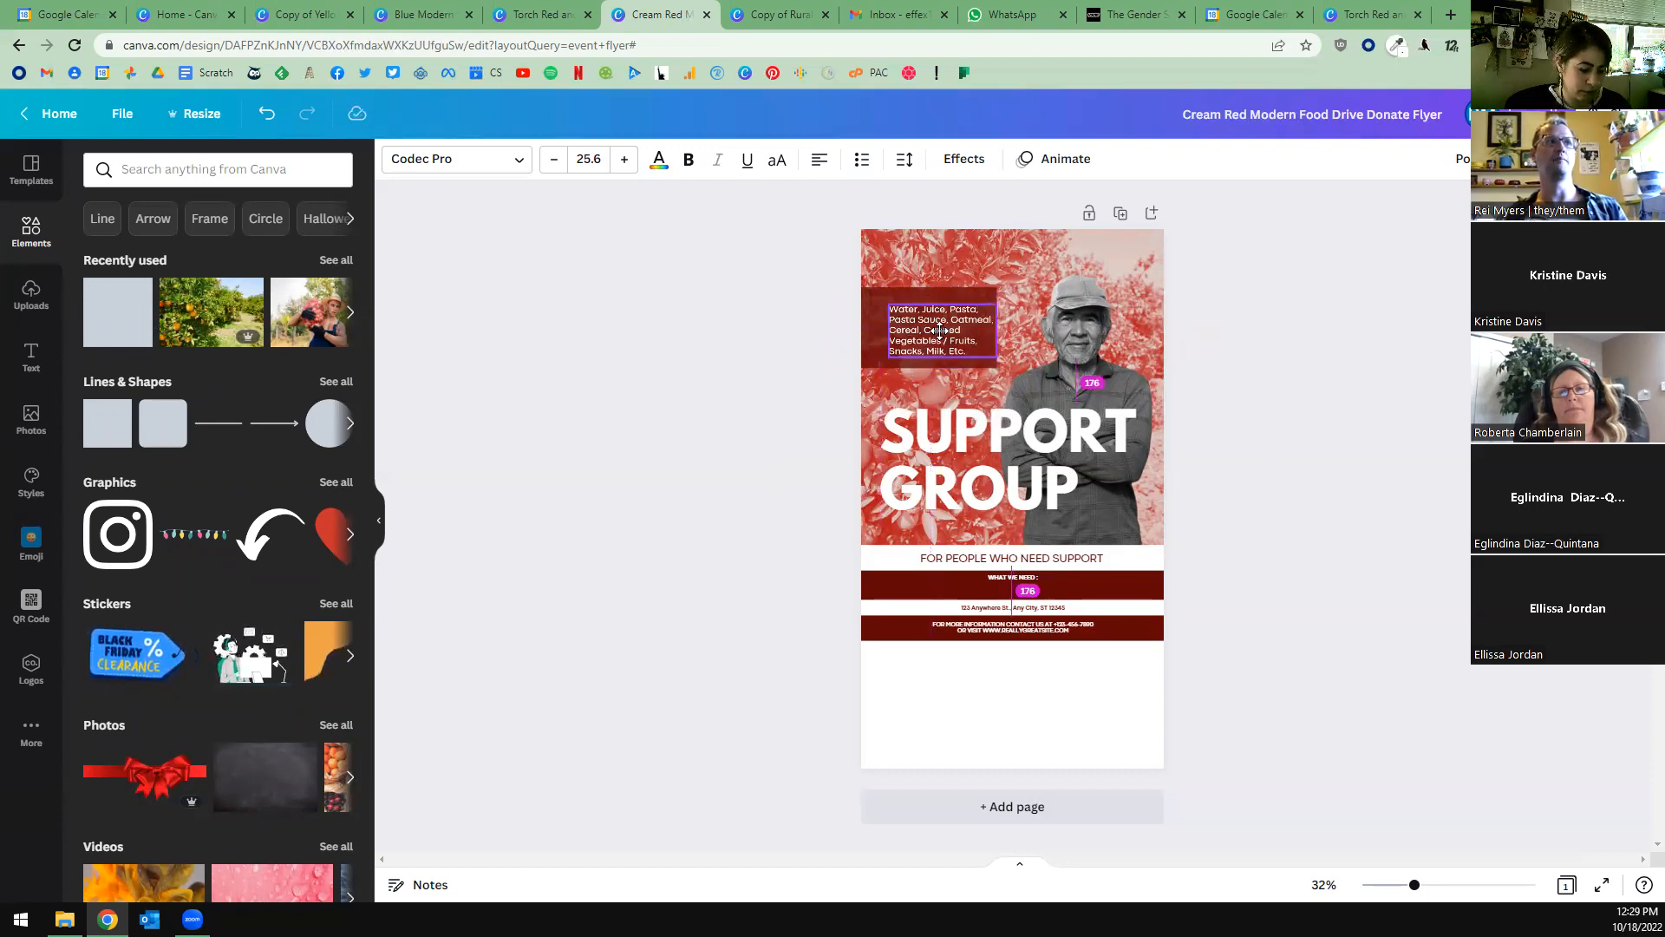
{"action": "left_click", "coordinate": [939, 327]}
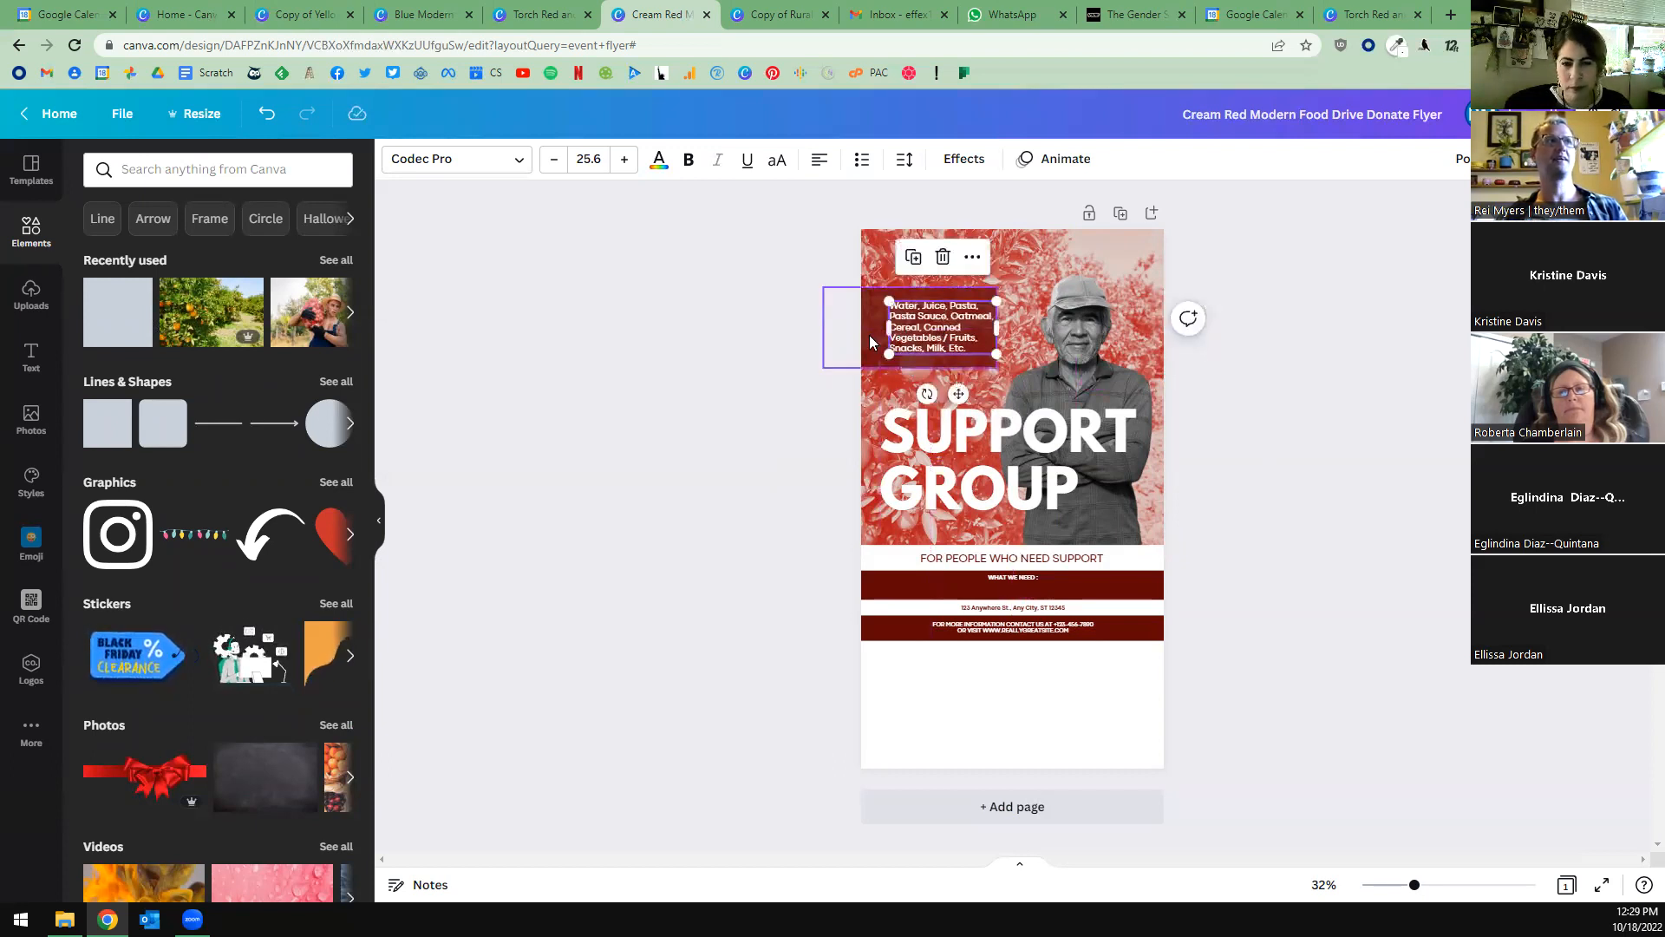
{"action": "left_click", "coordinate": [870, 341]}
{"action": "left_click_drag", "start_coordinate": [1002, 324], "coordinate": [1012, 323]}
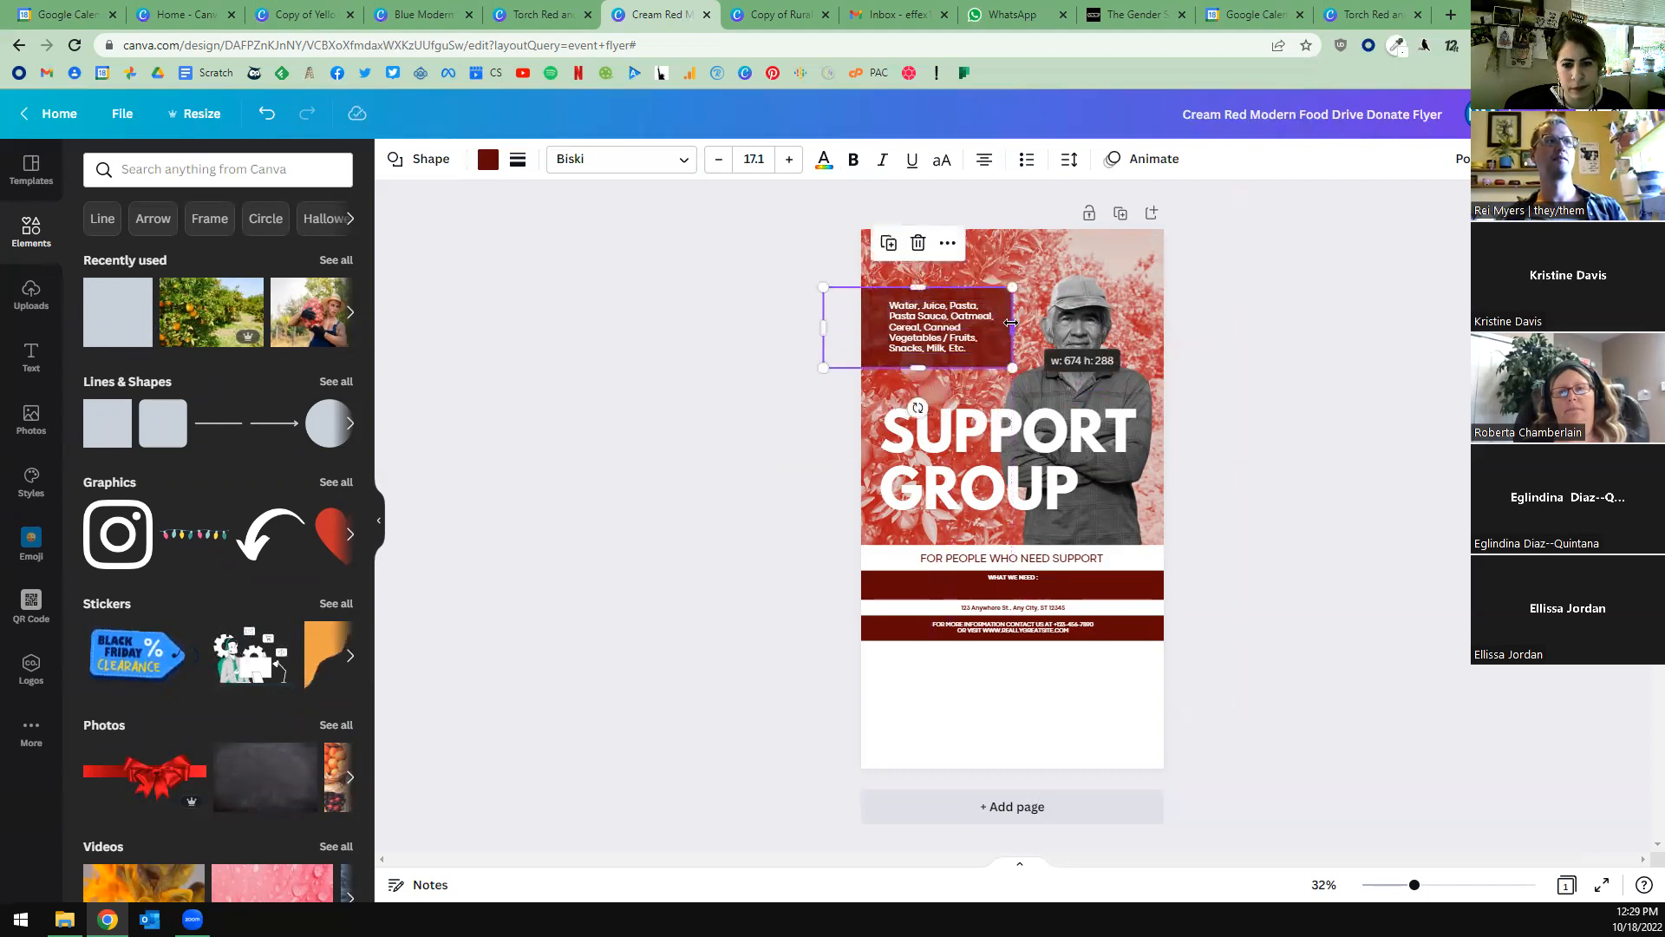
{"action": "left_click", "coordinate": [687, 412]}
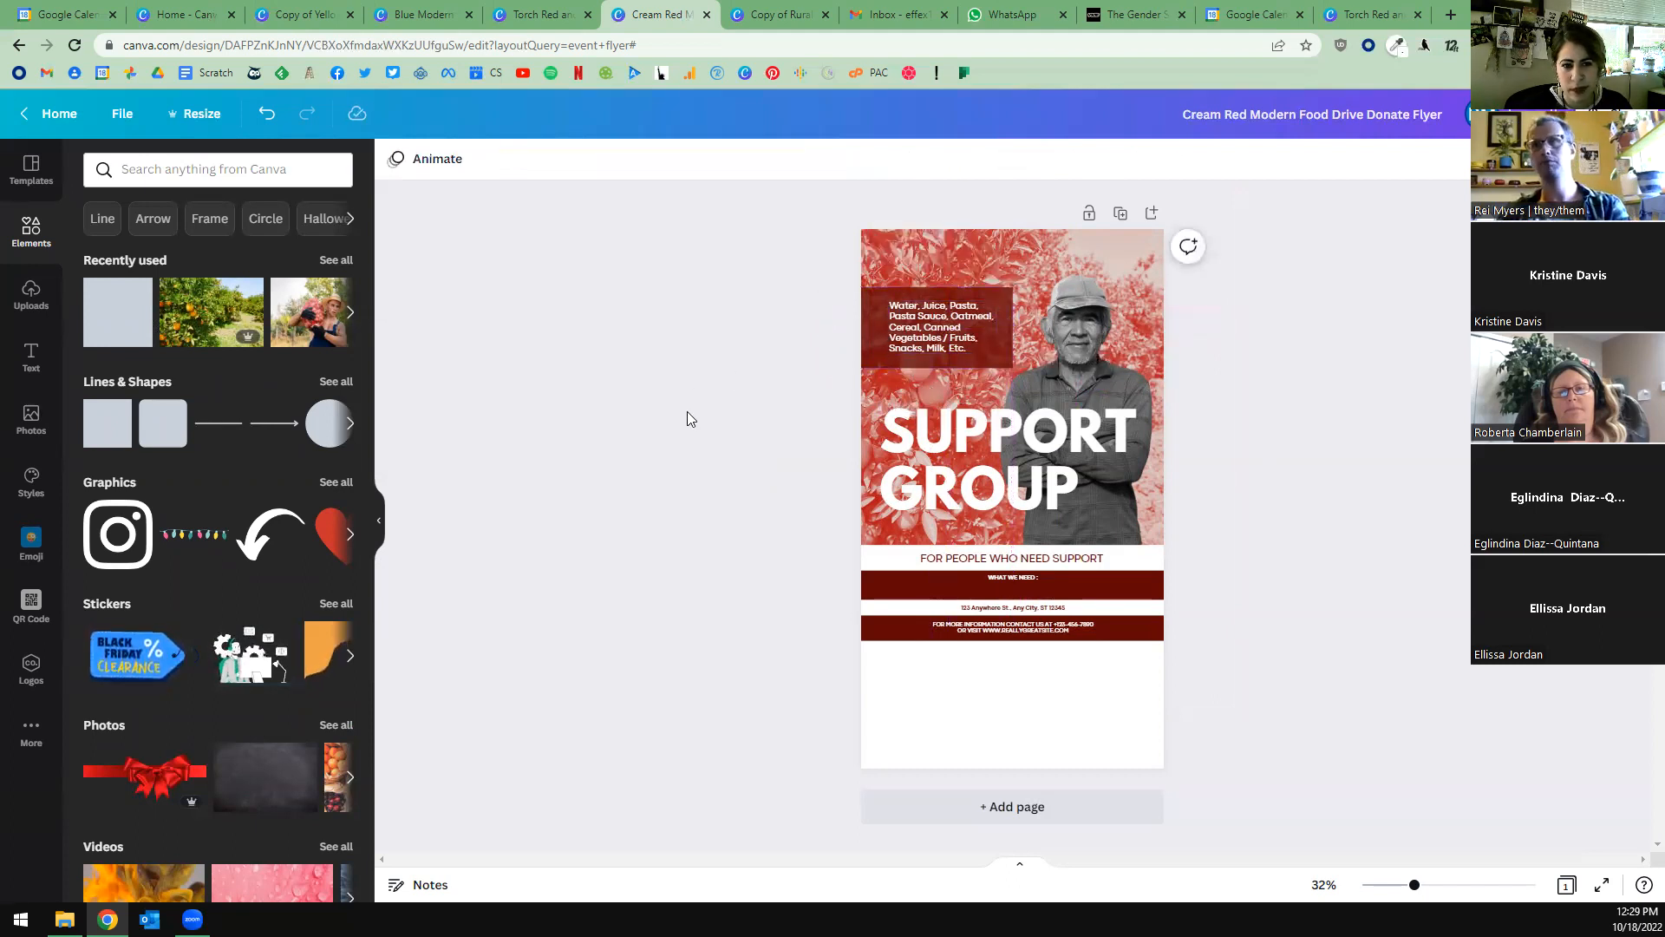